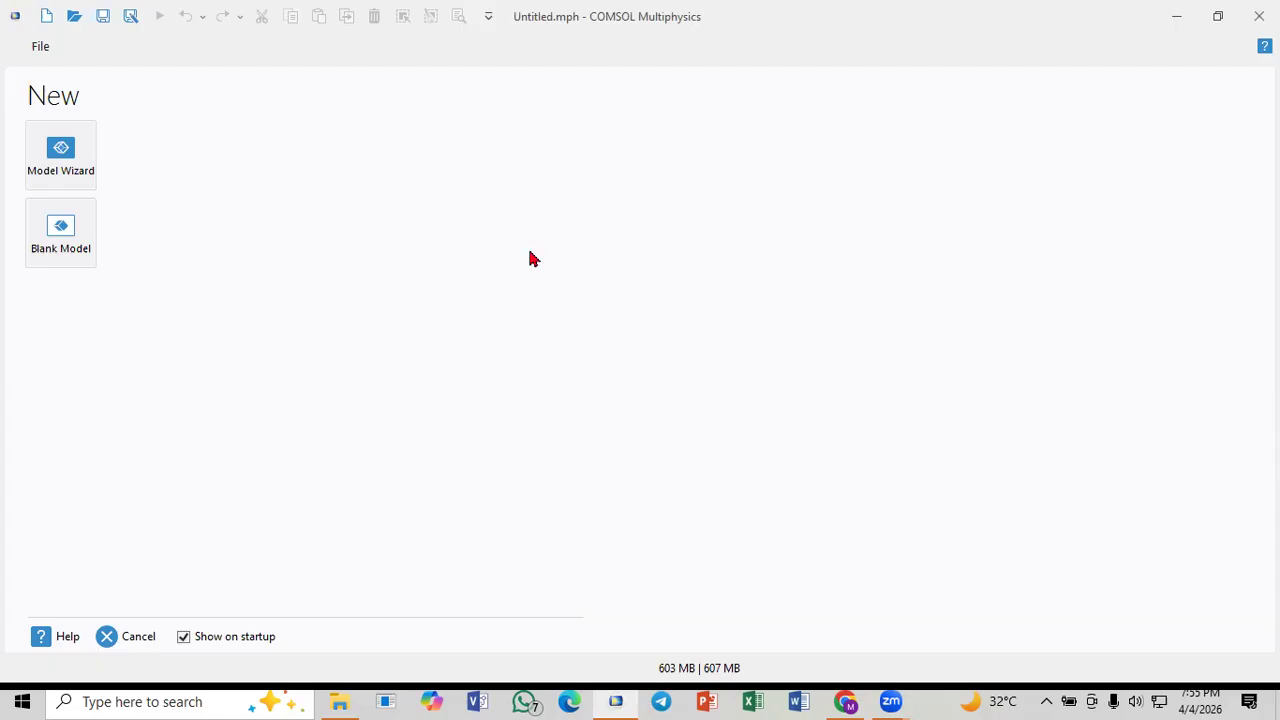
# Step: Switch to Chrome and review the add-on module categories on the COMSOL products page, from Electromagnetics to Interfacing Products
pyautogui.click(858, 699)
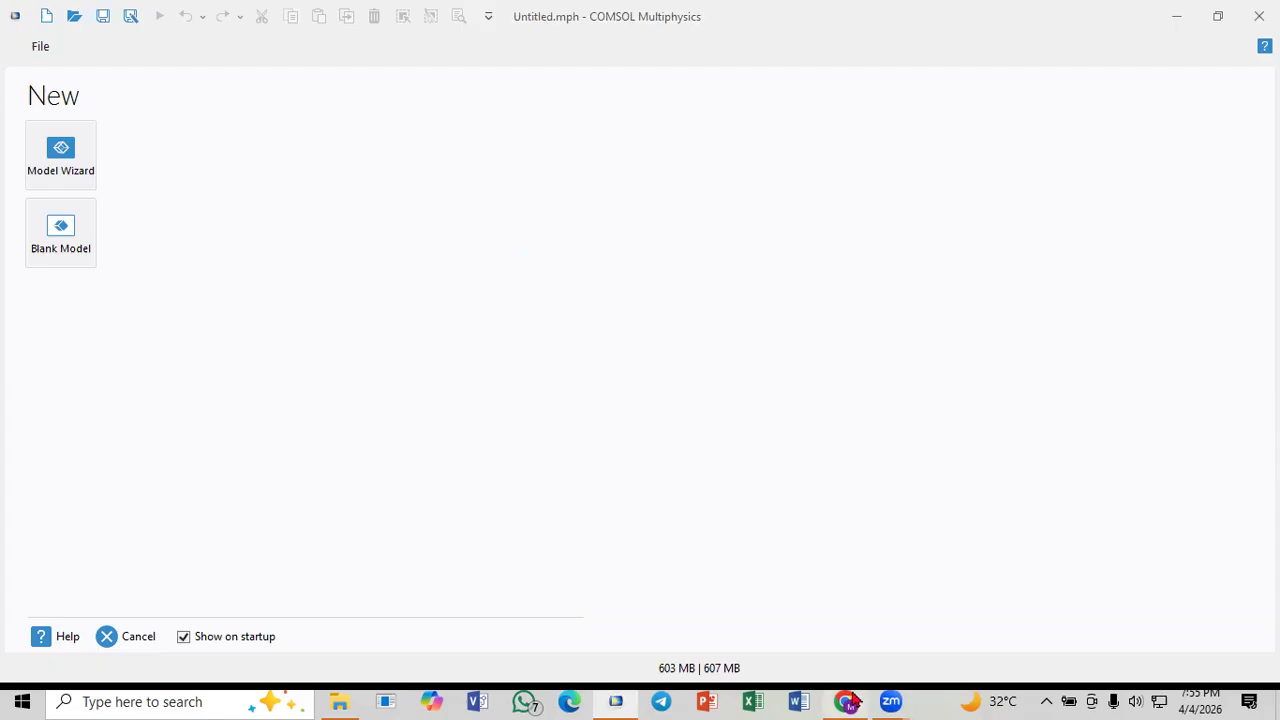
pyautogui.scroll(3, 370, 265)
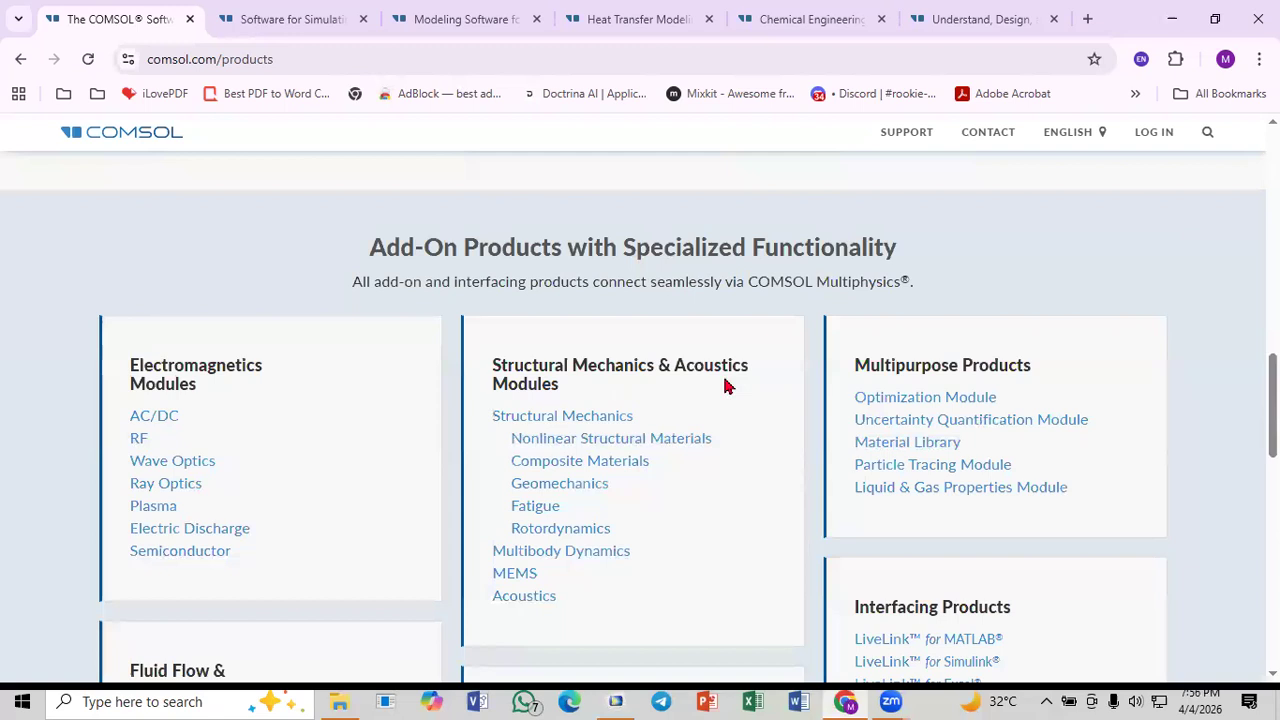
pyautogui.scroll(-2, 185, 331)
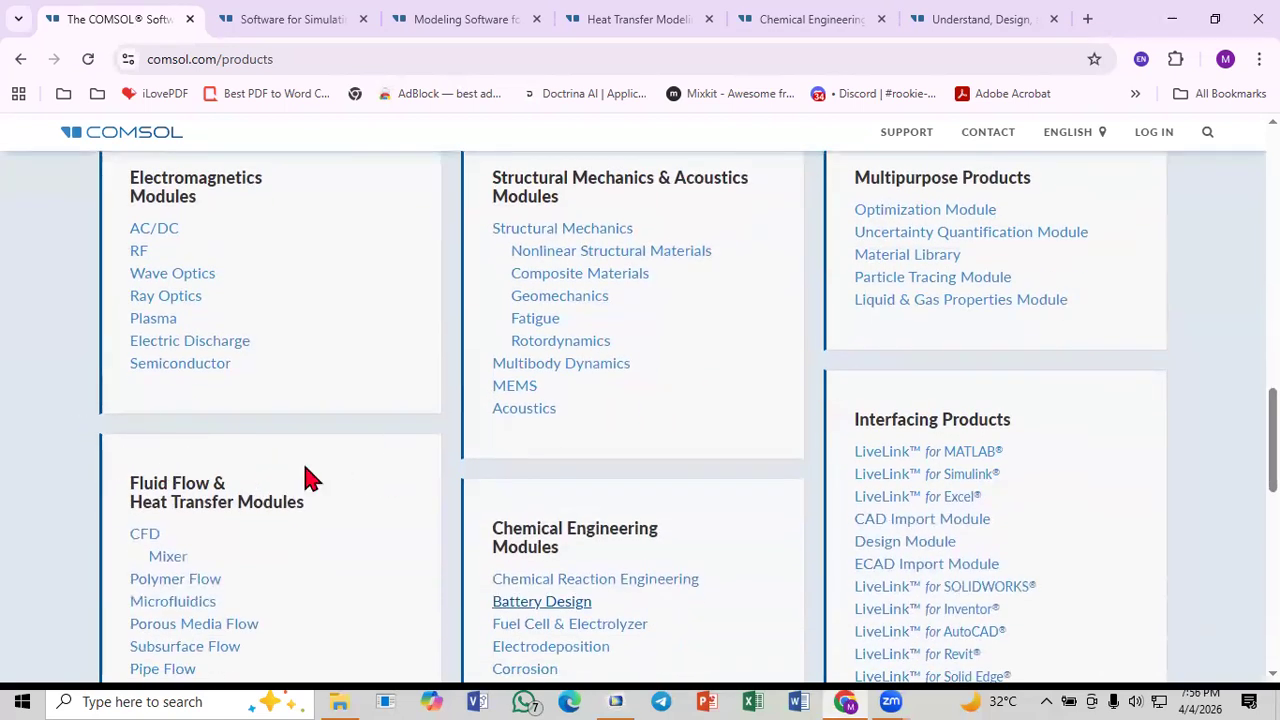
pyautogui.scroll(-1, 334, 466)
pyautogui.scroll(-1, 332, 458)
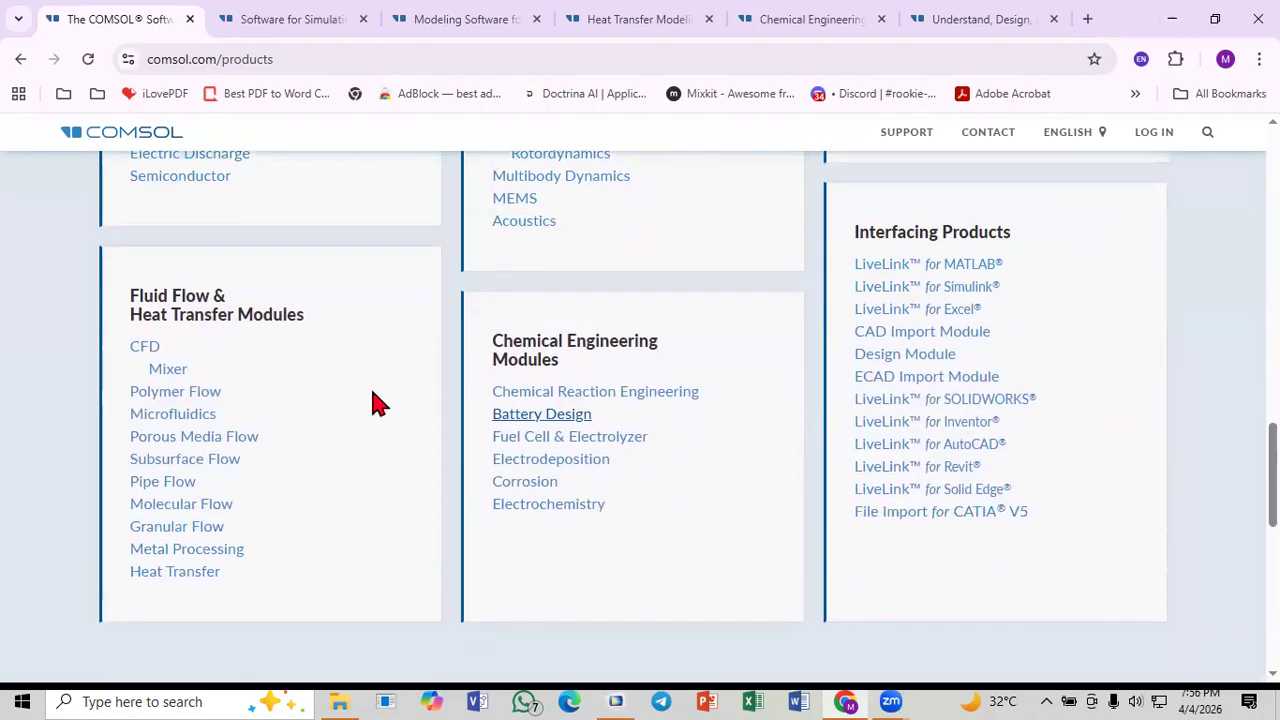
pyautogui.scroll(1, 370, 402)
pyautogui.scroll(2, 370, 407)
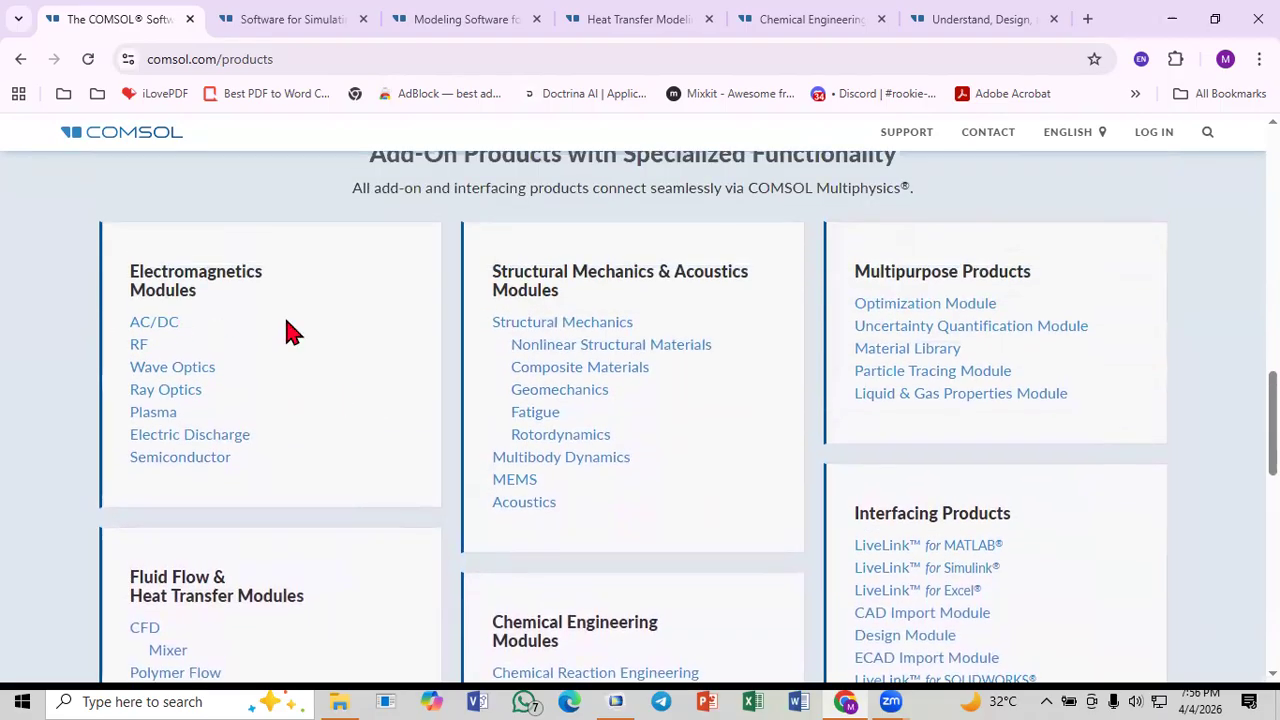
pyautogui.scroll(-3, 494, 372)
pyautogui.scroll(1, 577, 361)
pyautogui.scroll(2, 723, 371)
pyautogui.scroll(-2, 606, 440)
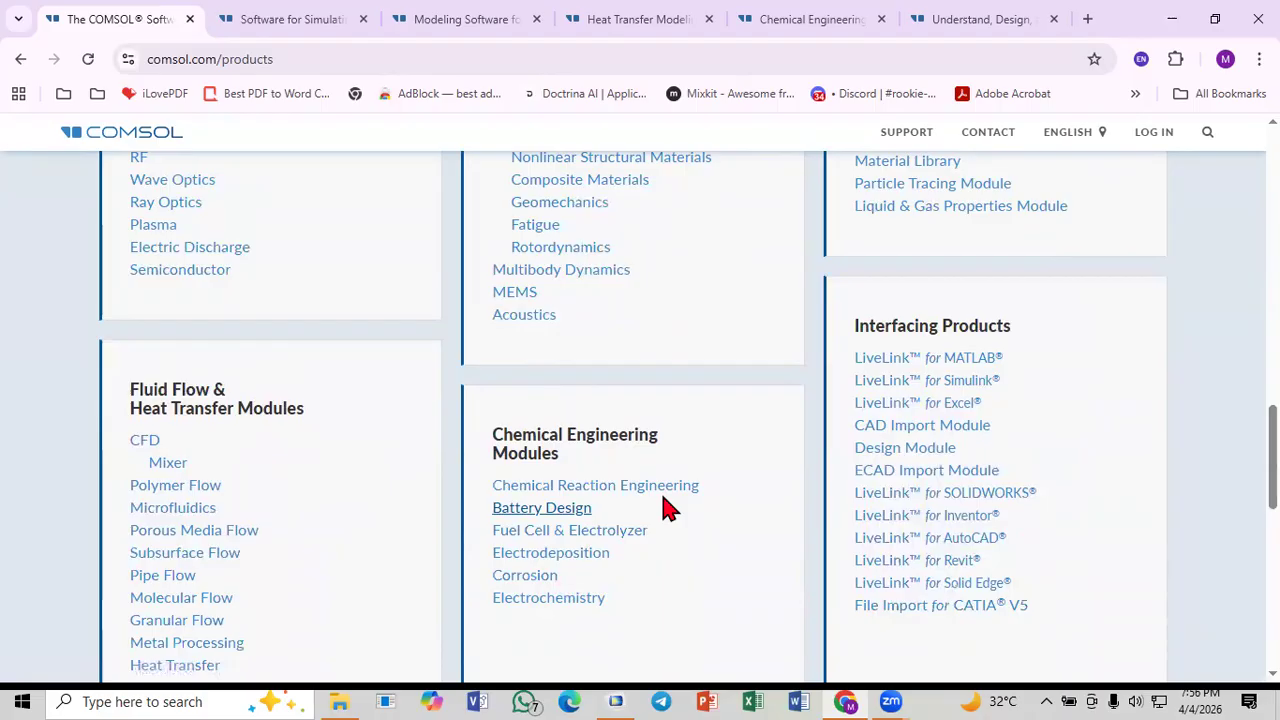
pyautogui.scroll(1, 674, 491)
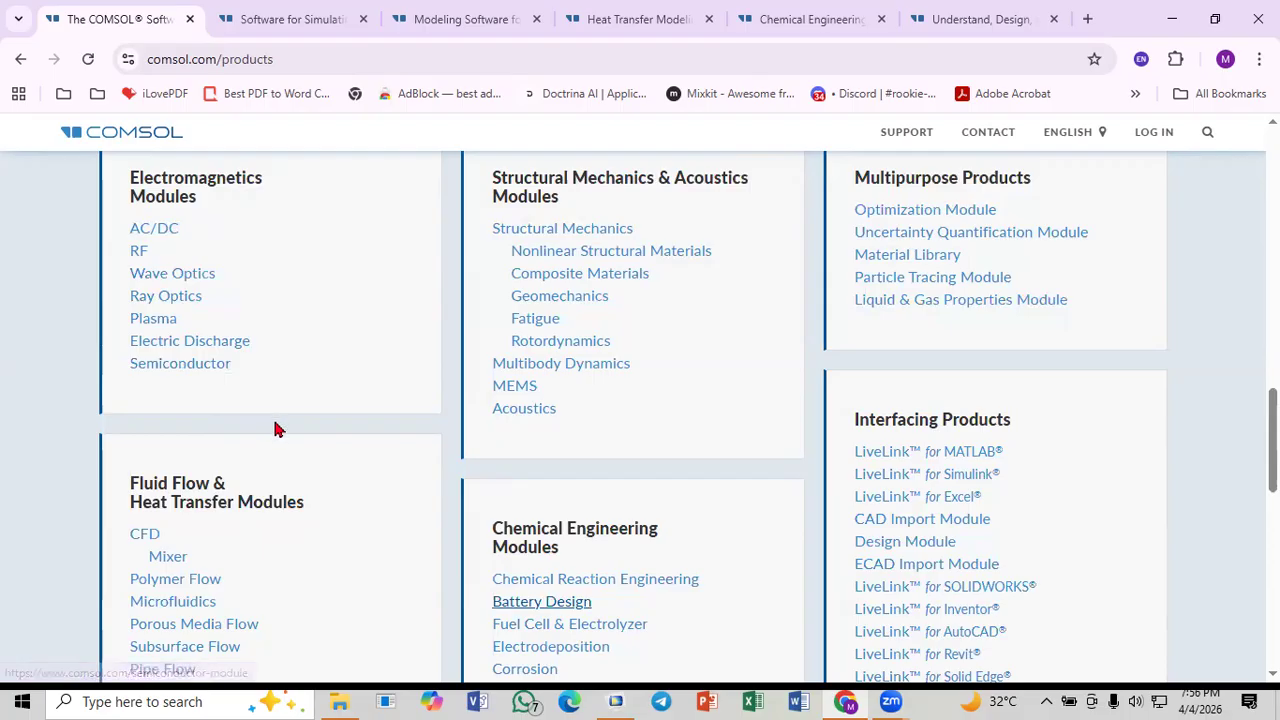
pyautogui.scroll(-1, 277, 410)
pyautogui.scroll(2, 277, 403)
pyautogui.scroll(-2, 180, 363)
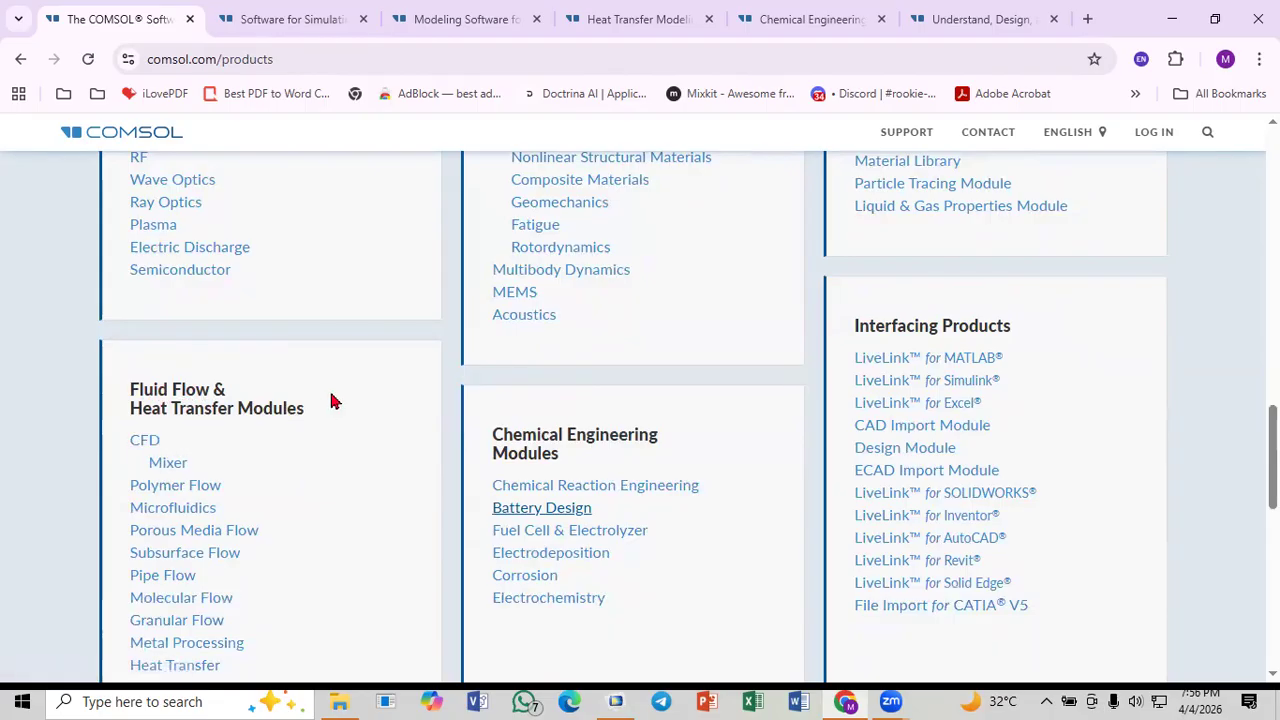
pyautogui.scroll(-1, 334, 401)
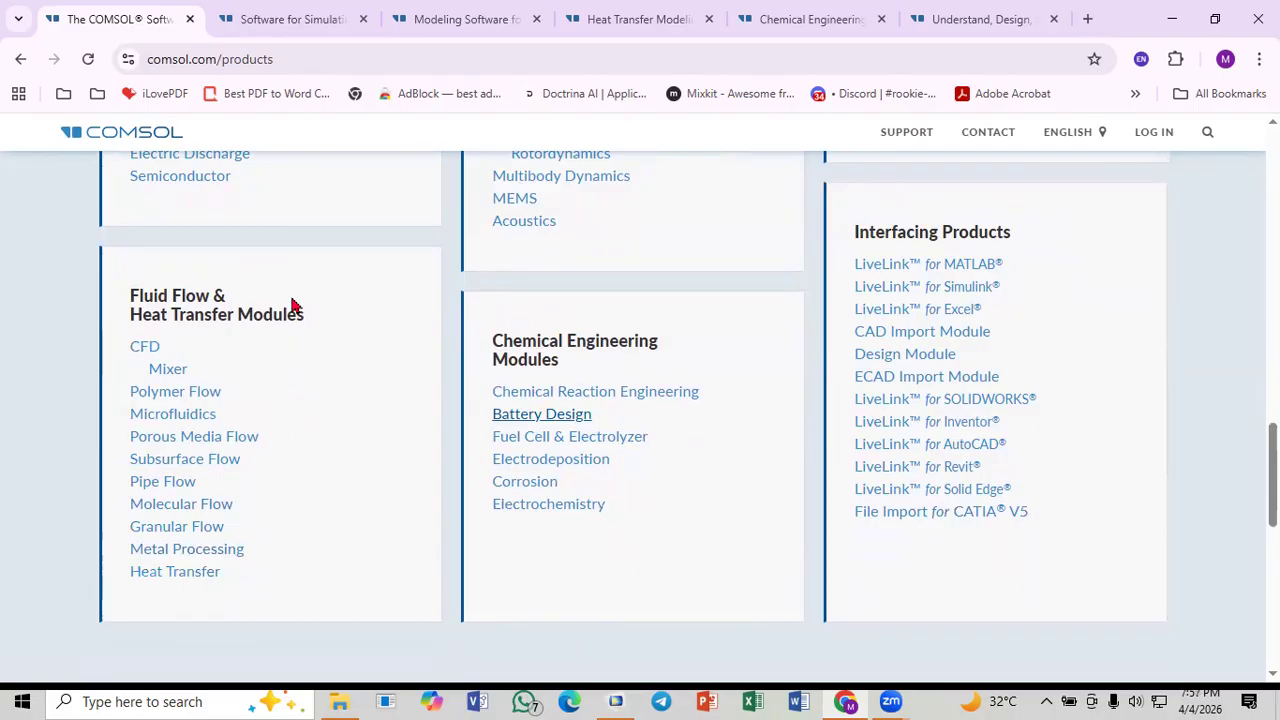
pyautogui.scroll(2, 286, 303)
# Step: Open the AC/DC Module page and look through its sections from Electric Currents to Rotating Machinery
pyautogui.click(277, 20)
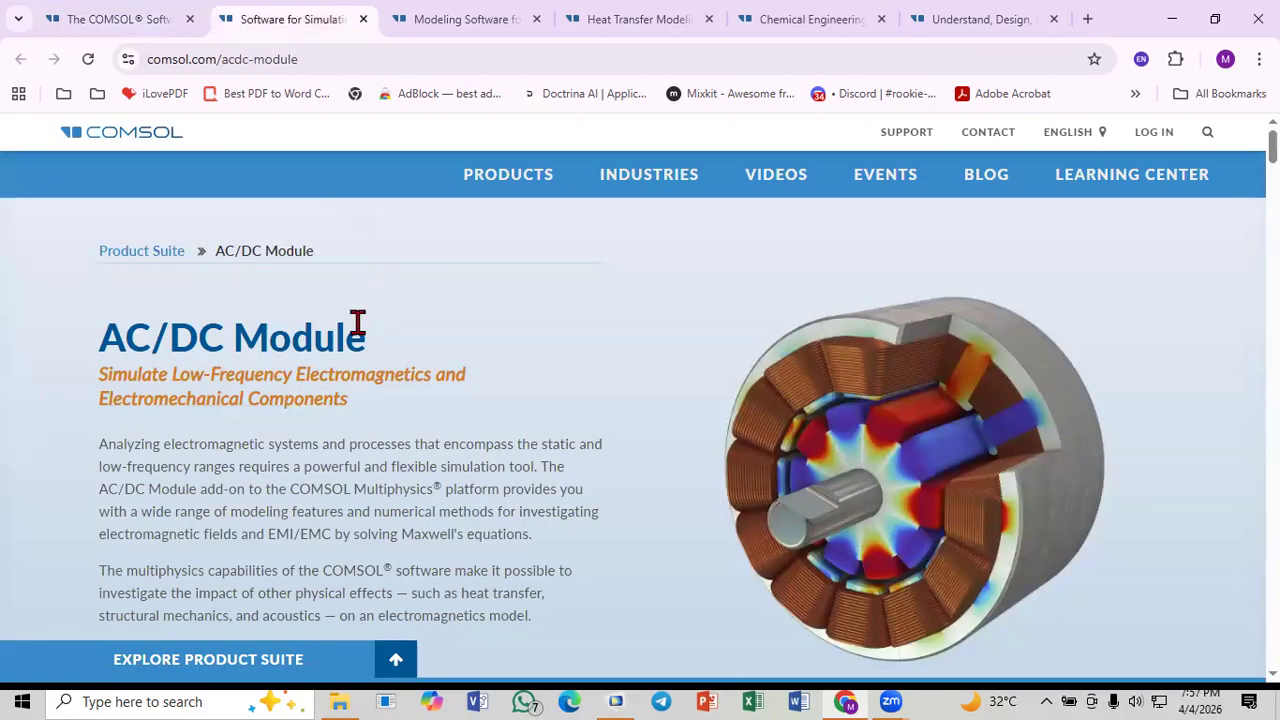
pyautogui.scroll(-1, 437, 357)
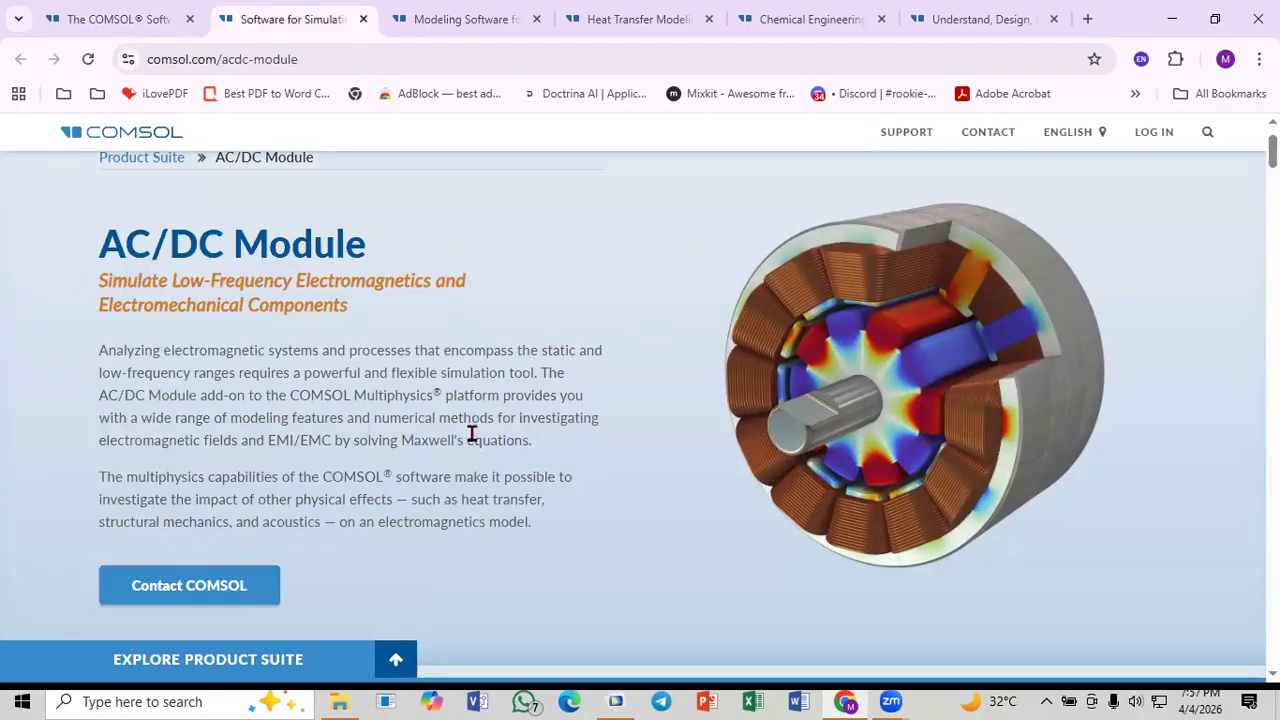
pyautogui.scroll(-5, 734, 514)
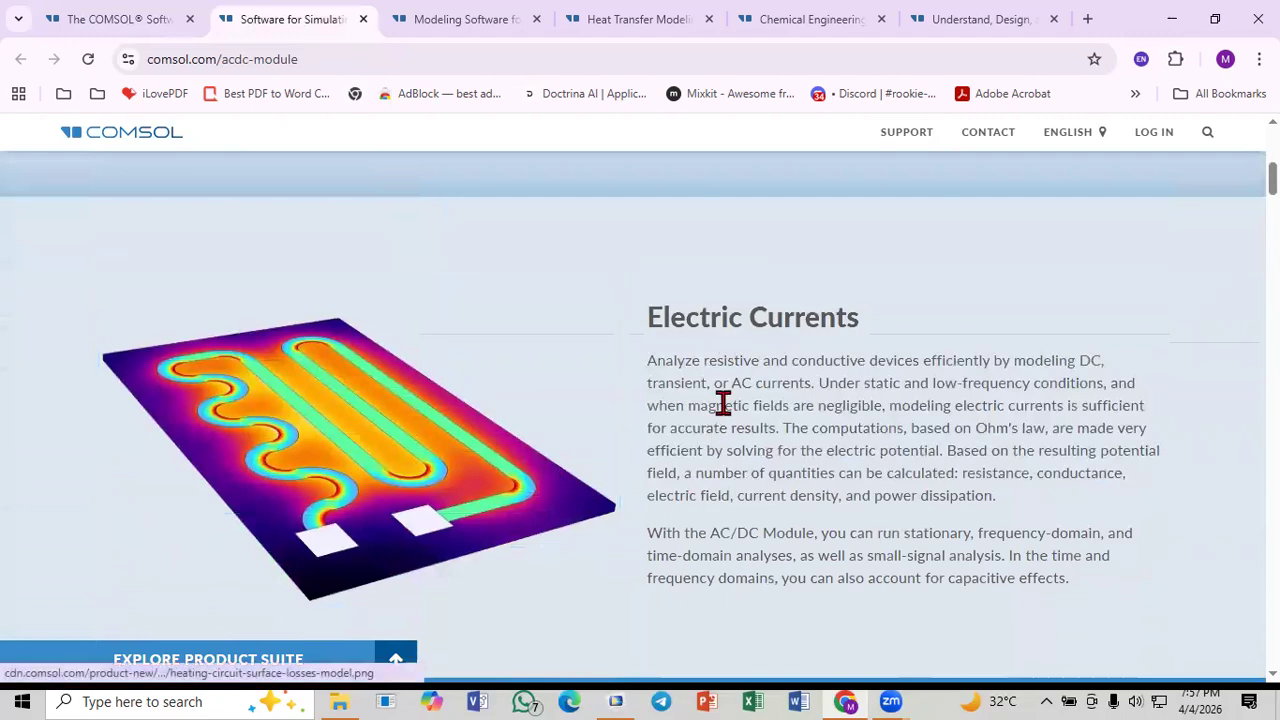
pyautogui.scroll(-2, 346, 420)
pyautogui.scroll(-4, 486, 420)
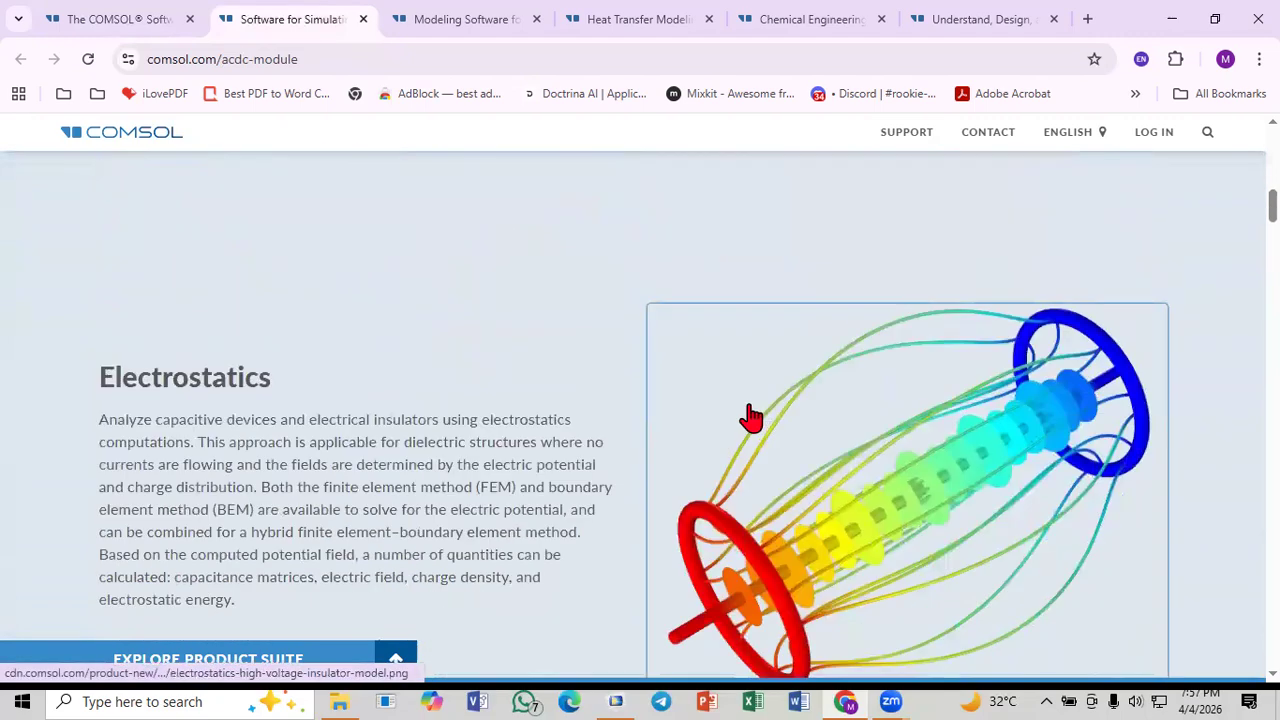
pyautogui.scroll(-4, 554, 420)
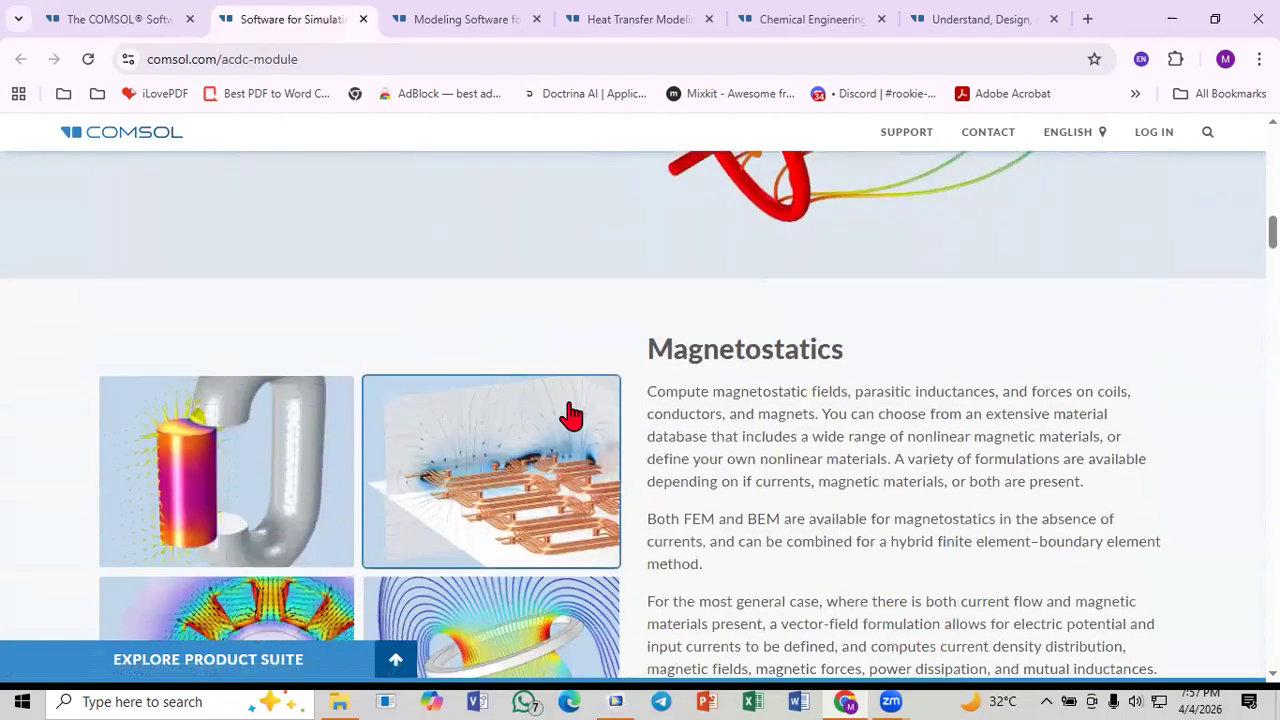
pyautogui.scroll(-1, 543, 437)
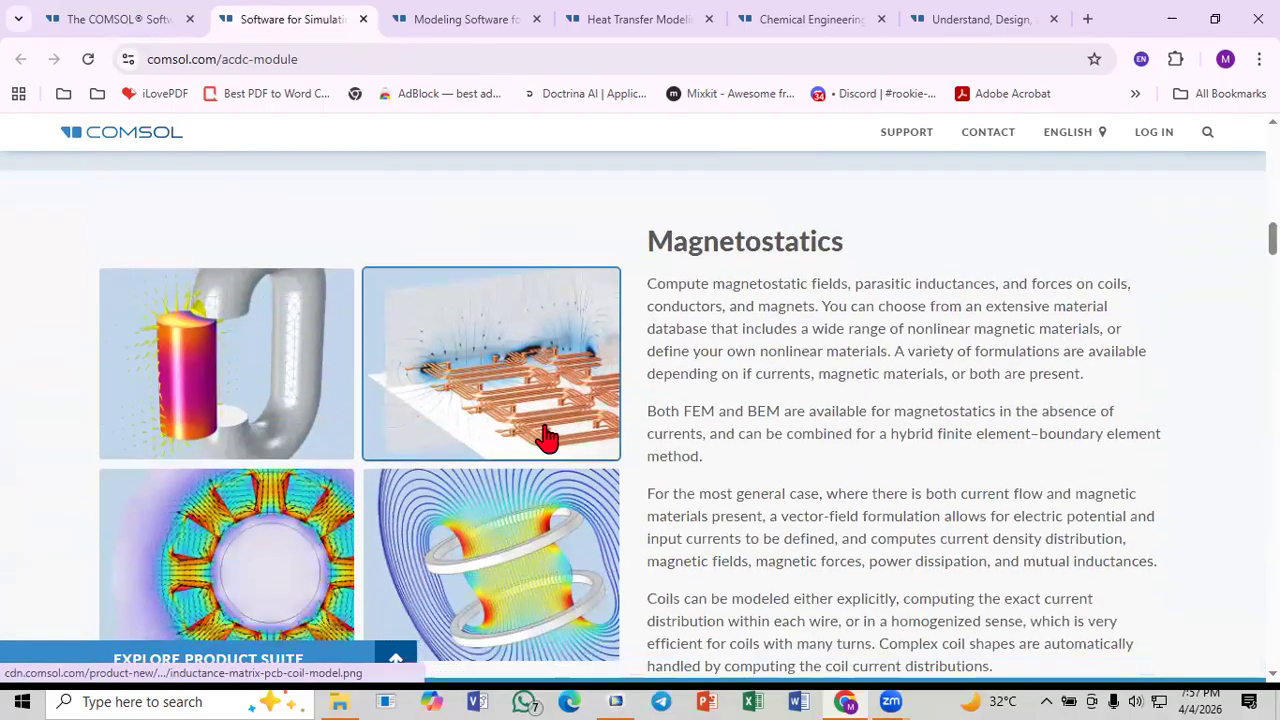
pyautogui.scroll(-5, 550, 435)
pyautogui.scroll(-1, 652, 414)
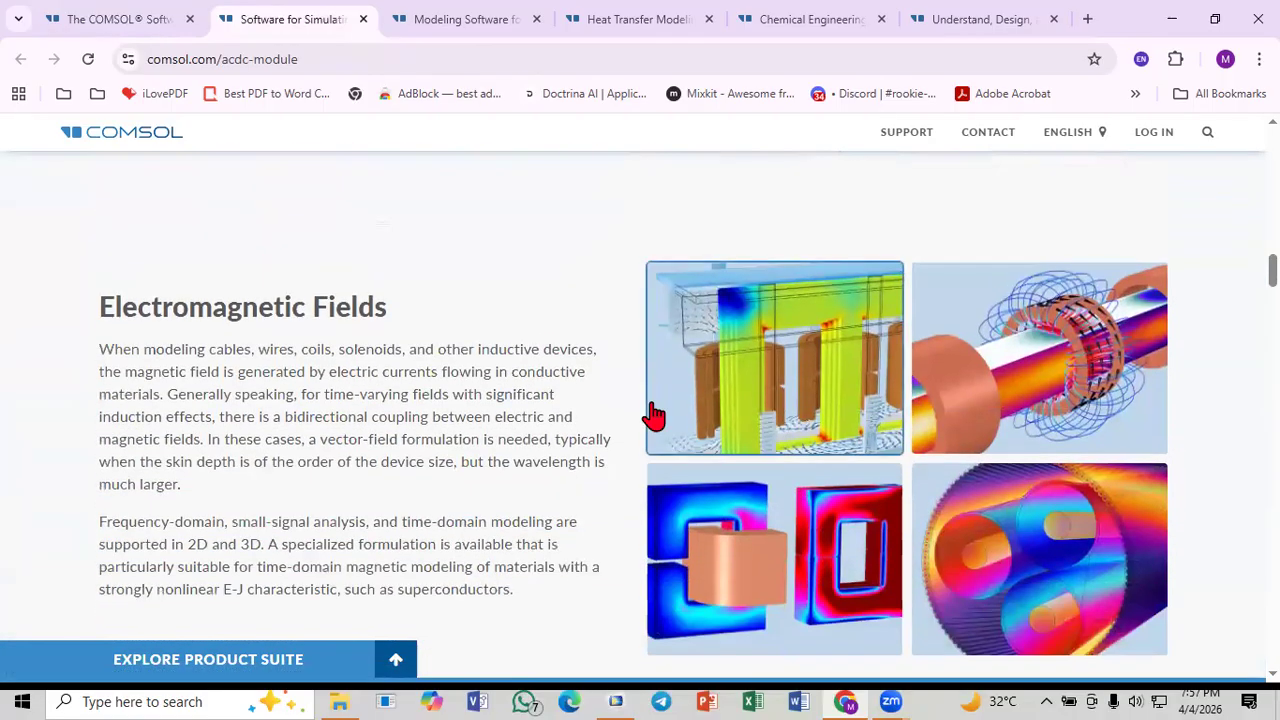
pyautogui.scroll(-4, 652, 414)
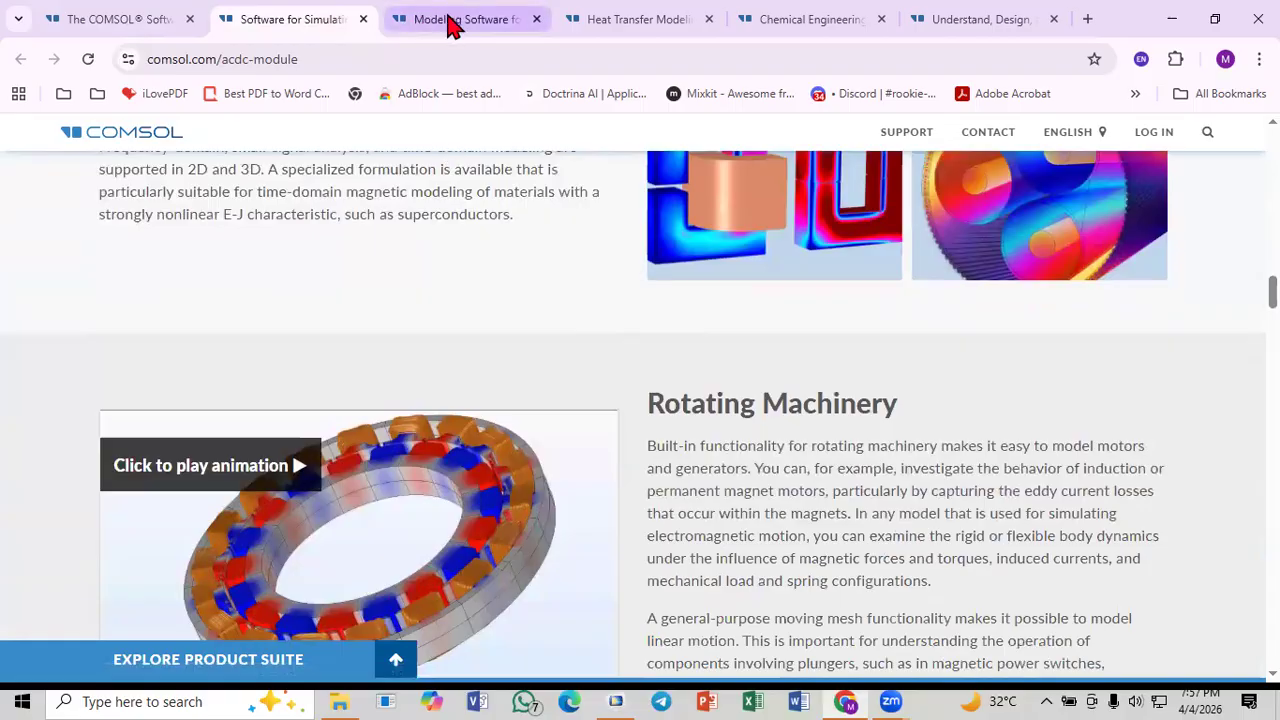
# Step: Open the RF Module page and examine its high-frequency solvers and the applications it can model
pyautogui.click(450, 22)
pyautogui.scroll(4, 646, 383)
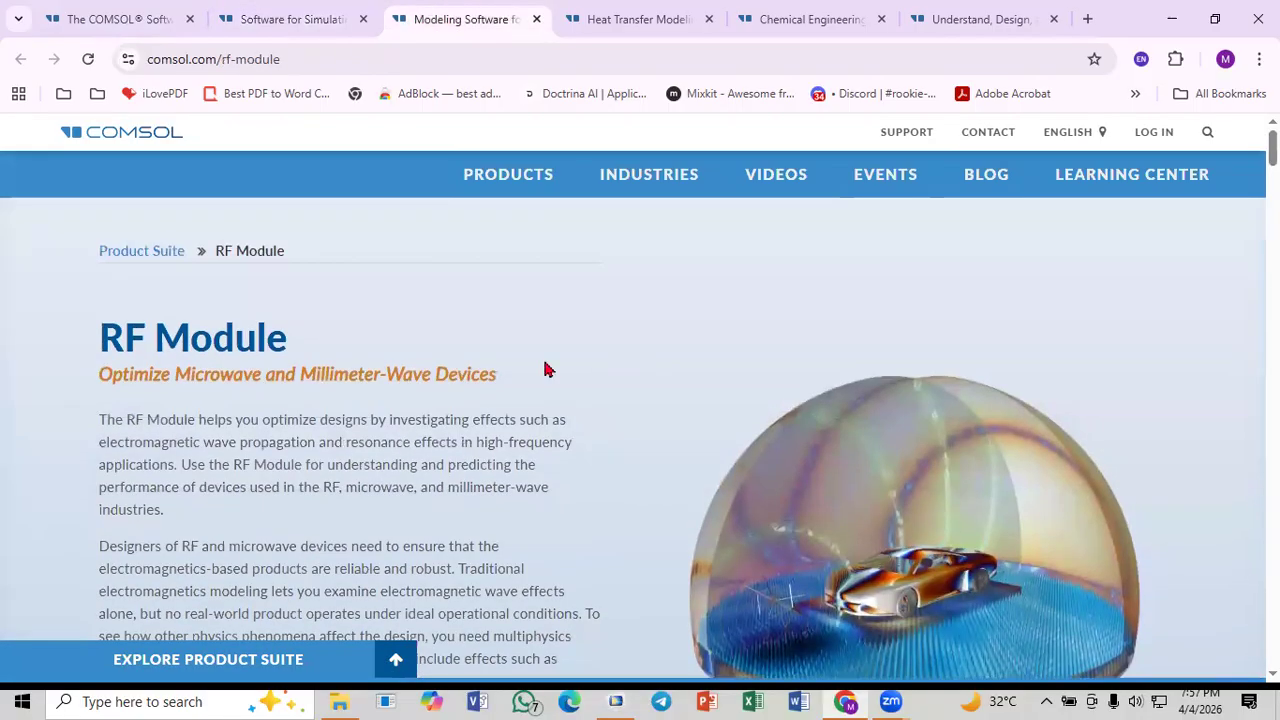
pyautogui.scroll(-3, 643, 386)
pyautogui.scroll(-5, 679, 383)
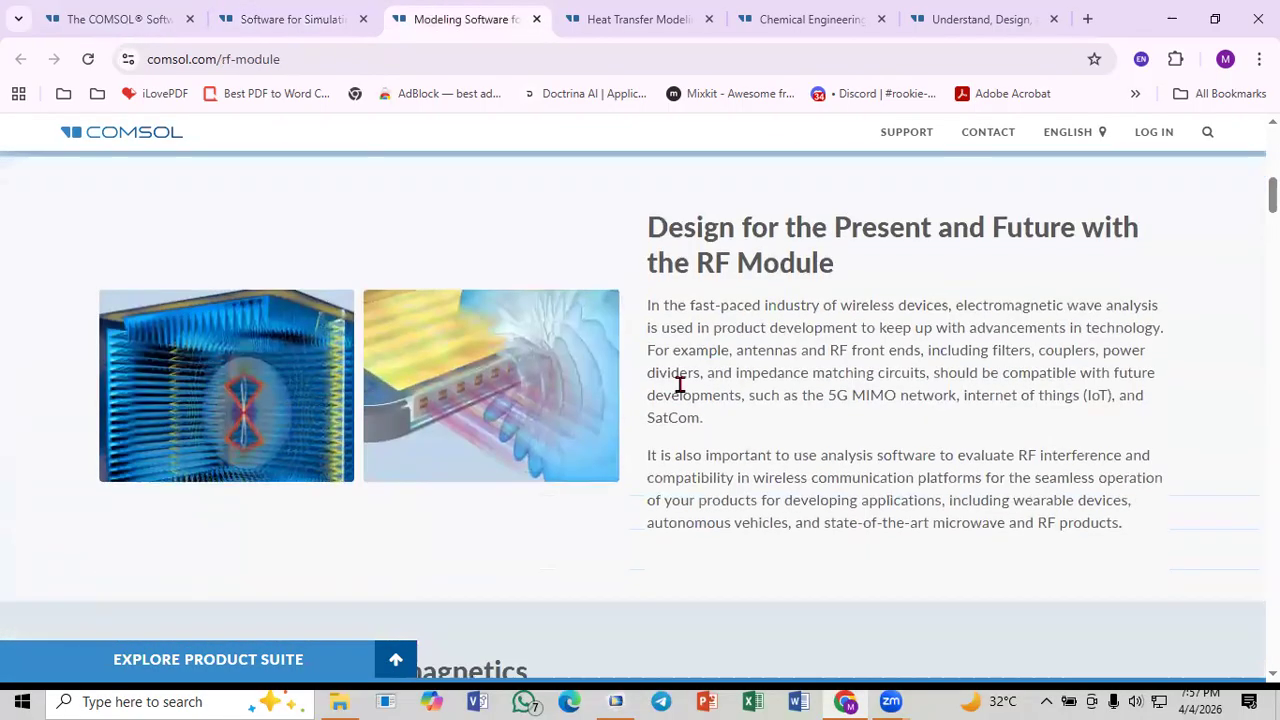
pyautogui.scroll(-2, 600, 414)
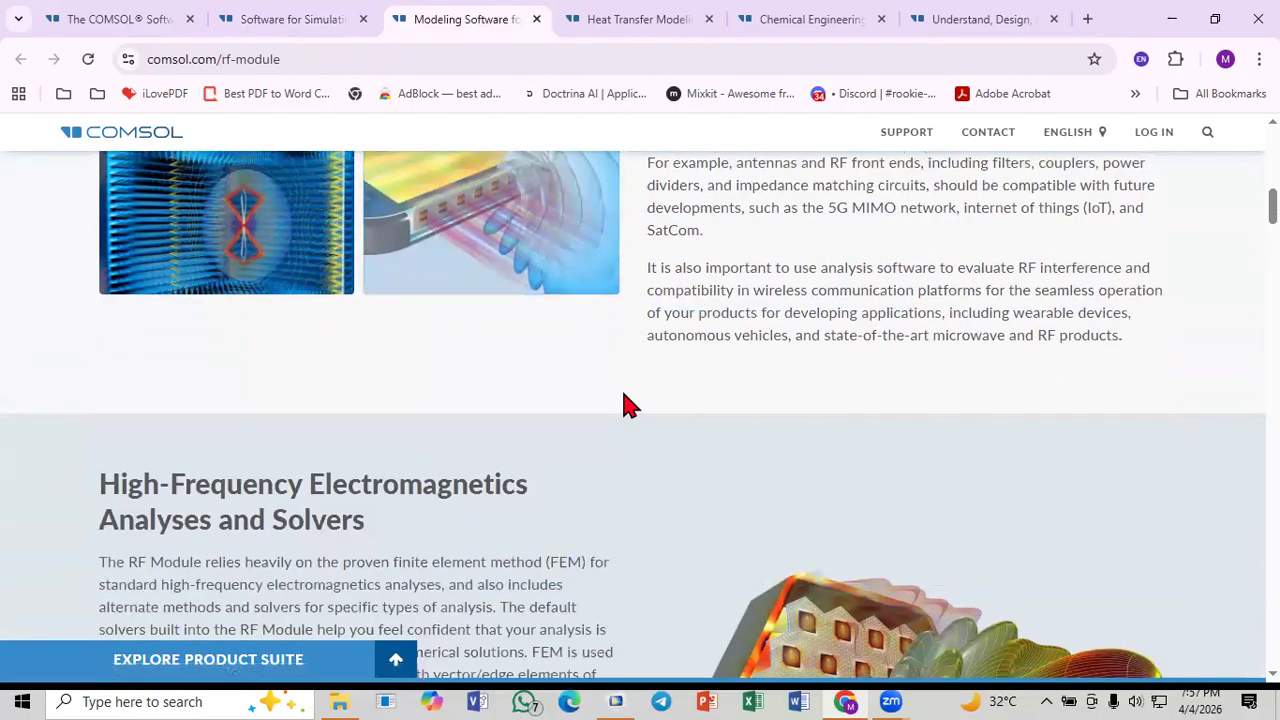
pyautogui.scroll(-2, 651, 406)
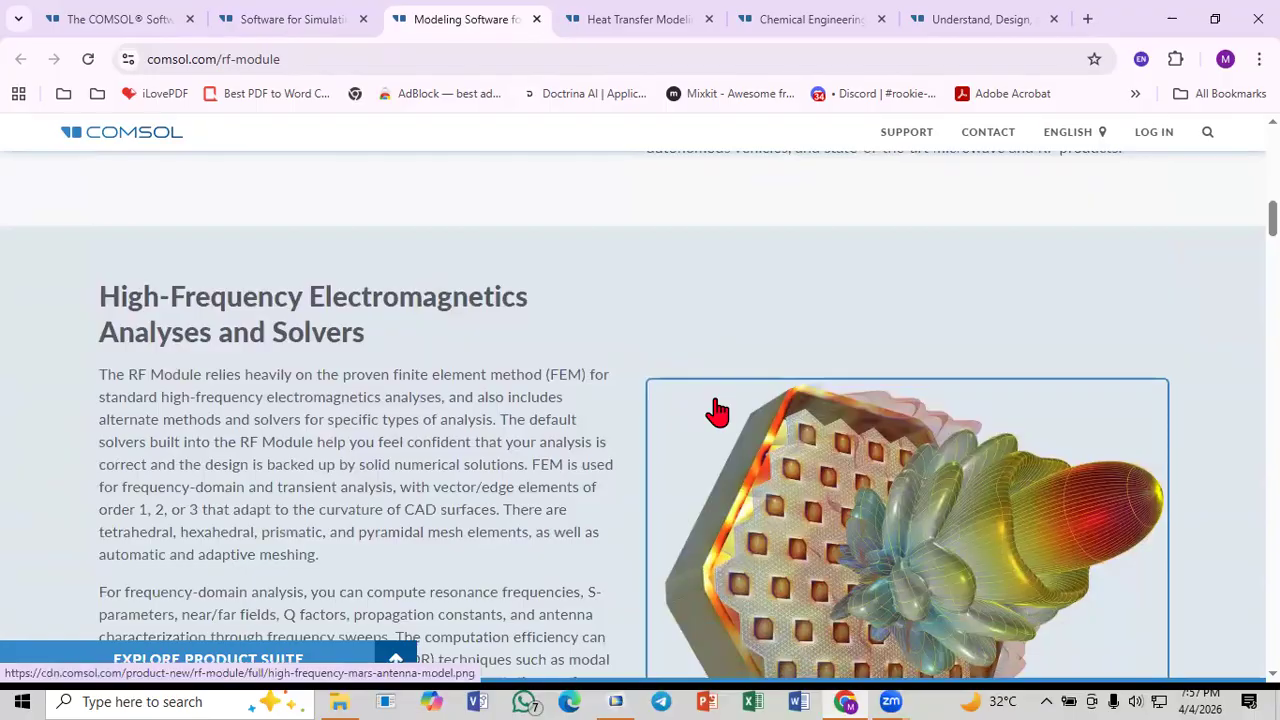
pyautogui.scroll(-7, 718, 413)
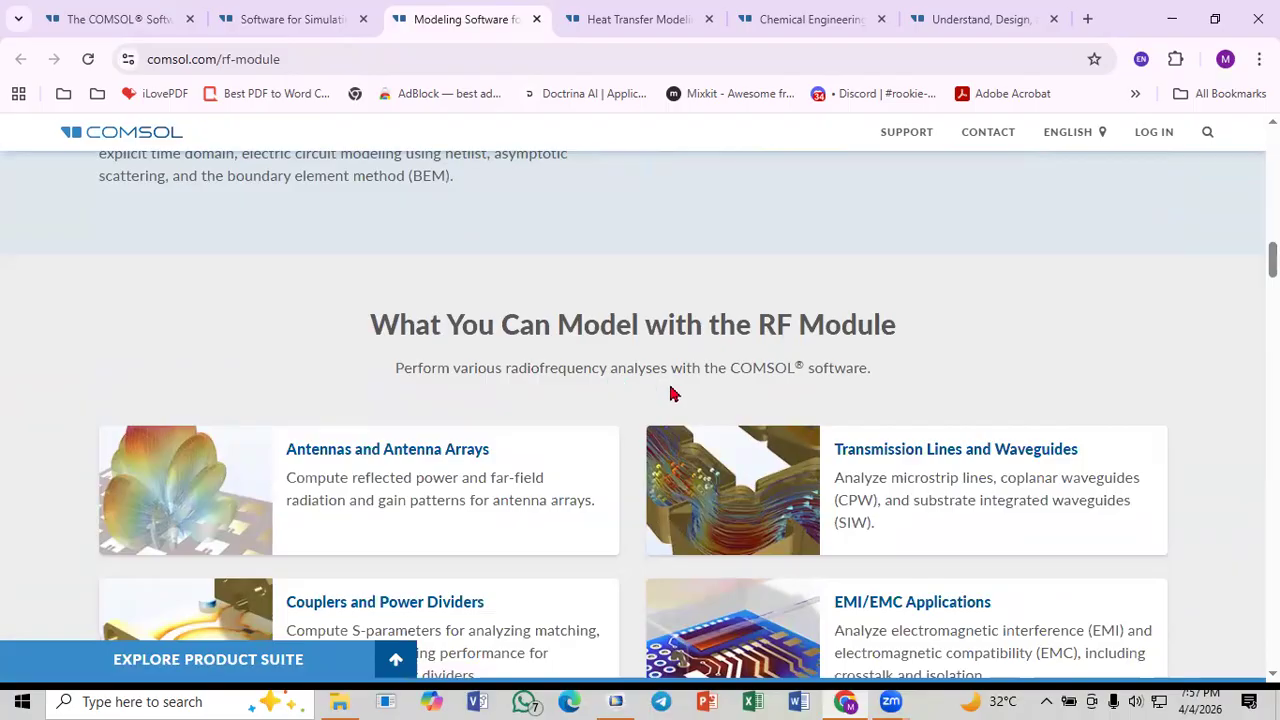
pyautogui.scroll(-3, 760, 391)
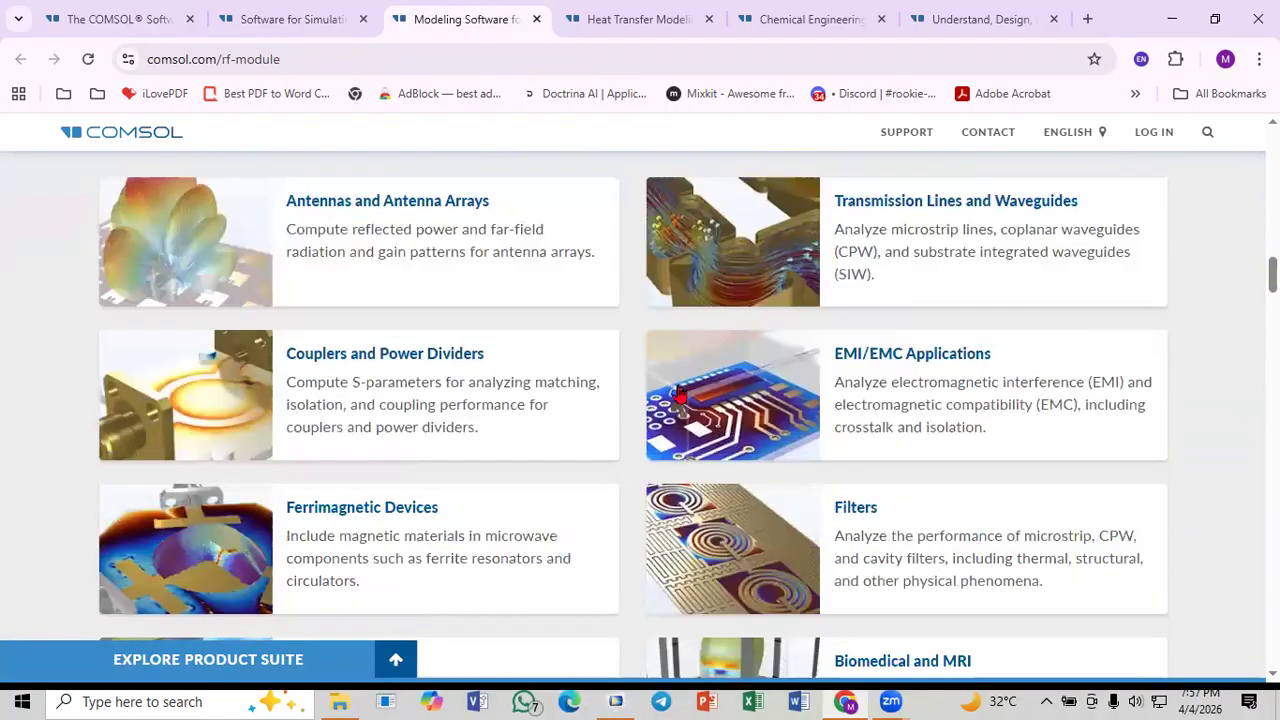
# Step: Open the Heat Transfer Module page and examine the modes of heat transfer and what can be modeled
pyautogui.click(611, 22)
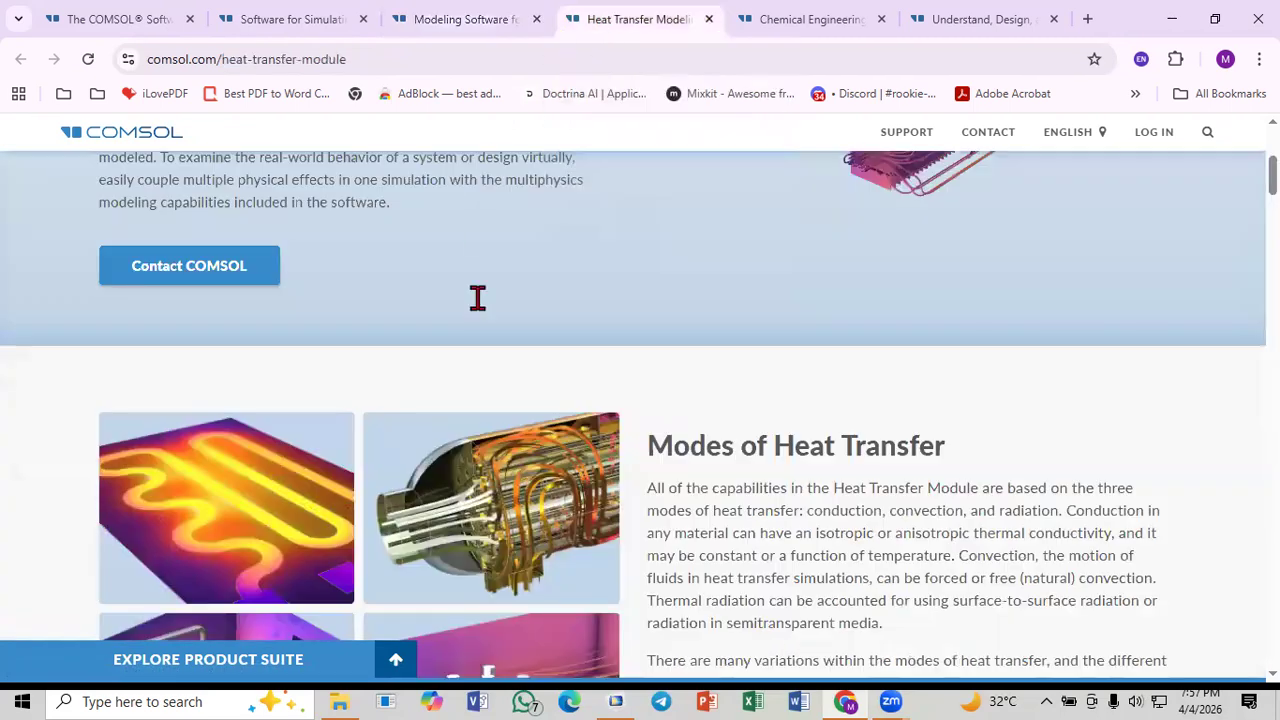
pyautogui.scroll(3, 517, 354)
pyautogui.scroll(-4, 694, 346)
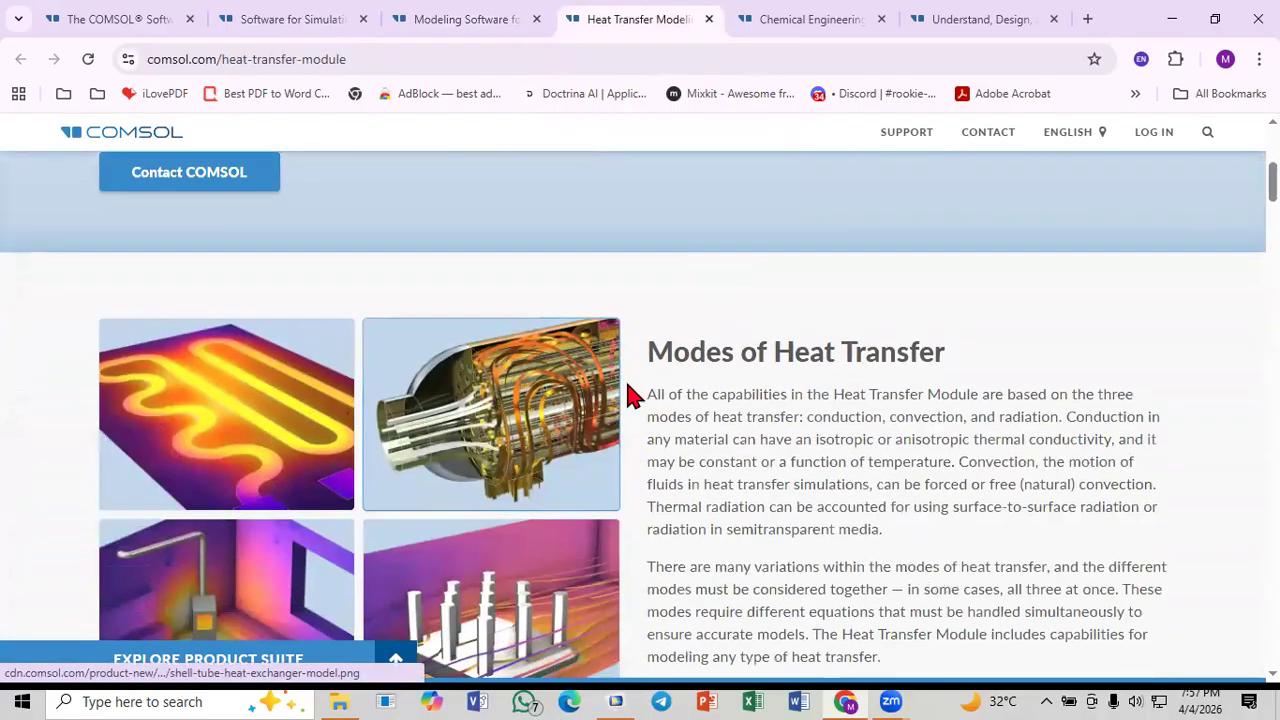
pyautogui.scroll(-4, 631, 385)
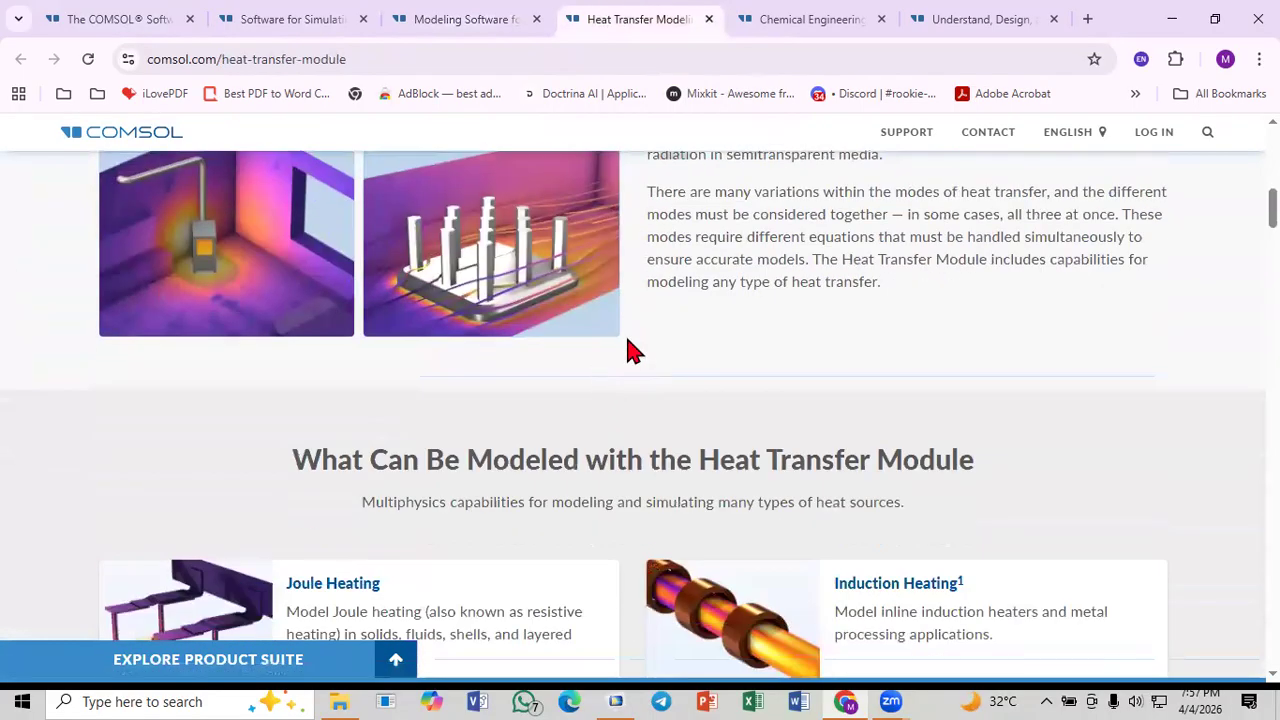
# Step: Open the Chemical Reaction Engineering Module page and review its introduction and the industries it can model
pyautogui.click(782, 19)
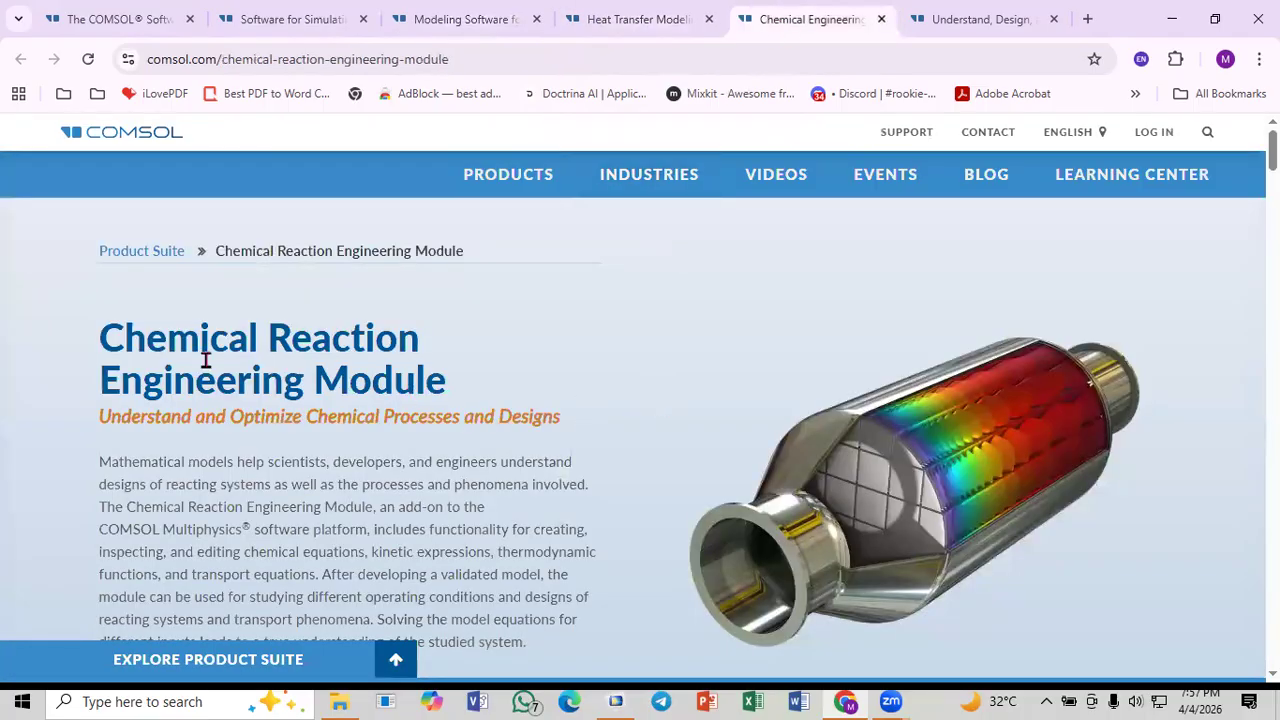
pyautogui.scroll(-1, 534, 391)
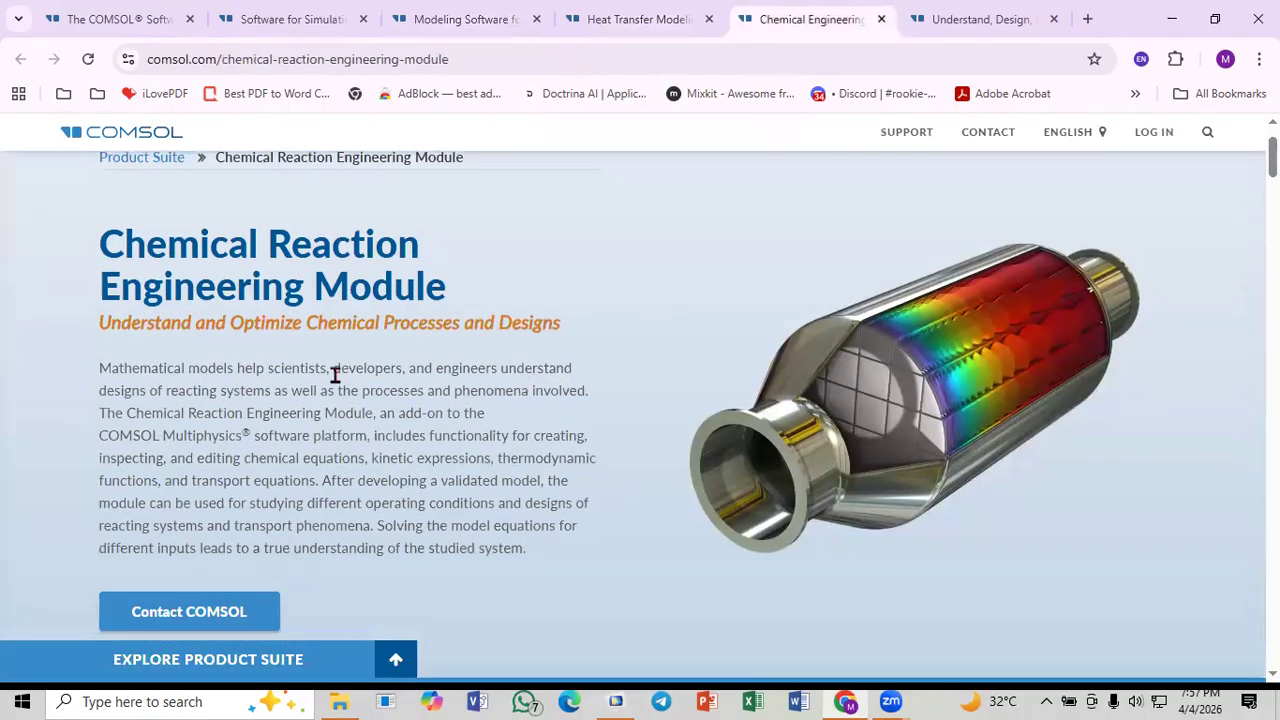
pyautogui.scroll(-3, 383, 386)
pyautogui.scroll(-2, 388, 394)
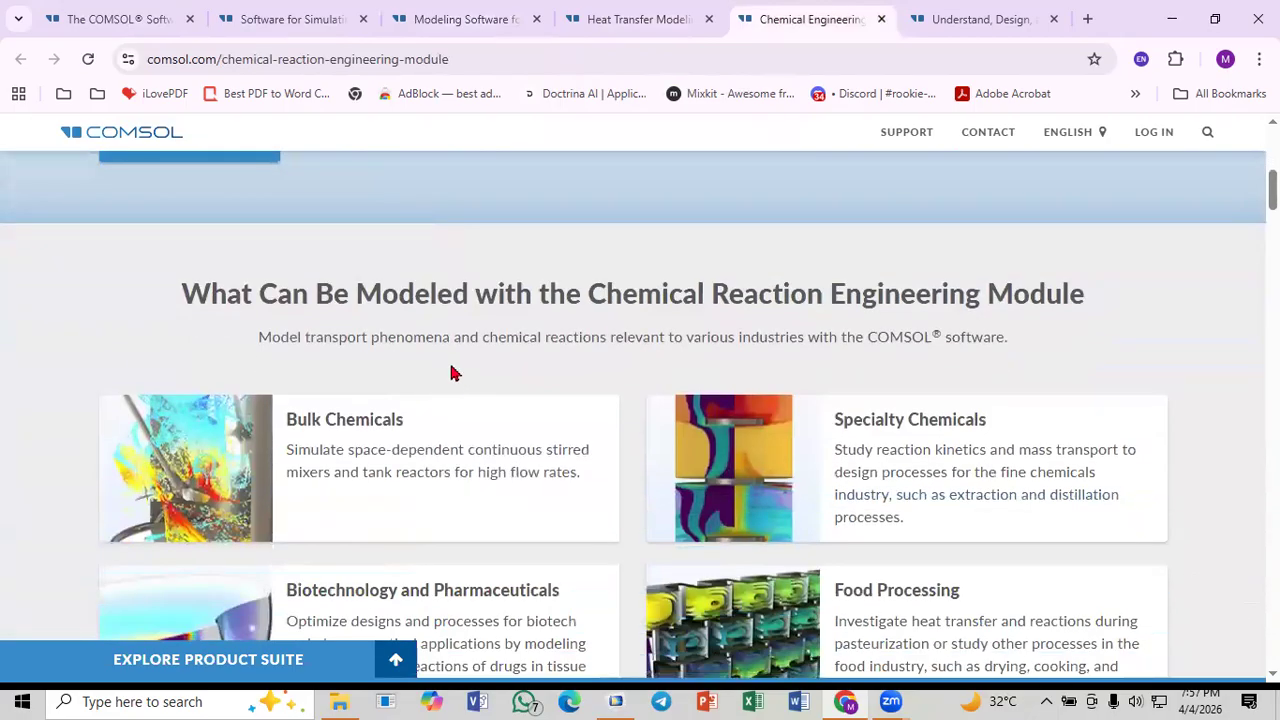
pyautogui.scroll(2, 449, 363)
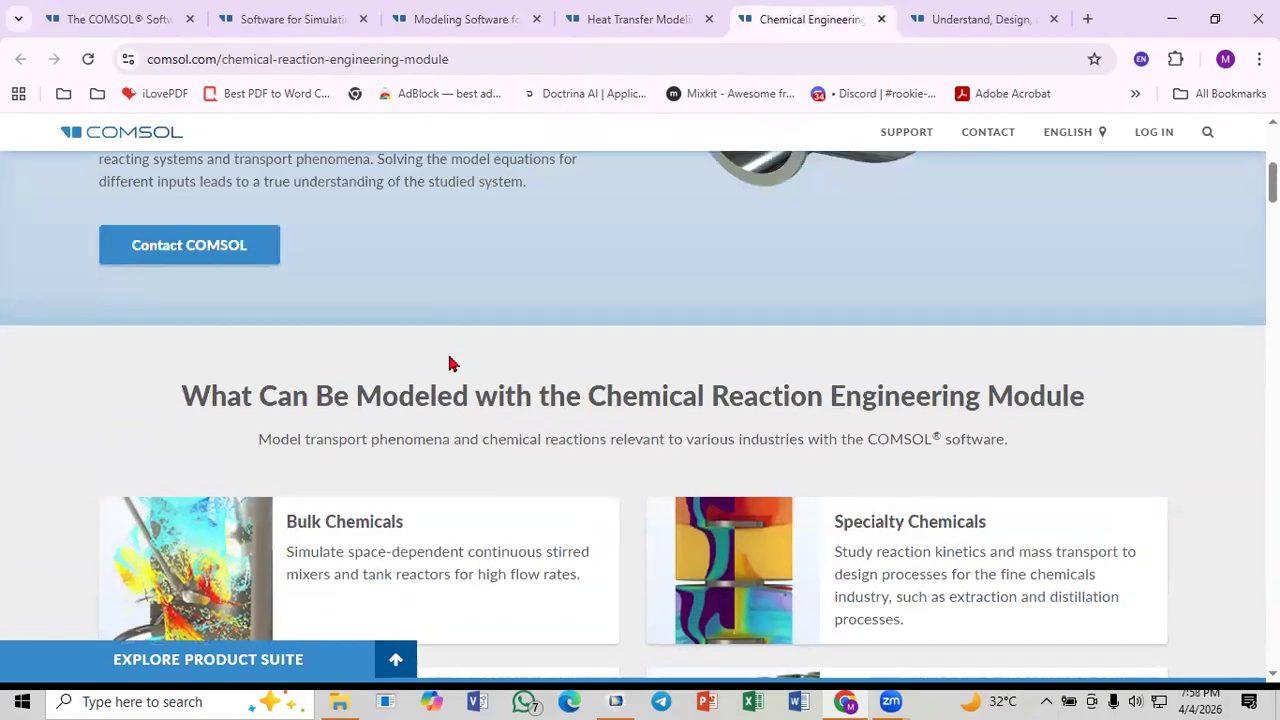
pyautogui.scroll(-2, 449, 363)
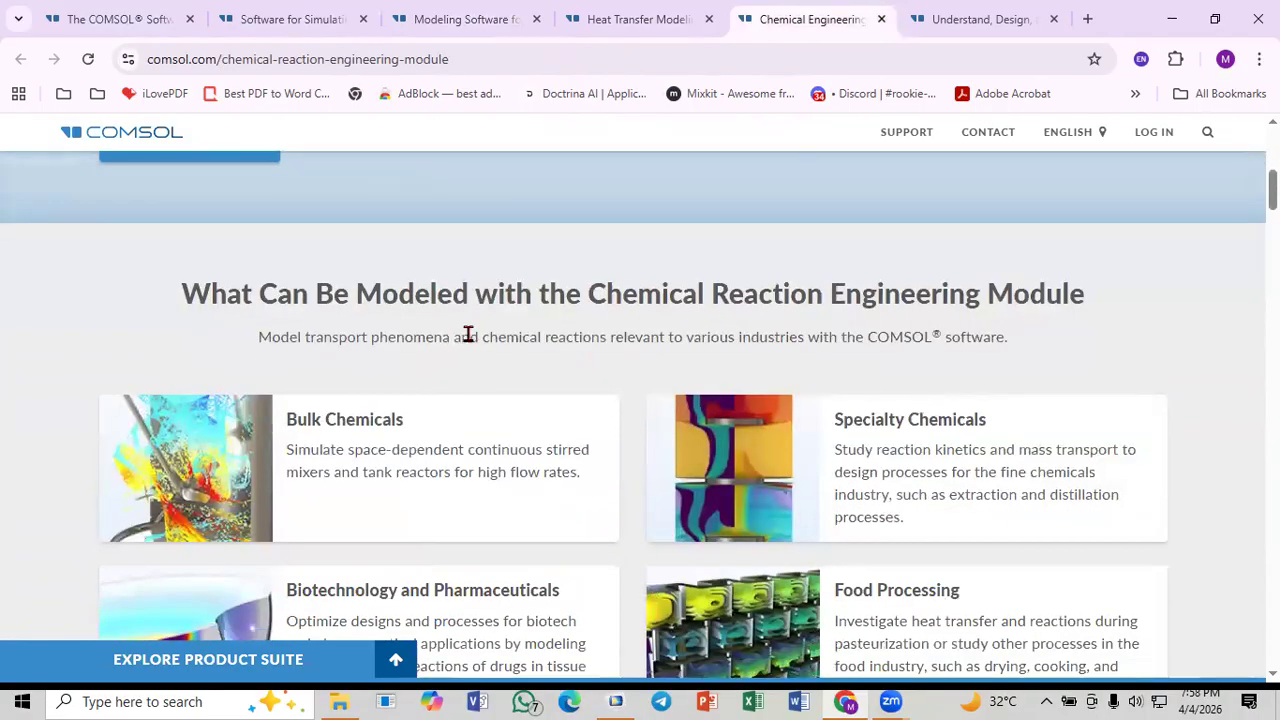
pyautogui.scroll(3, 468, 334)
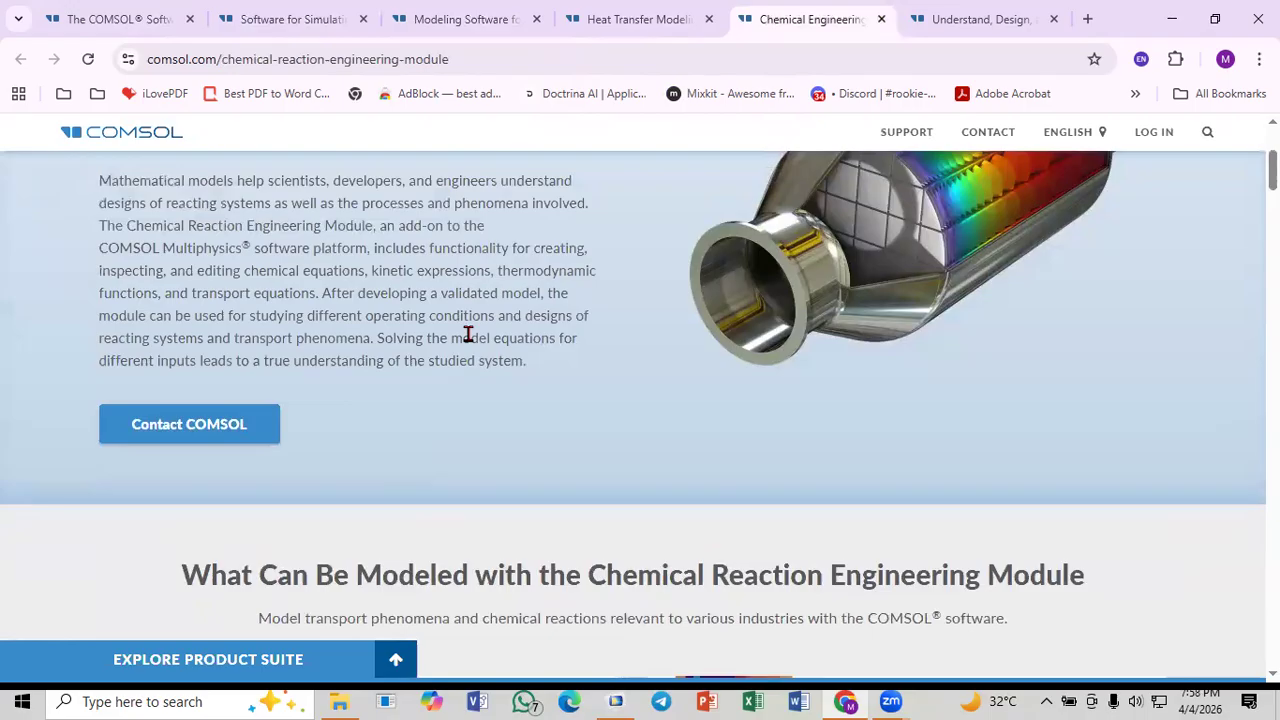
pyautogui.scroll(3, 468, 334)
# Step: Open the Battery Design Module page and review its overview and the Lithium-Ion Batteries section
pyautogui.click(948, 22)
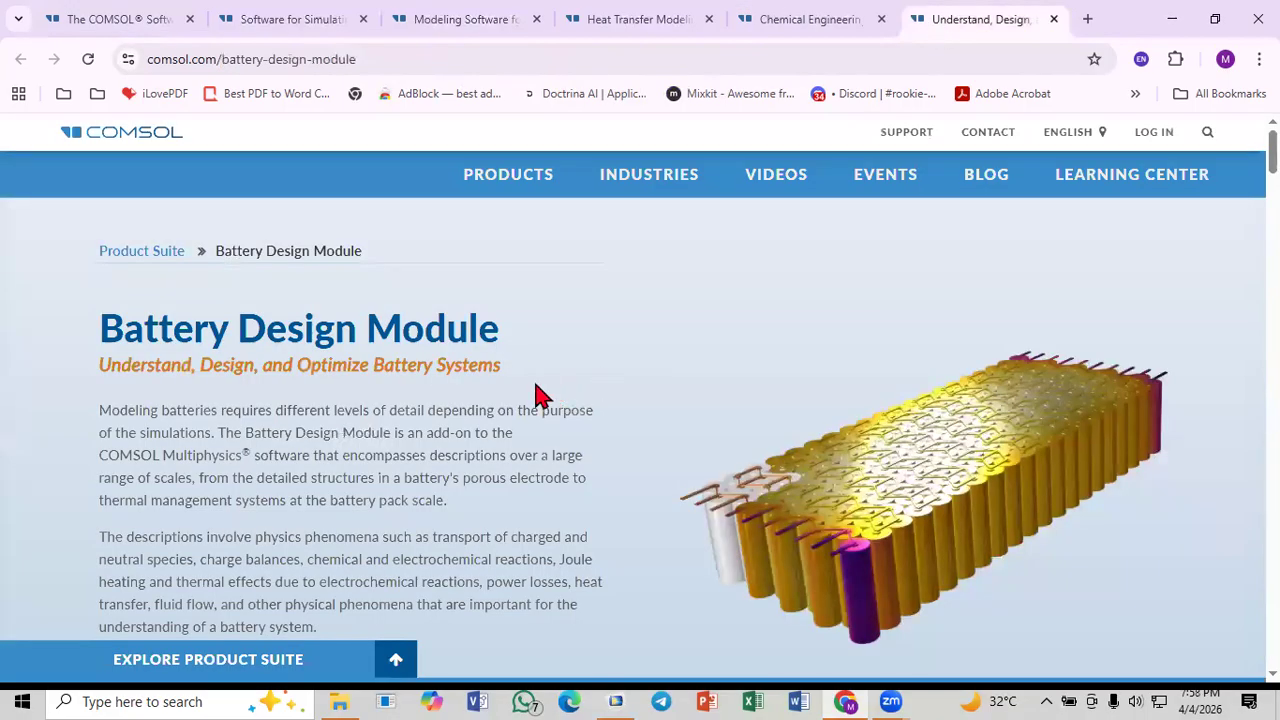
pyautogui.scroll(-3, 580, 398)
pyautogui.scroll(2, 537, 380)
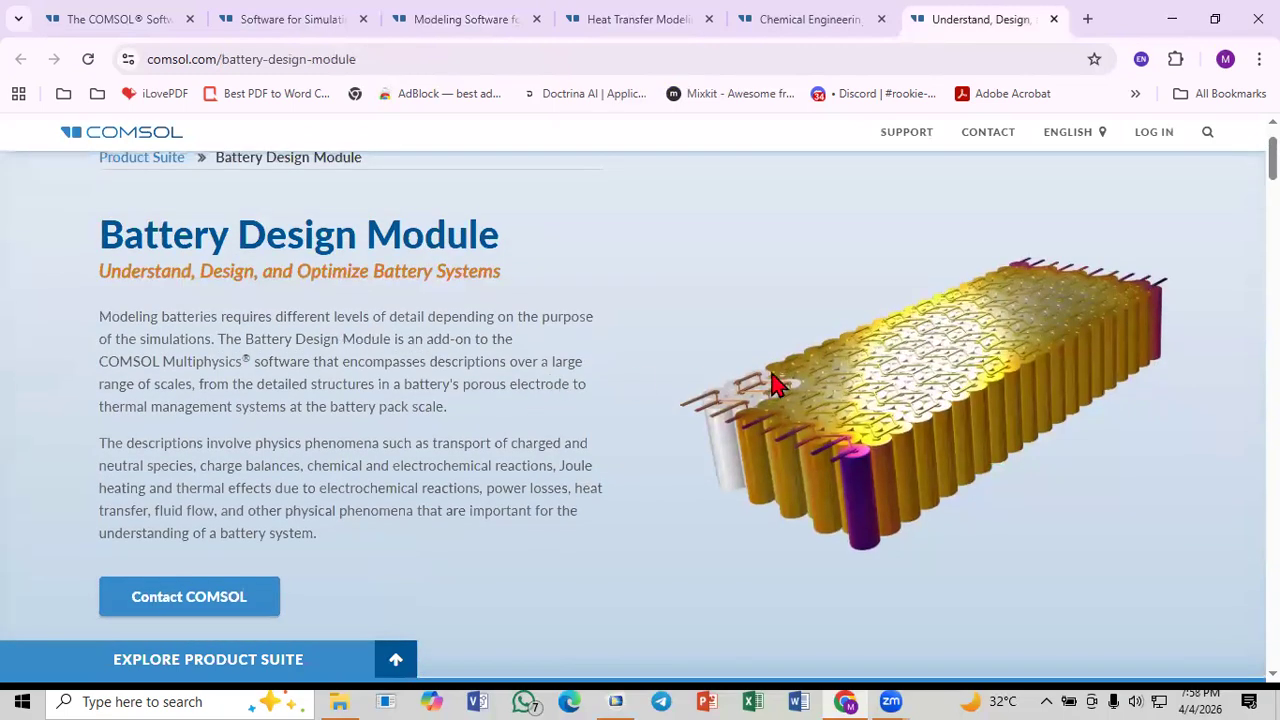
pyautogui.scroll(-4, 450, 340)
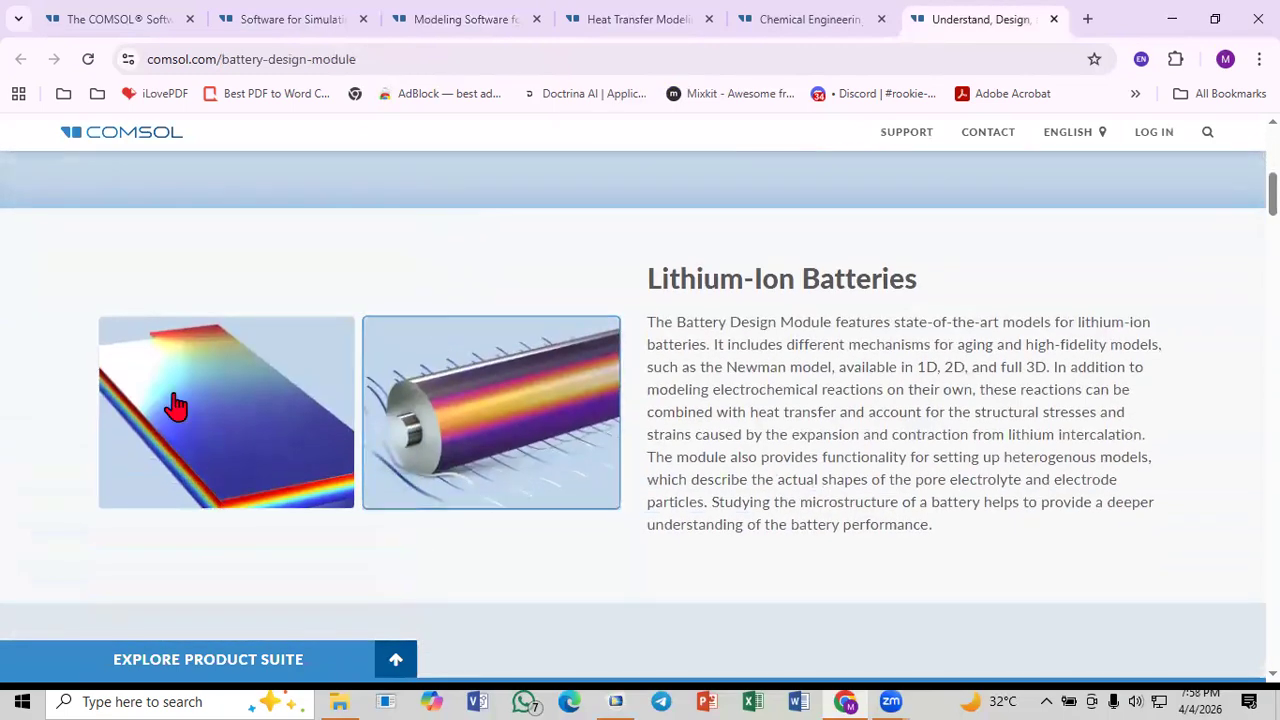
# Step: Review the Lithium-Ion, Lead–Acid and Generic Batteries sections of the Battery Design Module page
pyautogui.scroll(-2, 450, 405)
pyautogui.scroll(2, 600, 400)
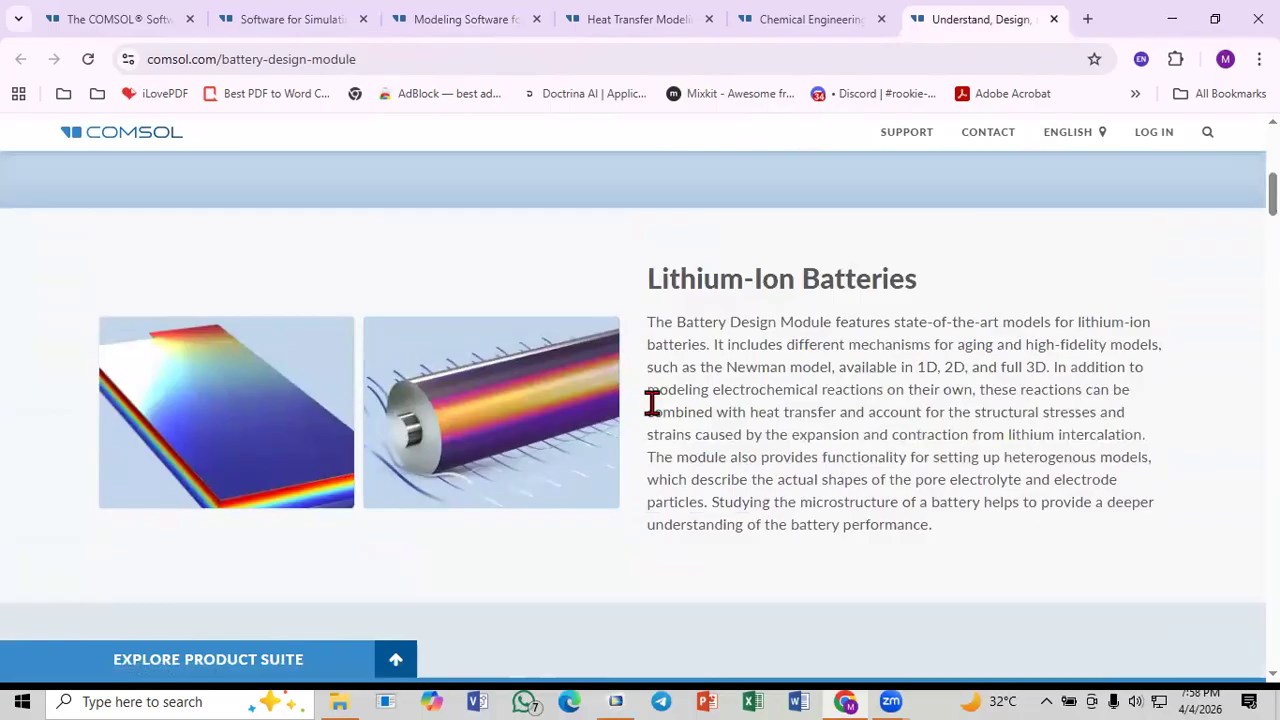
pyautogui.scroll(-3, 651, 403)
pyautogui.scroll(-2, 494, 400)
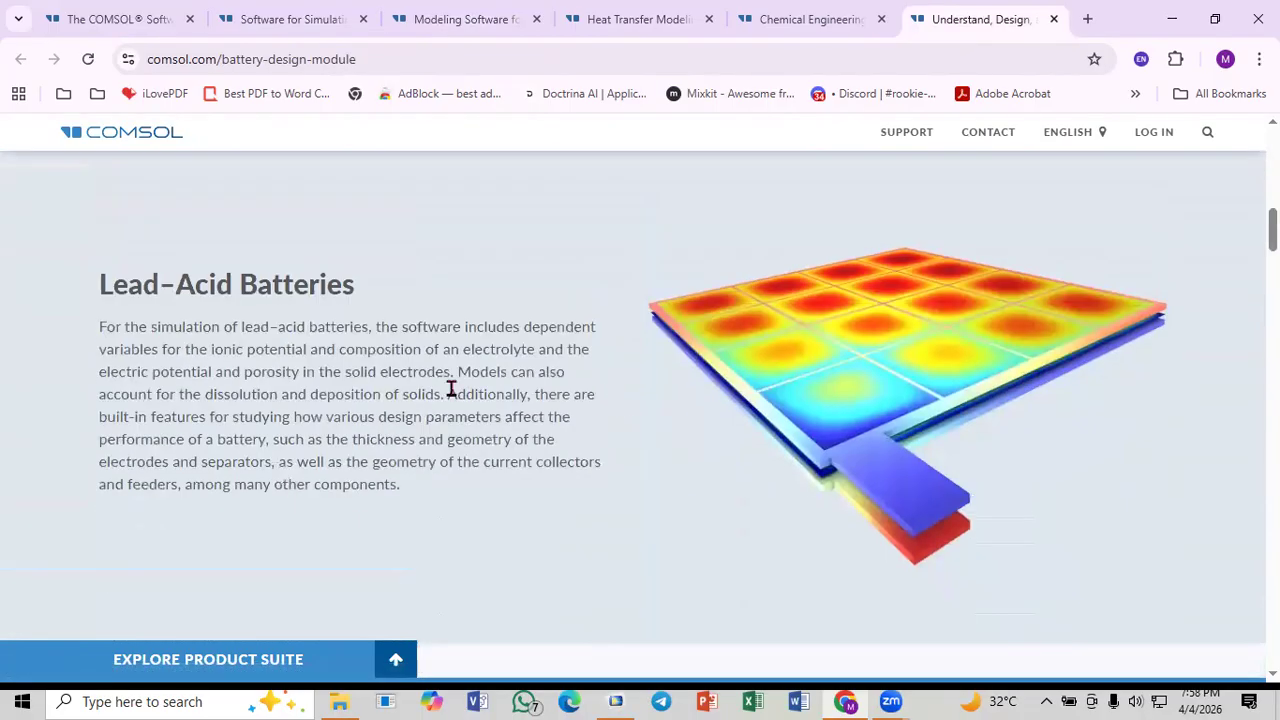
pyautogui.scroll(-3, 380, 340)
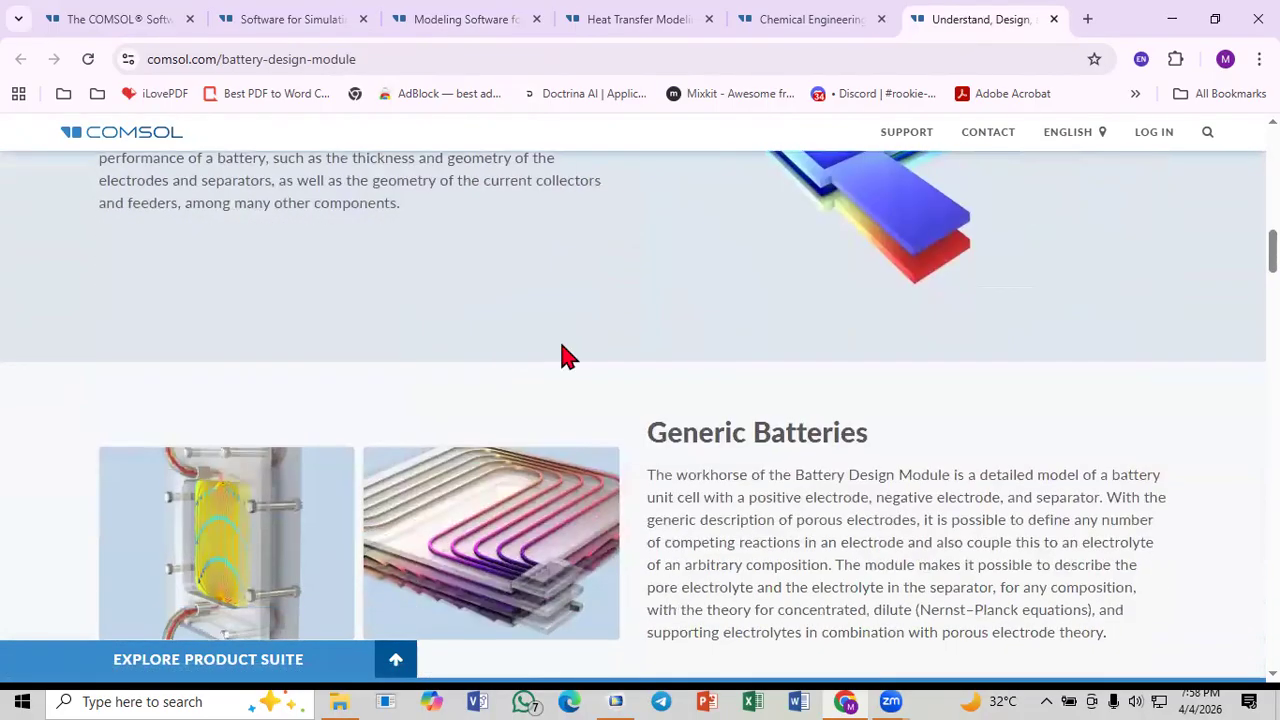
pyautogui.scroll(10, 630, 350)
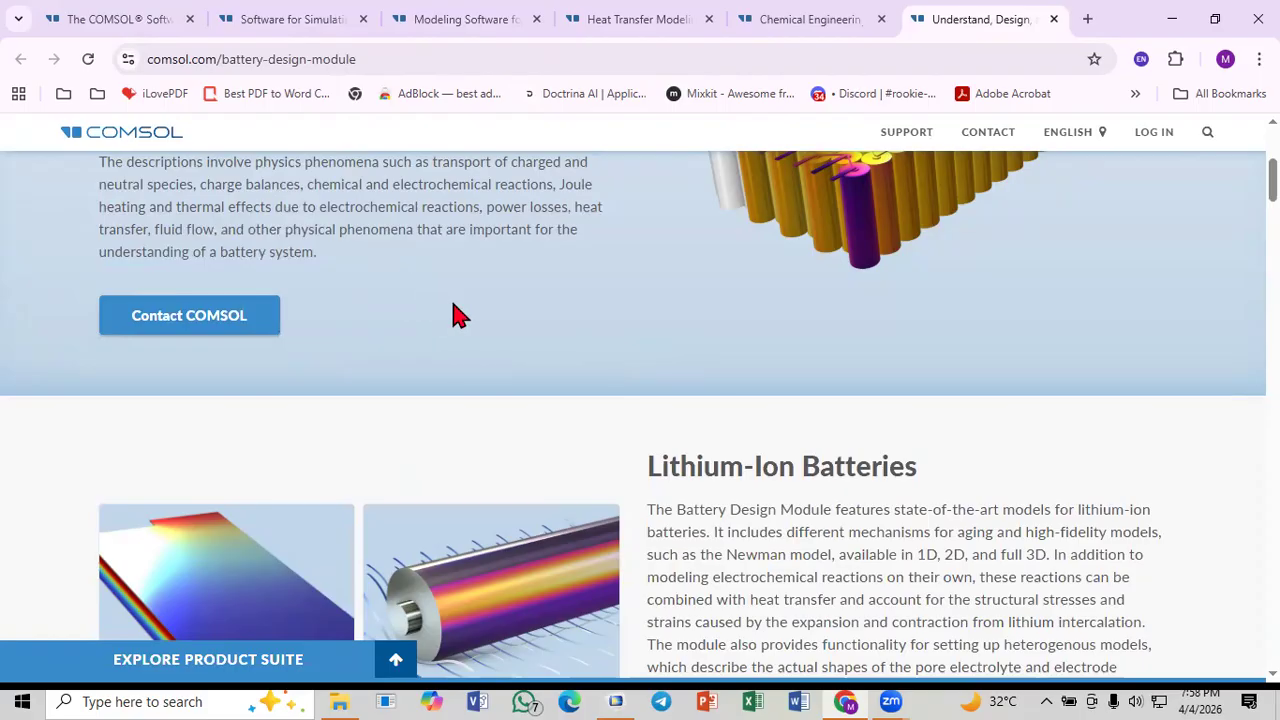
# Step: Switch to COMSOL Multiphysics, look over the file commands, and start a new model with the Model Wizard
pyautogui.click(615, 701)
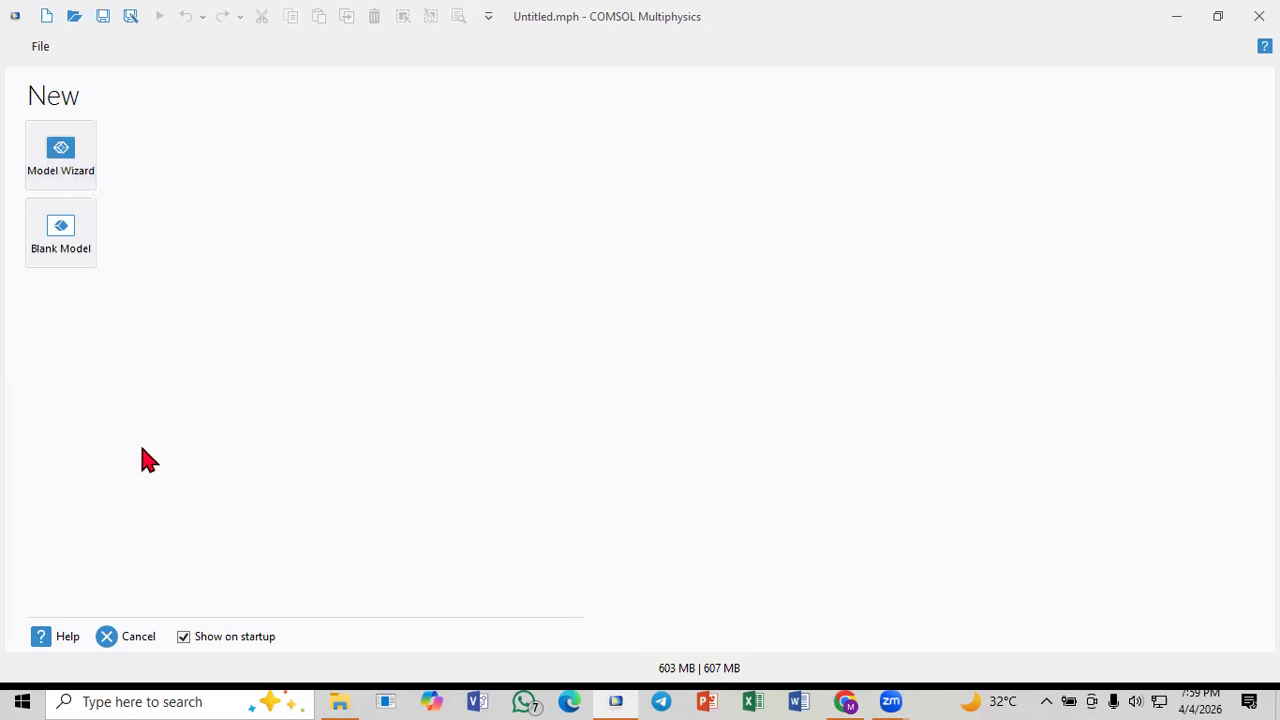
pyautogui.click(42, 48)
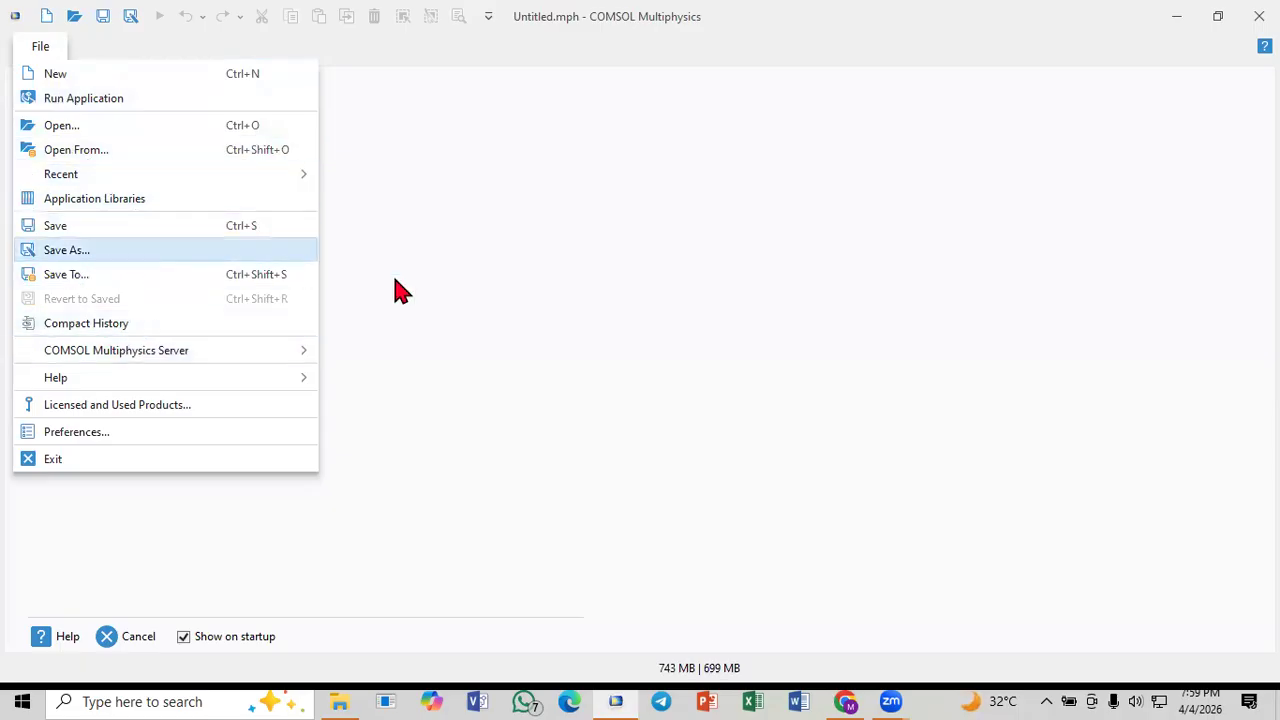
pyautogui.click(470, 262)
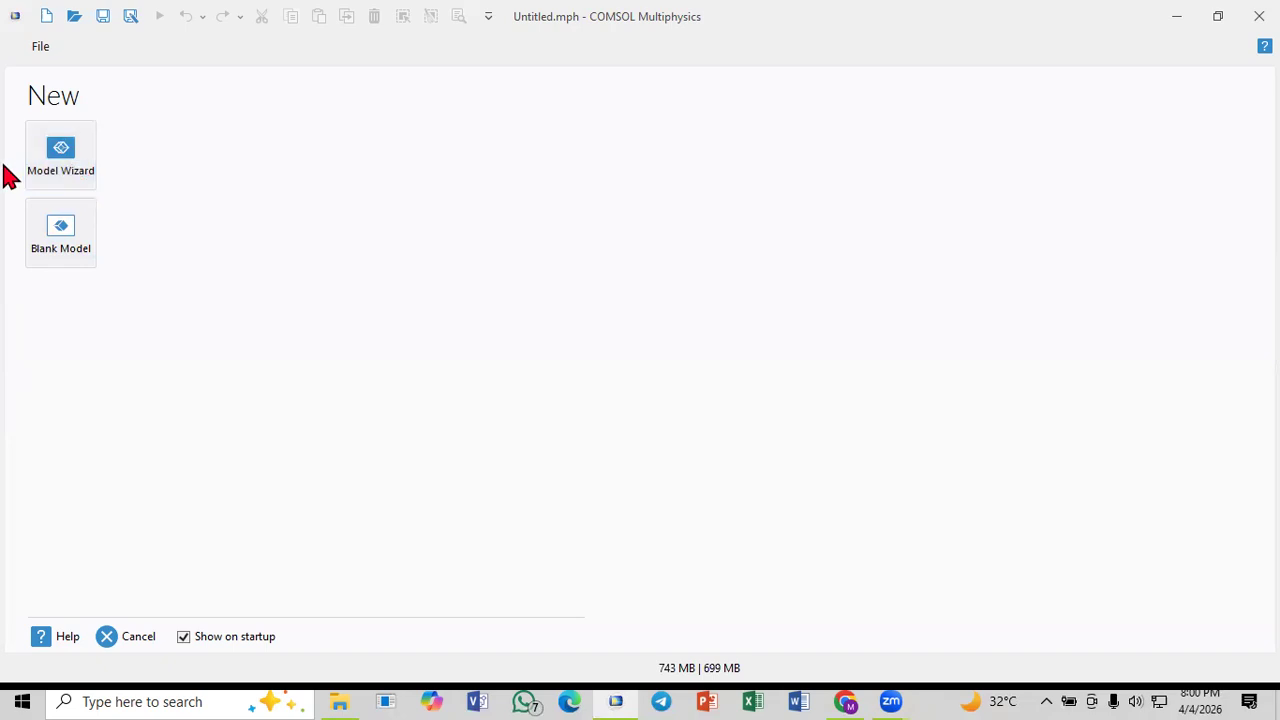
pyautogui.click(61, 170)
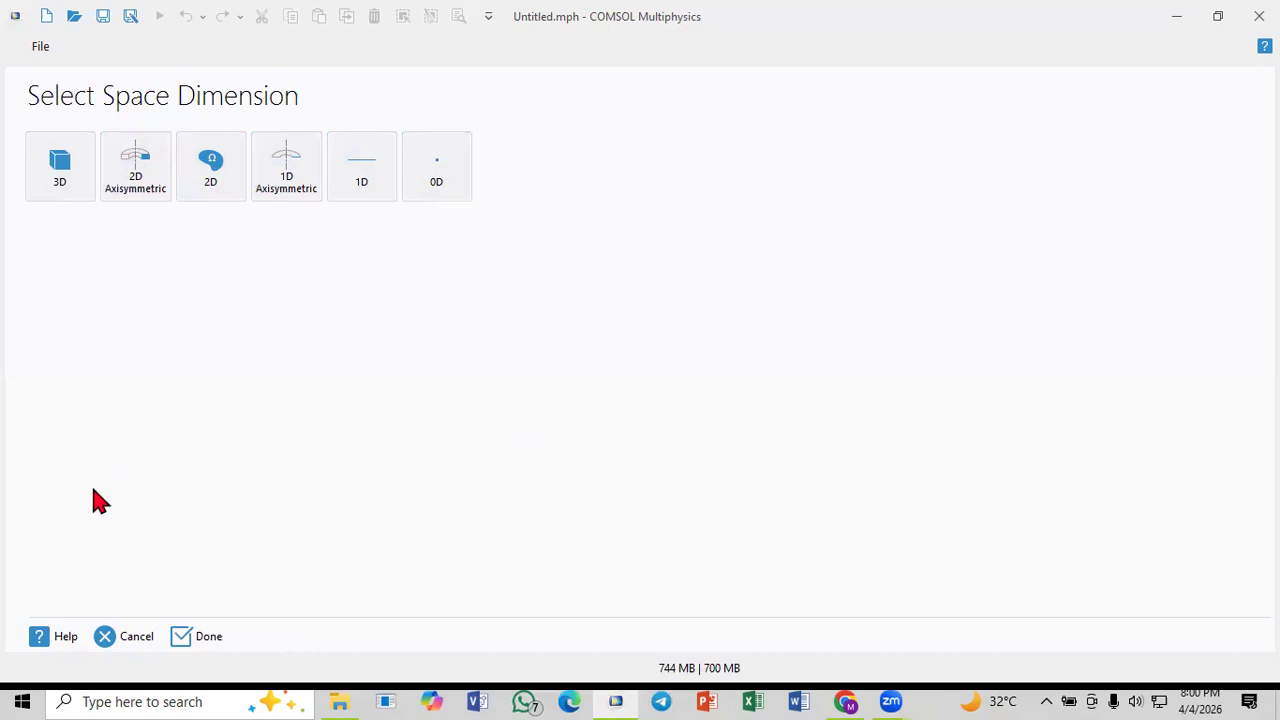
pyautogui.moveTo(537, 232); pyautogui.dragTo(545, 425)
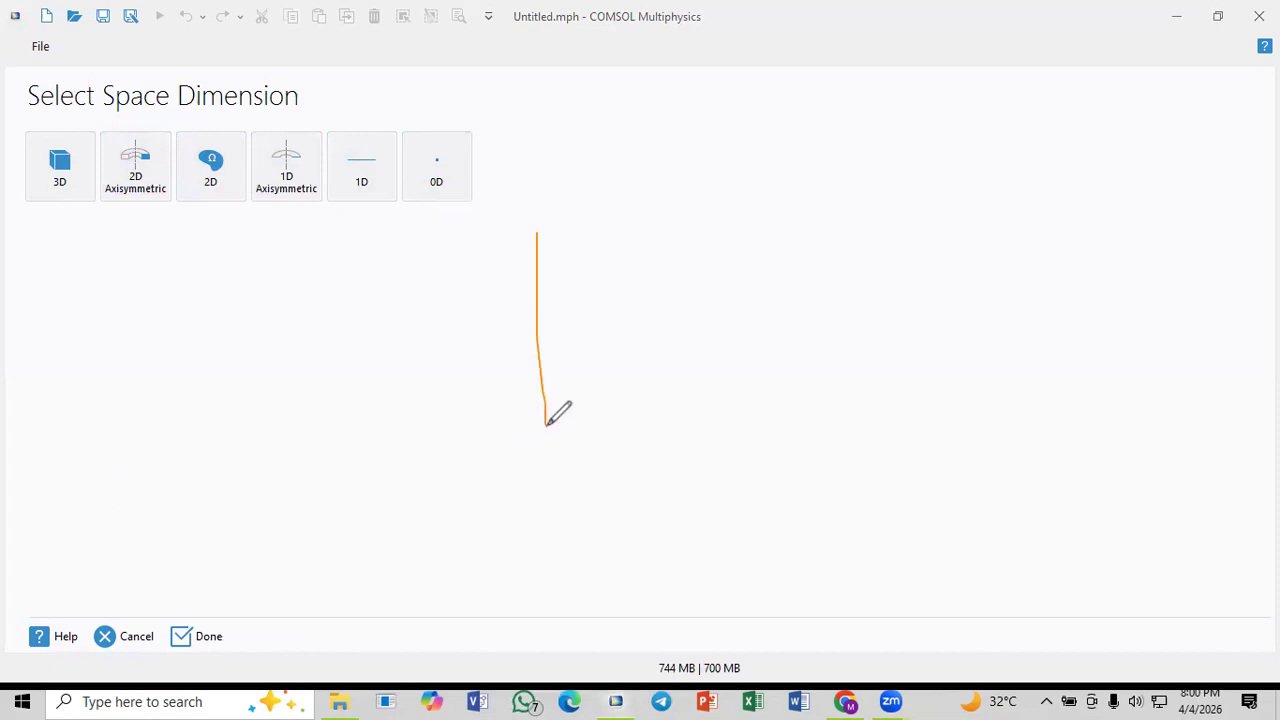
pyautogui.moveTo(537, 233)
pyautogui.mouseDown()
pyautogui.moveTo(666, 231)
pyautogui.moveTo(680, 394)
pyautogui.moveTo(546, 421)
pyautogui.mouseUp()
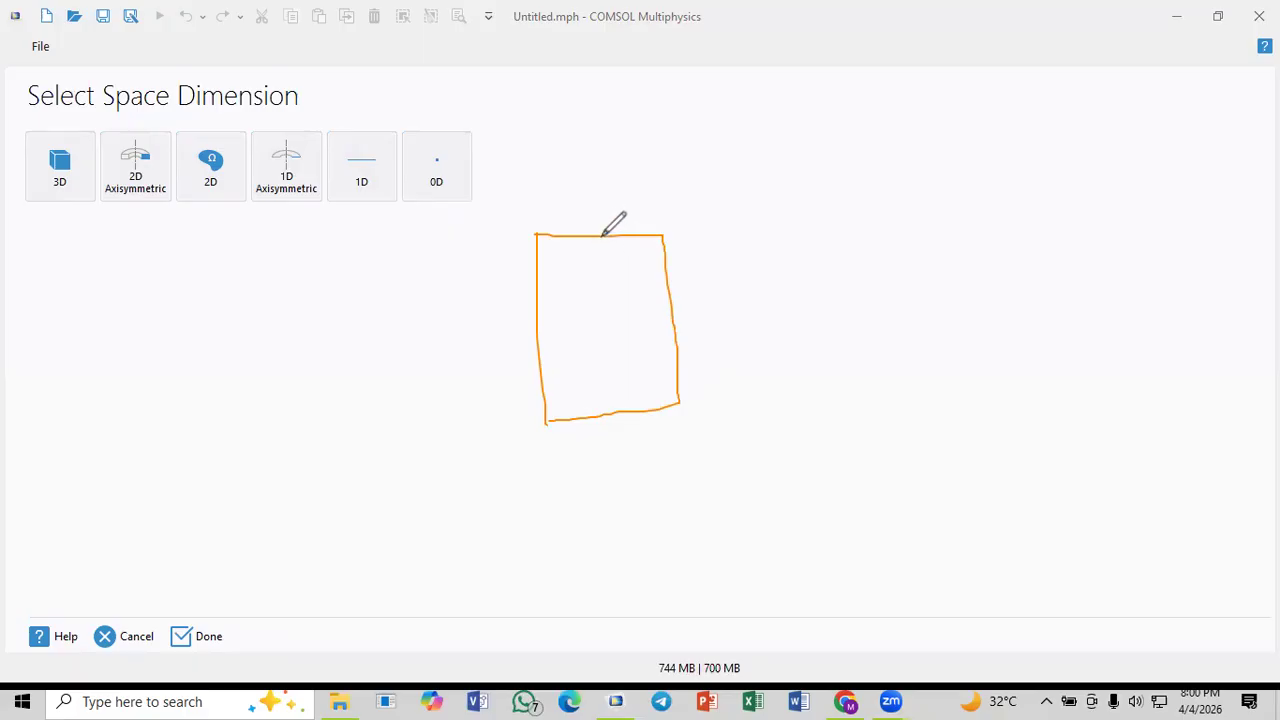
pyautogui.moveTo(593, 168); pyautogui.dragTo(603, 435)
pyautogui.moveTo(569, 293)
pyautogui.mouseDown()
pyautogui.moveTo(556, 357)
pyautogui.moveTo(582, 332)
pyautogui.mouseUp()
pyautogui.moveTo(632, 284)
pyautogui.mouseDown()
pyautogui.moveTo(632, 320)
pyautogui.moveTo(647, 331)
pyautogui.mouseUp()
pyautogui.moveTo(614, 190); pyautogui.dragTo(629, 395)
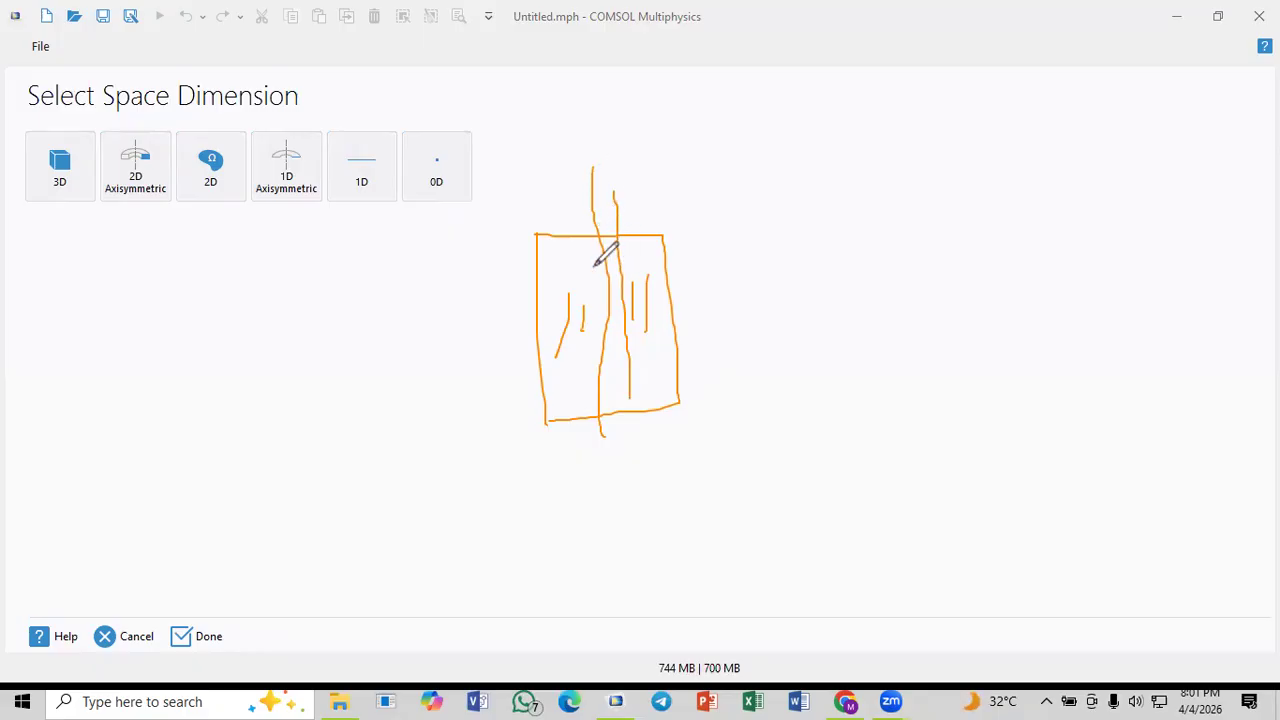
pyautogui.moveTo(571, 214); pyautogui.dragTo(573, 304)
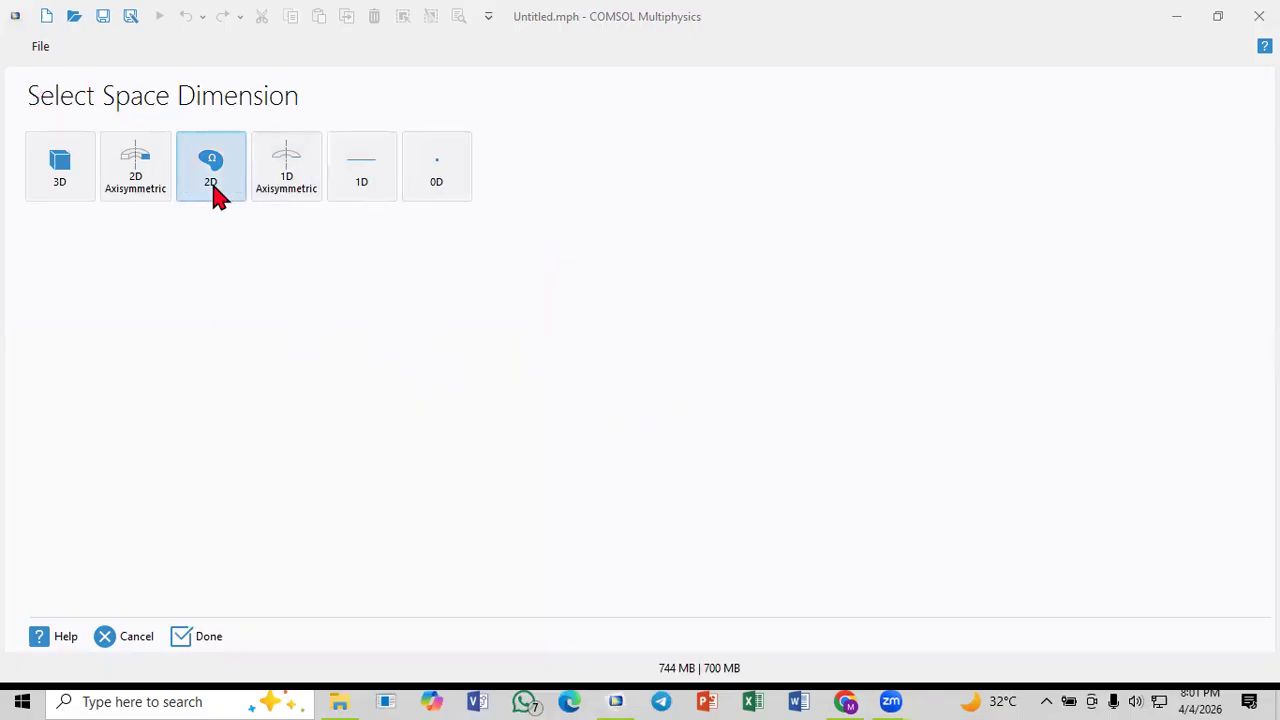
# Step: Choose 2D Axisymmetric as the model's space dimension and collapse the recently used physics interfaces
pyautogui.click(155, 187)
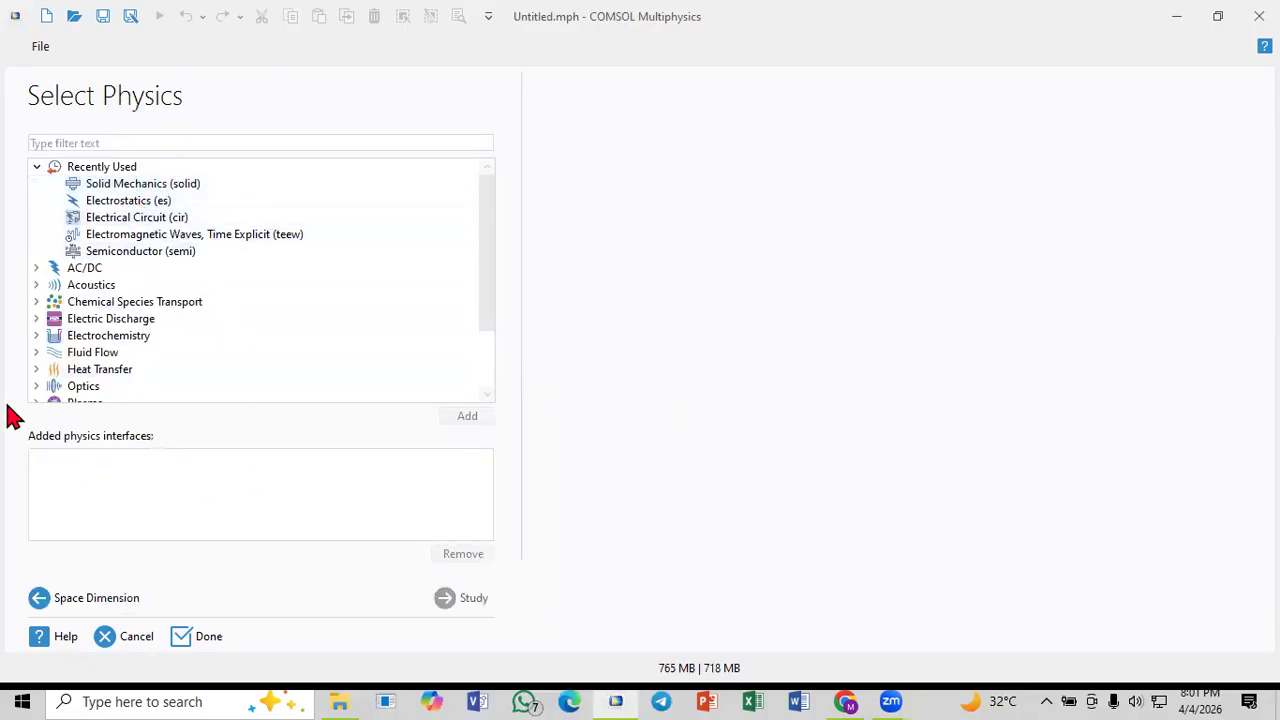
pyautogui.click(121, 643)
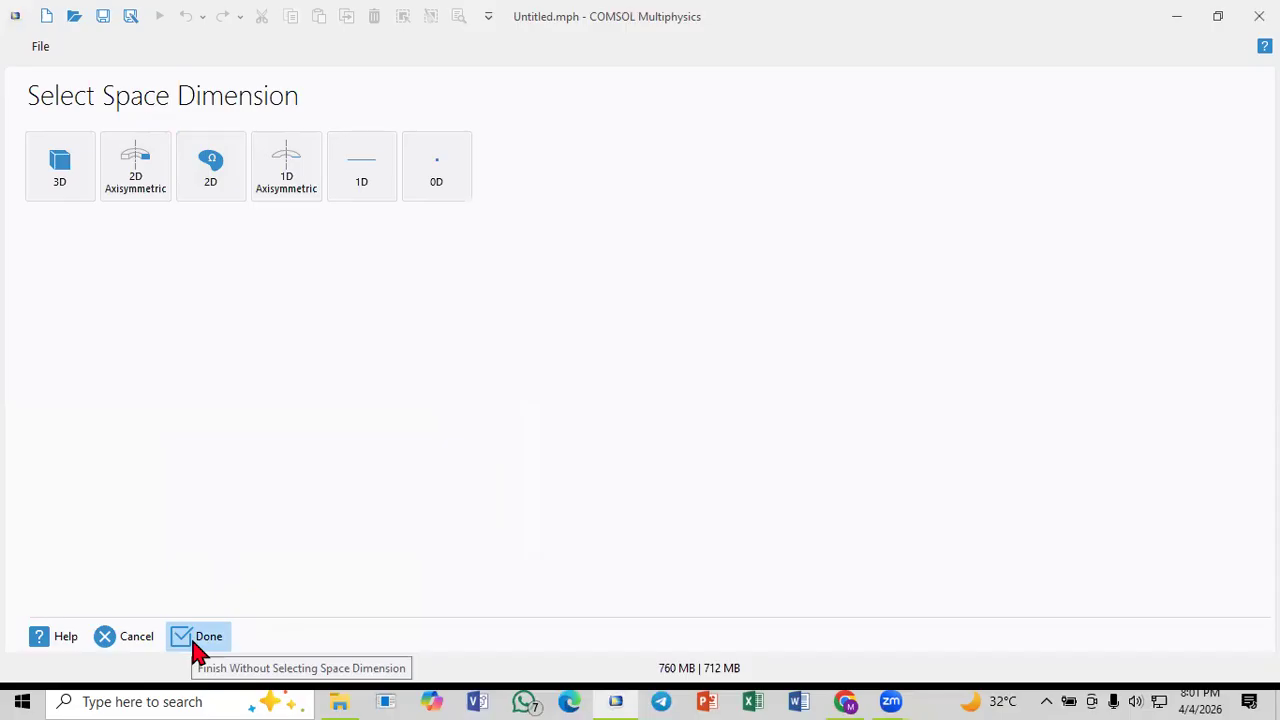
pyautogui.click(148, 195)
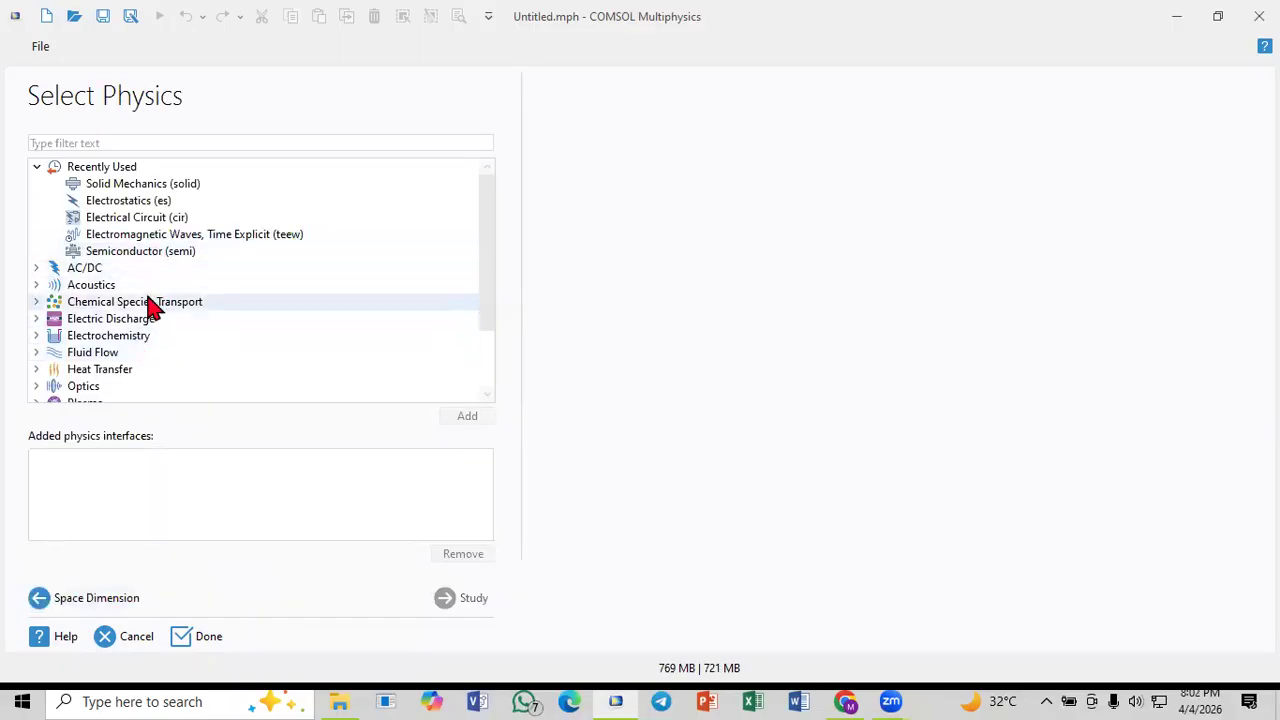
pyautogui.click(37, 167)
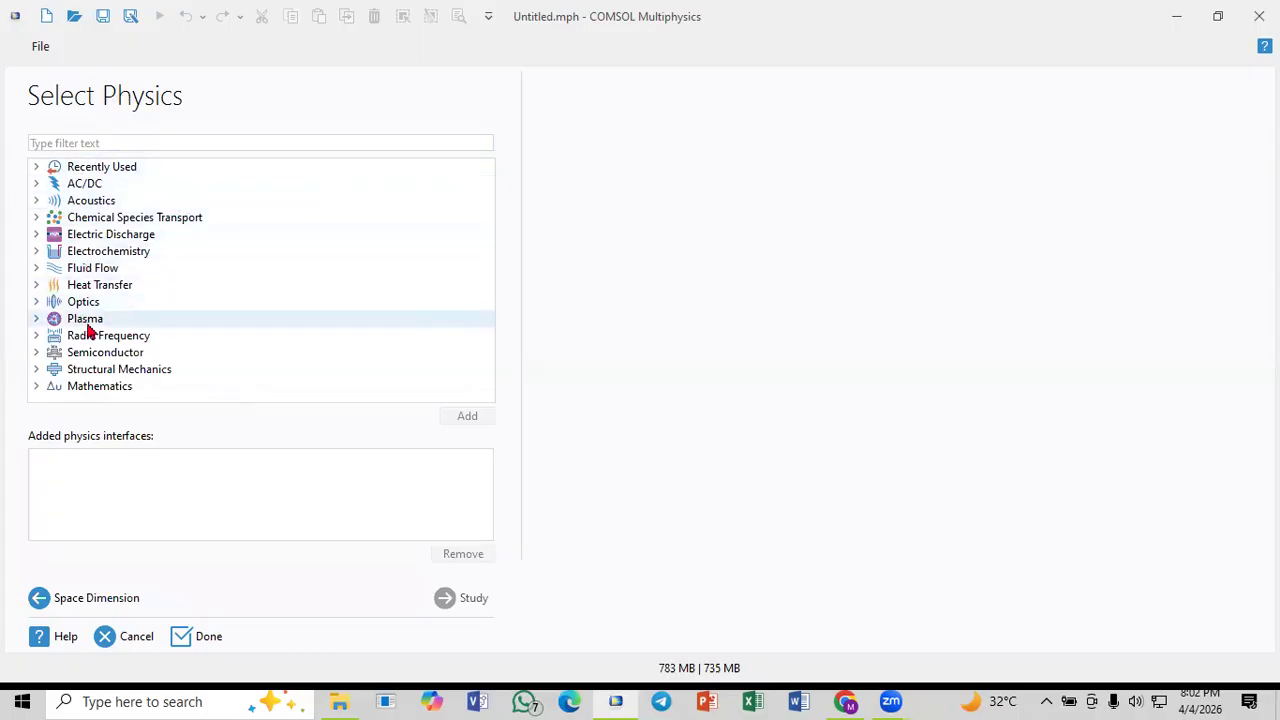
# Step: Switch to Chrome and review the module categories on the COMSOL products page for comparison with the physics list
pyautogui.click(850, 701)
pyautogui.click(129, 19)
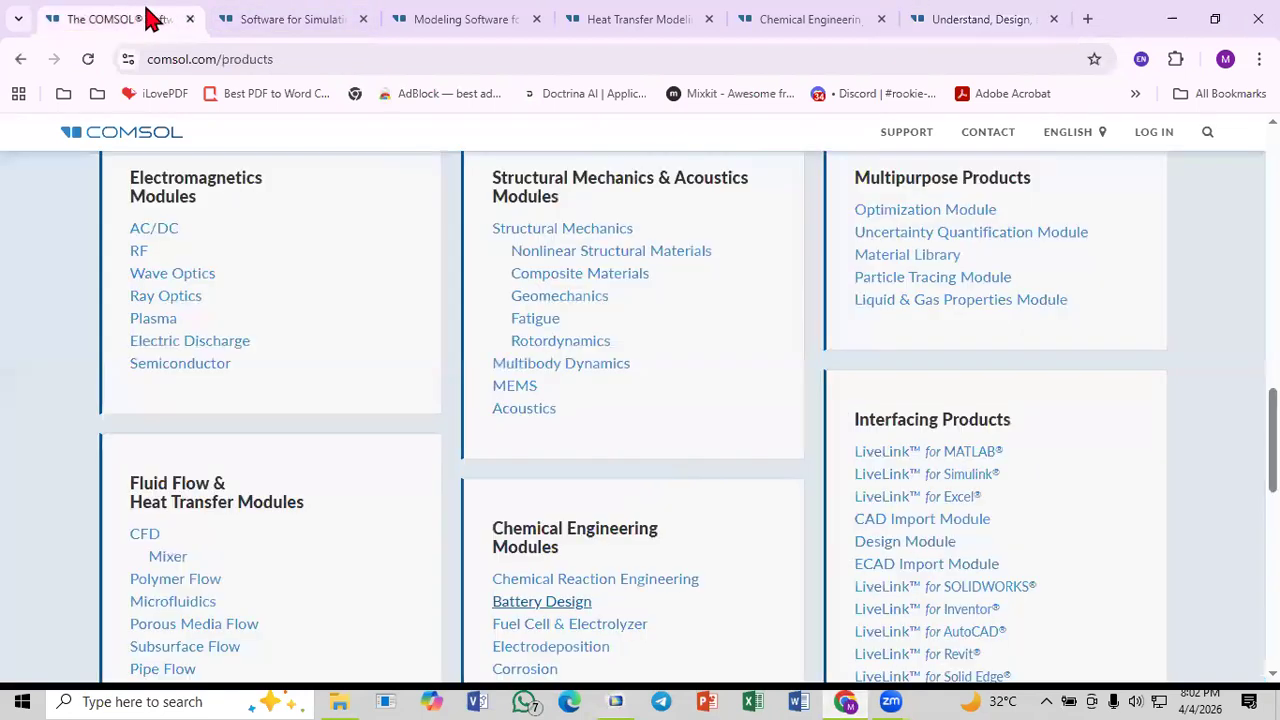
pyautogui.scroll(2, 330, 320)
pyautogui.scroll(-2, 200, 290)
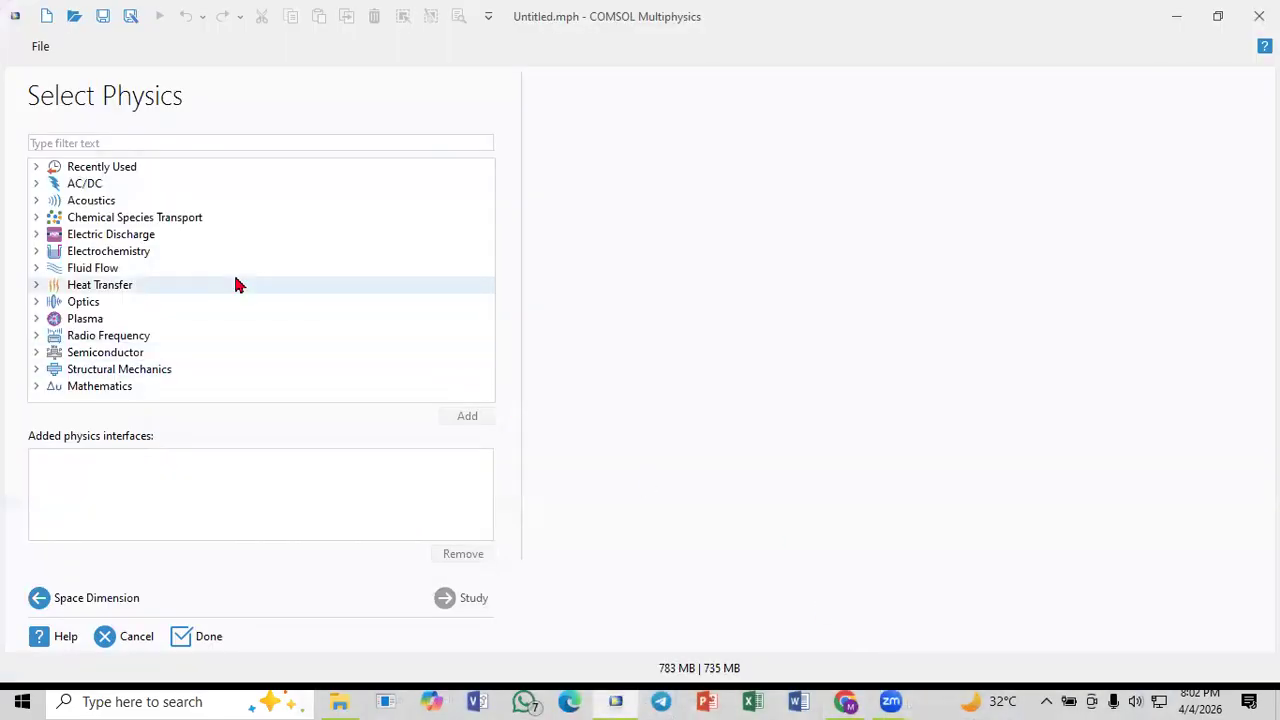
# Step: In COMSOL Multiphysics, examine the AC/DC physics branch, including Electric Fields and Currents, Magnetic Fields, No Currents, and Electromagnetic Fields
pyautogui.click(38, 188)
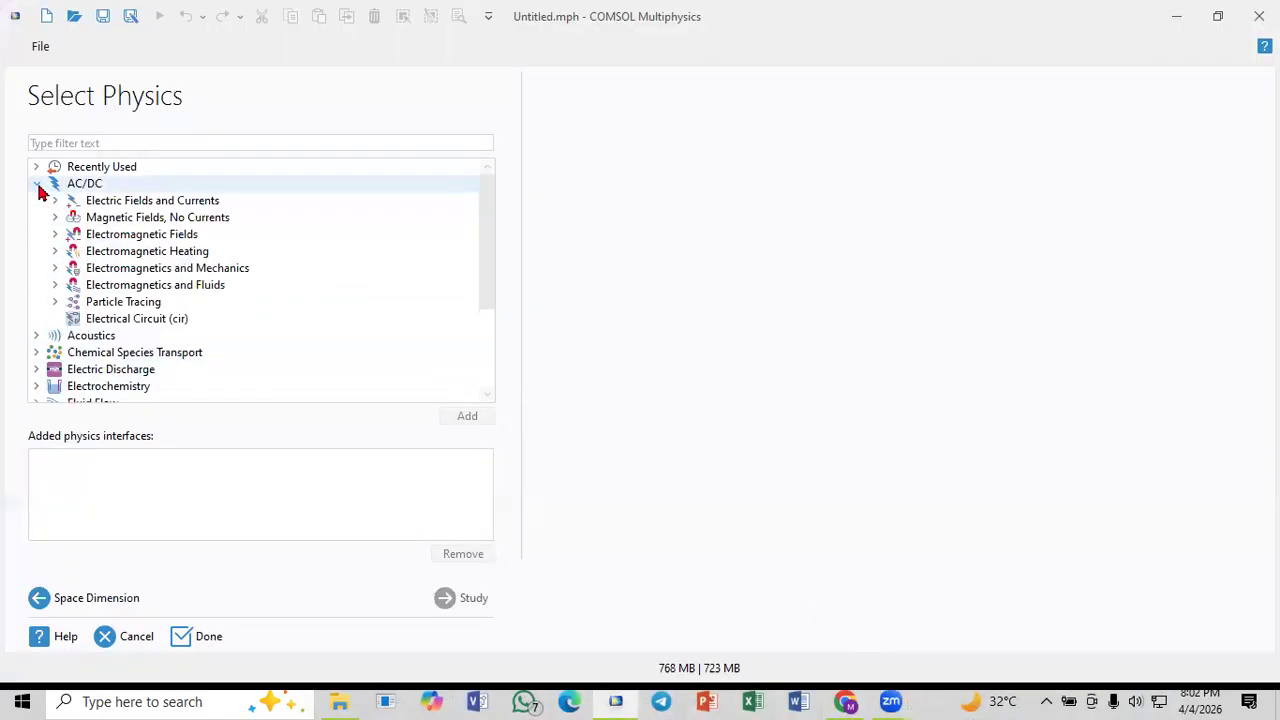
pyautogui.click(36, 187)
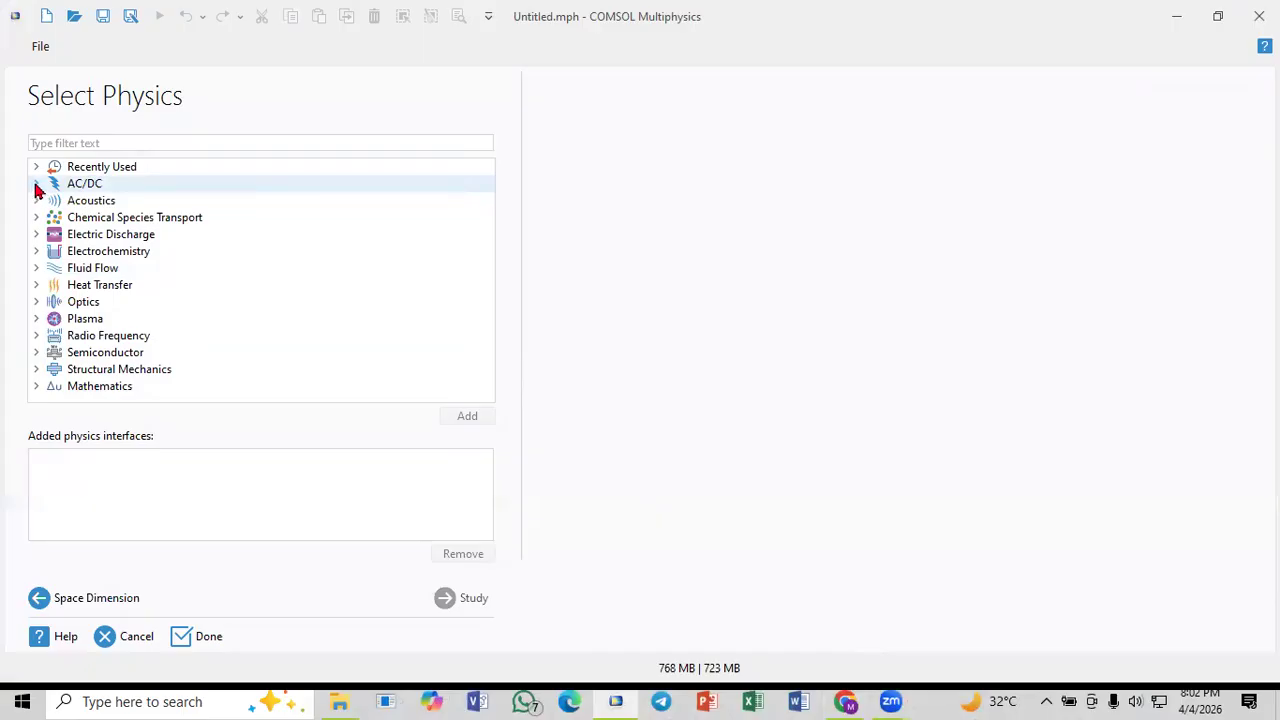
pyautogui.click(36, 185)
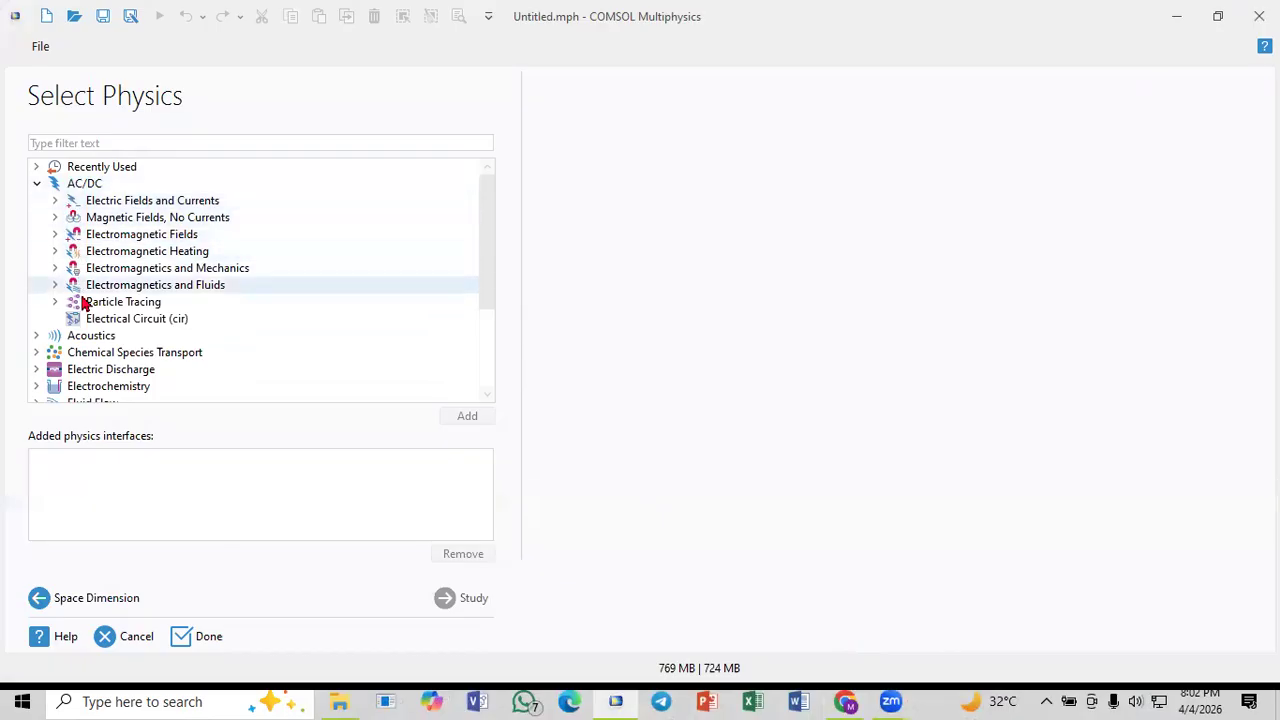
pyautogui.click(55, 202)
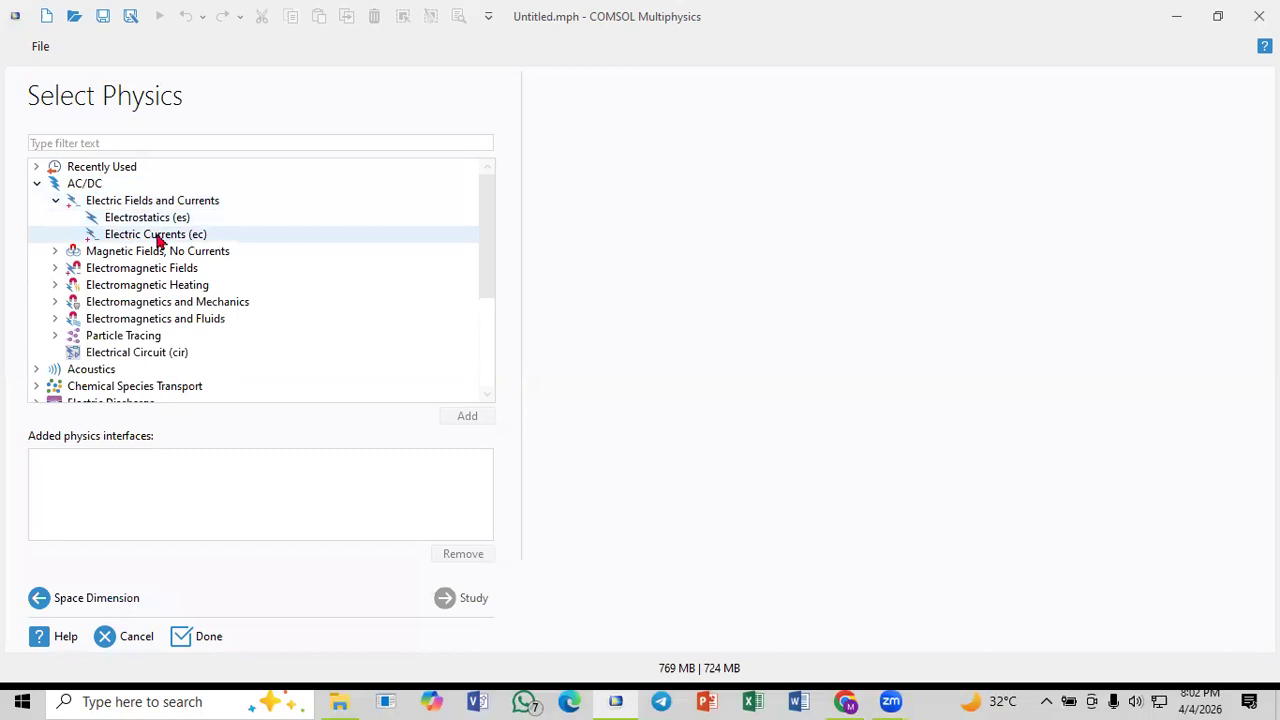
pyautogui.click(56, 201)
pyautogui.click(55, 218)
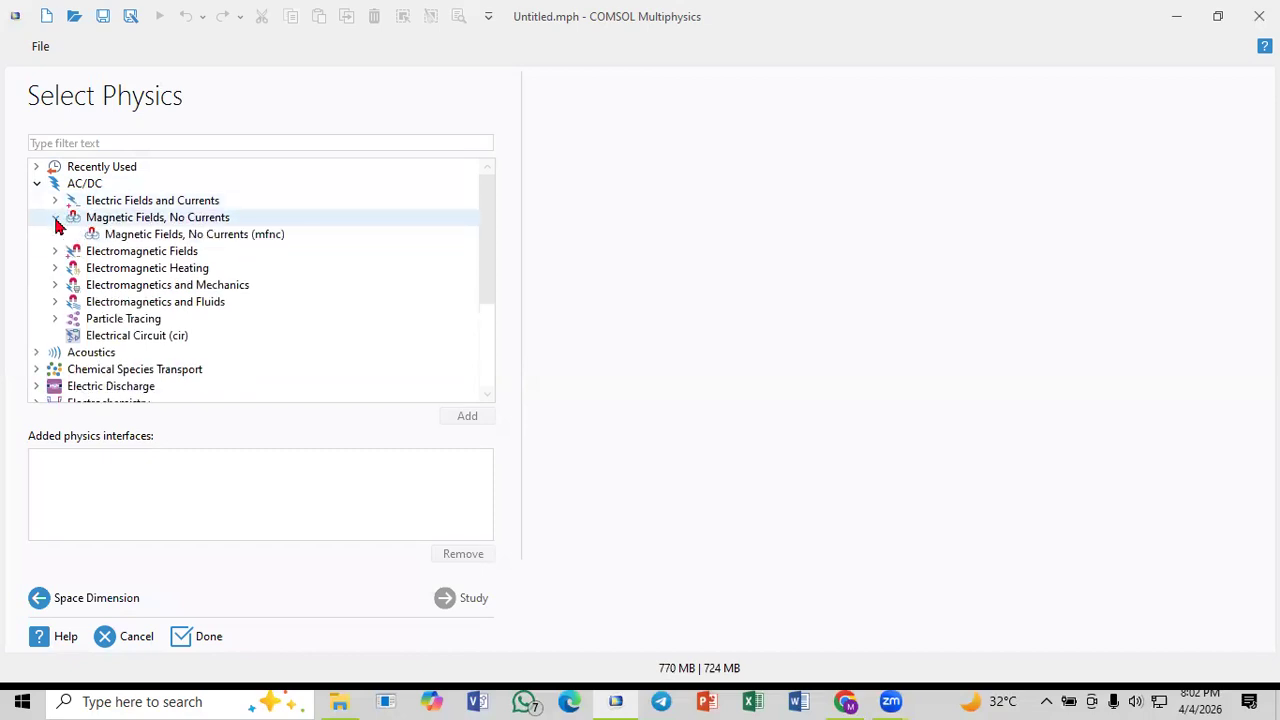
pyautogui.click(55, 218)
pyautogui.click(56, 234)
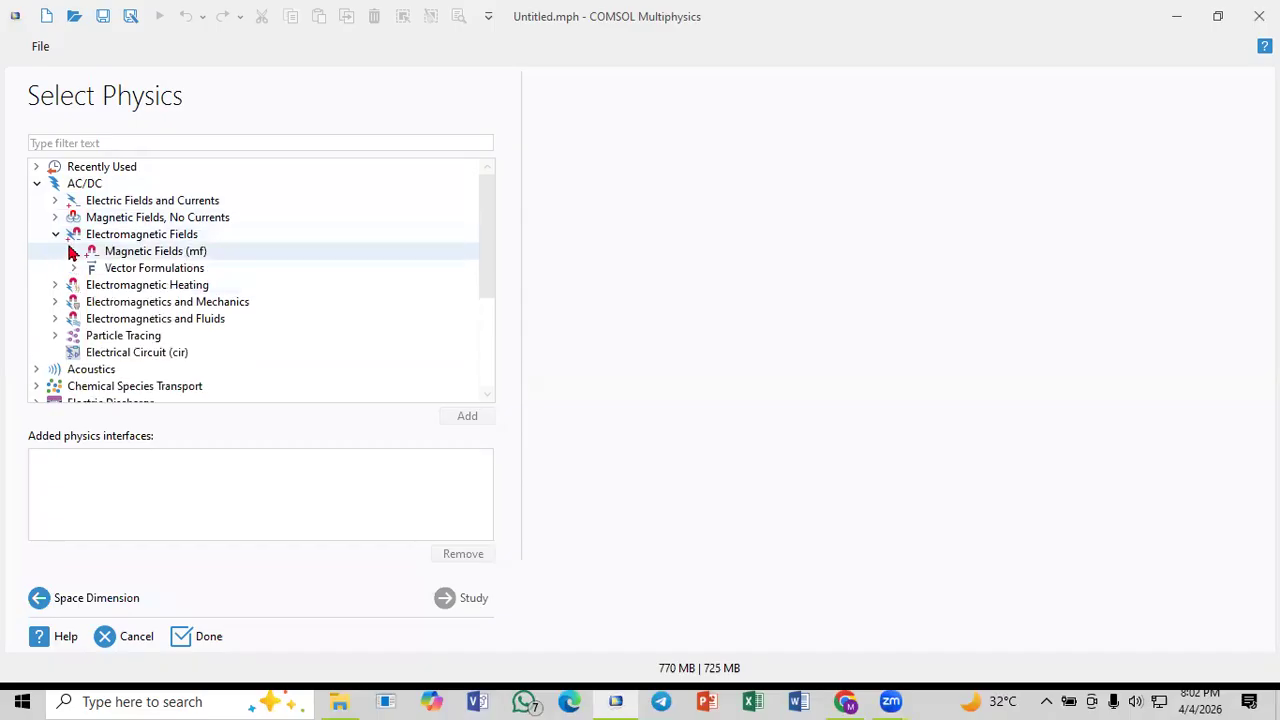
pyautogui.click(55, 234)
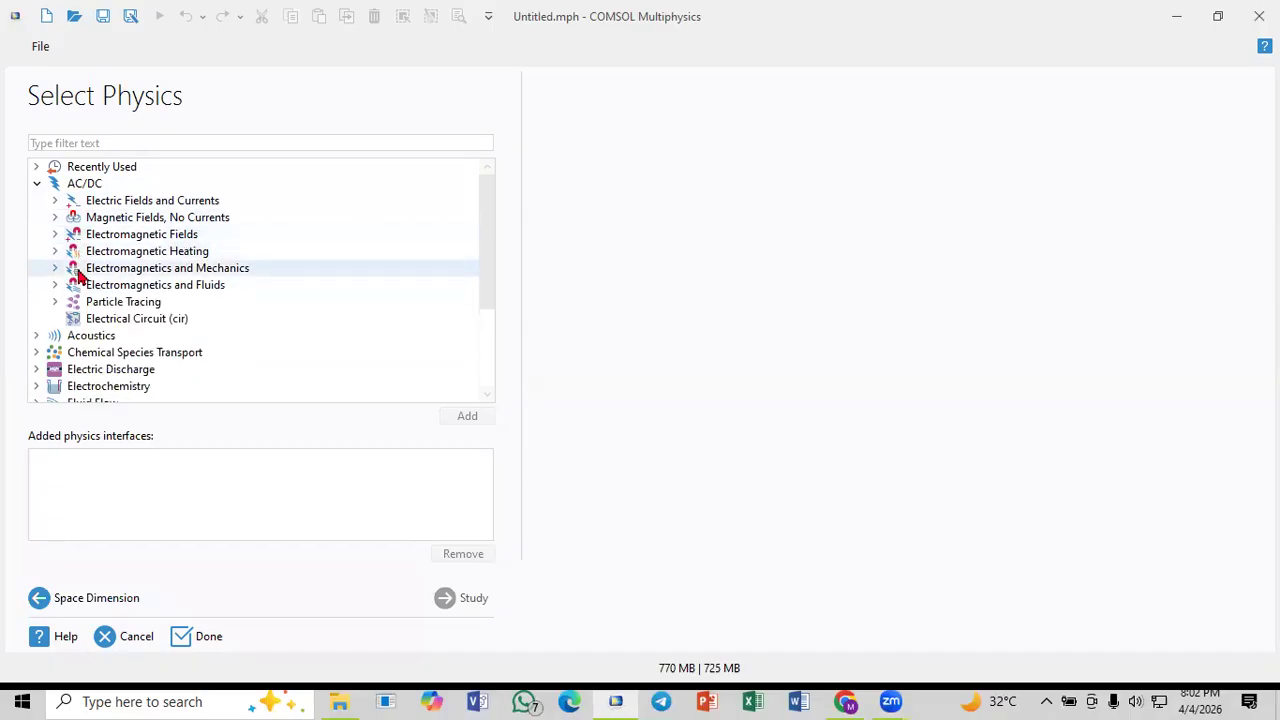
pyautogui.scroll(-1, 62, 280)
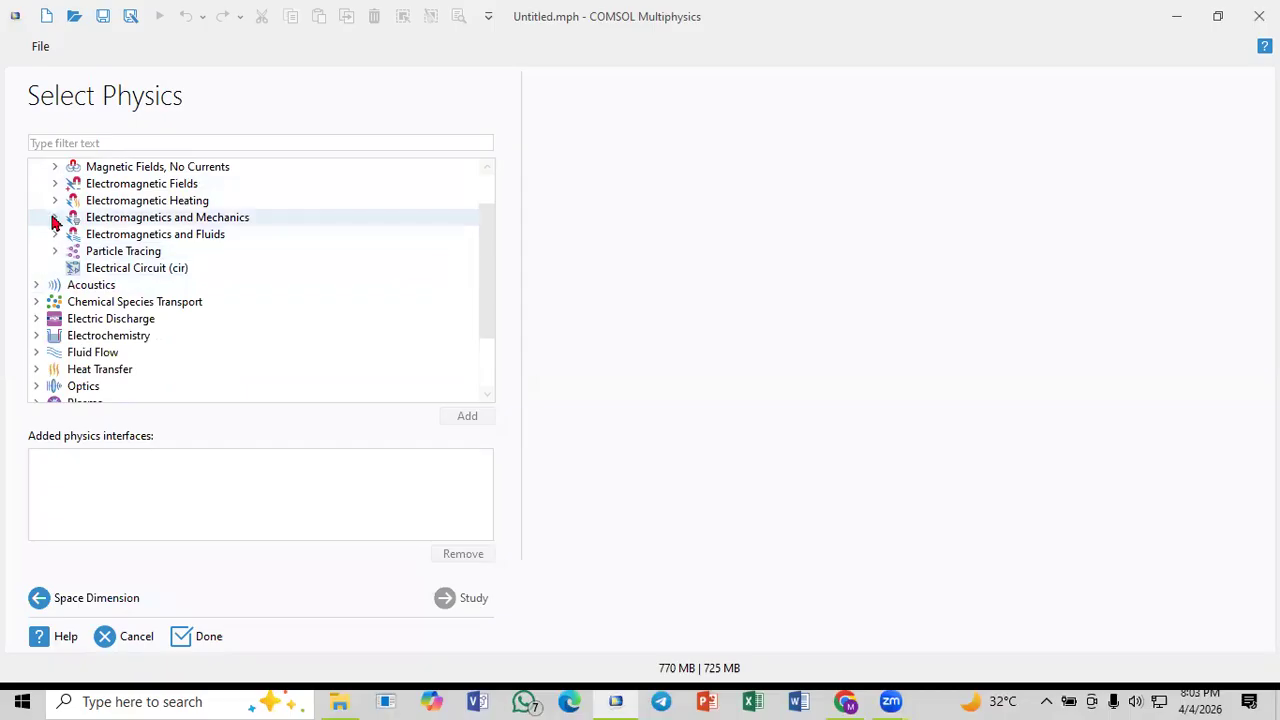
pyautogui.scroll(1, 52, 222)
pyautogui.click(37, 185)
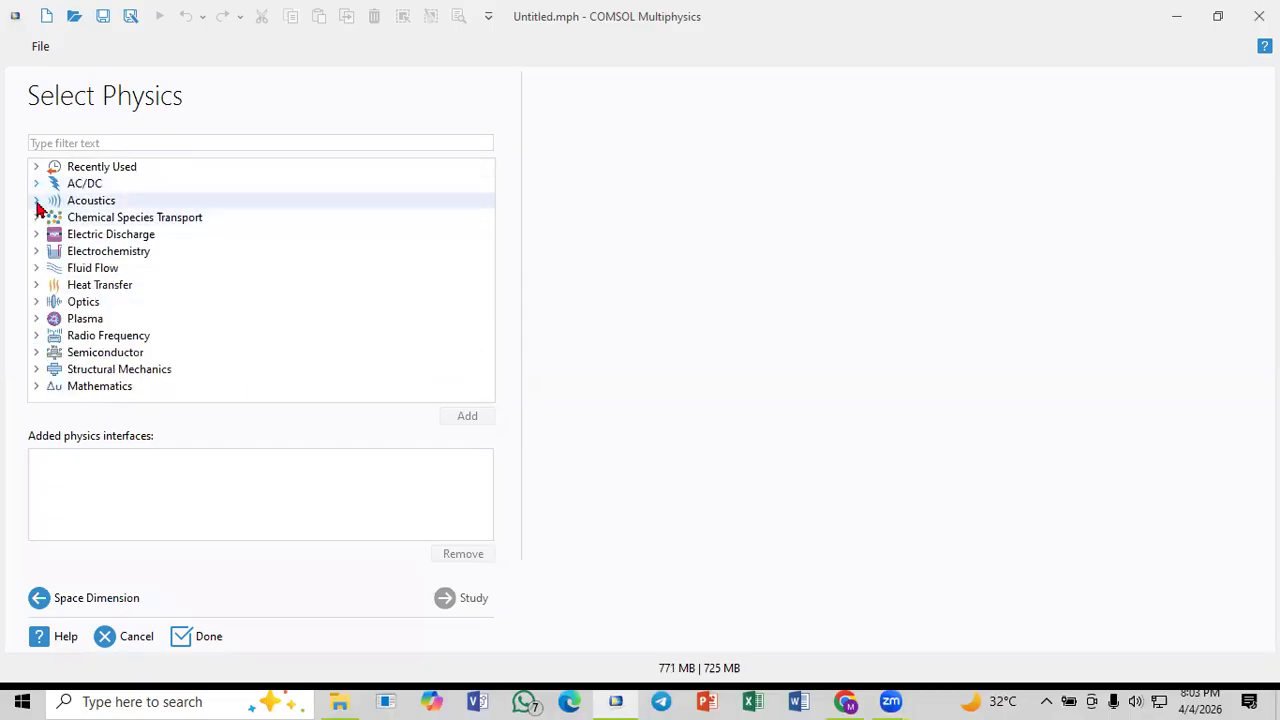
# Step: Examine the Acoustics physics branch and the interfaces under Pressure Acoustics, leaving the branch collapsed
pyautogui.click(37, 201)
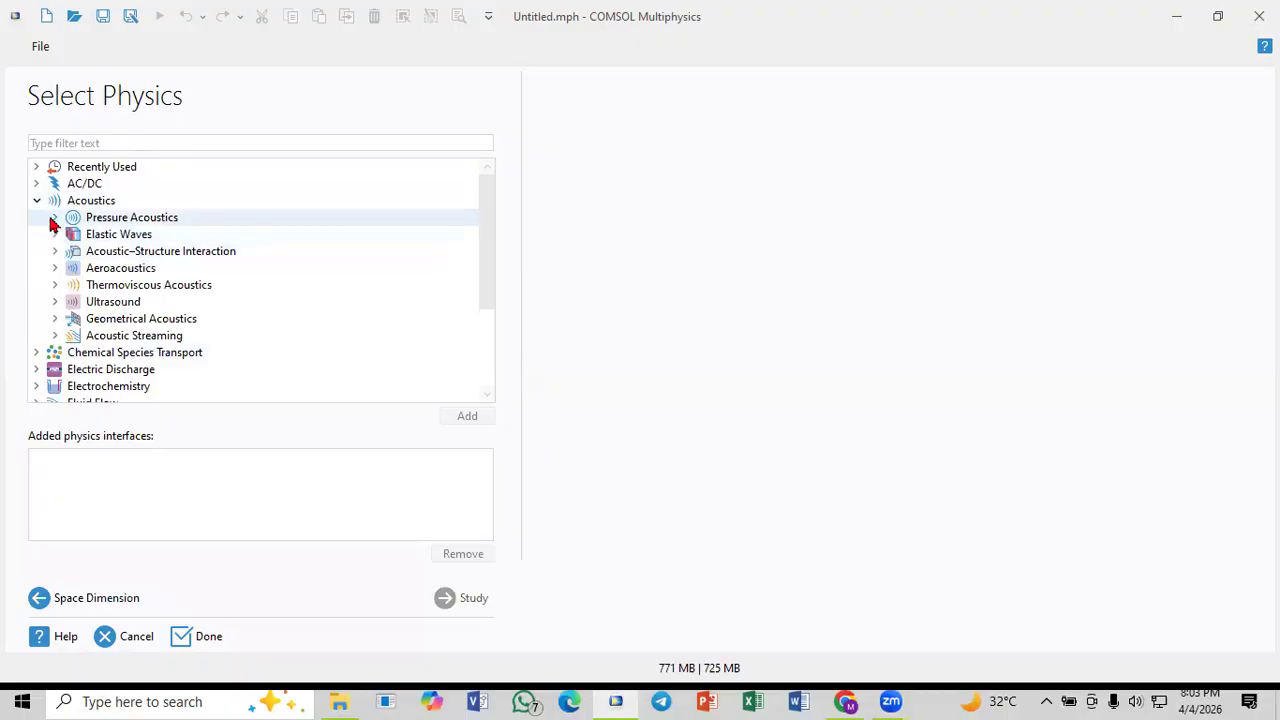
pyautogui.click(53, 219)
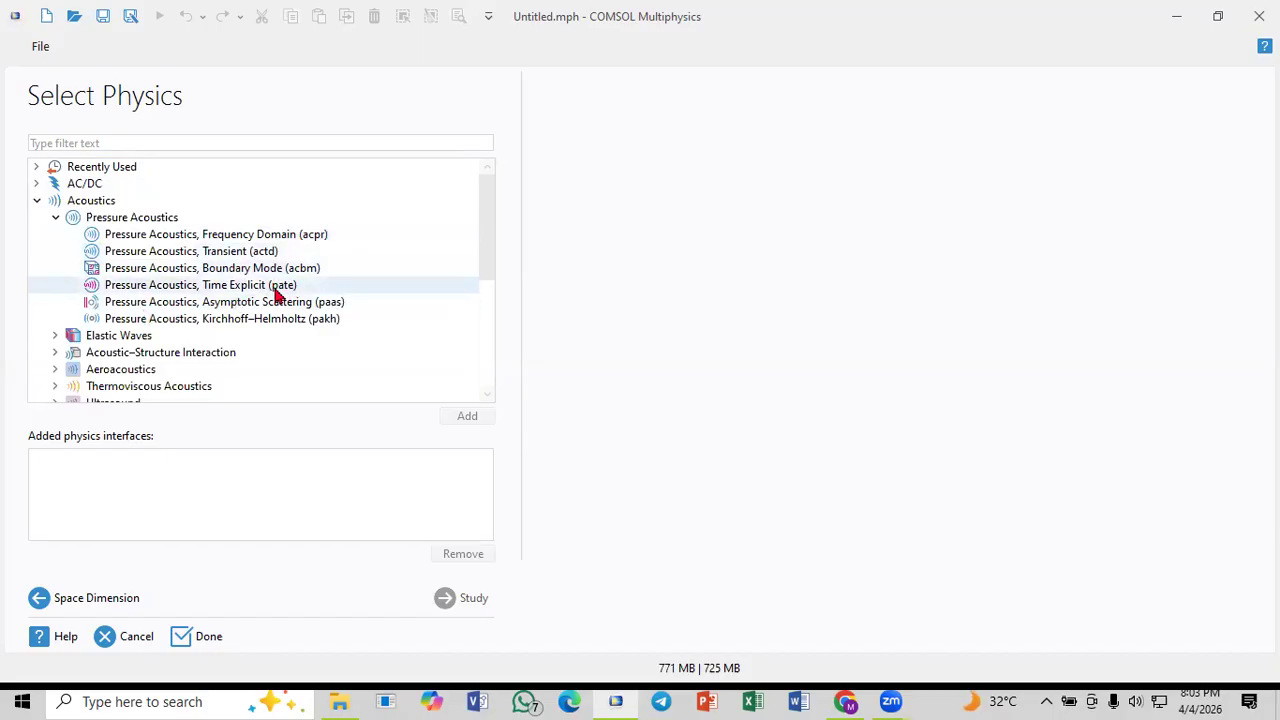
pyautogui.click(55, 221)
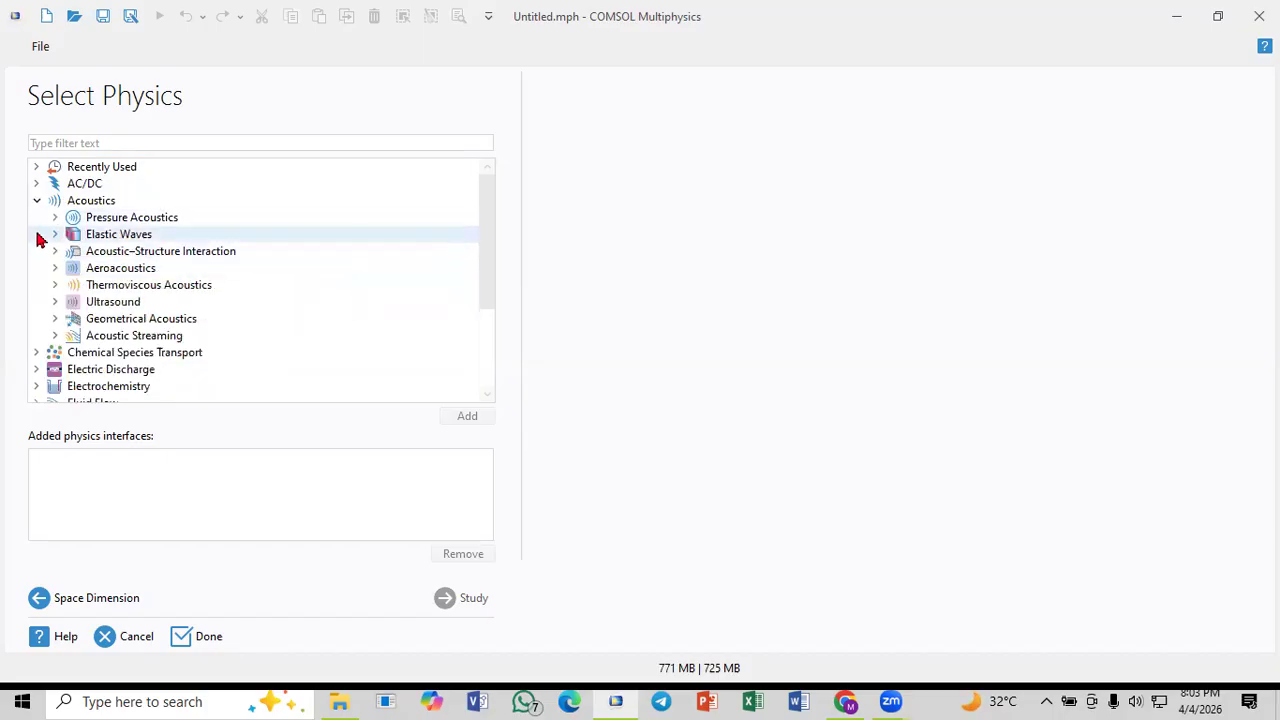
pyautogui.click(35, 204)
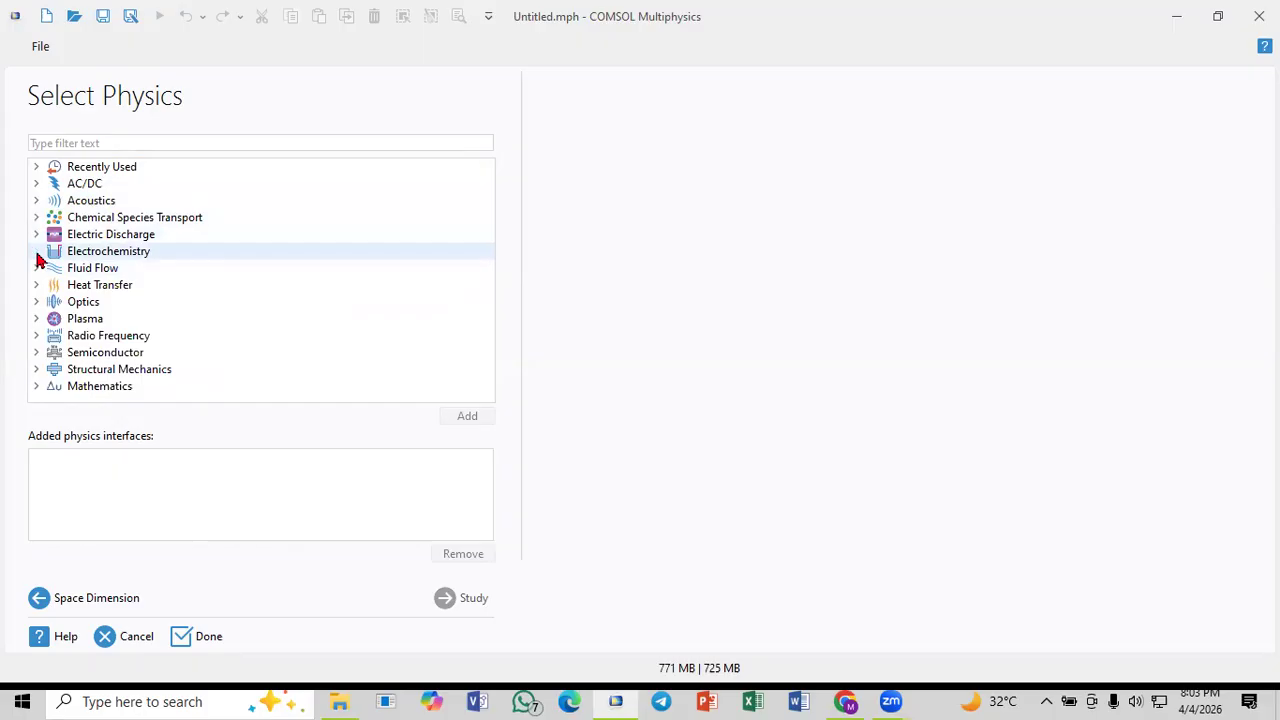
# Step: Examine the Electrochemistry physics interfaces and revisit the AC/DC subcategories, leaving both branches collapsed
pyautogui.click(37, 252)
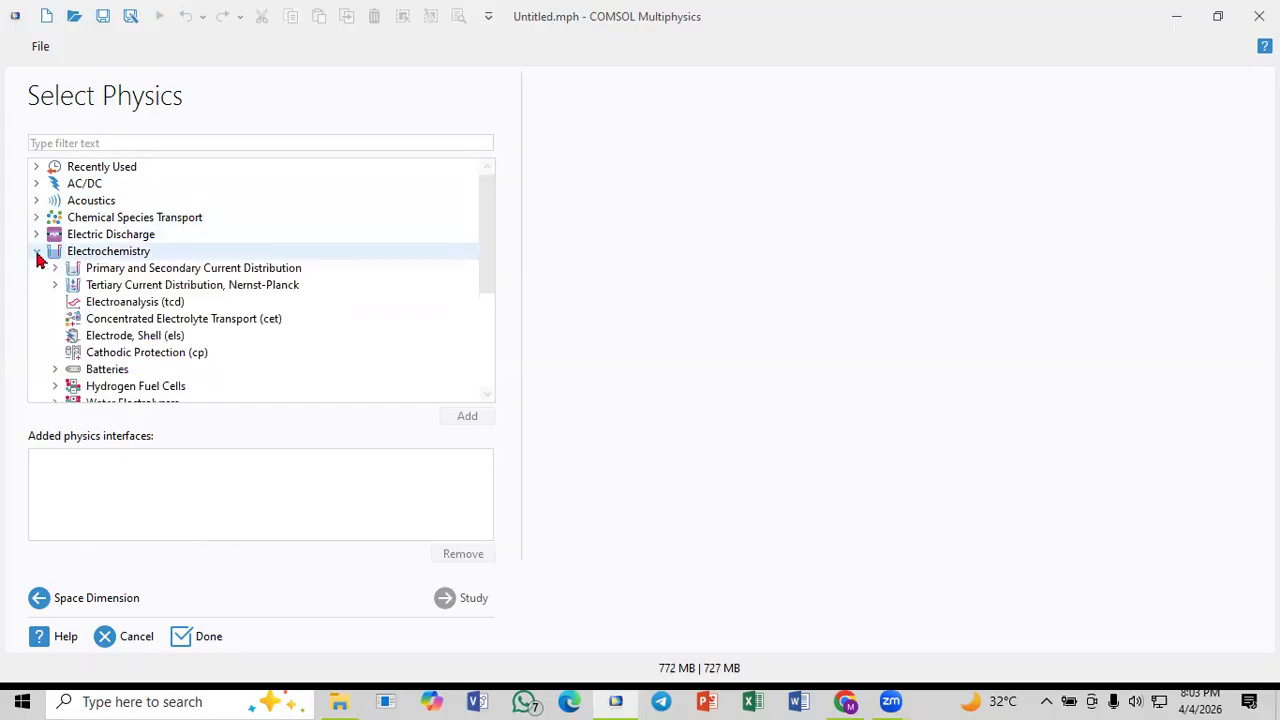
pyautogui.click(37, 252)
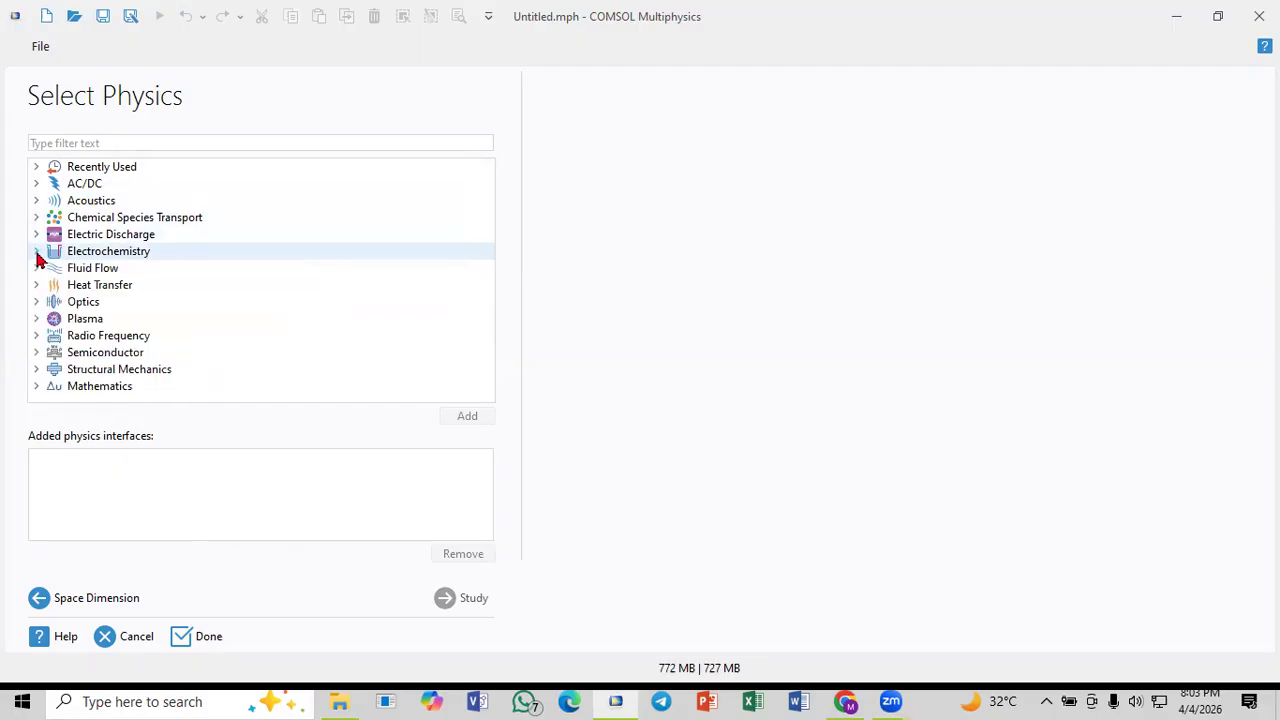
pyautogui.click(37, 184)
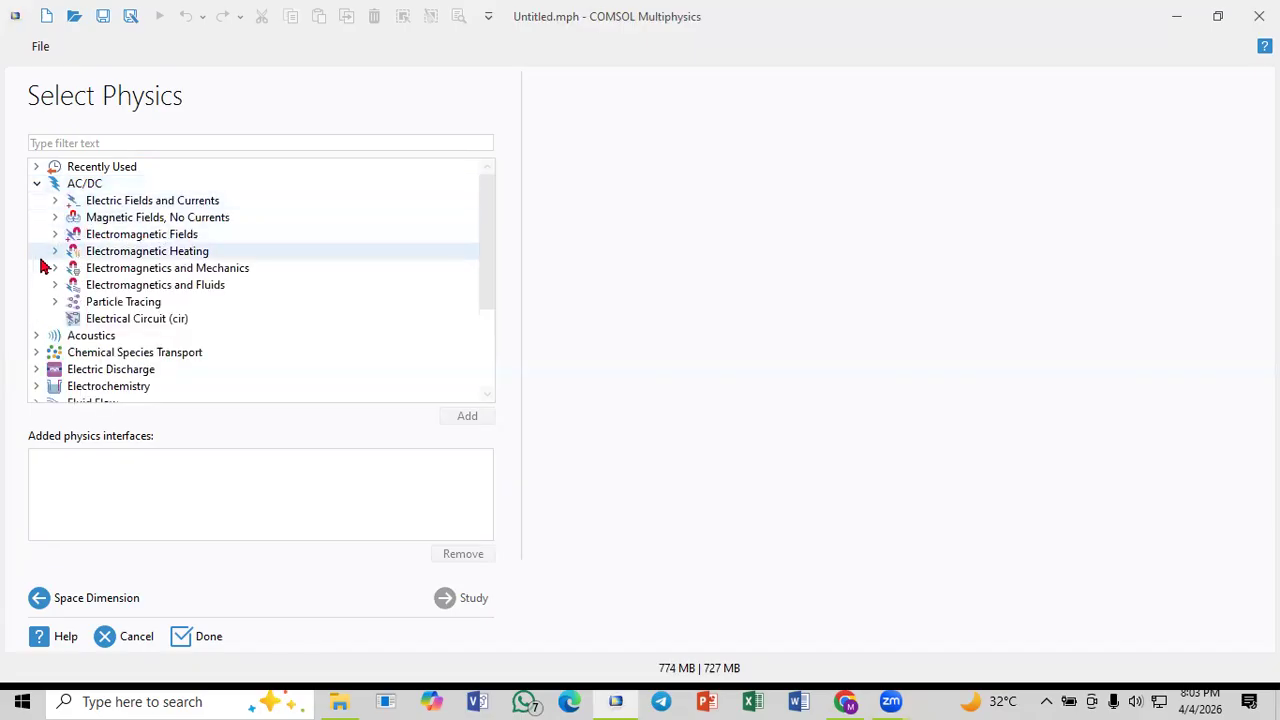
pyautogui.click(35, 186)
# Step: Examine the Ray Optics interfaces, Geometrical Optics (gop) and Ray Heating, within the Optics physics branch
pyautogui.click(51, 147)
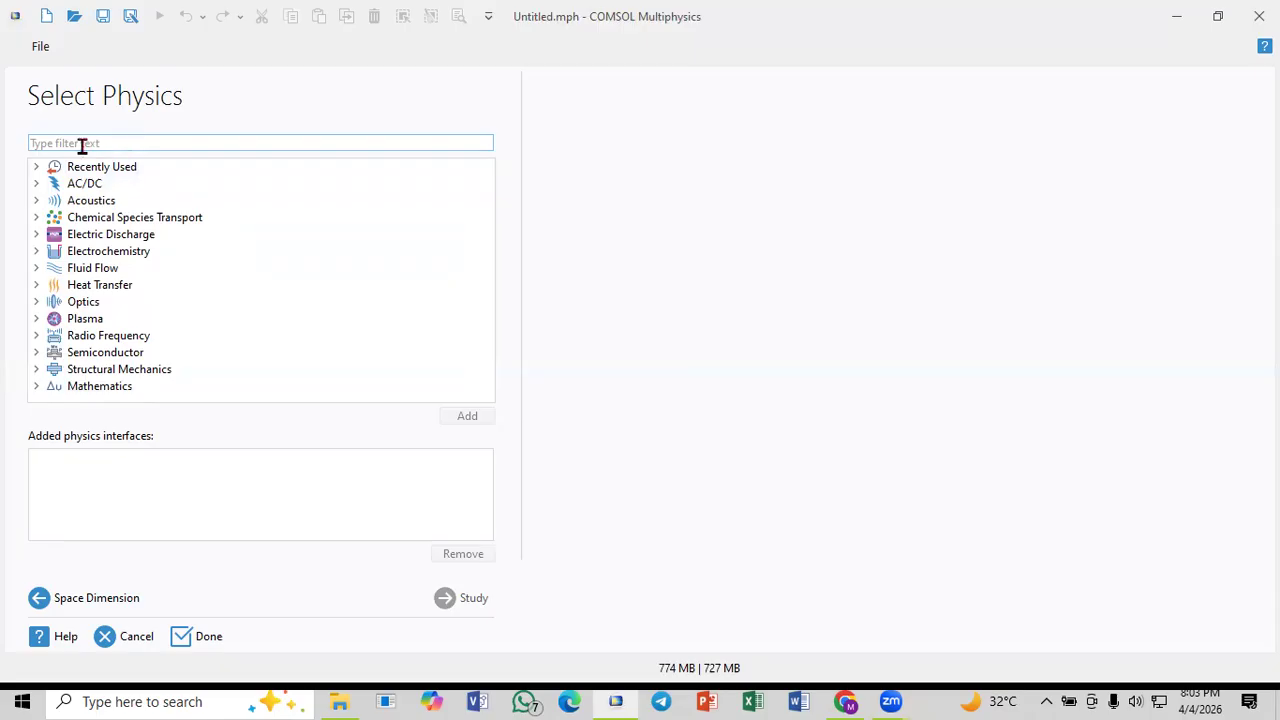
pyautogui.click(38, 304)
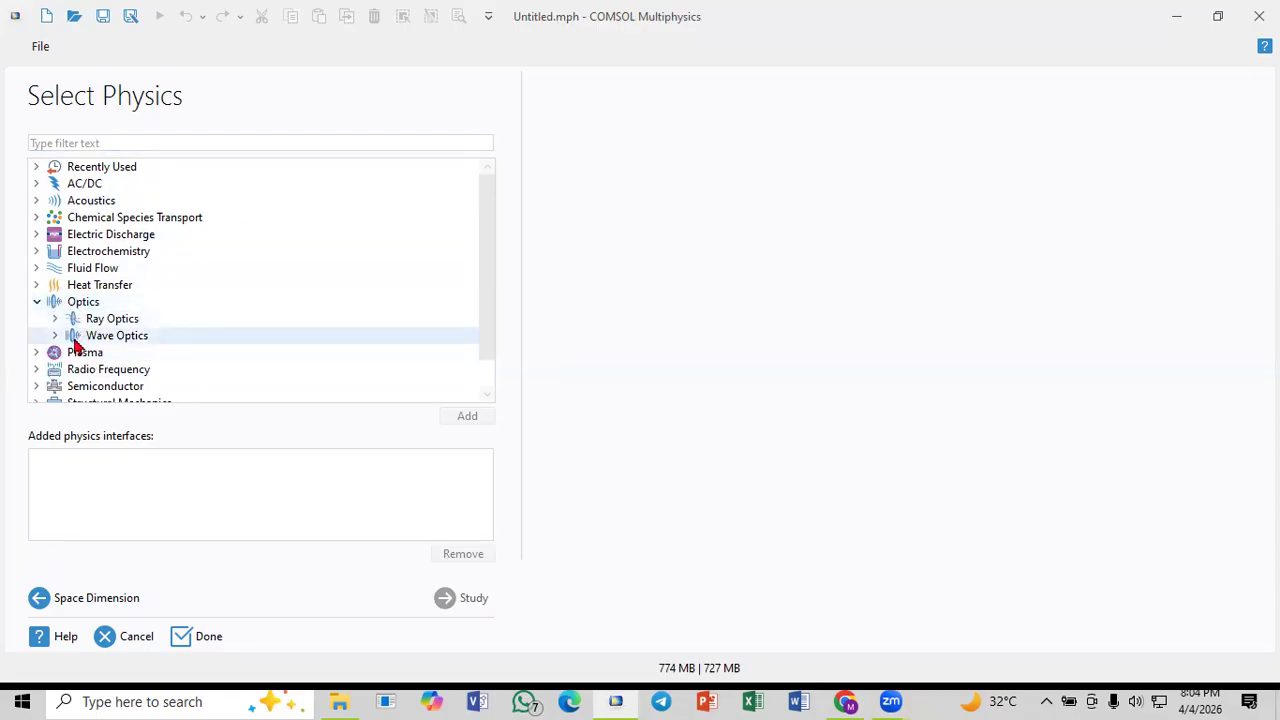
pyautogui.click(55, 319)
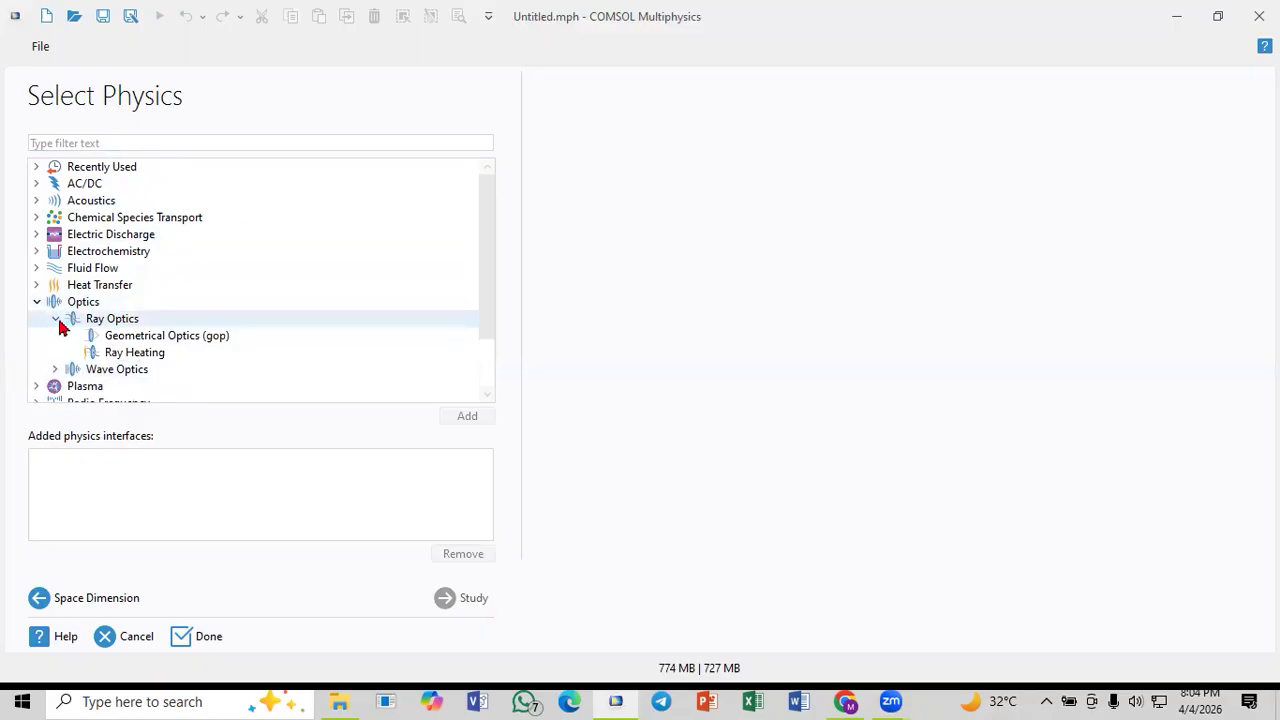
pyautogui.click(56, 320)
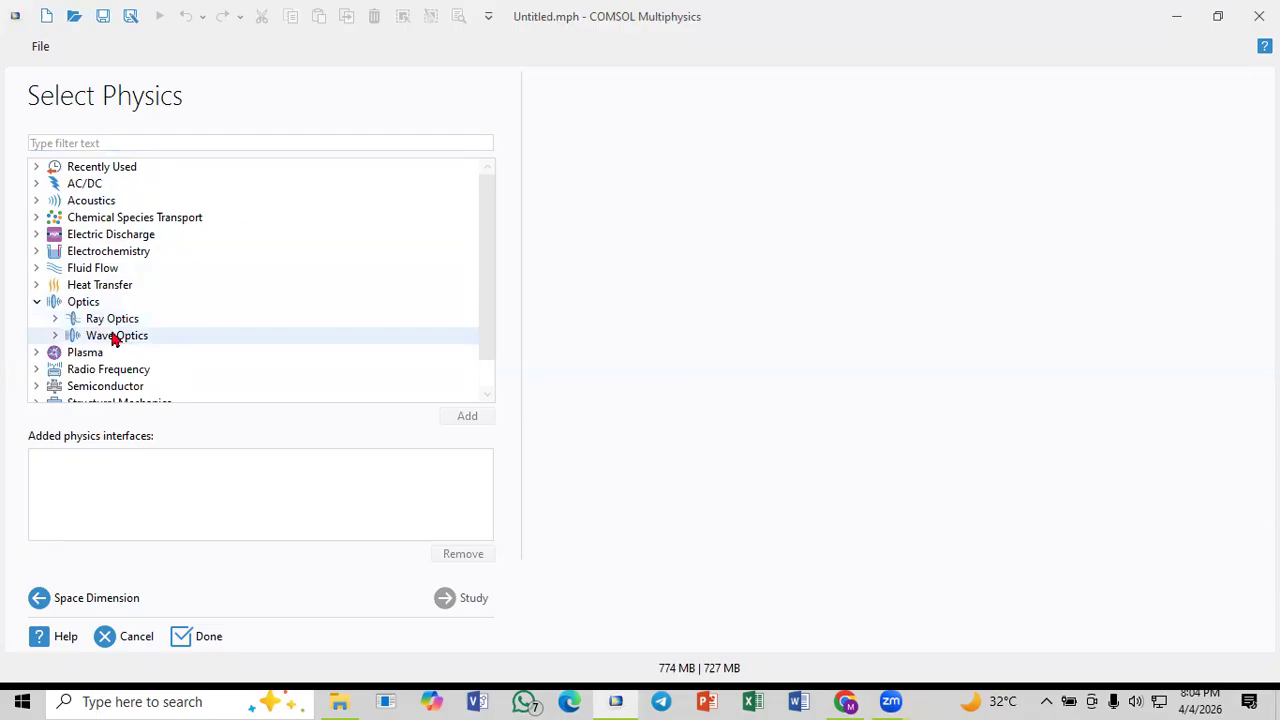
pyautogui.click(56, 320)
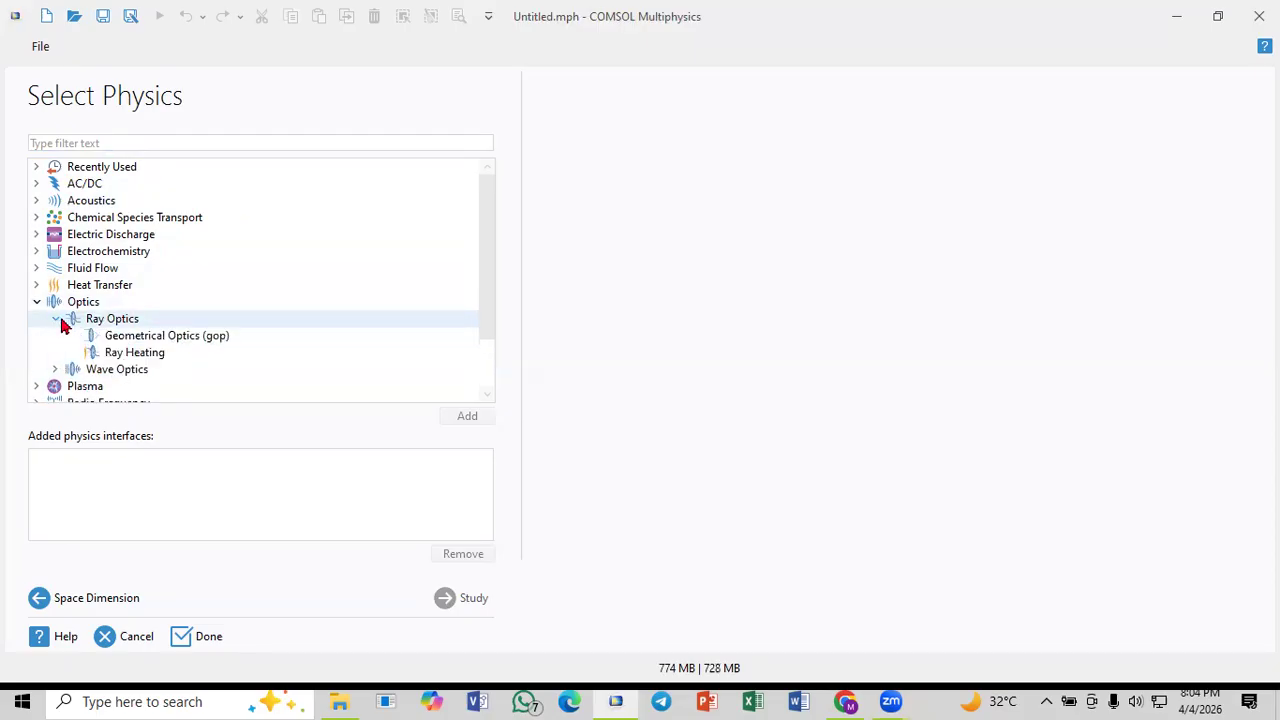
pyautogui.click(58, 320)
pyautogui.click(57, 320)
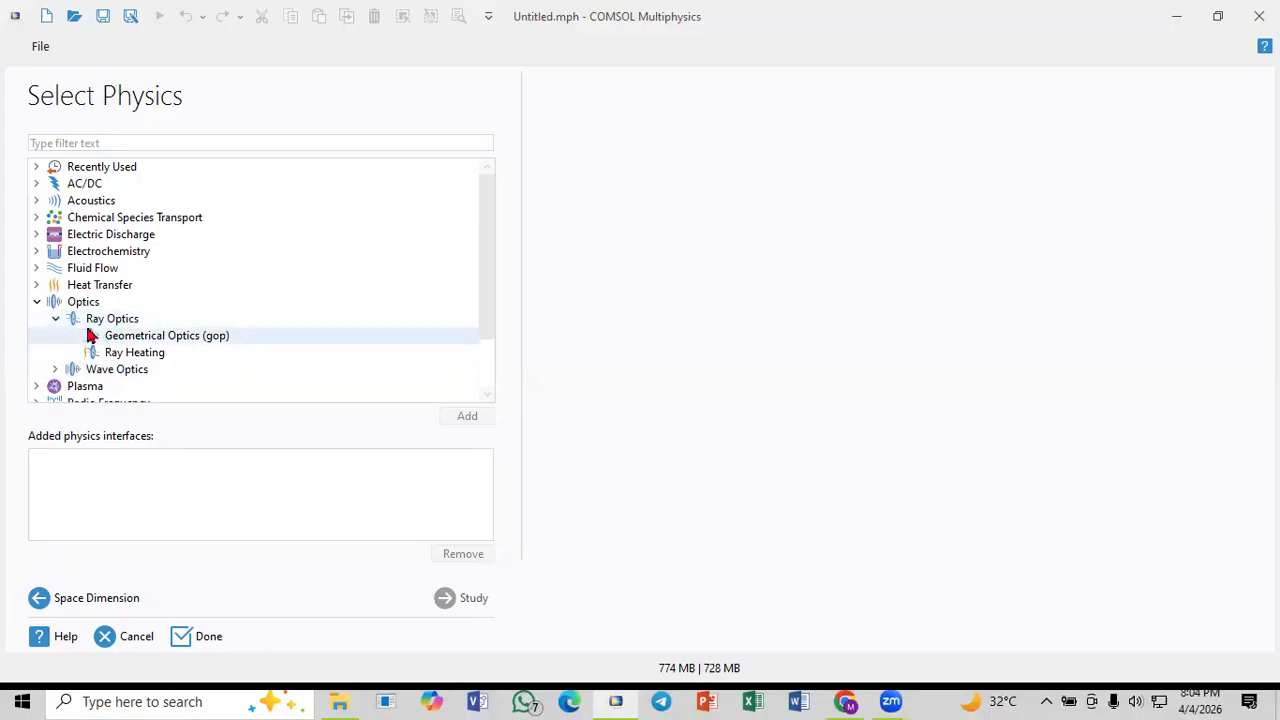
pyautogui.click(56, 320)
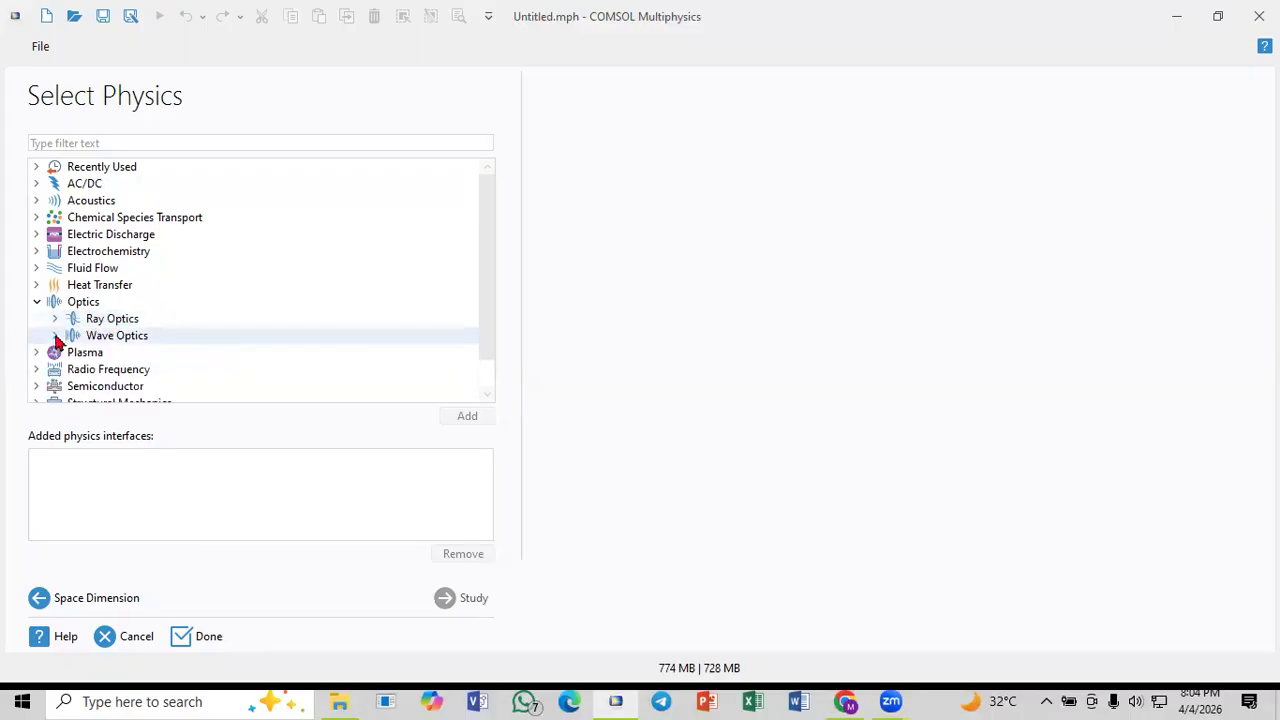
# Step: Examine the Electromagnetic Waves interfaces under Wave Optics and revisit Ray Optics, leaving the Optics branch collapsed
pyautogui.click(55, 336)
pyautogui.scroll(-1, 163, 362)
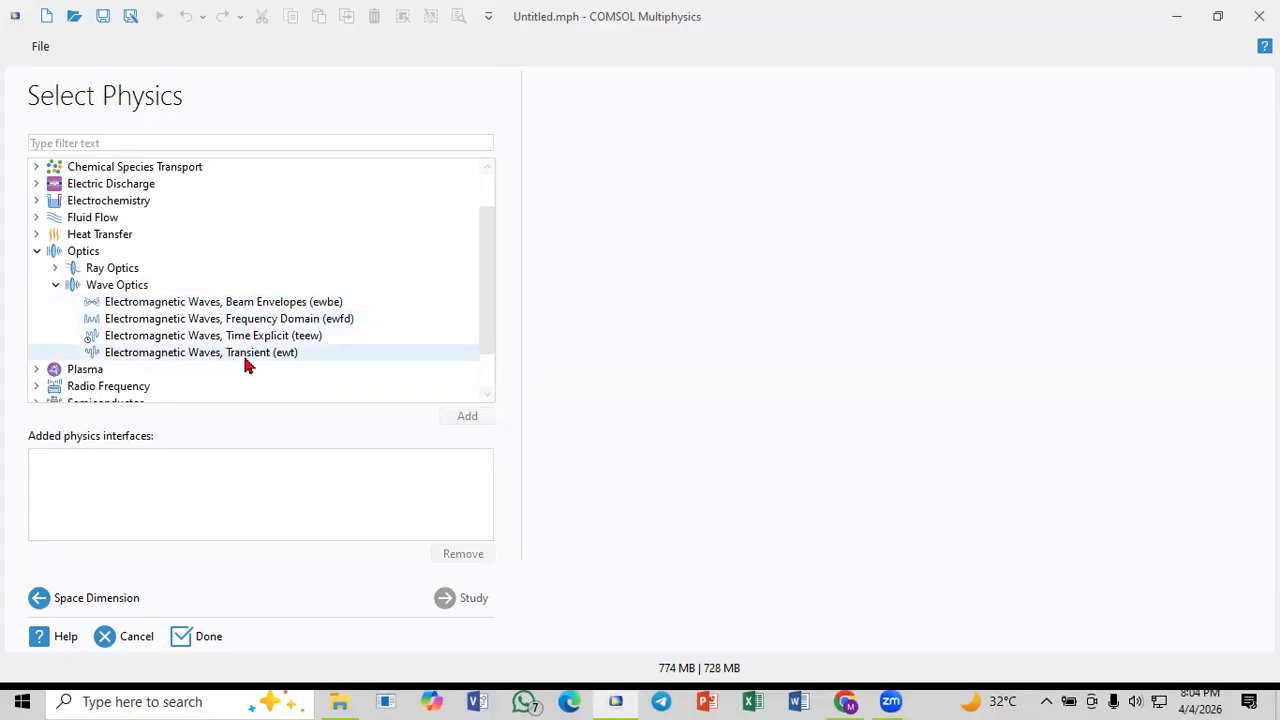
pyautogui.click(56, 286)
pyautogui.click(55, 285)
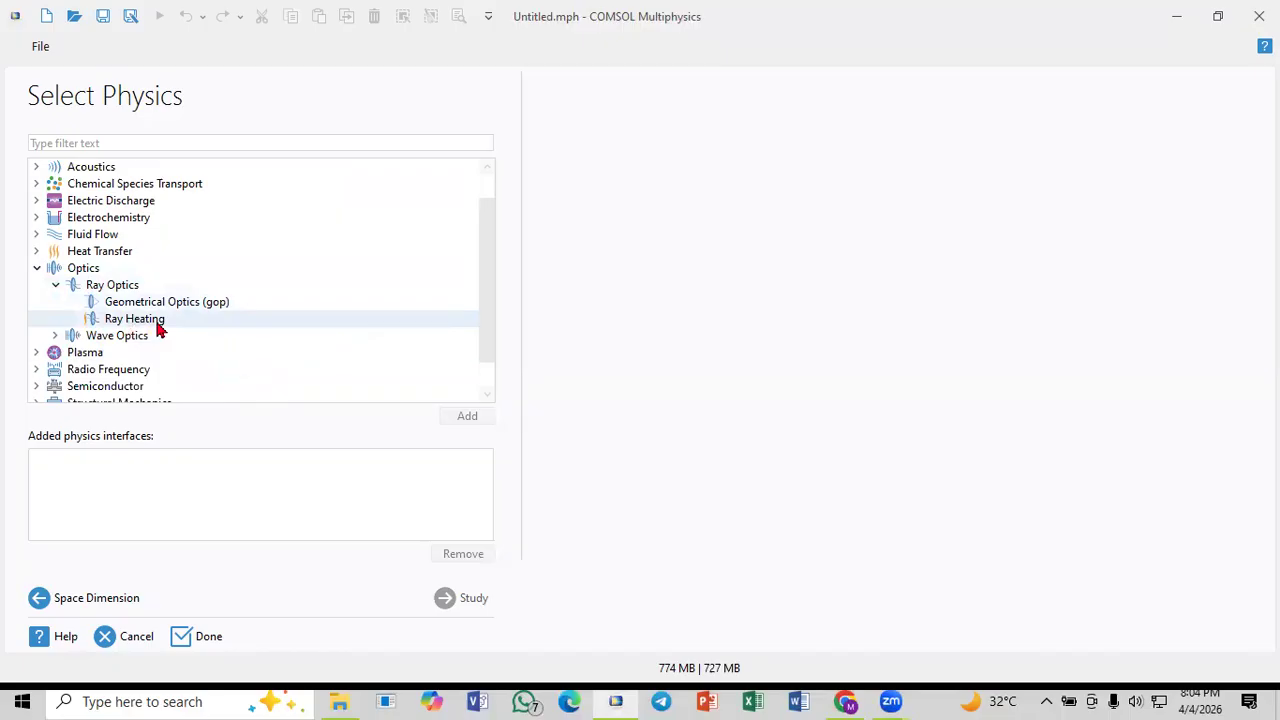
pyautogui.click(56, 286)
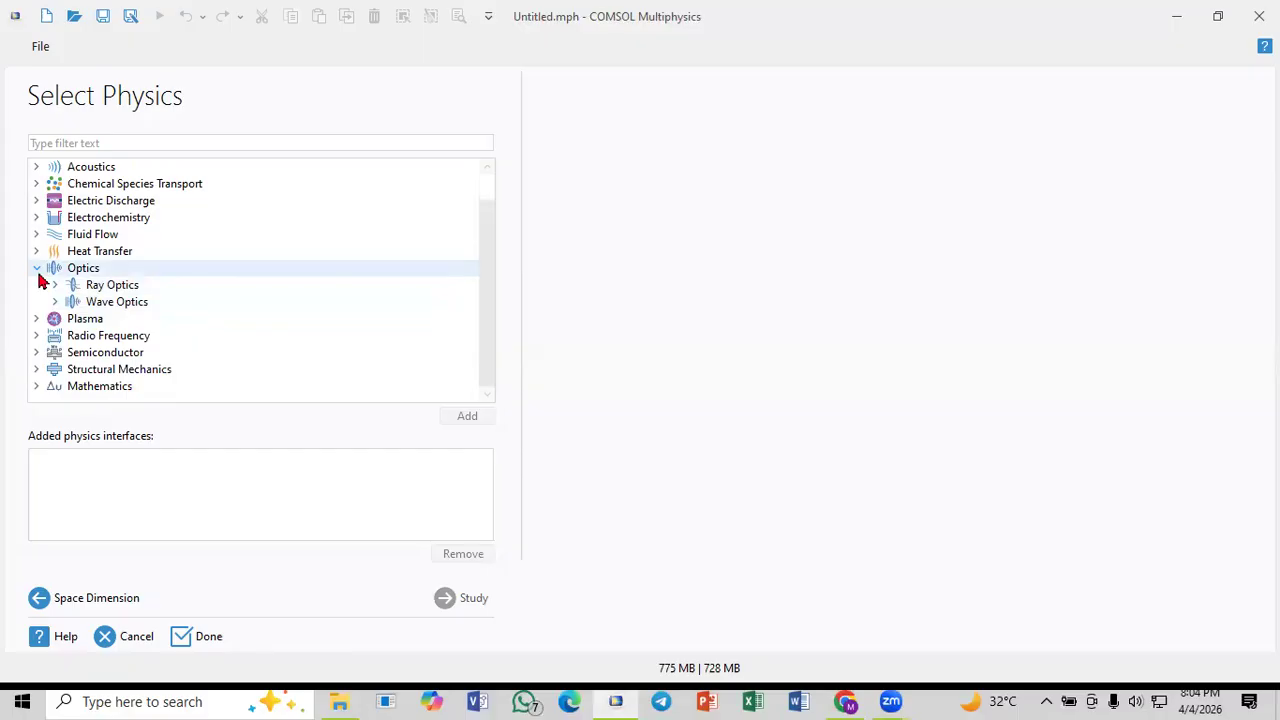
pyautogui.click(38, 270)
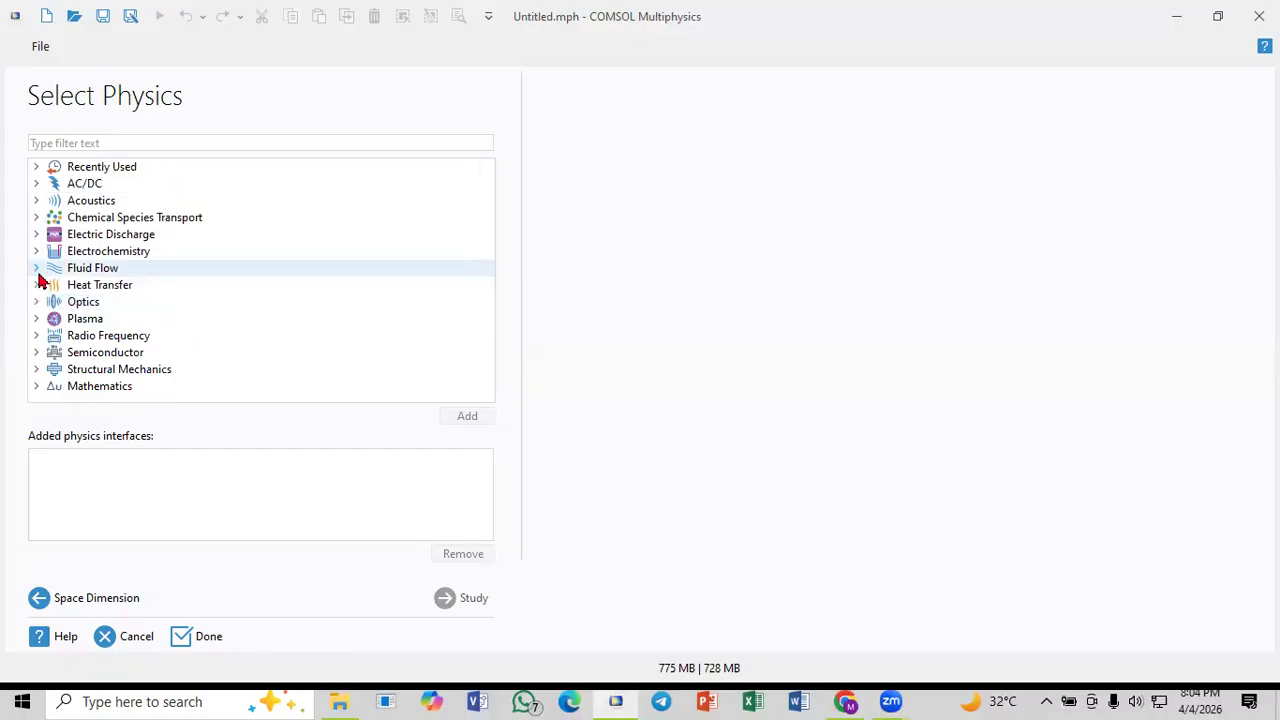
# Step: Examine the Electromagnetic Waves interfaces in the Radio Frequency physics branch, leaving the branch collapsed
pyautogui.click(37, 336)
pyautogui.scroll(-1, 88, 344)
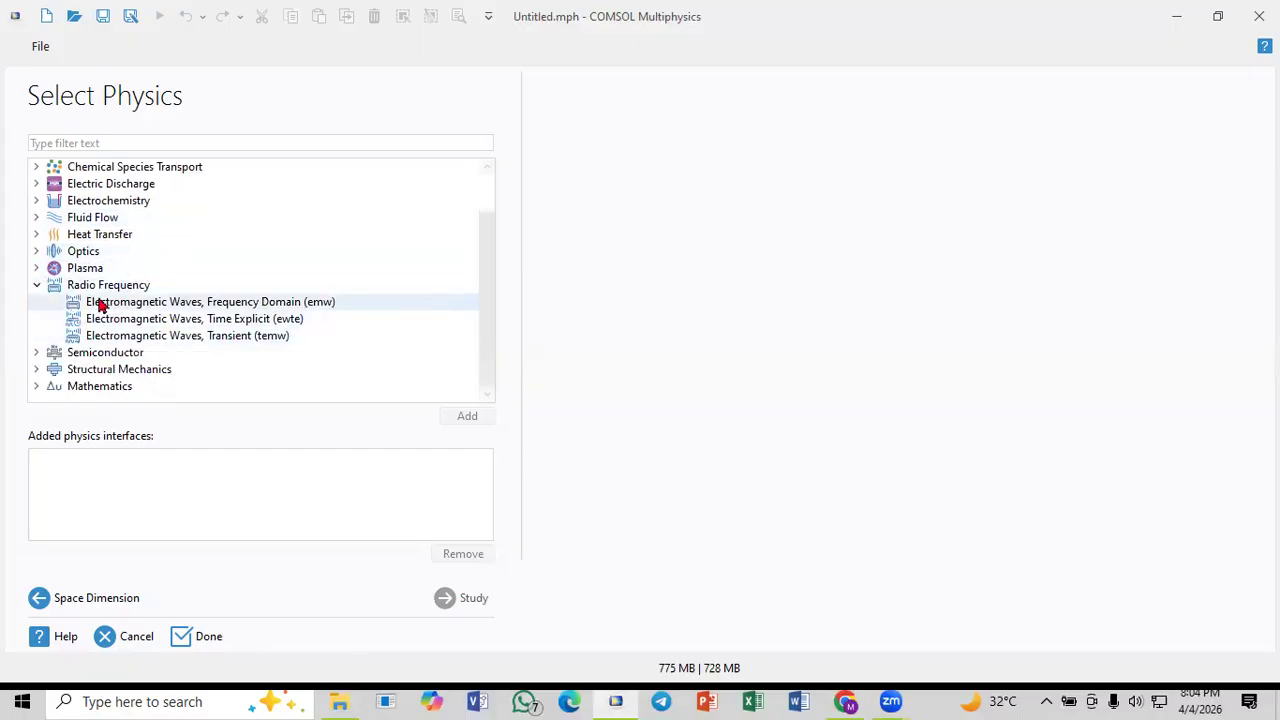
pyautogui.click(35, 286)
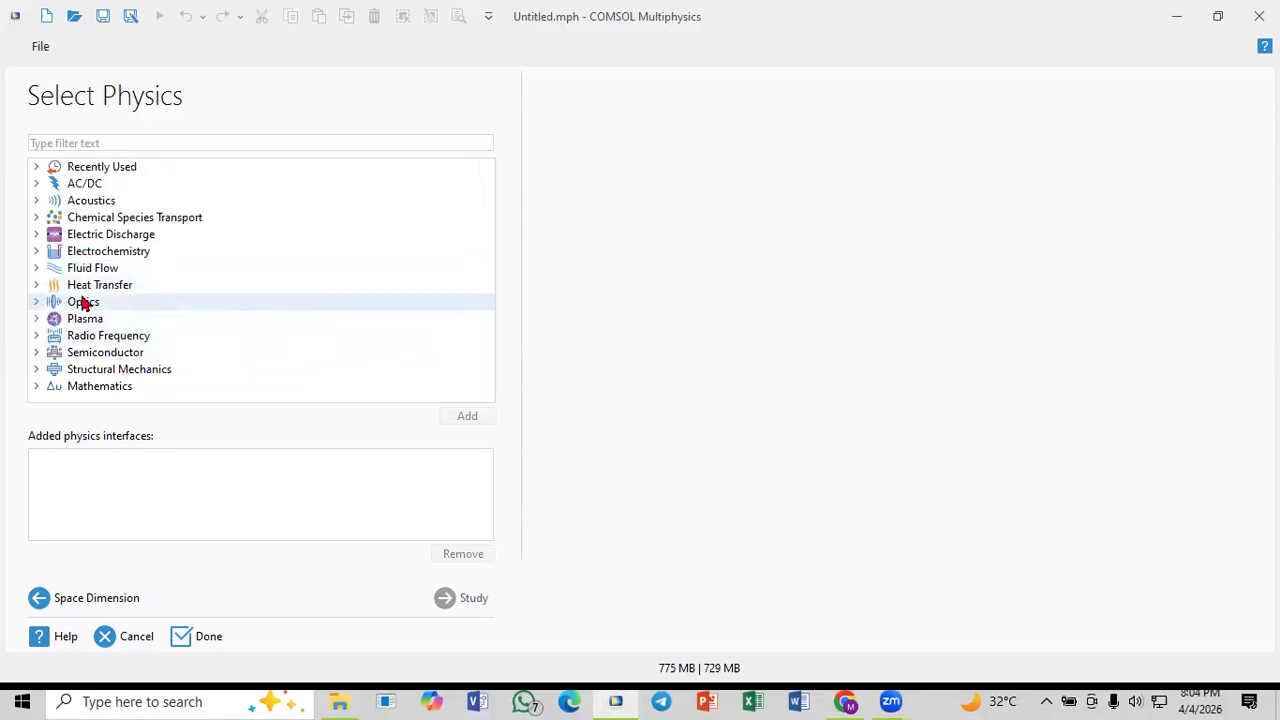
# Step: Read the Electrochemistry branch description and examine Primary and Secondary Current Distribution, leaving the branch collapsed
pyautogui.click(36, 254)
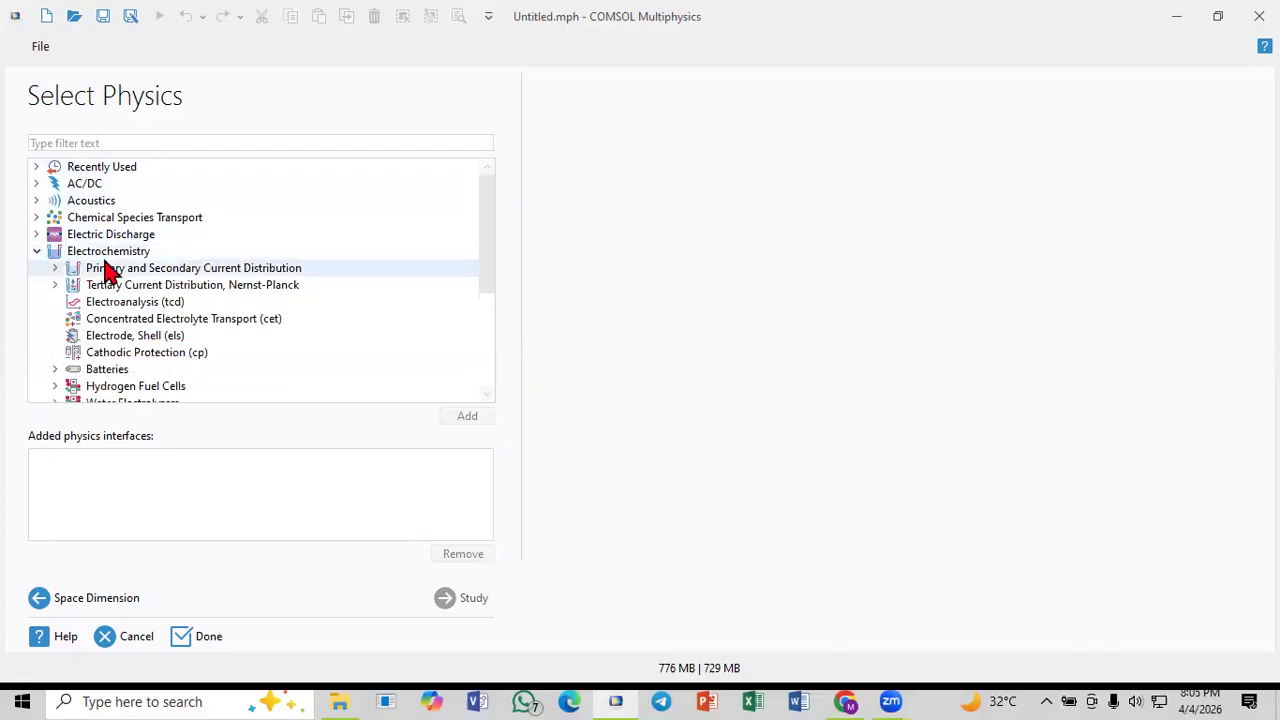
pyautogui.click(64, 256)
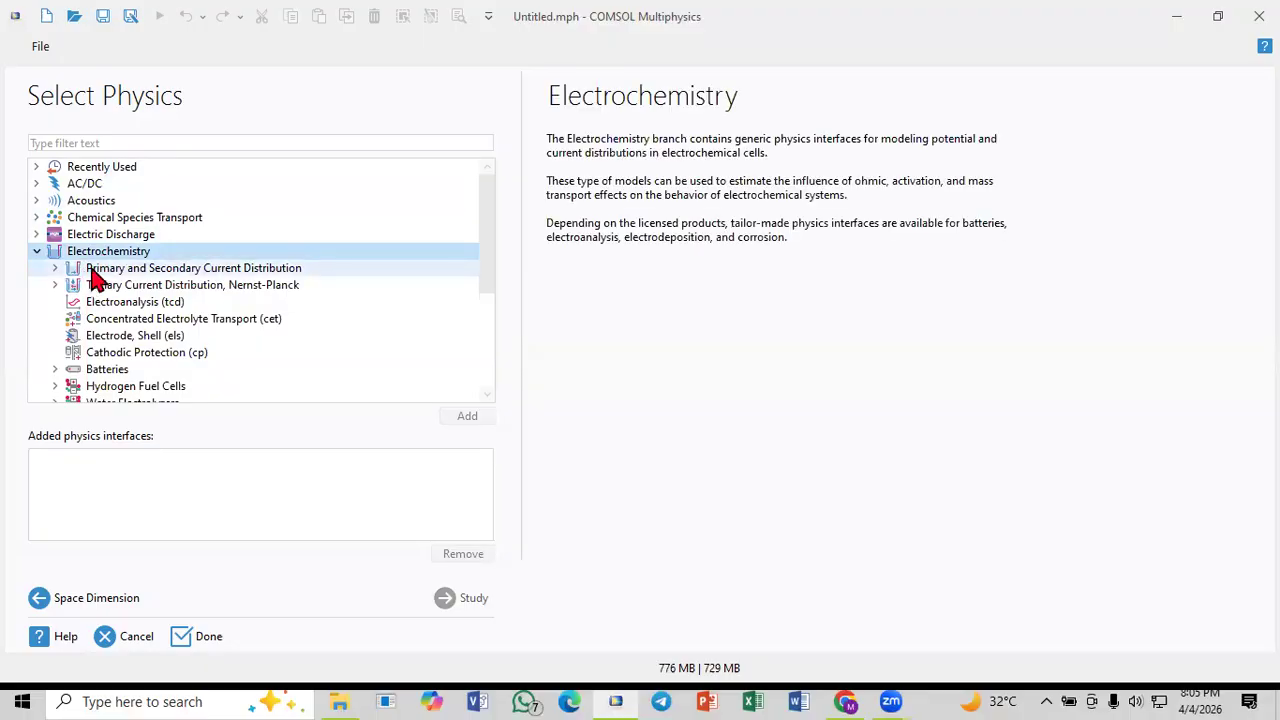
pyautogui.click(56, 269)
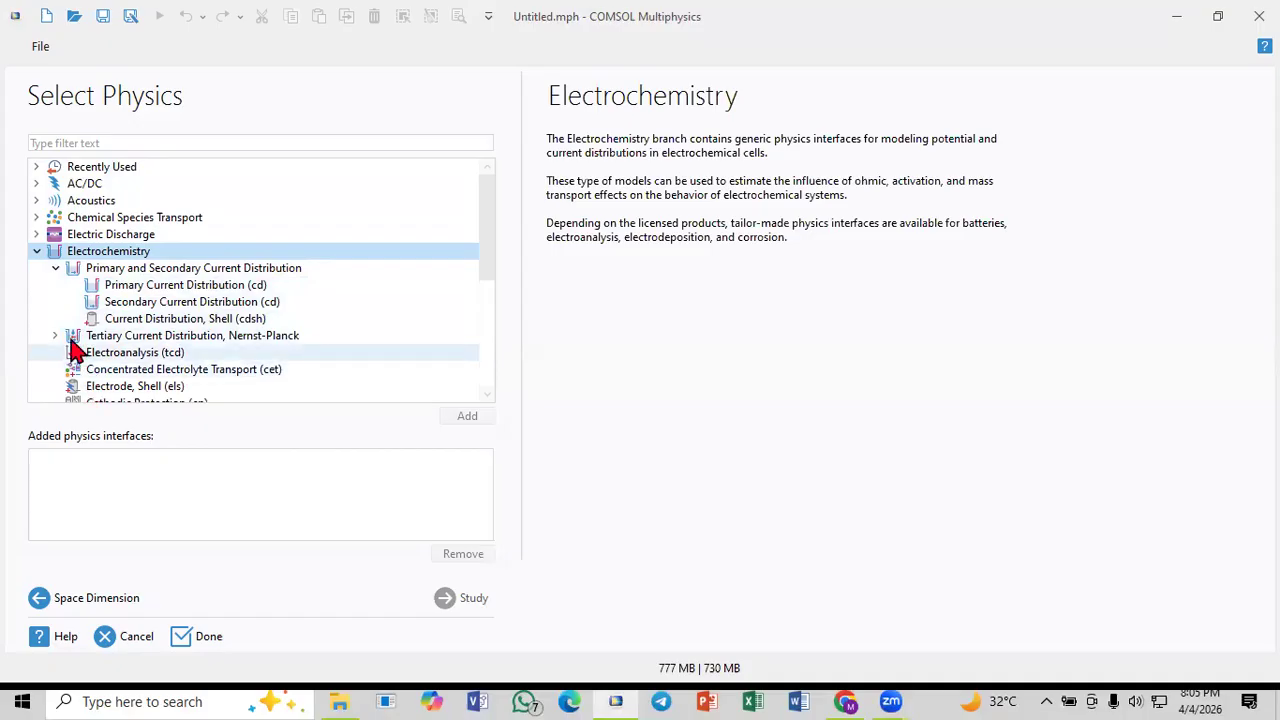
pyautogui.click(56, 268)
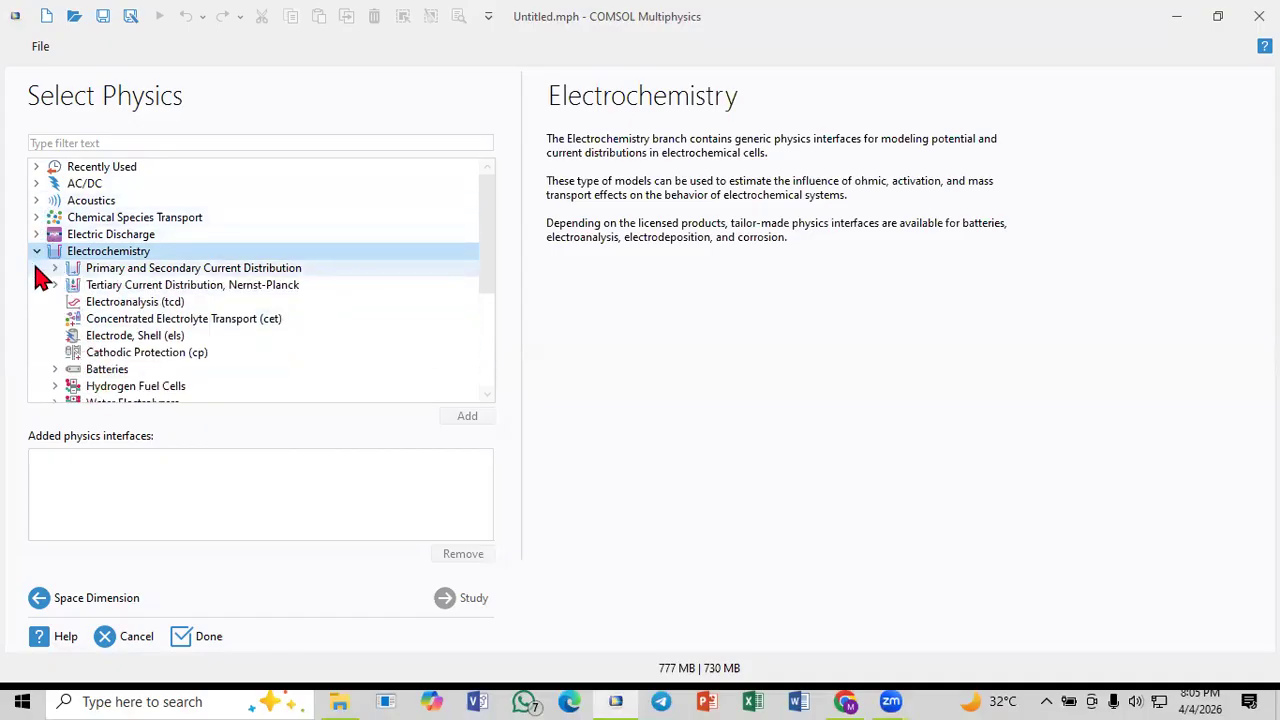
pyautogui.click(36, 251)
# Step: Expand Electric Fields and Currents in the AC/DC branch and review the Electrostatics (es) interface description
pyautogui.click(37, 184)
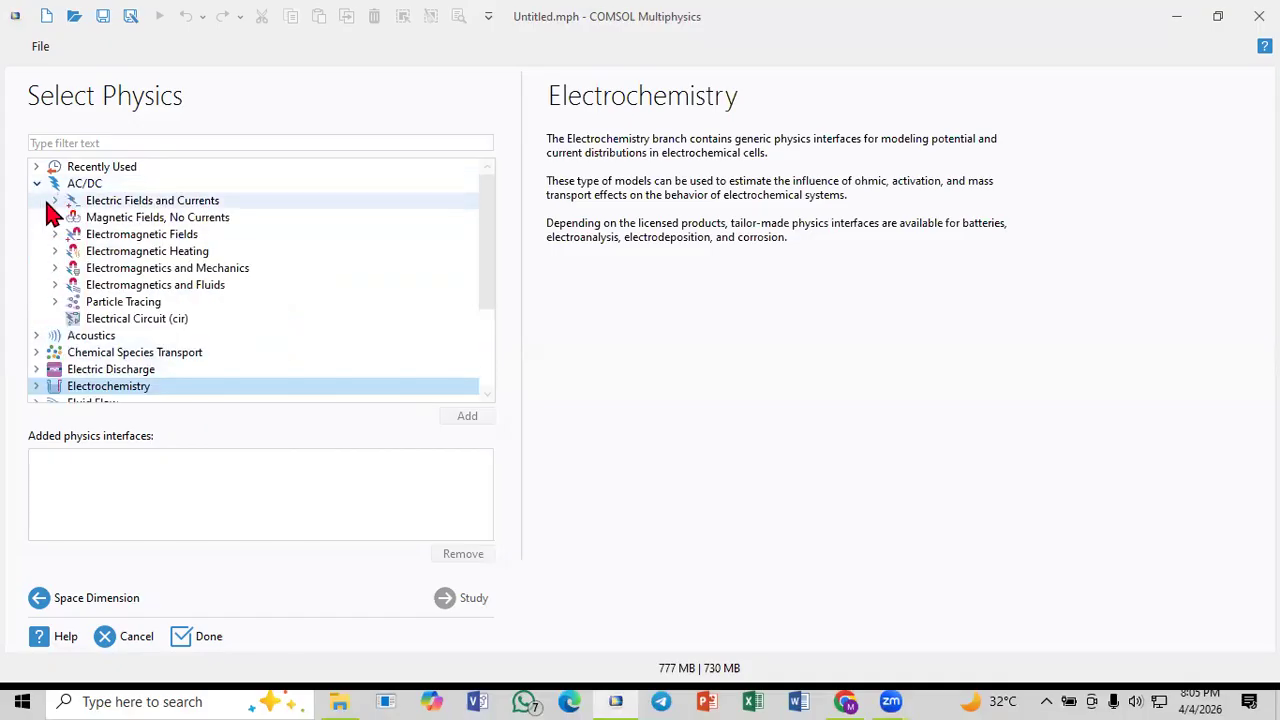
pyautogui.click(56, 201)
pyautogui.click(135, 218)
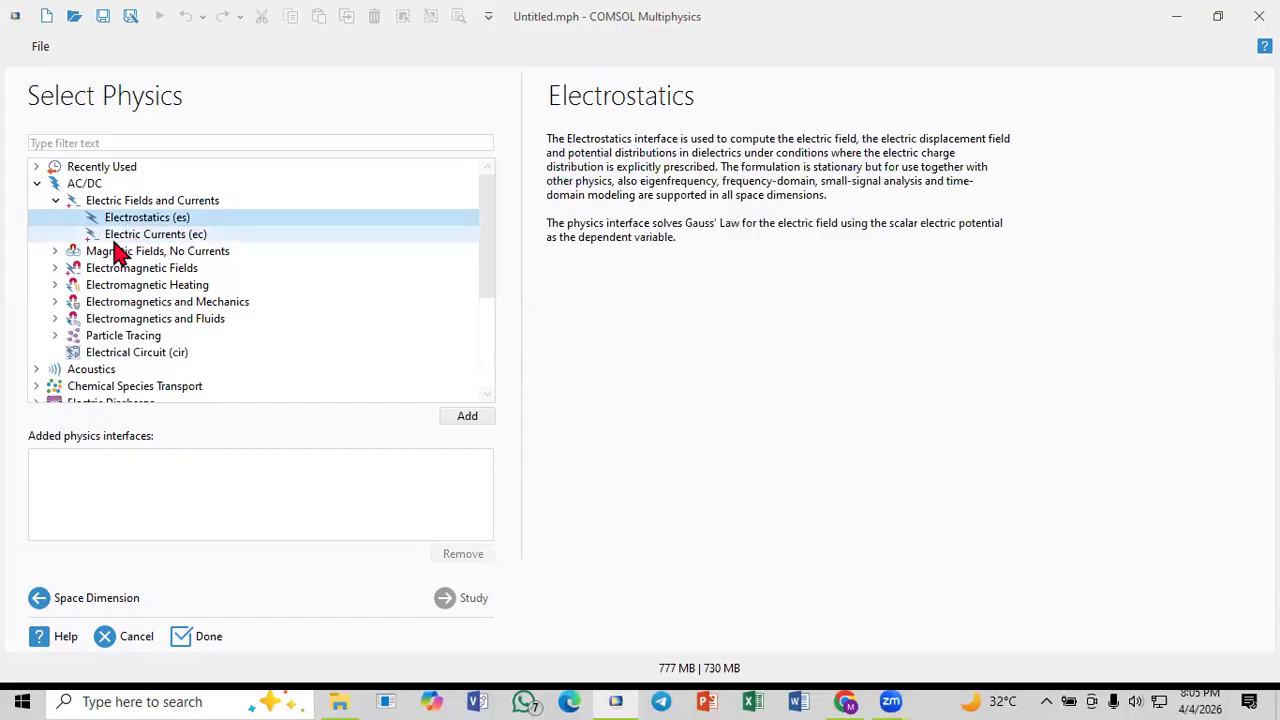
# Step: Add the Magnetic Fields, No Currents (mfnc) interface from the AC/DC branch to the model
pyautogui.click(55, 251)
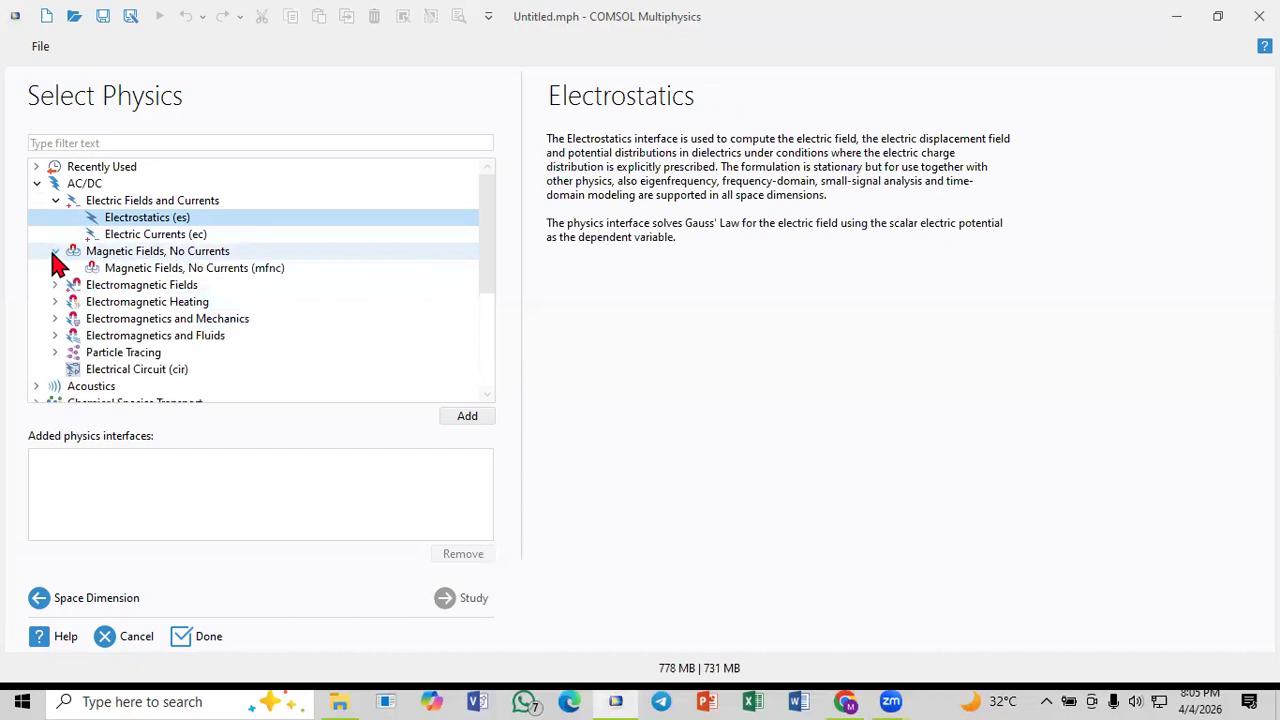
pyautogui.click(108, 270)
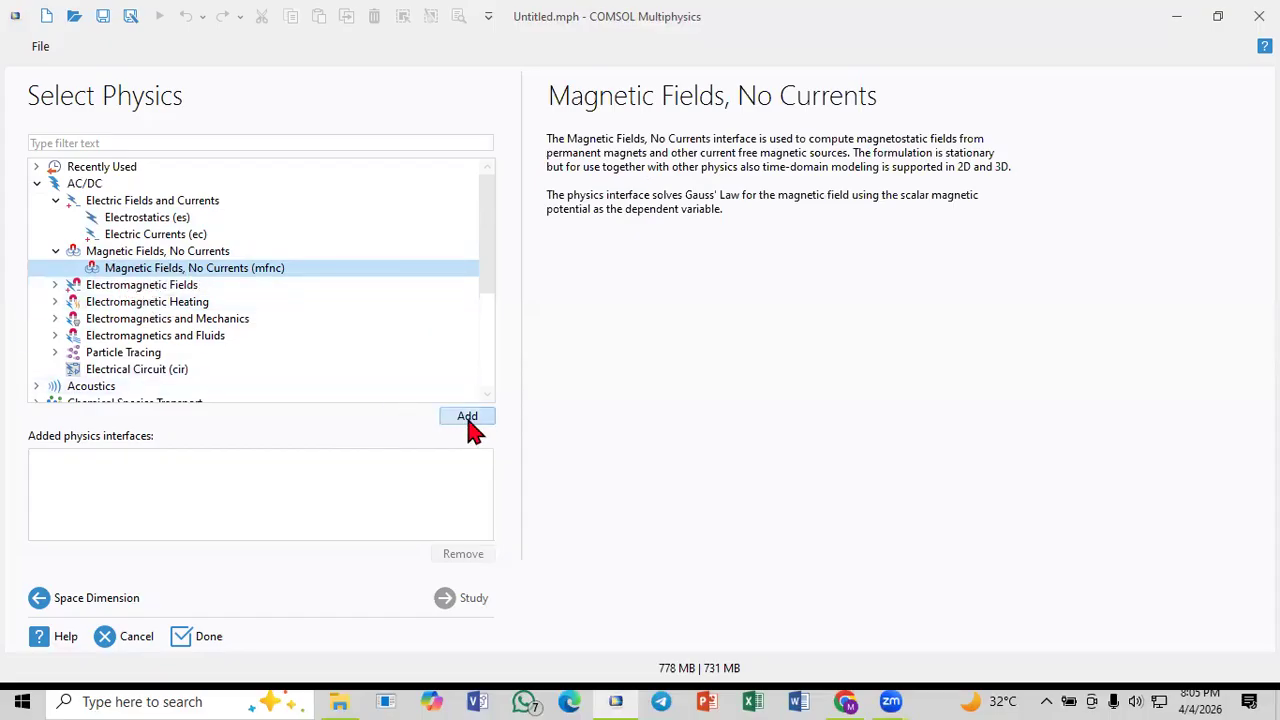
pyautogui.doubleClick(146, 270)
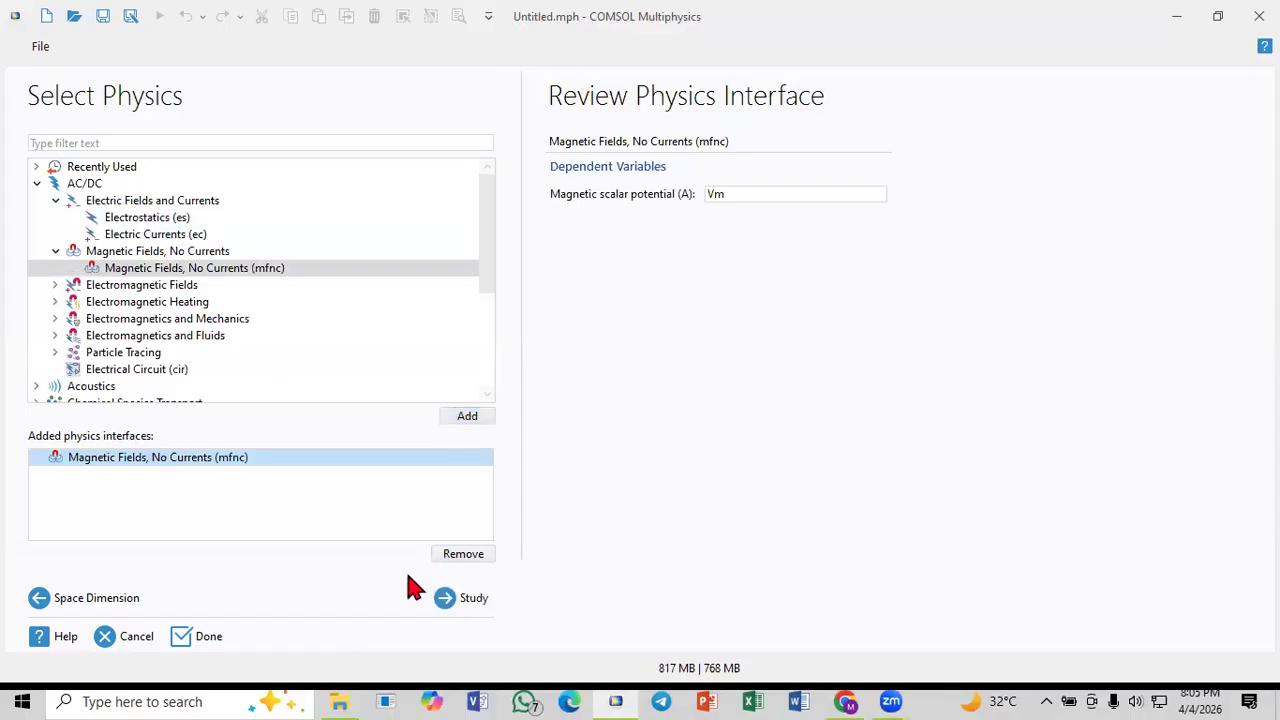
# Step: Preview the available study types, and return to the physics selection to examine the Wave Optics interfaces
pyautogui.click(465, 600)
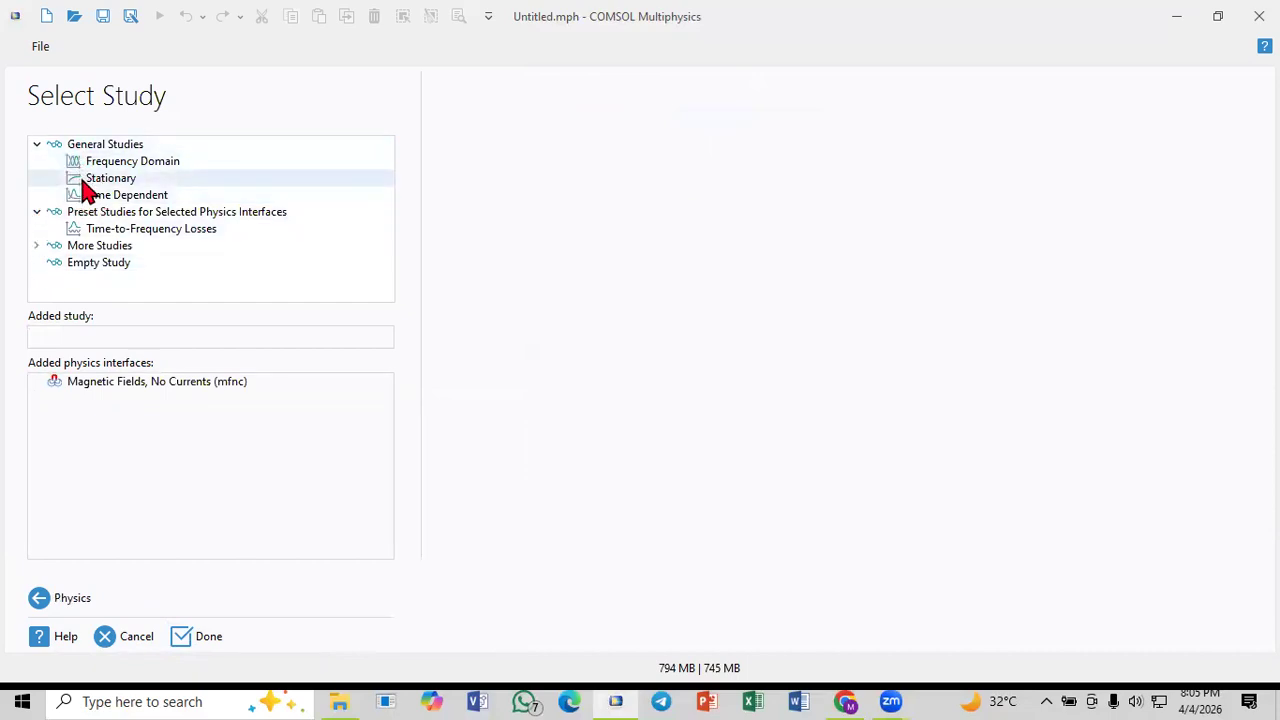
pyautogui.click(99, 599)
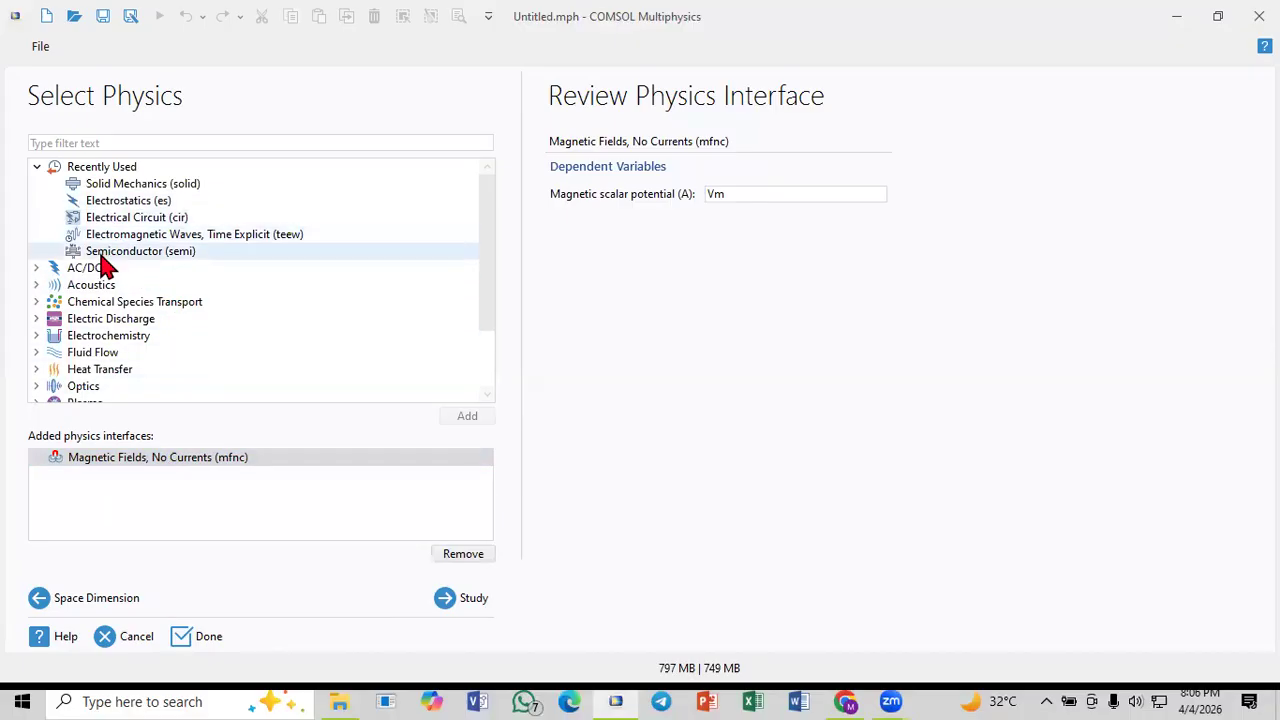
pyautogui.click(37, 167)
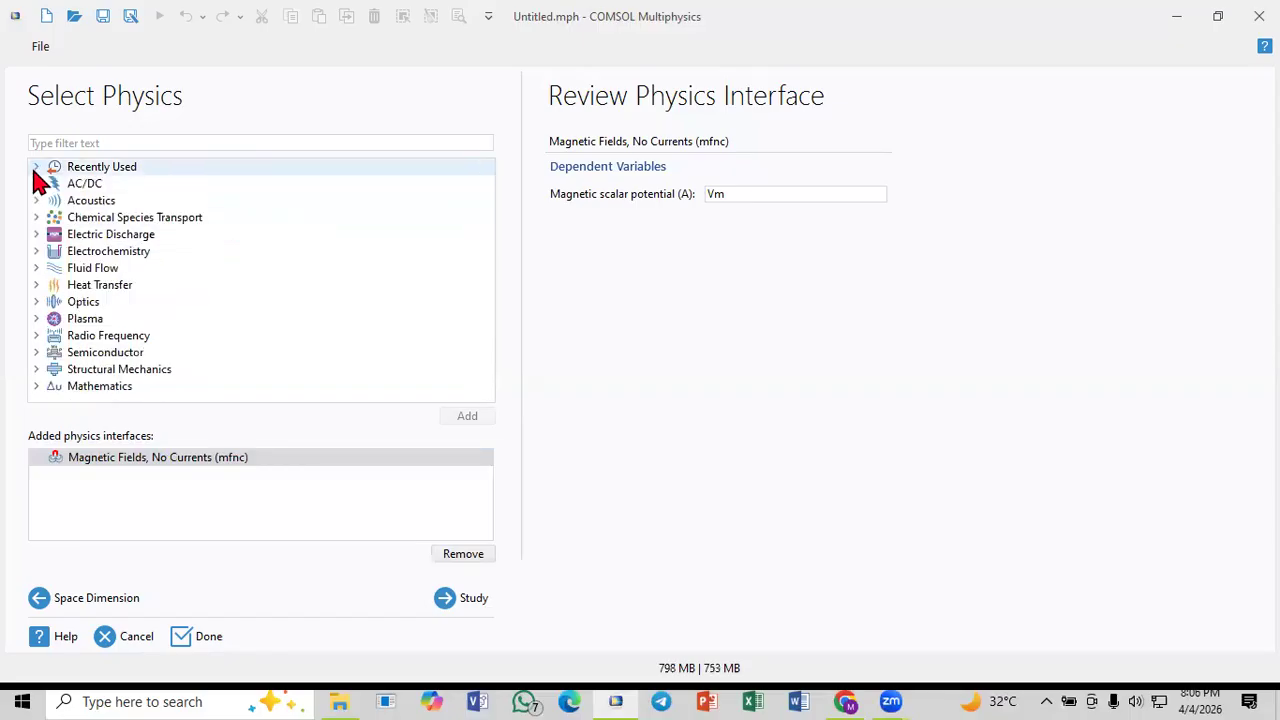
pyautogui.click(37, 301)
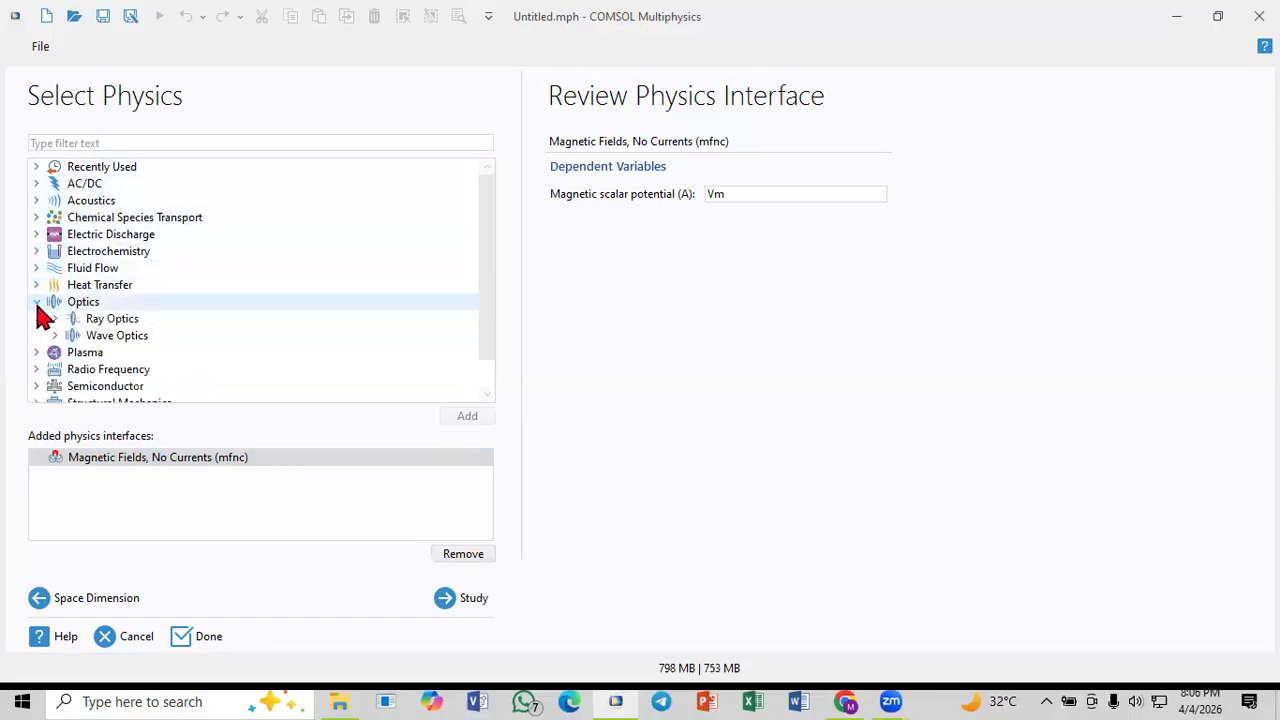
pyautogui.click(55, 335)
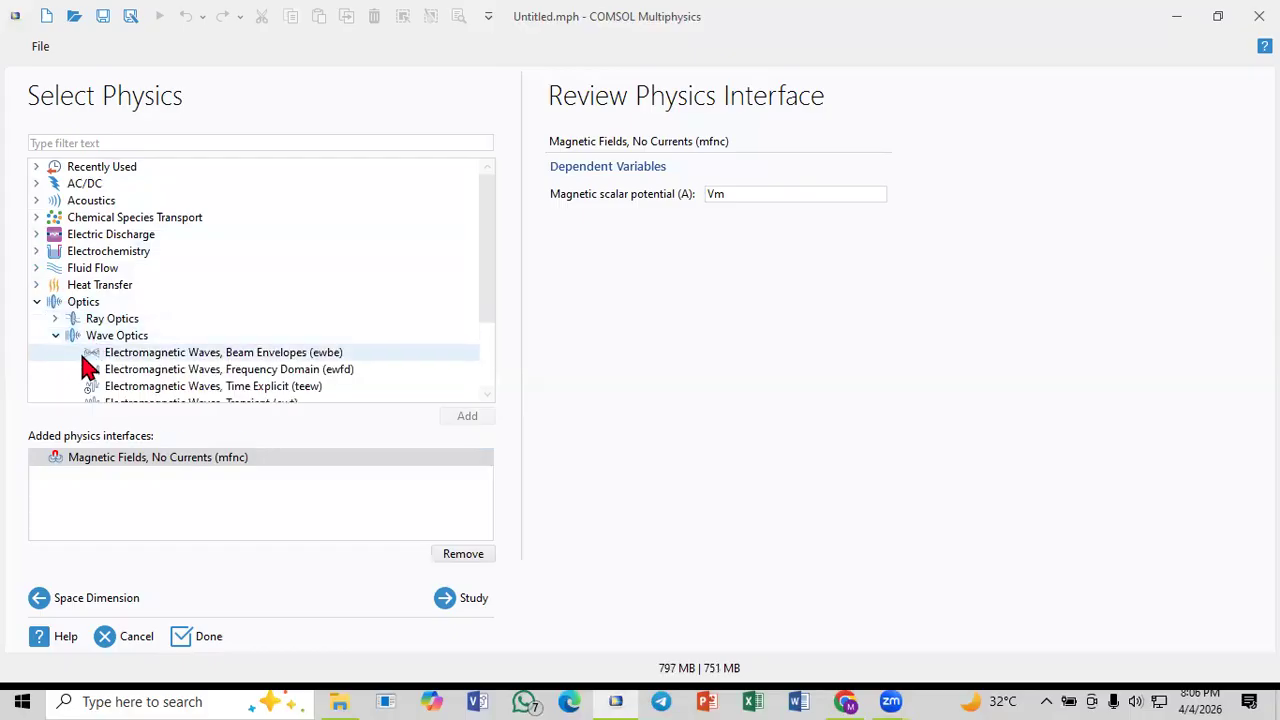
pyautogui.click(40, 304)
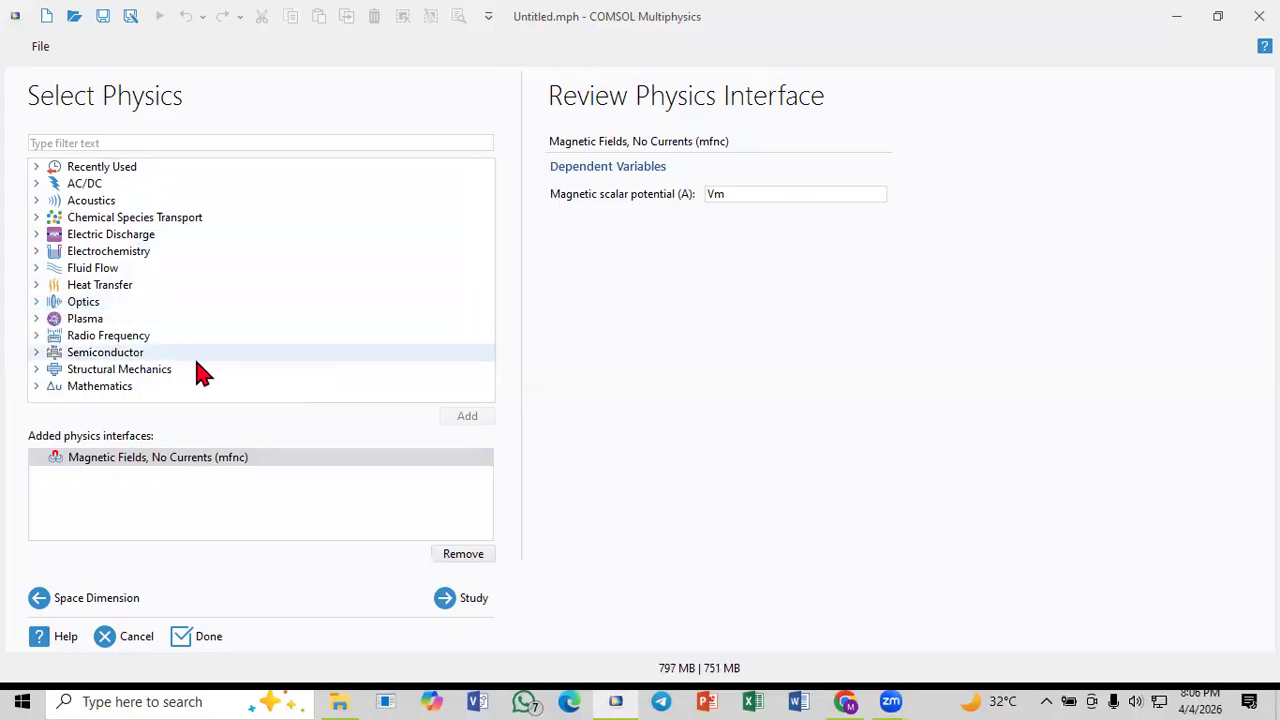
# Step: Proceed to the study selection for Magnetic Fields, No Currents and expand the More Studies category
pyautogui.click(108, 462)
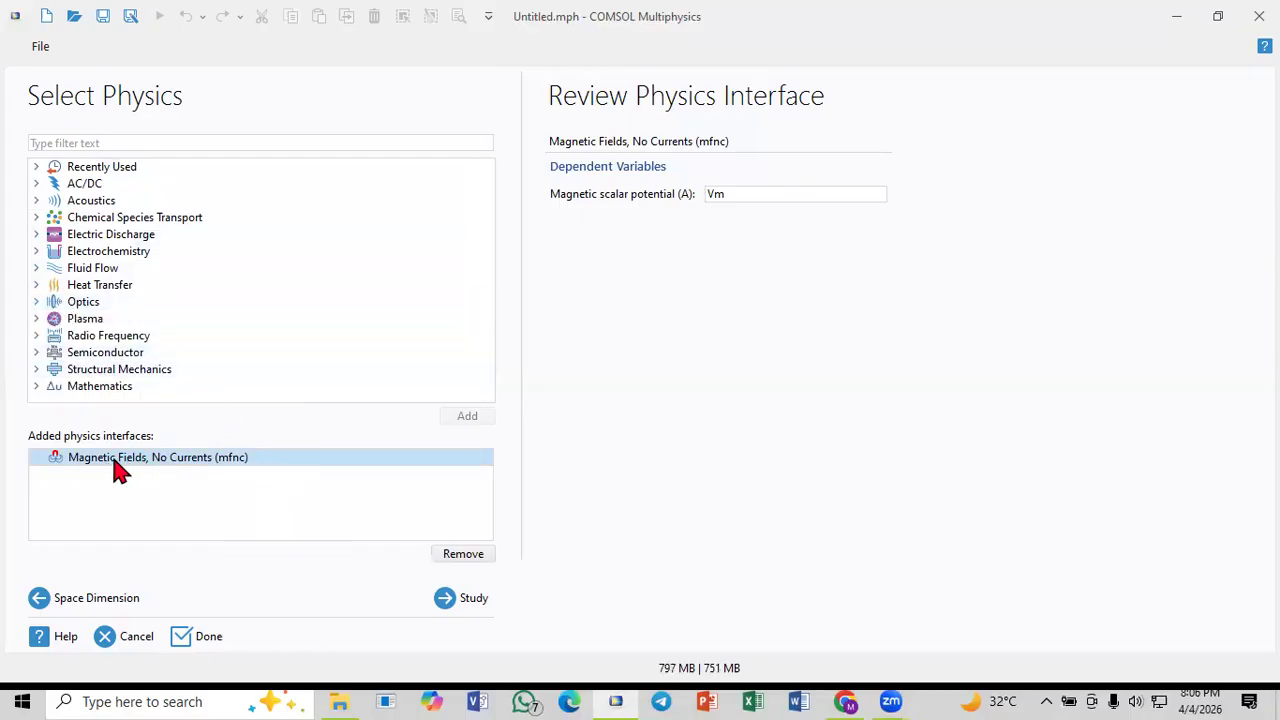
pyautogui.click(444, 600)
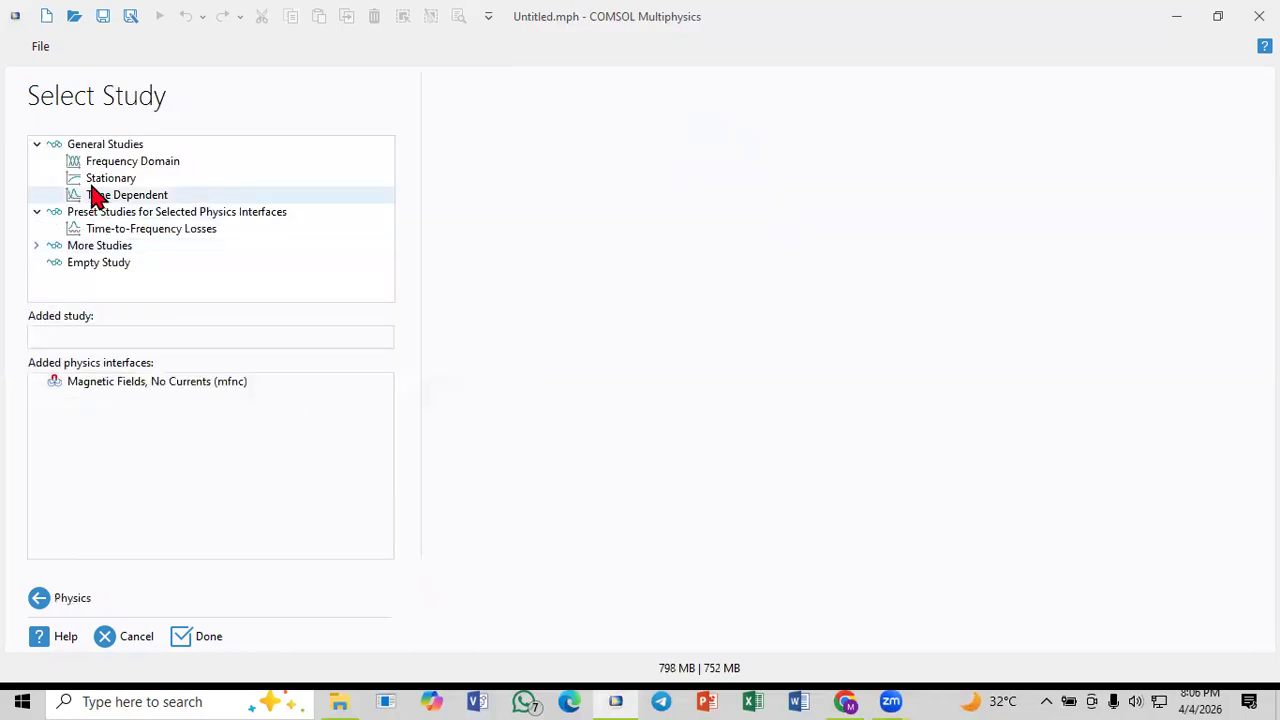
pyautogui.click(37, 245)
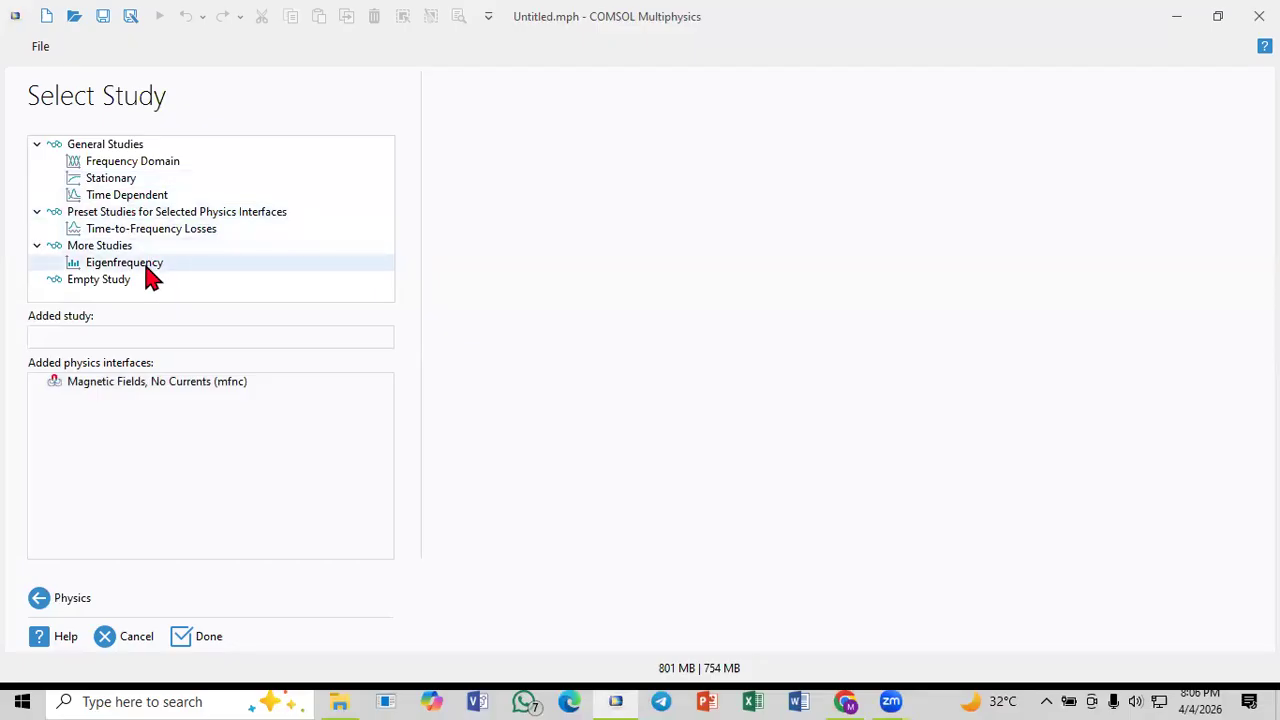
# Step: Choose the Stationary study, read its description, and complete the Model Wizard to create the model
pyautogui.click(143, 184)
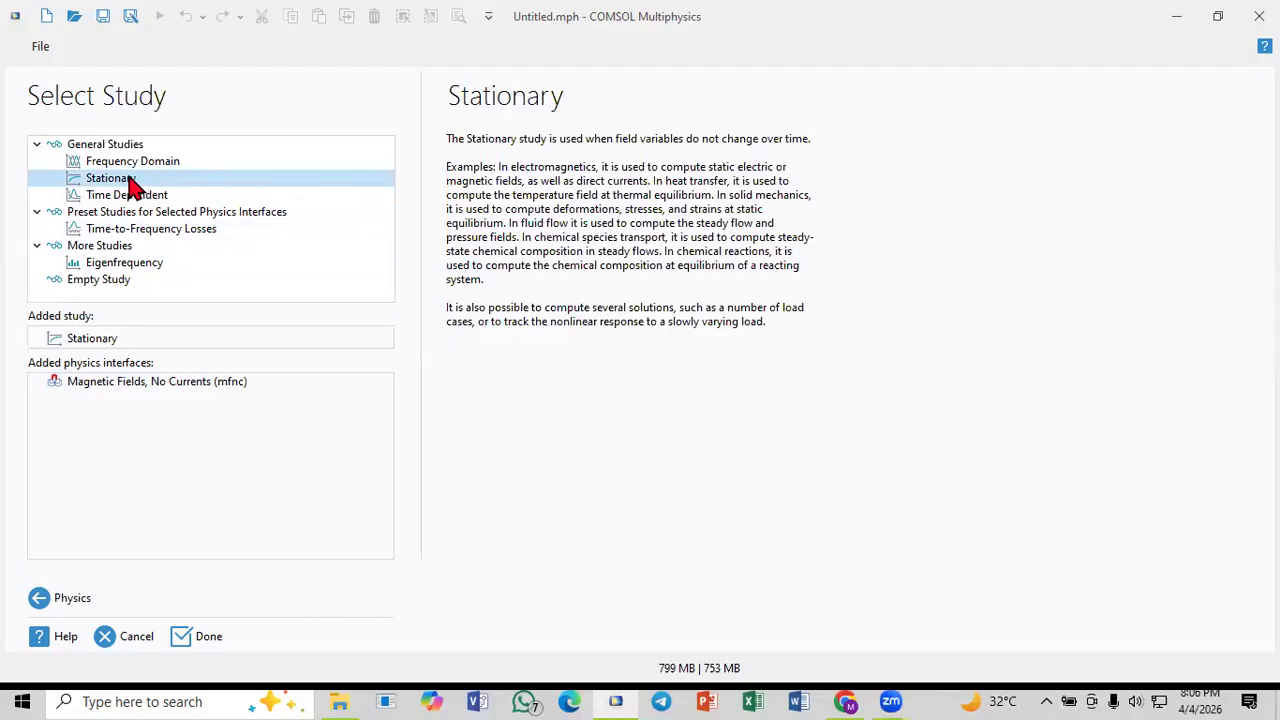
pyautogui.moveTo(444, 140); pyautogui.dragTo(794, 327)
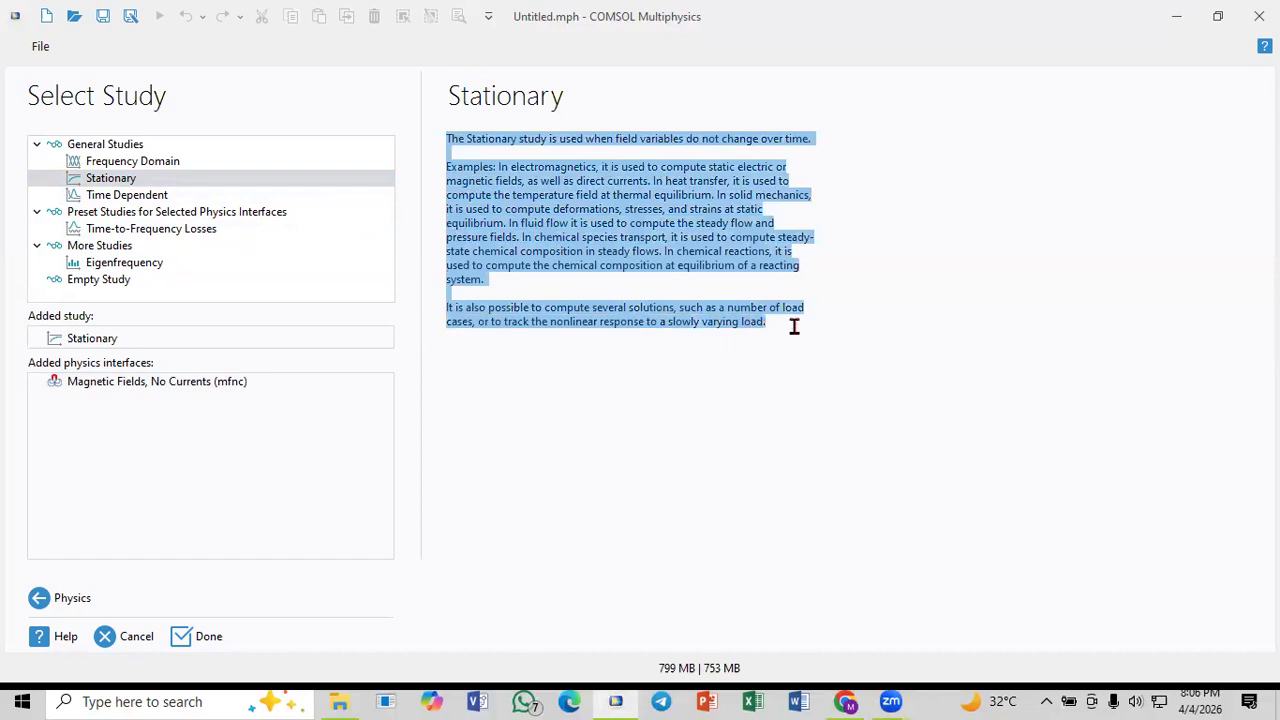
pyautogui.click(545, 256)
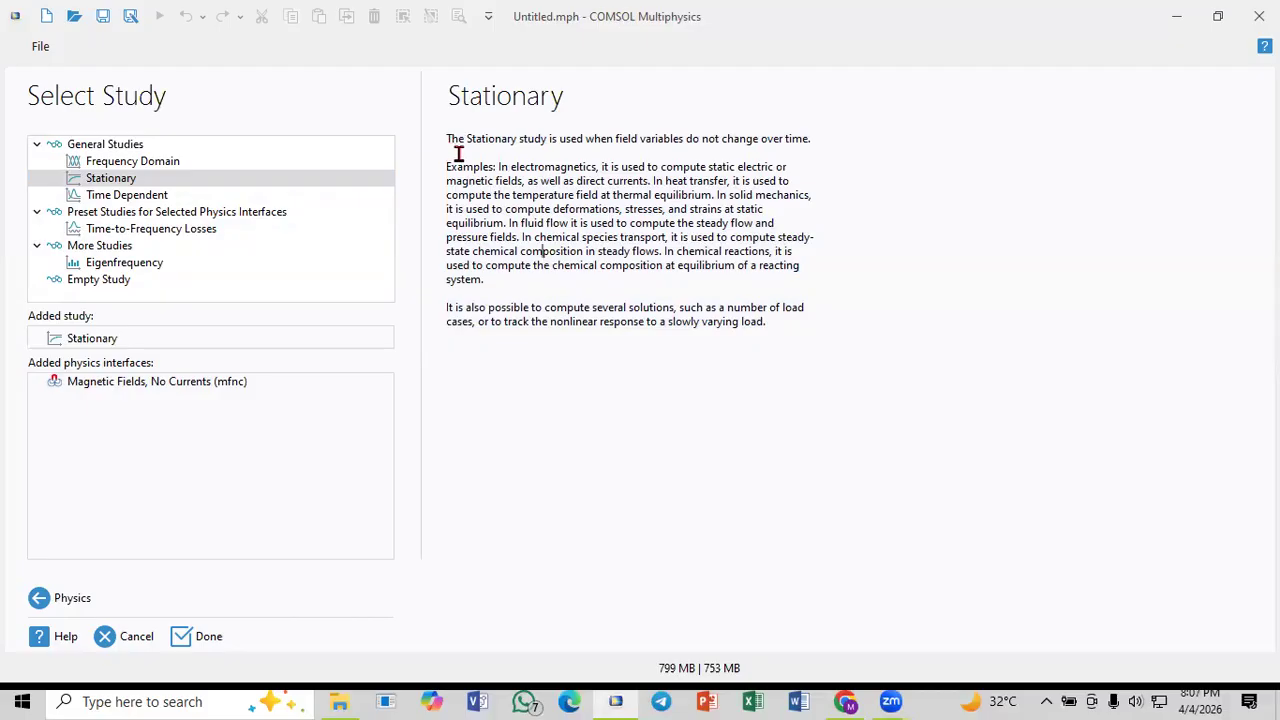
pyautogui.doubleClick(122, 181)
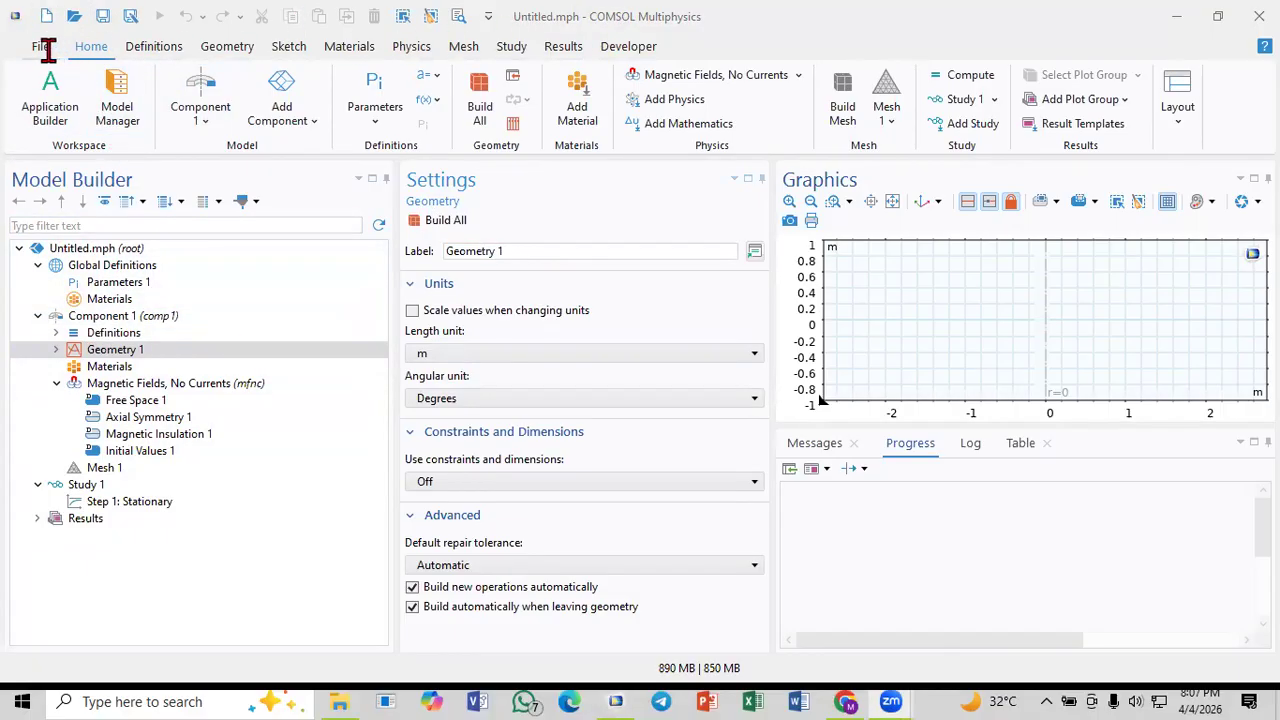
# Step: Survey the commands offered for files, definitions, geometry, sketching, materials, physics, meshing, studies, results and development
pyautogui.click(44, 47)
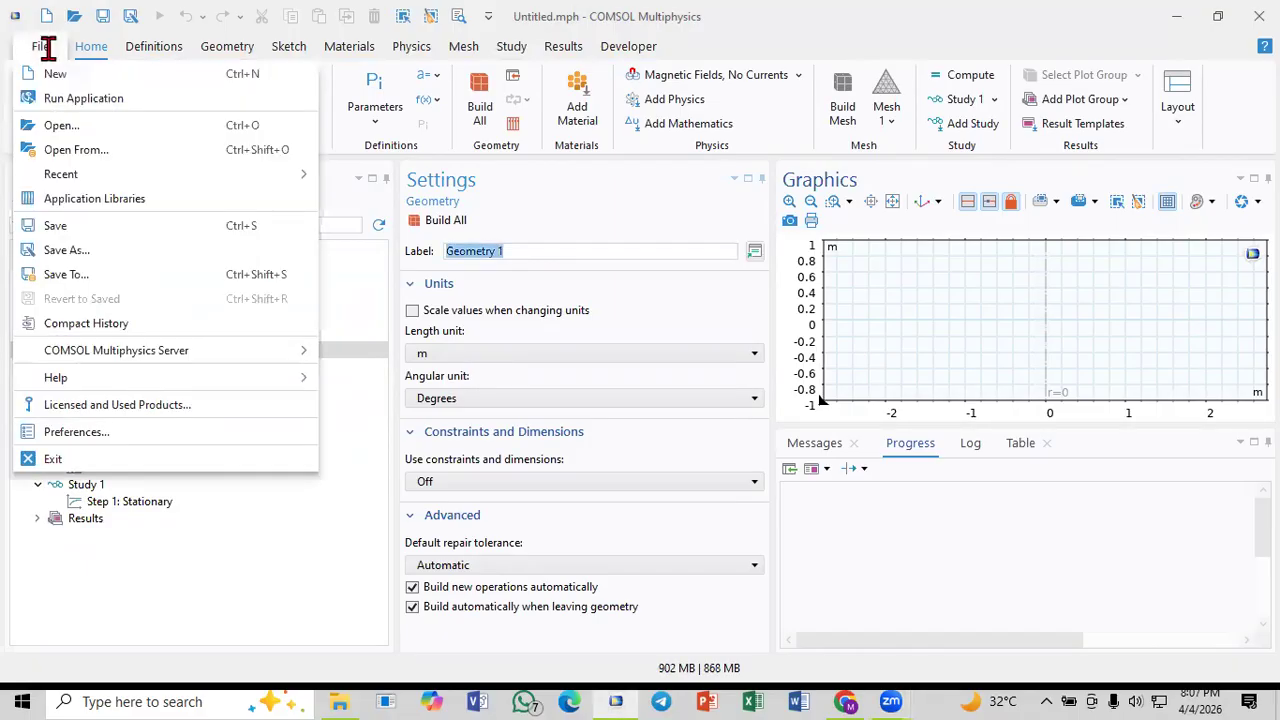
pyautogui.click(94, 45)
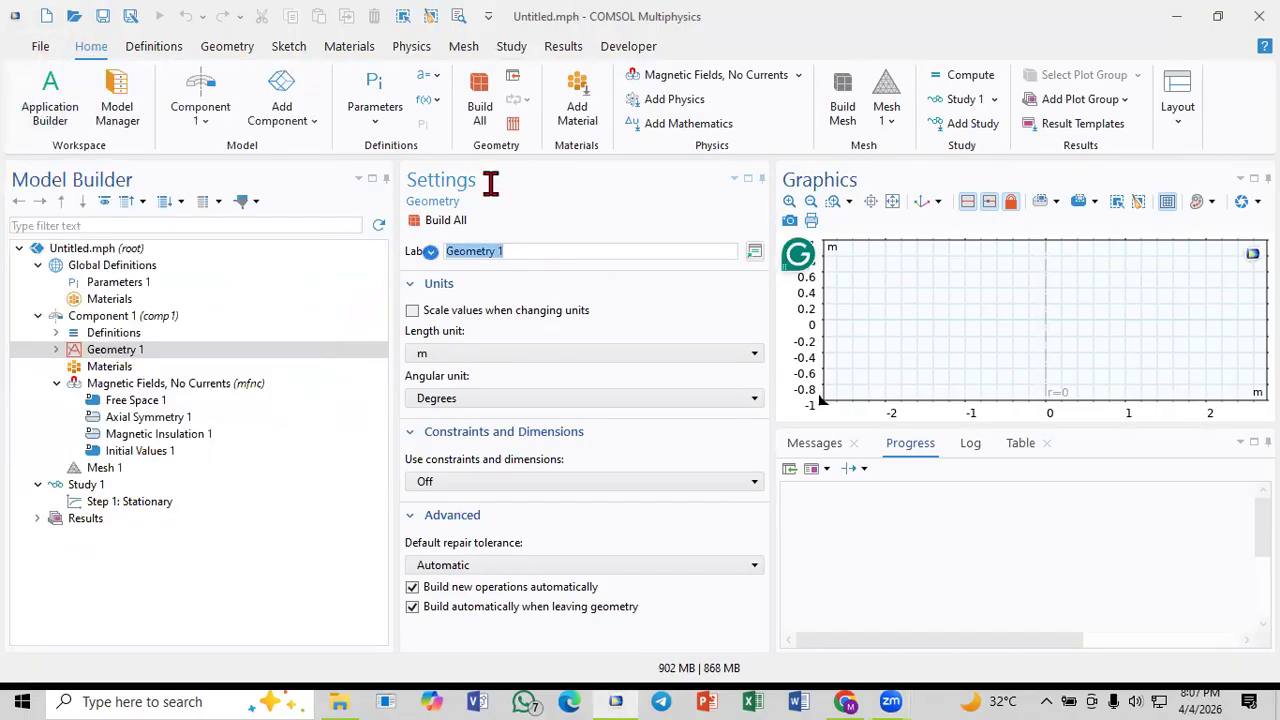
pyautogui.click(165, 50)
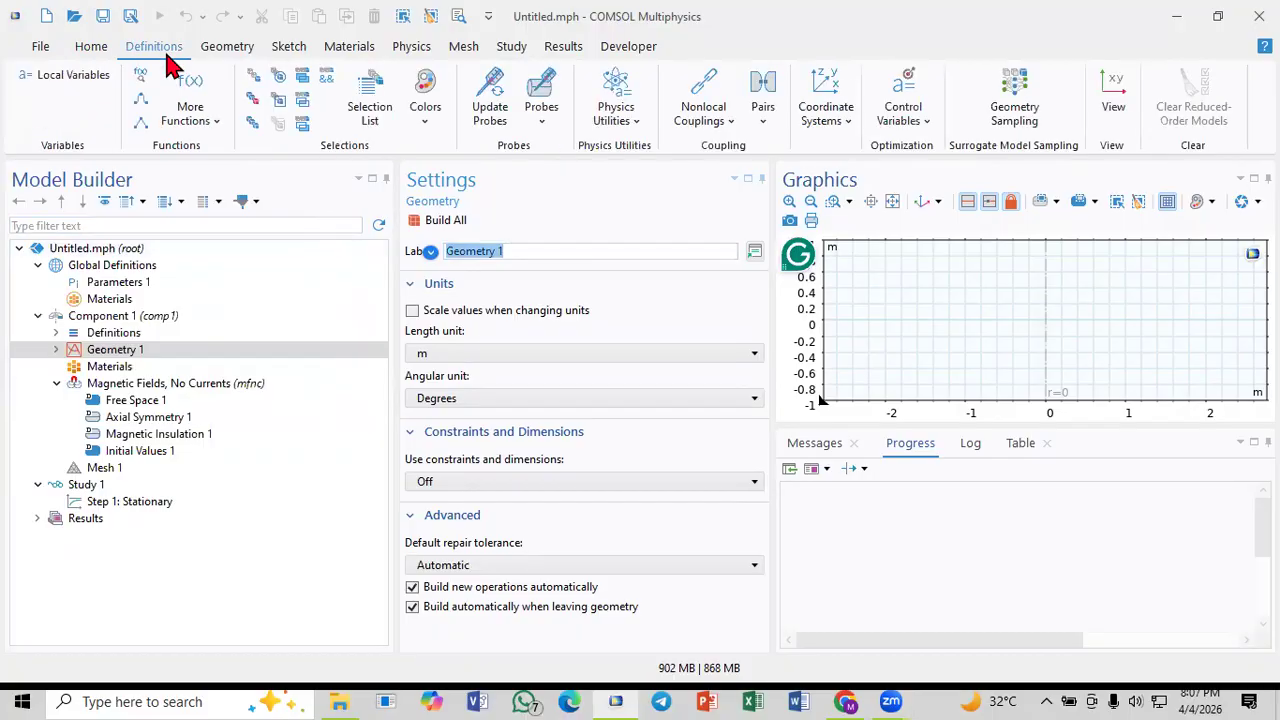
pyautogui.click(234, 50)
pyautogui.click(285, 52)
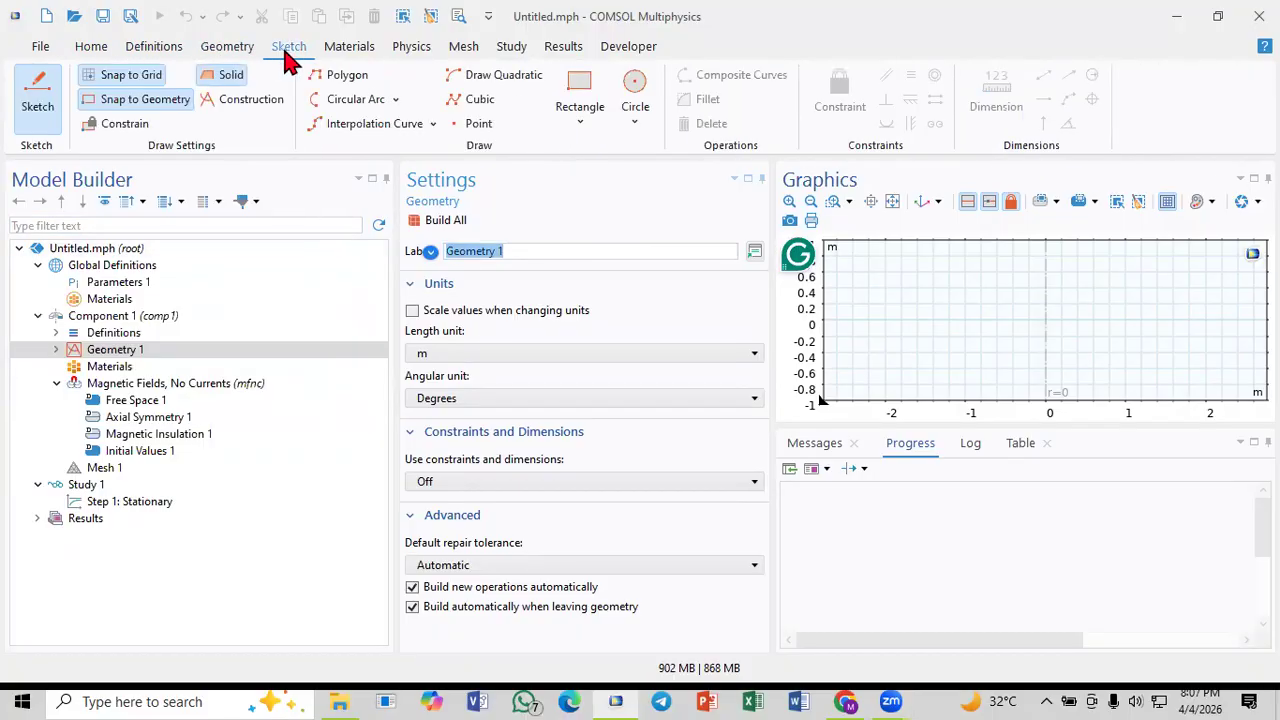
pyautogui.click(340, 50)
pyautogui.click(410, 50)
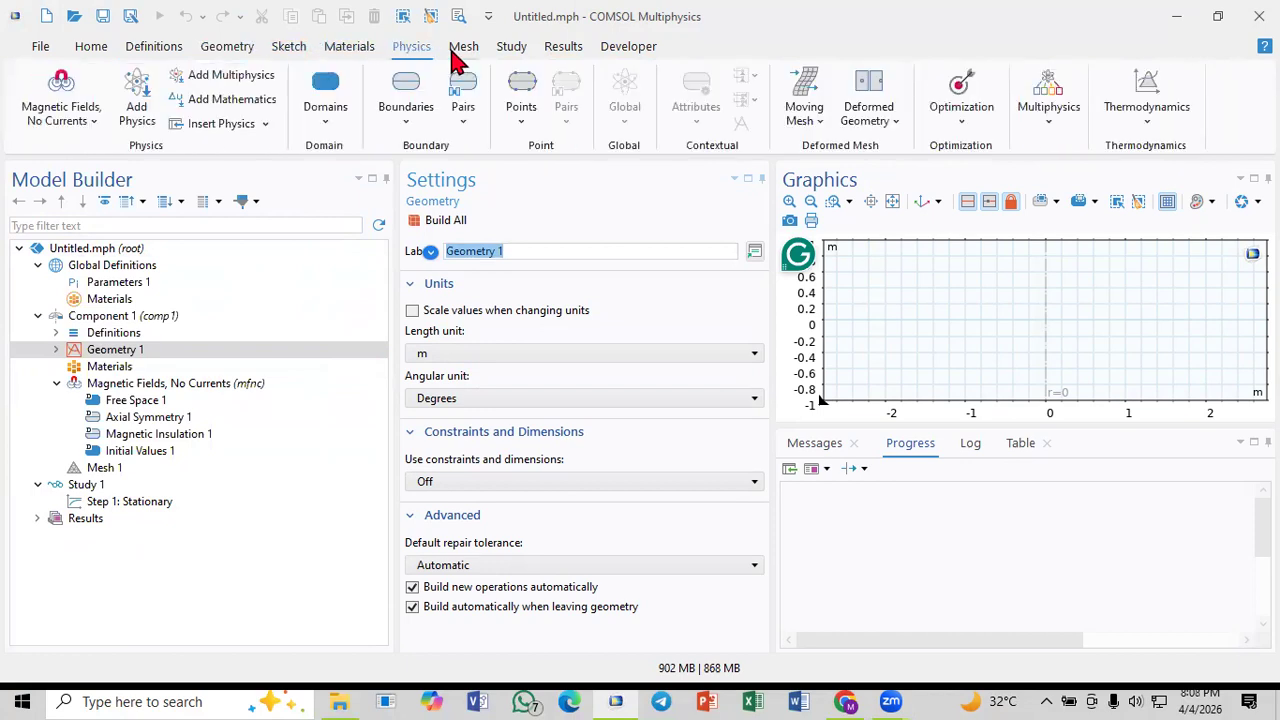
pyautogui.click(462, 52)
pyautogui.click(512, 50)
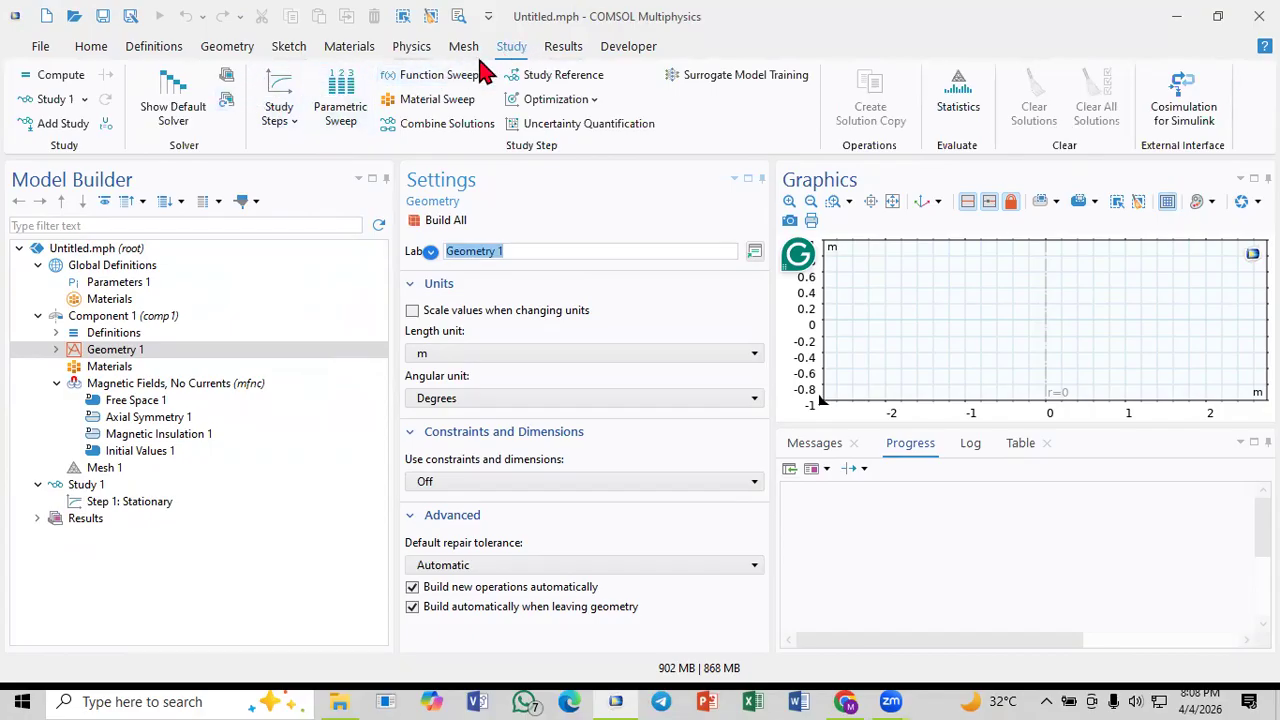
pyautogui.click(562, 52)
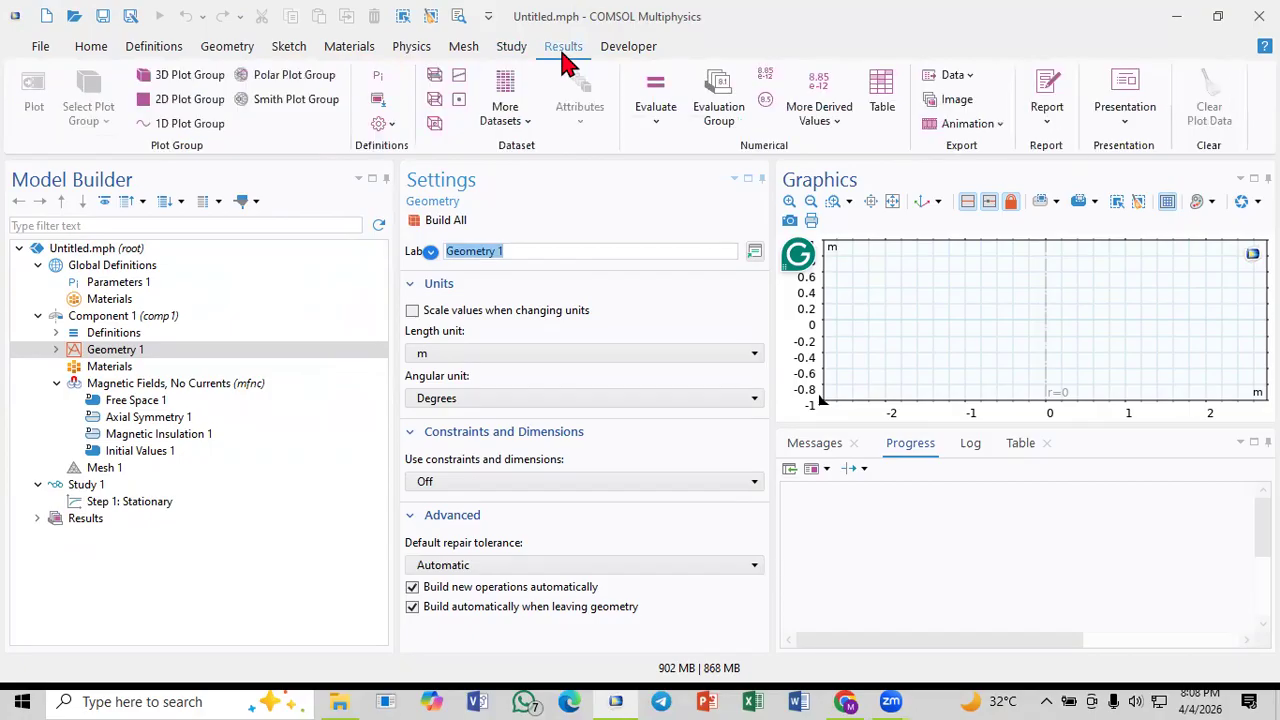
pyautogui.click(613, 60)
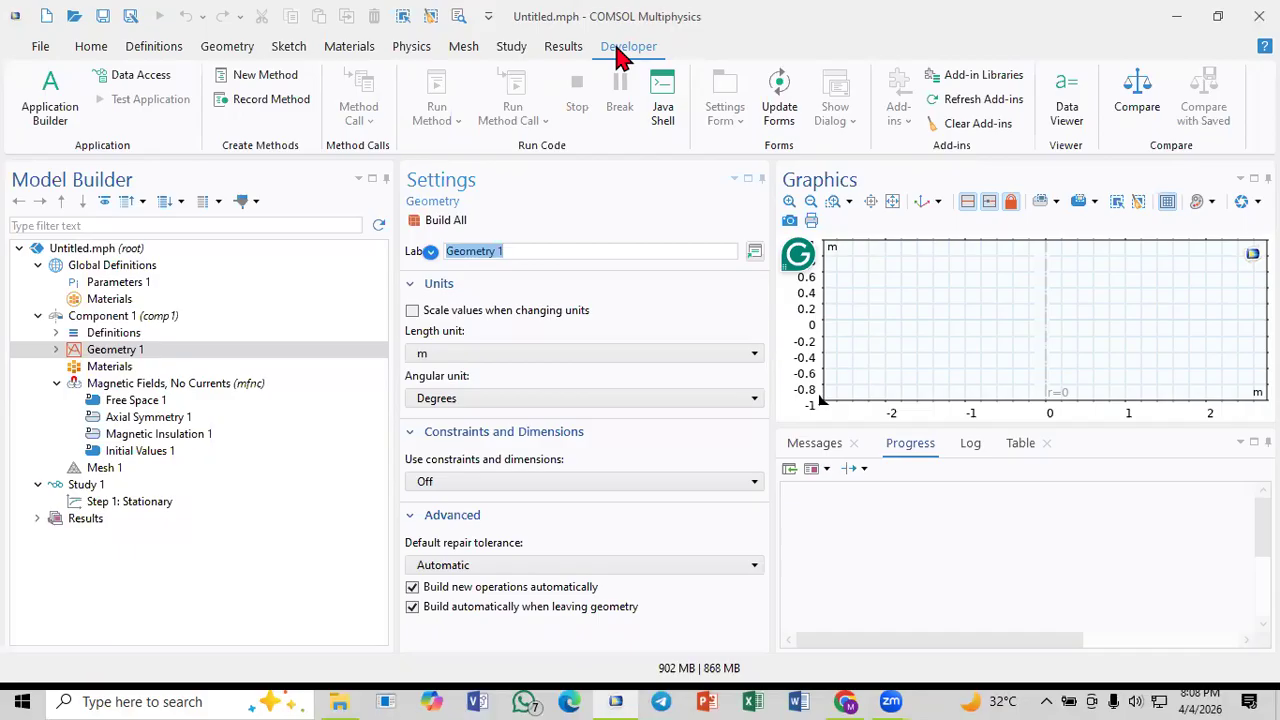
pyautogui.click(44, 50)
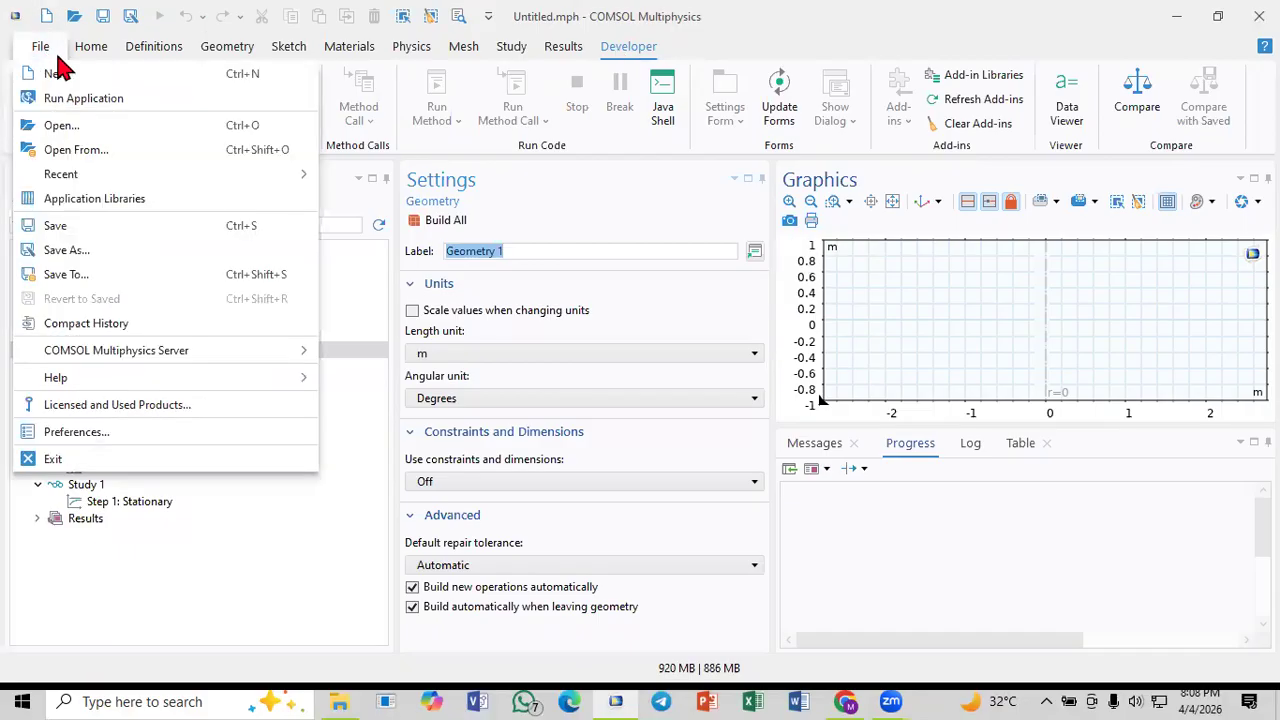
# Step: View the Application Builder and Model Manager workspaces, and return to the Model Builder's general commands
pyautogui.click(91, 46)
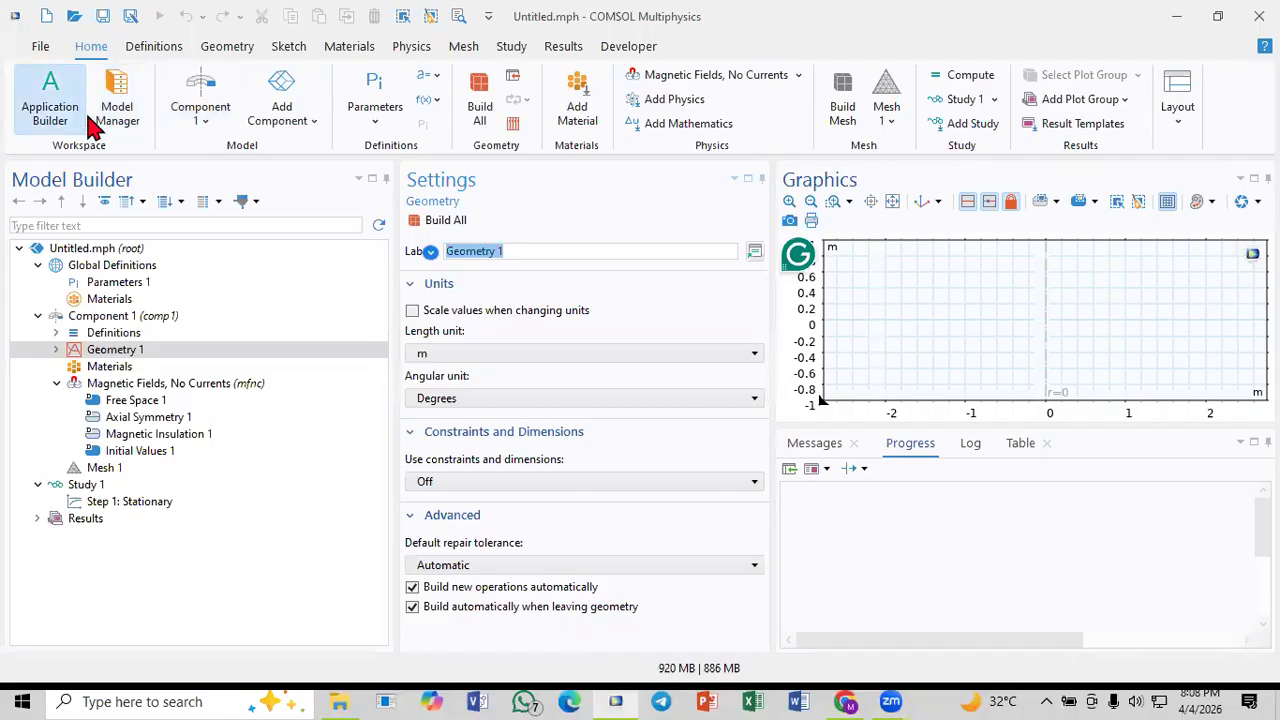
pyautogui.click(52, 104)
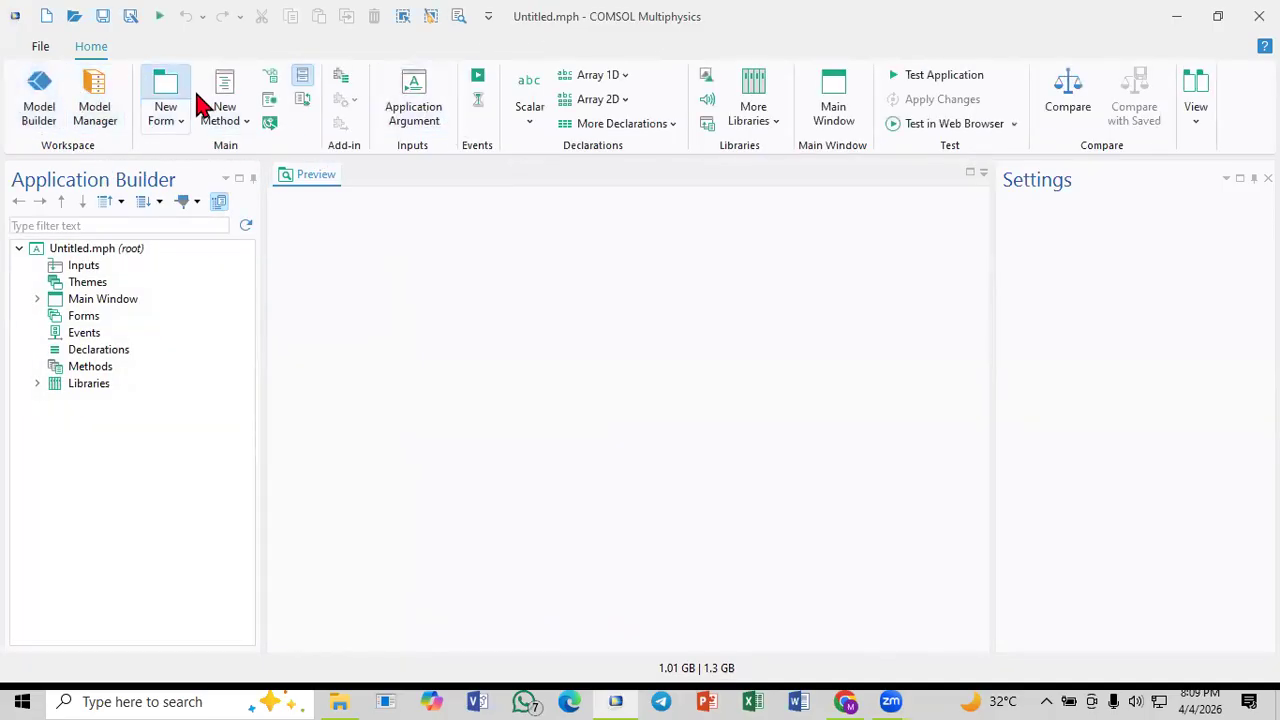
pyautogui.click(110, 105)
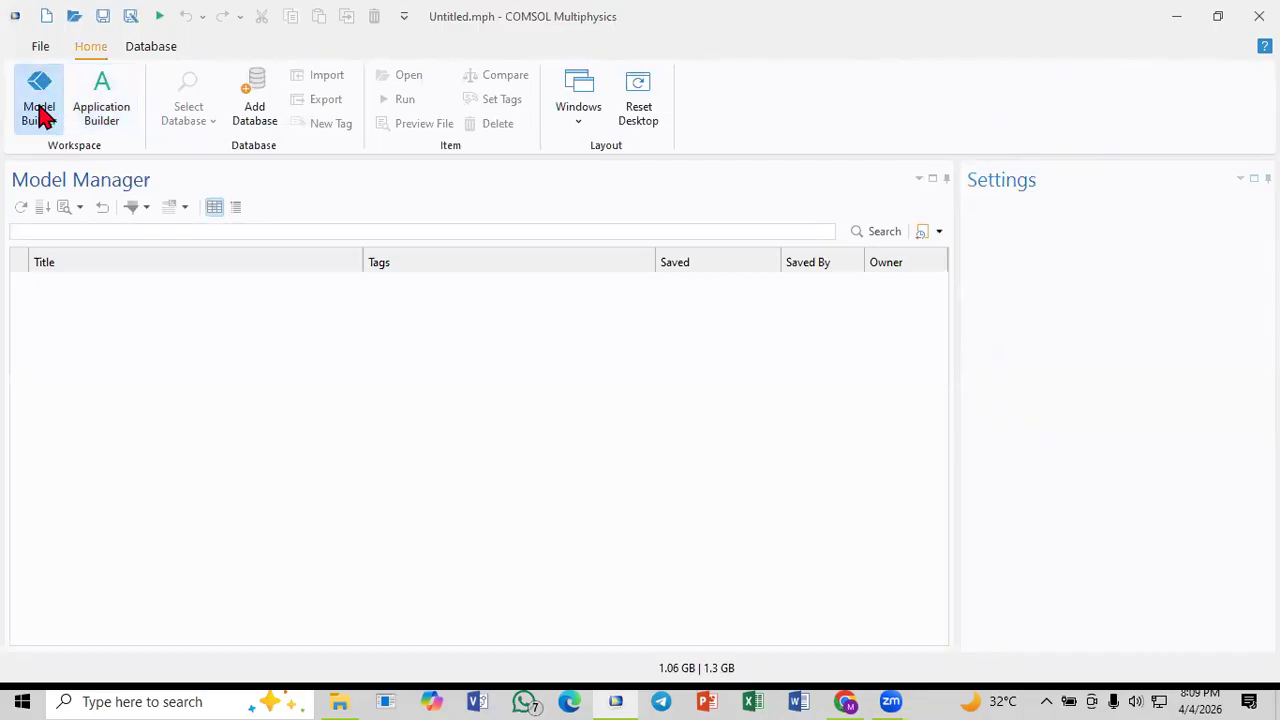
pyautogui.click(40, 112)
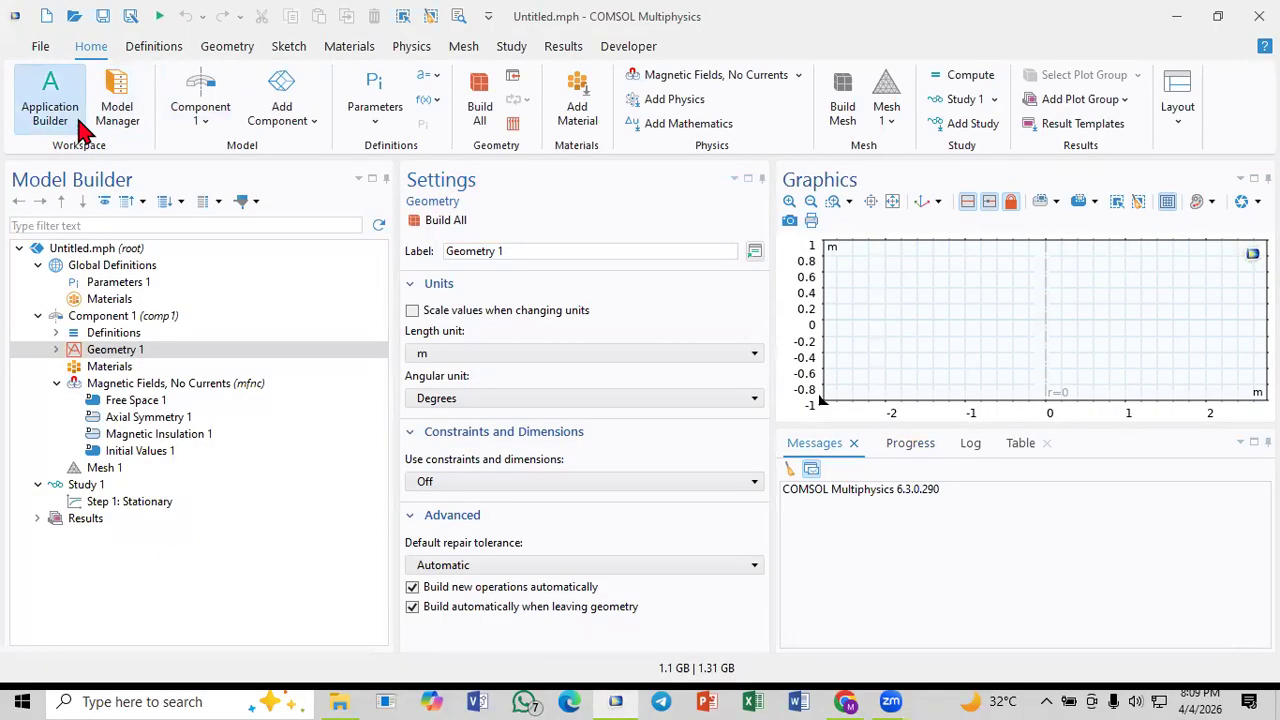
pyautogui.click(166, 50)
pyautogui.click(80, 50)
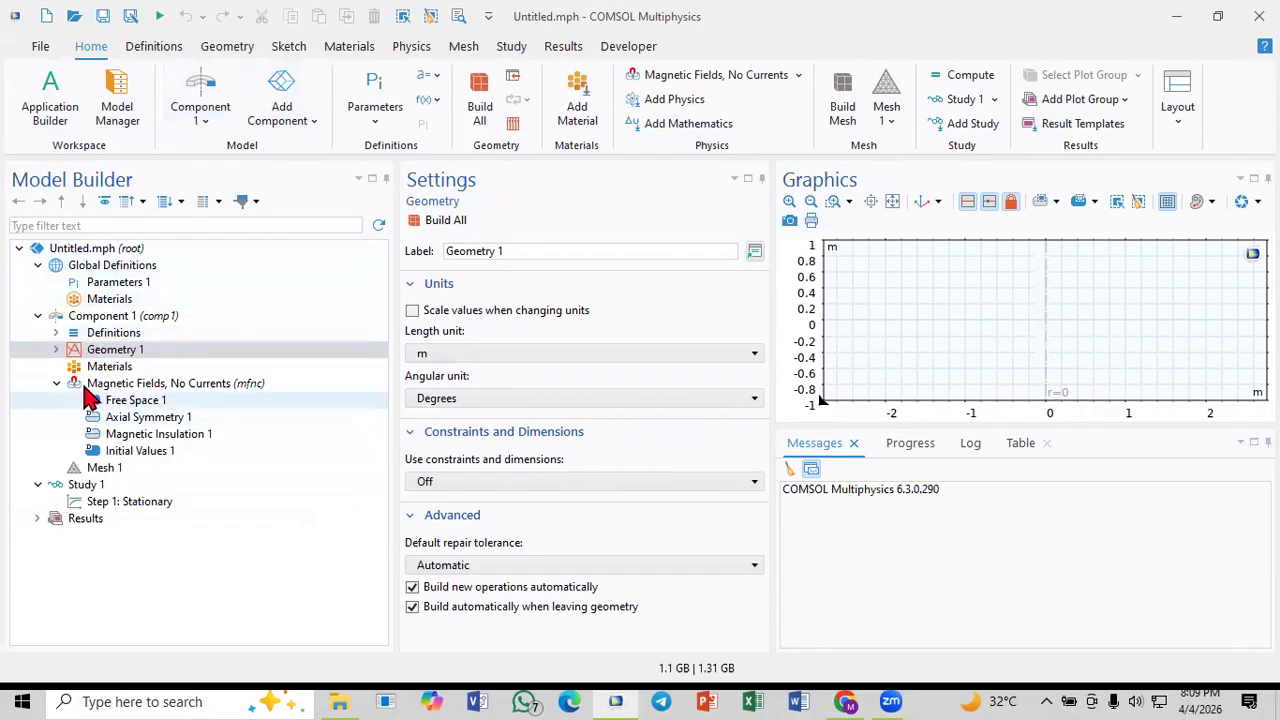
# Step: Expand Geometry 1 in the model tree and examine the settings of Component 1, its Definitions and Geometry 1
pyautogui.click(56, 349)
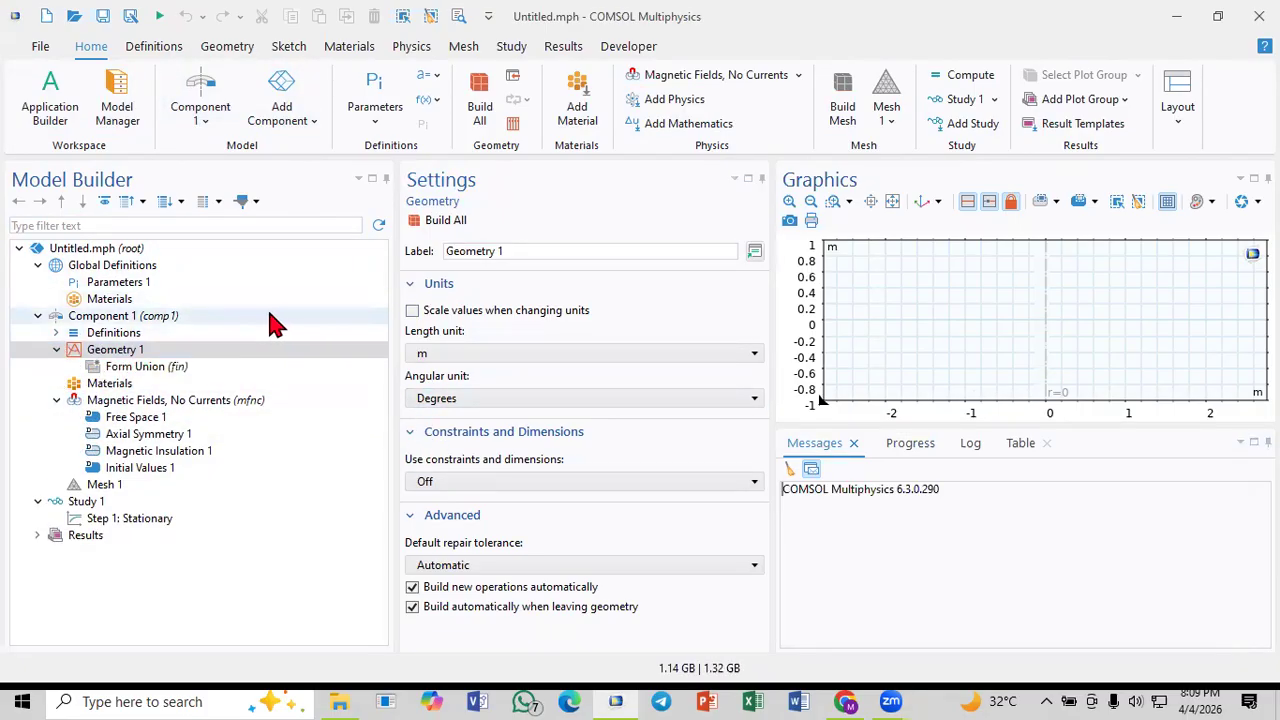
pyautogui.click(215, 120)
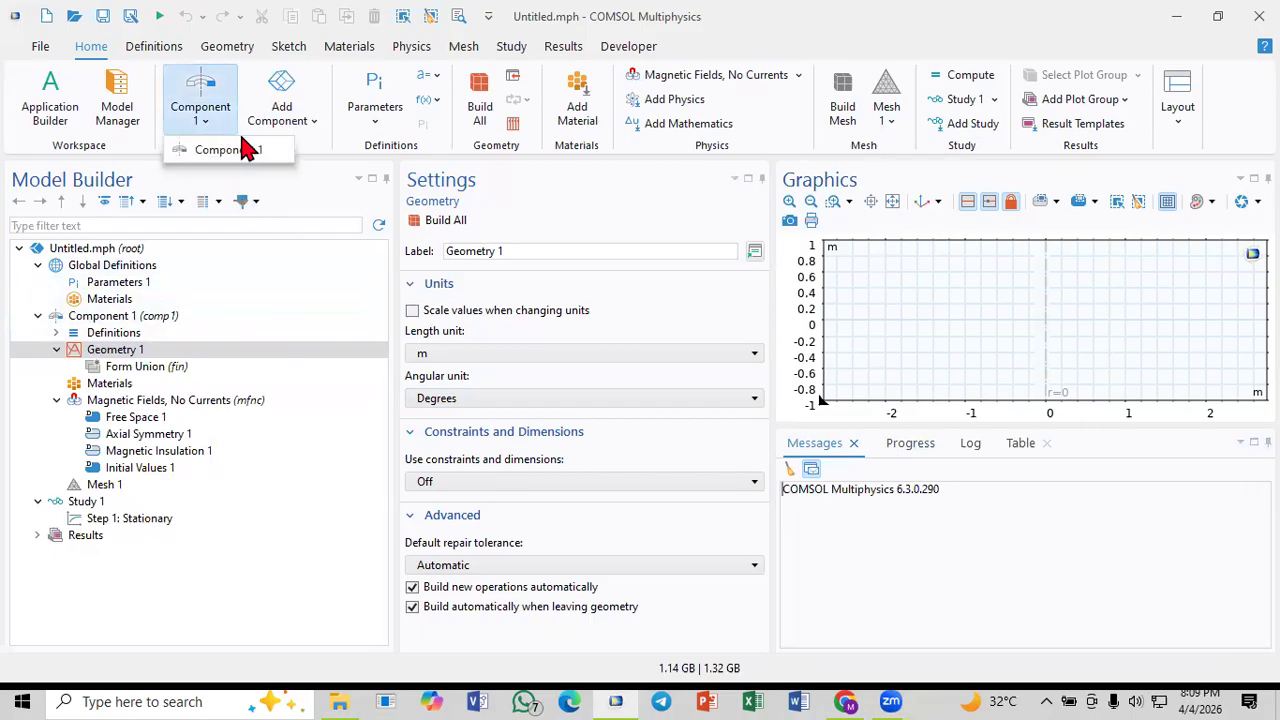
pyautogui.click(226, 149)
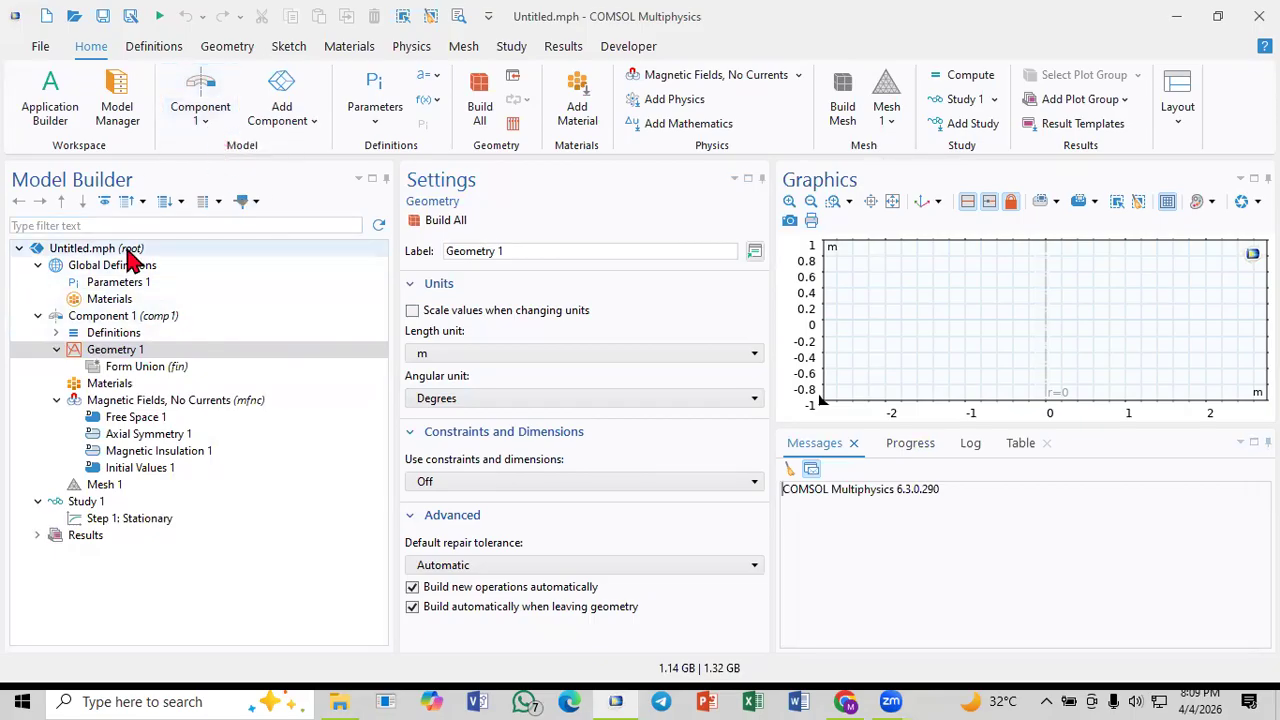
pyautogui.click(128, 318)
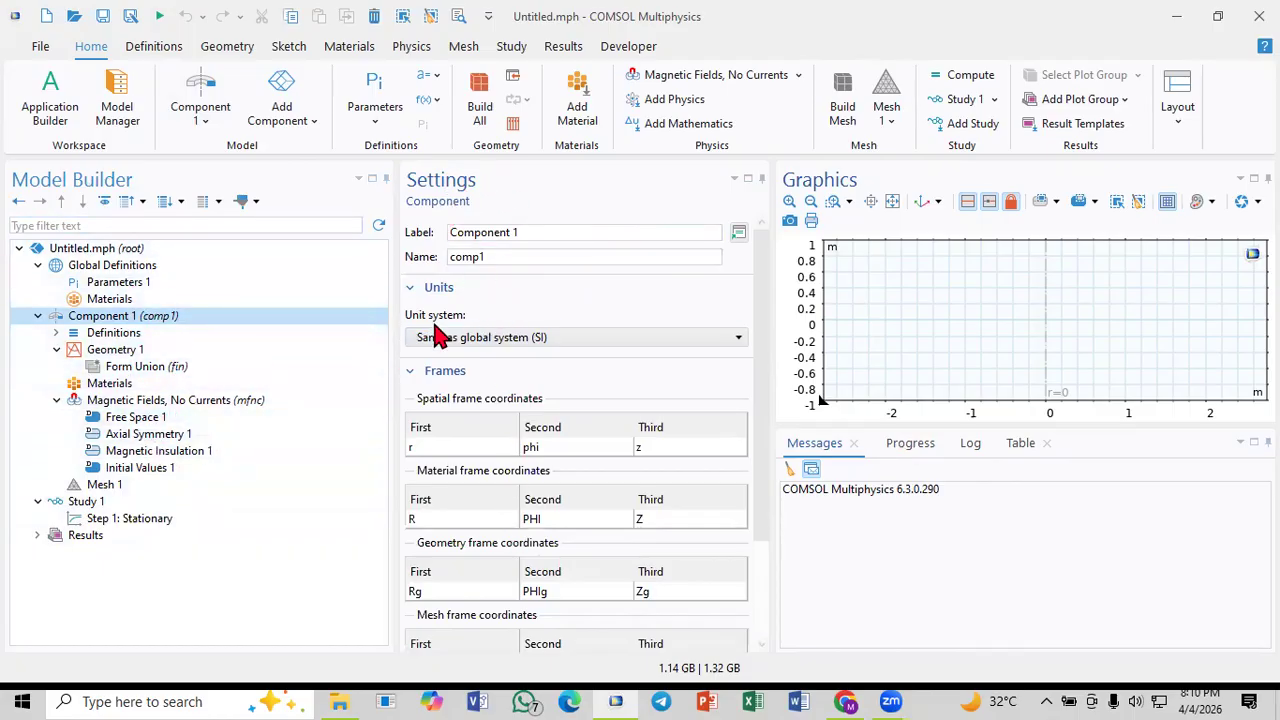
pyautogui.click(100, 333)
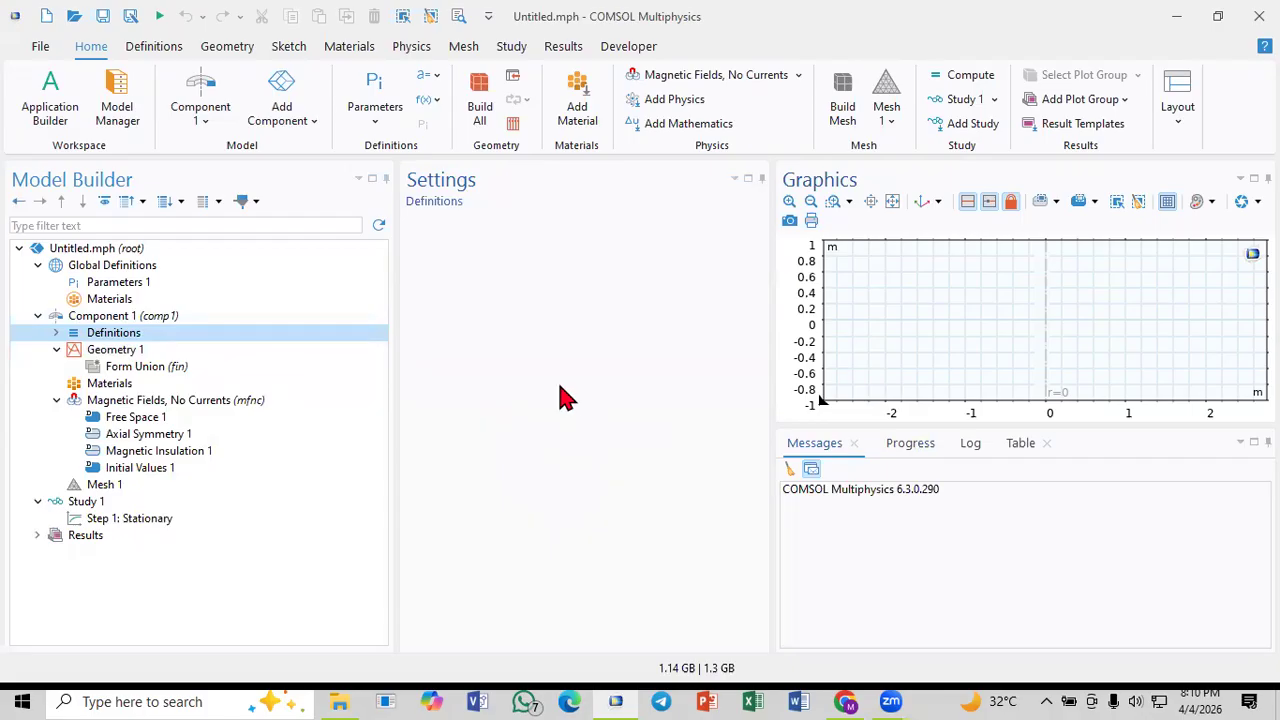
pyautogui.click(140, 352)
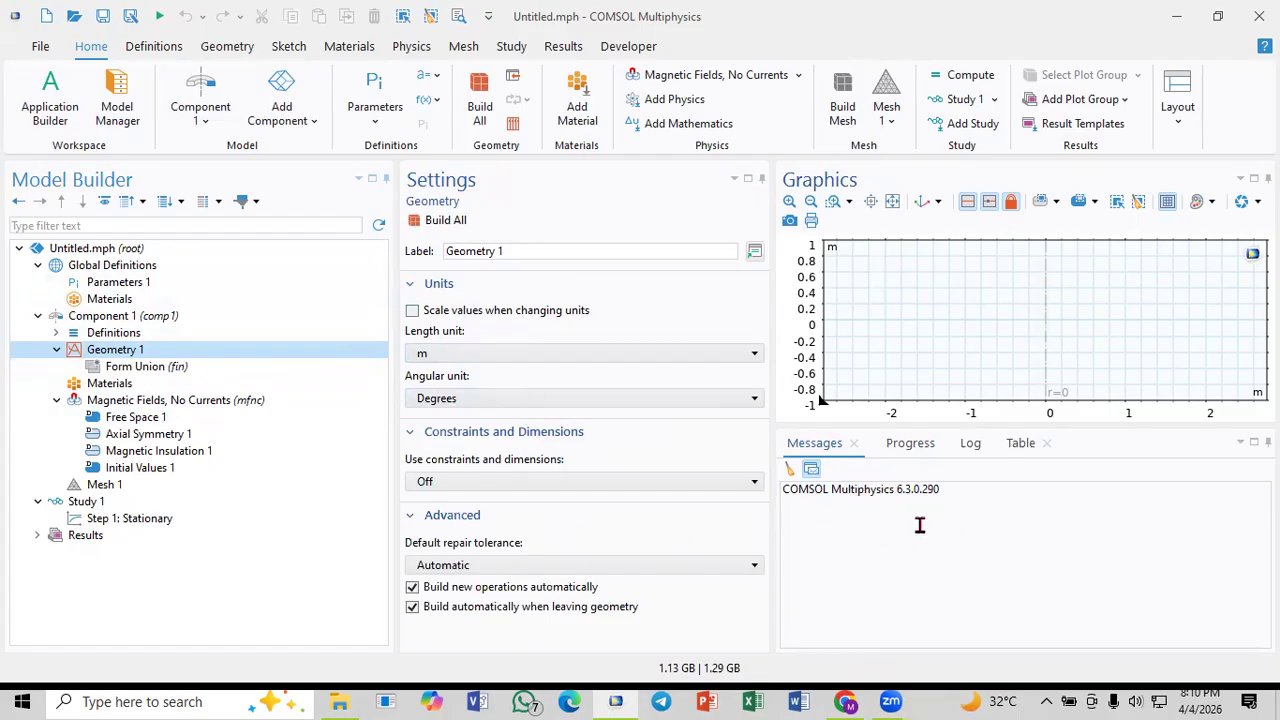
# Step: Look through the Progress, Log and Table output windows, and return to the Messages window
pyautogui.click(918, 453)
pyautogui.click(970, 450)
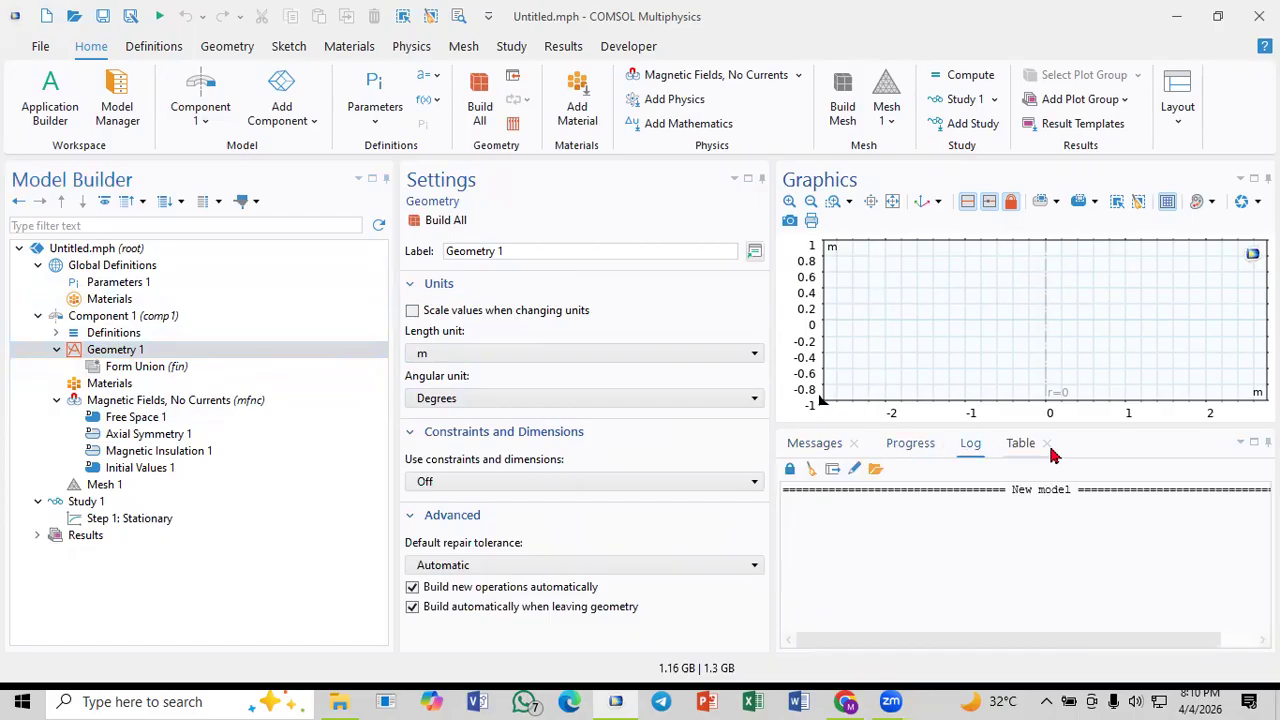
pyautogui.click(1025, 450)
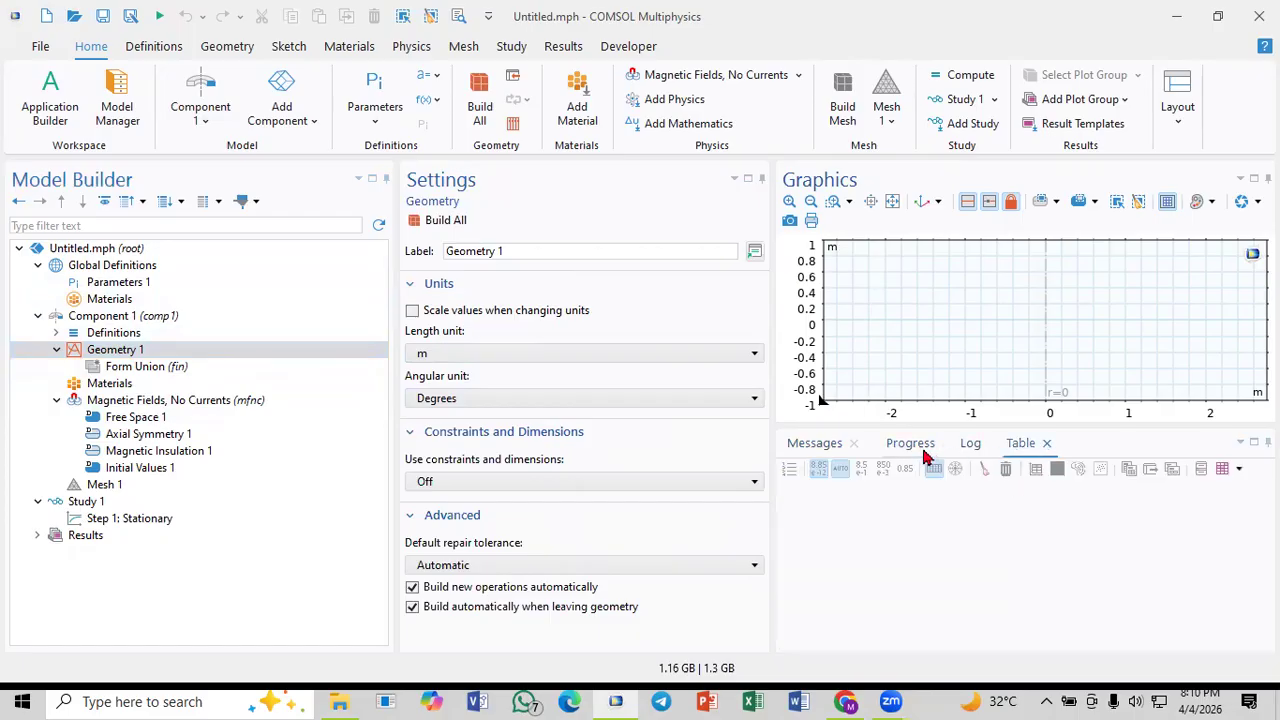
pyautogui.click(822, 450)
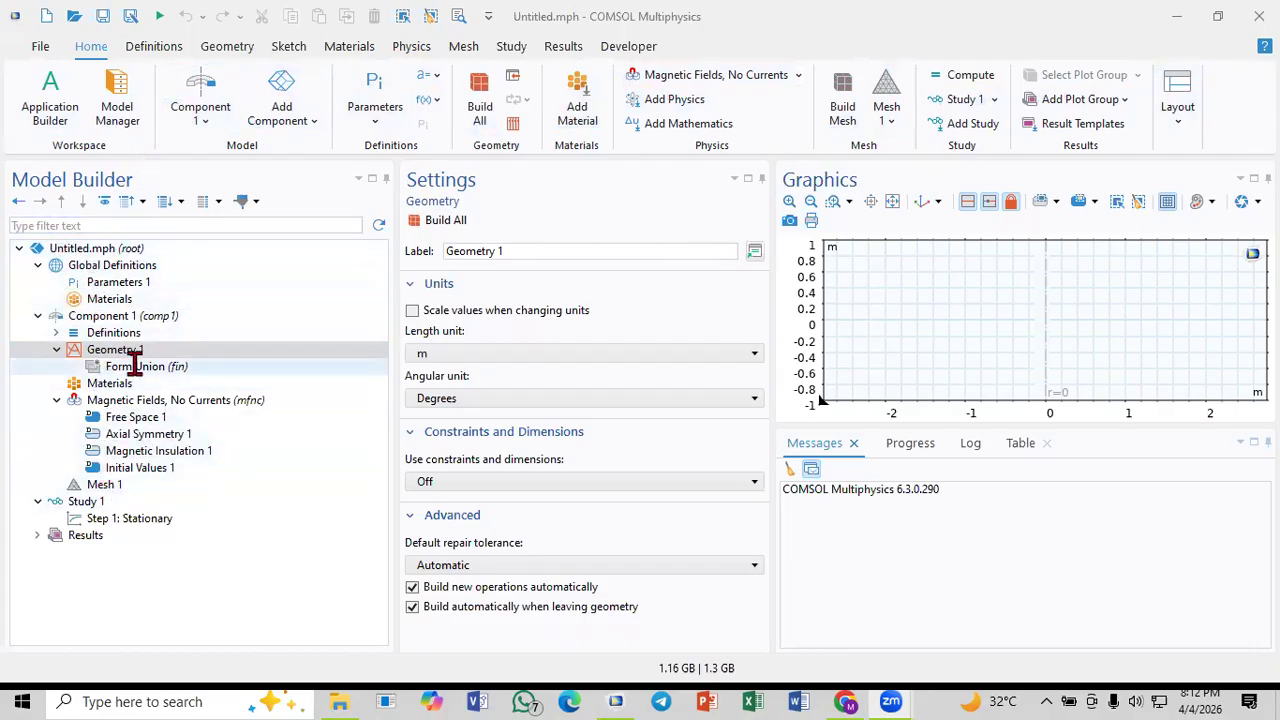
# Step: Add a 3D component to the model and show its component settings
pyautogui.click(118, 268)
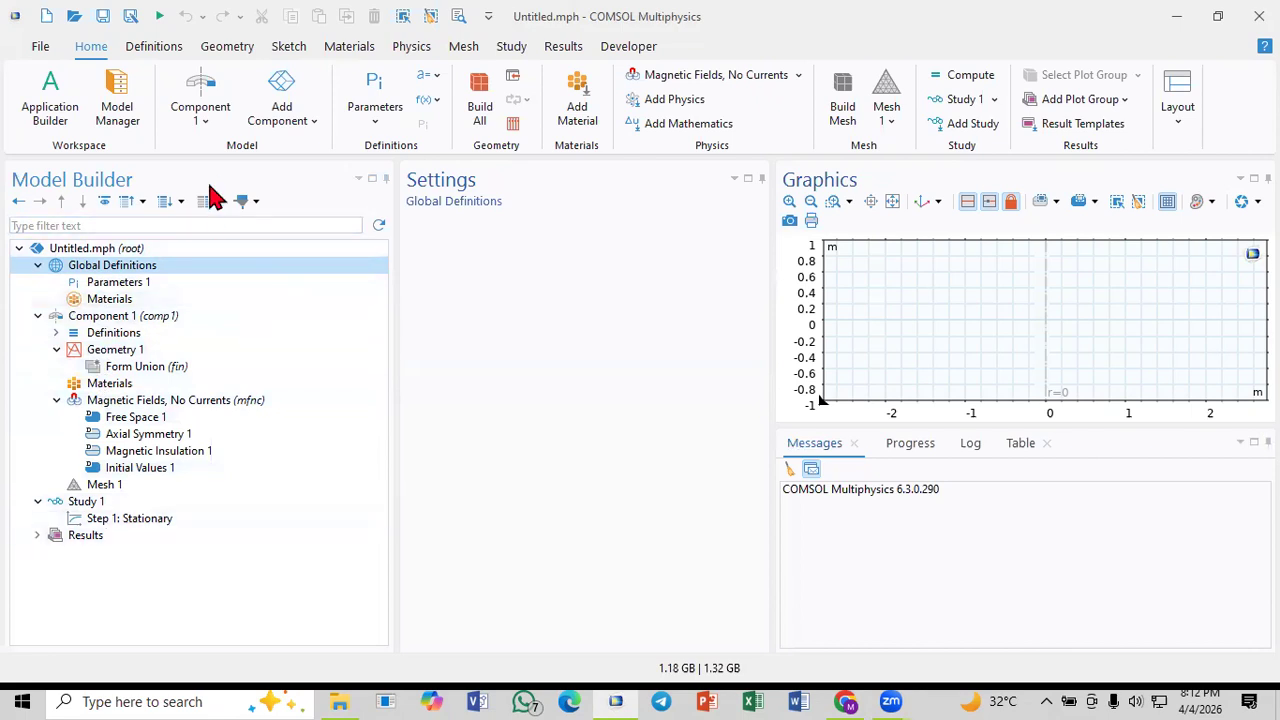
pyautogui.click(311, 124)
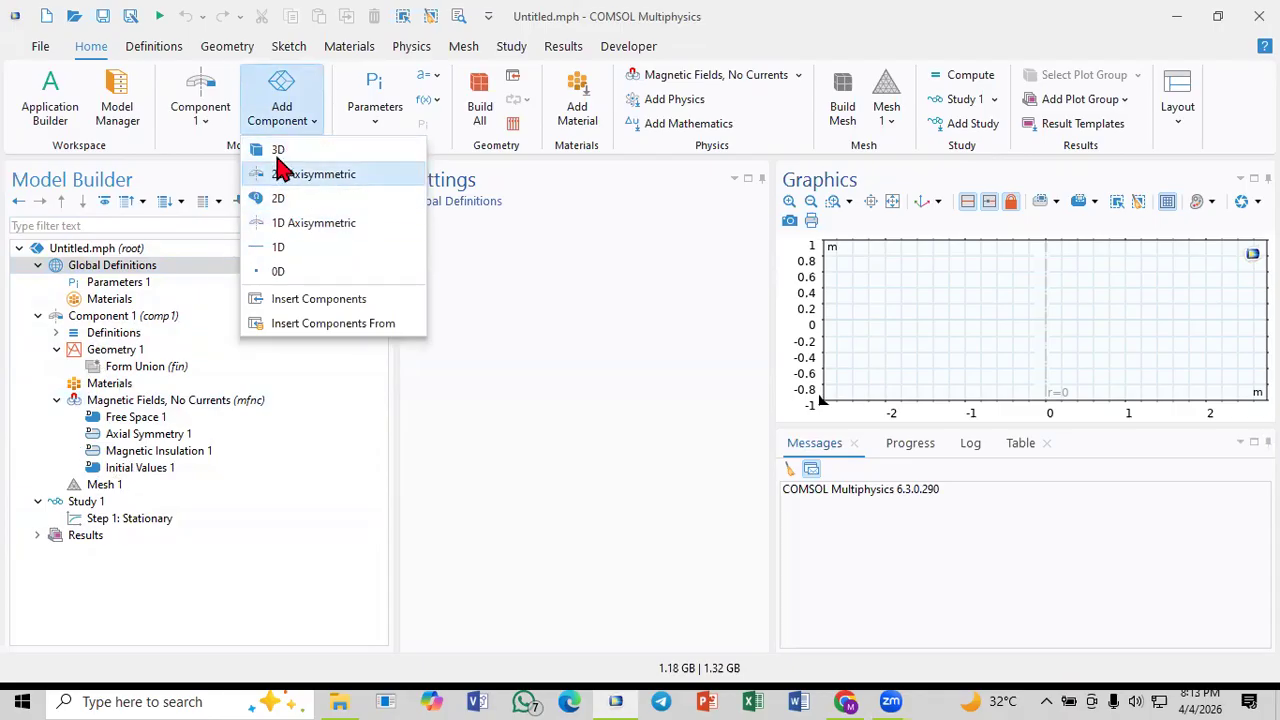
pyautogui.click(280, 152)
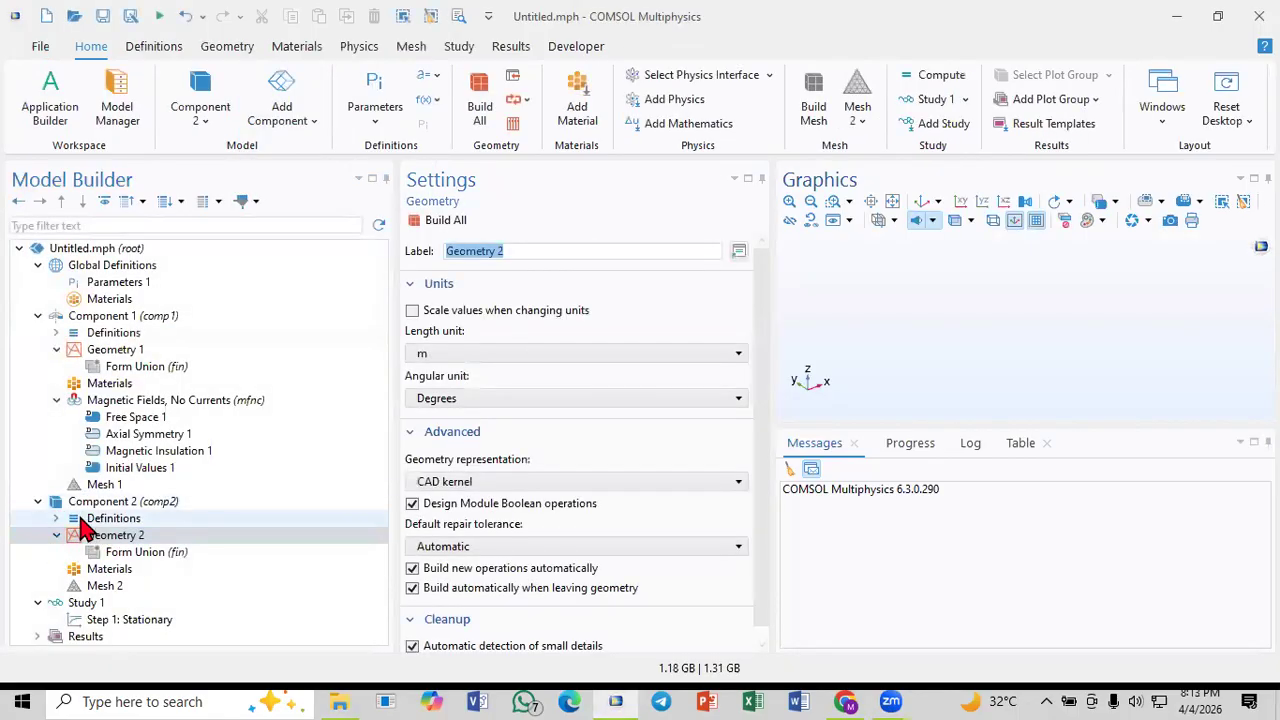
pyautogui.click(92, 504)
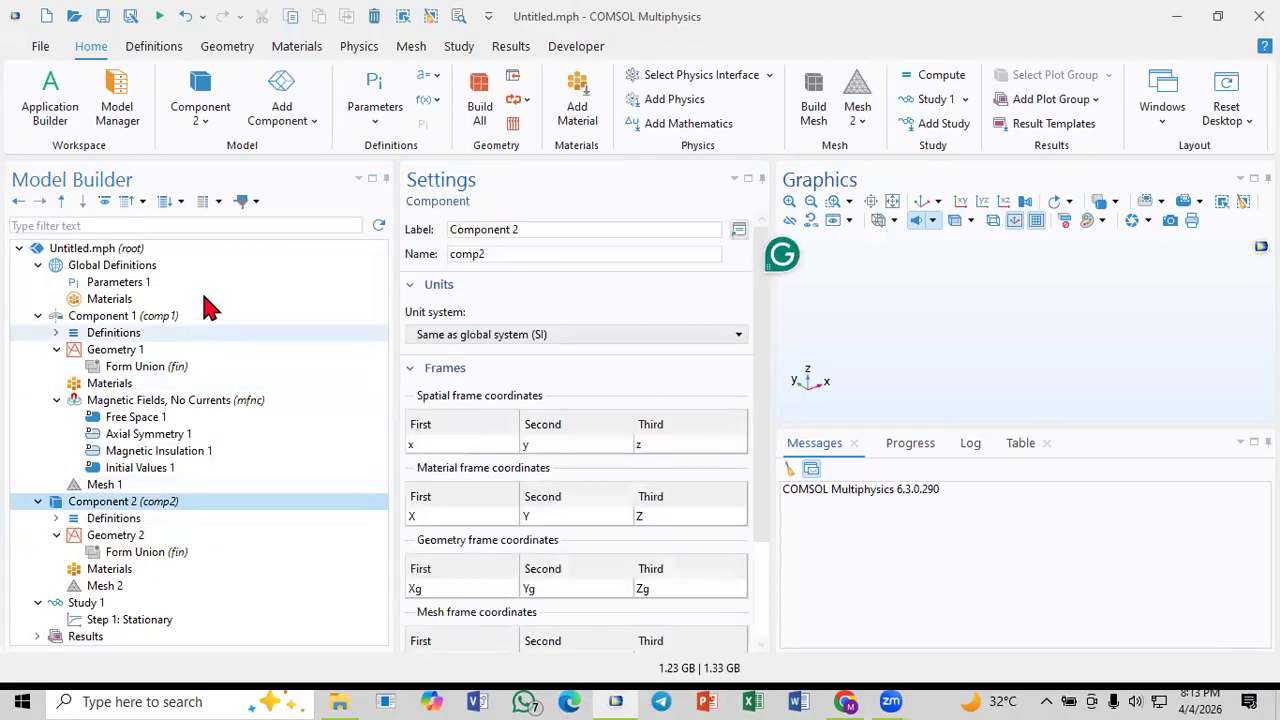
# Step: Compare the Global Definitions node with Component 1 and Component 2 in the model tree
pyautogui.click(118, 268)
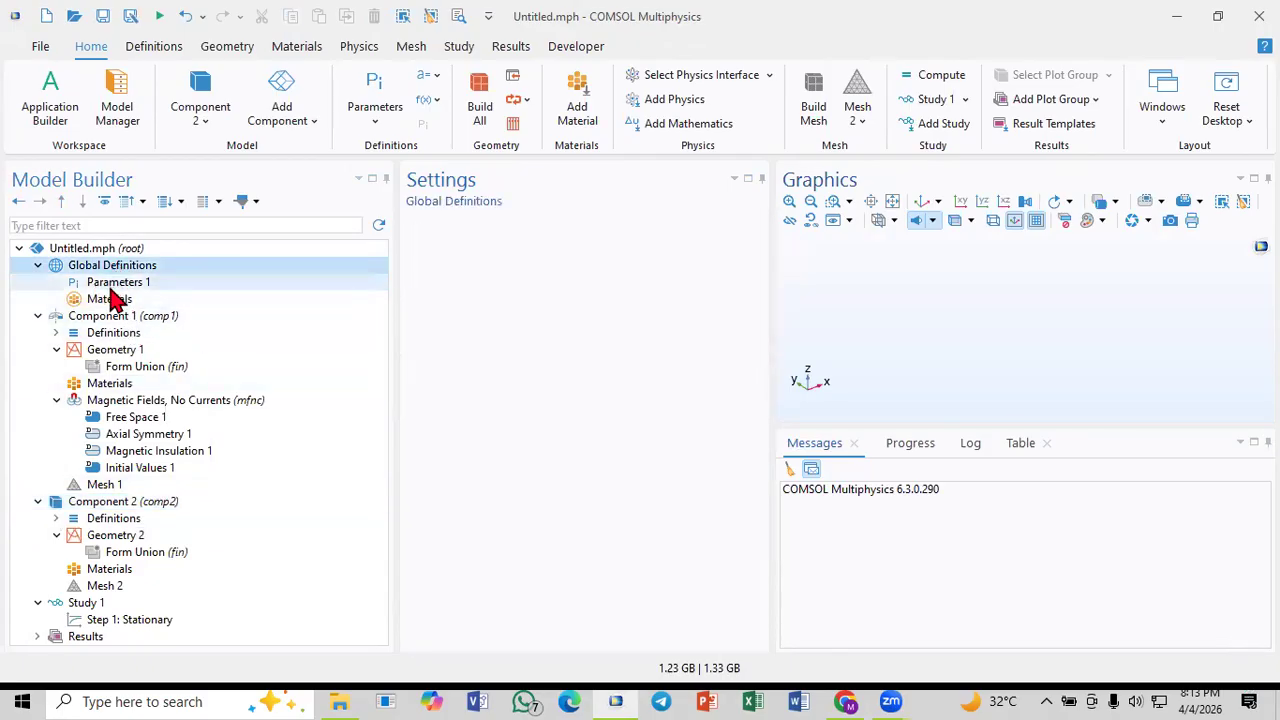
pyautogui.click(113, 320)
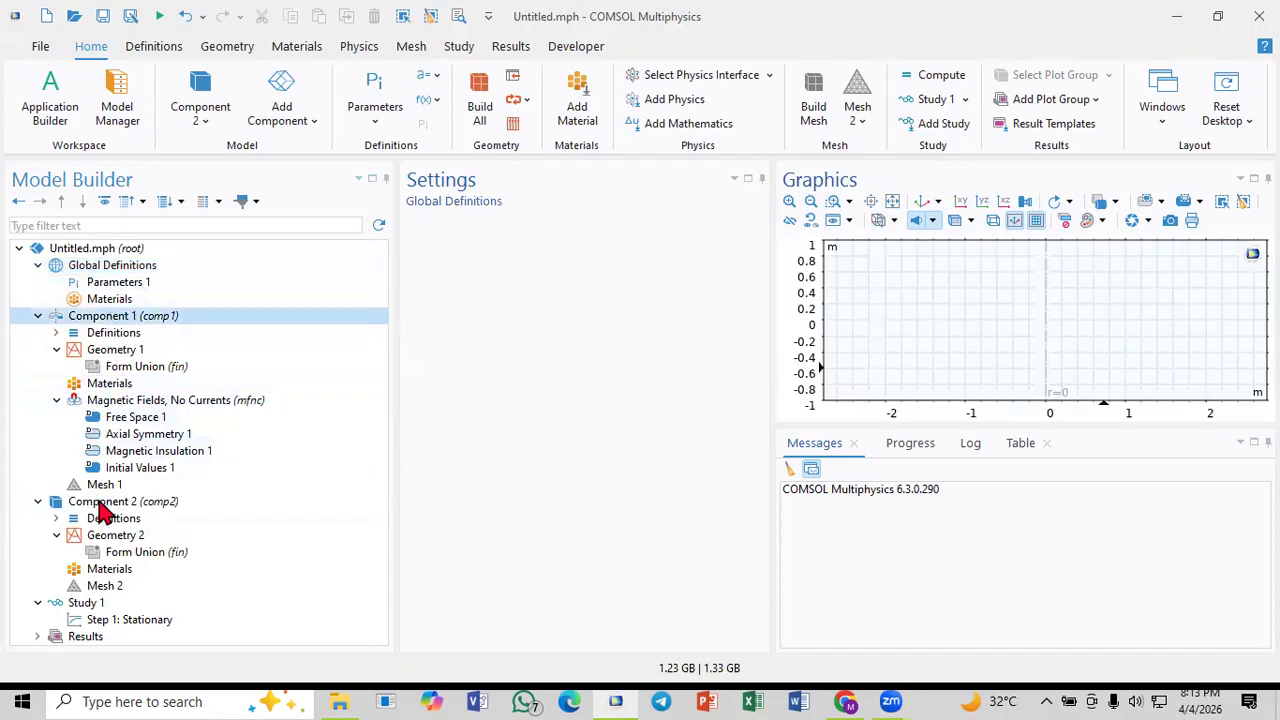
pyautogui.click(103, 505)
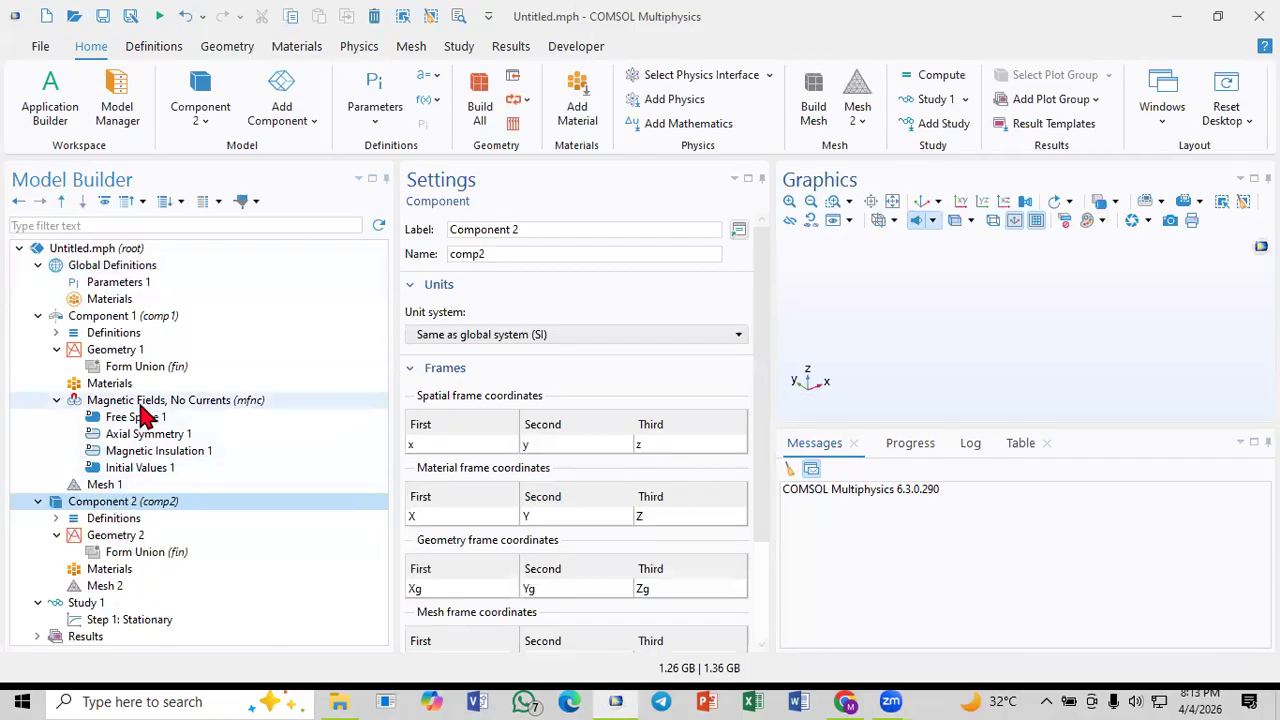
# Step: Show the Parameters 1 table under Global Definitions and name the first parameter a
pyautogui.click(100, 287)
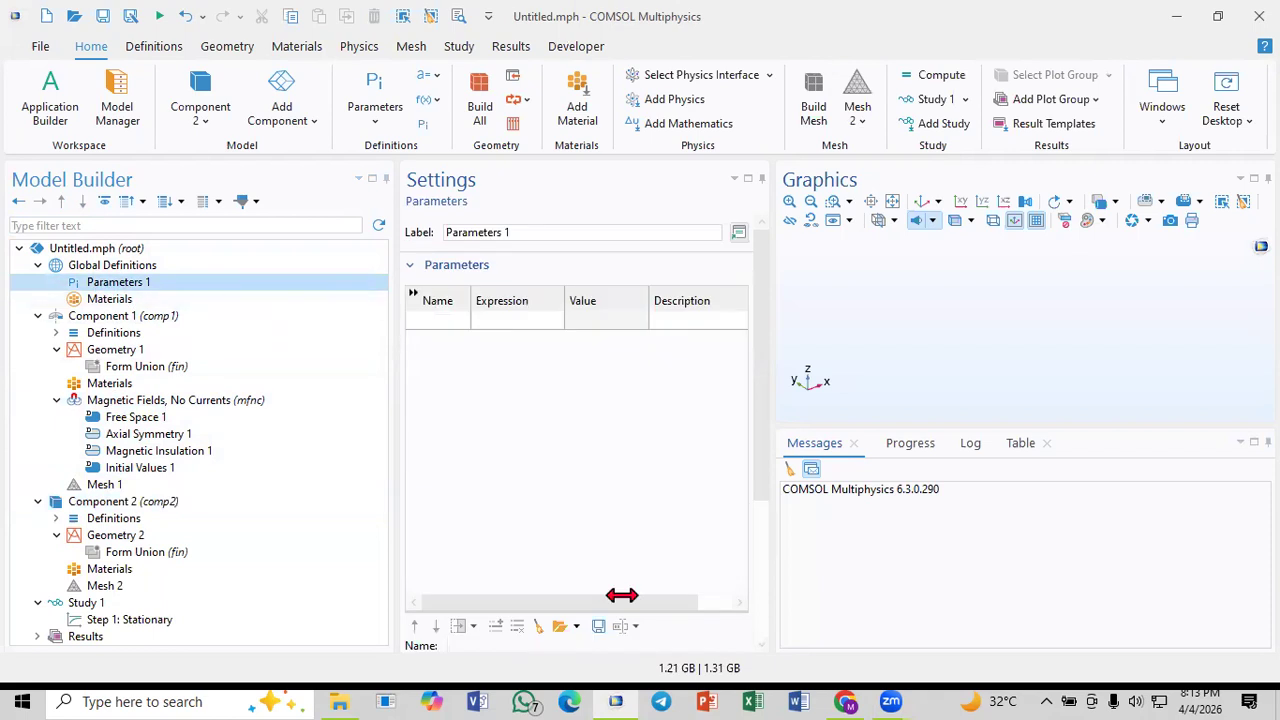
pyautogui.click(425, 330)
pyautogui.click(425, 325)
pyautogui.click(428, 325)
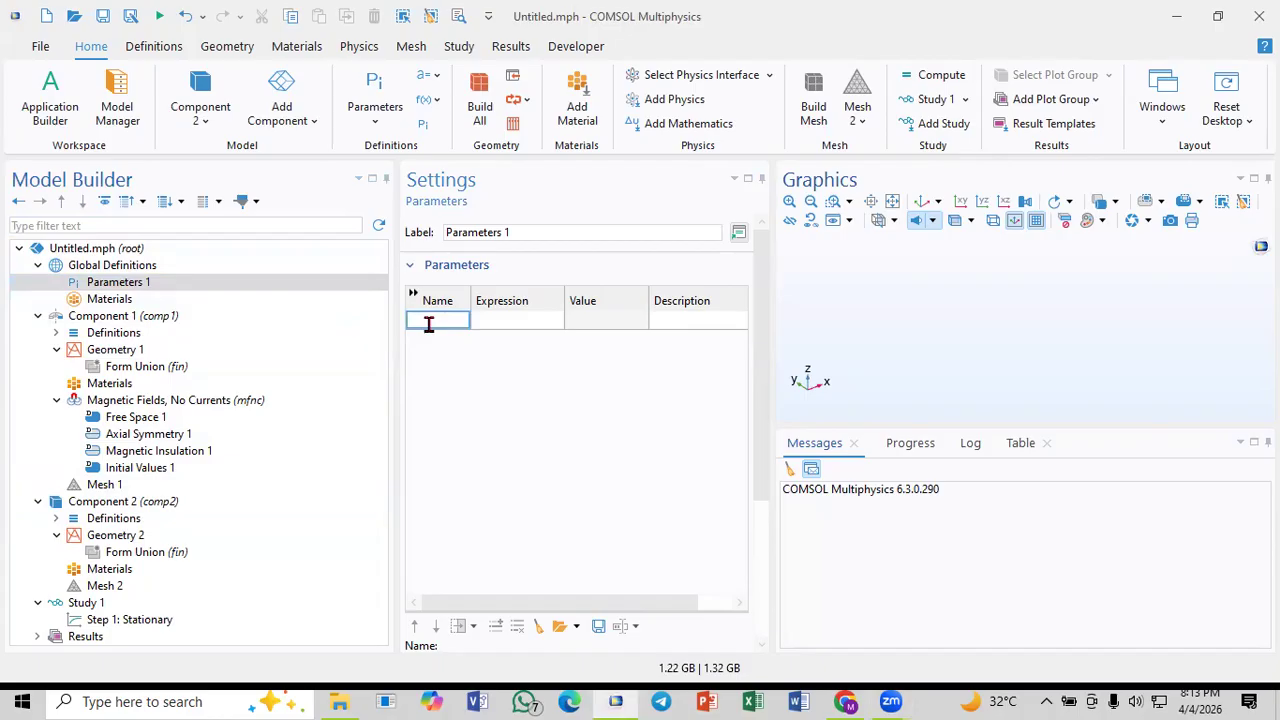
pyautogui.write('x')
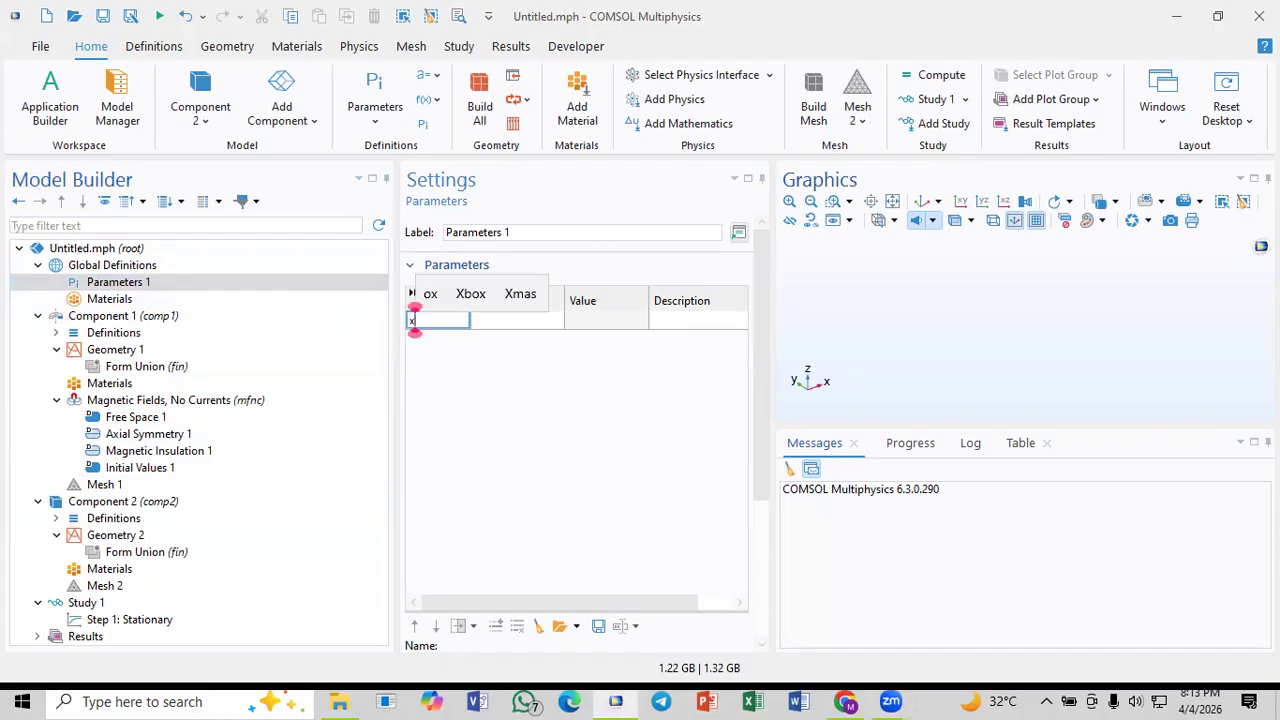
pyautogui.click(535, 325)
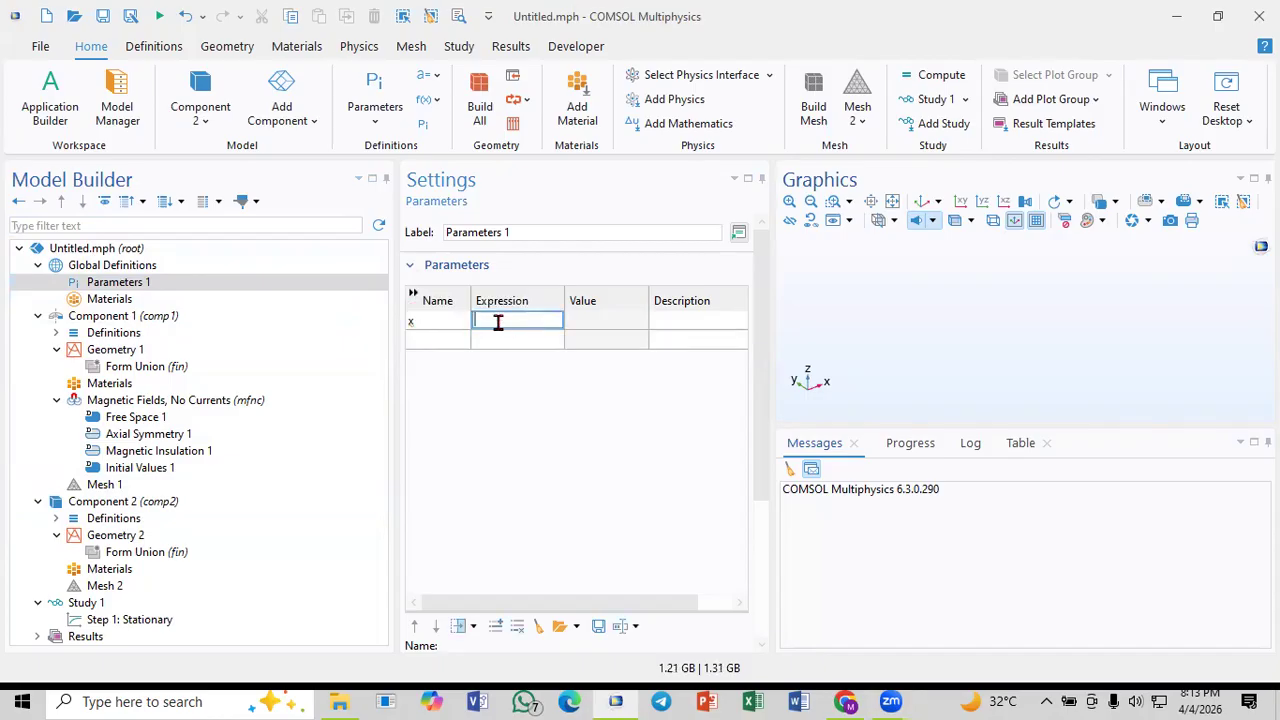
pyautogui.click(438, 320)
pyautogui.write('a')
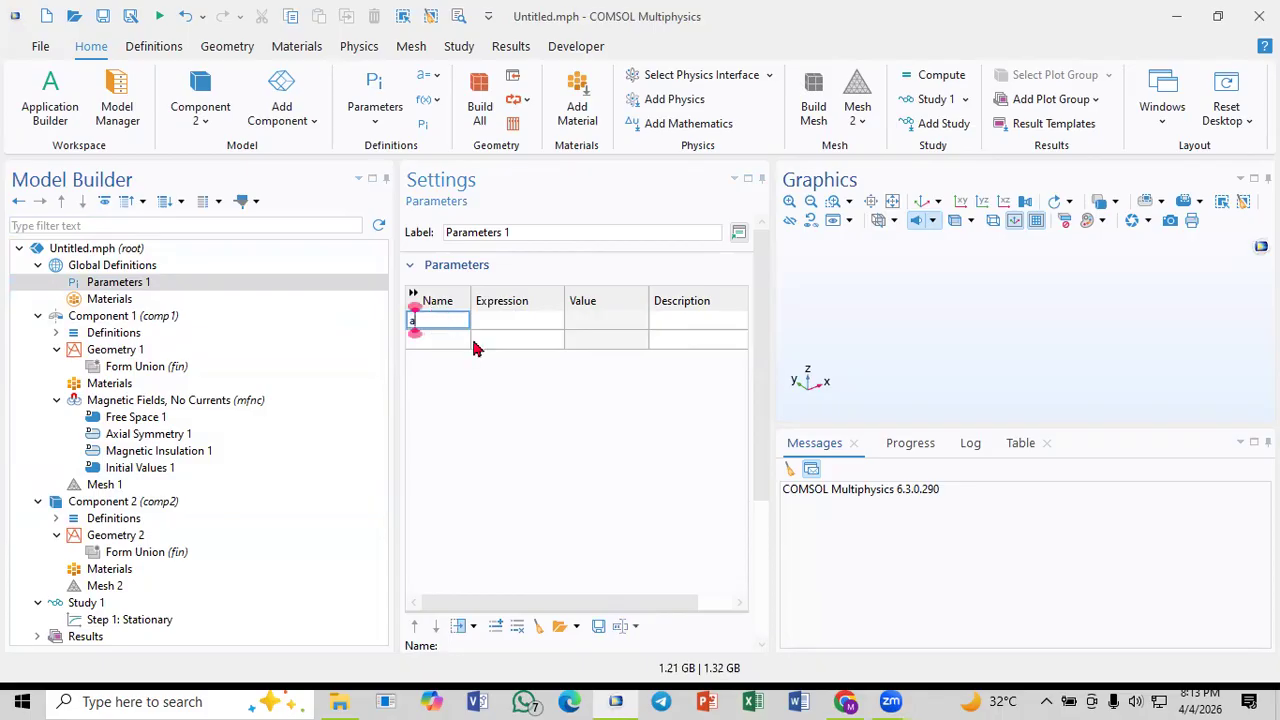
# Step: Set the expression of global parameter a to 12[nm] and check its evaluated value
pyautogui.click(503, 320)
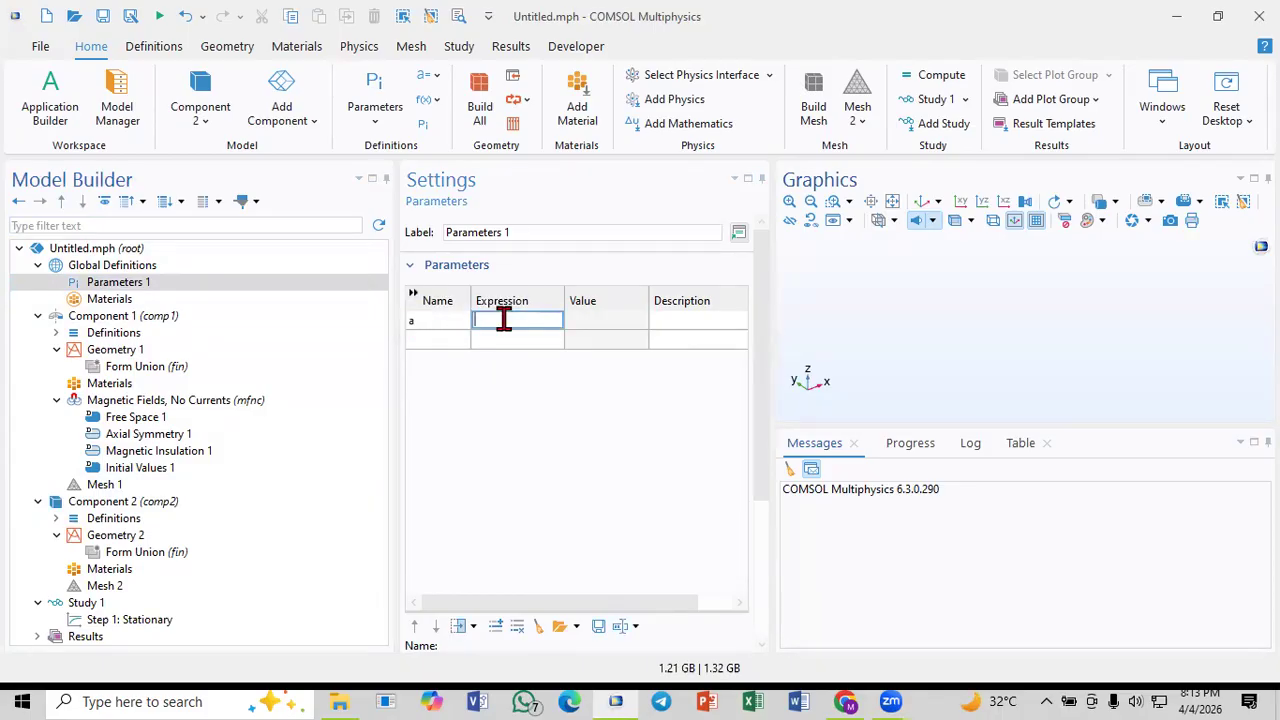
pyautogui.write('12[nm')
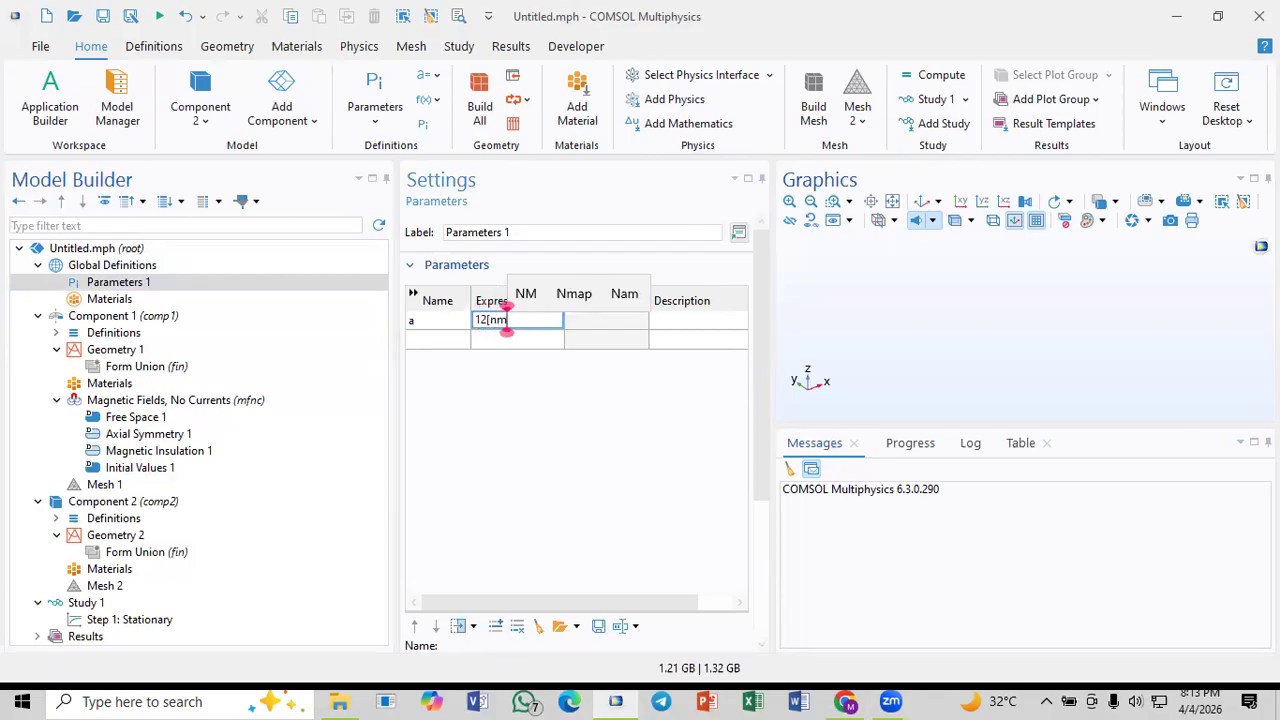
pyautogui.write(']')
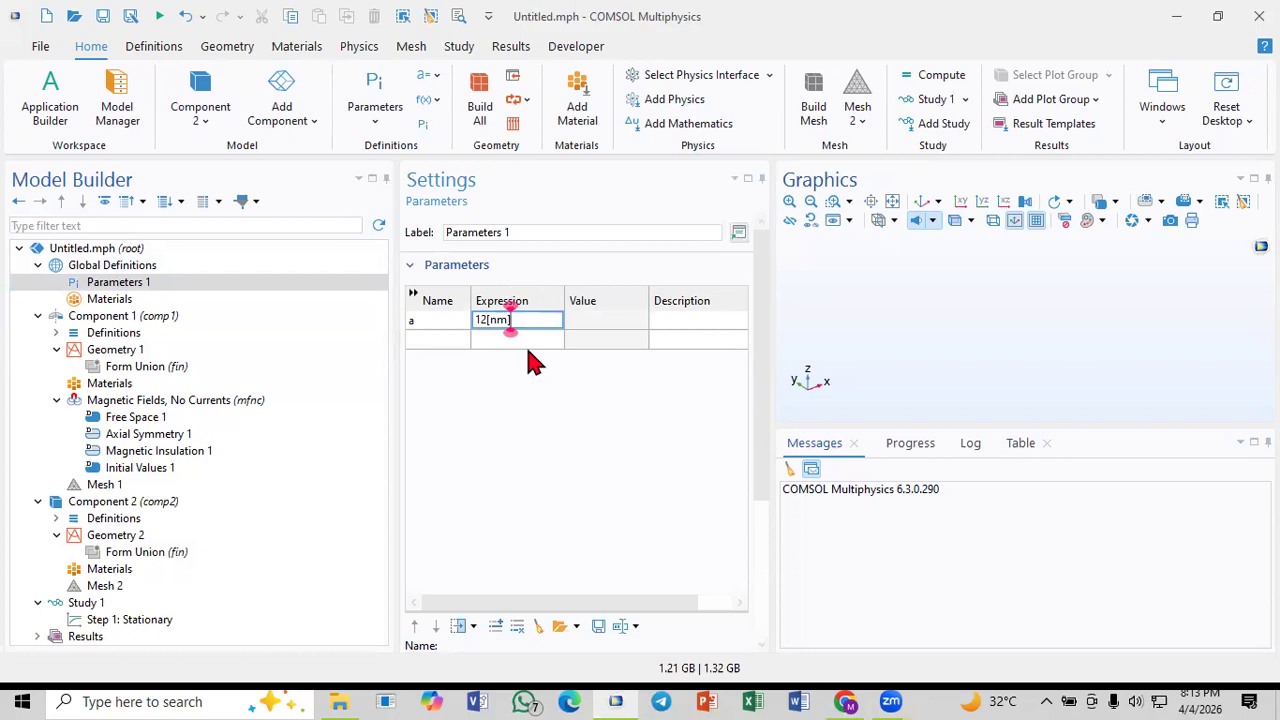
pyautogui.click(497, 340)
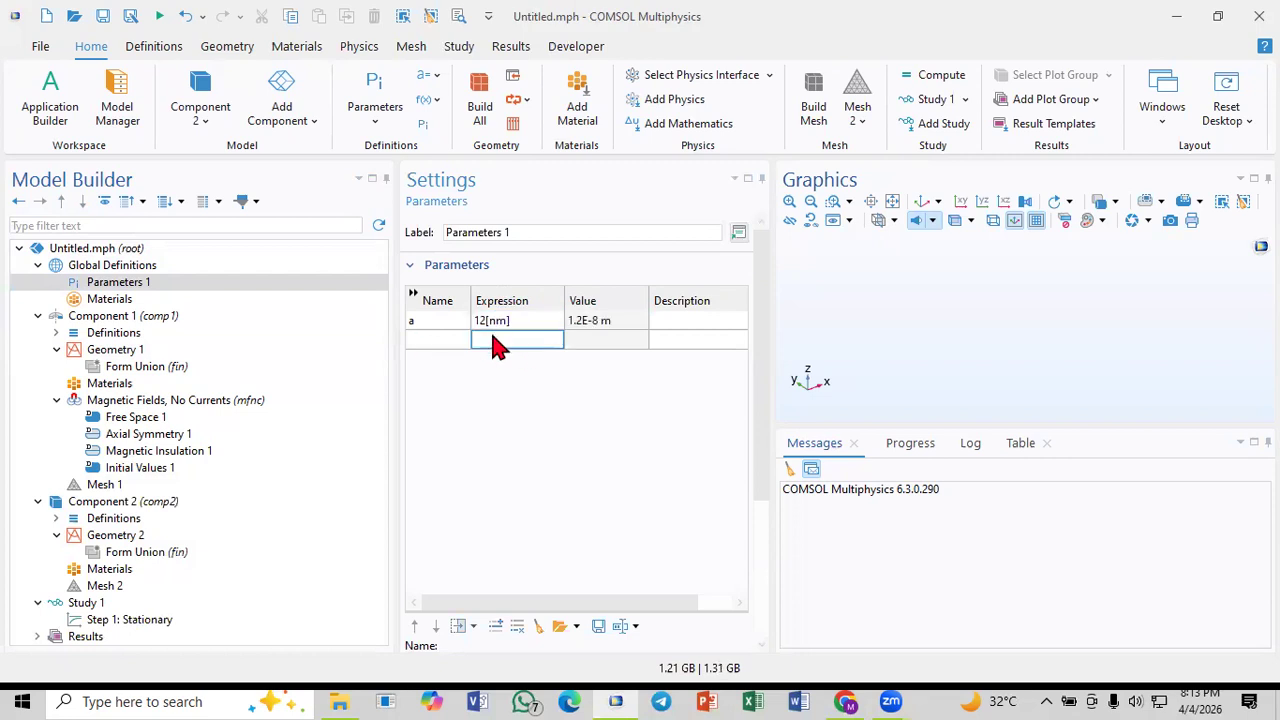
pyautogui.click(580, 322)
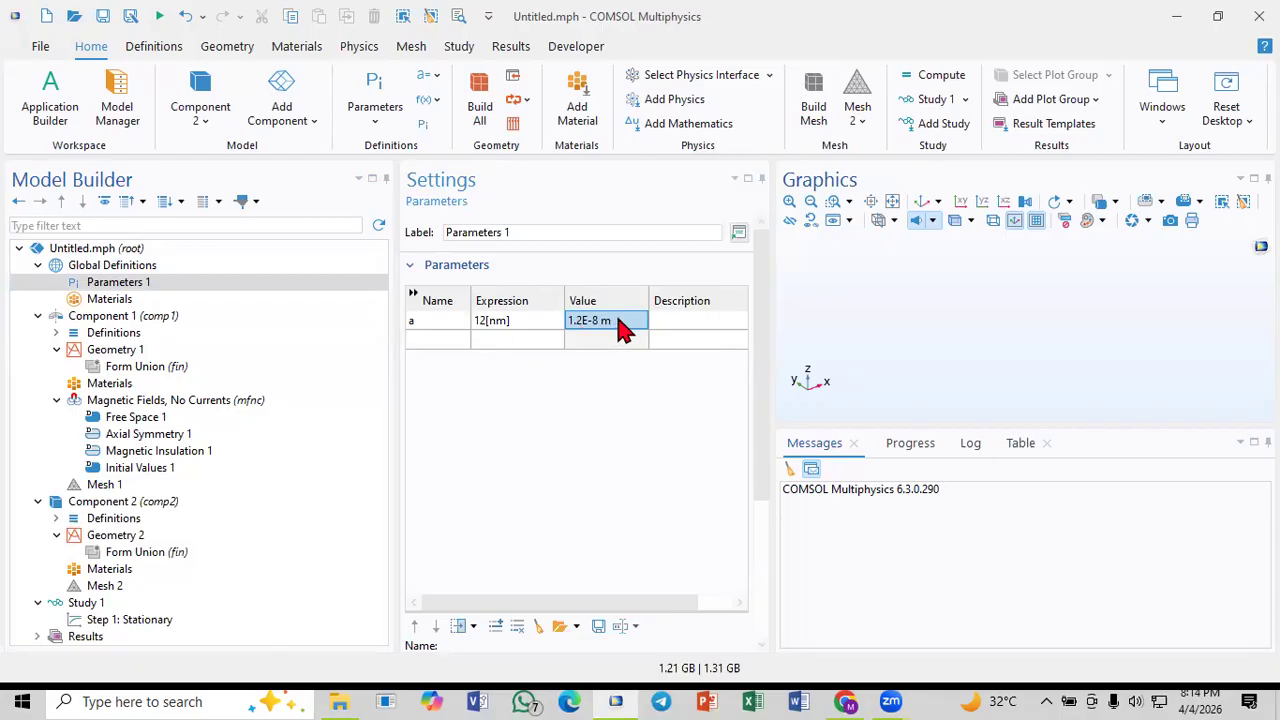
# Step: Enter "leangth" as the description of global parameter a
pyautogui.click(680, 325)
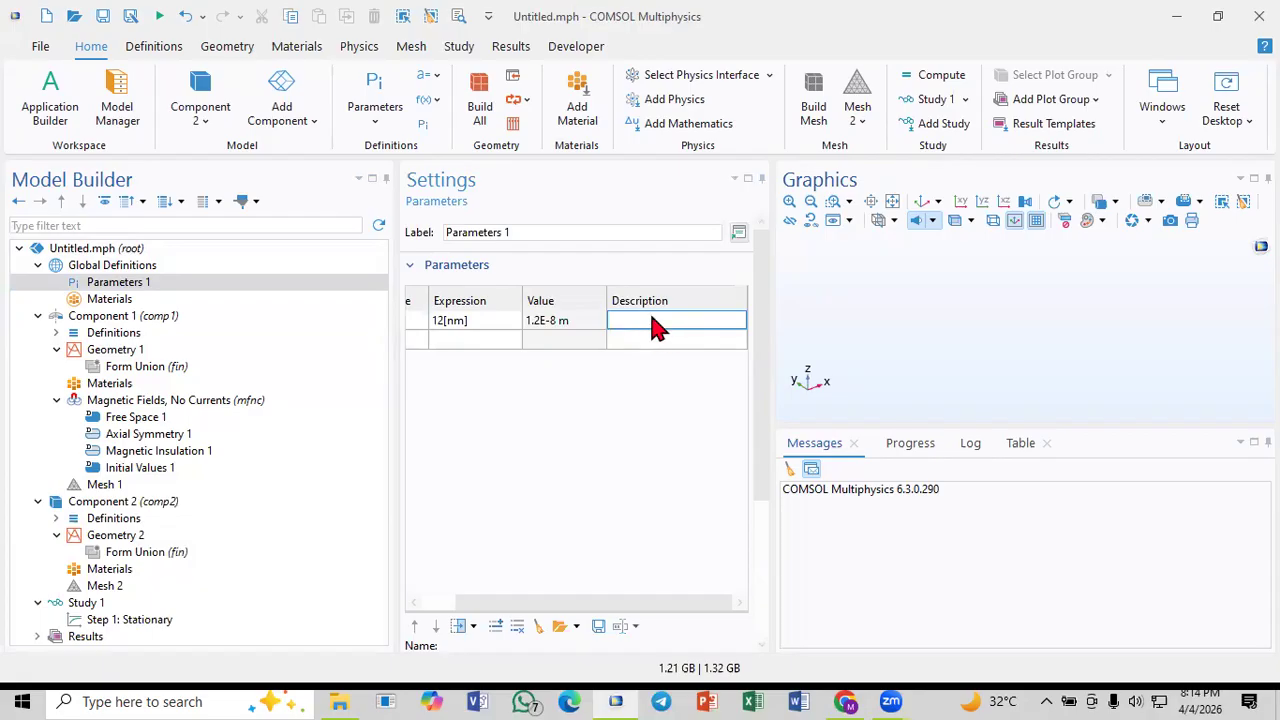
pyautogui.write('lean')
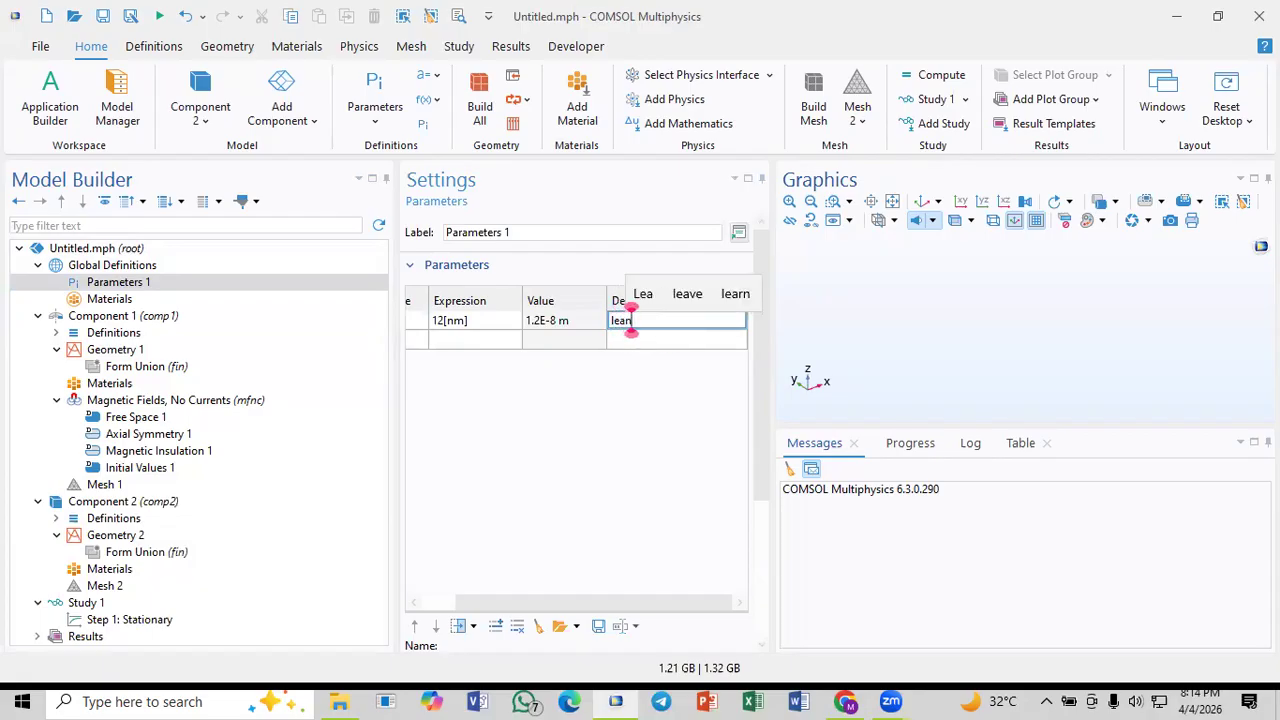
pyautogui.write('gth of')
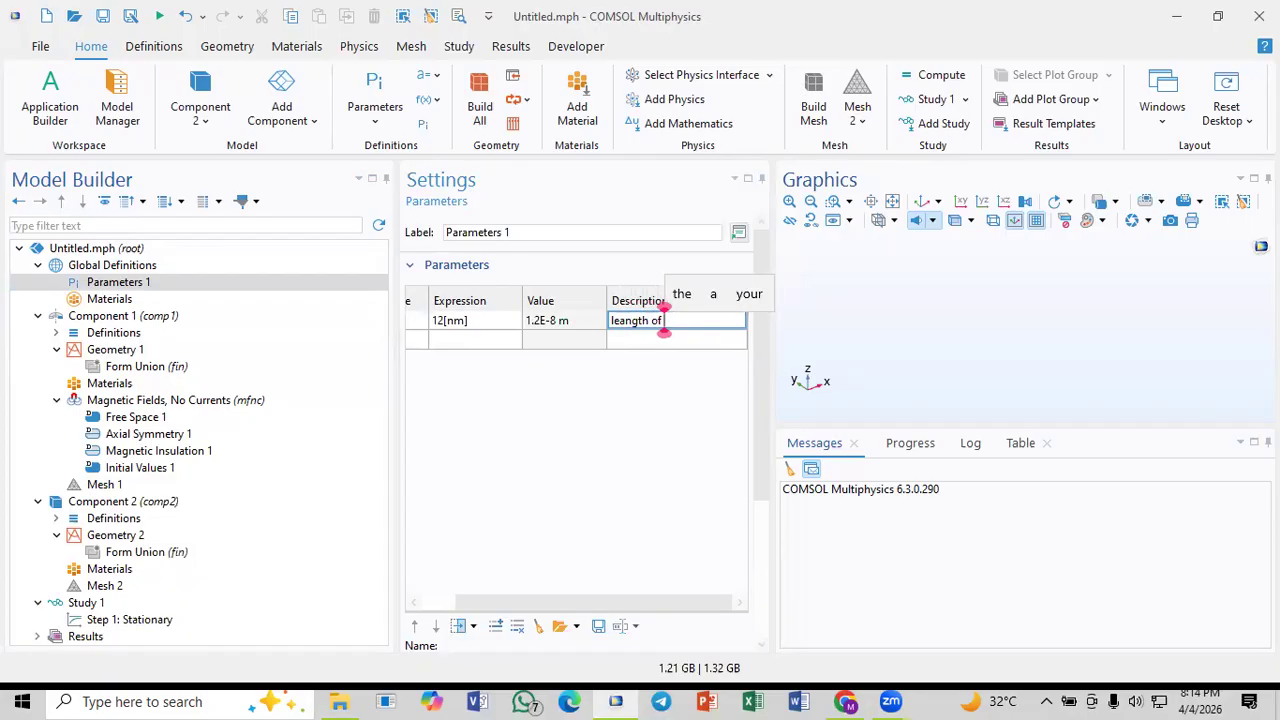
pyautogui.press('BackSpace')
pyautogui.press('BackSpace')
pyautogui.press('BackSpace')
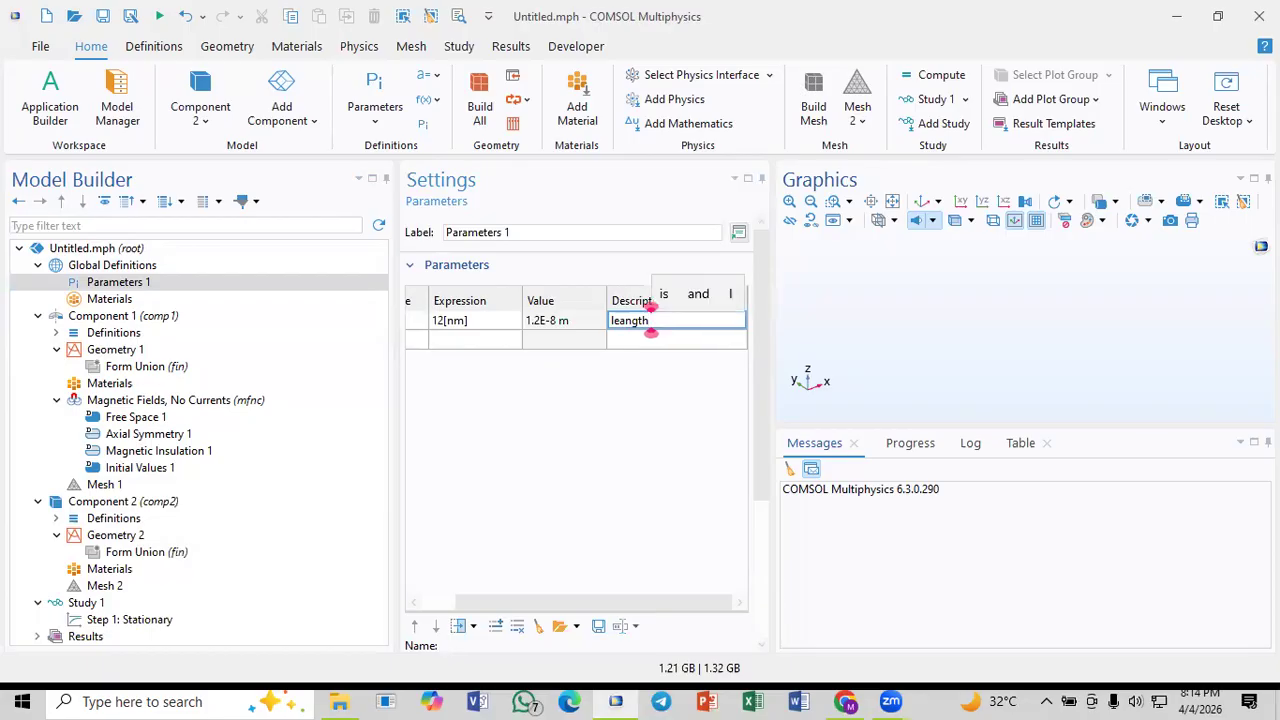
pyautogui.click(418, 321)
pyautogui.click(455, 344)
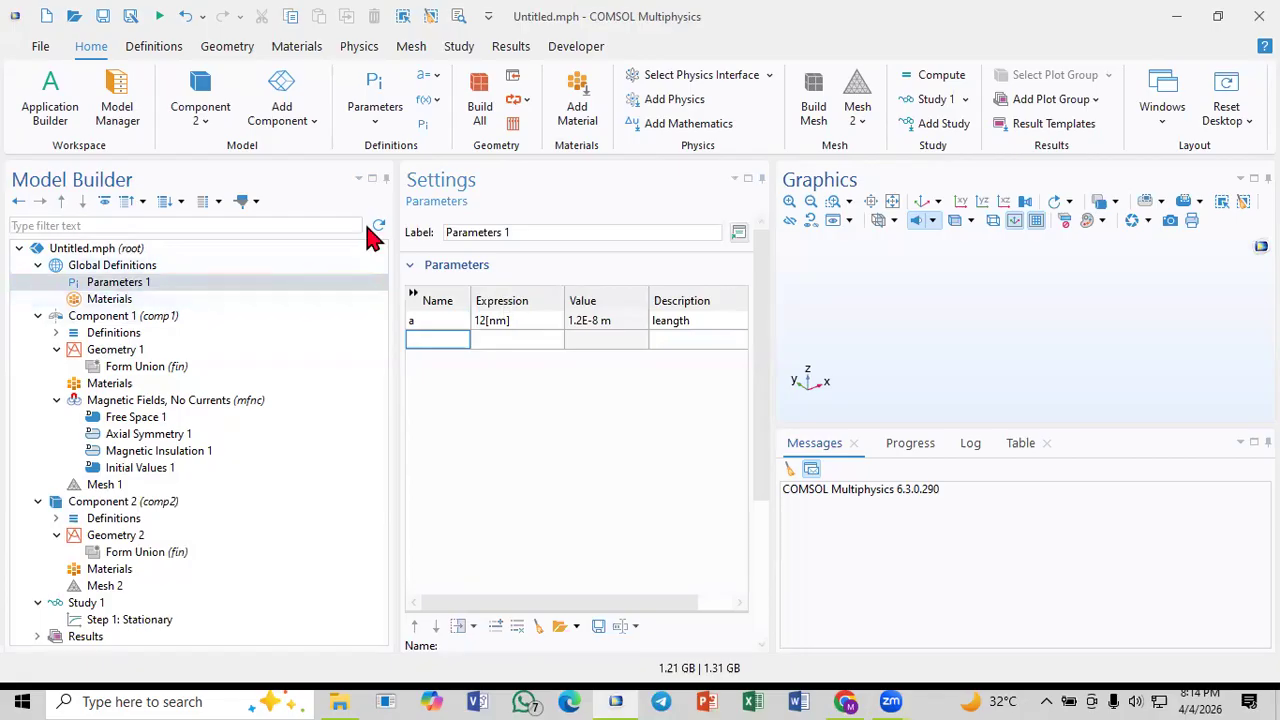
# Step: Look through what can be added under Global Definitions, including Variables, Functions and Geometry Parts, without adding anything
pyautogui.click(124, 268)
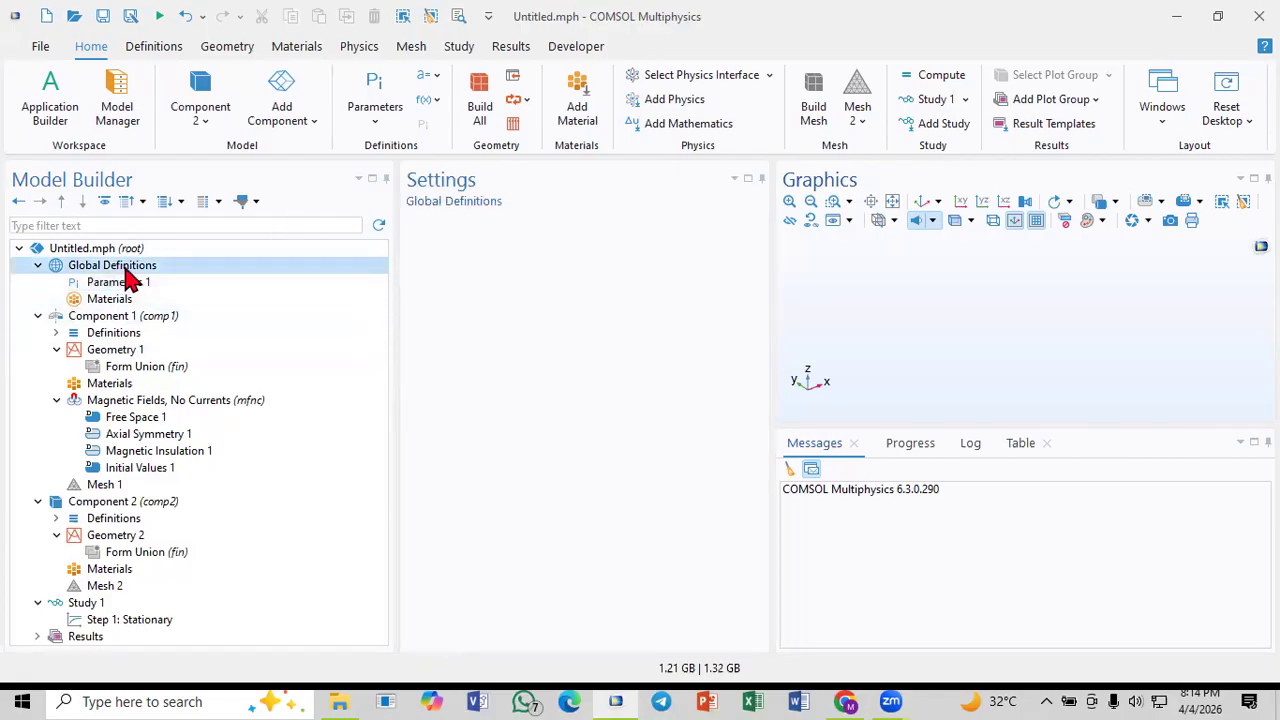
pyautogui.rightClick(125, 268)
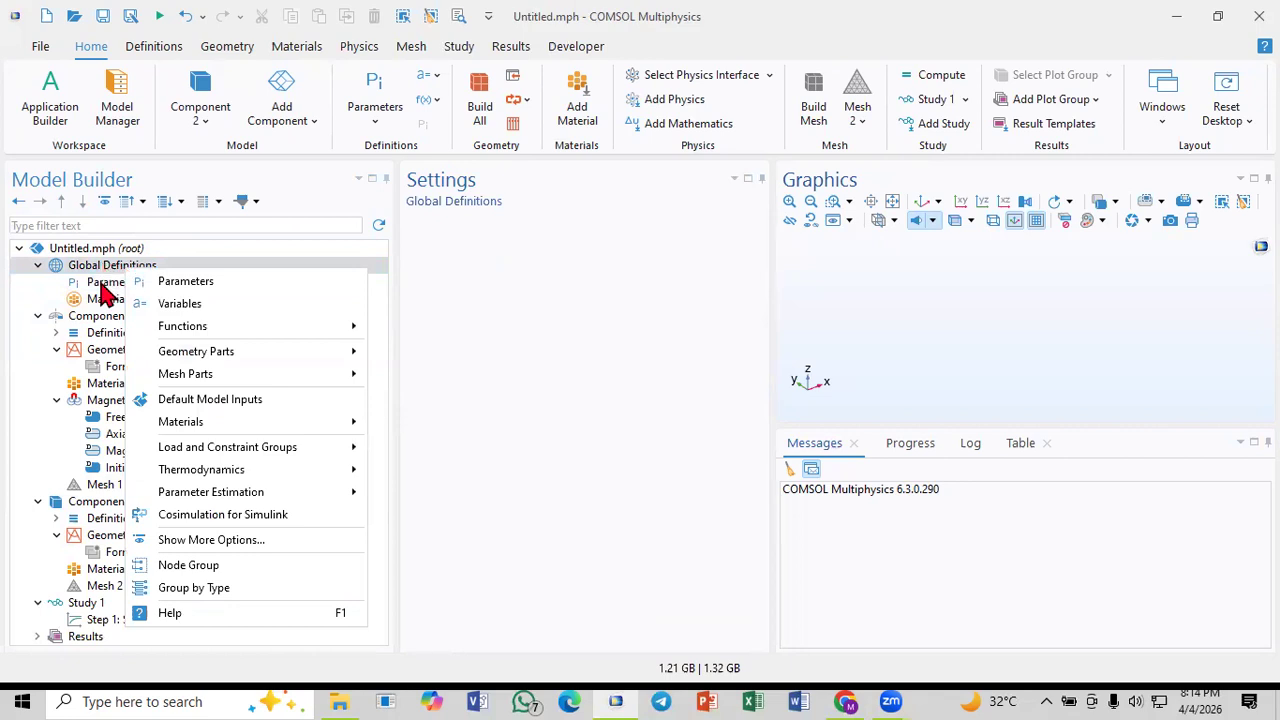
pyautogui.click(102, 267)
pyautogui.rightClick(104, 266)
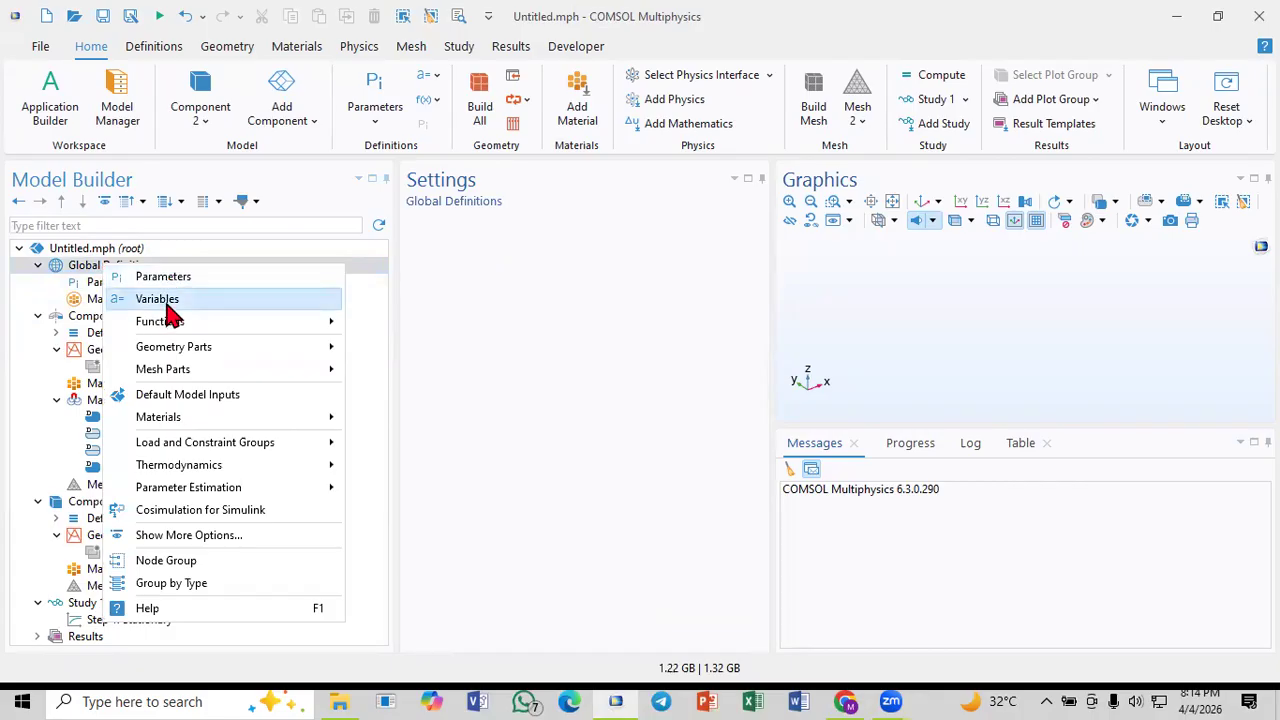
pyautogui.moveTo(197, 334)
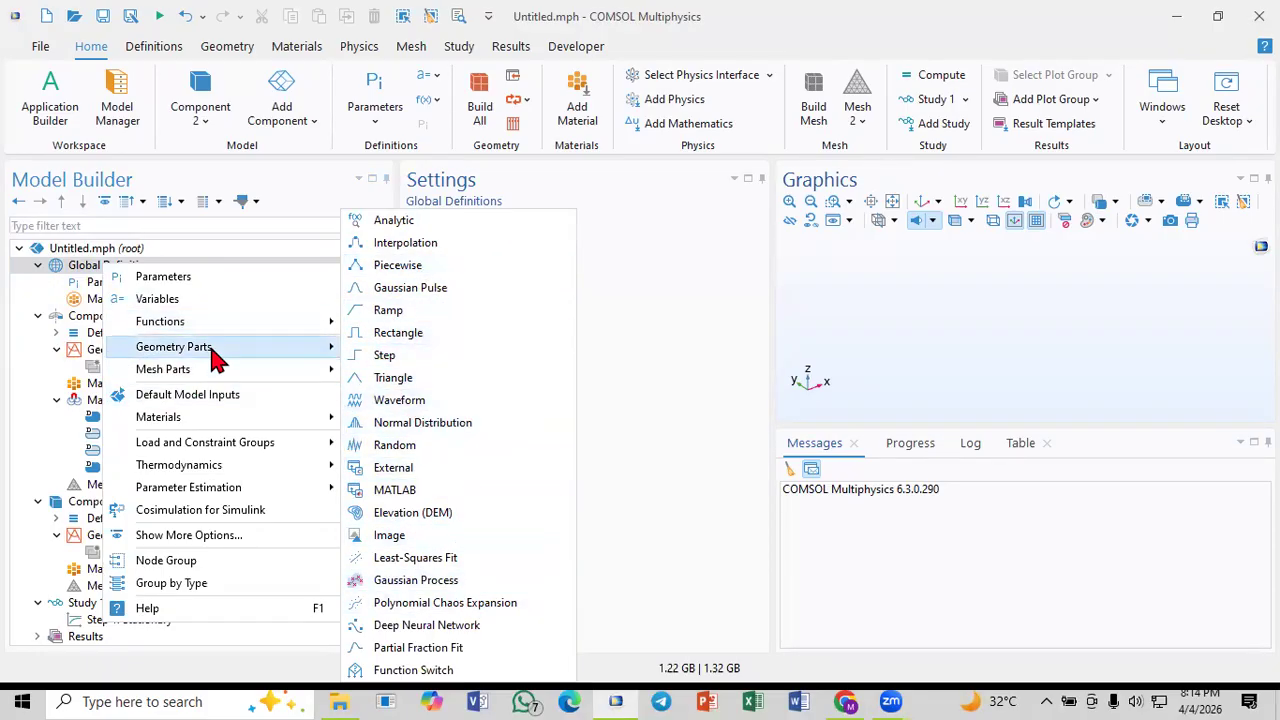
pyautogui.moveTo(224, 358)
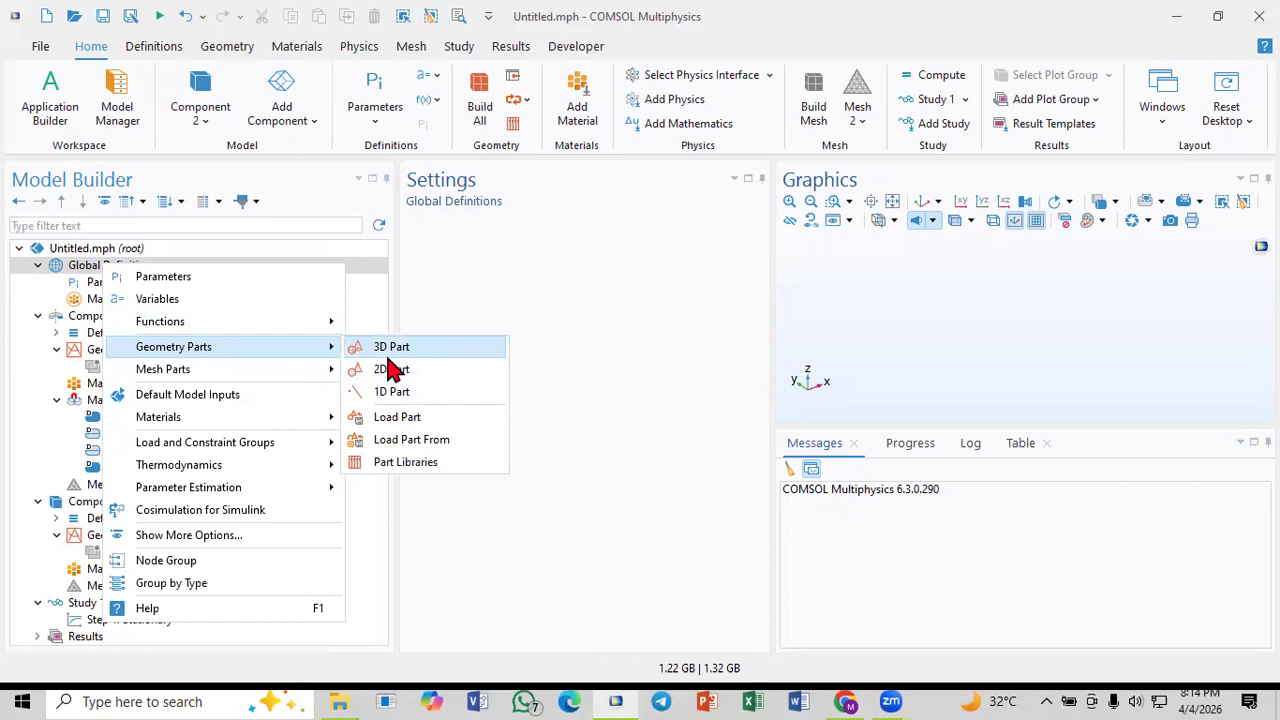
pyautogui.moveTo(269, 375)
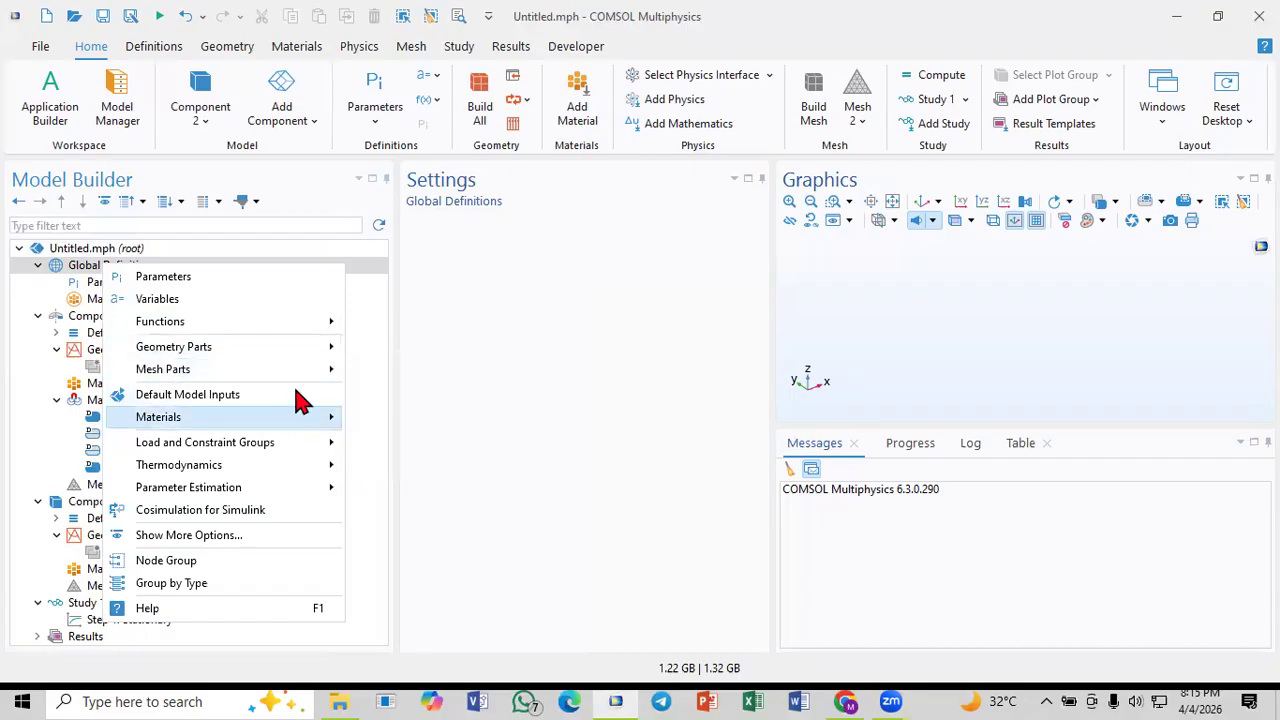
pyautogui.click(502, 360)
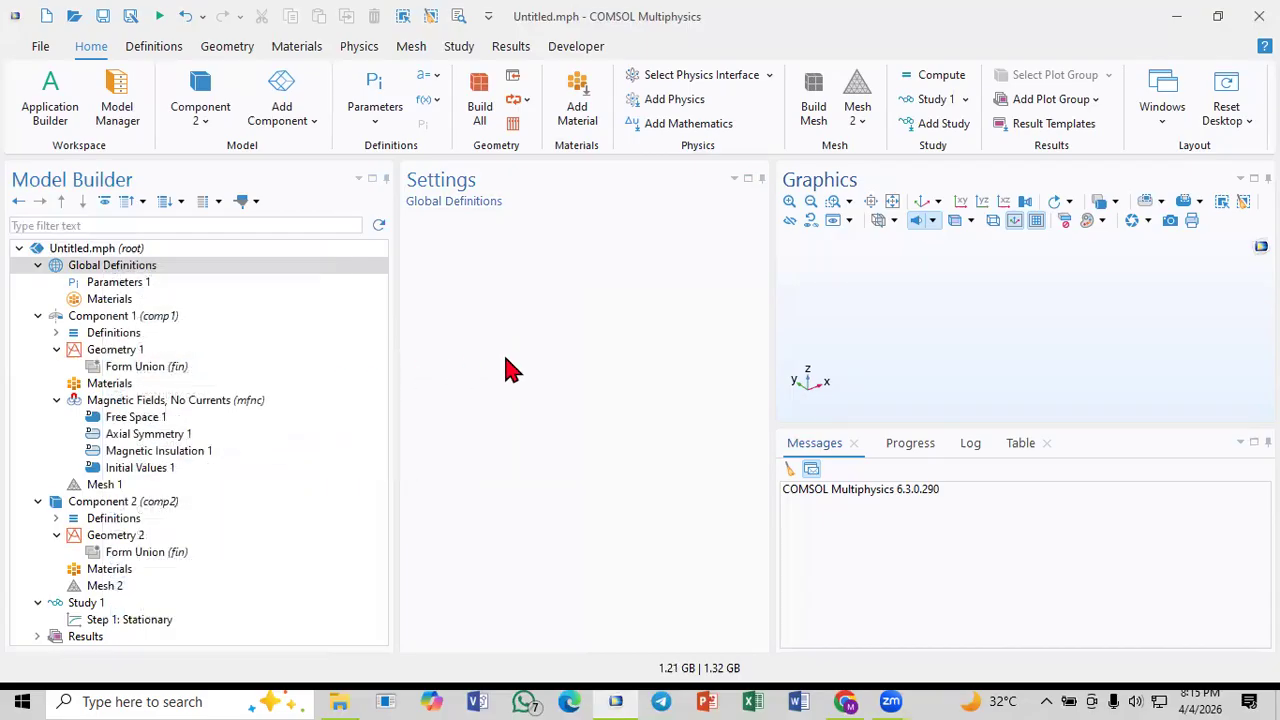
# Step: Review the material options available for the global Materials node, such as Blank Material, without adding a material
pyautogui.click(110, 303)
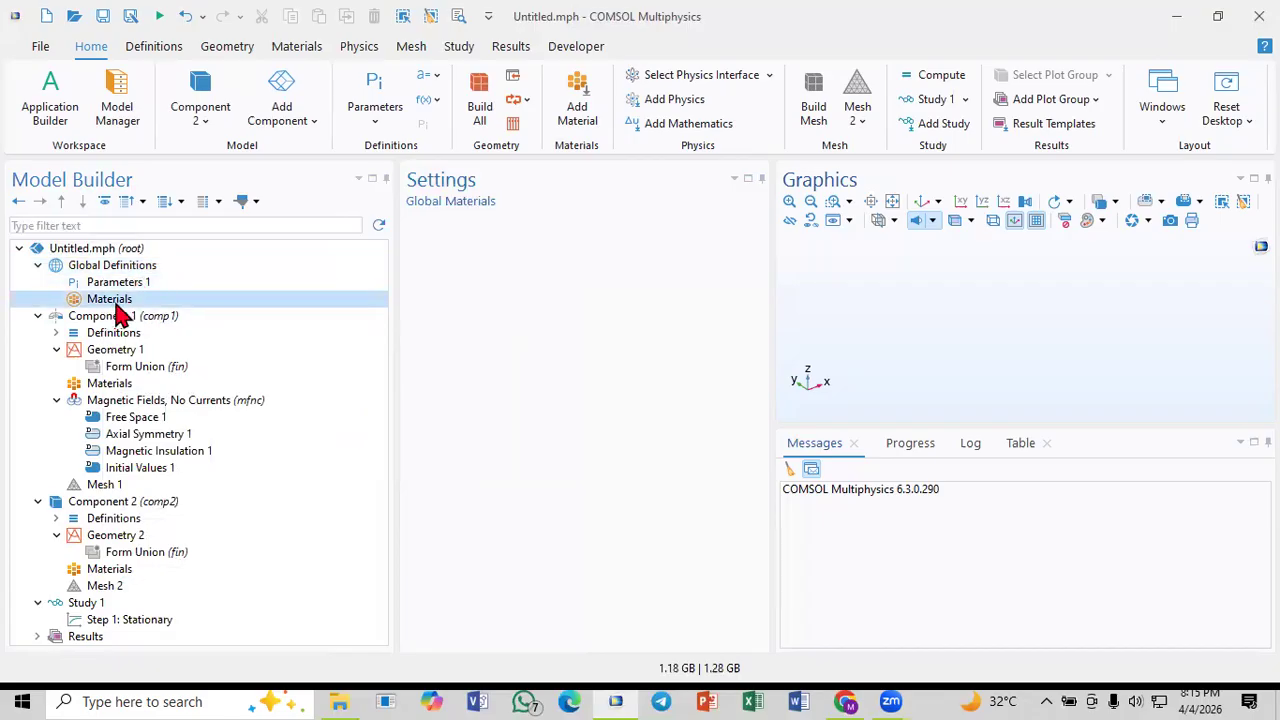
pyautogui.rightClick(114, 308)
pyautogui.press('Escape')
pyautogui.rightClick(108, 306)
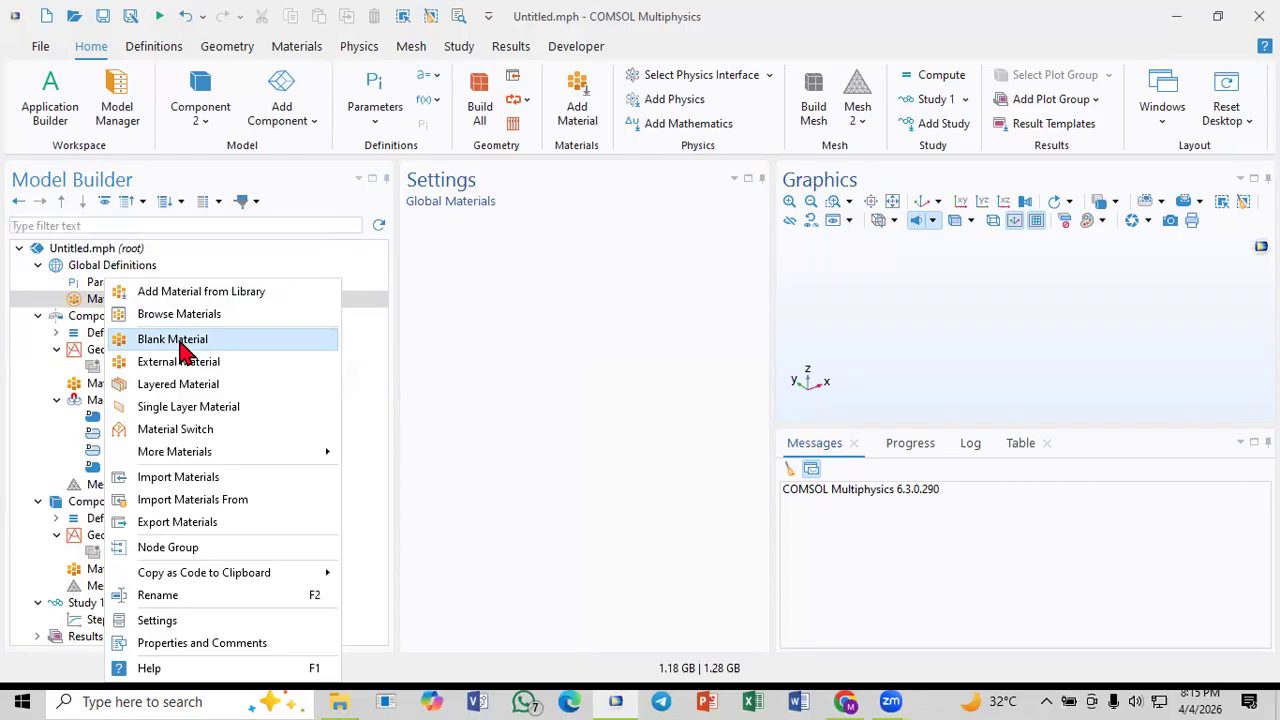
pyautogui.click(528, 386)
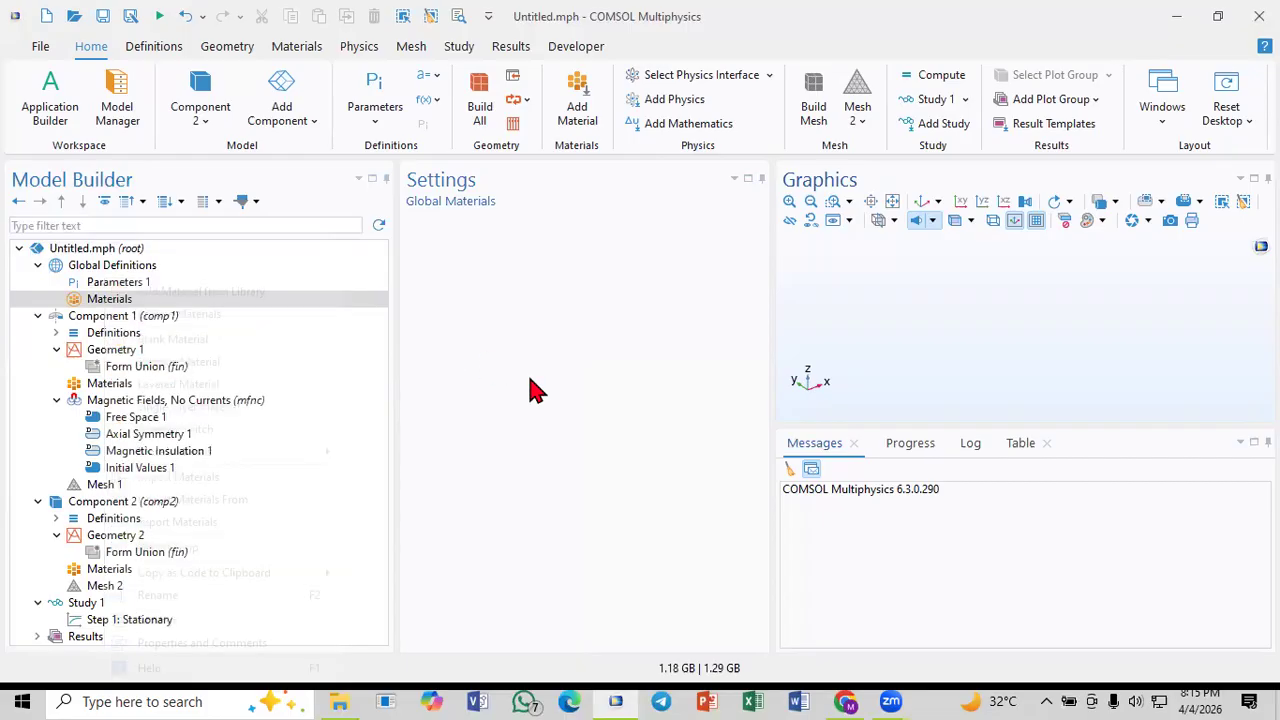
pyautogui.click(108, 298)
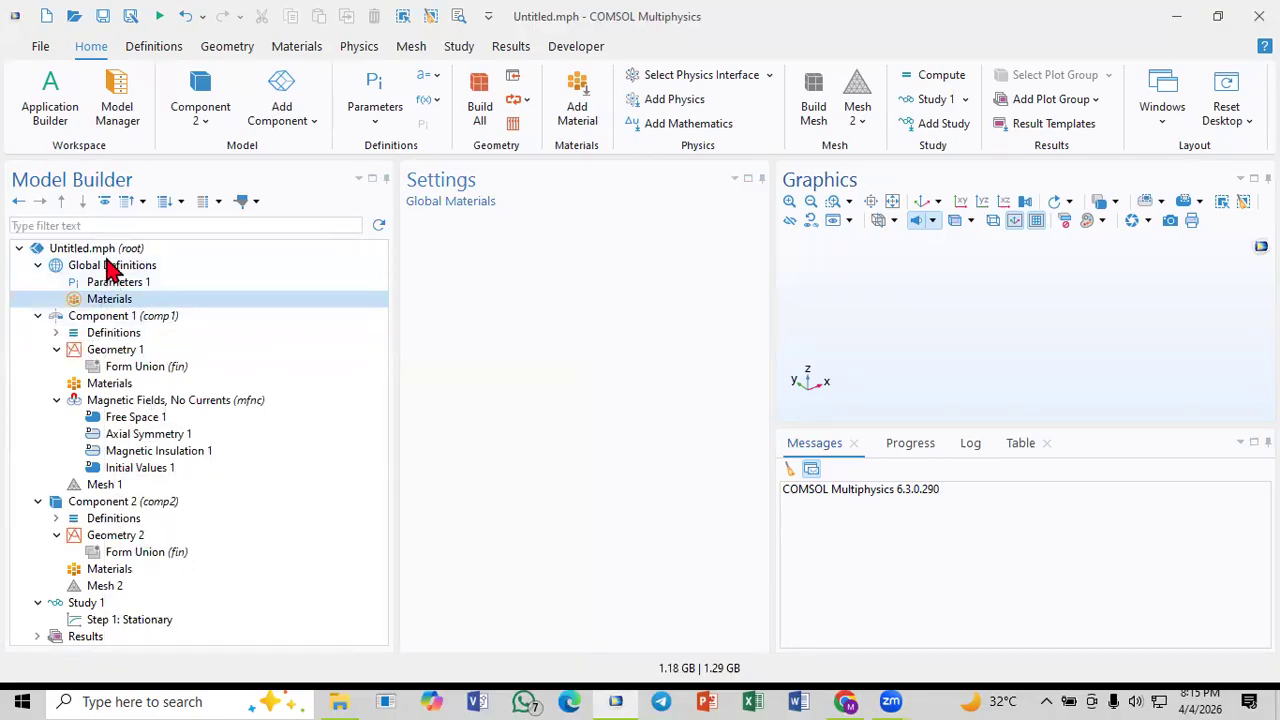
# Step: Expand the Definitions of Component 1 and view the settings of Component 1, Geometry 1 and Definitions
pyautogui.click(119, 316)
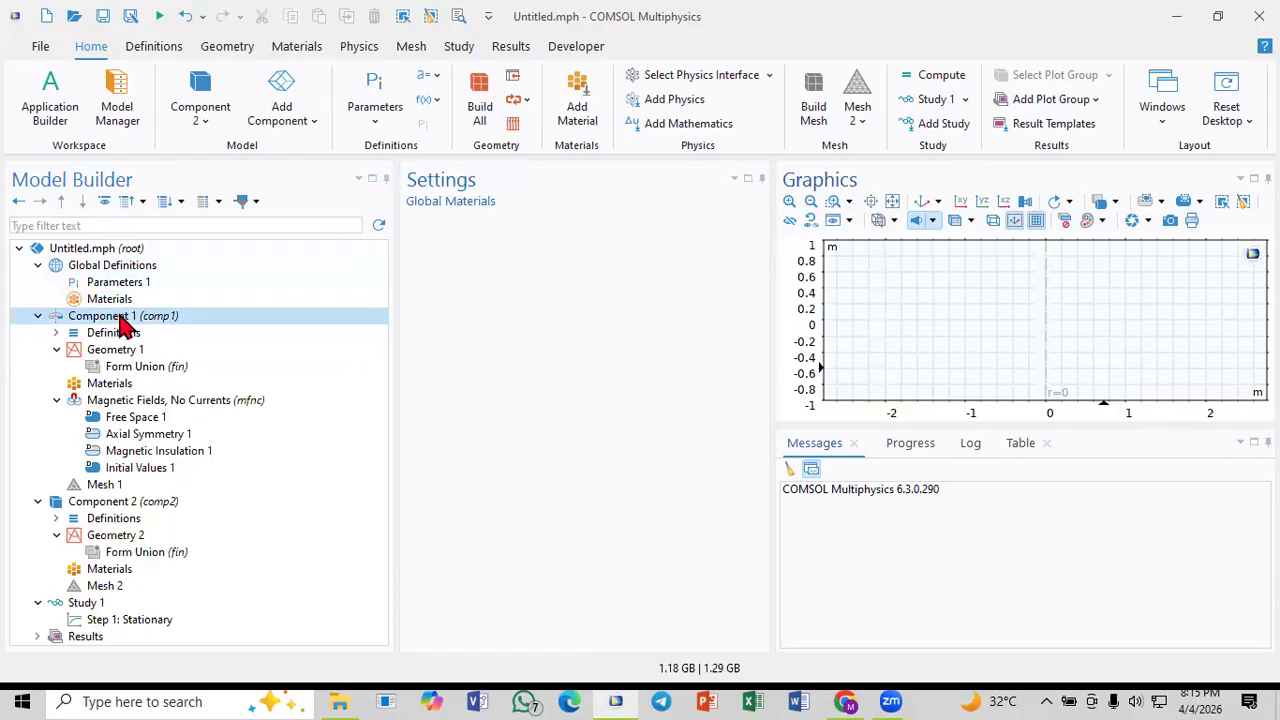
pyautogui.click(57, 333)
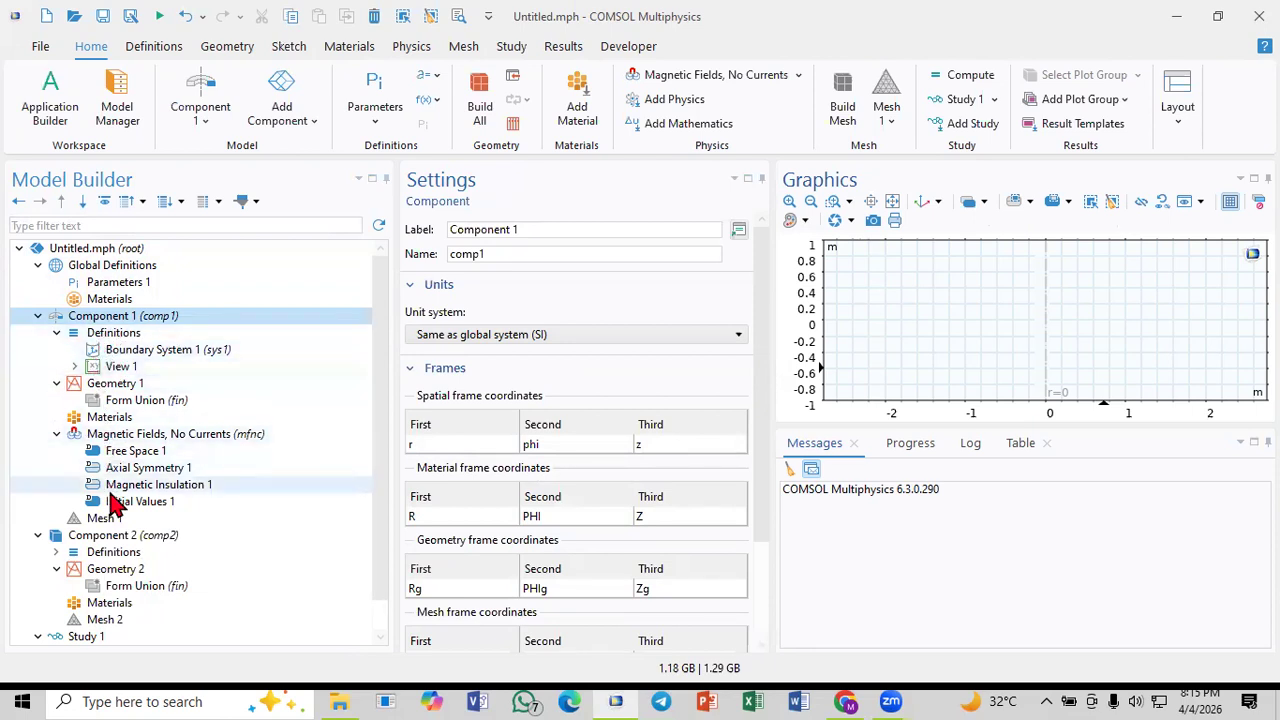
pyautogui.click(113, 386)
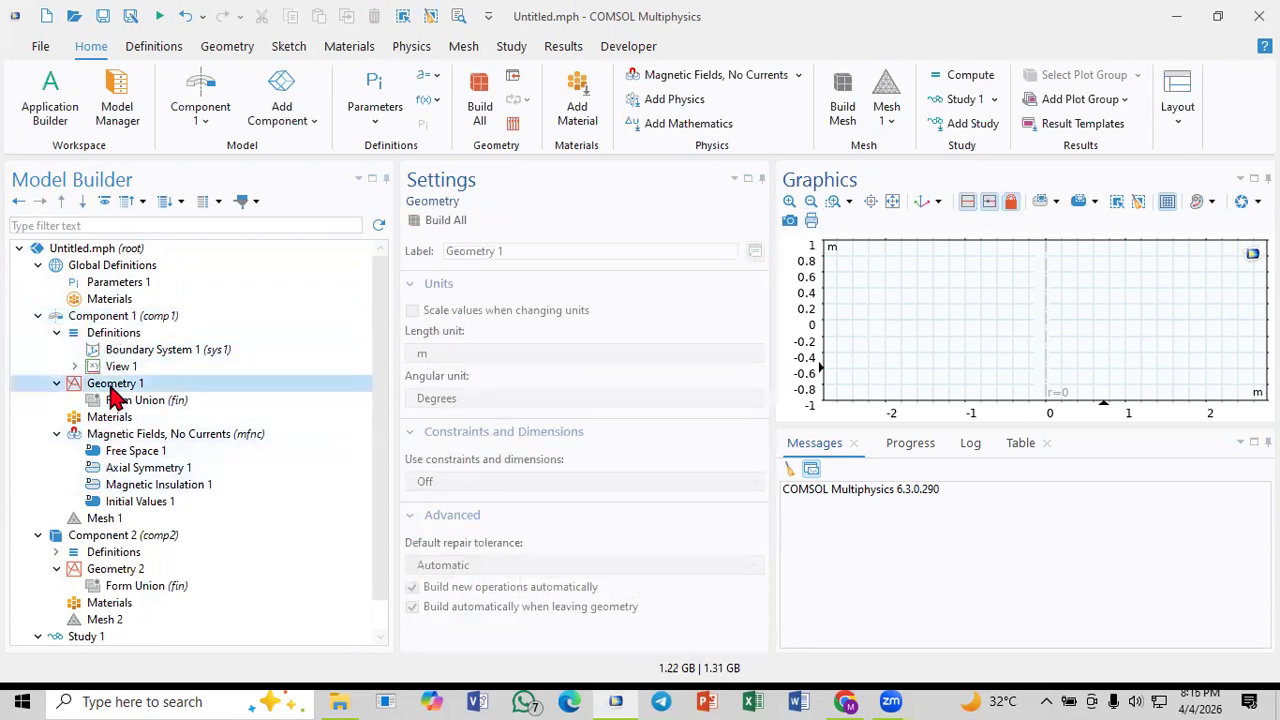
pyautogui.click(107, 335)
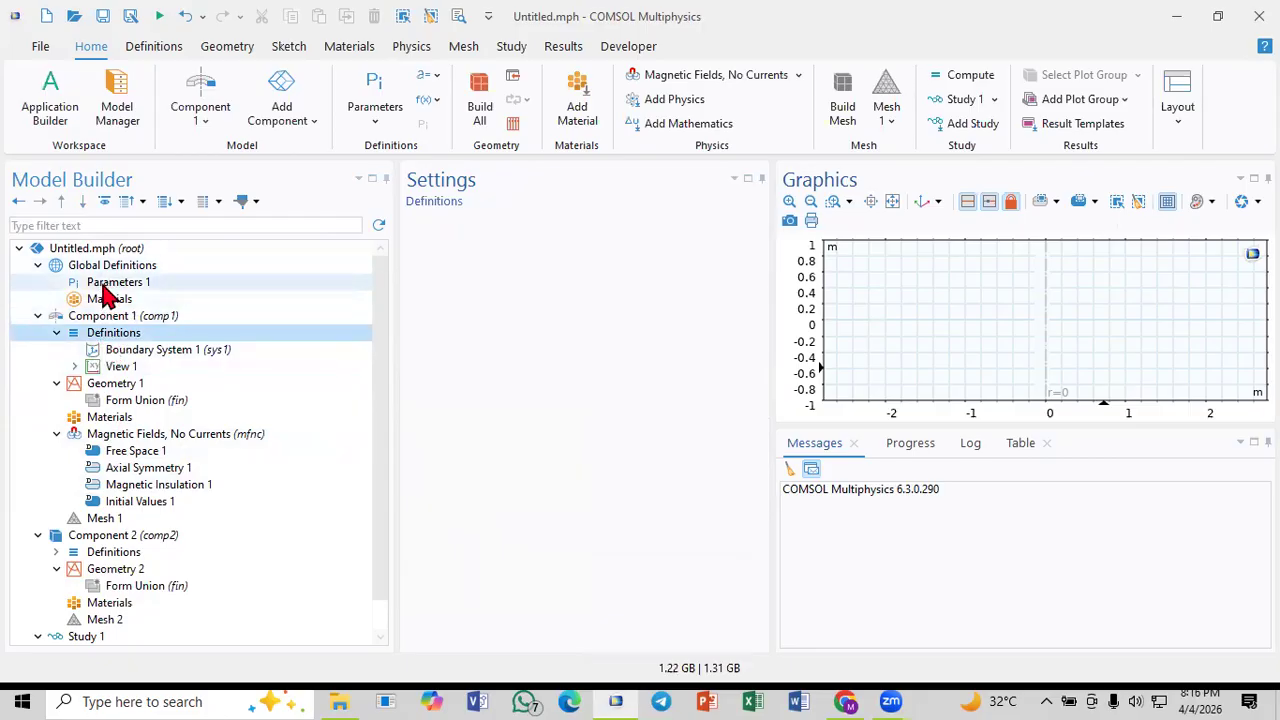
# Step: Add a Variables node to the Definitions of Component 1
pyautogui.rightClick(100, 341)
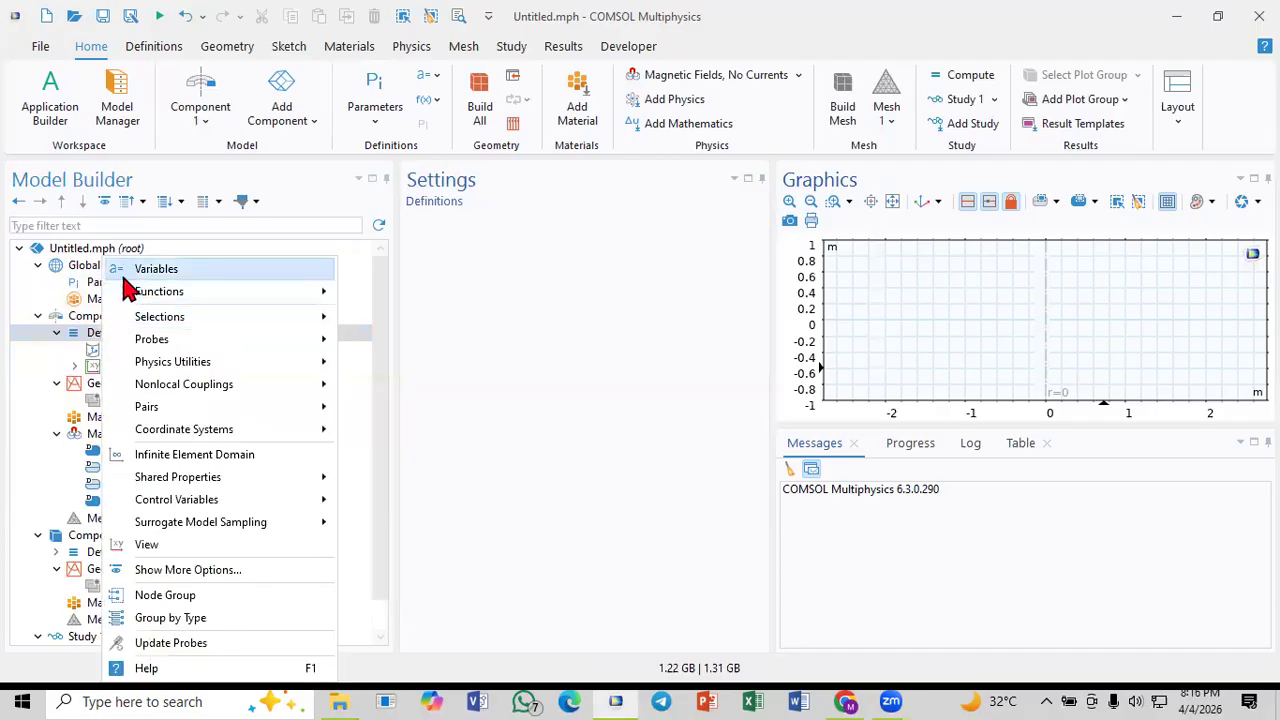
pyautogui.click(92, 340)
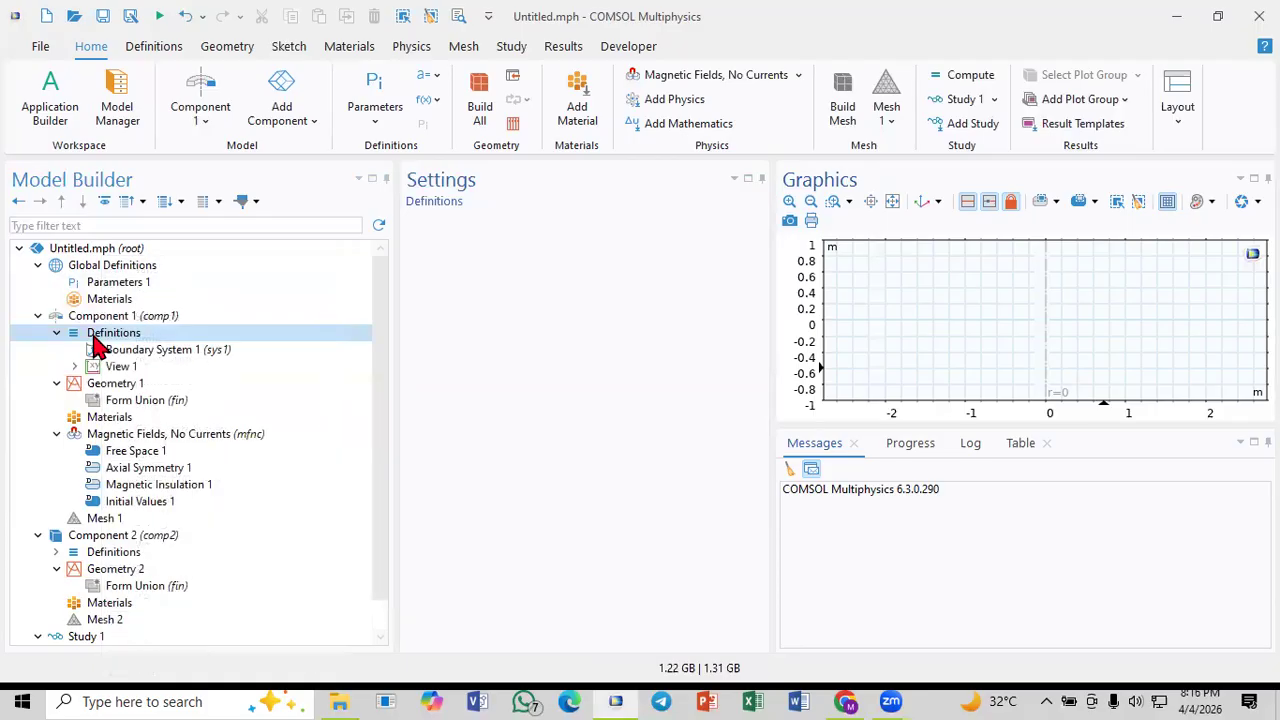
pyautogui.rightClick(92, 340)
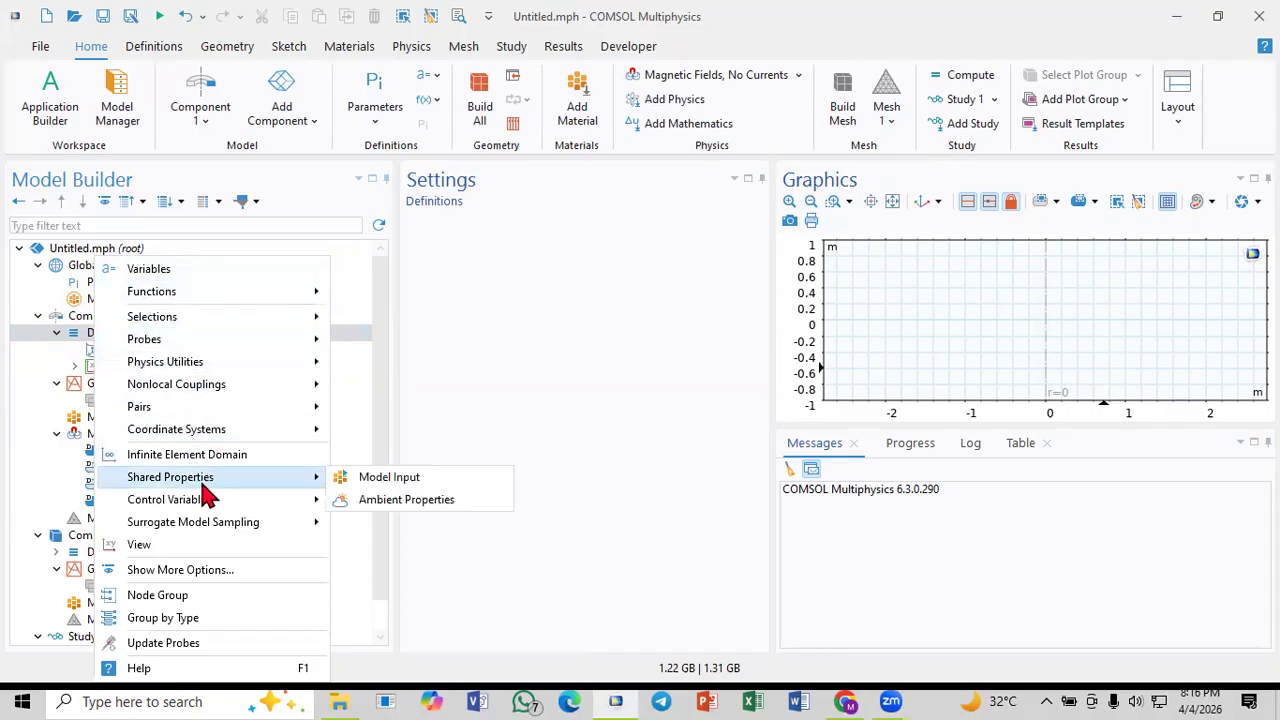
pyautogui.click(161, 276)
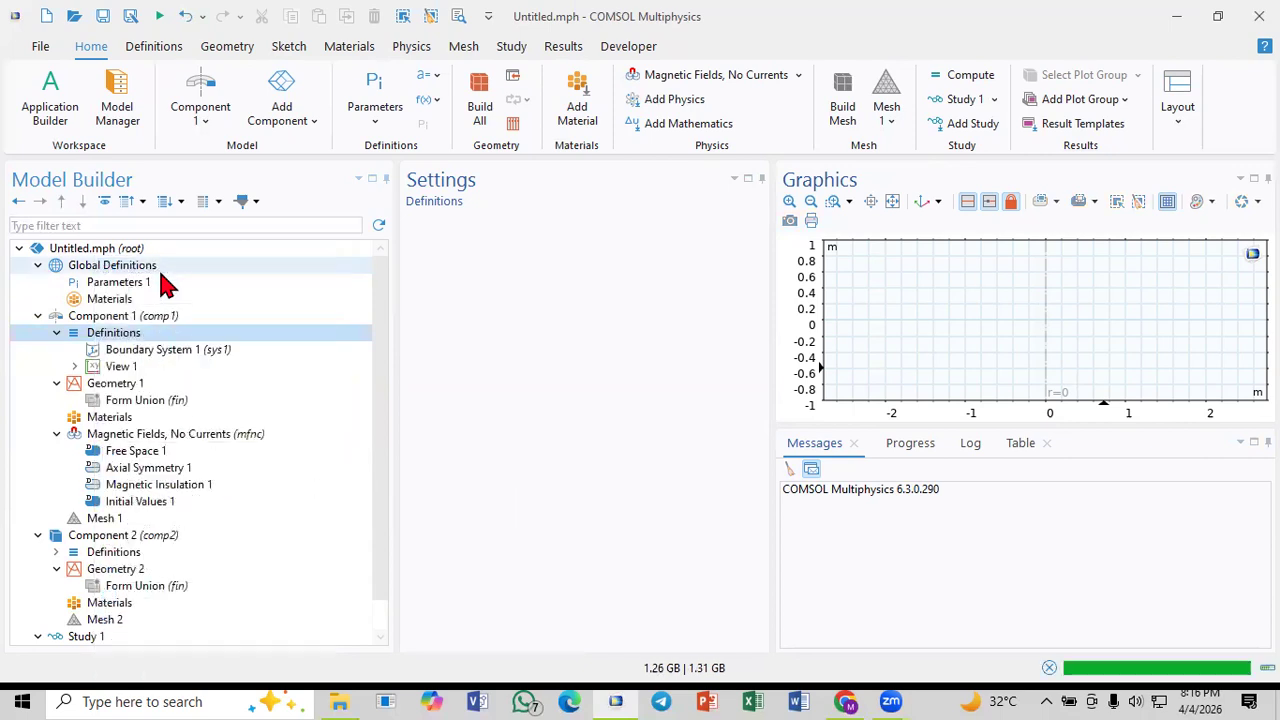
pyautogui.click(558, 422)
# Step: Define a variable w with the expression 2[m] in Variables 1 of Component 1
pyautogui.click(455, 424)
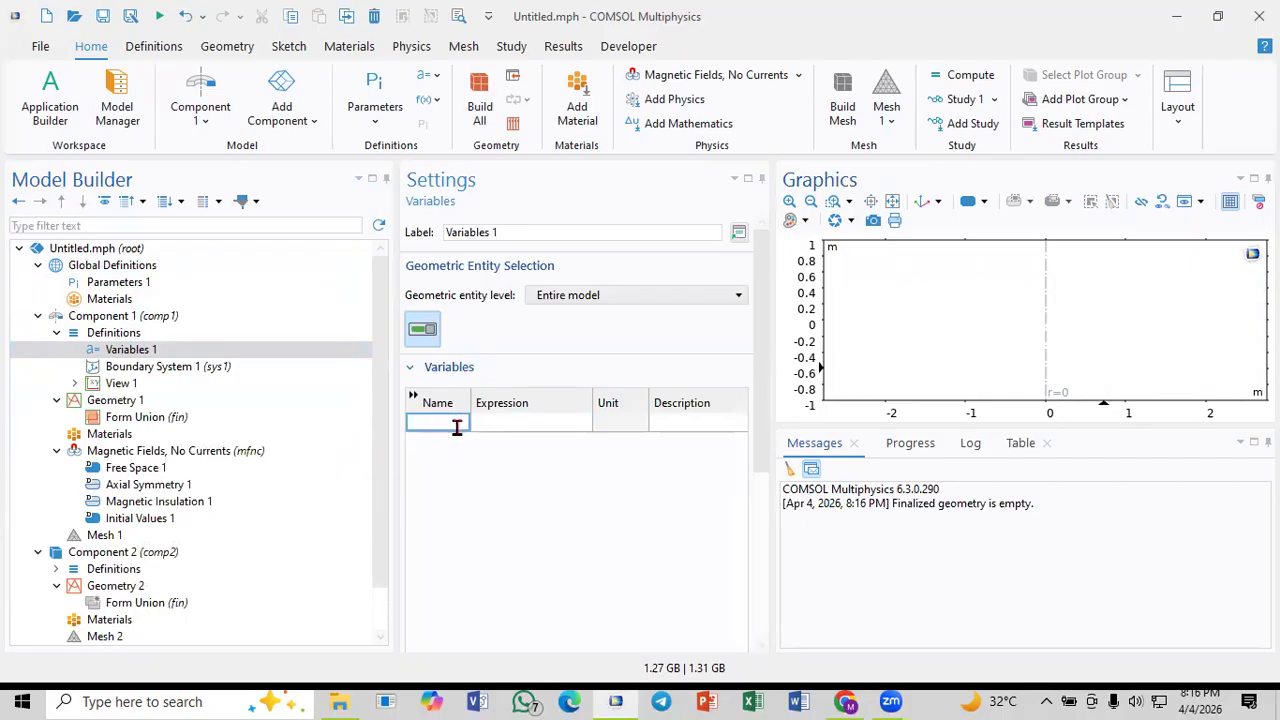
pyautogui.write('w')
pyautogui.click(497, 425)
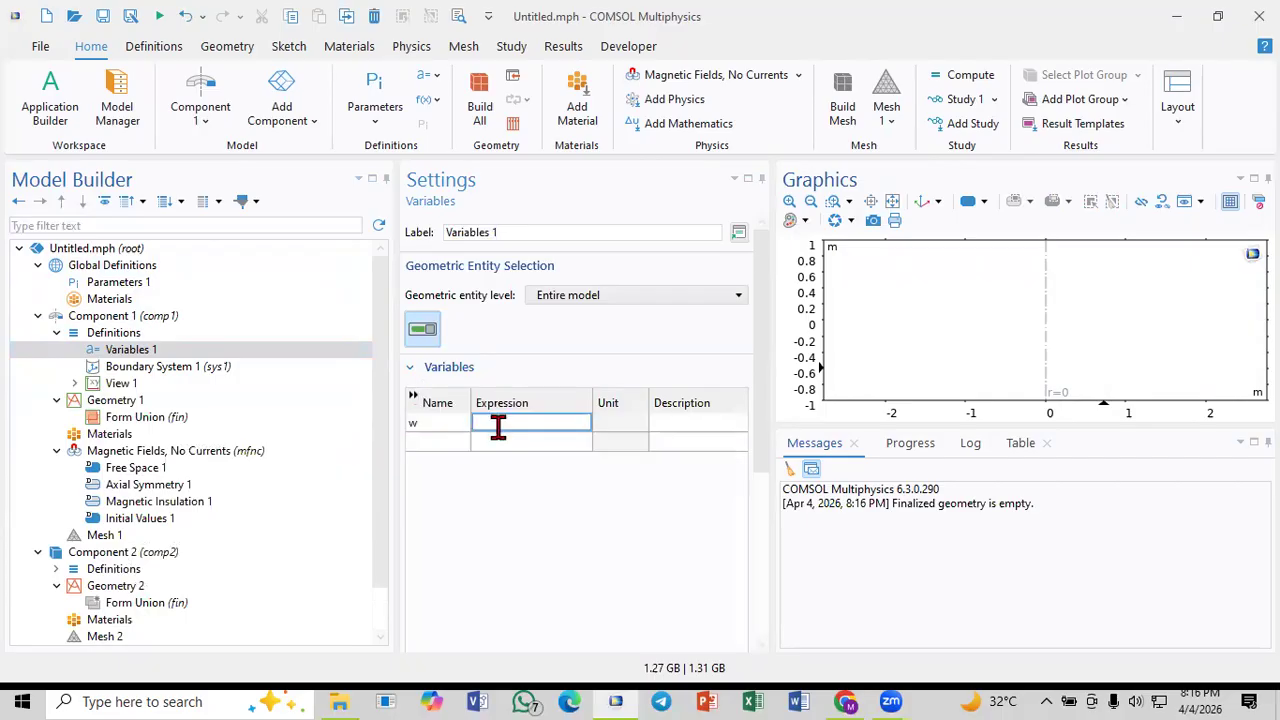
pyautogui.write('2[m')
pyautogui.write(']')
pyautogui.press('Return')
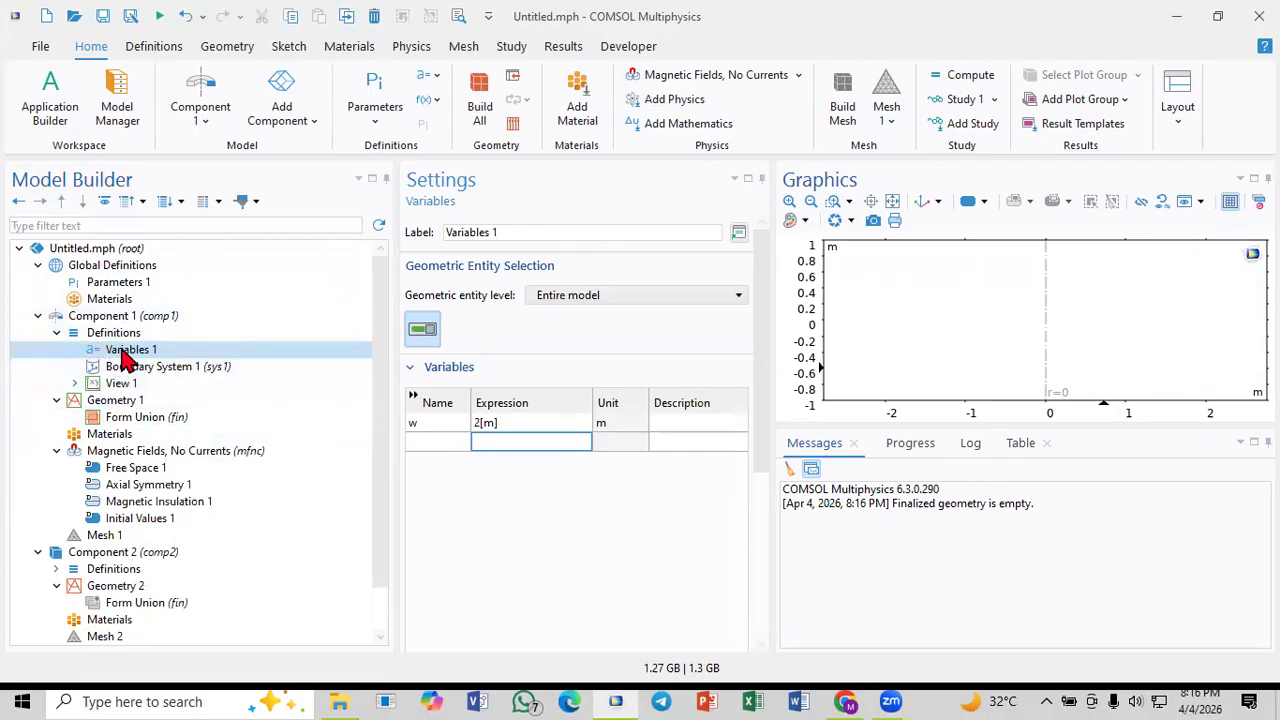
pyautogui.click(440, 424)
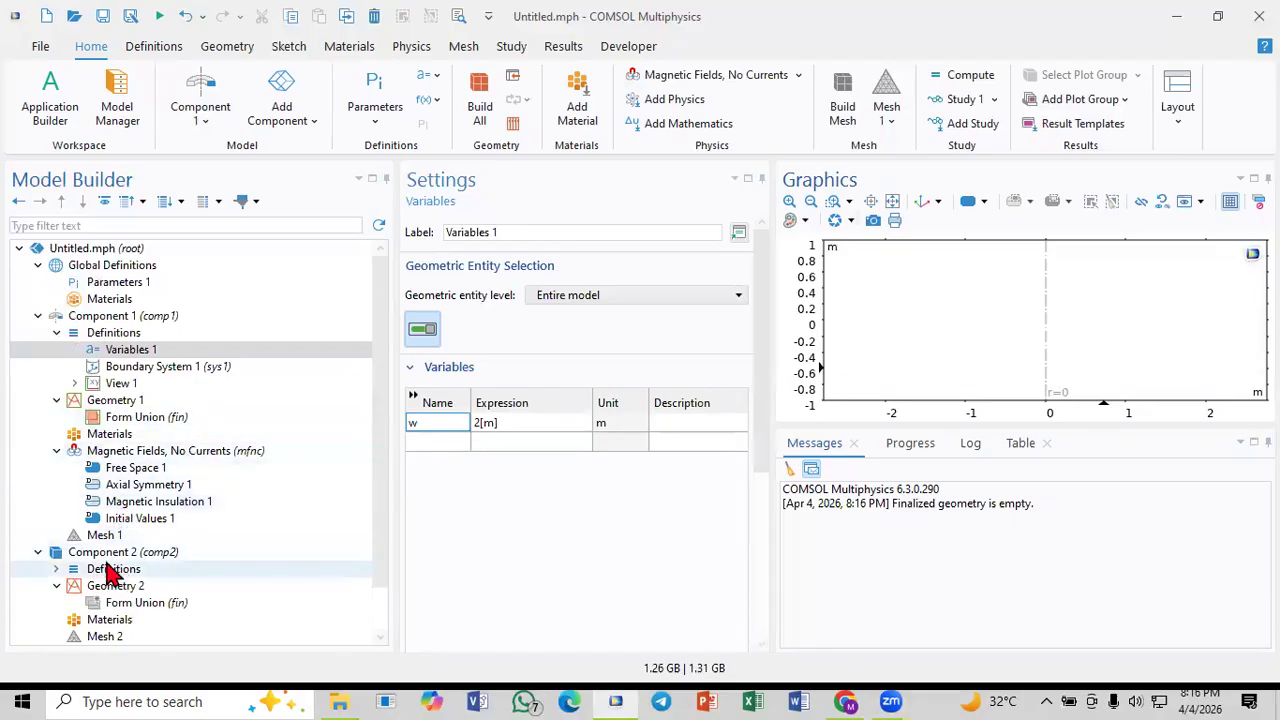
# Step: Review what can be added to Component 1's Definitions, including Functions, Selections, Probes and Physics Utilities, without adding anything
pyautogui.click(132, 350)
pyautogui.click(126, 336)
pyautogui.rightClick(126, 340)
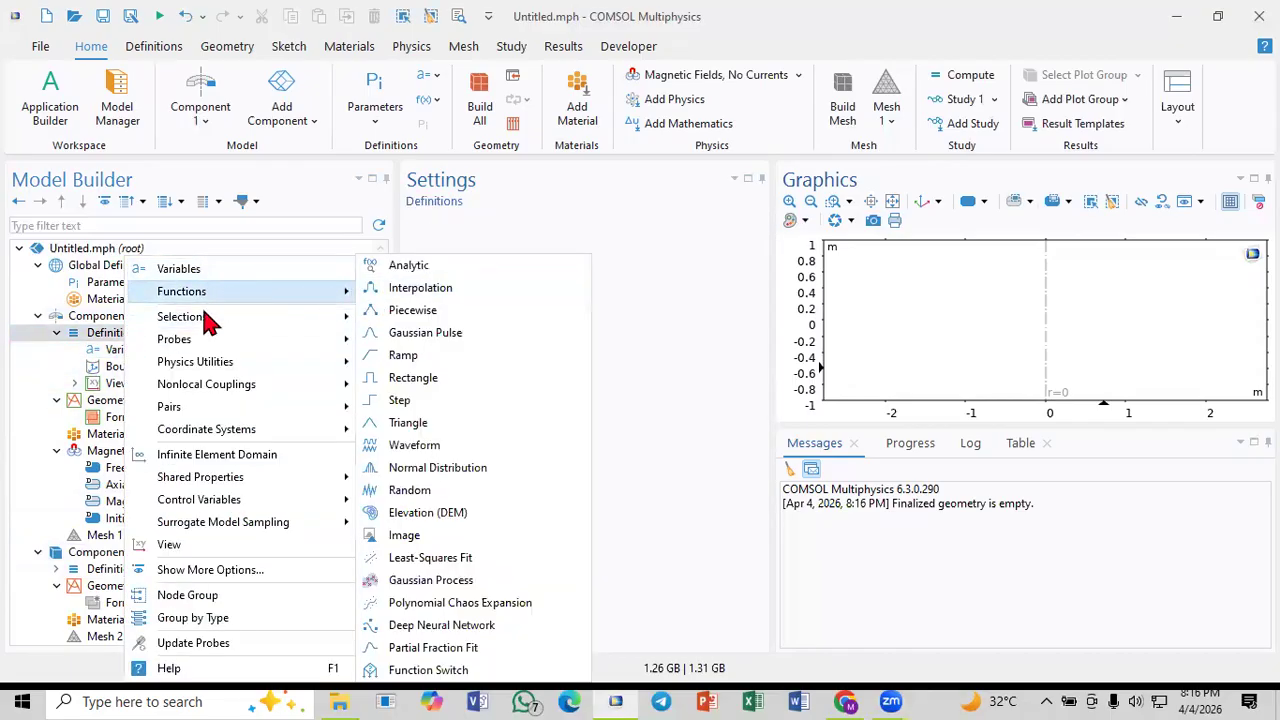
pyautogui.moveTo(215, 319)
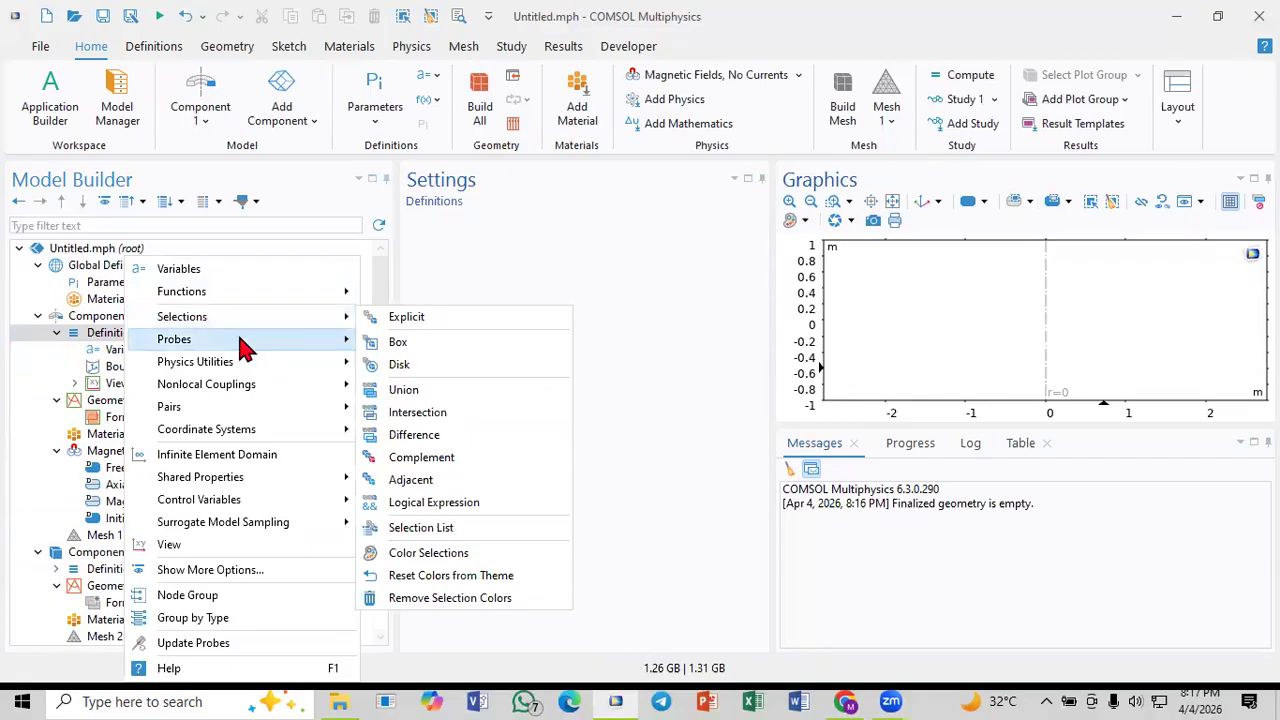
pyautogui.moveTo(241, 341)
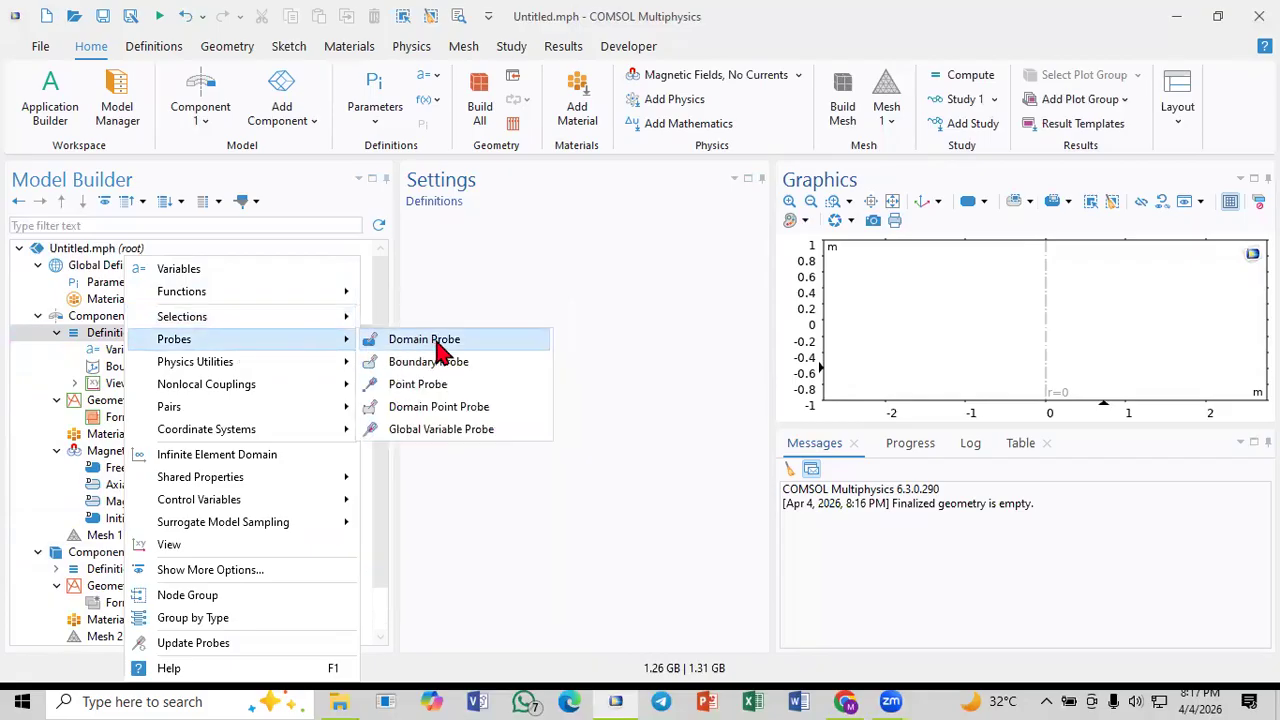
pyautogui.moveTo(252, 367)
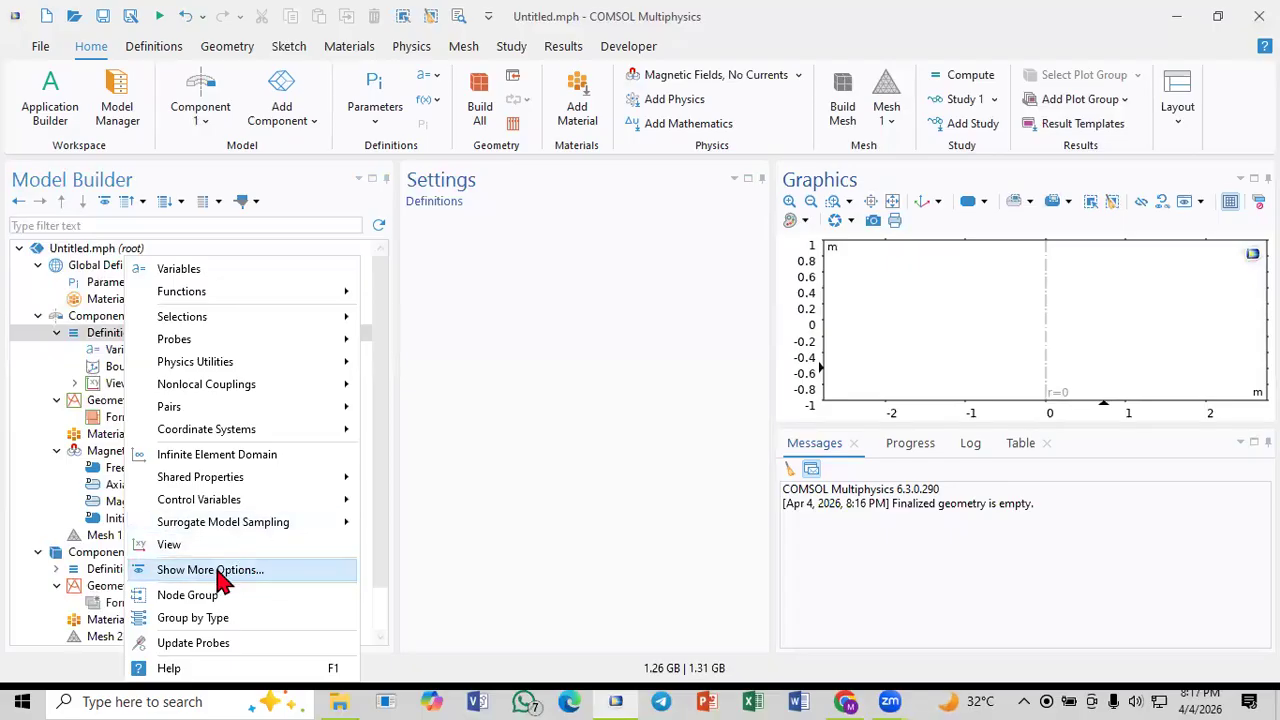
pyautogui.click(487, 407)
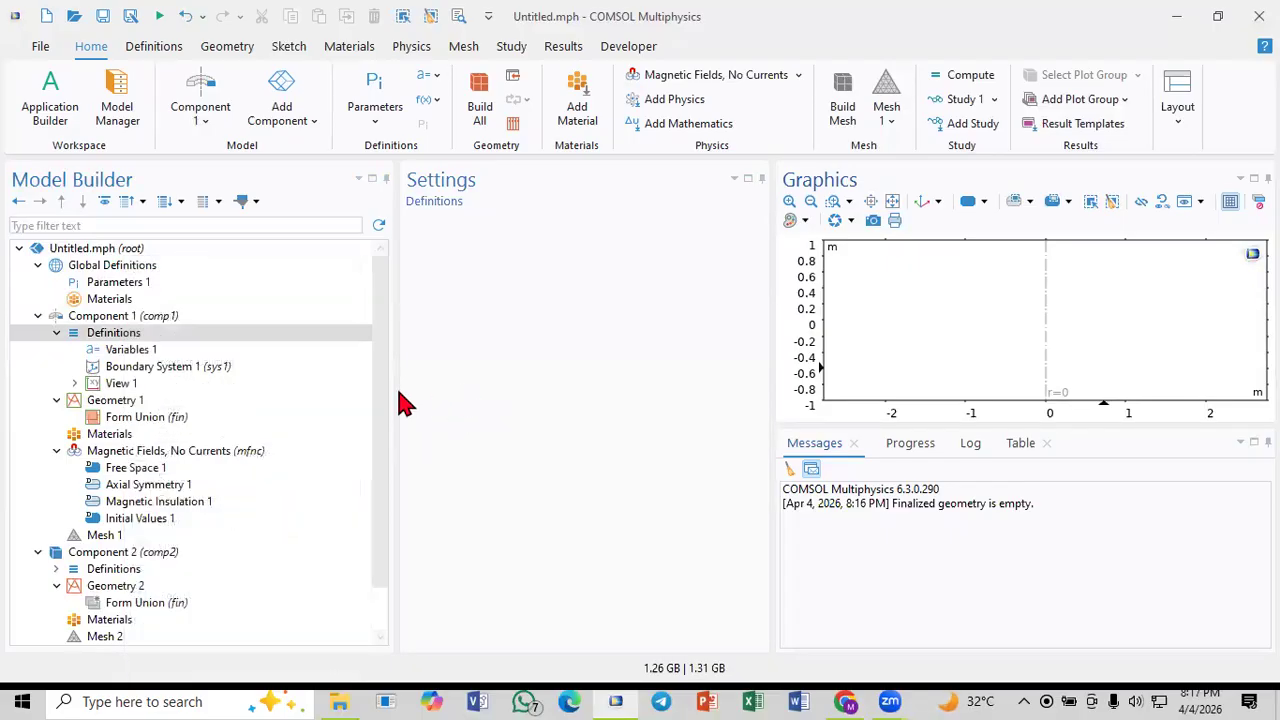
# Step: View the settings of Geometry 1 and review its available primitives, parts, programming and sequence options
pyautogui.click(107, 405)
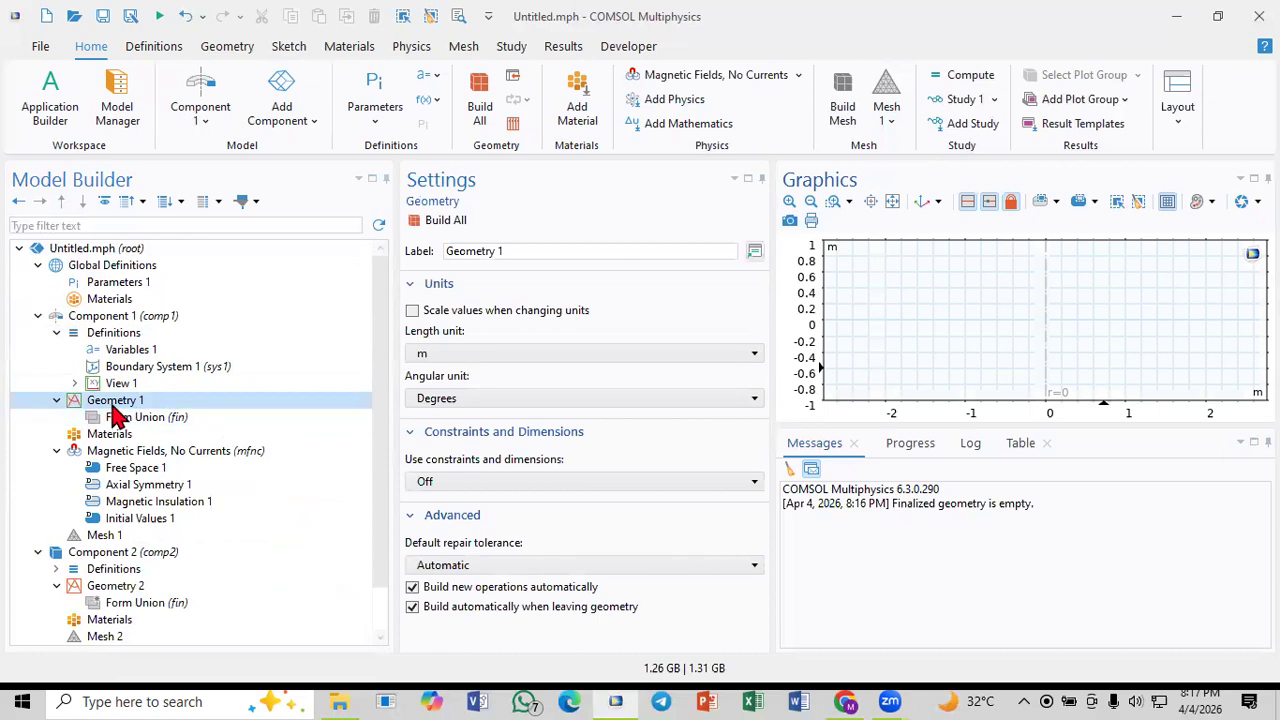
pyautogui.rightClick(113, 414)
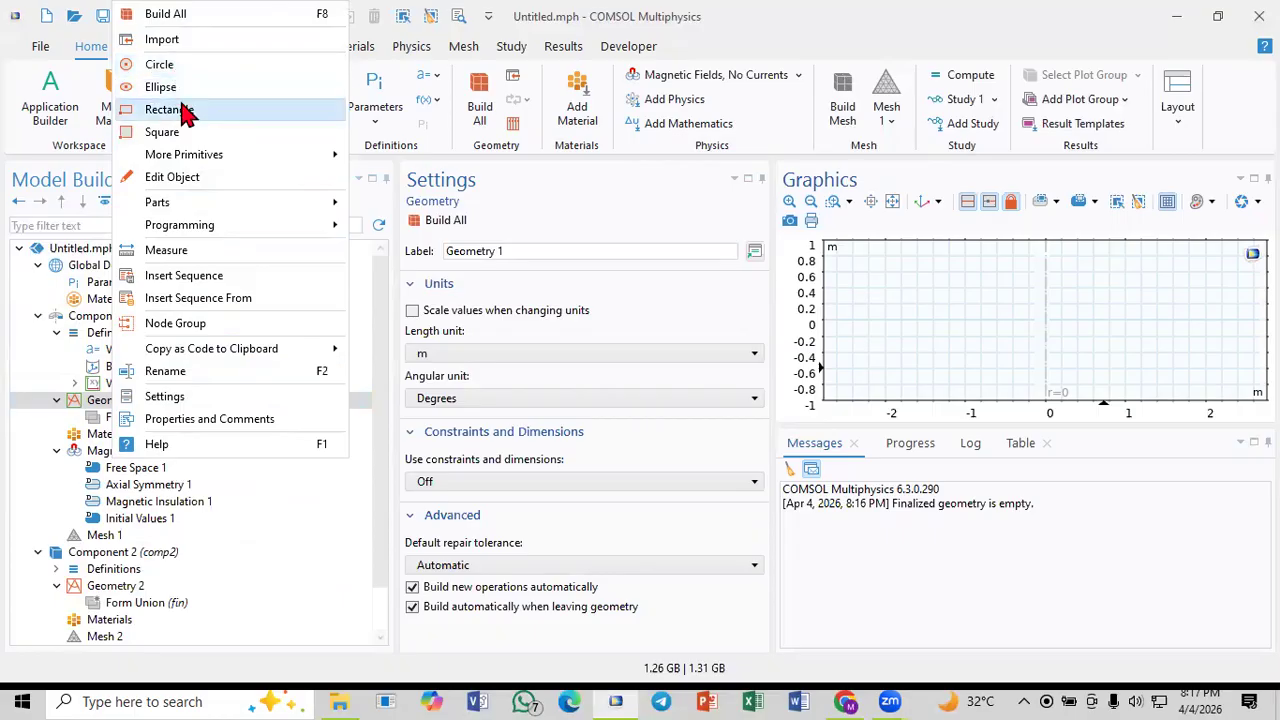
pyautogui.moveTo(210, 157)
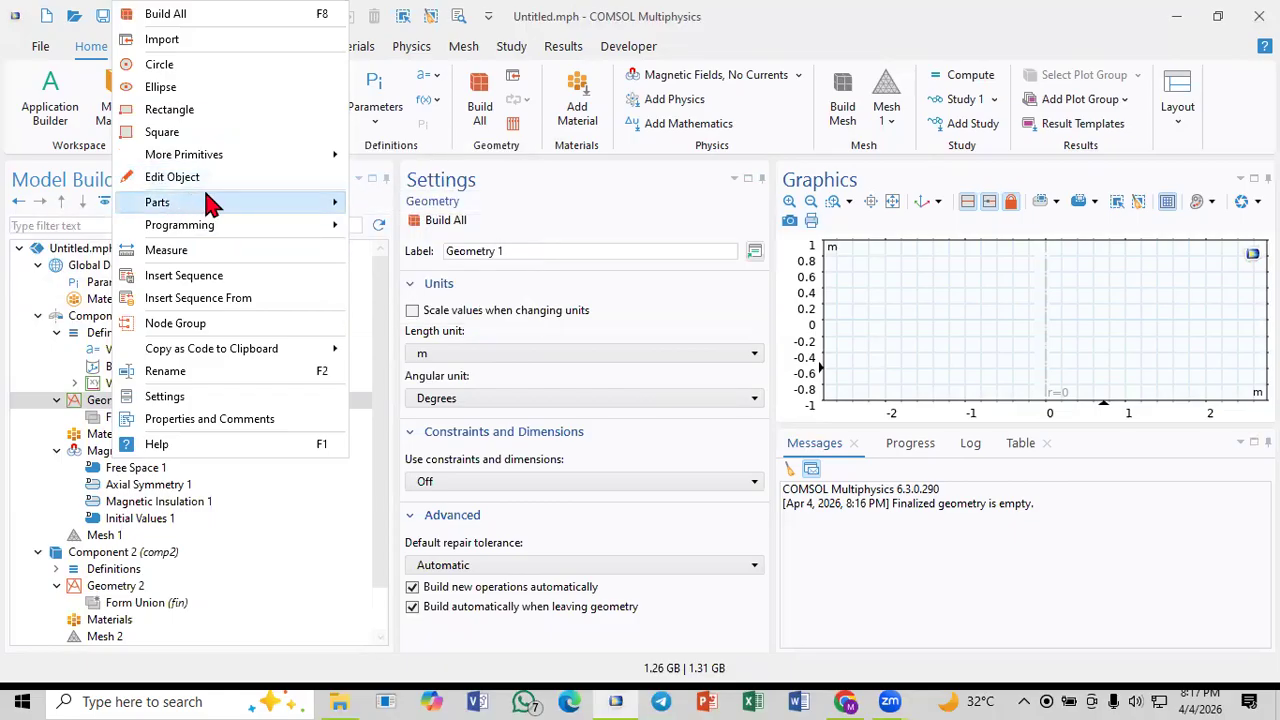
pyautogui.moveTo(210, 202)
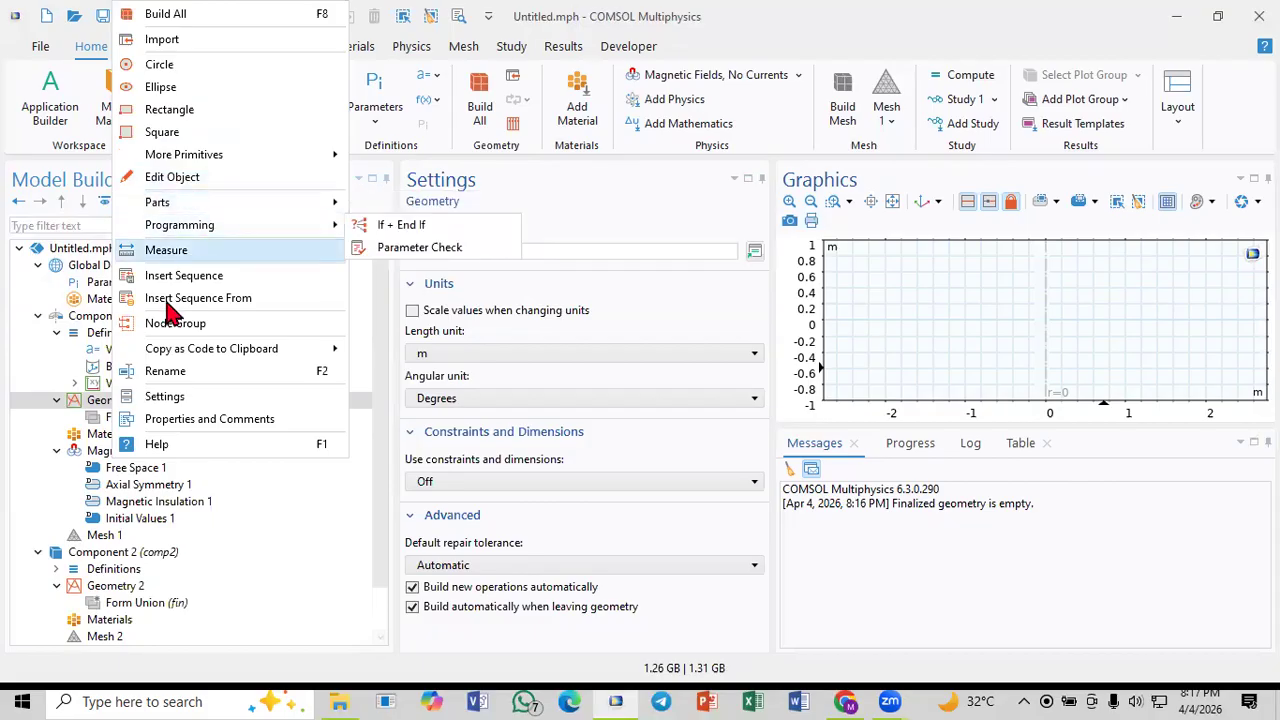
pyautogui.click(100, 408)
# Step: Add a circle to Geometry 1 with a radius of 10[m], build it and fit it in the graphics view
pyautogui.rightClick(100, 410)
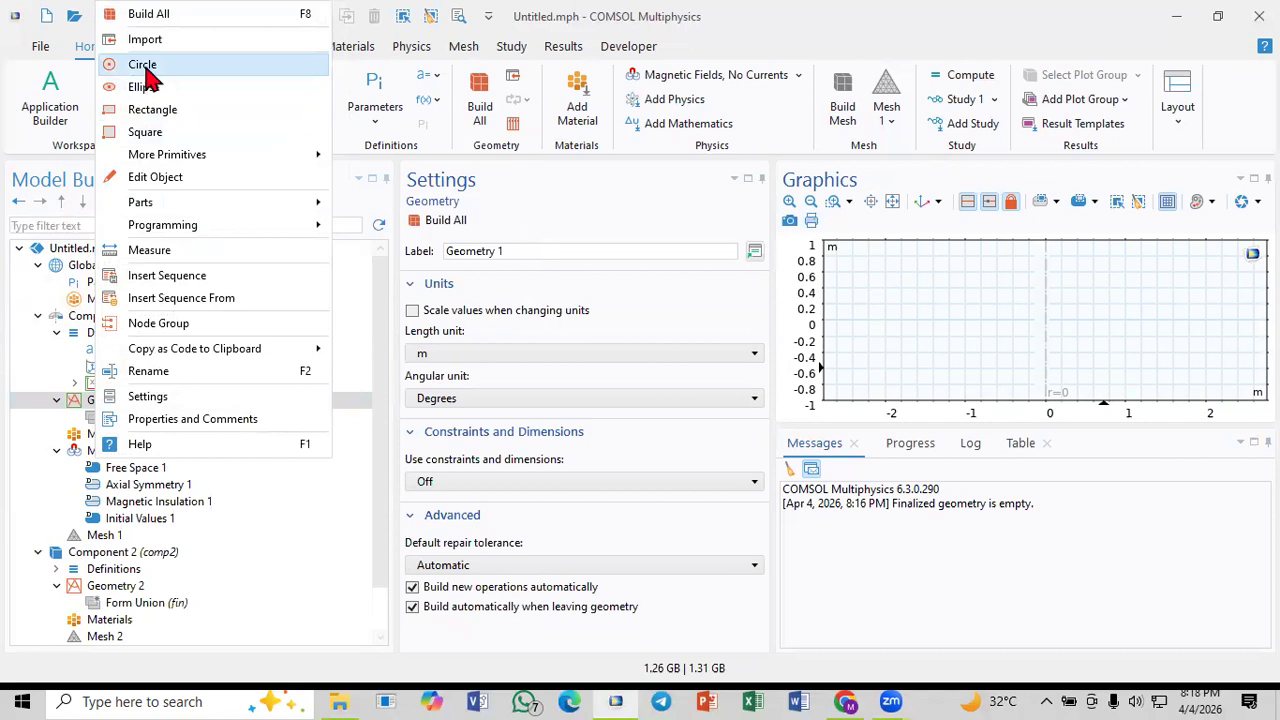
pyautogui.press('Escape')
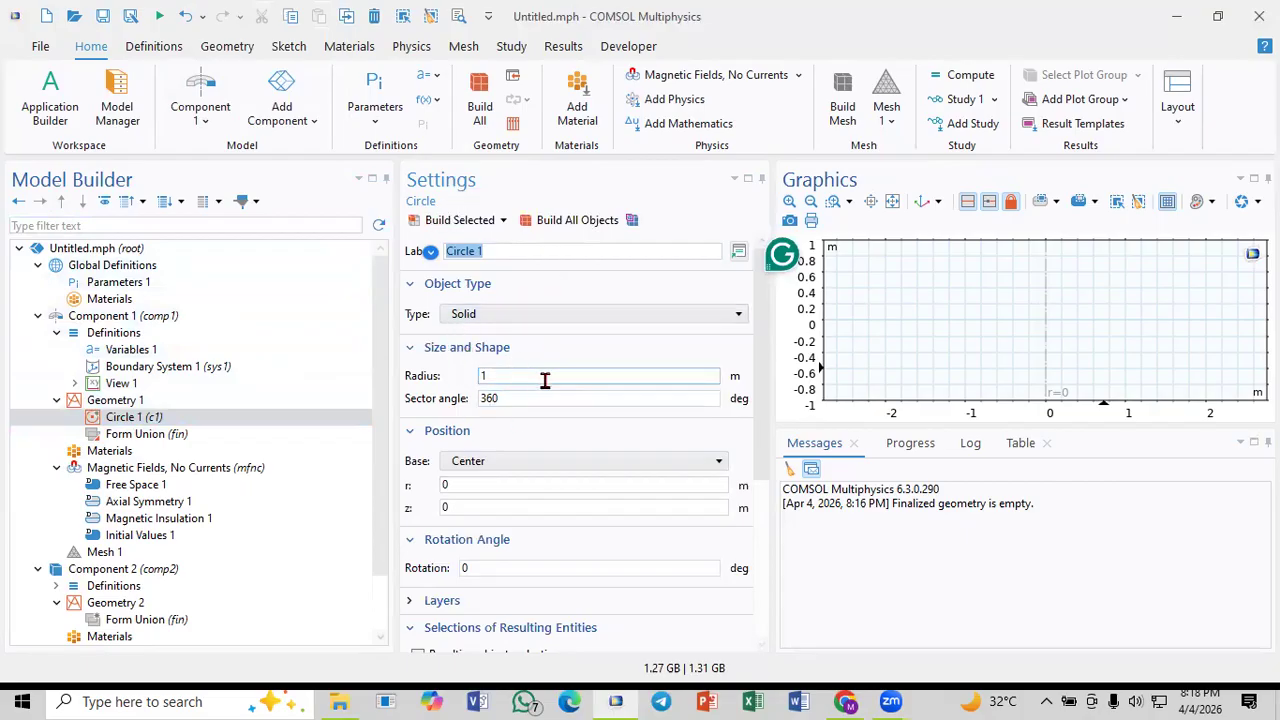
pyautogui.moveTo(530, 381); pyautogui.dragTo(435, 388)
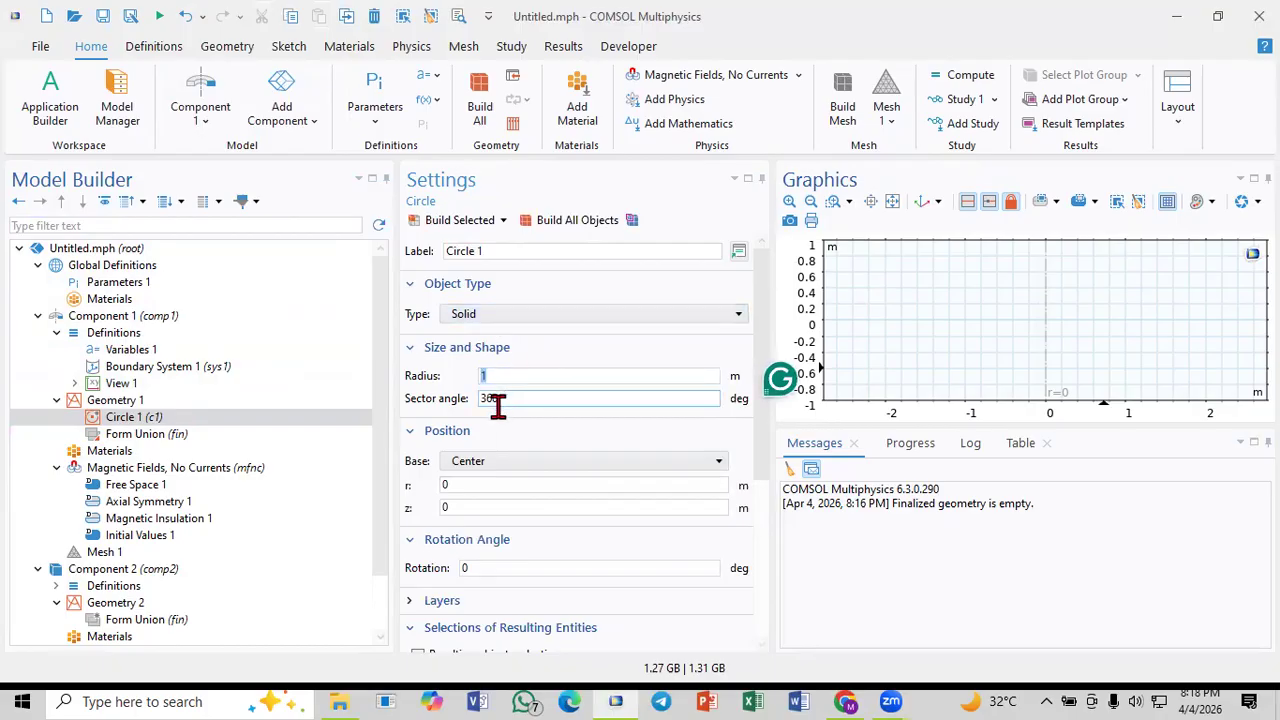
pyautogui.write('00')
pyautogui.write('[m]')
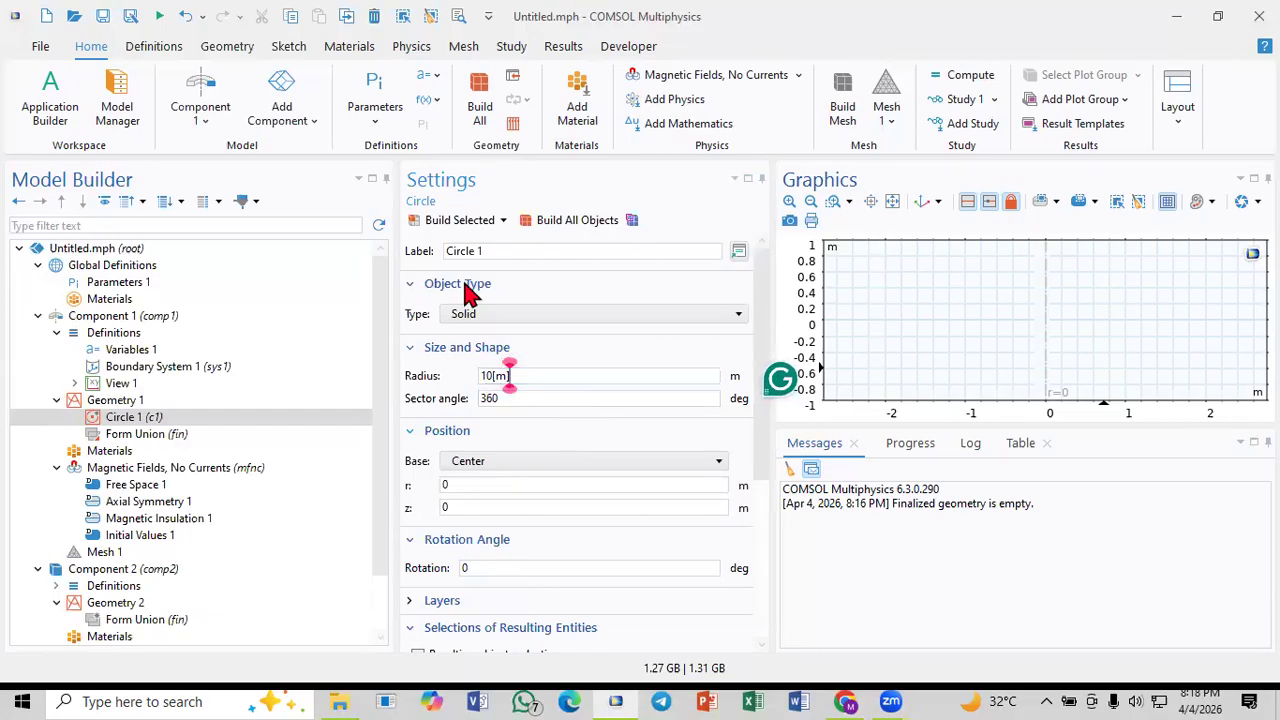
pyautogui.click(430, 222)
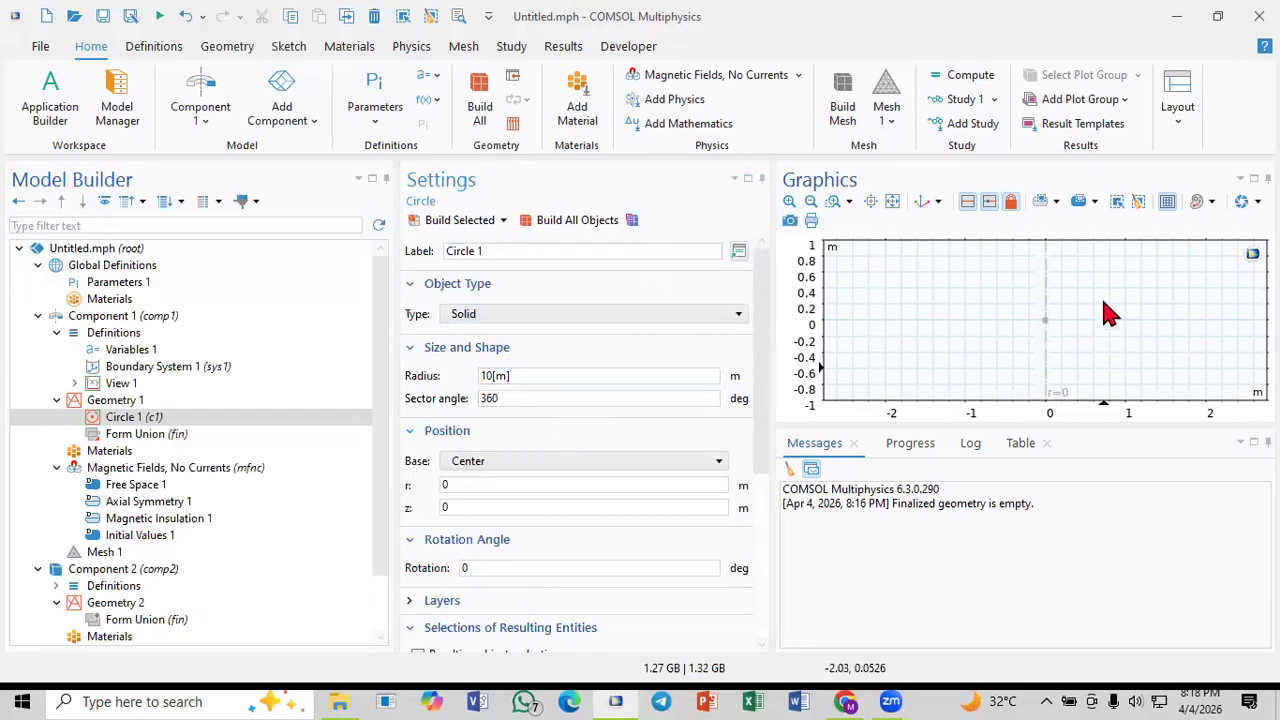
pyautogui.click(893, 203)
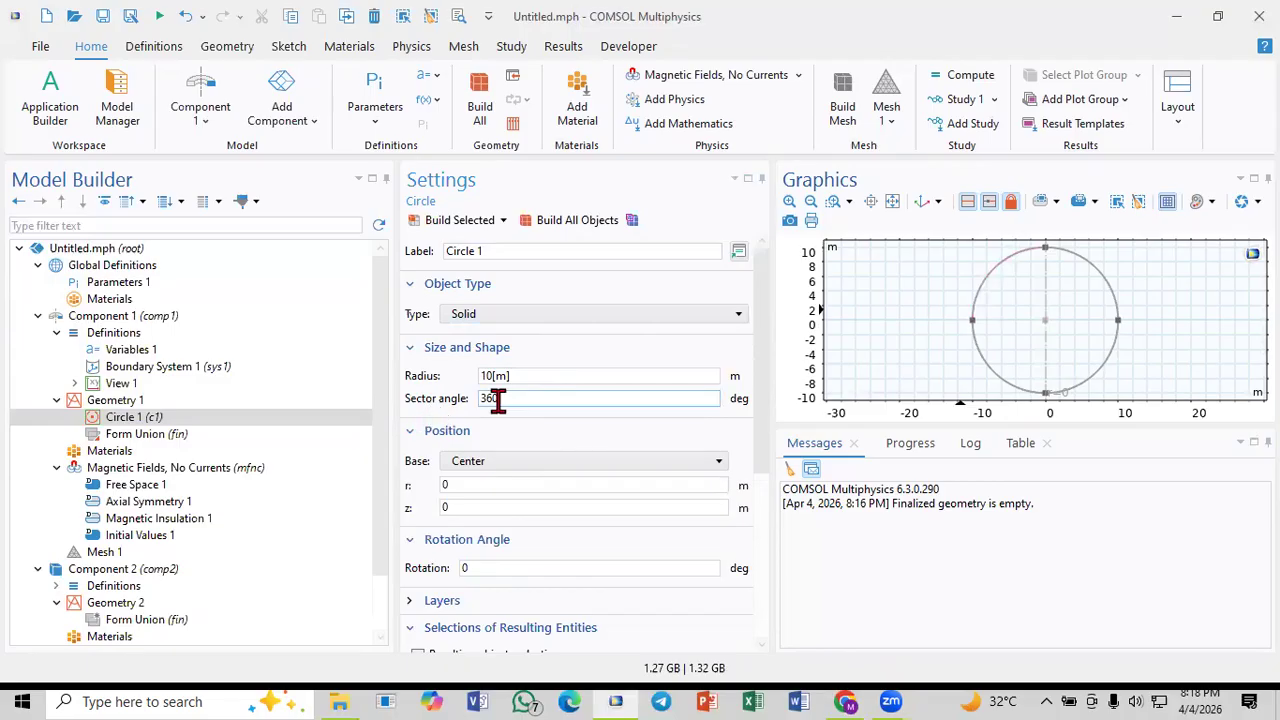
# Step: Try a sector angle of 180 degrees on the circle, and restore it to 360 degrees with all objects rebuilt
pyautogui.doubleClick(563, 399)
pyautogui.write('1')
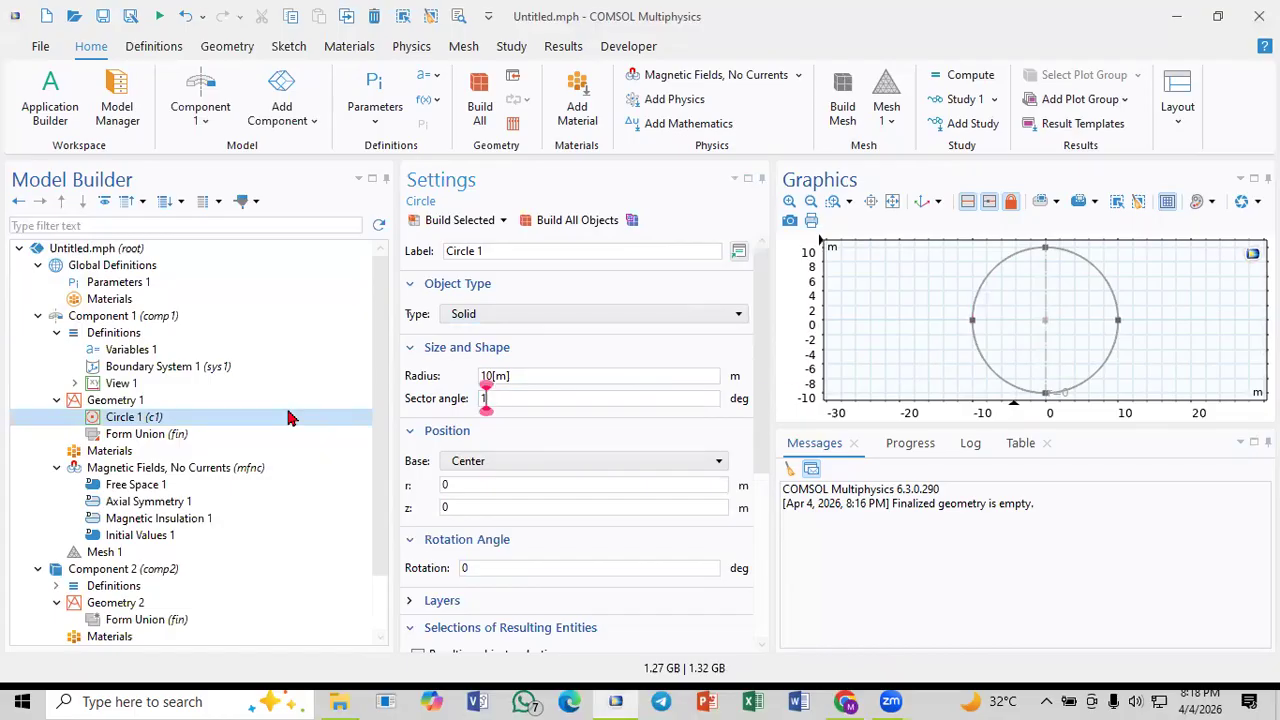
pyautogui.write('80')
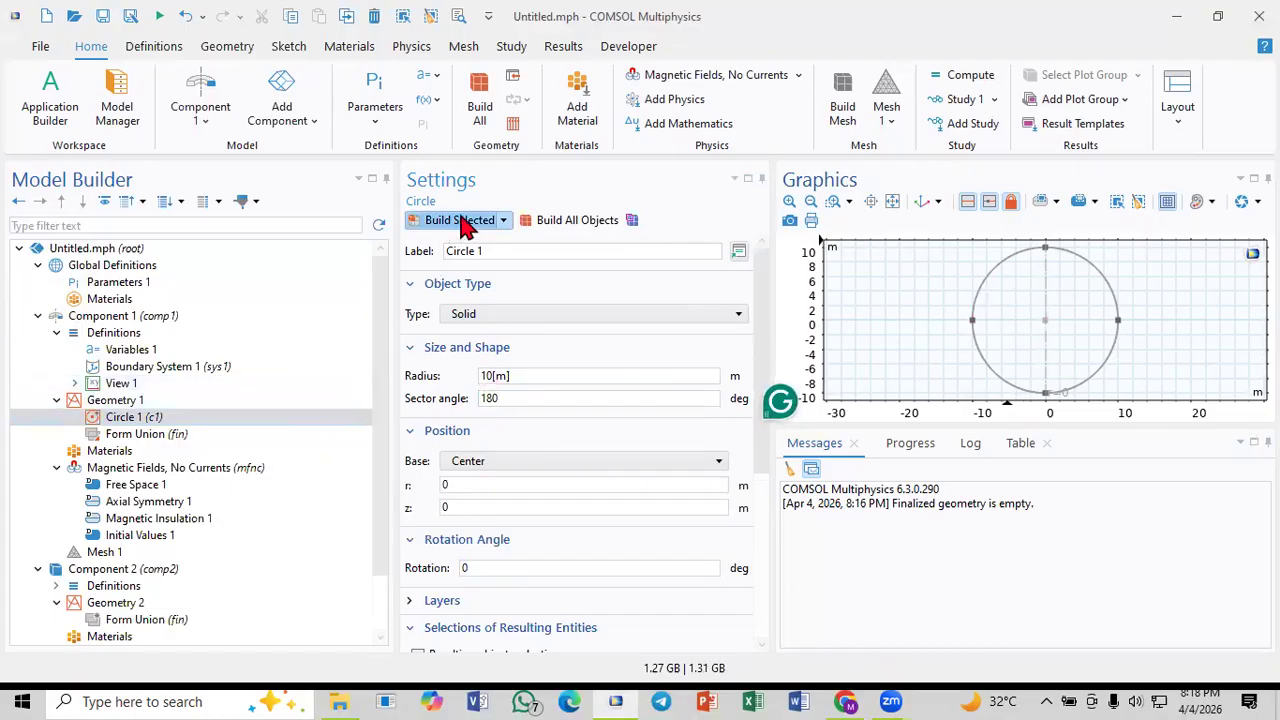
pyautogui.click(463, 222)
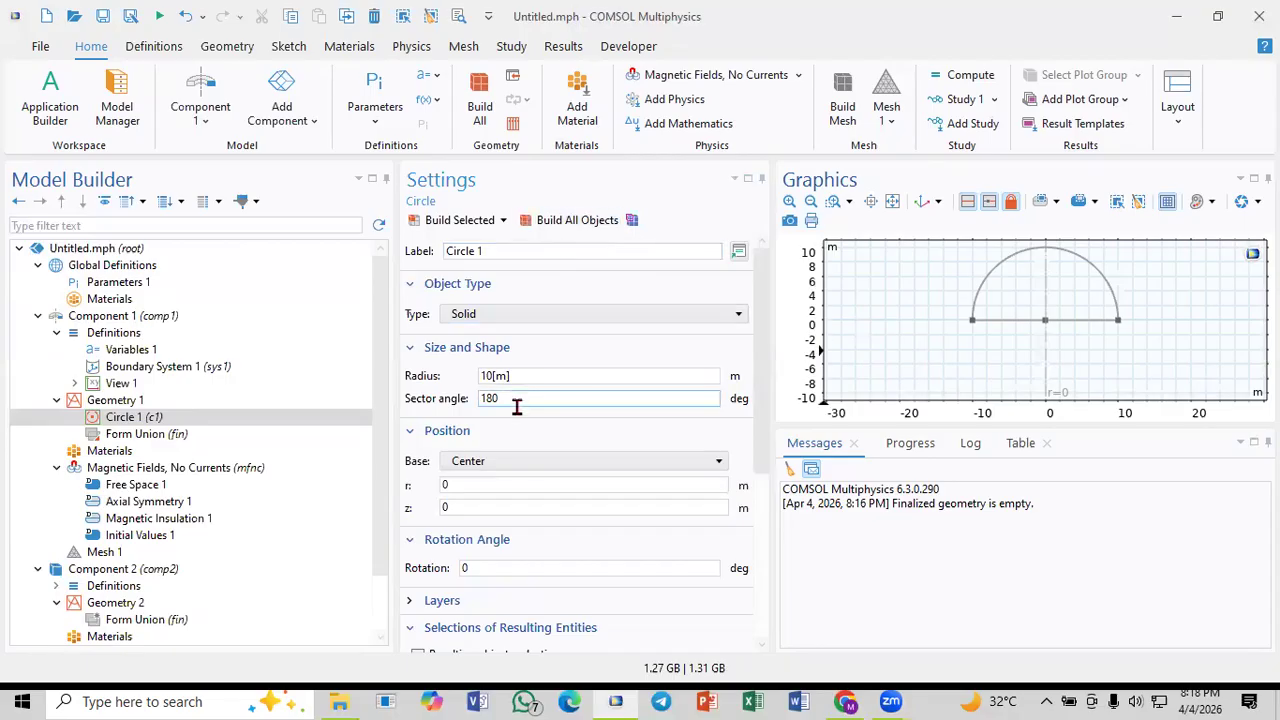
pyautogui.write('360')
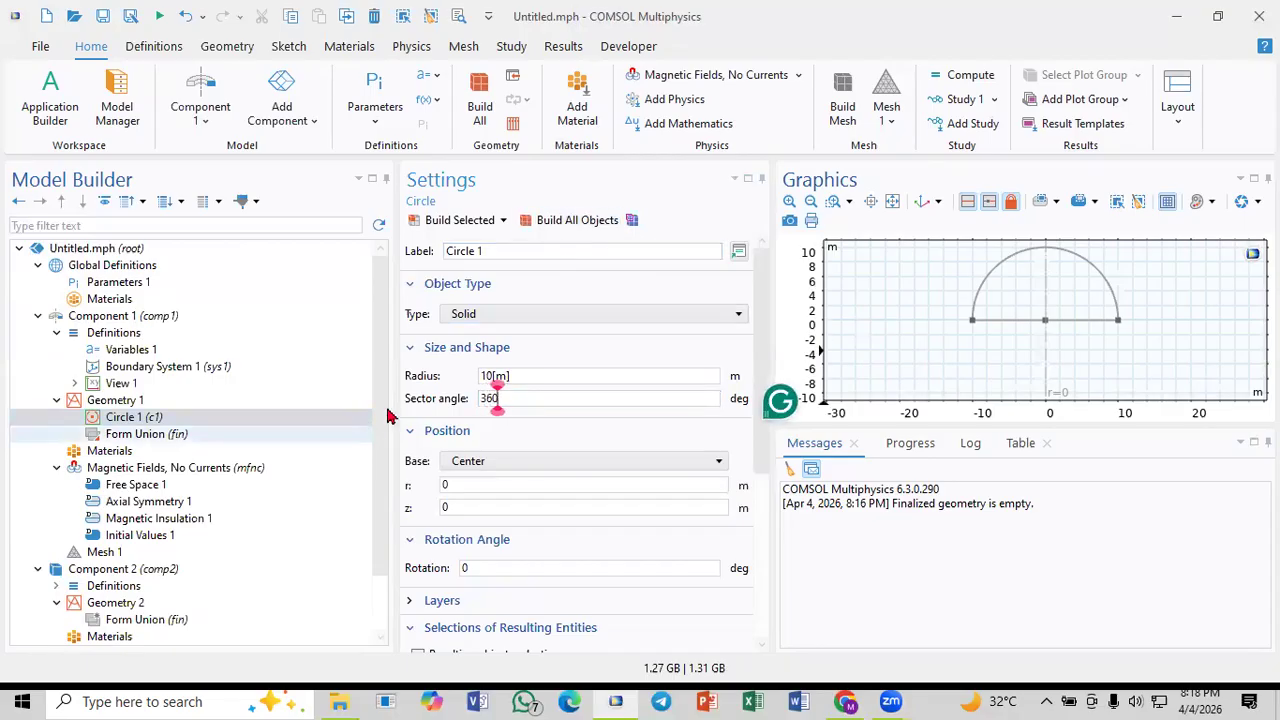
pyautogui.click(565, 221)
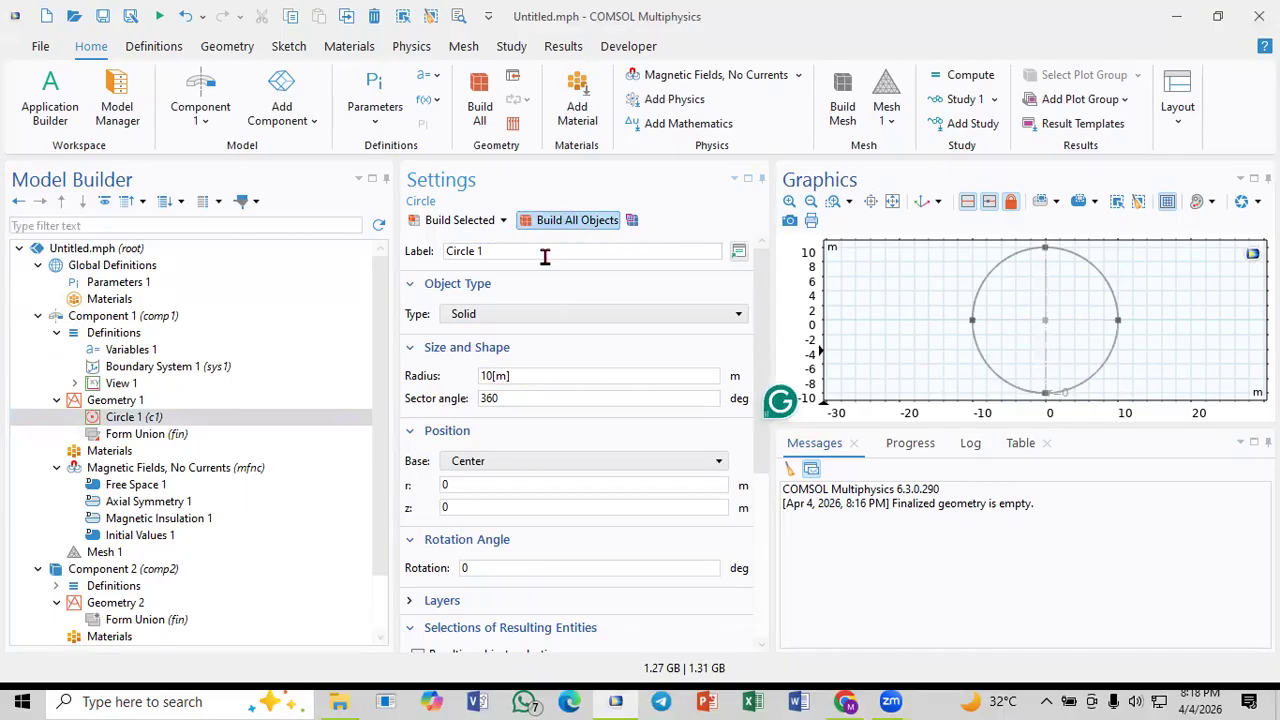
# Step: Set the circle's position base to Corner and build it, fitting the result in the graphics view
pyautogui.moveTo(765, 325); pyautogui.dragTo(775, 400)
pyautogui.scroll(2, 703, 371)
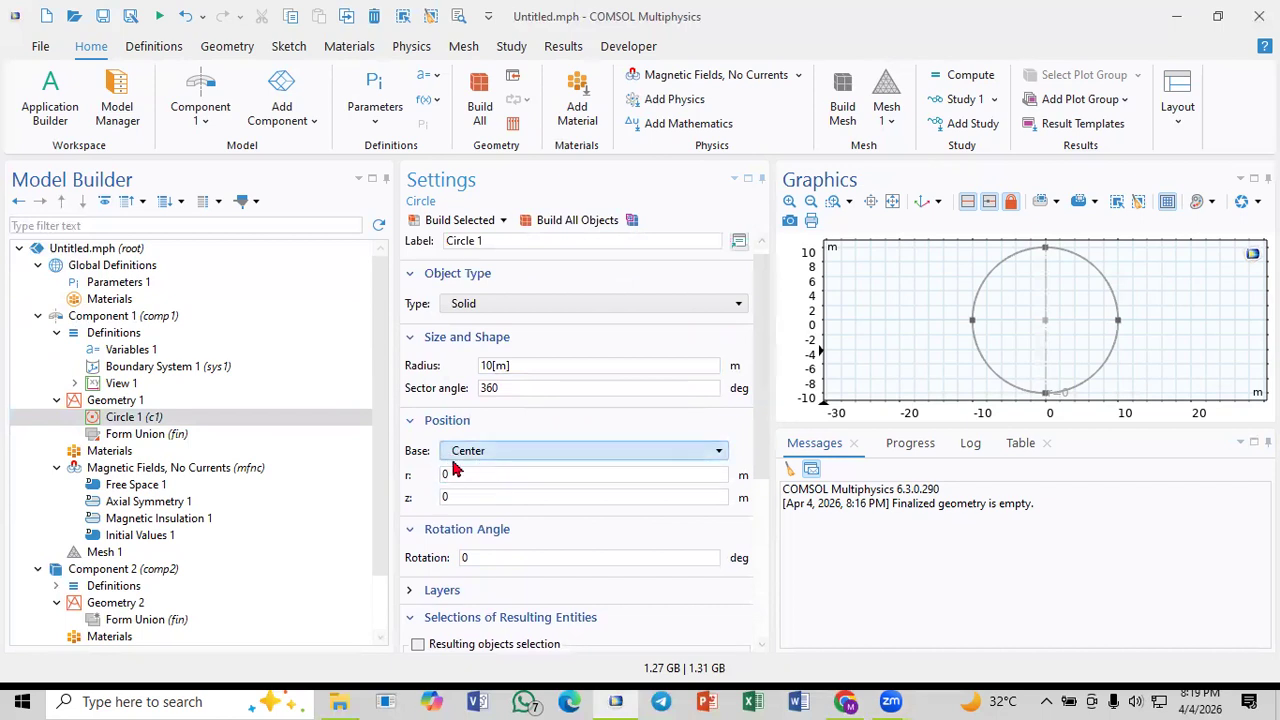
pyautogui.click(482, 456)
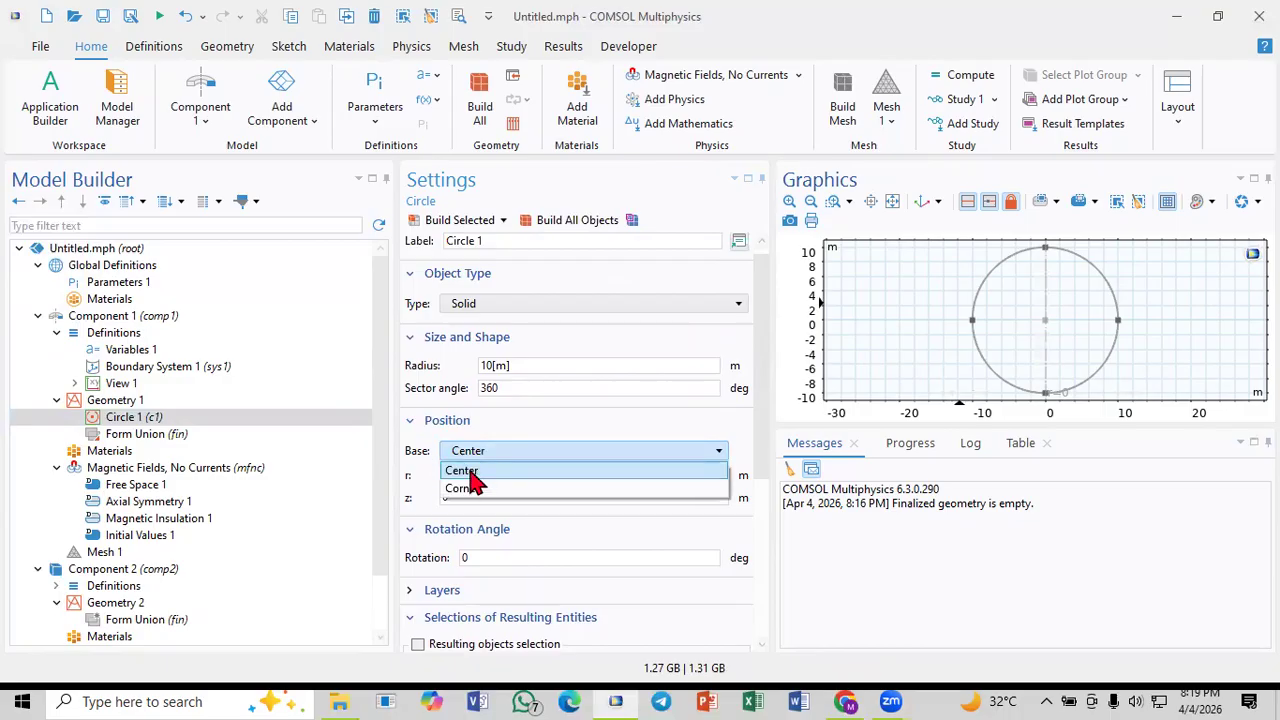
pyautogui.click(478, 490)
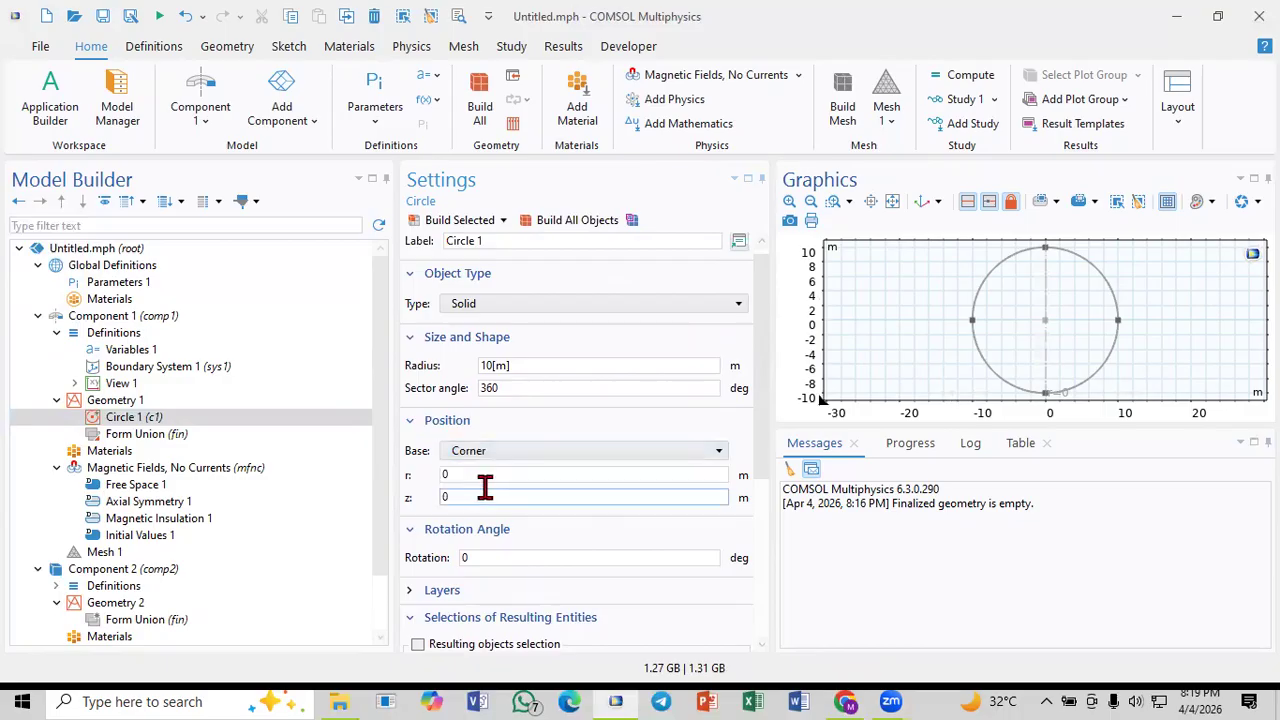
pyautogui.click(474, 222)
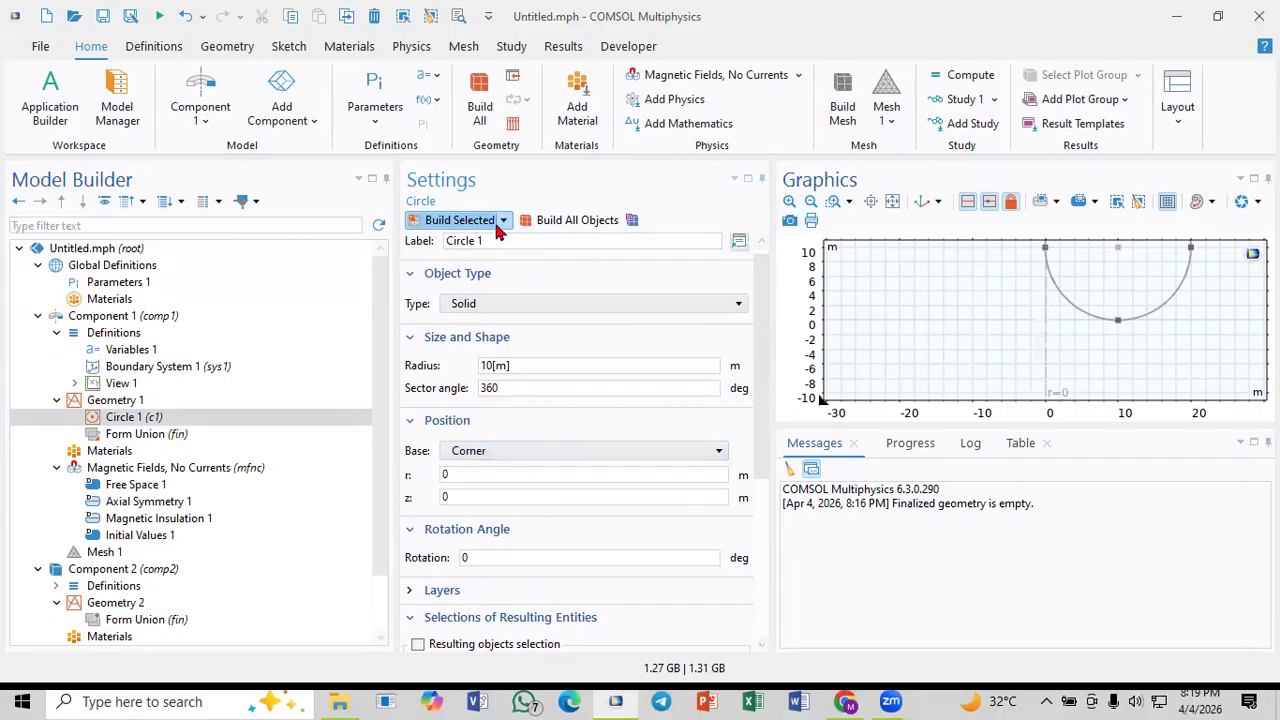
pyautogui.click(893, 203)
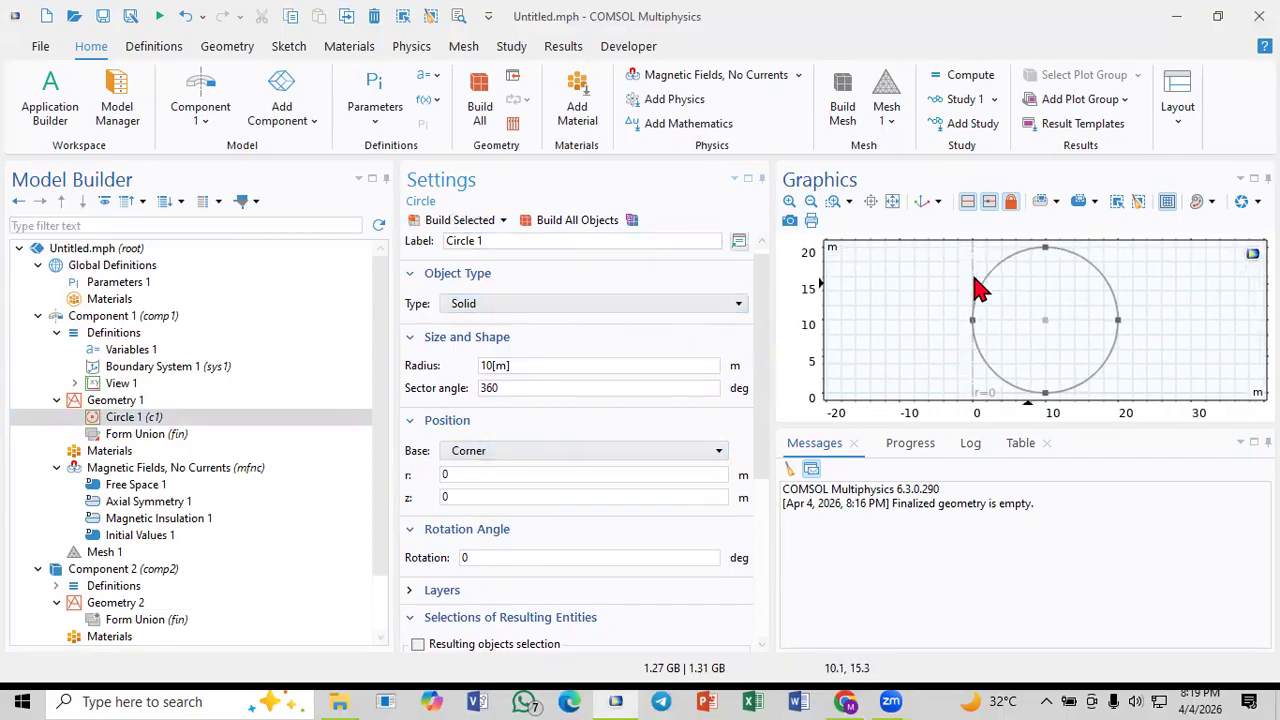
# Step: Set the circle's r position to 1 m and rebuild it
pyautogui.doubleClick(477, 474)
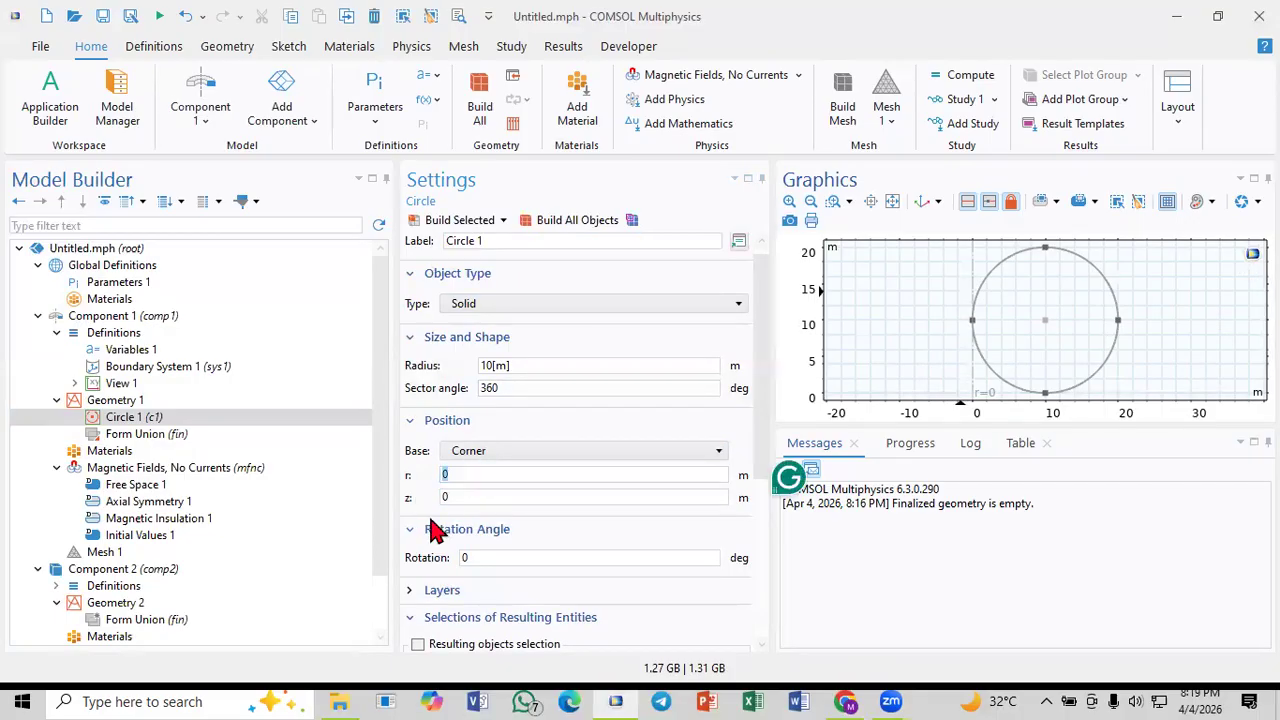
pyautogui.write('1')
pyautogui.click(465, 222)
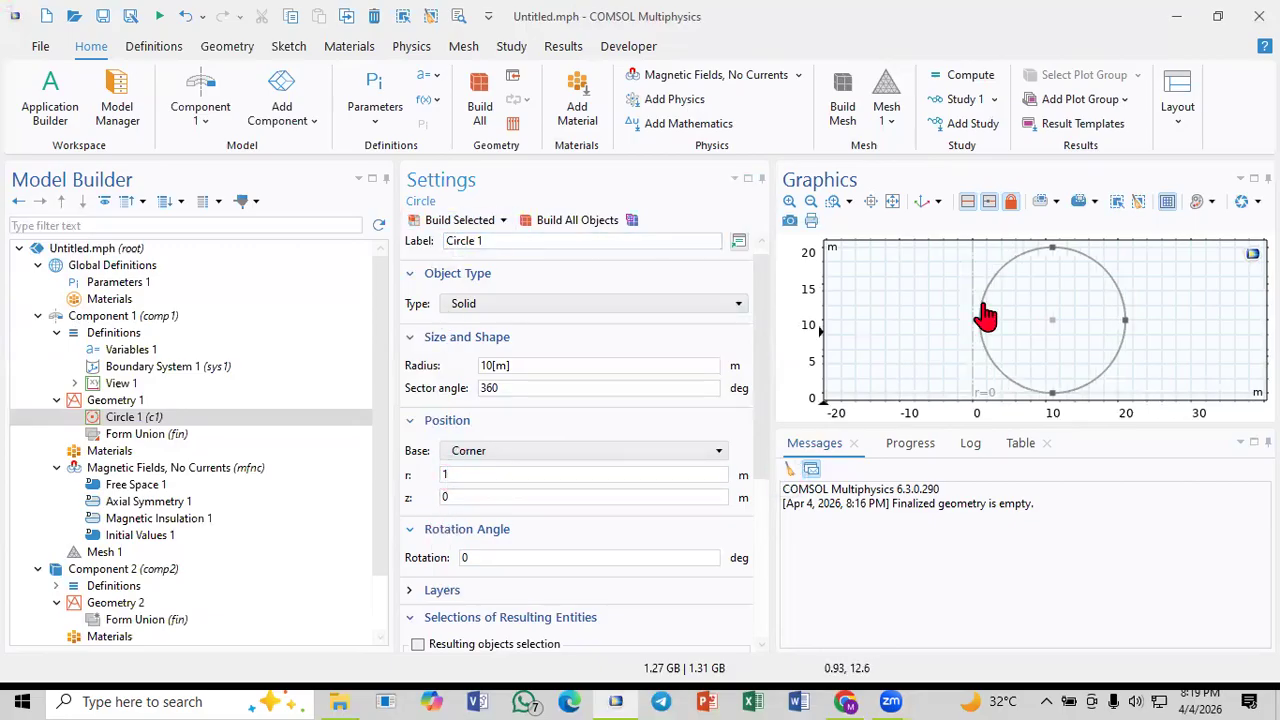
# Step: Set the circle's z position to 3 m and rebuild all objects
pyautogui.doubleClick(480, 496)
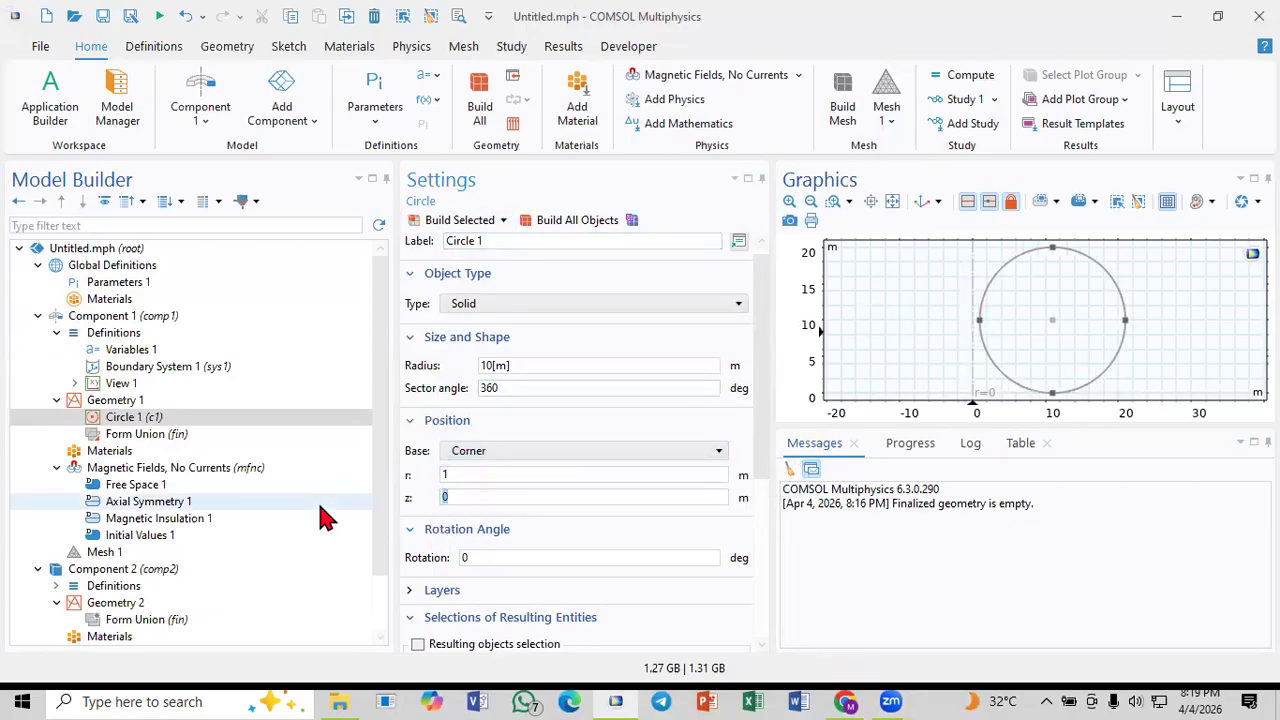
pyautogui.write('3')
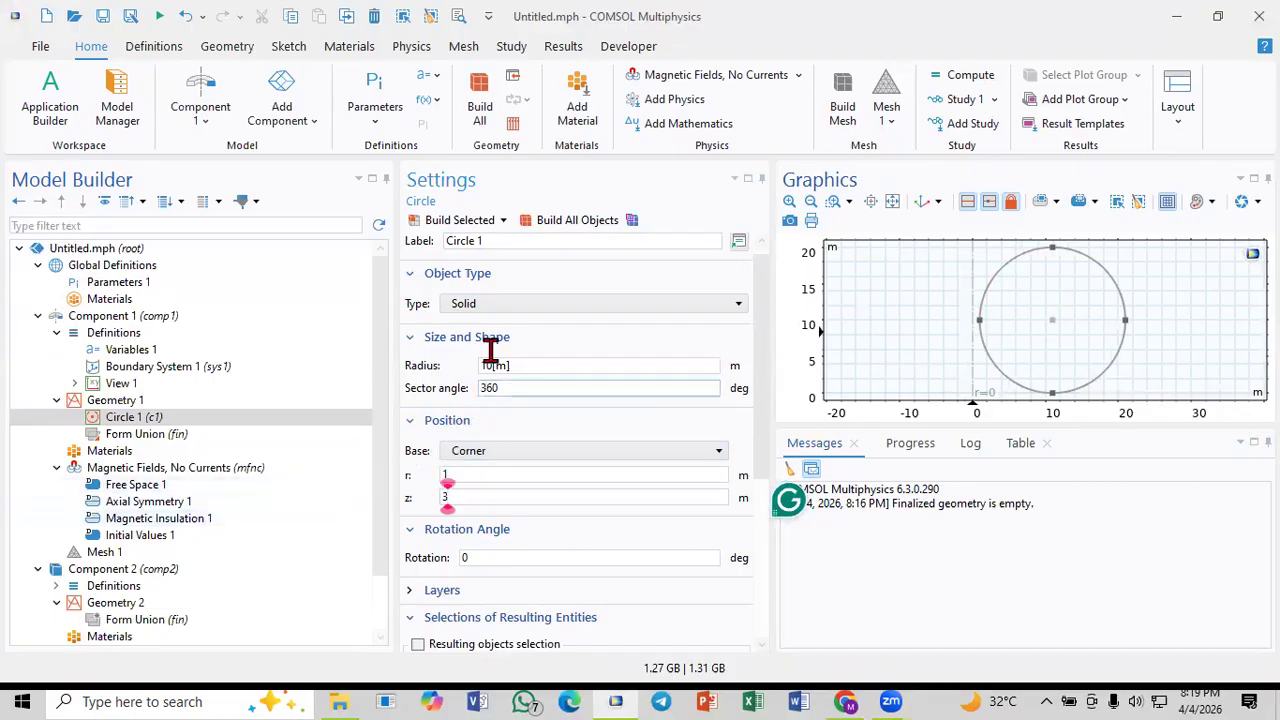
pyautogui.click(592, 222)
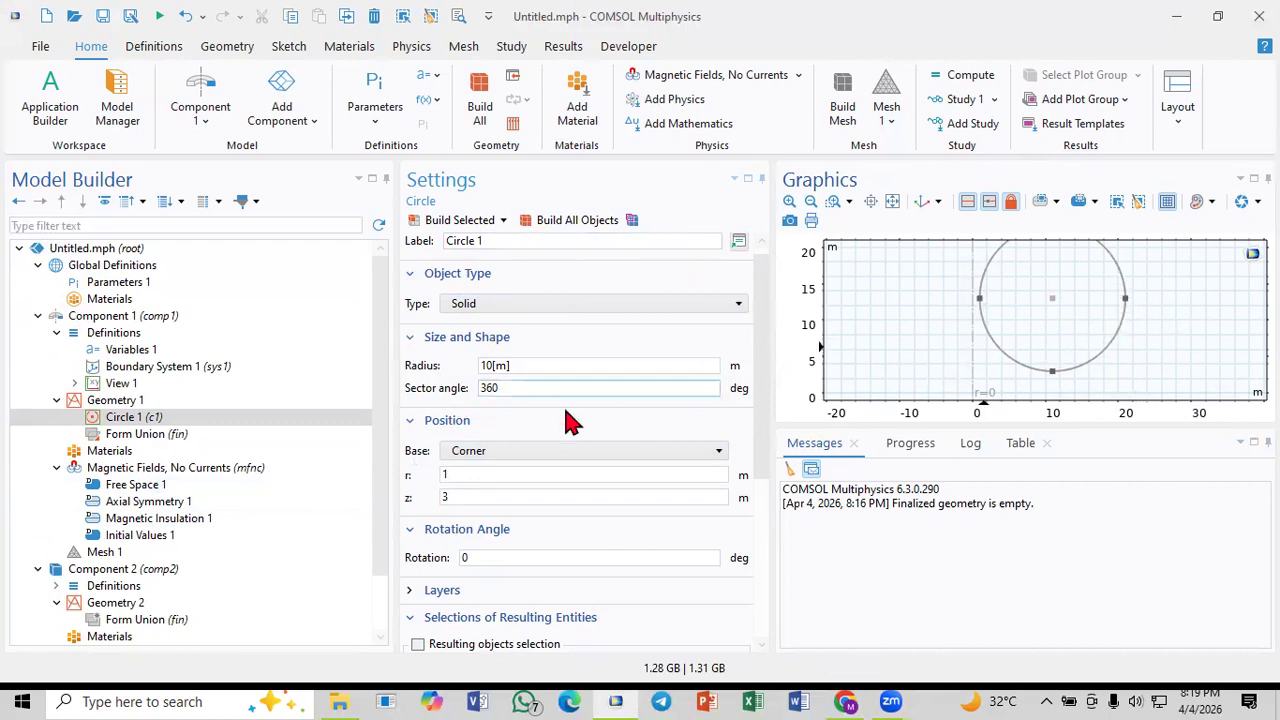
# Step: Set the length unit of Geometry 1 to mm, build all and fit the geometry in the graphics view
pyautogui.click(111, 402)
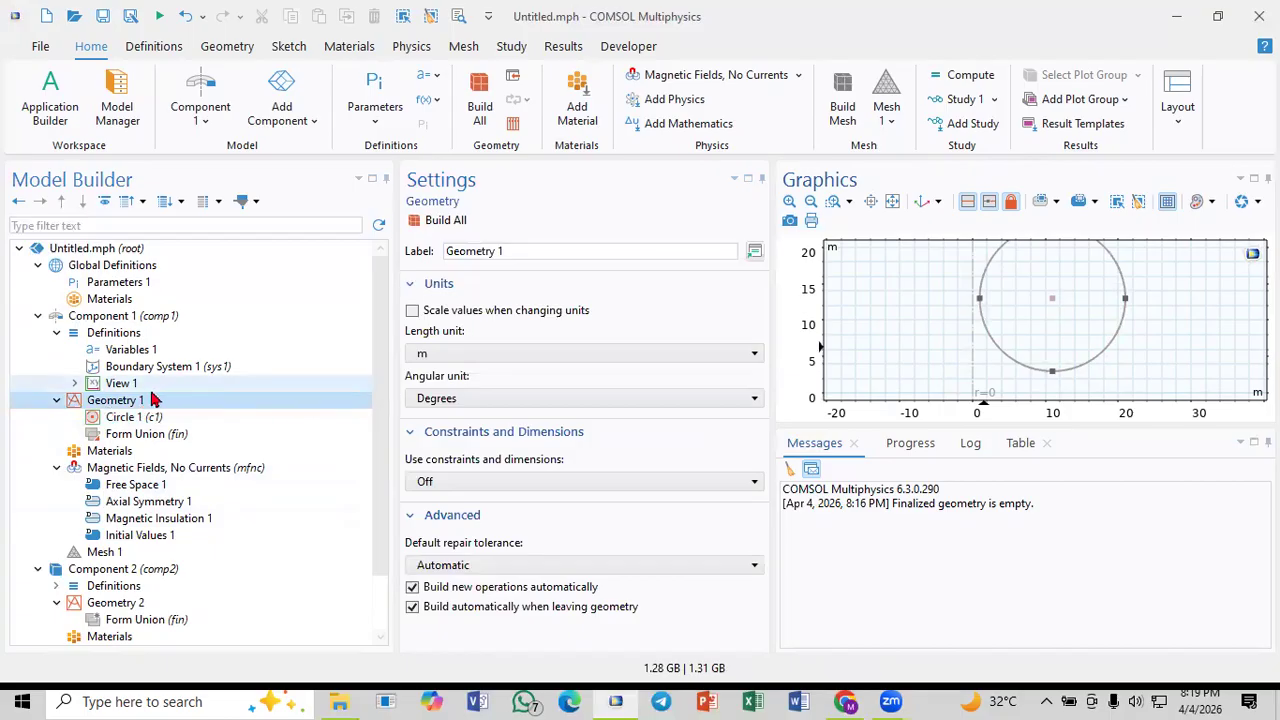
pyautogui.click(480, 356)
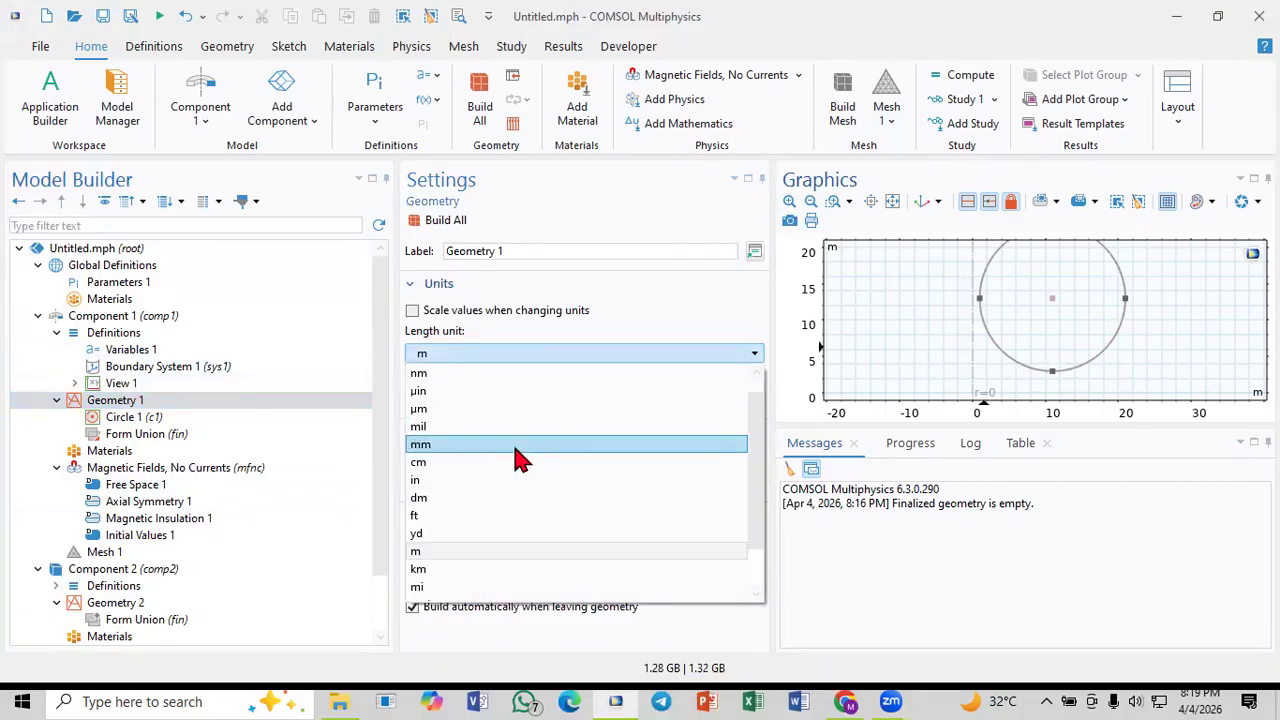
pyautogui.scroll(-1, 480, 505)
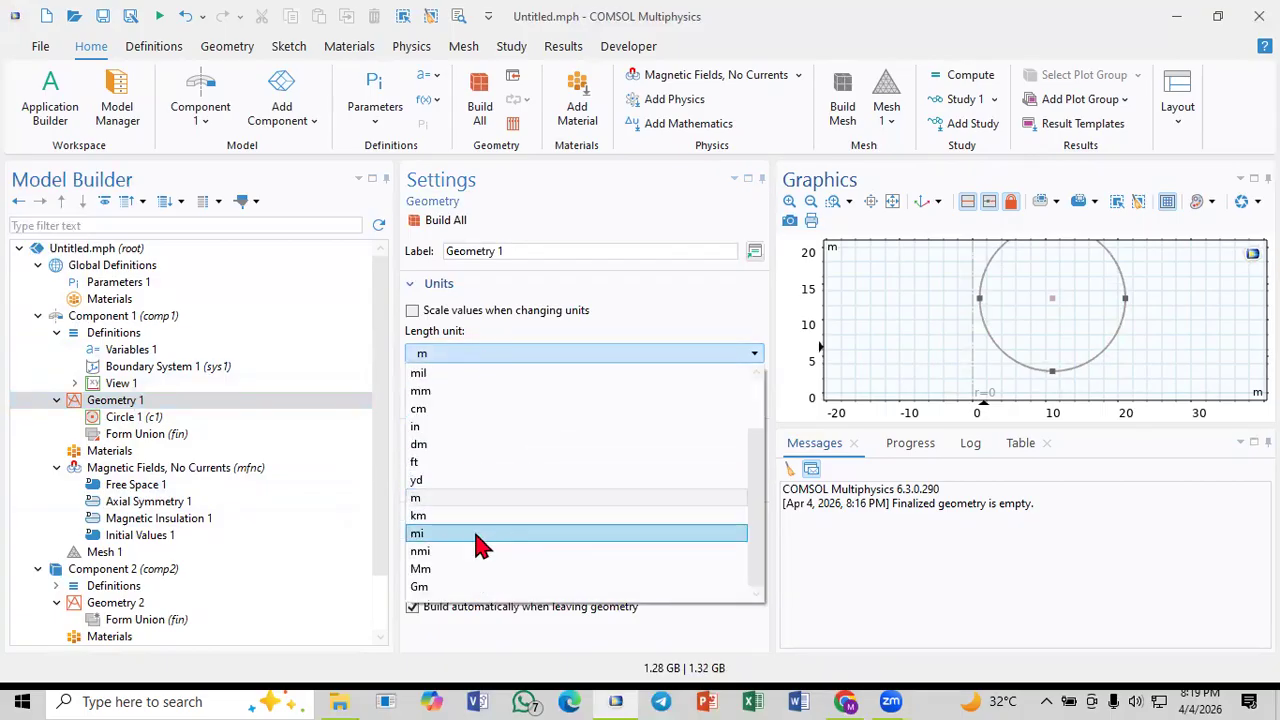
pyautogui.click(463, 392)
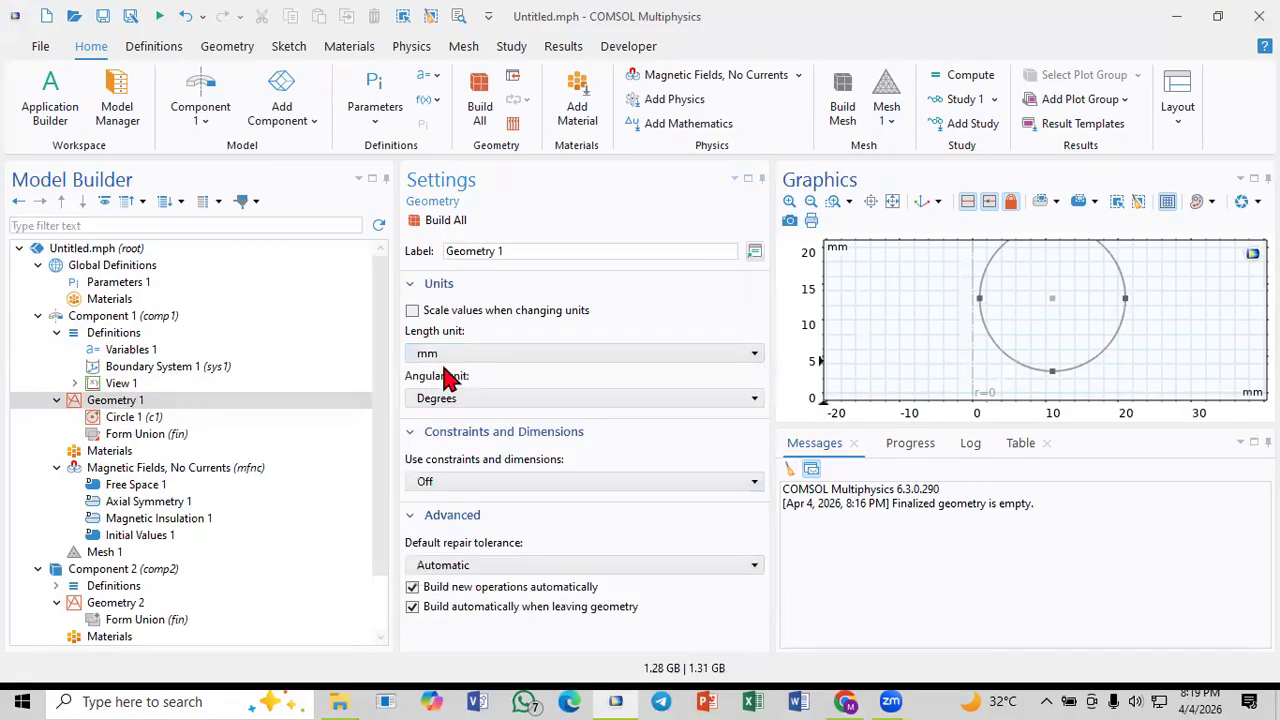
pyautogui.click(446, 221)
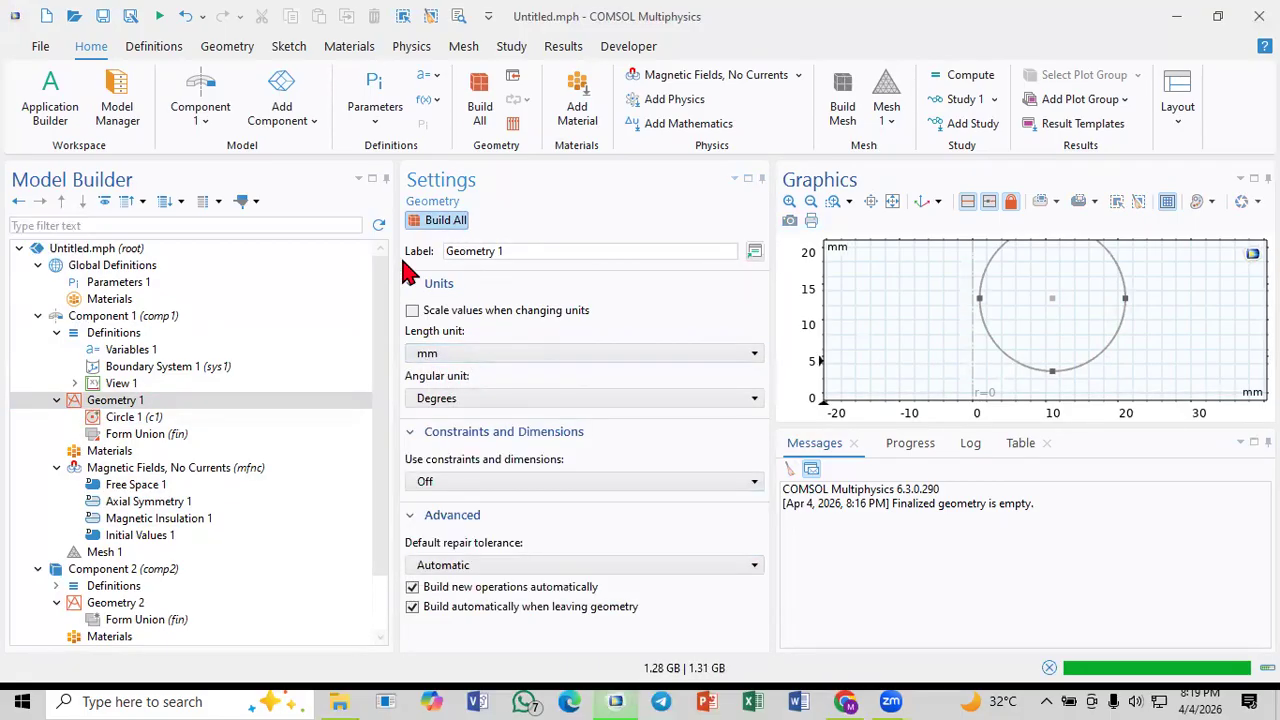
pyautogui.click(893, 202)
# Step: Set the circle's radius to 10 mm, build it and fit the result in the graphics view
pyautogui.click(183, 421)
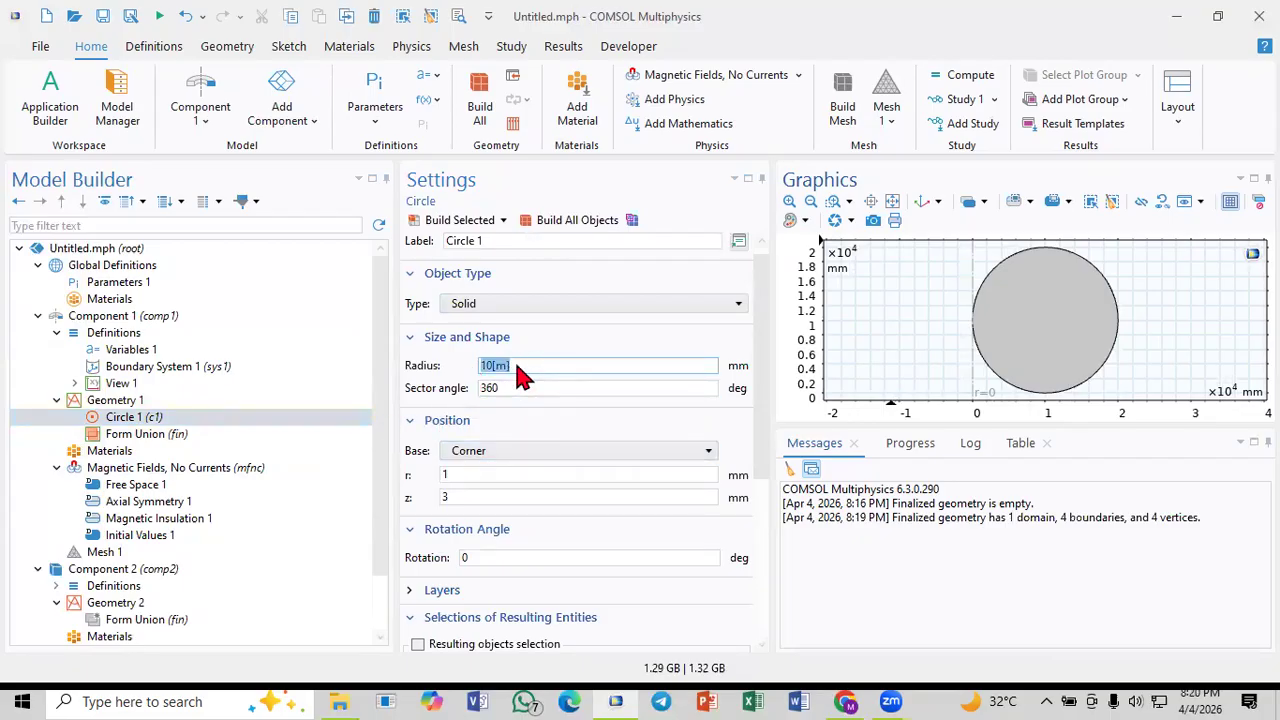
pyautogui.click(513, 387)
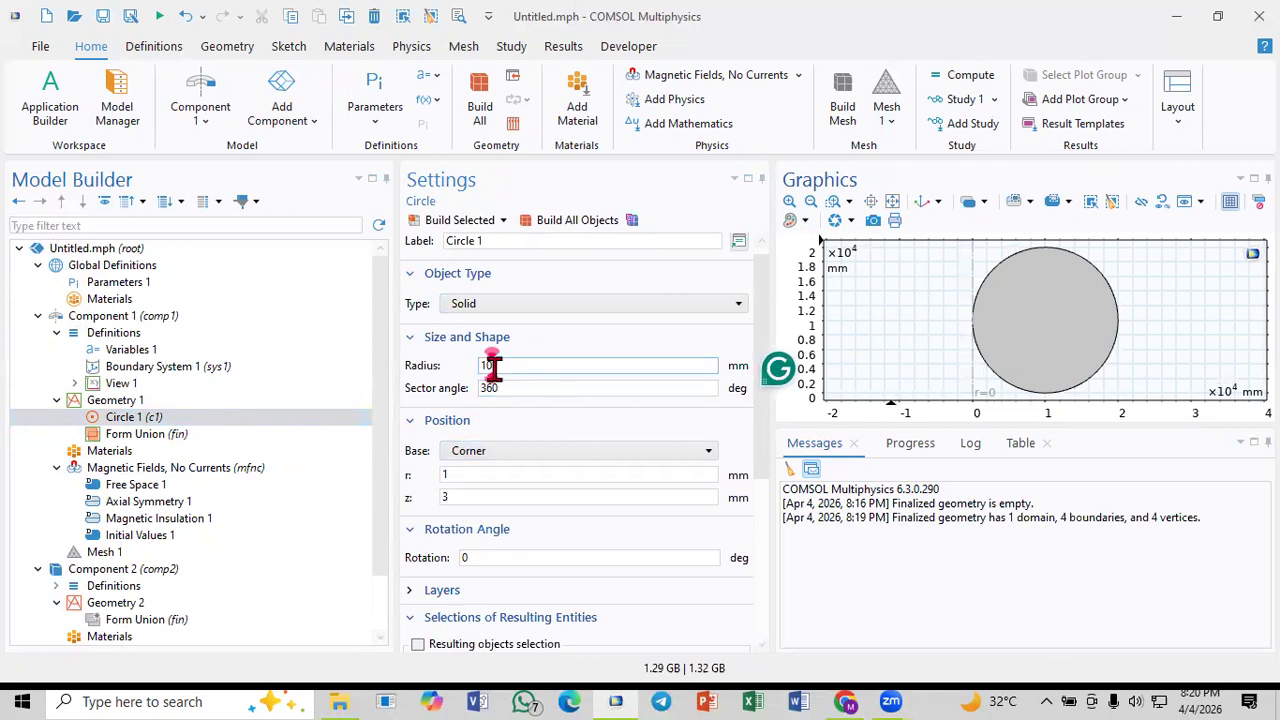
pyautogui.doubleClick(488, 365)
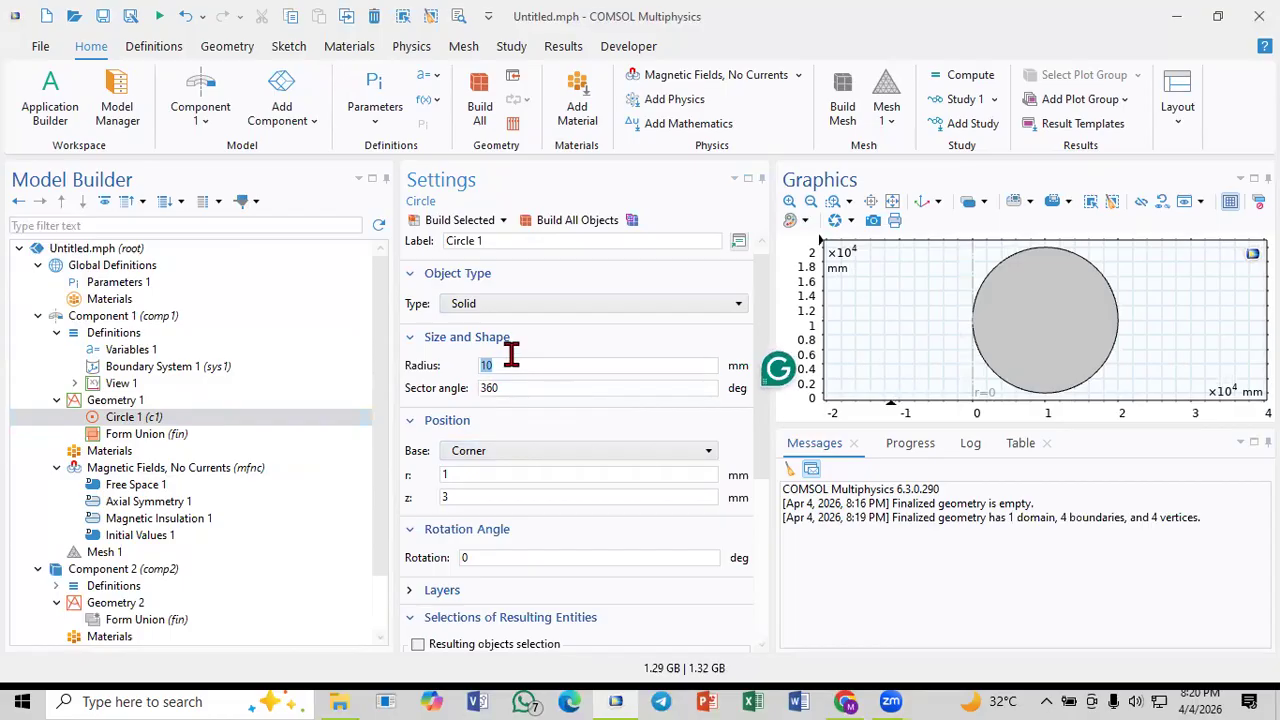
pyautogui.click(496, 366)
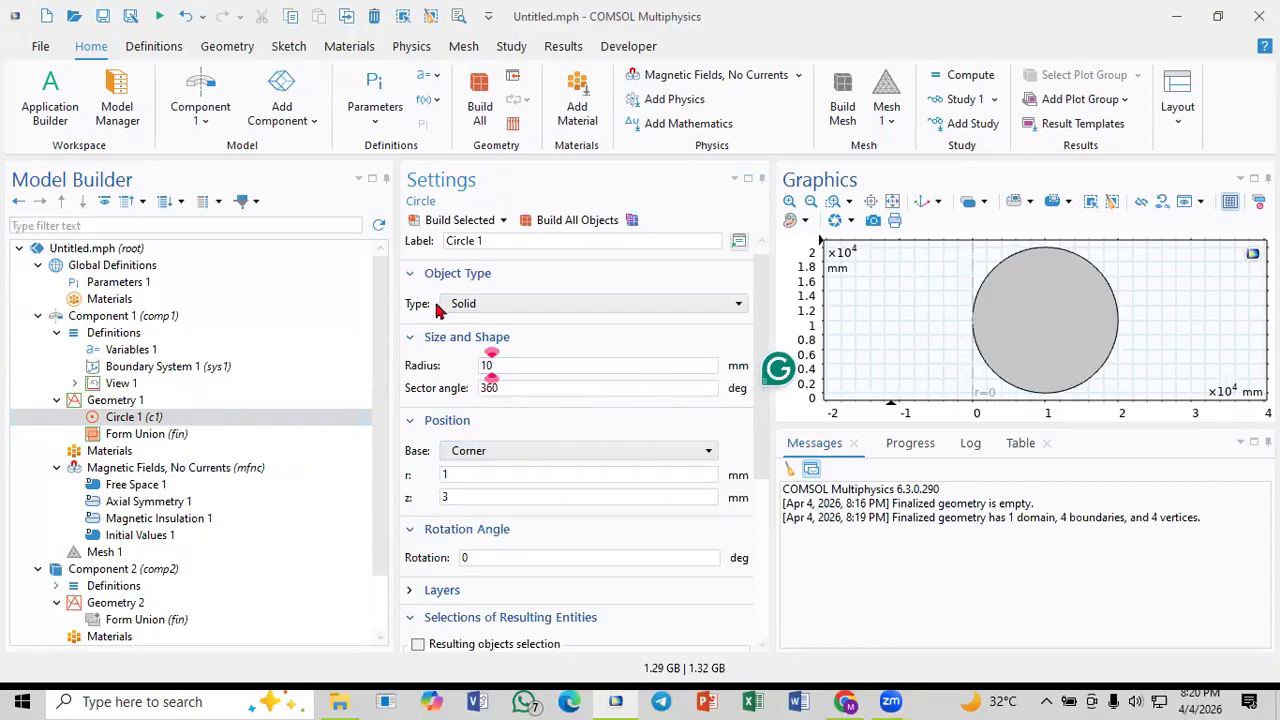
pyautogui.click(447, 220)
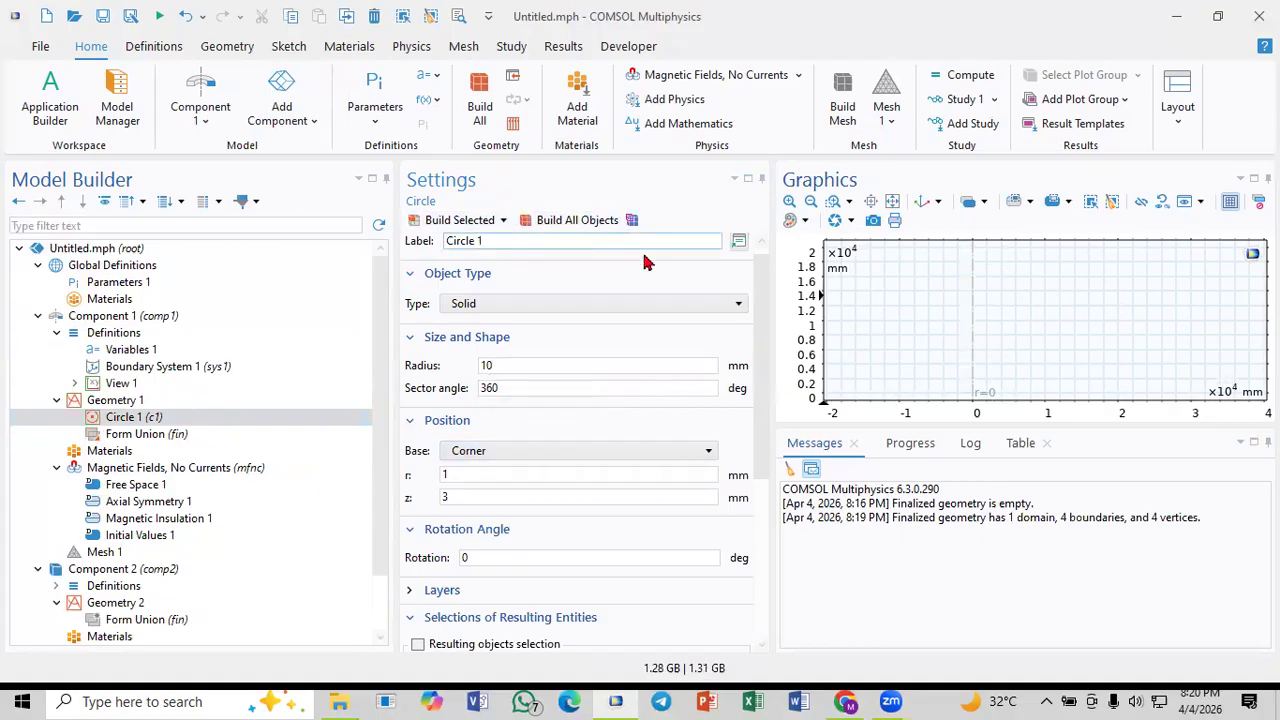
pyautogui.click(893, 201)
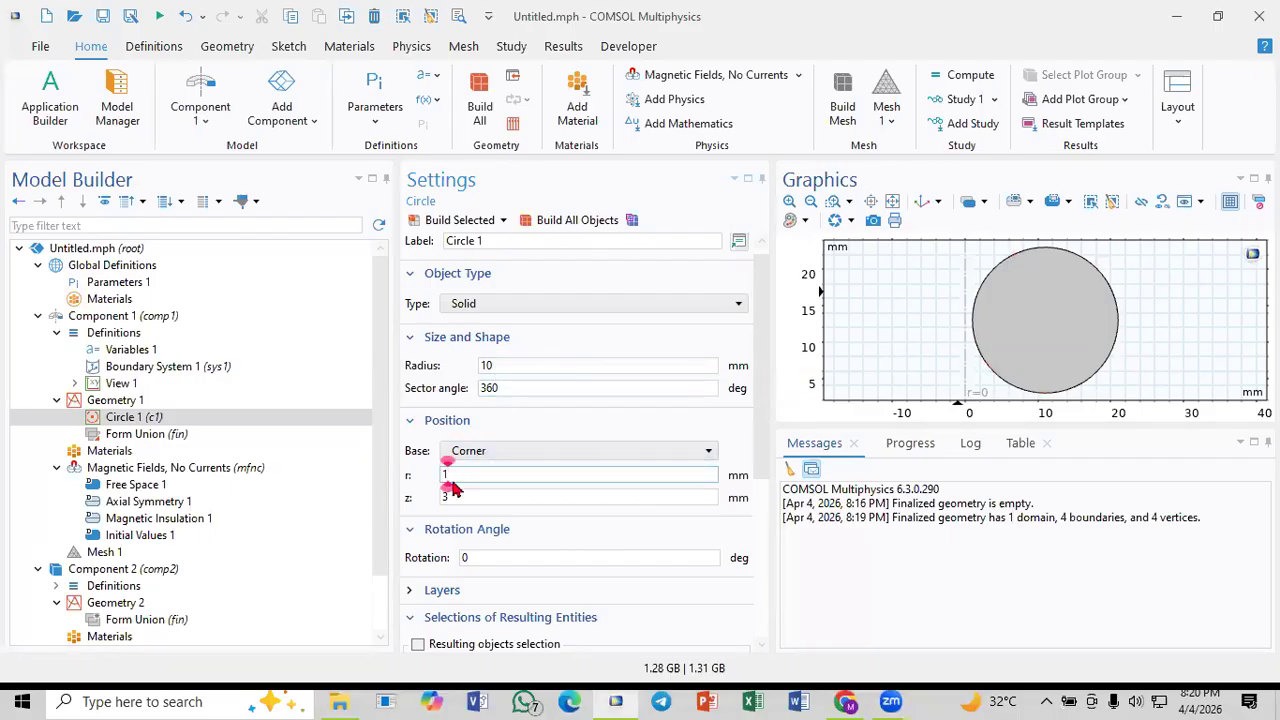
# Step: Try radians as the angular unit of Geometry 1, and restore it to degrees
pyautogui.moveTo(456, 480)
pyautogui.mouseDown()
pyautogui.moveTo(437, 479)
pyautogui.moveTo(452, 497)
pyautogui.mouseUp()
pyautogui.moveTo(543, 390); pyautogui.dragTo(449, 389)
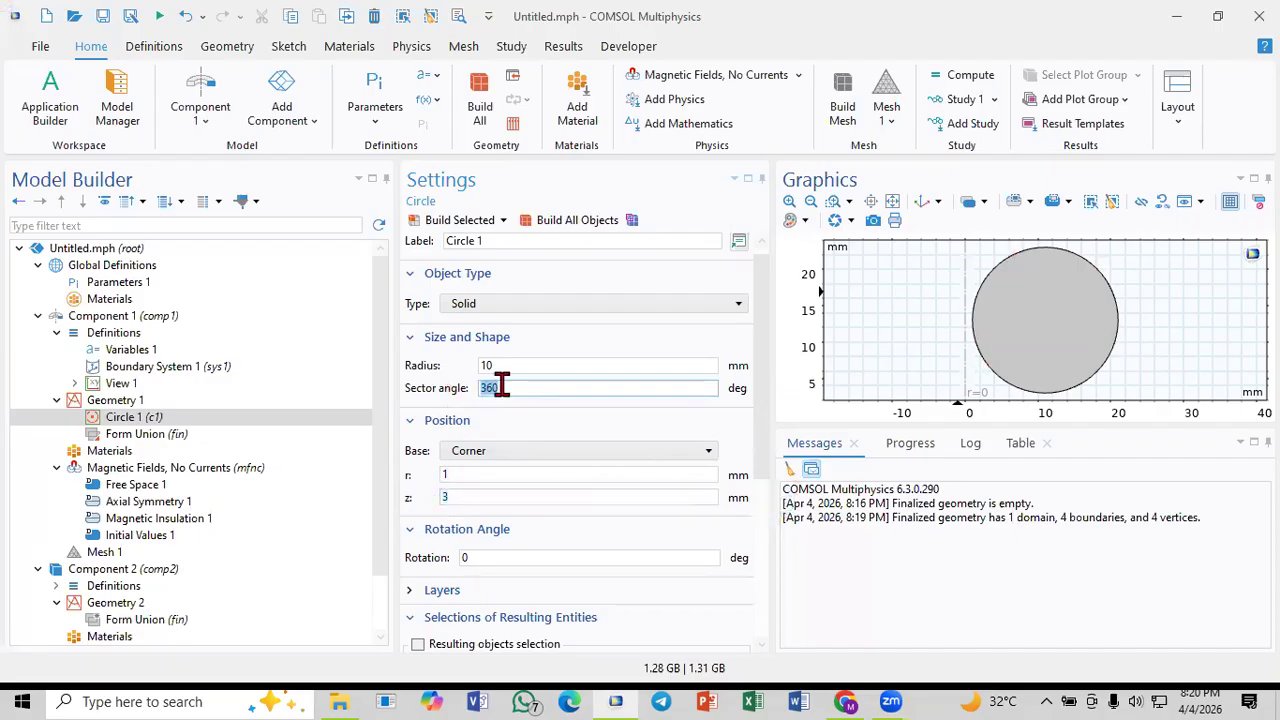
pyautogui.click(168, 405)
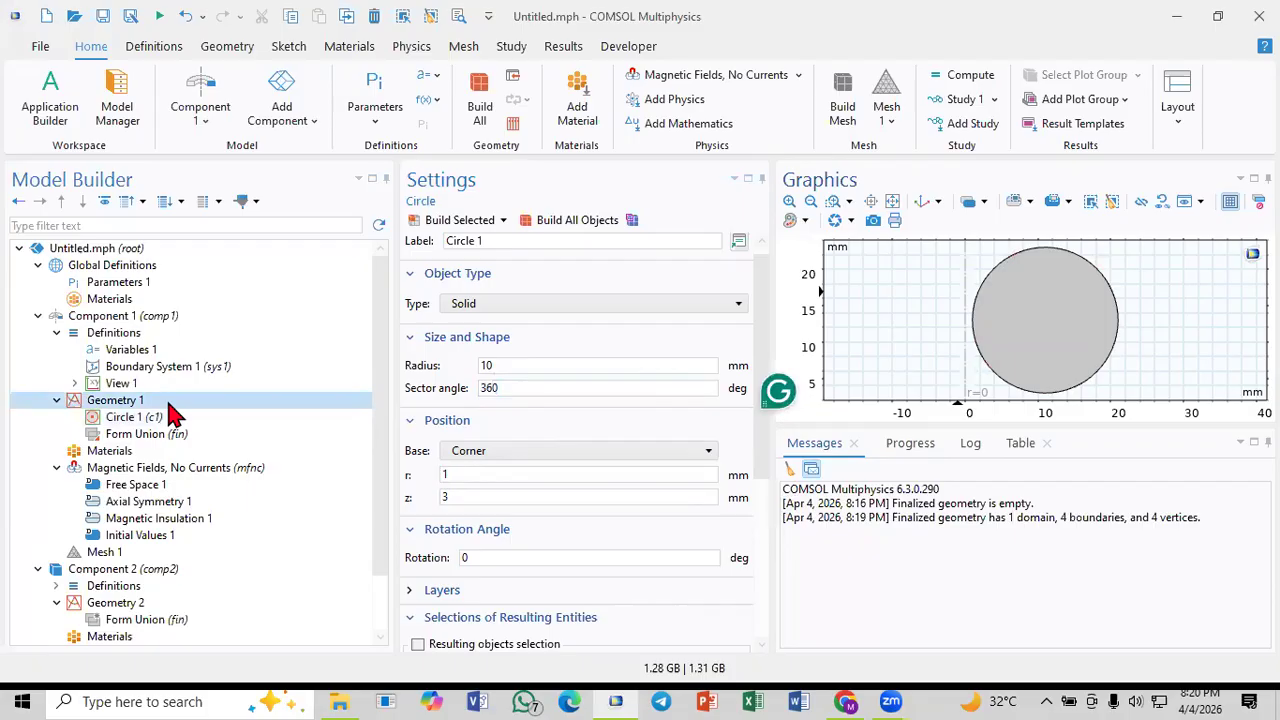
pyautogui.click(453, 400)
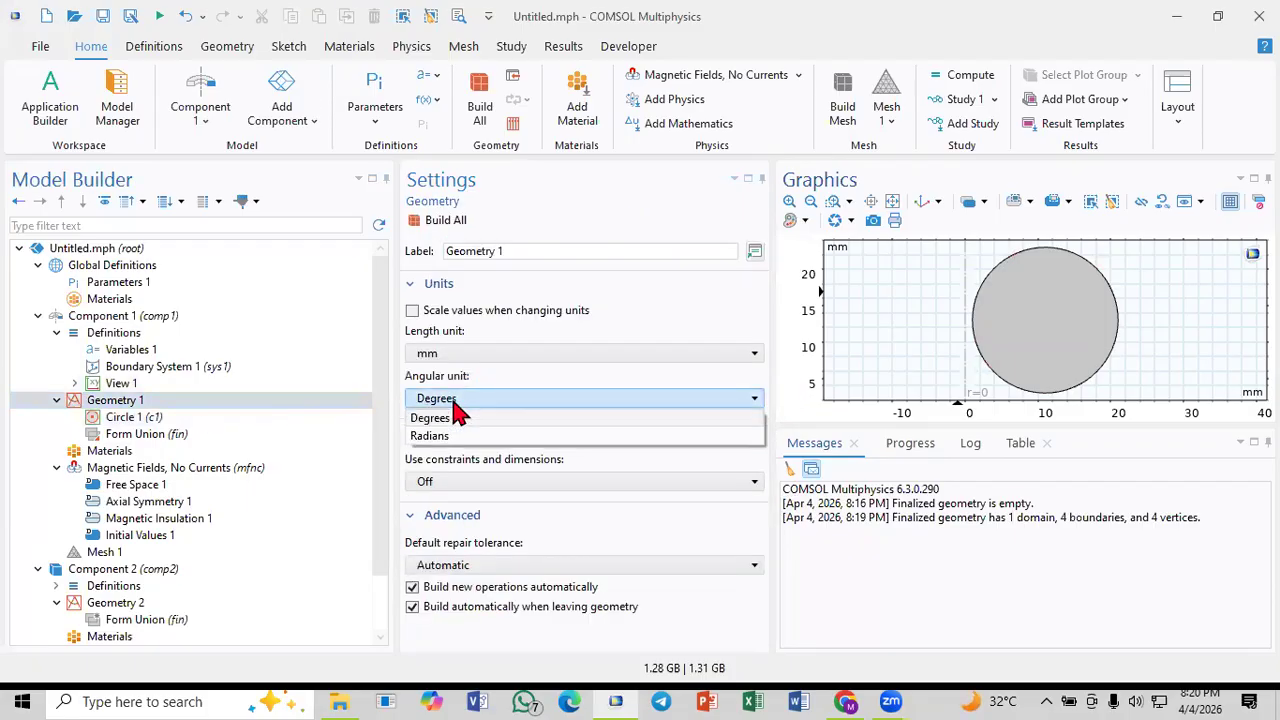
pyautogui.click(447, 438)
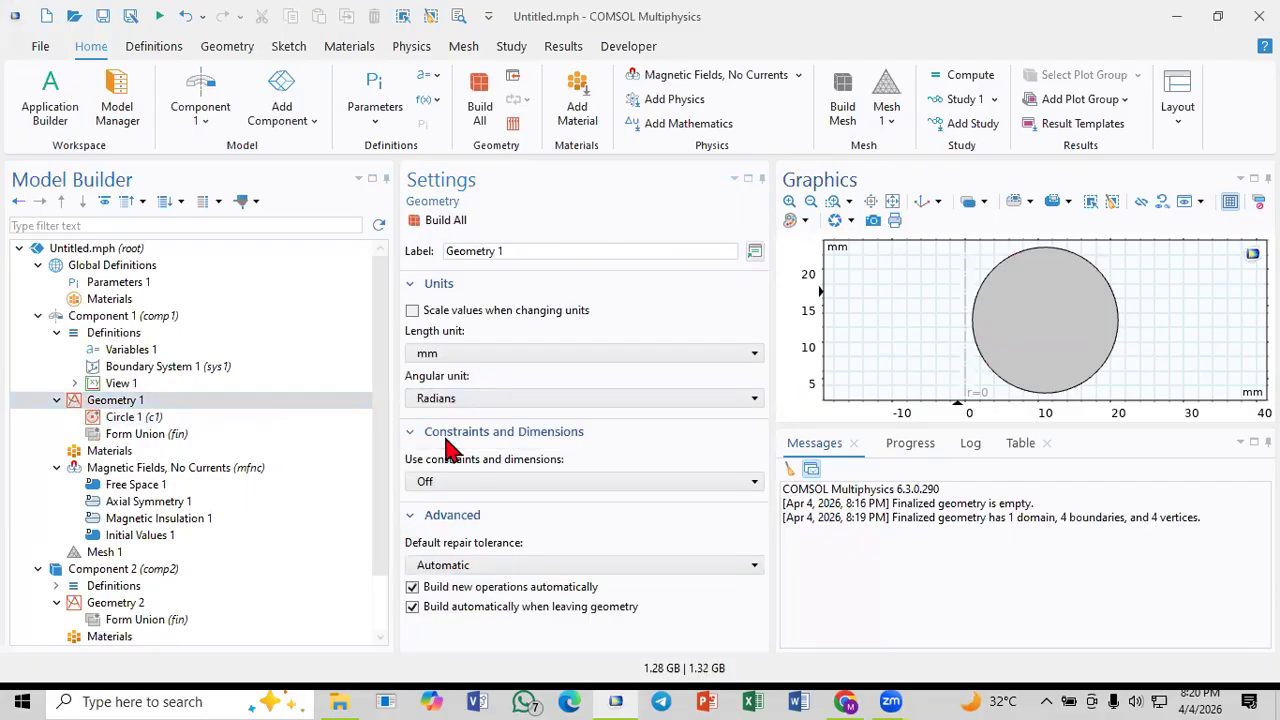
pyautogui.click(478, 402)
pyautogui.click(477, 418)
pyautogui.click(474, 400)
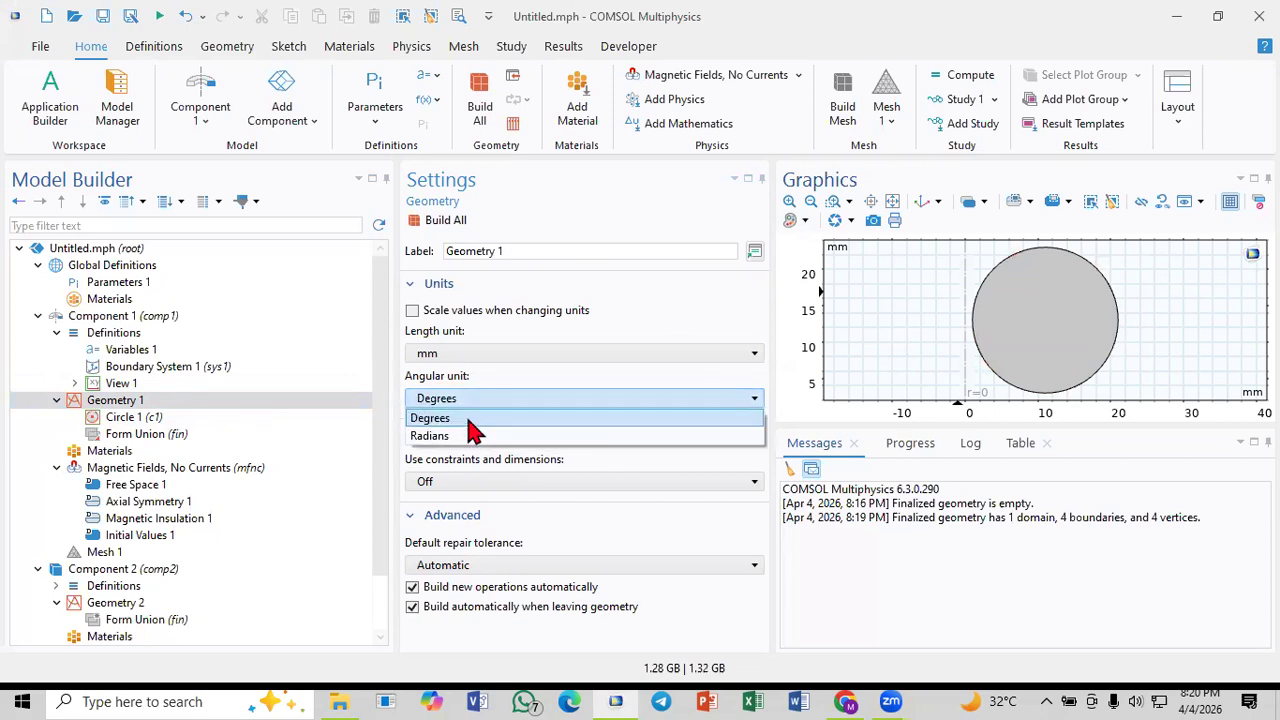
pyautogui.click(474, 436)
pyautogui.click(480, 402)
pyautogui.click(479, 418)
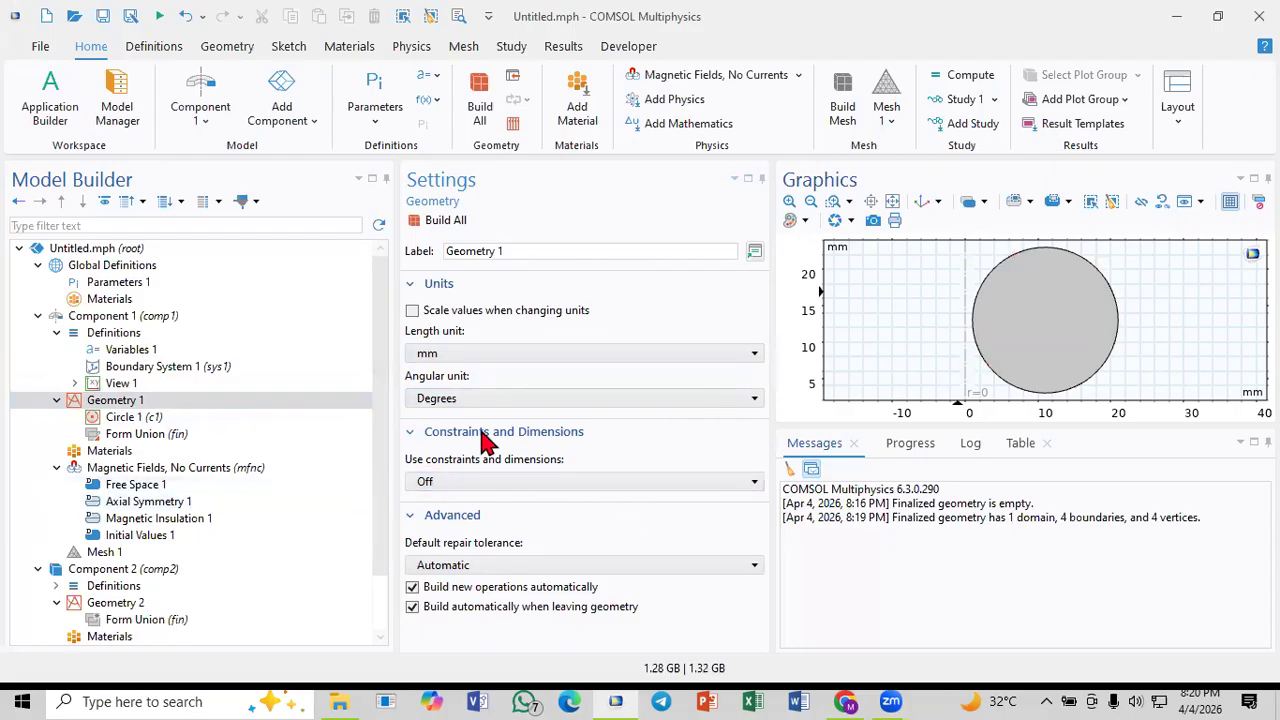
# Step: Give Layer 1 of the circle a thickness of 5 mm and build the circle
pyautogui.click(82, 419)
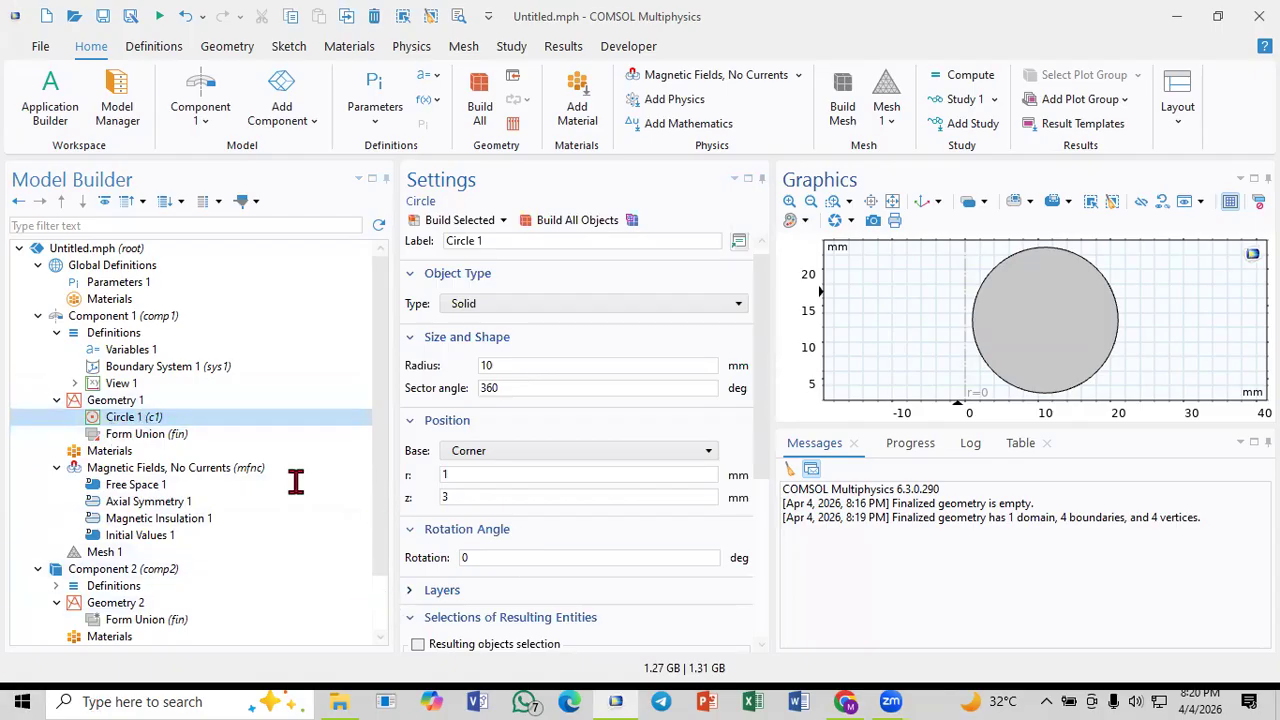
pyautogui.moveTo(761, 405); pyautogui.dragTo(775, 515)
pyautogui.click(485, 405)
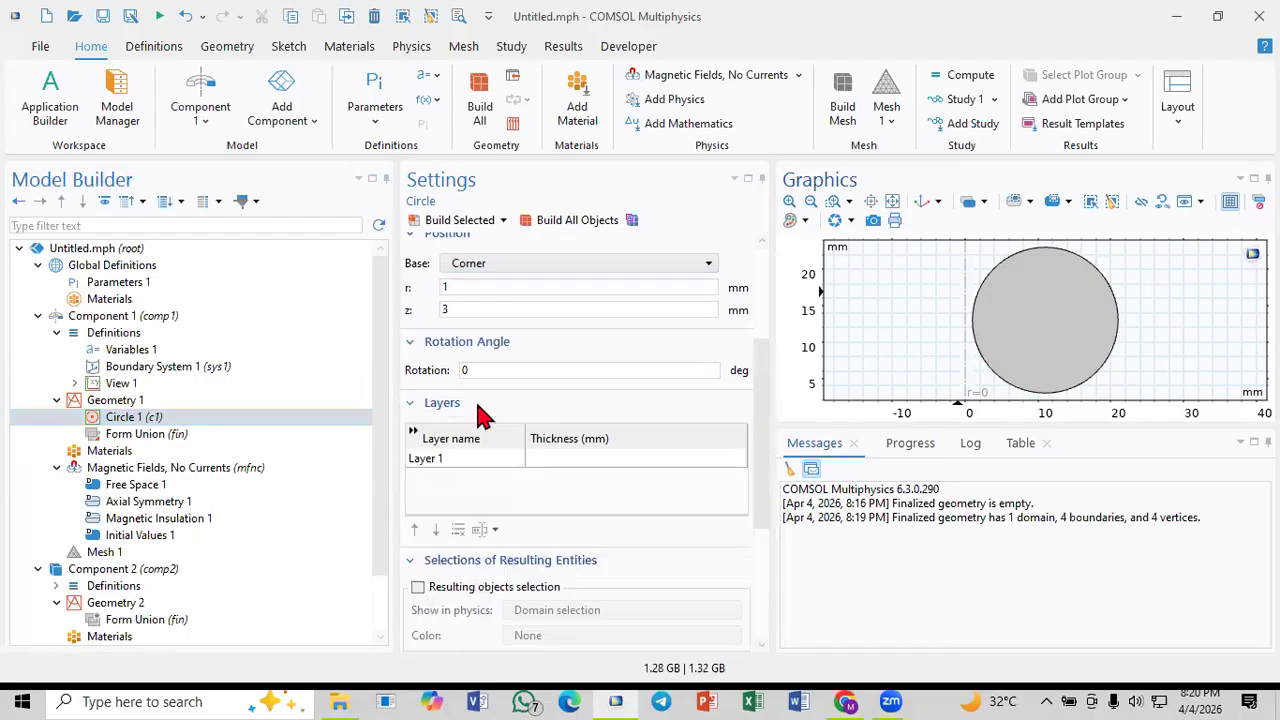
pyautogui.click(540, 462)
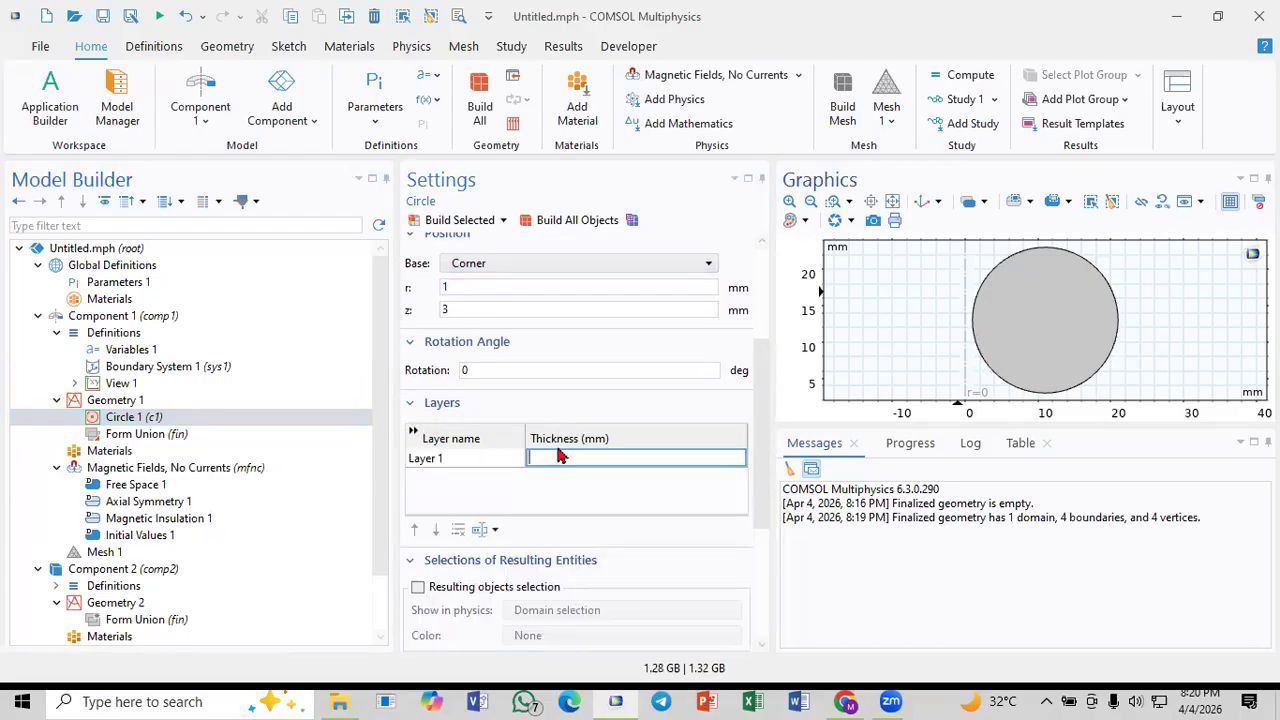
pyautogui.moveTo(760, 458)
pyautogui.mouseDown()
pyautogui.moveTo(765, 402)
pyautogui.moveTo(764, 444)
pyautogui.mouseUp()
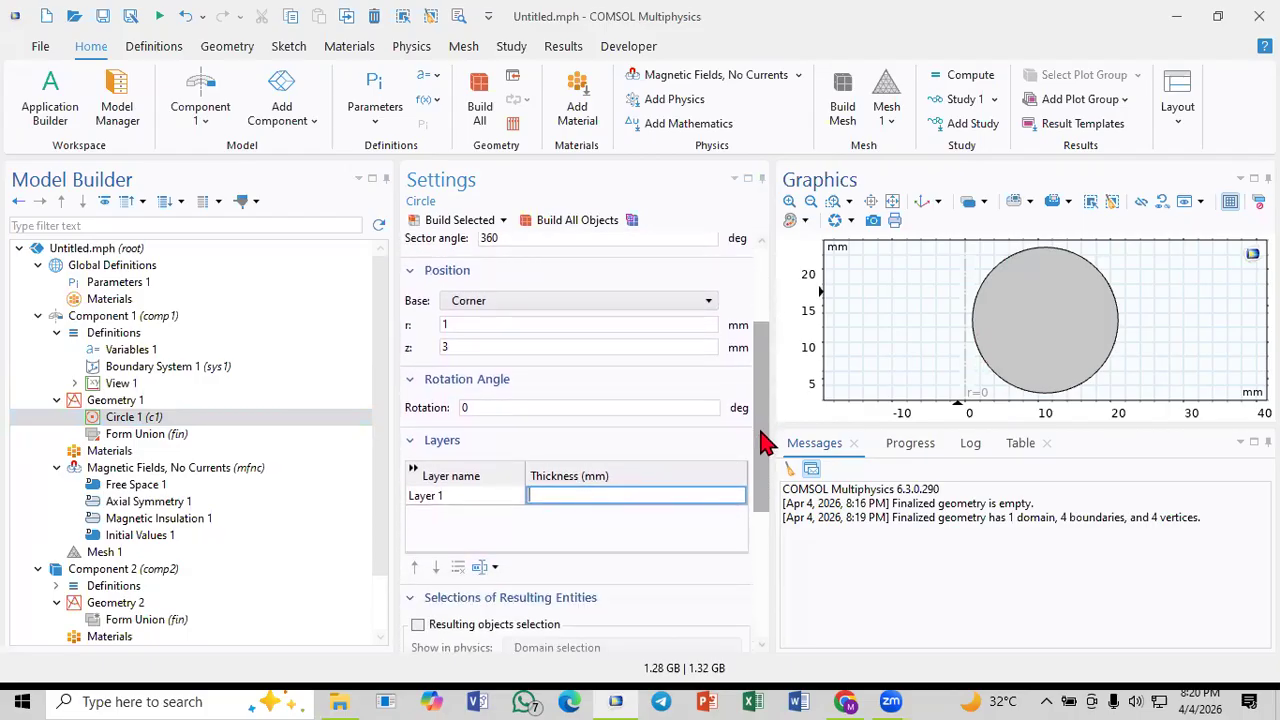
pyautogui.moveTo(770, 410); pyautogui.dragTo(757, 322)
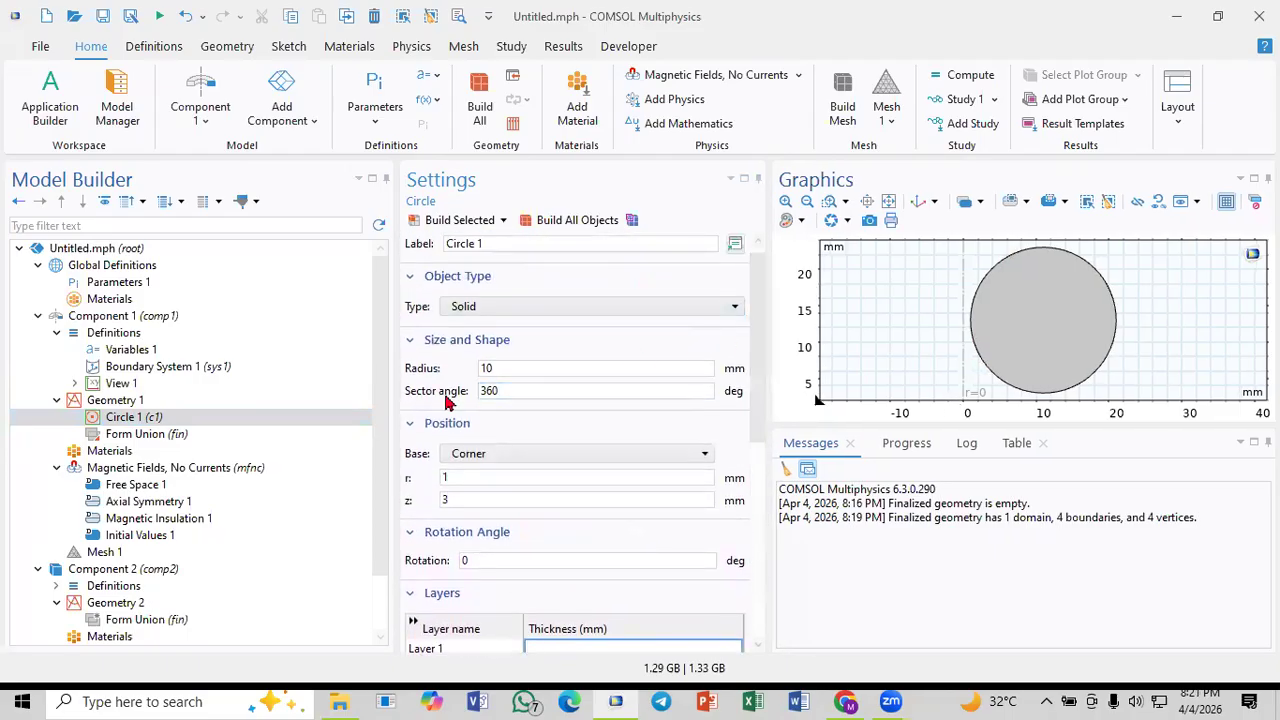
pyautogui.click(490, 368)
pyautogui.scroll(-5, 672, 410)
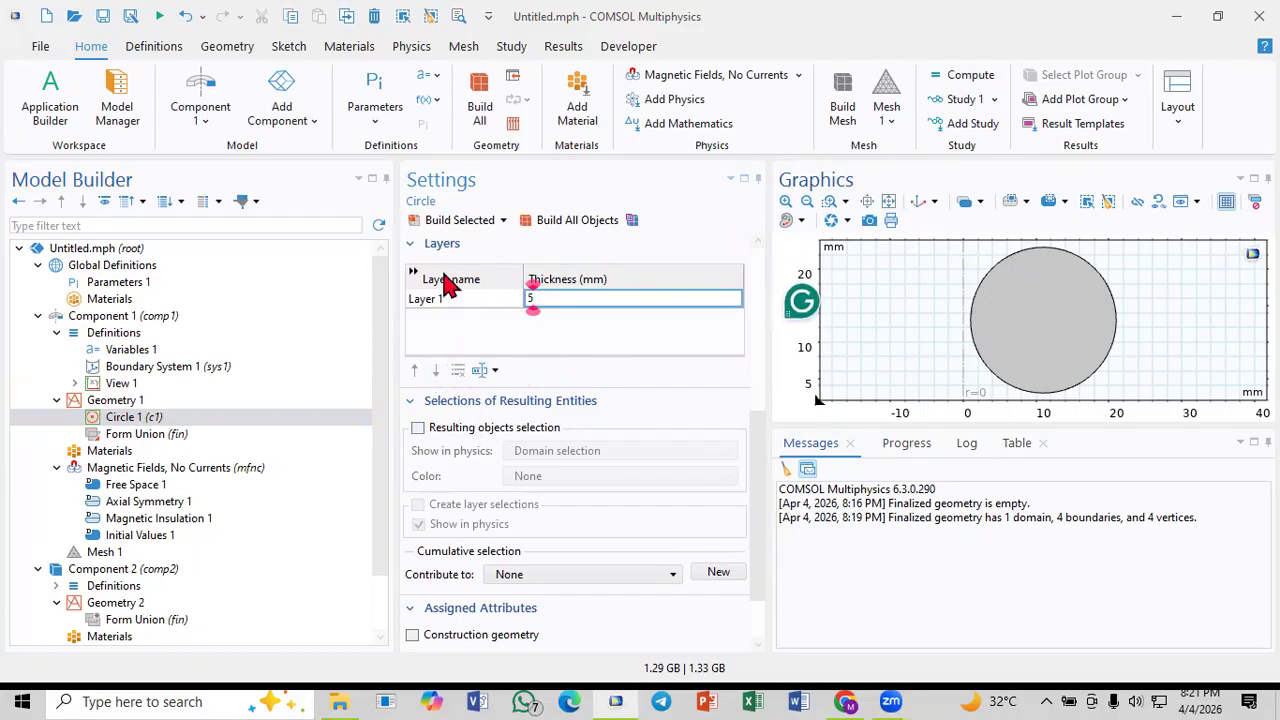
pyautogui.click(450, 220)
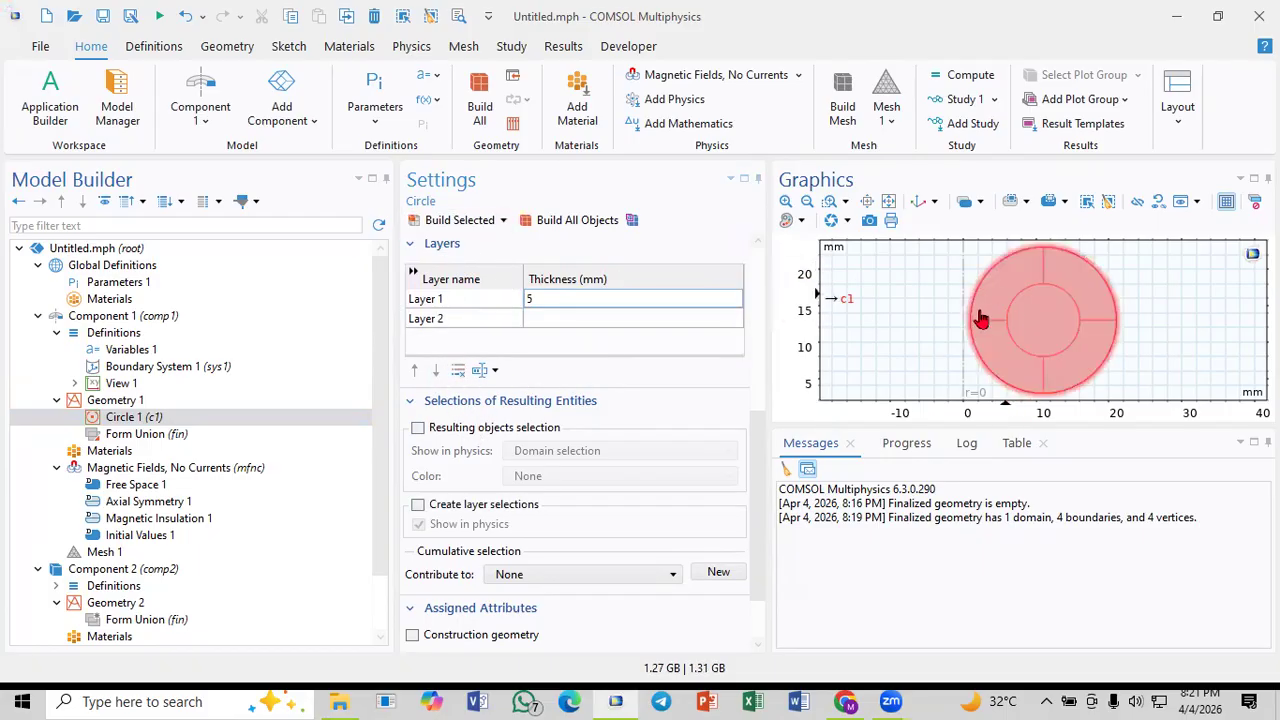
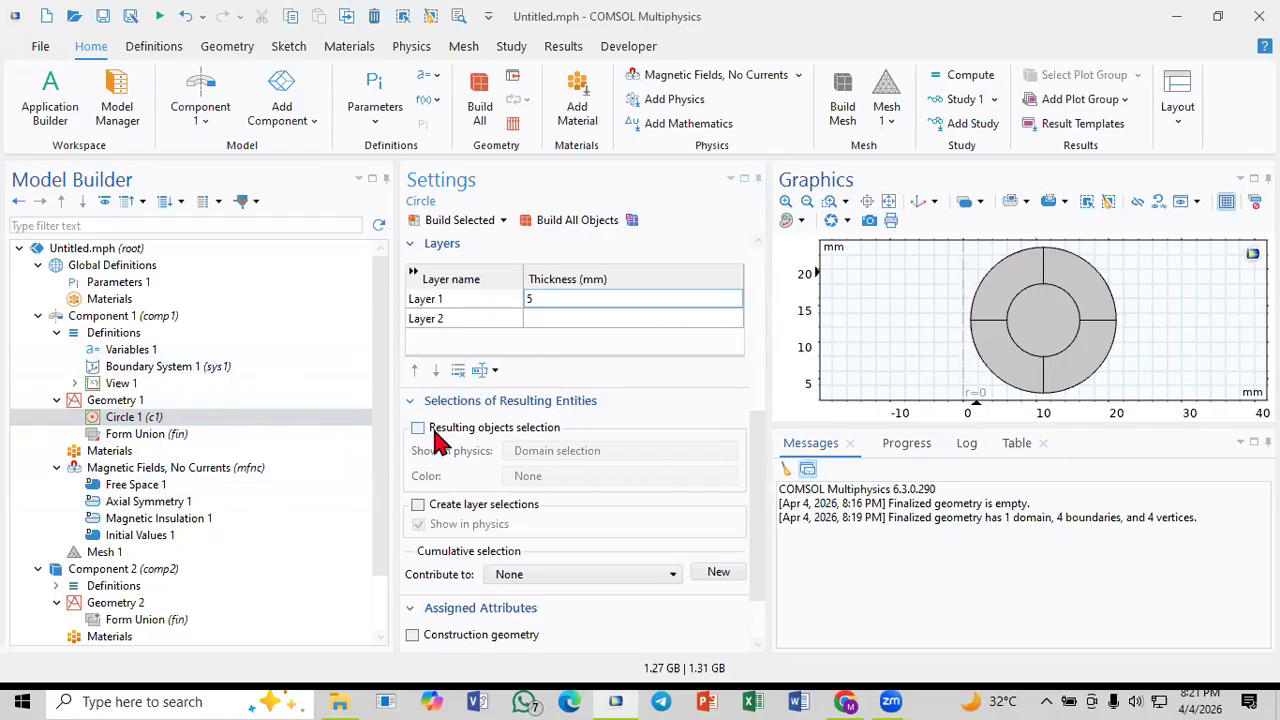
# Step: Open the Form Union settings of Component 1, and build all of Geometry 1
pyautogui.click(128, 434)
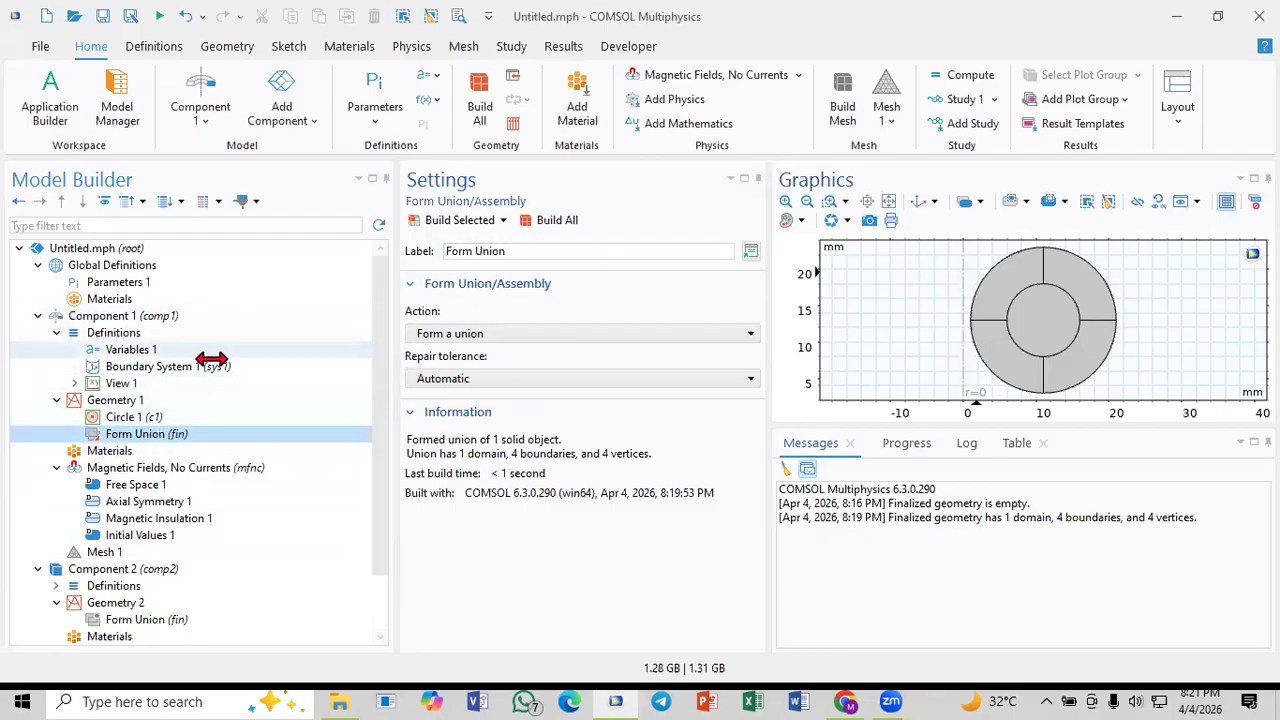
pyautogui.click(105, 400)
pyautogui.click(438, 220)
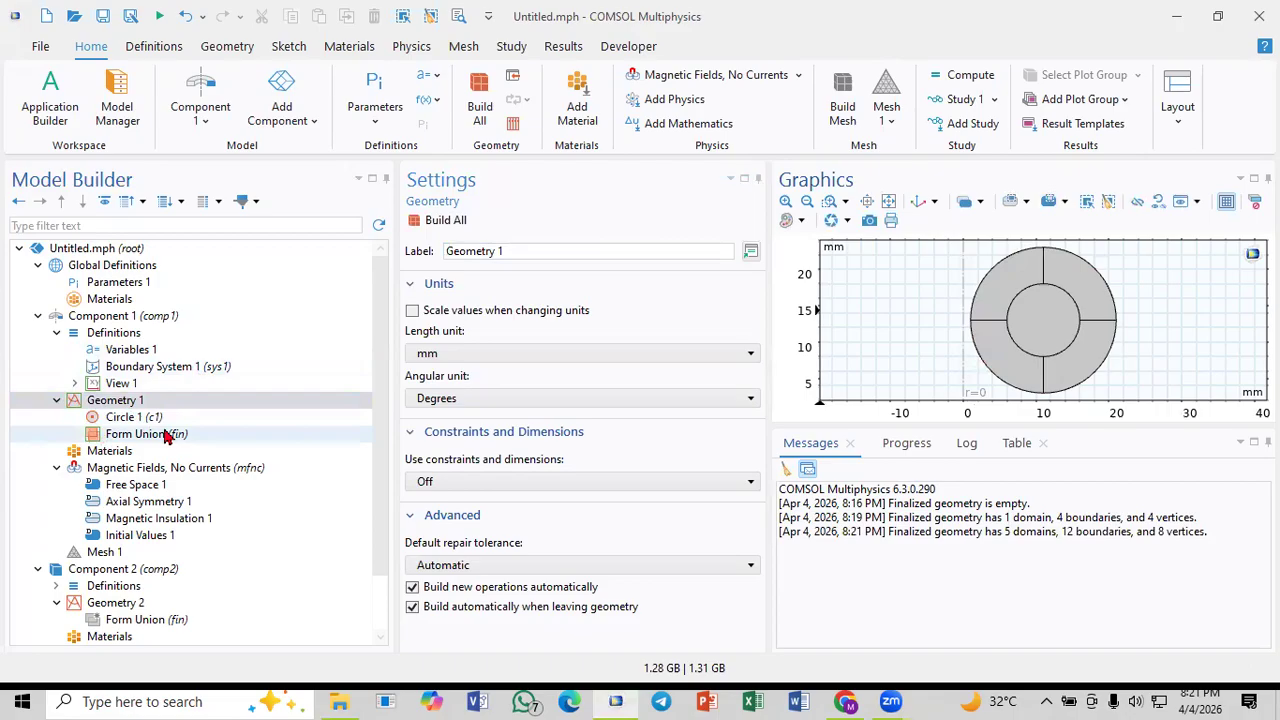
# Step: Open the material library to add a material to Component 1
pyautogui.rightClick(133, 406)
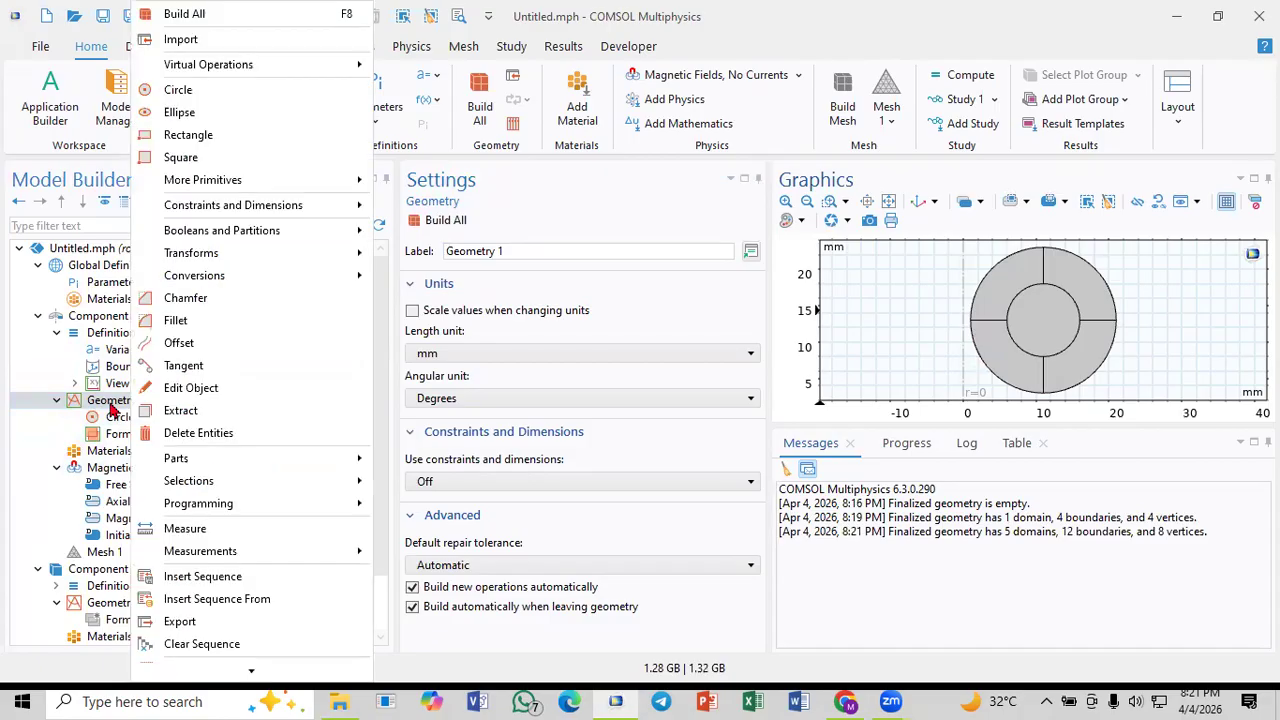
pyautogui.click(110, 408)
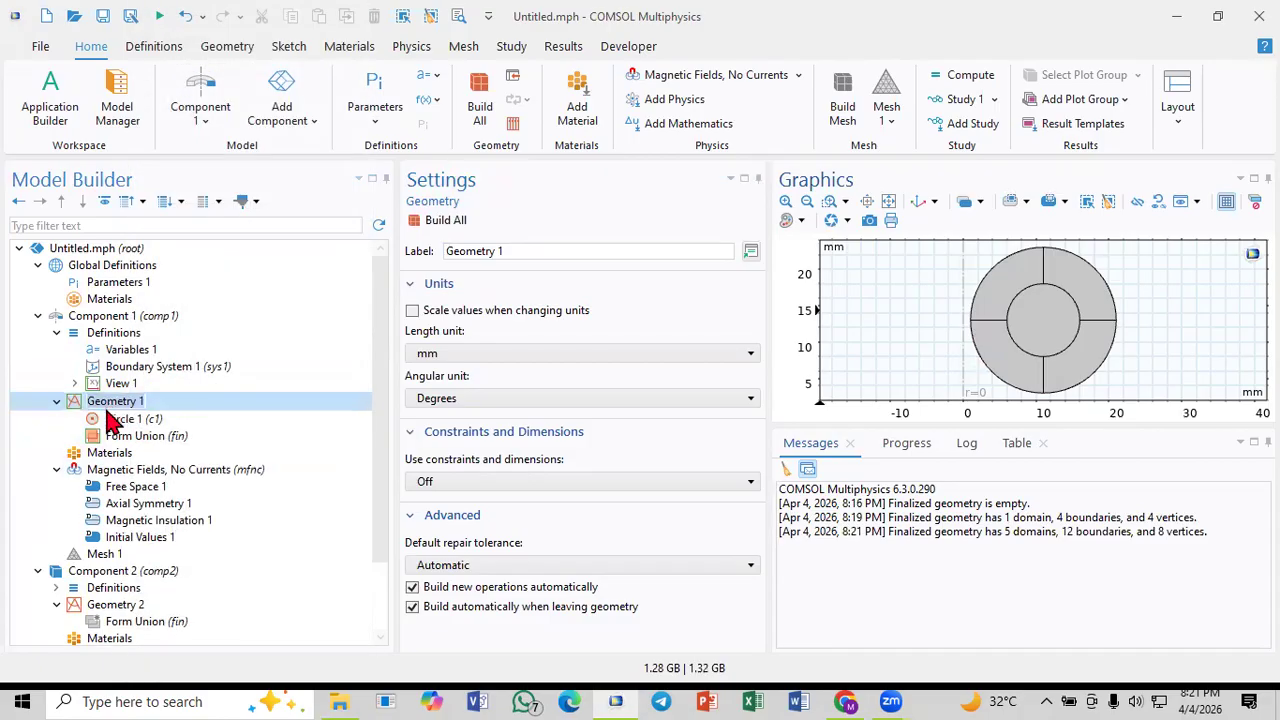
pyautogui.click(100, 450)
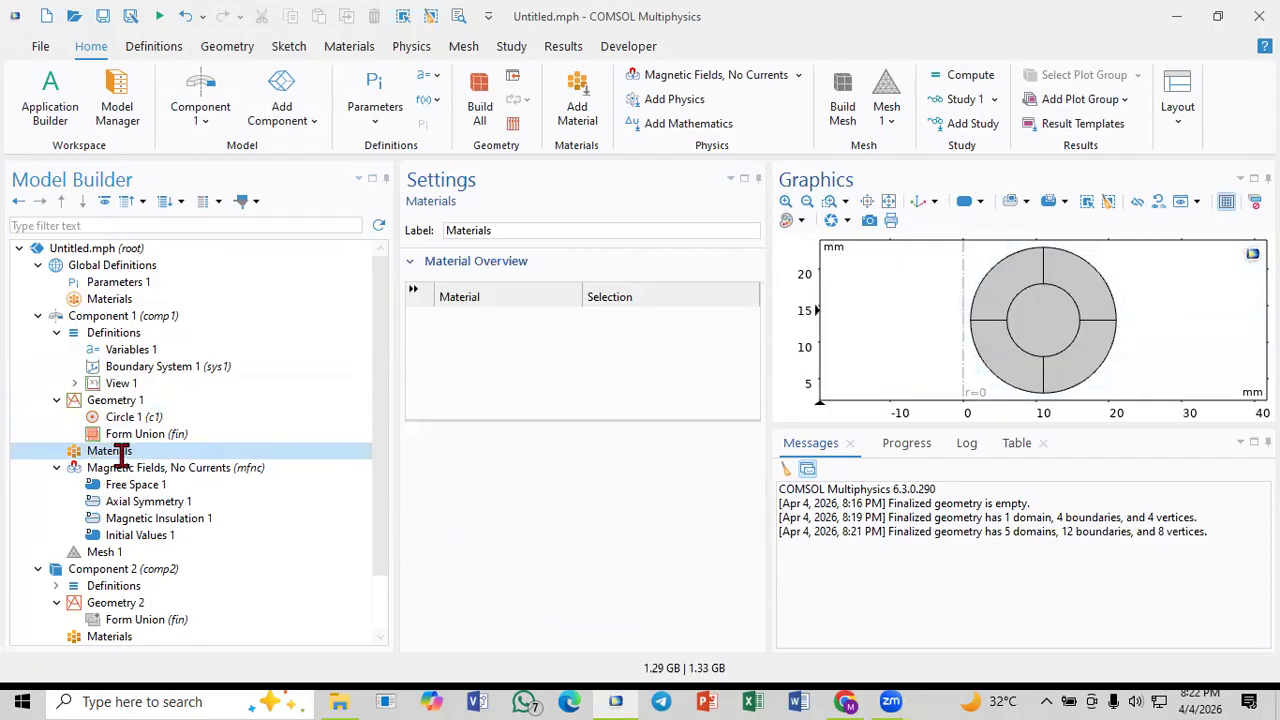
pyautogui.rightClick(127, 450)
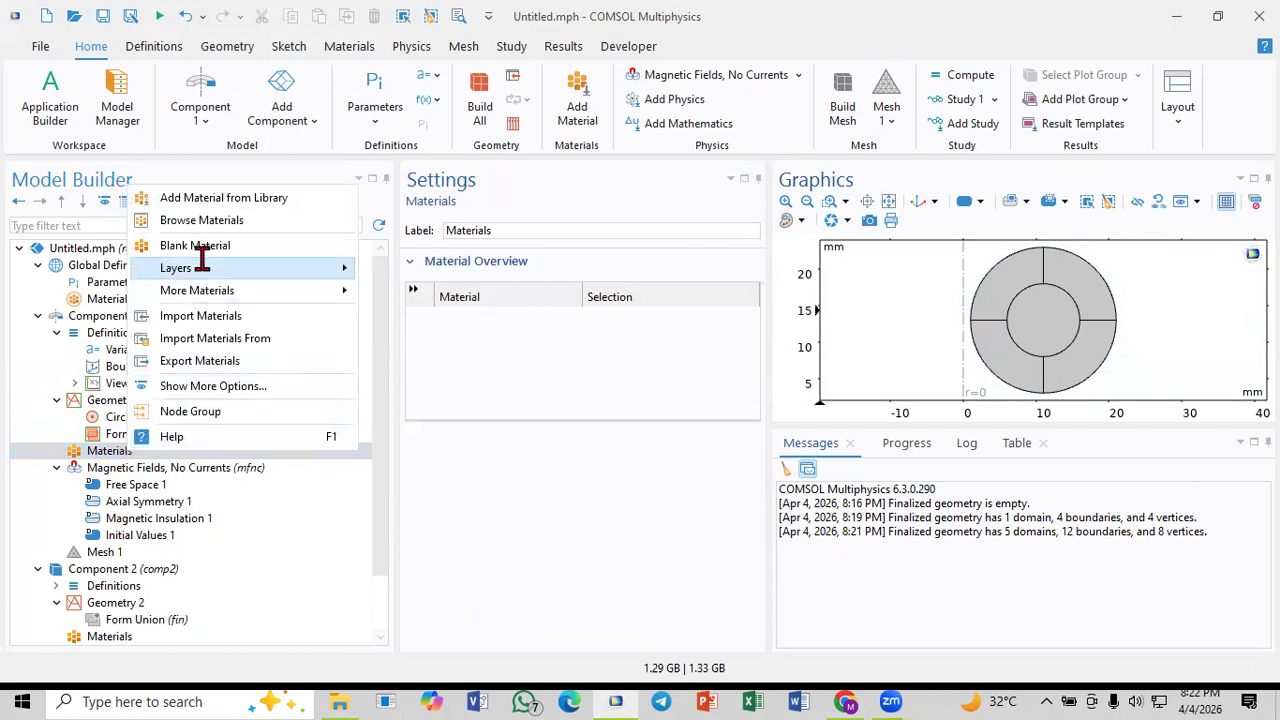
pyautogui.click(247, 197)
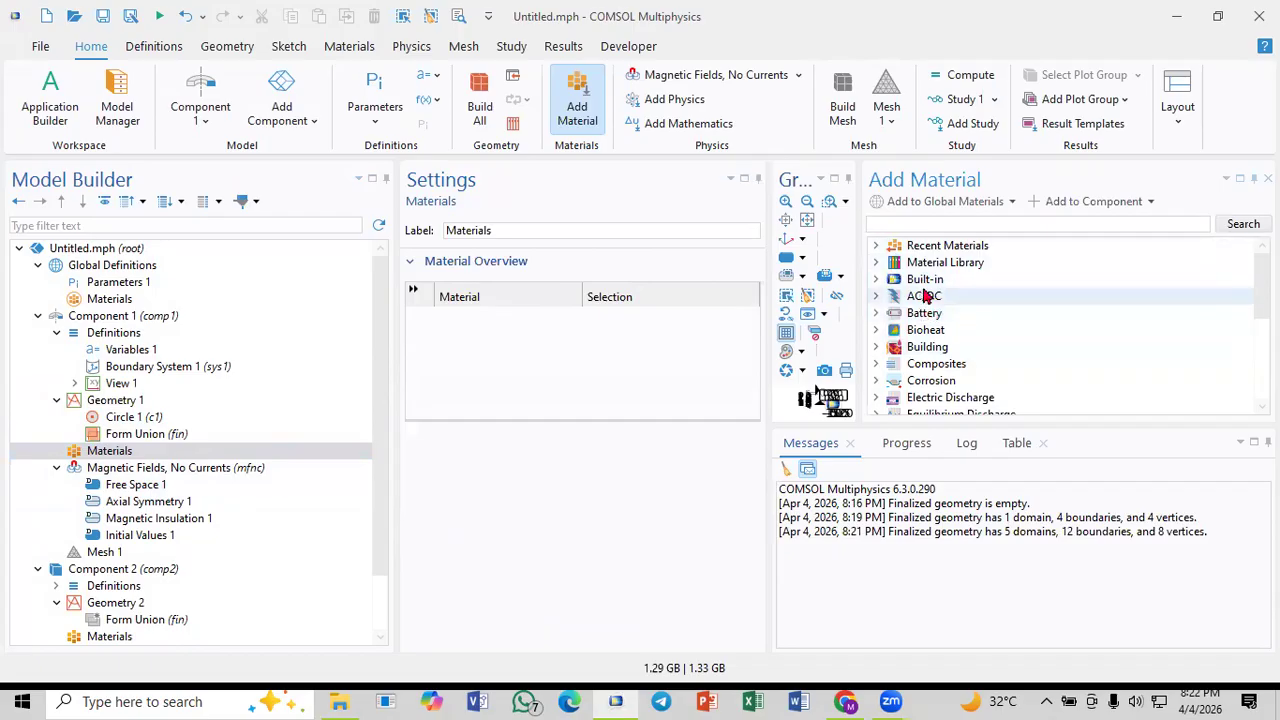
# Step: Browse the material library's main categories, checking the contents of Material Library, Built-in and AC/DC
pyautogui.scroll(-4, 925, 305)
pyautogui.scroll(2, 925, 310)
pyautogui.scroll(2, 935, 340)
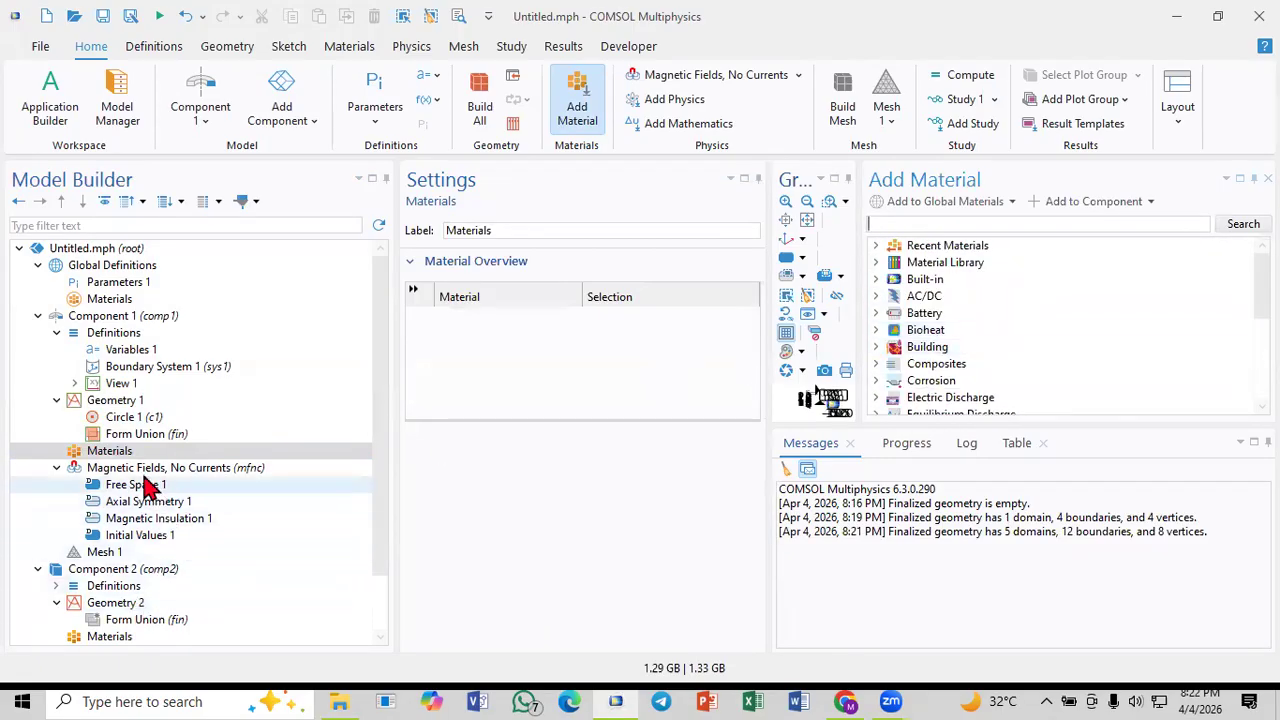
pyautogui.click(876, 297)
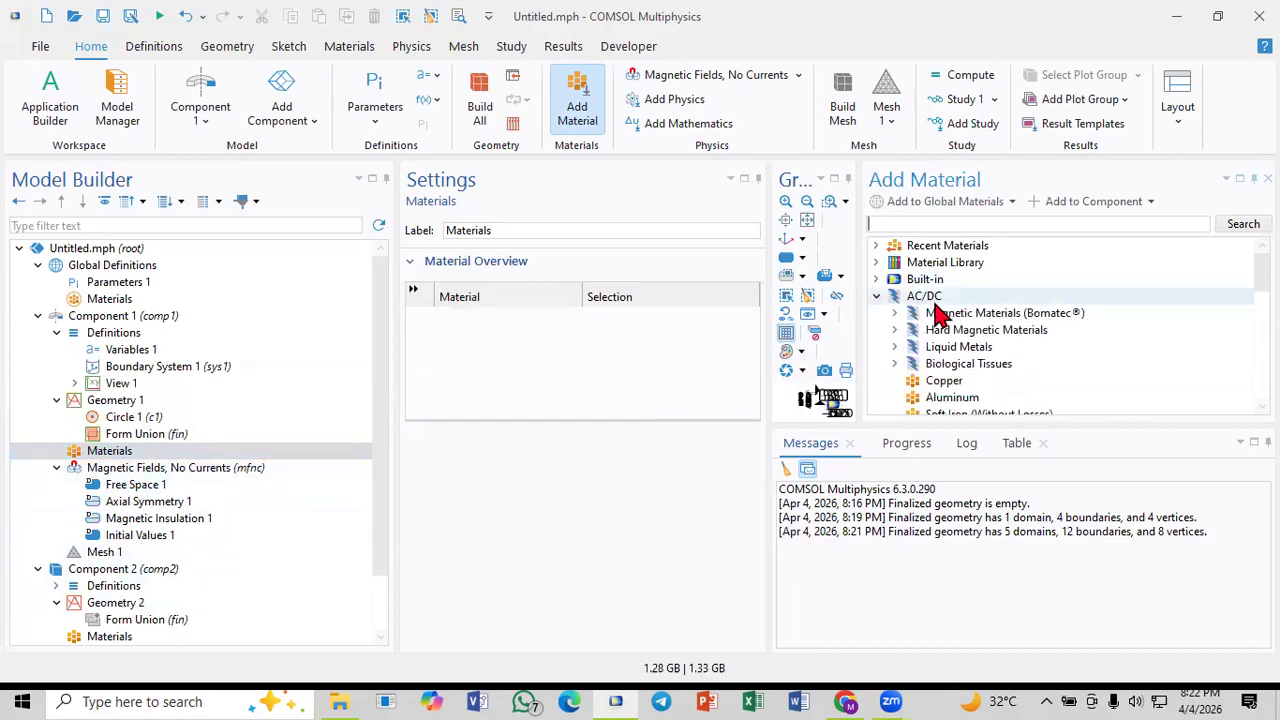
pyautogui.click(878, 263)
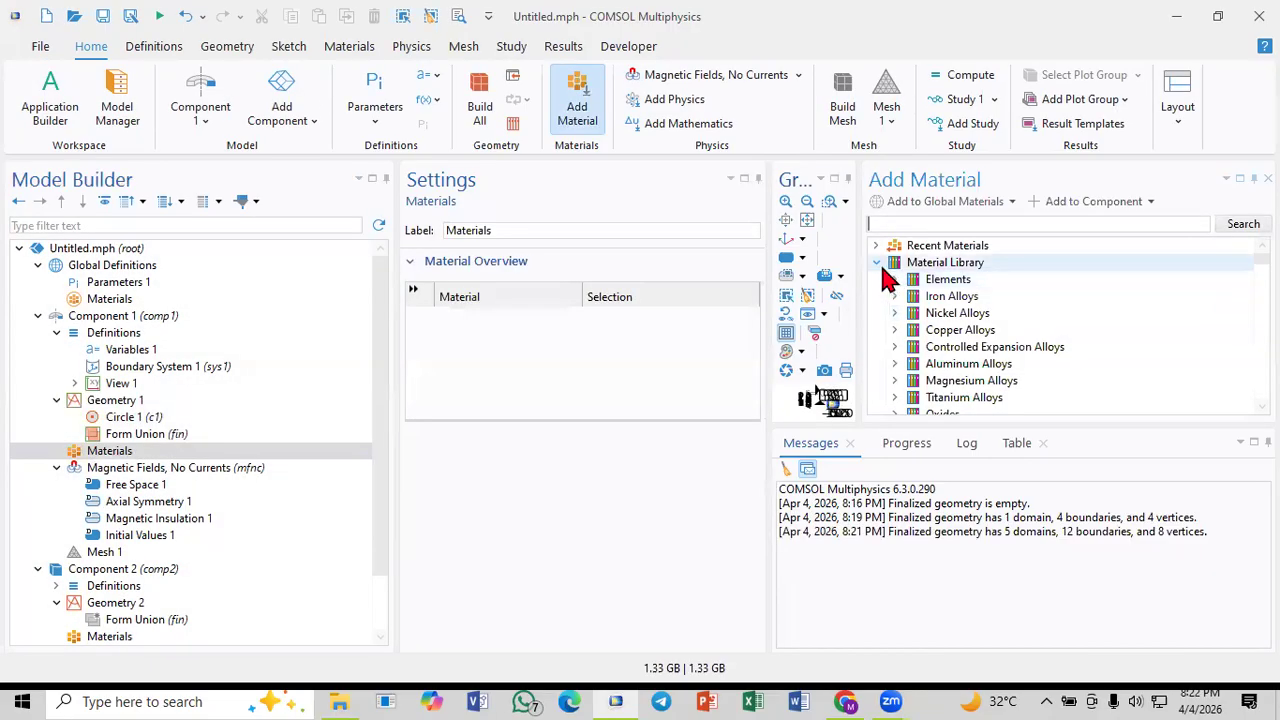
pyautogui.click(879, 262)
pyautogui.click(880, 279)
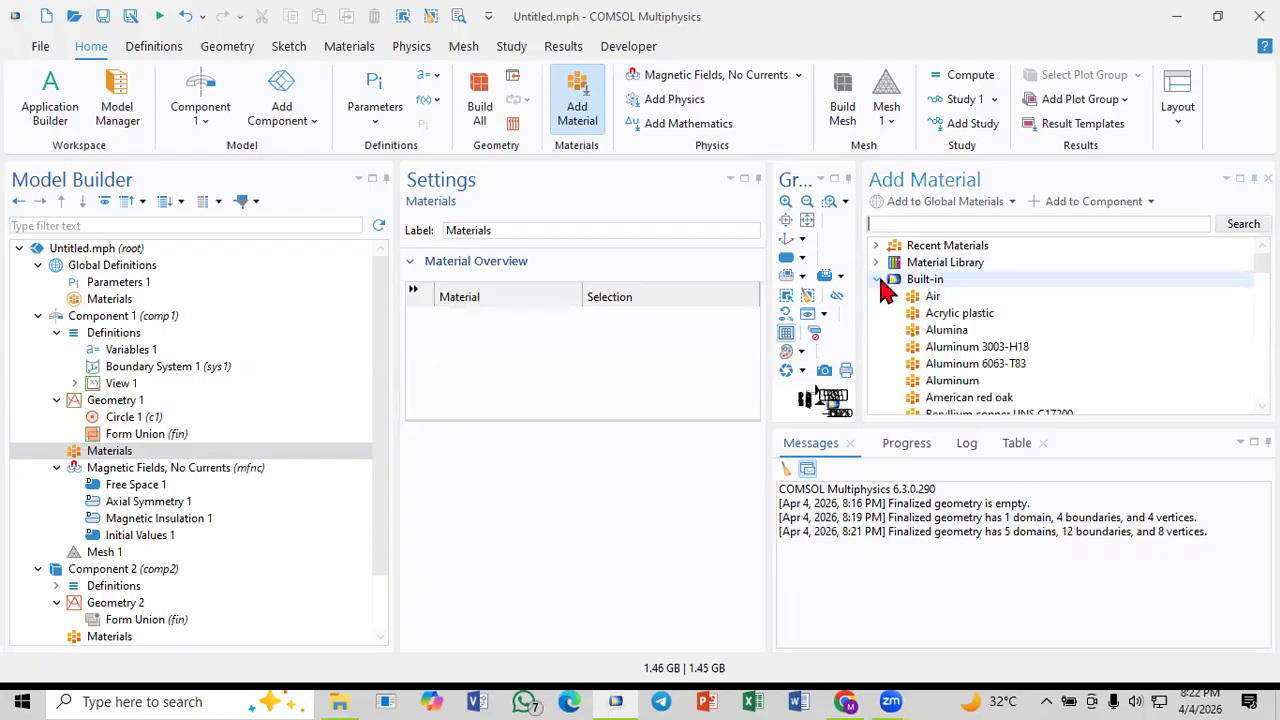
pyautogui.click(877, 279)
pyautogui.click(877, 296)
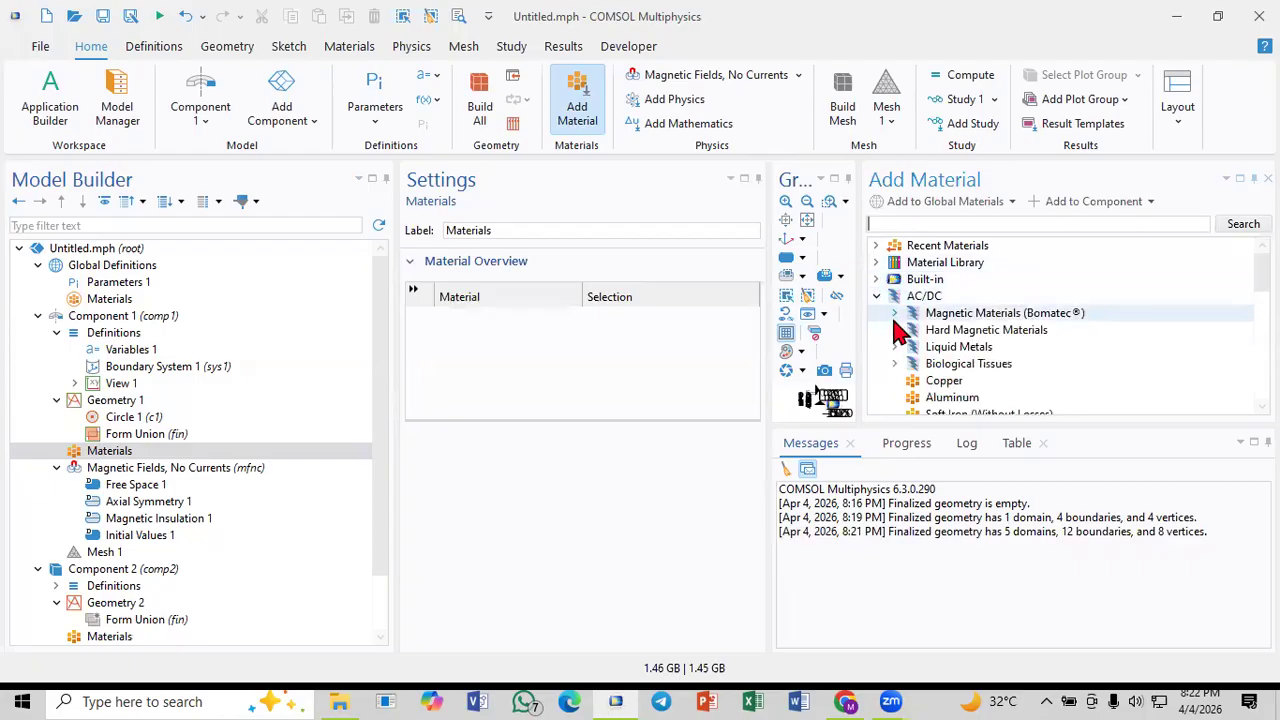
# Step: Look through the AC/DC materials, including the Magnetic Materials, Liquid Metals and Biological Tissues groups
pyautogui.scroll(-1, 905, 340)
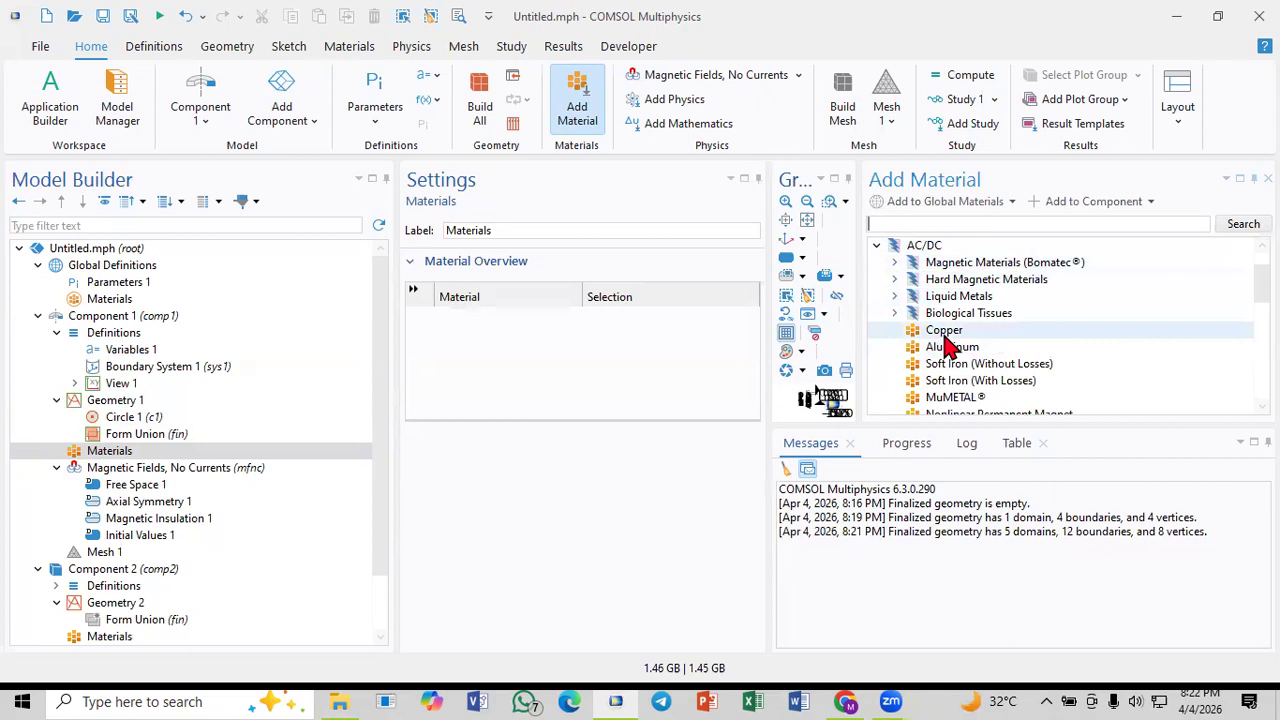
pyautogui.click(896, 262)
pyautogui.click(898, 264)
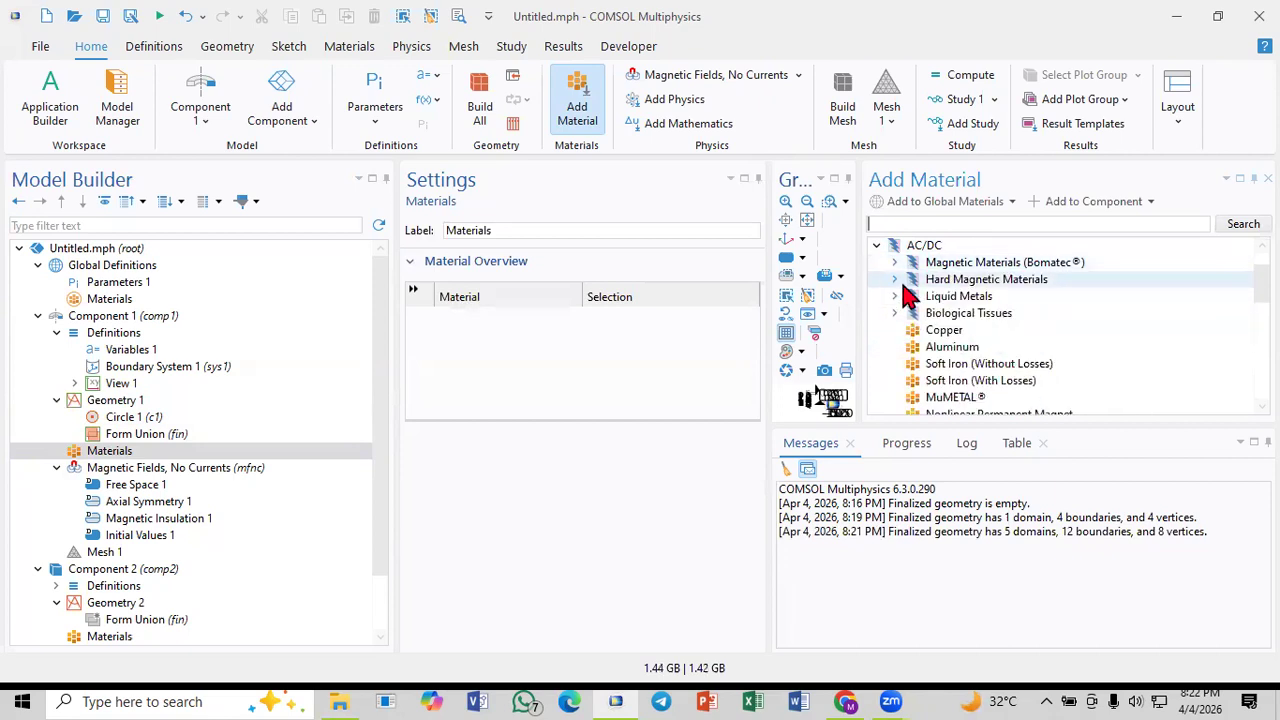
pyautogui.click(896, 296)
pyautogui.click(896, 296)
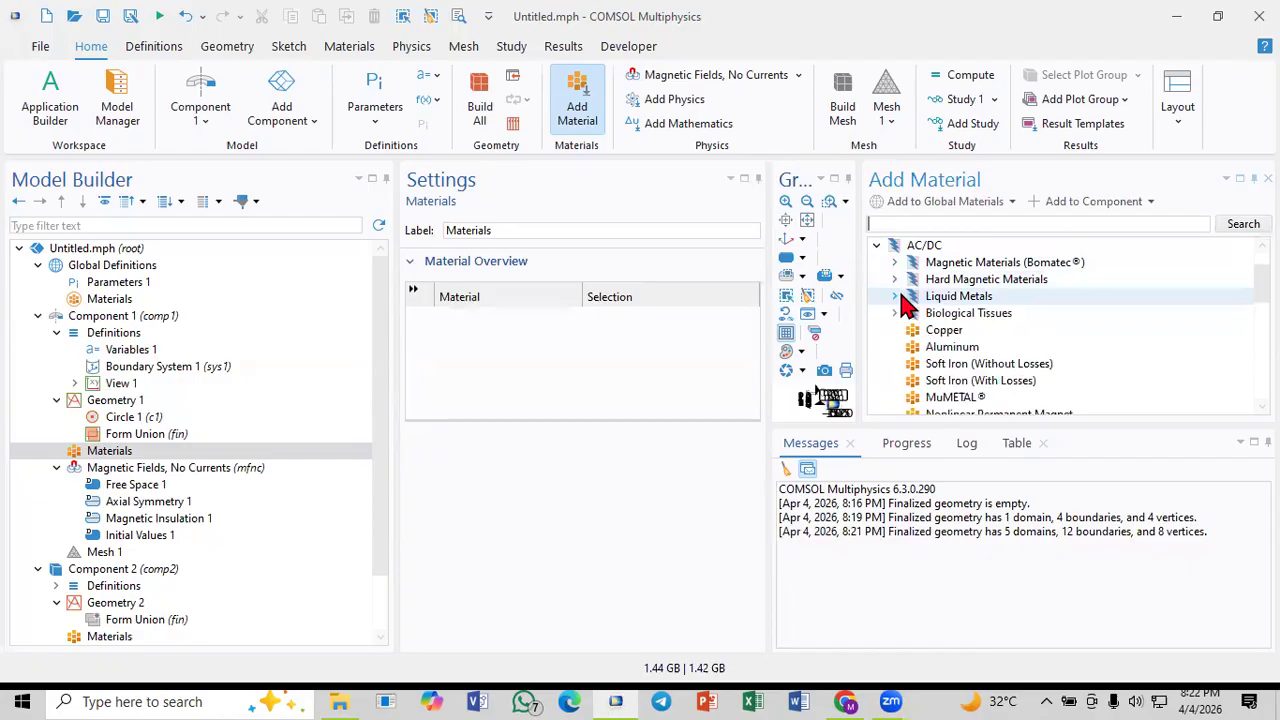
pyautogui.click(896, 296)
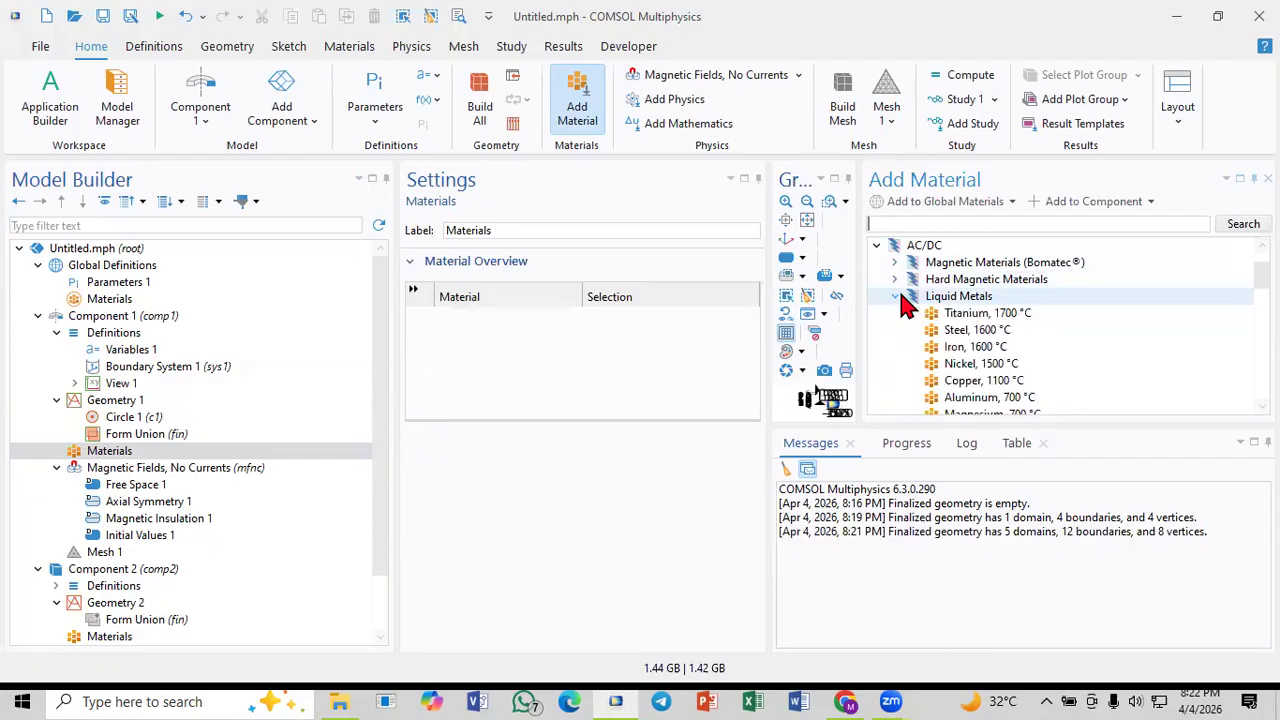
pyautogui.click(897, 297)
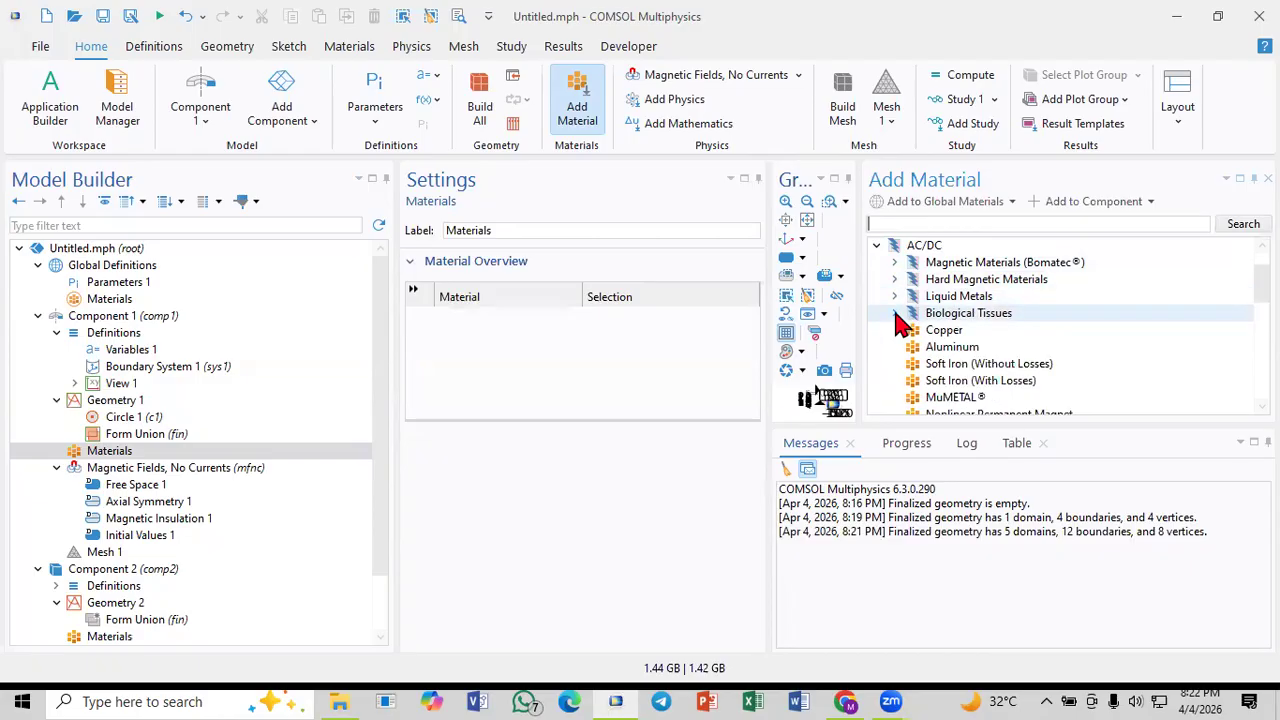
pyautogui.click(896, 313)
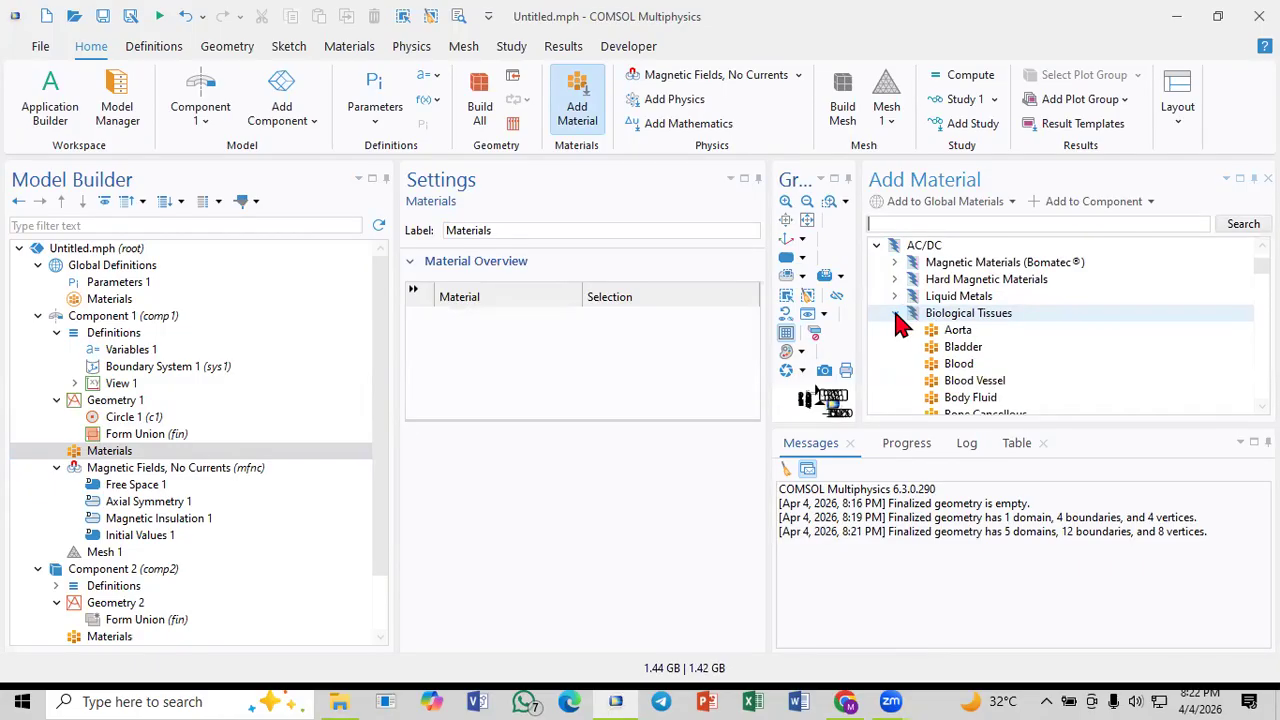
pyautogui.click(896, 313)
pyautogui.scroll(-3, 897, 325)
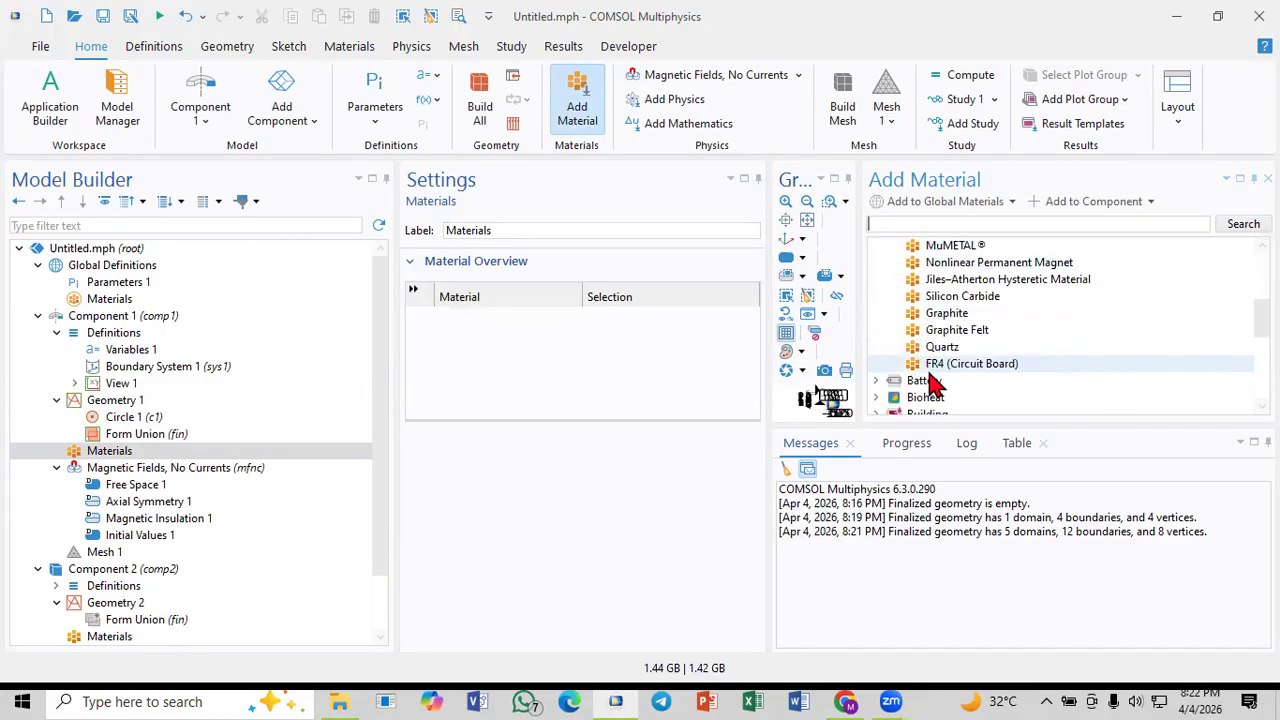
pyautogui.scroll(2, 995, 364)
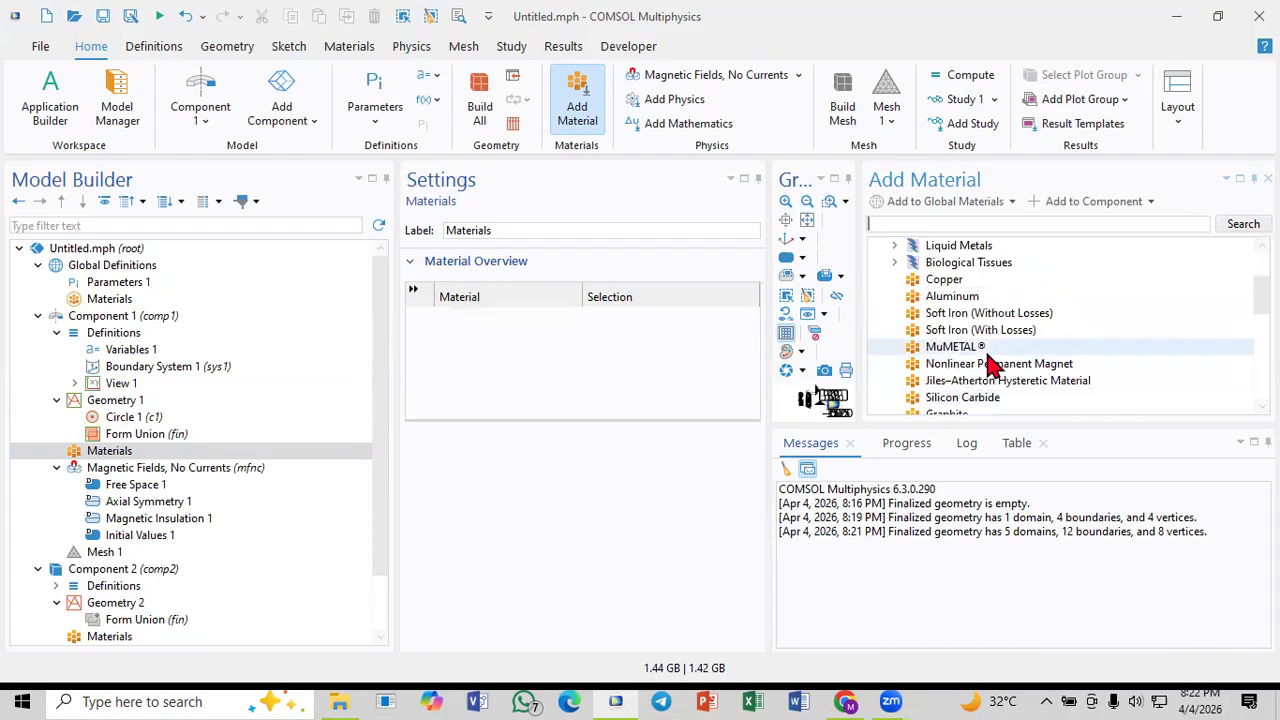
pyautogui.scroll(2, 986, 363)
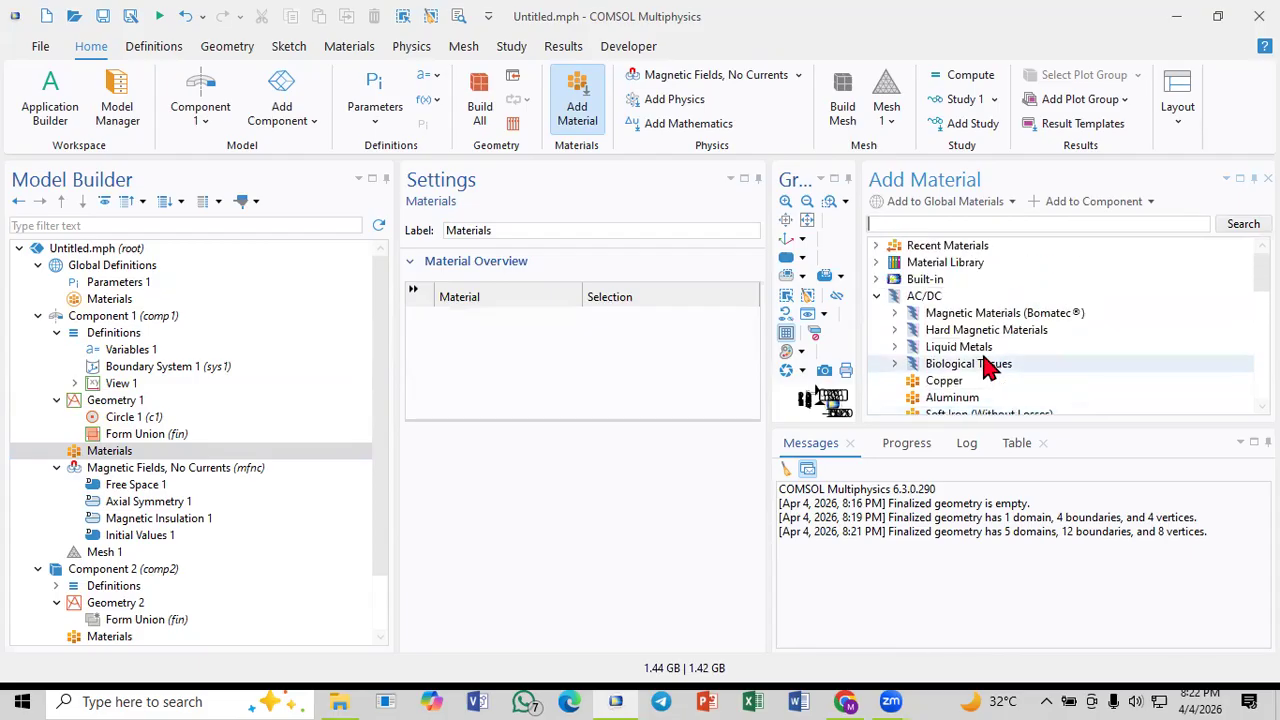
pyautogui.click(896, 313)
pyautogui.click(896, 313)
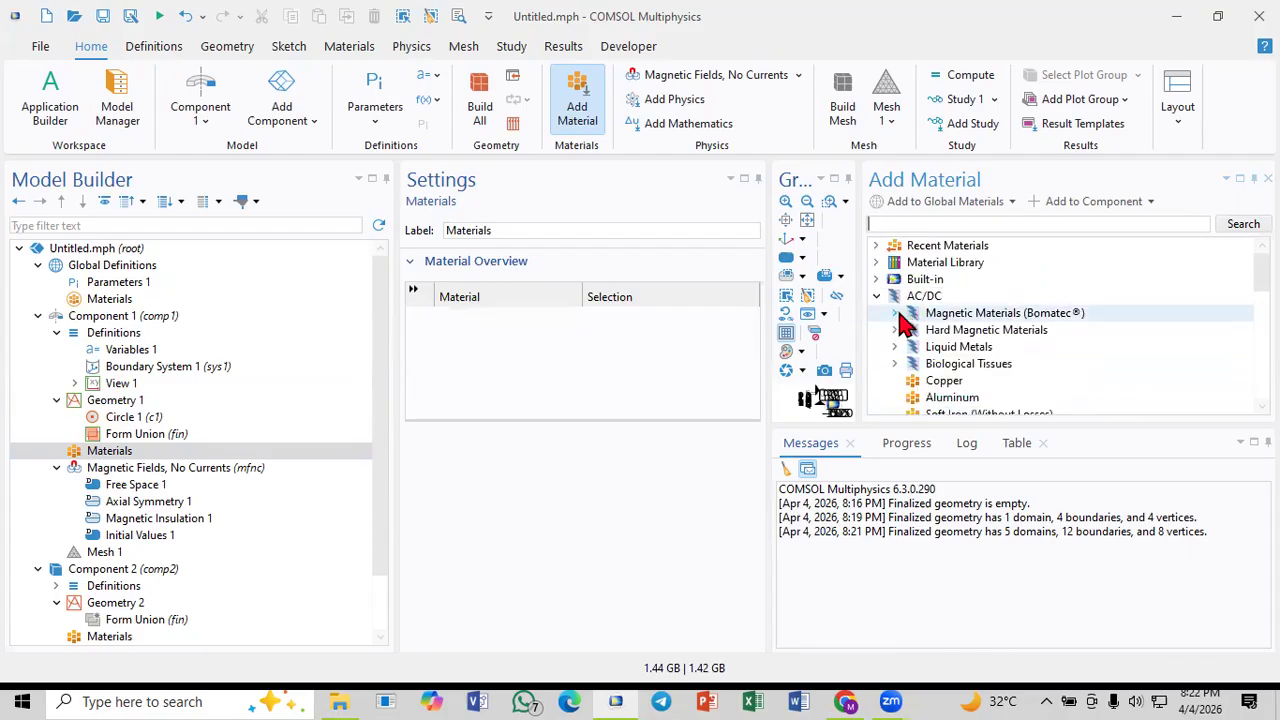
# Step: Add Copper from the AC/DC materials to Component 1 and close the material library
pyautogui.click(943, 383)
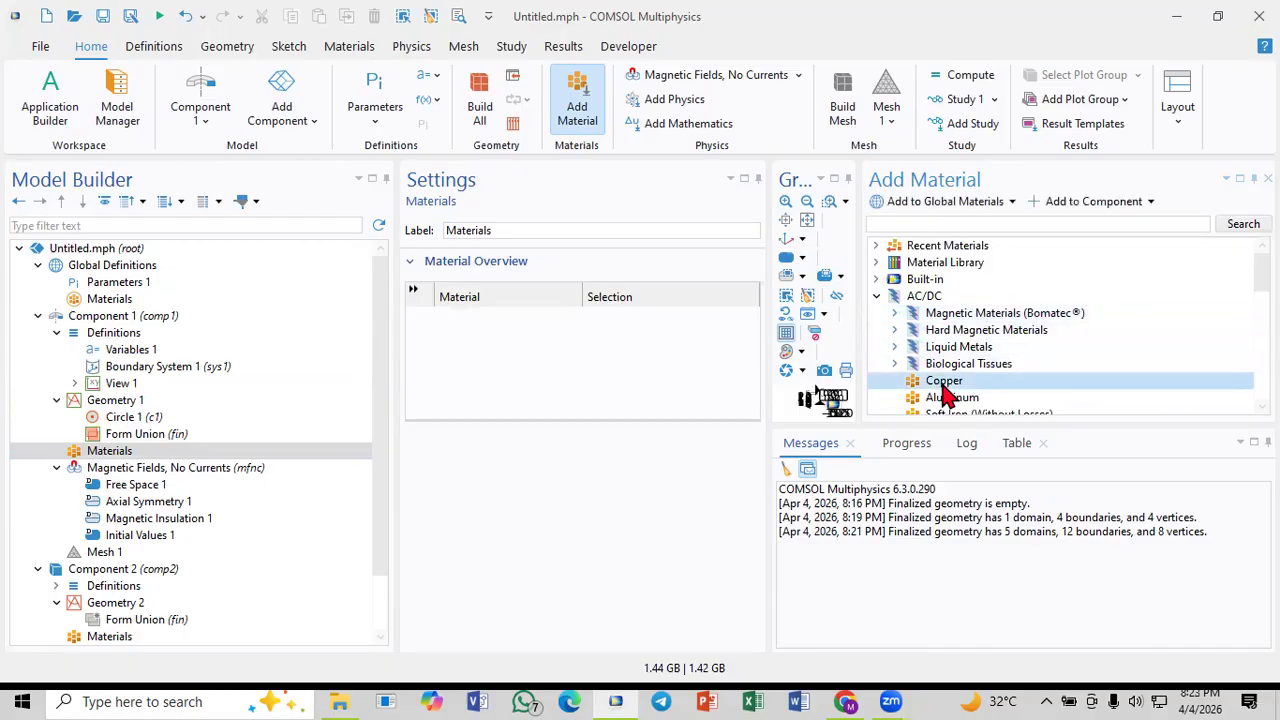
pyautogui.doubleClick(944, 383)
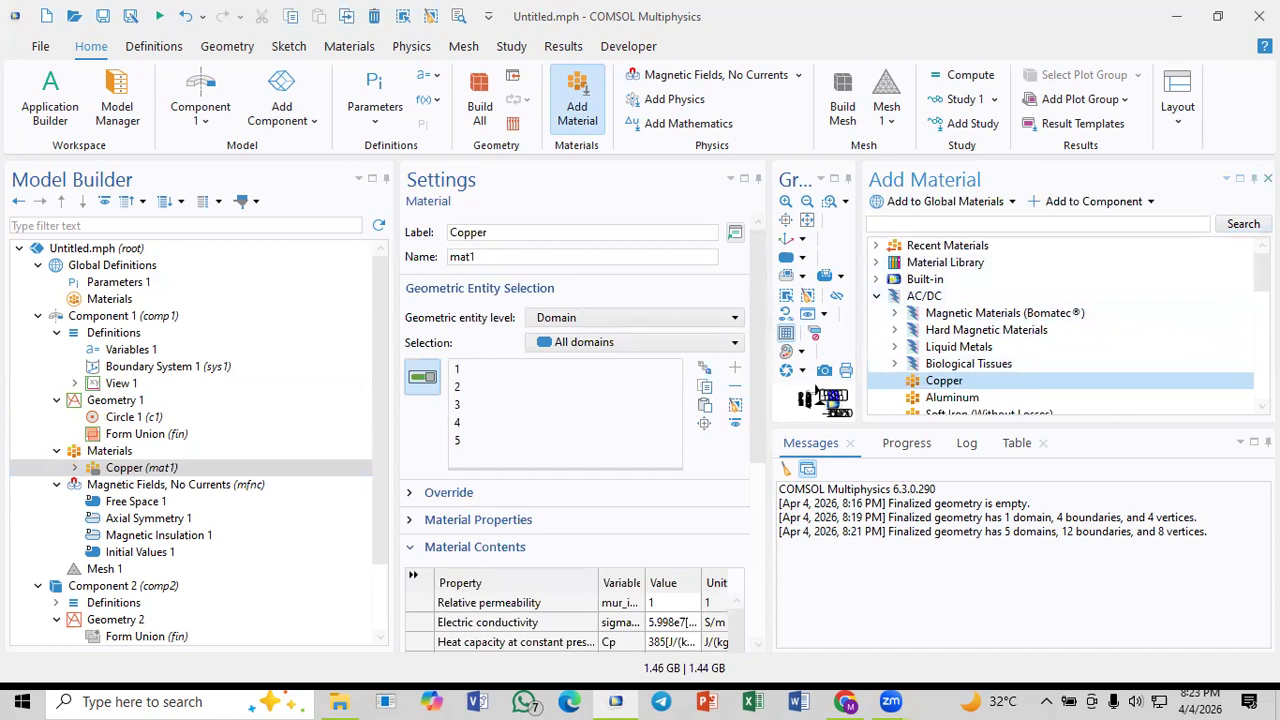
pyautogui.click(1267, 178)
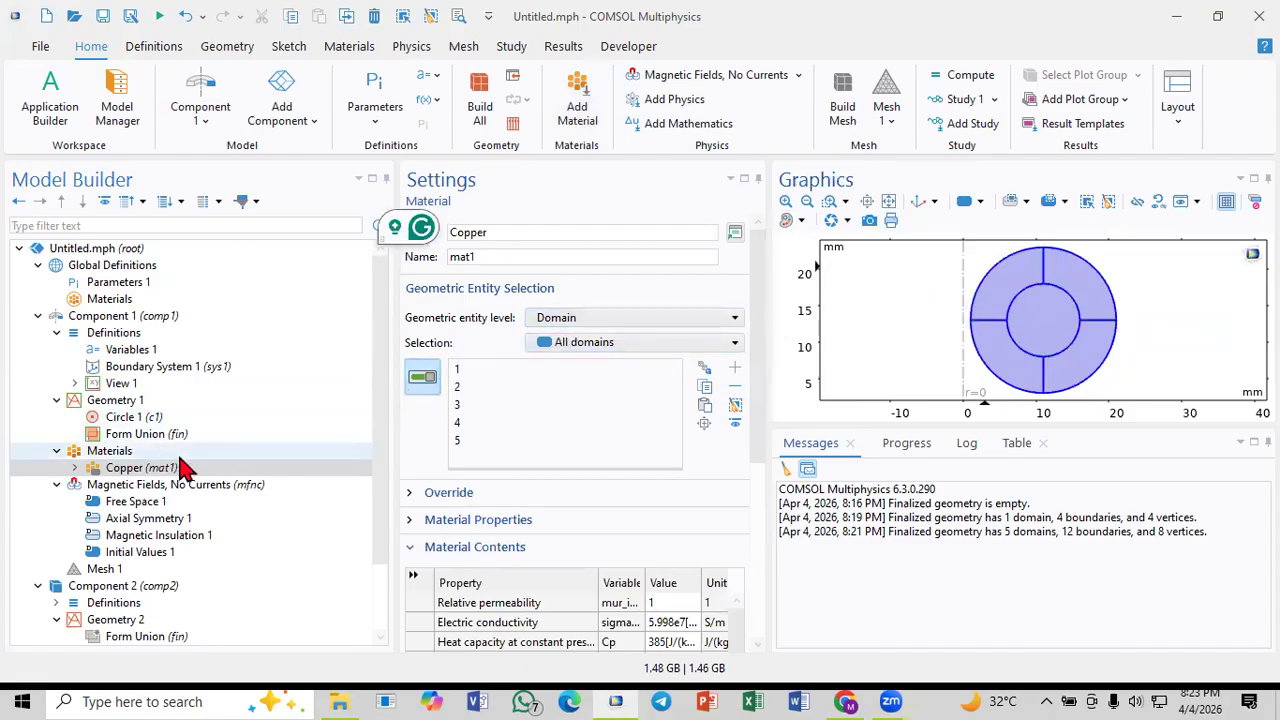
# Step: Clear Copper's domain selection and manually pick the four ring quadrants and the inner circle, domains 1 to 5
pyautogui.click(730, 407)
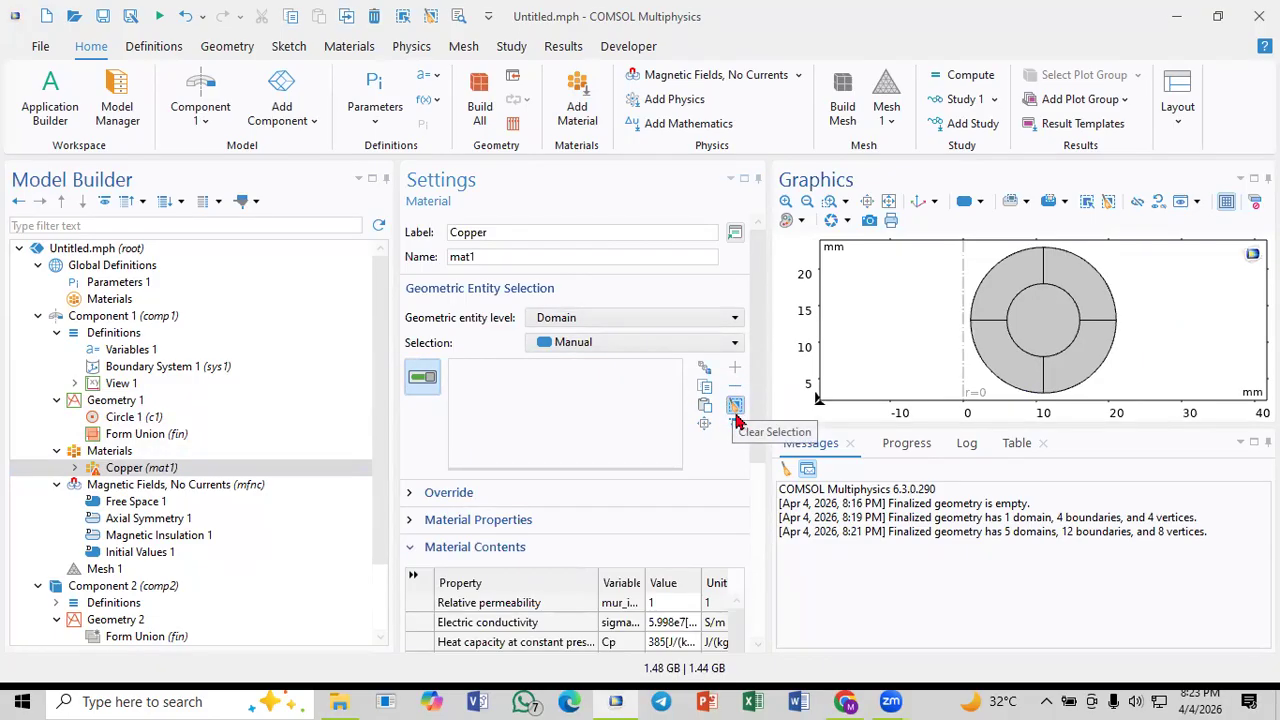
pyautogui.click(1010, 292)
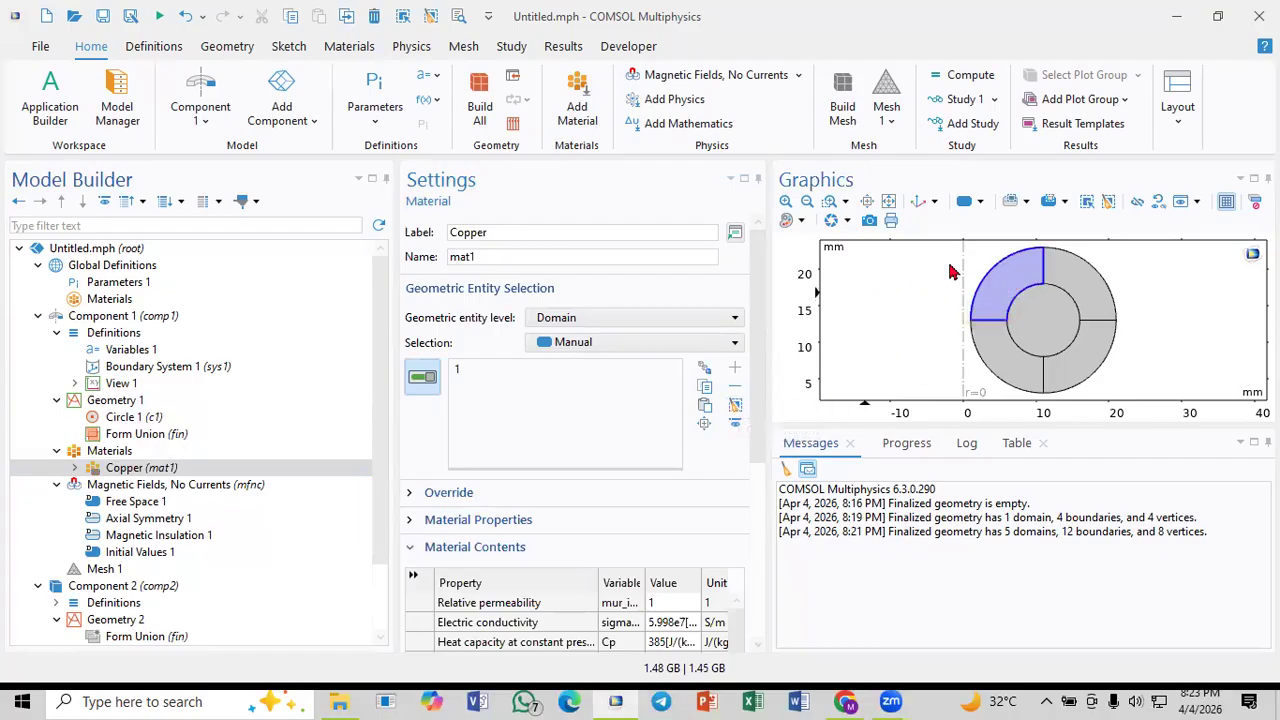
pyautogui.click(1086, 288)
pyautogui.click(1095, 357)
pyautogui.click(1018, 360)
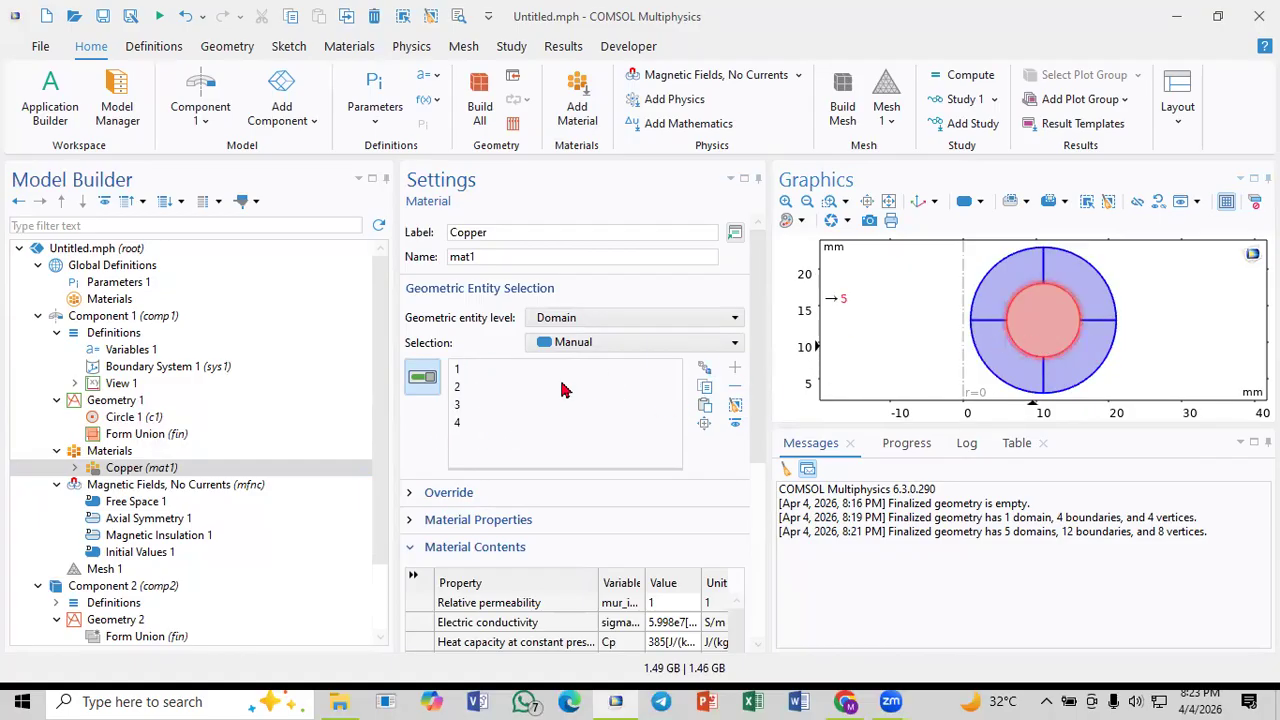
pyautogui.click(1033, 346)
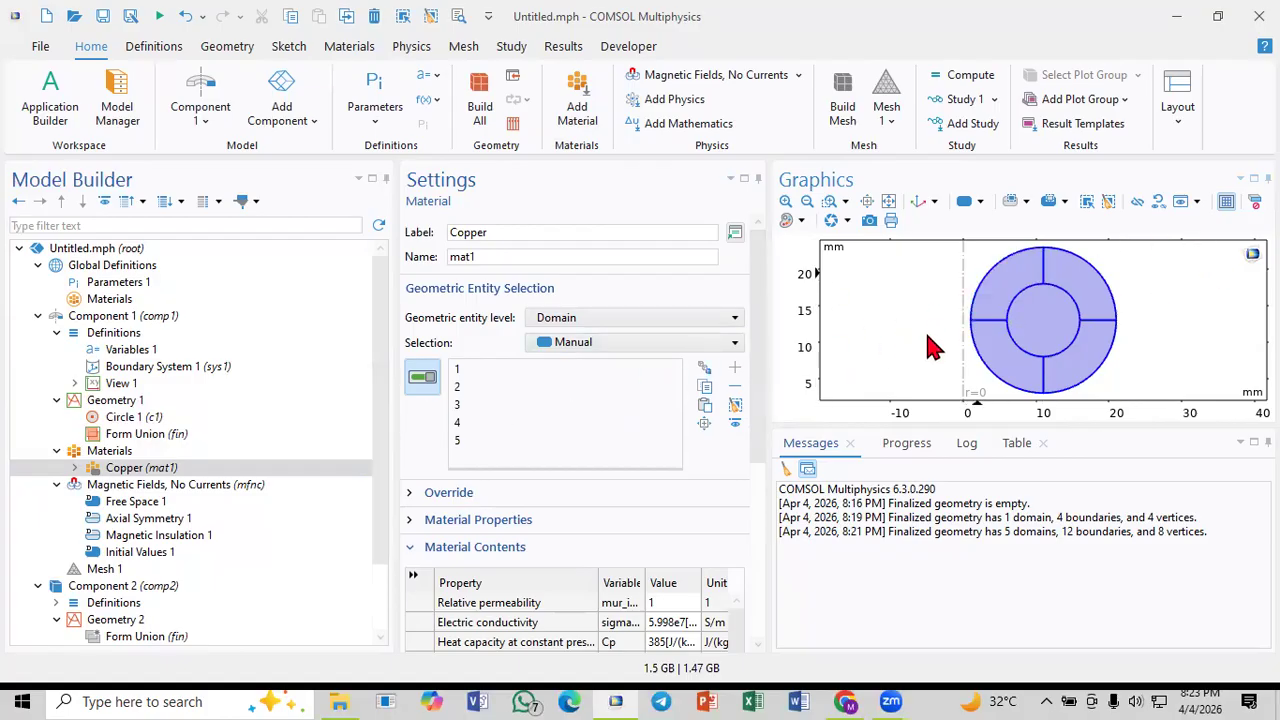
# Step: Remove domains 2, 3 and 4 from Copper's selection, keeping the upper-left ring quadrant and the inner circle, and review the material overview
pyautogui.click(1080, 295)
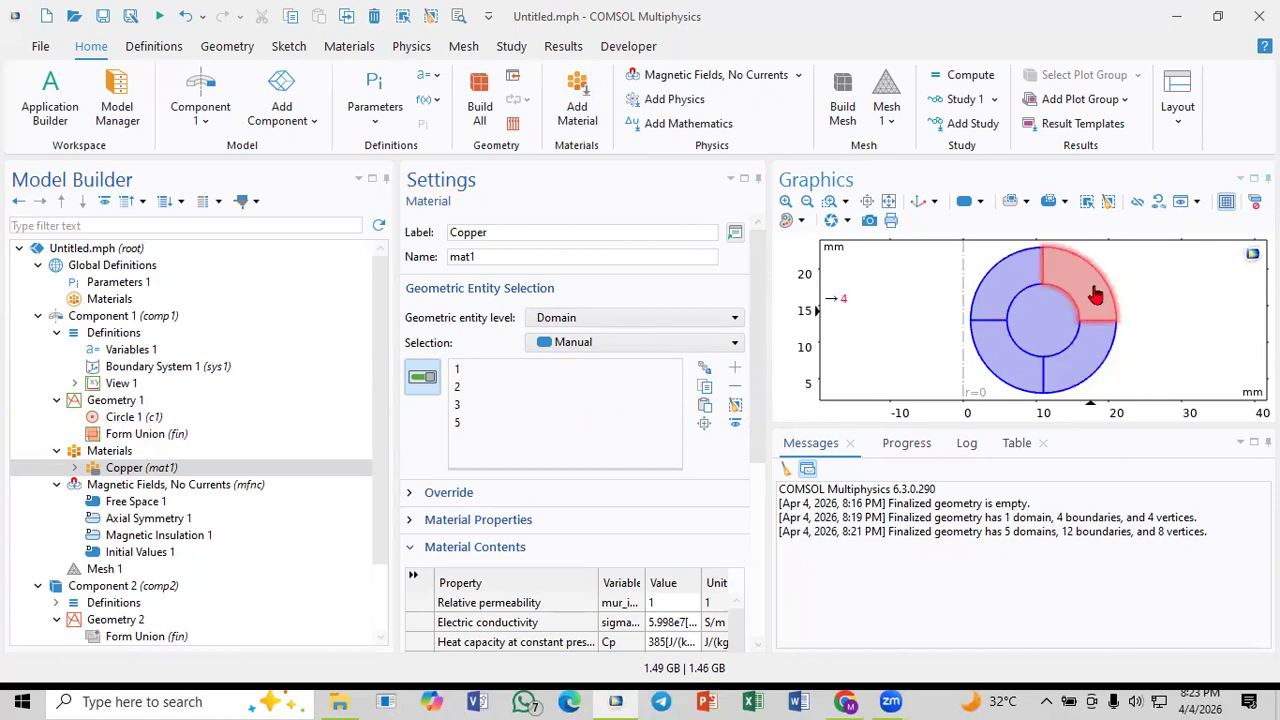
pyautogui.click(990, 378)
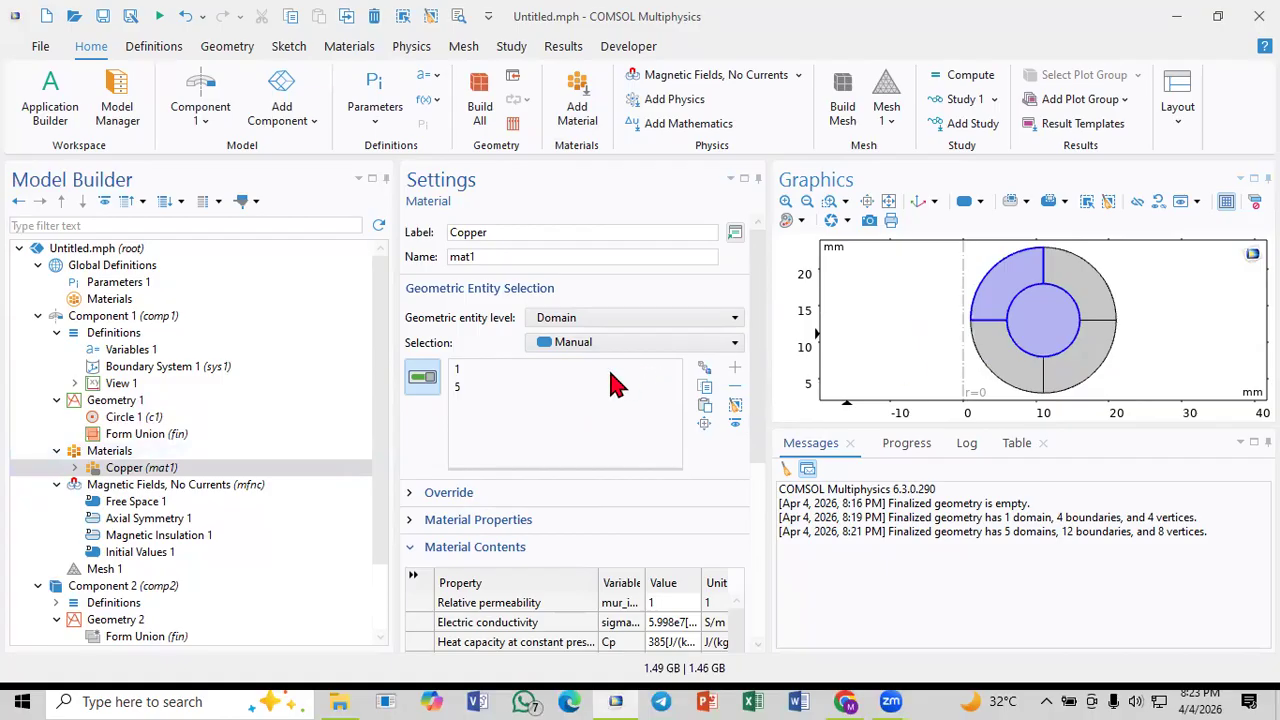
pyautogui.click(152, 453)
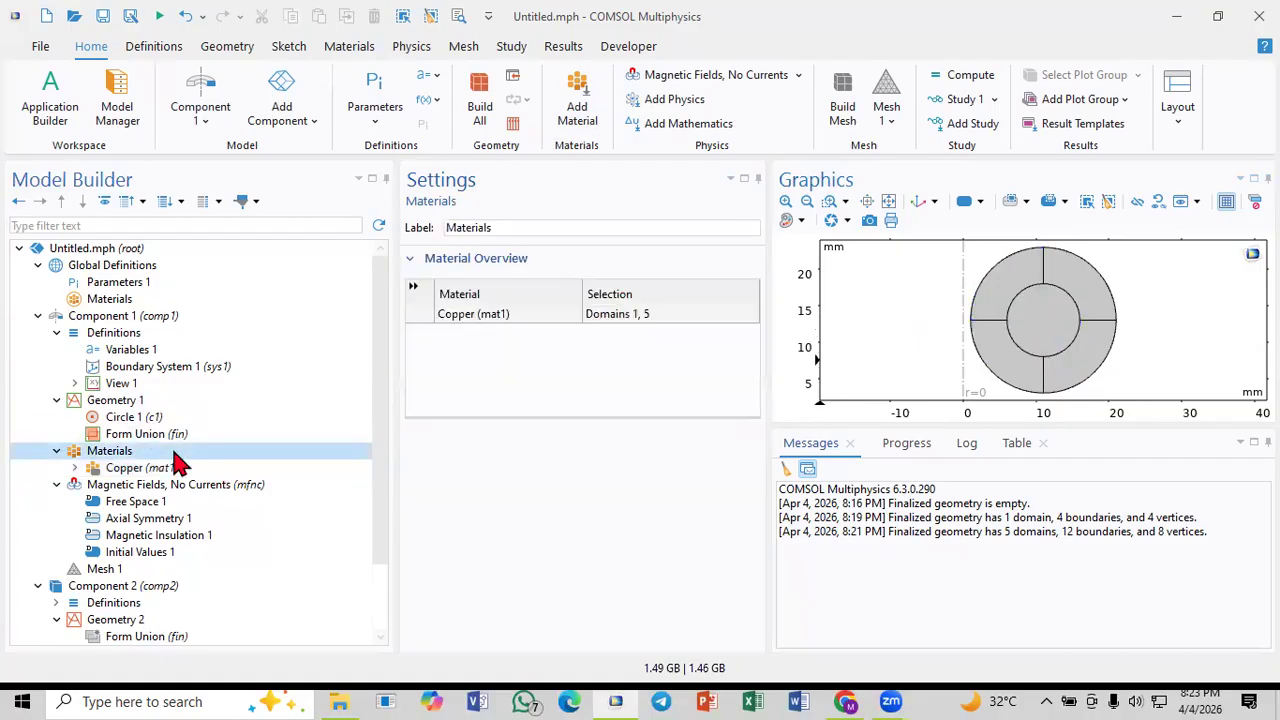
pyautogui.click(182, 469)
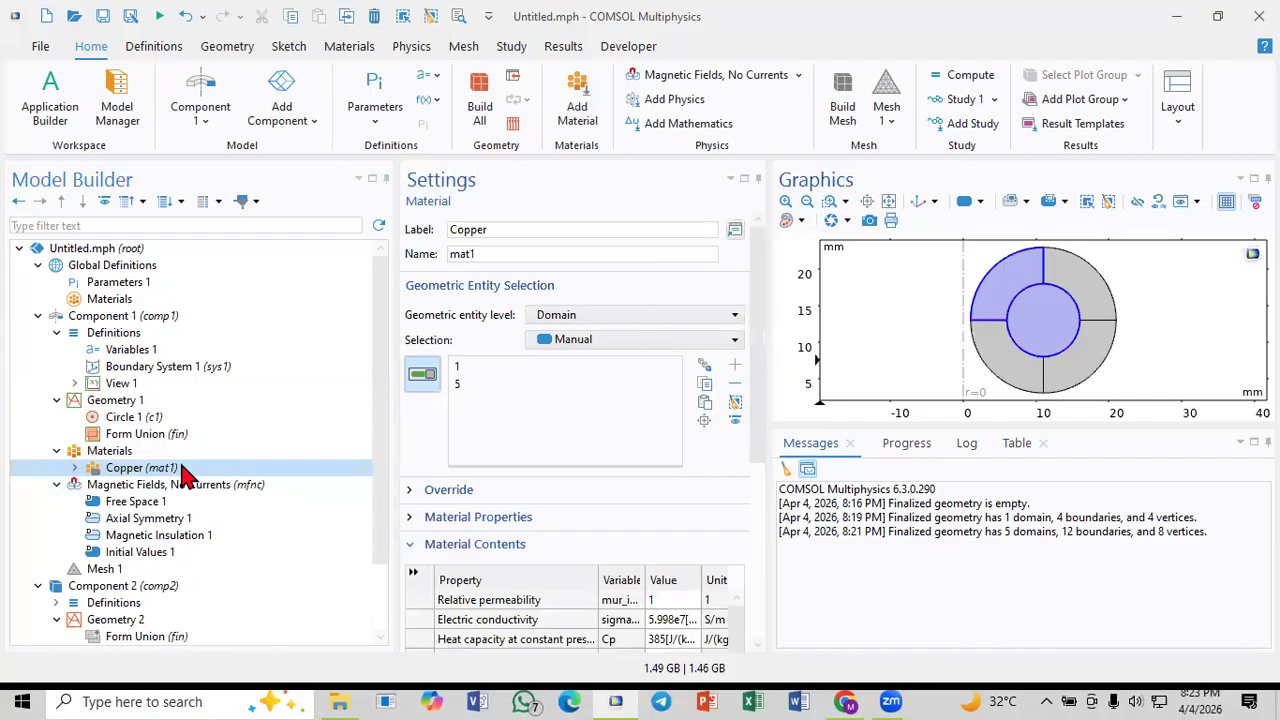
# Step: Add a blank material to Component 1 and assign it to the lower-left ring quadrant, domain 2
pyautogui.click(171, 452)
pyautogui.rightClick(174, 455)
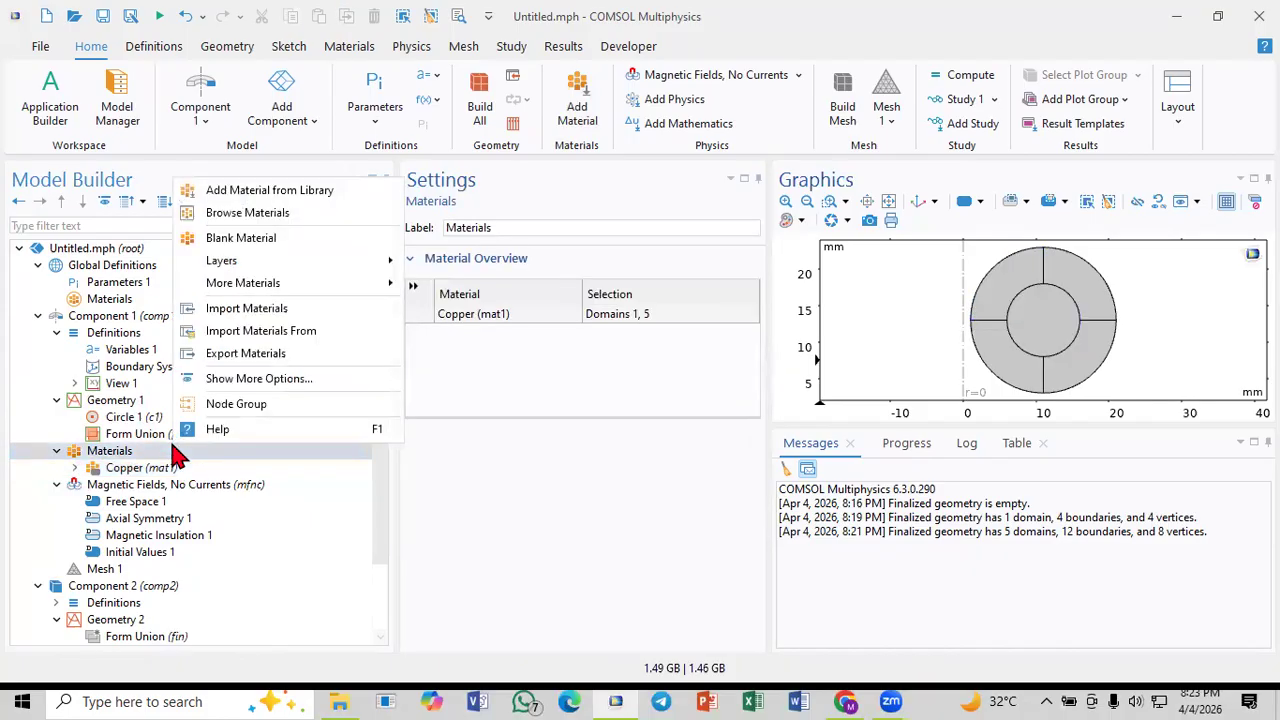
pyautogui.click(260, 242)
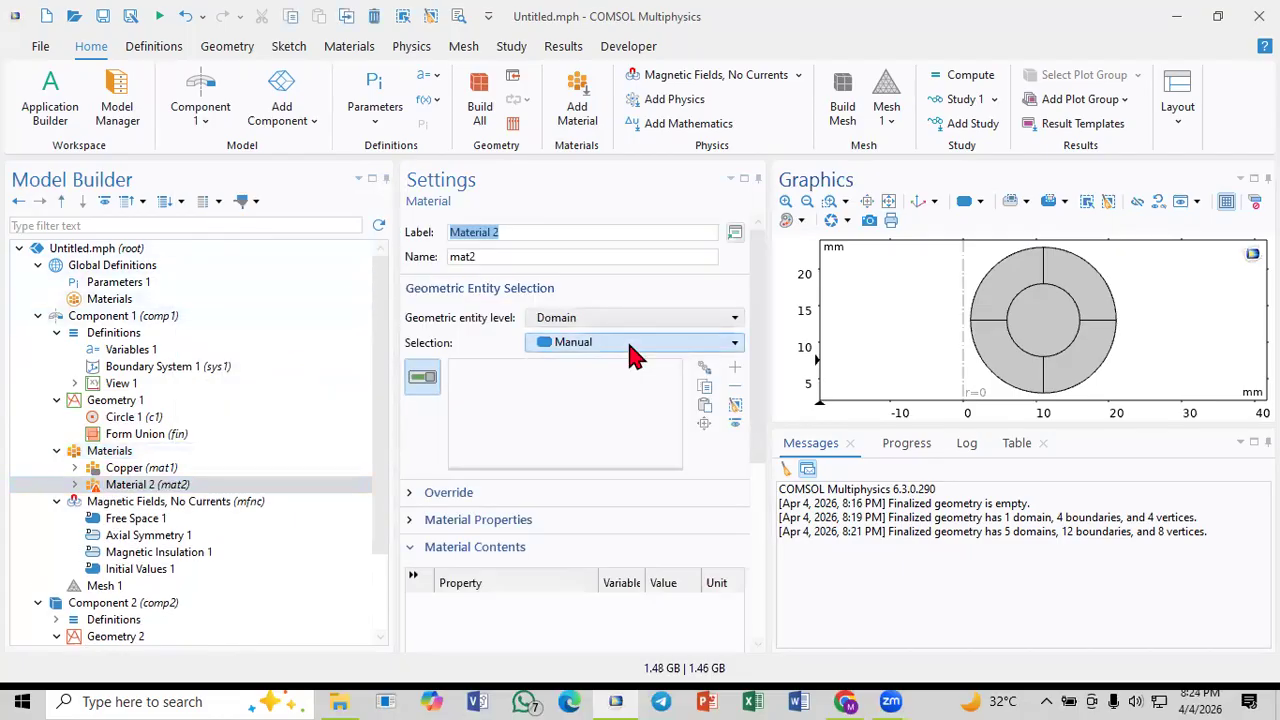
pyautogui.click(1014, 368)
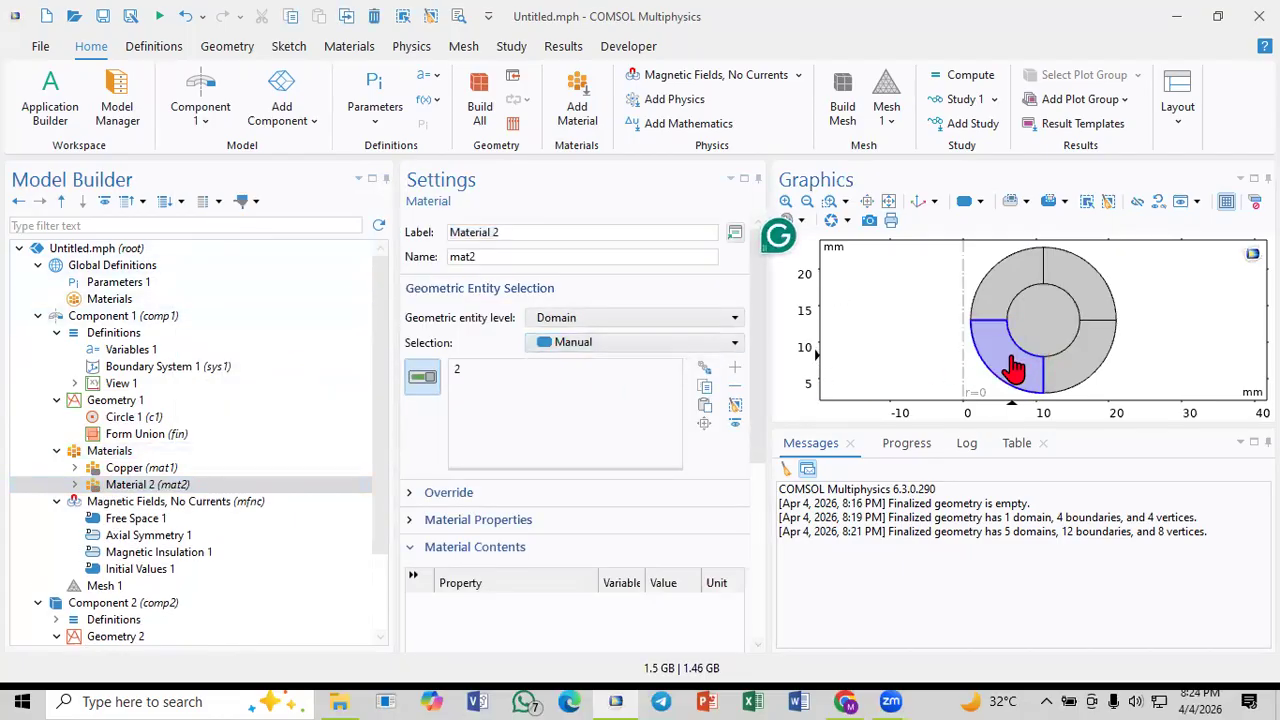
pyautogui.moveTo(758, 361); pyautogui.dragTo(741, 455)
# Step: Add a Magnet feature to Magnetic Fields, No Currents and assign it to the lower-left ring quadrant, domain 2
pyautogui.click(258, 503)
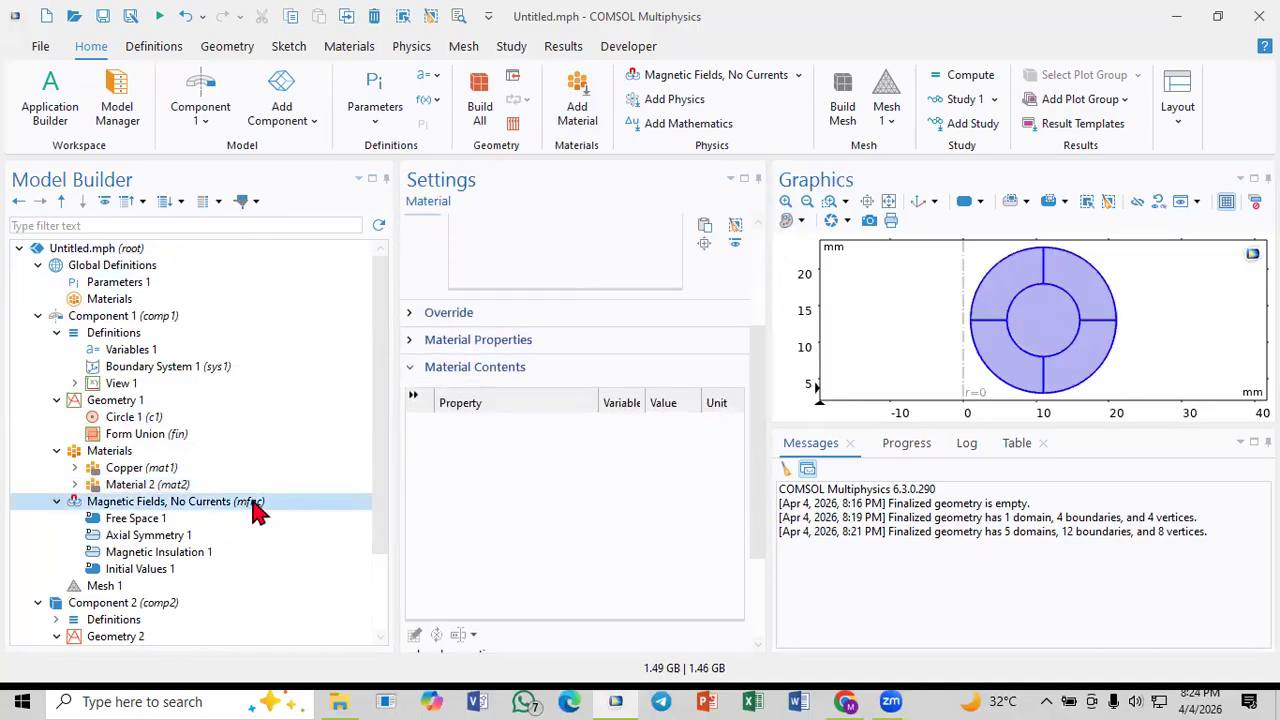
pyautogui.click(163, 487)
pyautogui.click(163, 474)
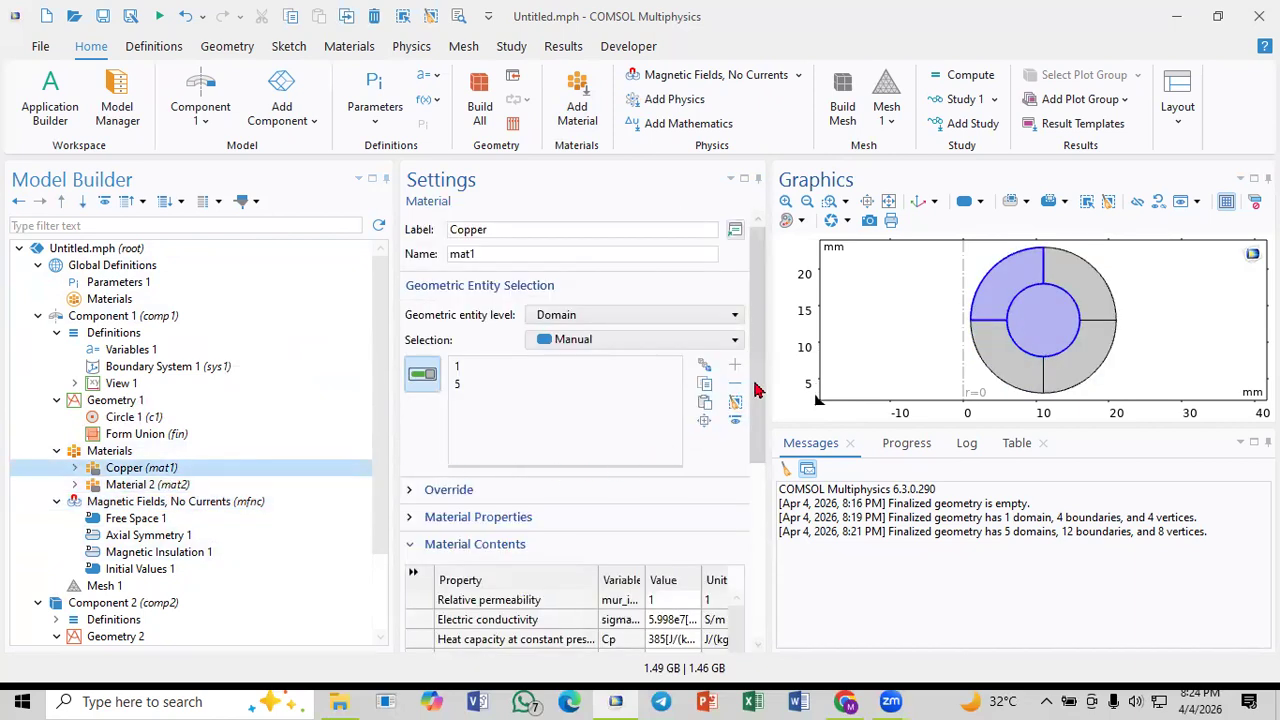
pyautogui.moveTo(760, 396); pyautogui.dragTo(755, 510)
pyautogui.moveTo(760, 466); pyautogui.dragTo(737, 320)
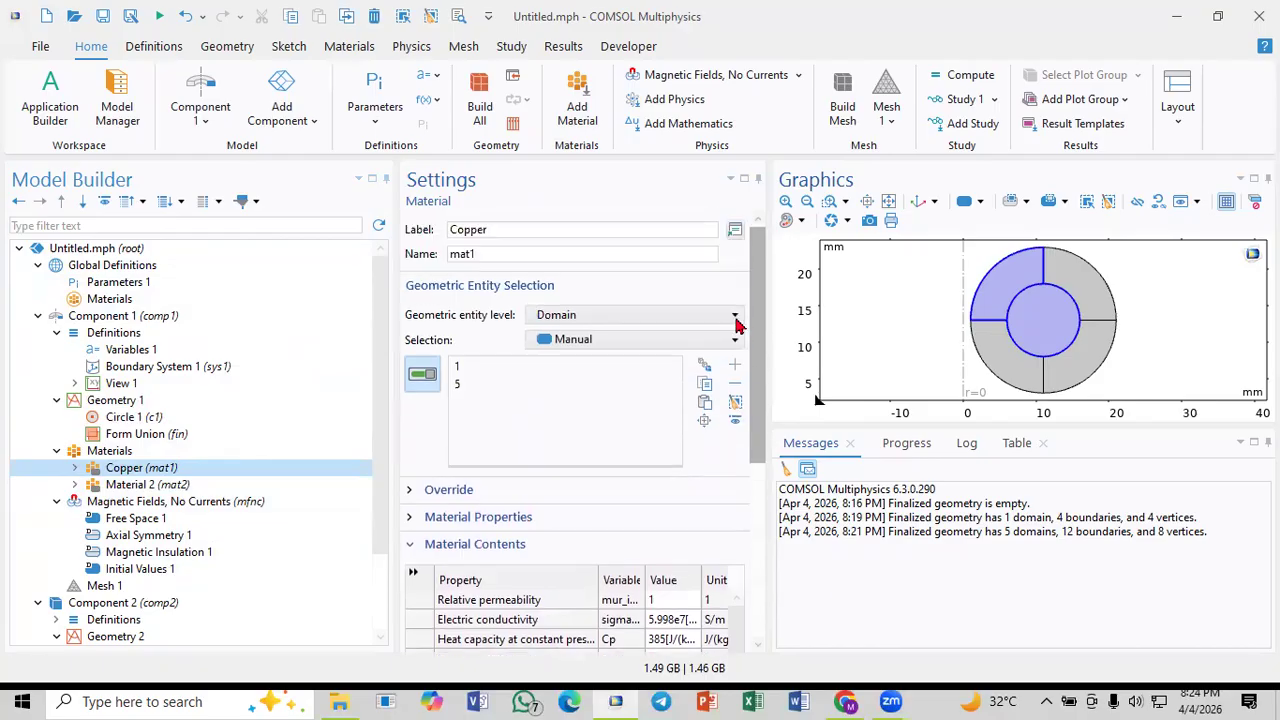
pyautogui.click(172, 503)
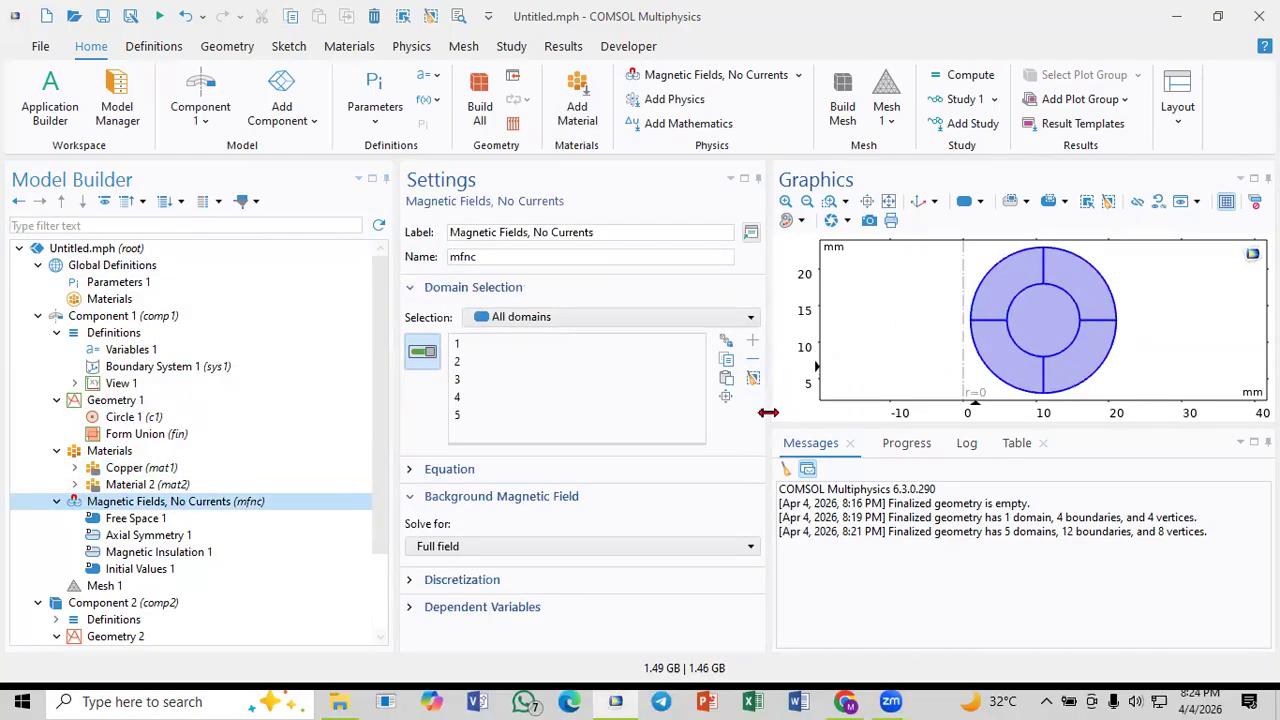
pyautogui.scroll(-2, 300, 575)
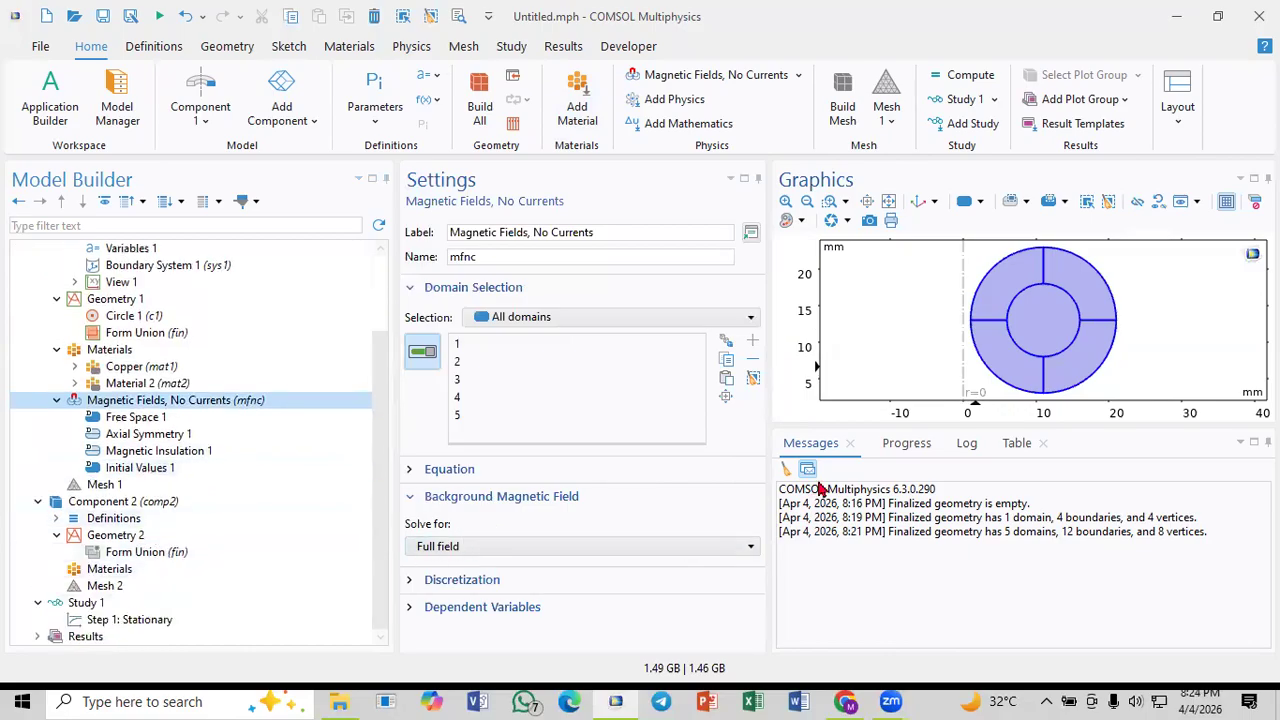
pyautogui.rightClick(178, 412)
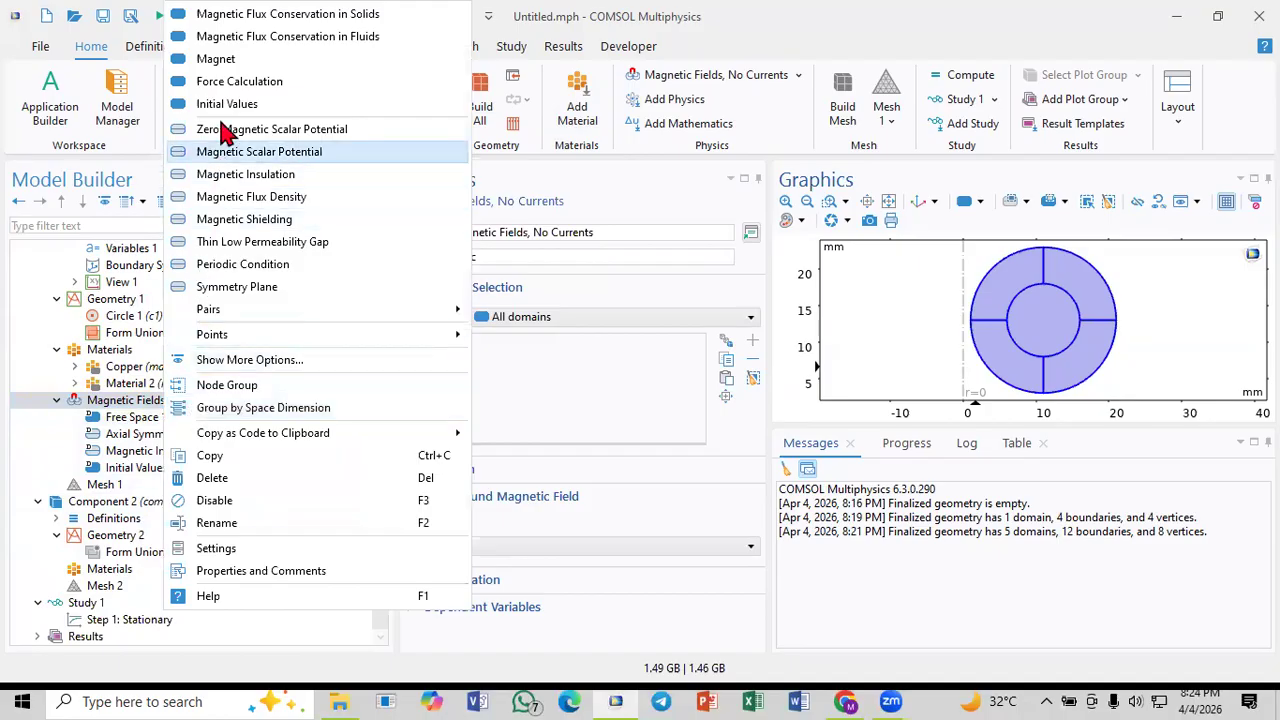
pyautogui.click(237, 66)
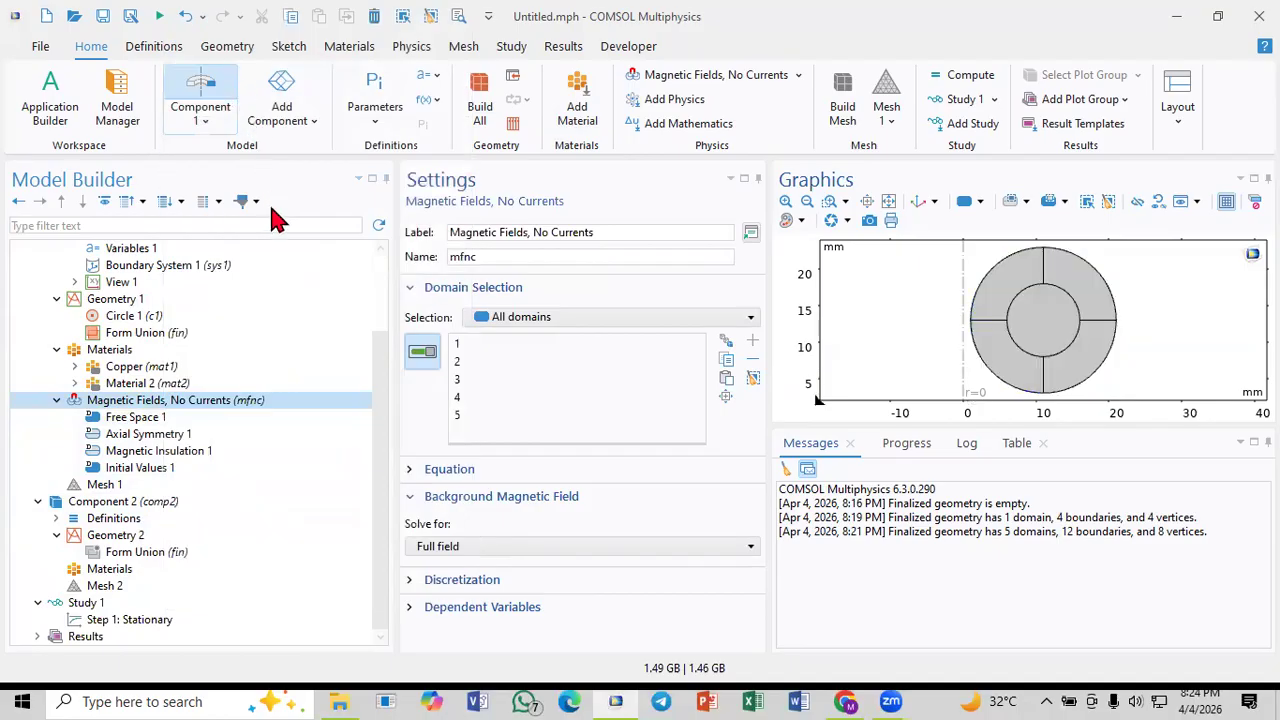
pyautogui.click(1003, 365)
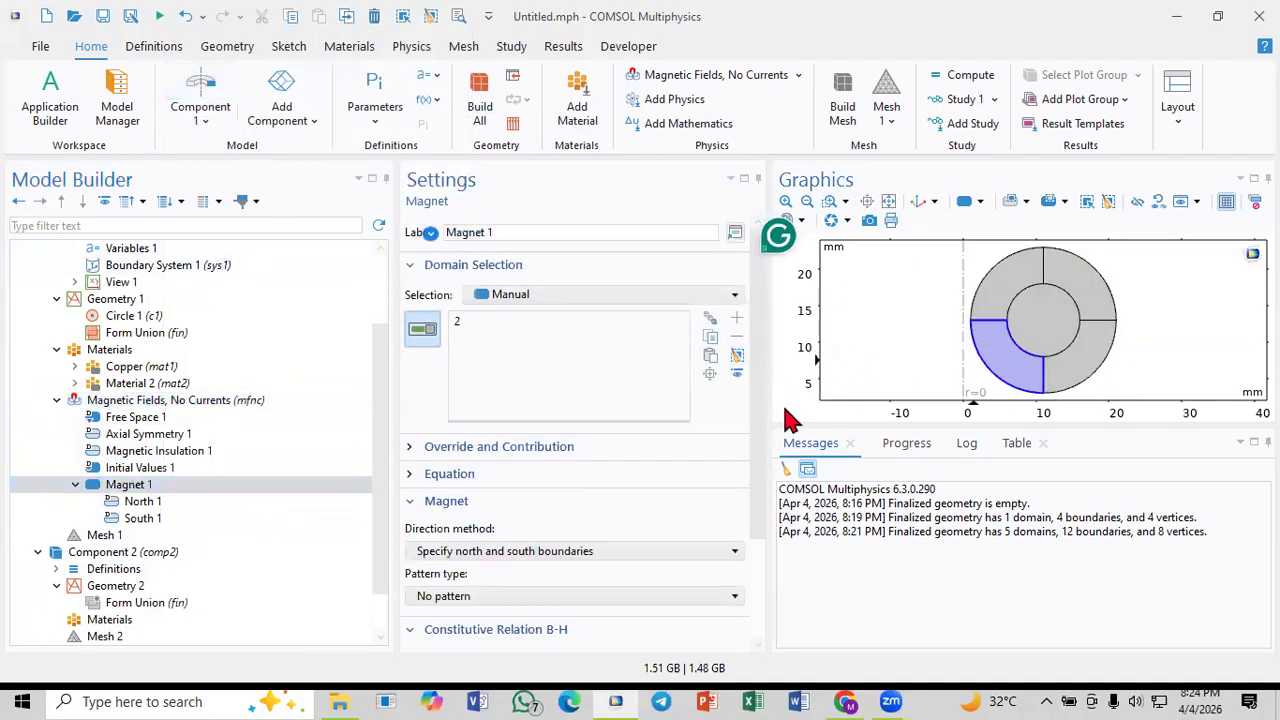
# Step: Examine the material properties Material 2 needs for the magnet, adjusting the property column's width to read the full names
pyautogui.click(128, 374)
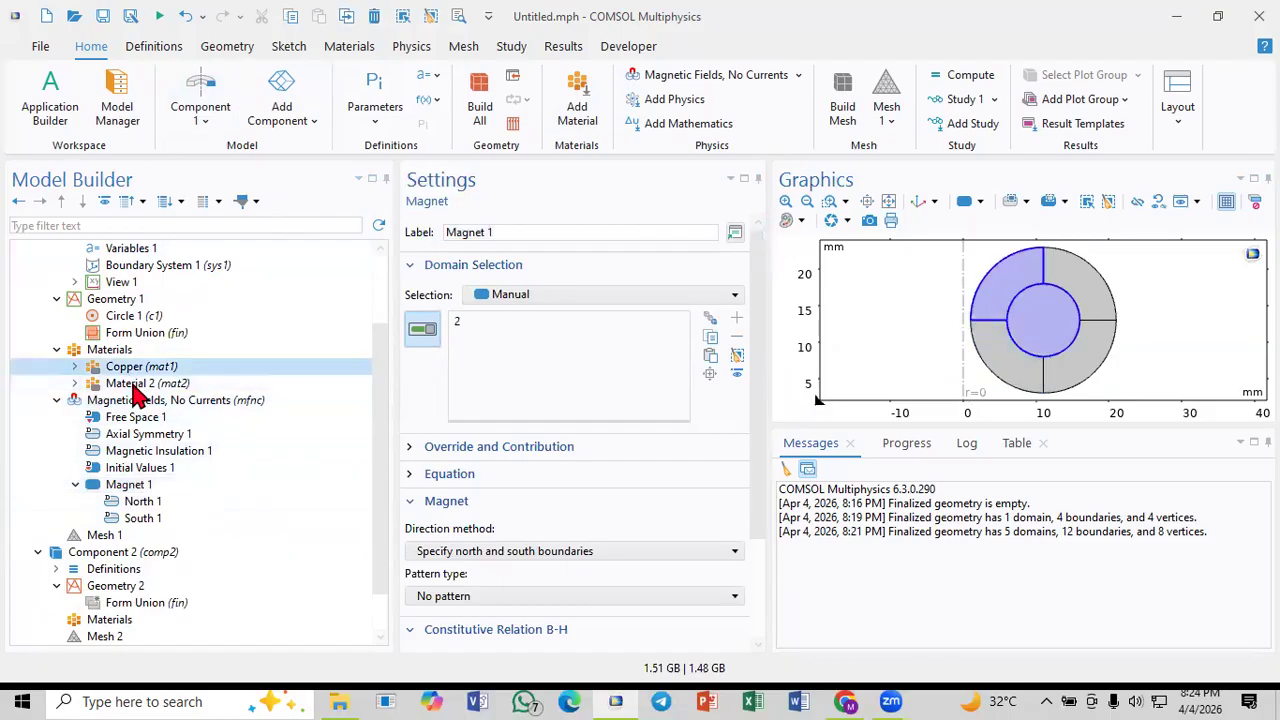
pyautogui.click(135, 386)
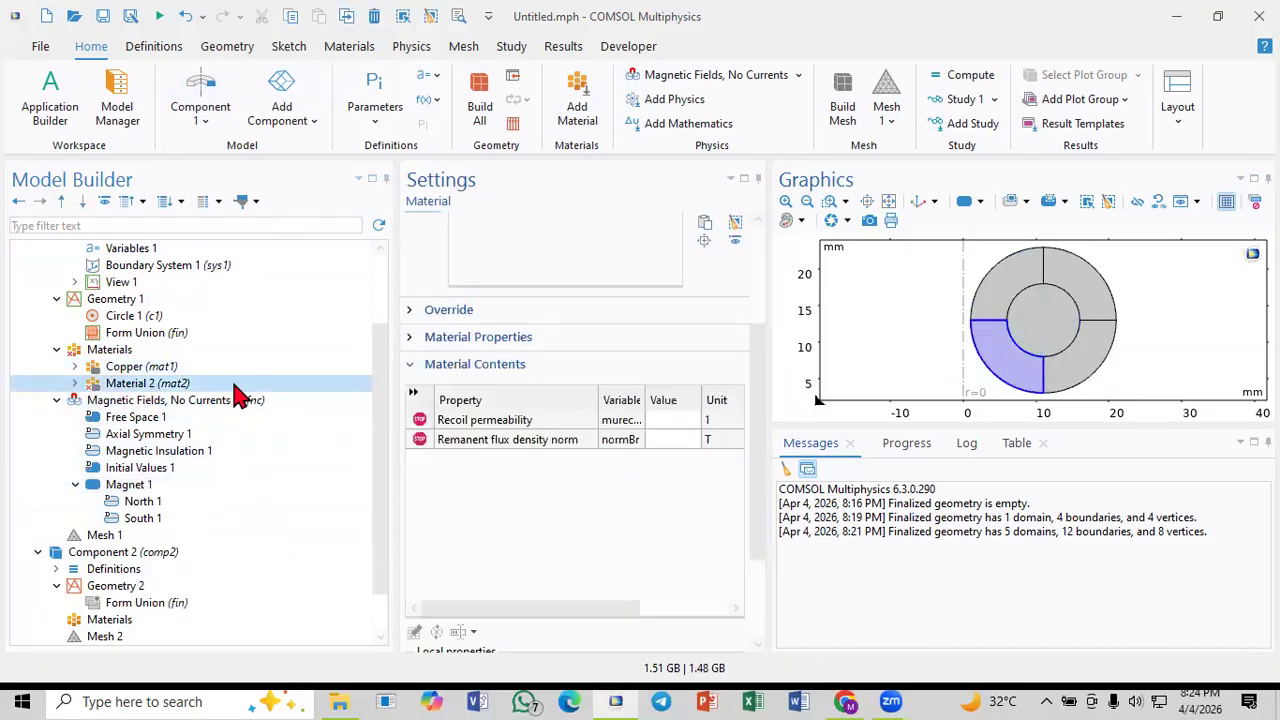
pyautogui.click(128, 486)
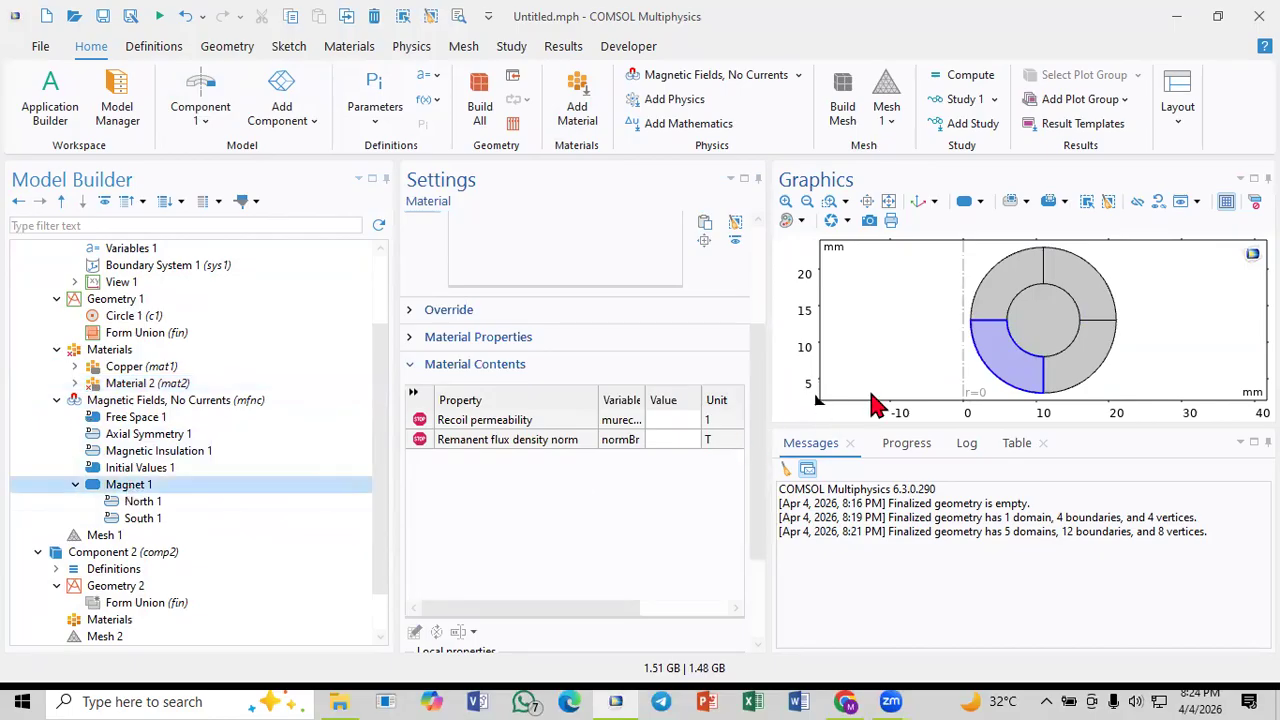
pyautogui.click(141, 389)
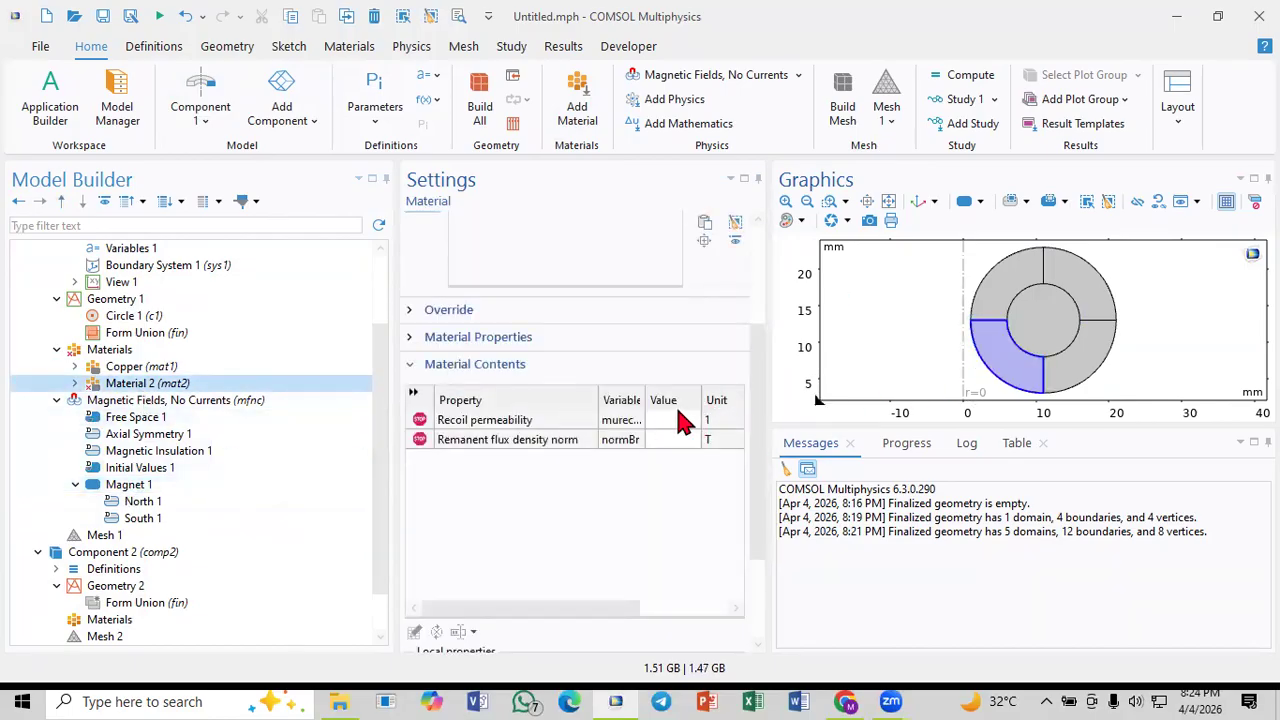
pyautogui.moveTo(599, 400); pyautogui.dragTo(558, 400)
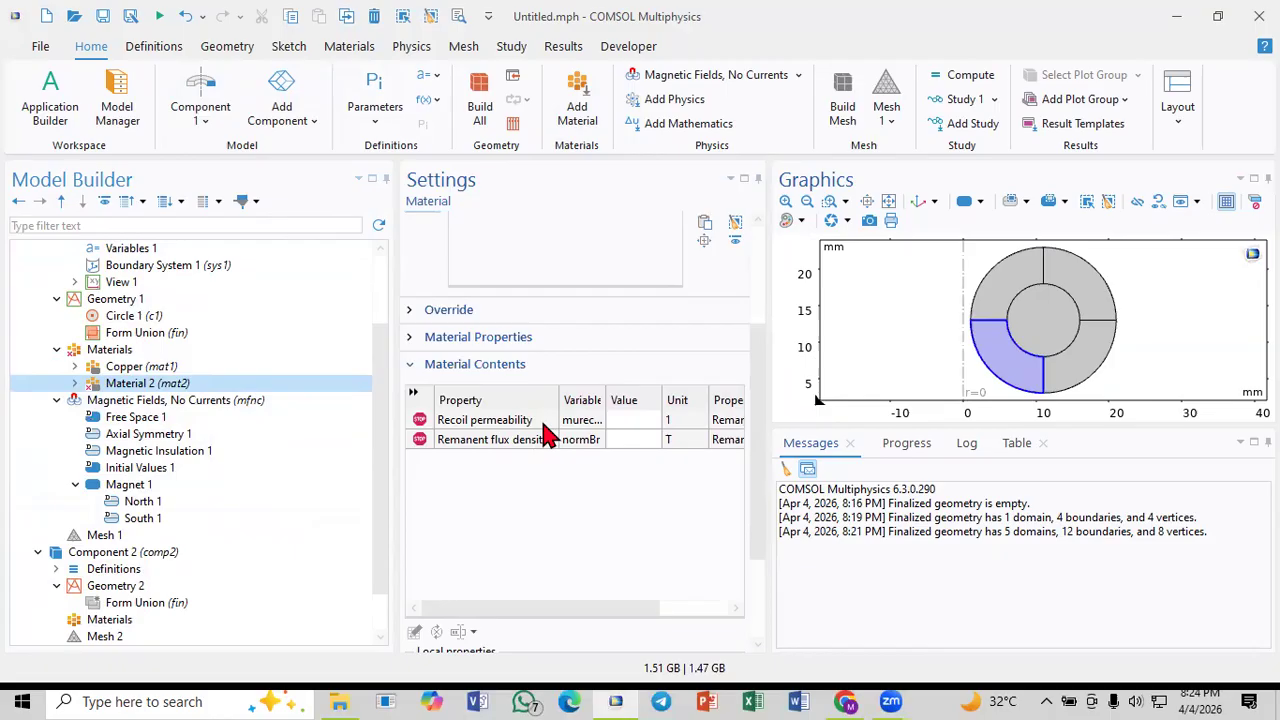
pyautogui.moveTo(603, 400); pyautogui.dragTo(577, 400)
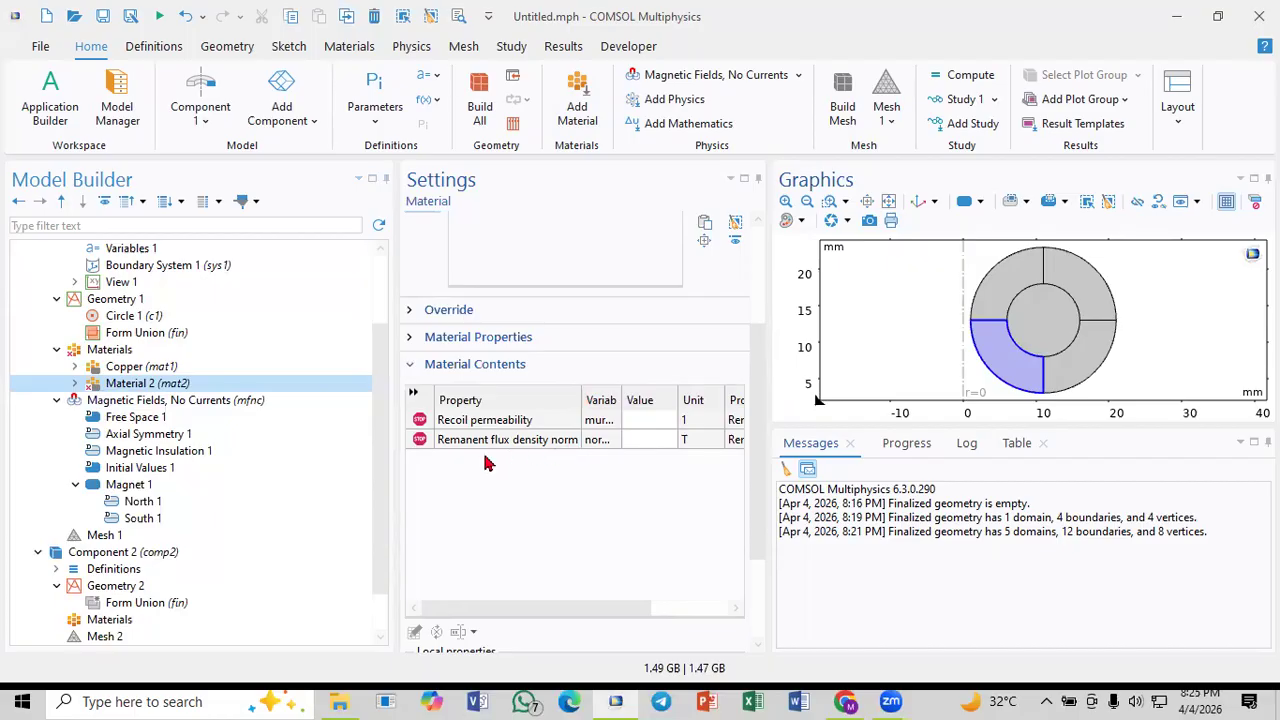
pyautogui.moveTo(583, 401)
pyautogui.mouseDown()
pyautogui.moveTo(621, 402)
pyautogui.moveTo(583, 401)
pyautogui.mouseUp()
# Step: Change the label of Material 2 to Fe
pyautogui.scroll(3, 751, 415)
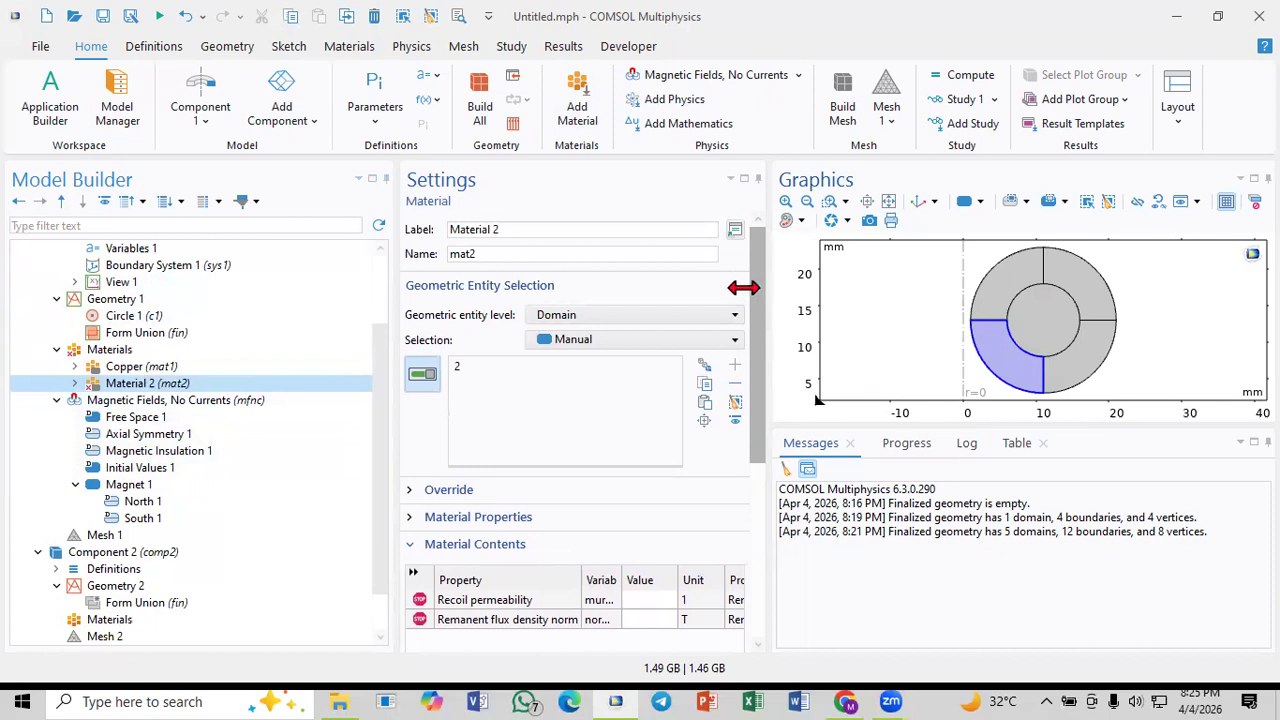
pyautogui.tripleClick(526, 229)
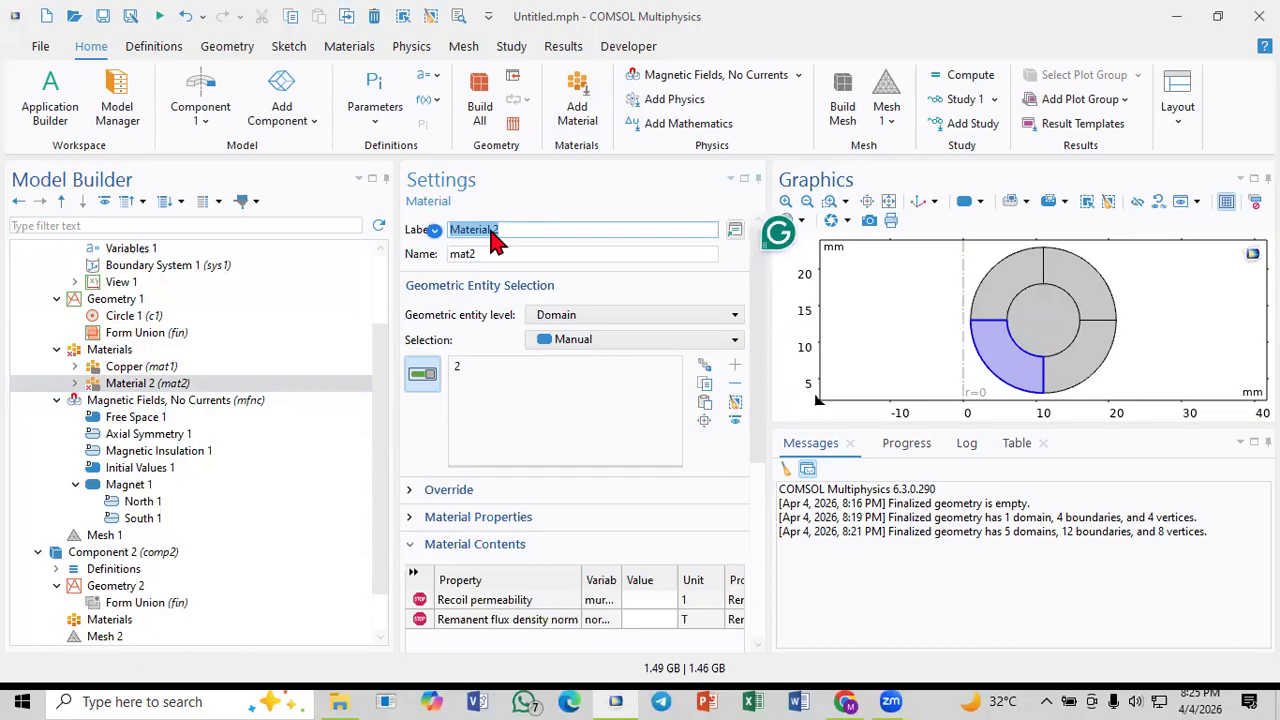
pyautogui.write('Fe')
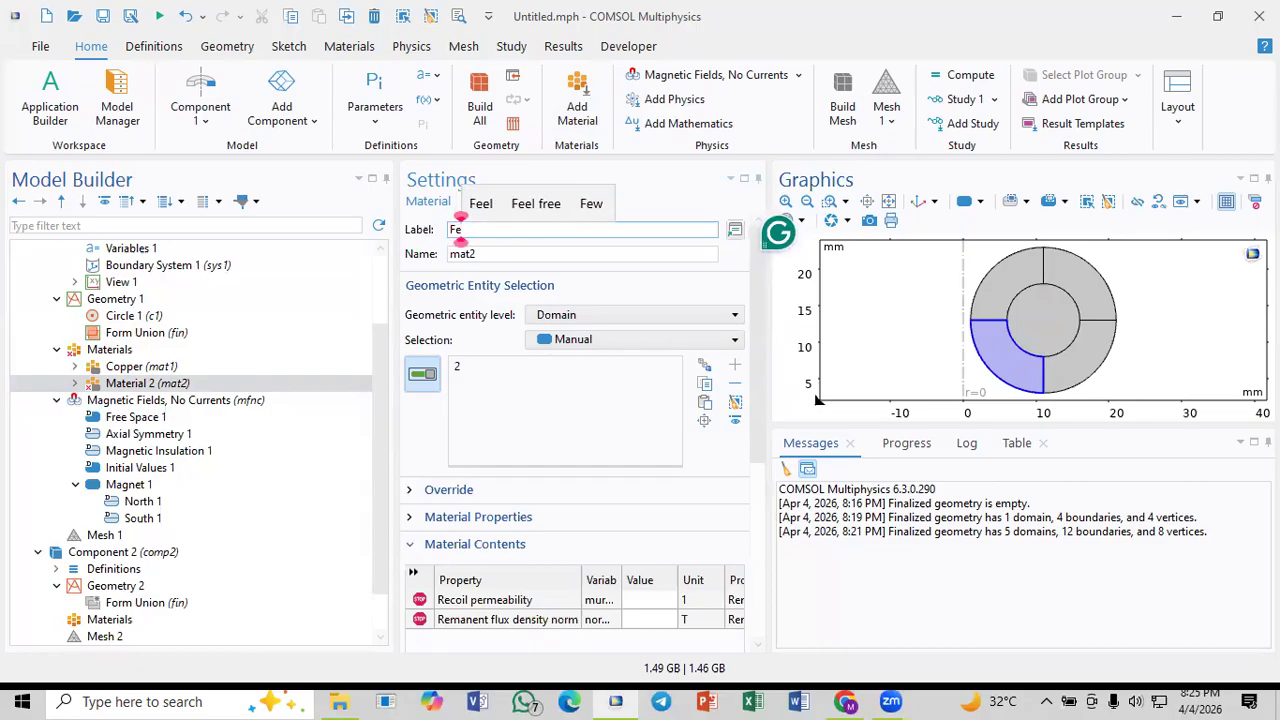
pyautogui.click(580, 255)
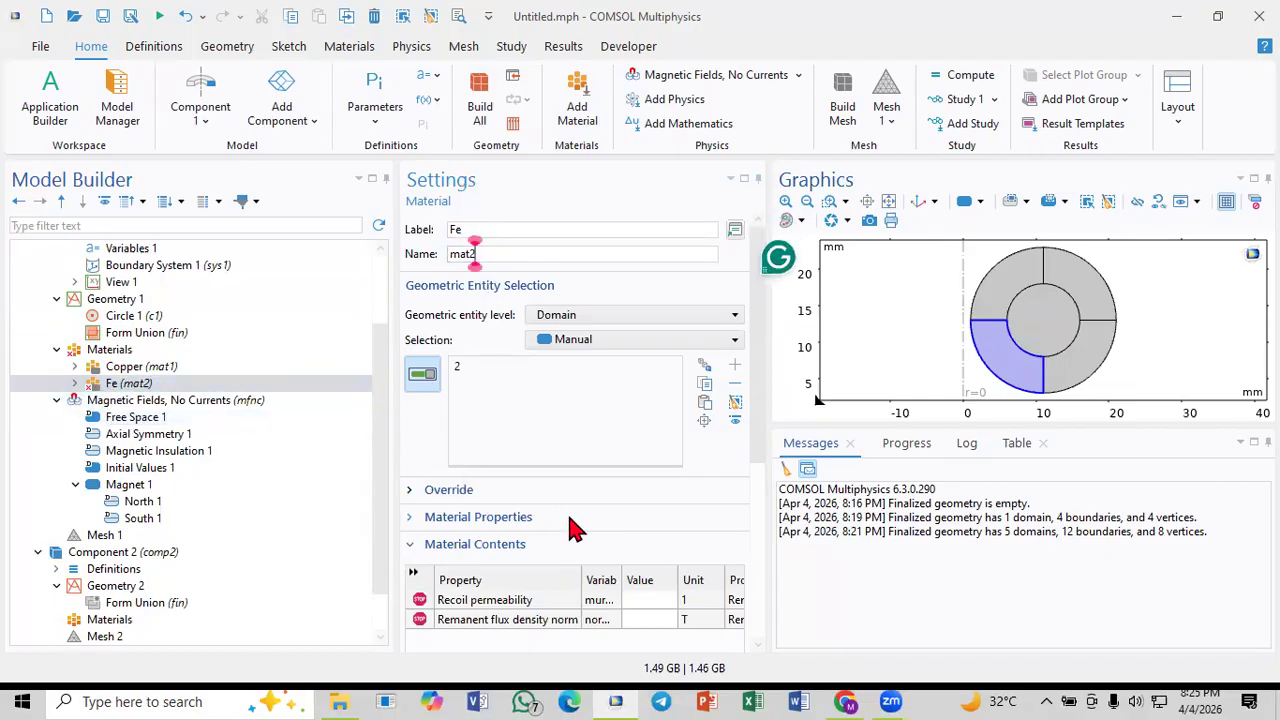
# Step: Set Fe's recoil permeability to 3 and its remanent flux density norm to 23[T]
pyautogui.moveTo(757, 415); pyautogui.dragTo(757, 536)
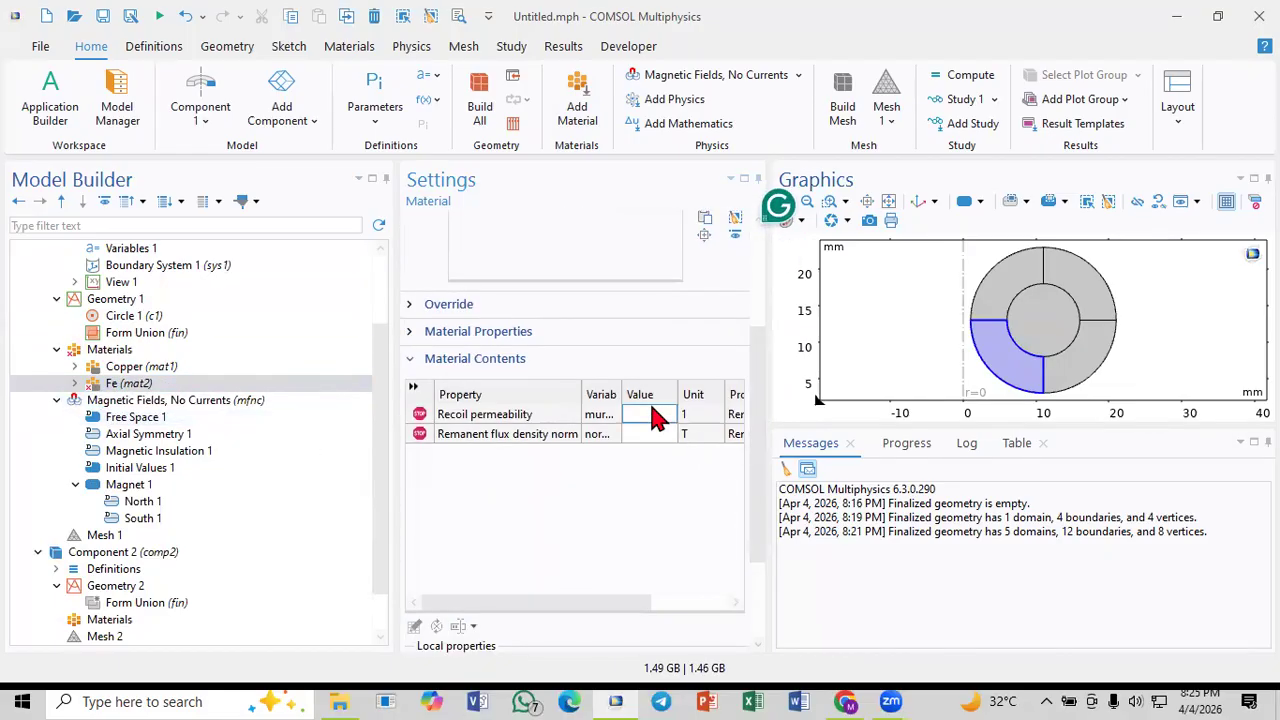
pyautogui.click(652, 415)
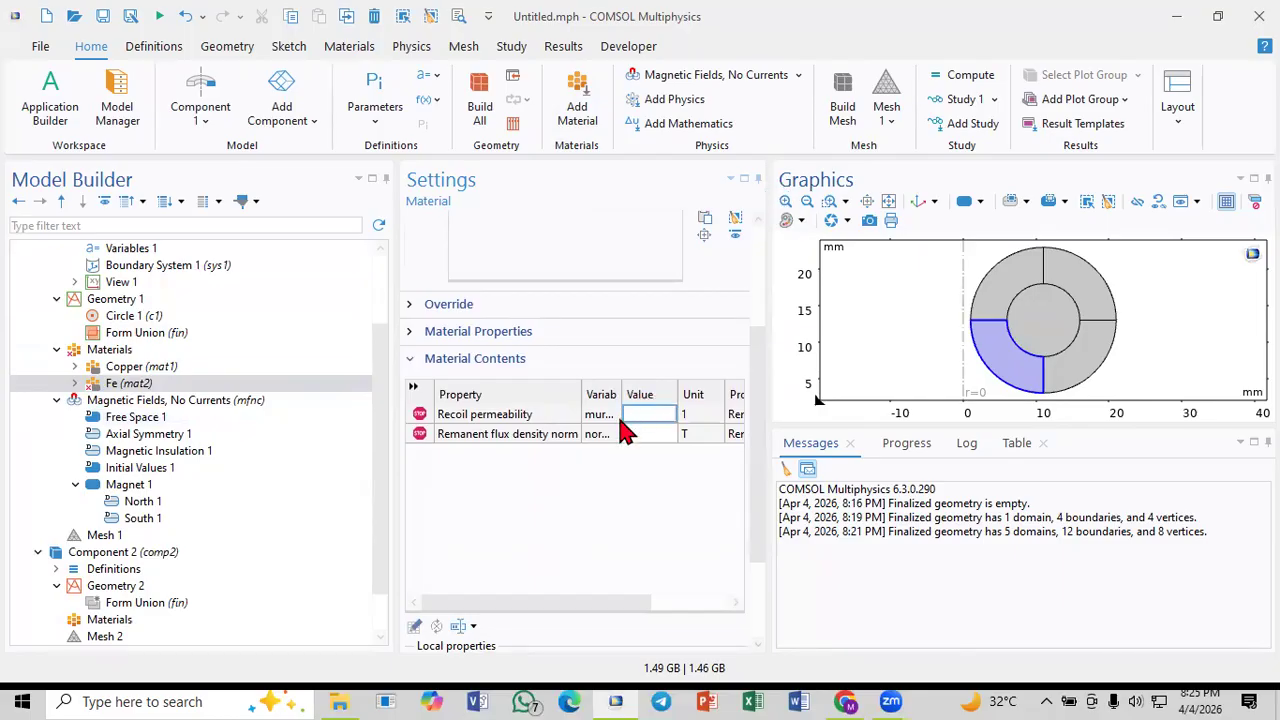
pyautogui.write('3')
pyautogui.click(649, 434)
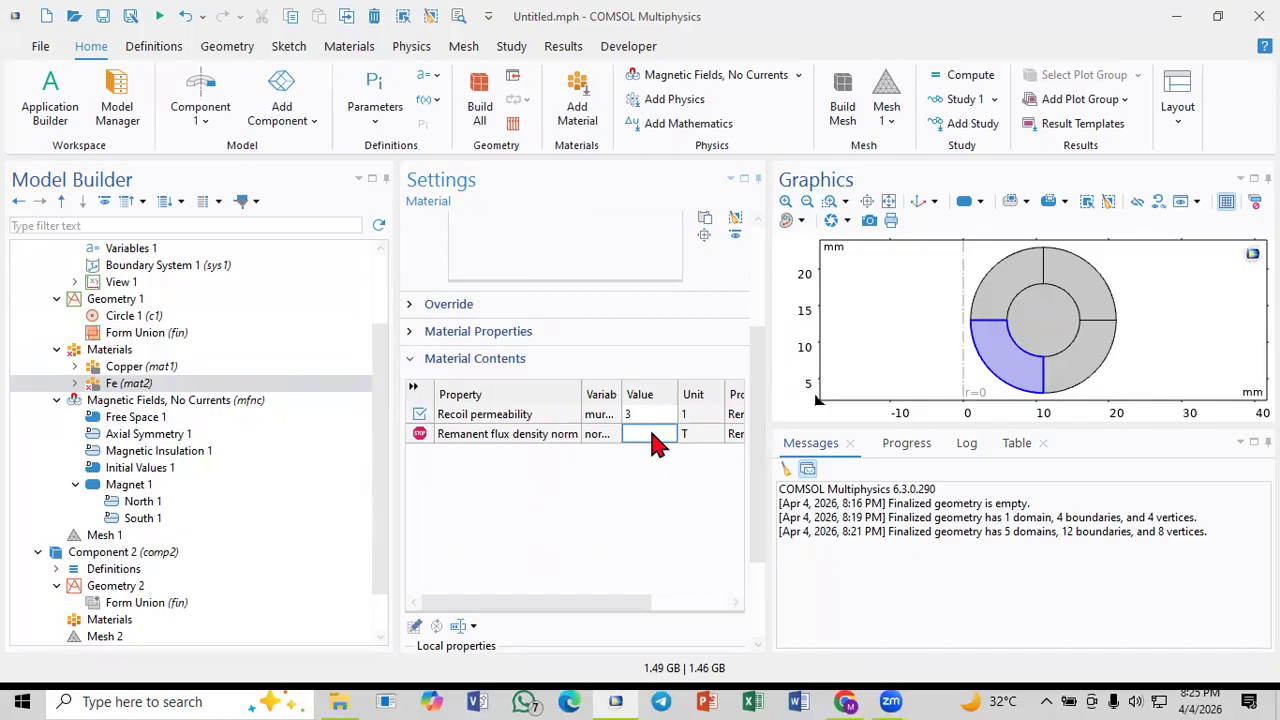
pyautogui.click(659, 418)
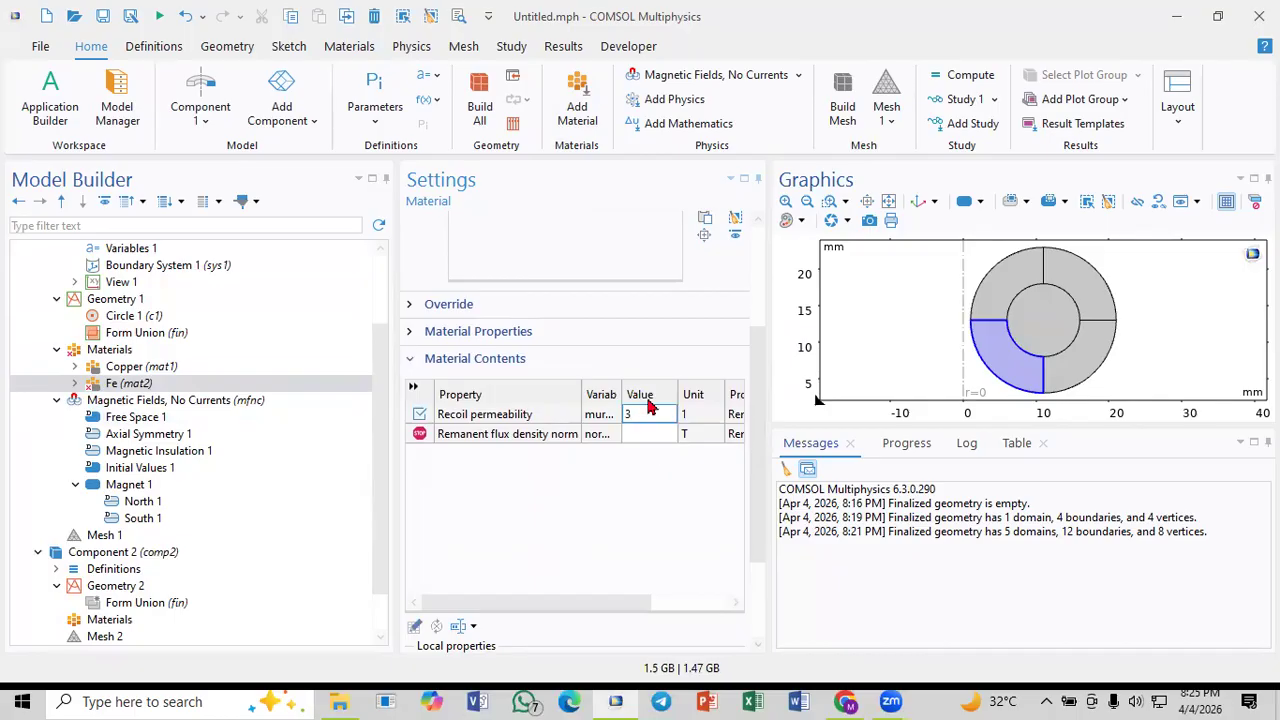
pyautogui.click(647, 436)
pyautogui.write('23')
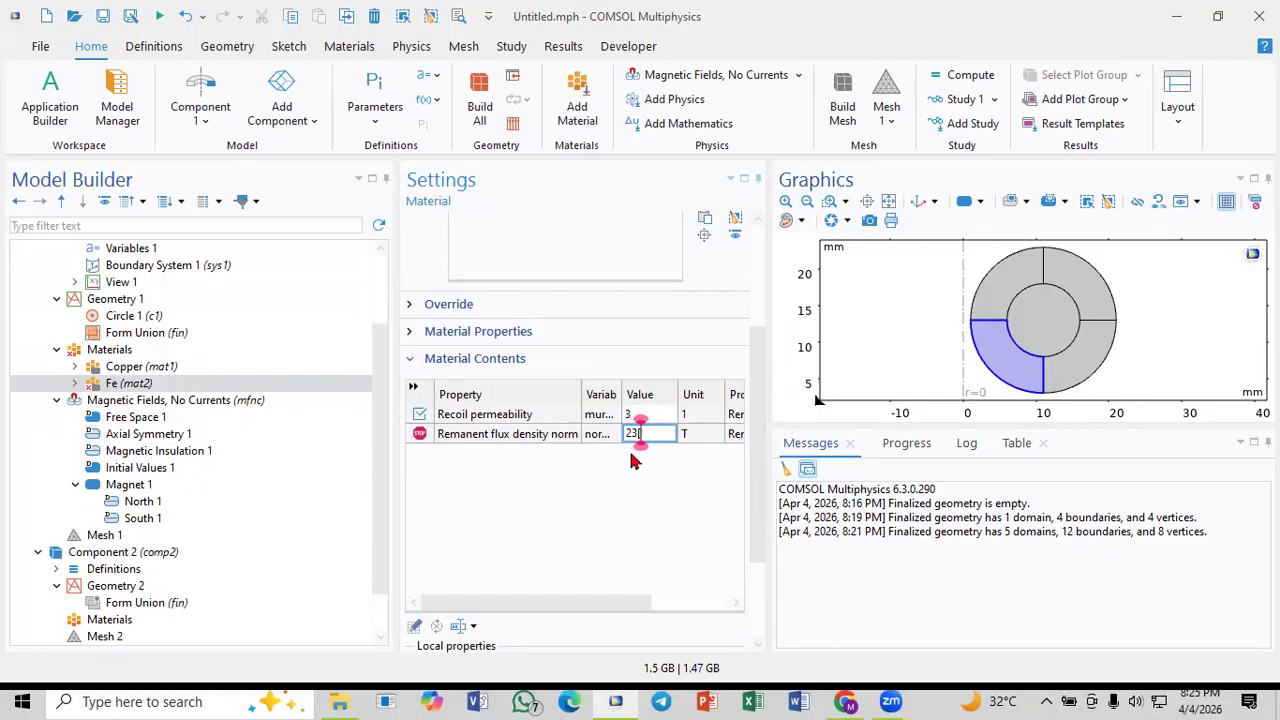
pyautogui.write('[T]')
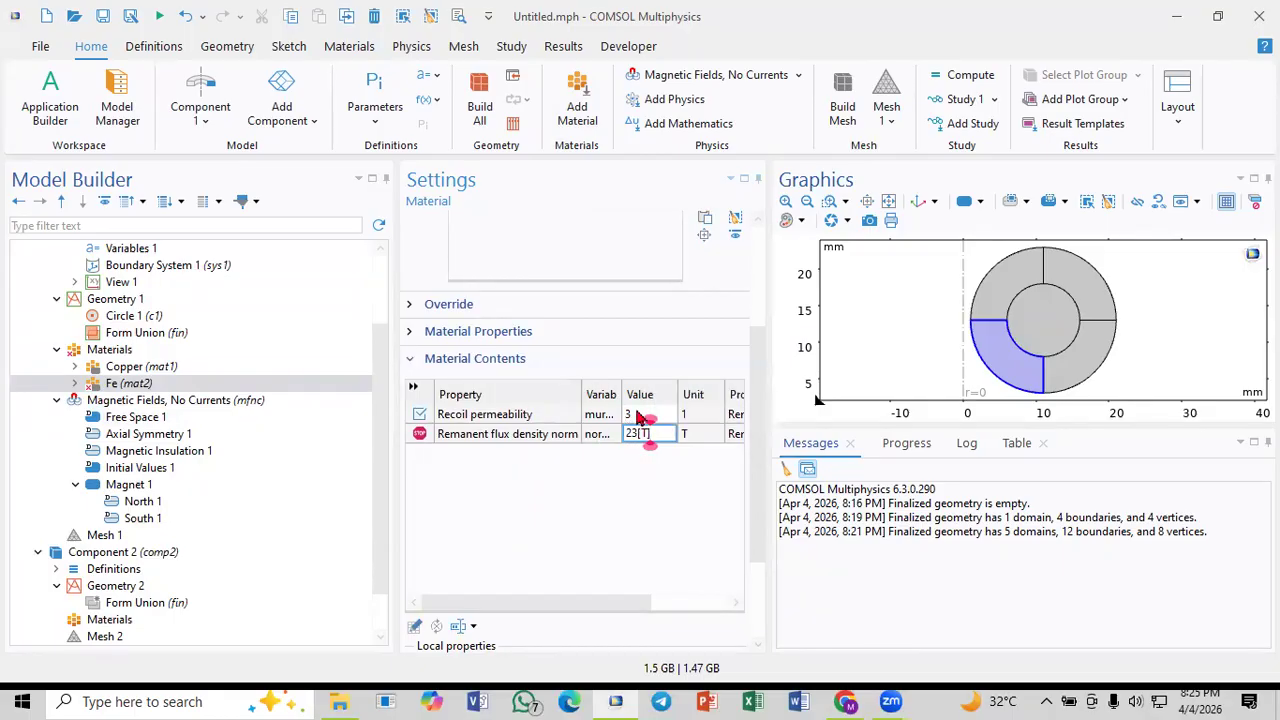
pyautogui.click(657, 418)
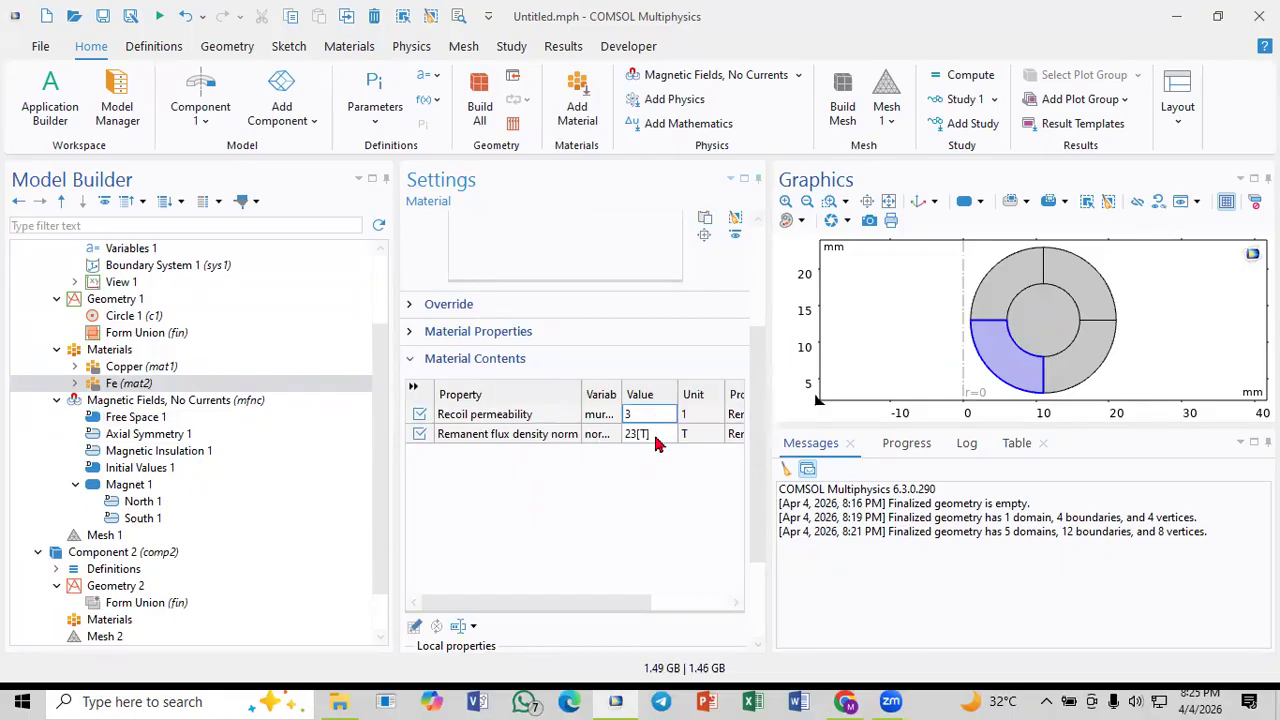
pyautogui.click(631, 437)
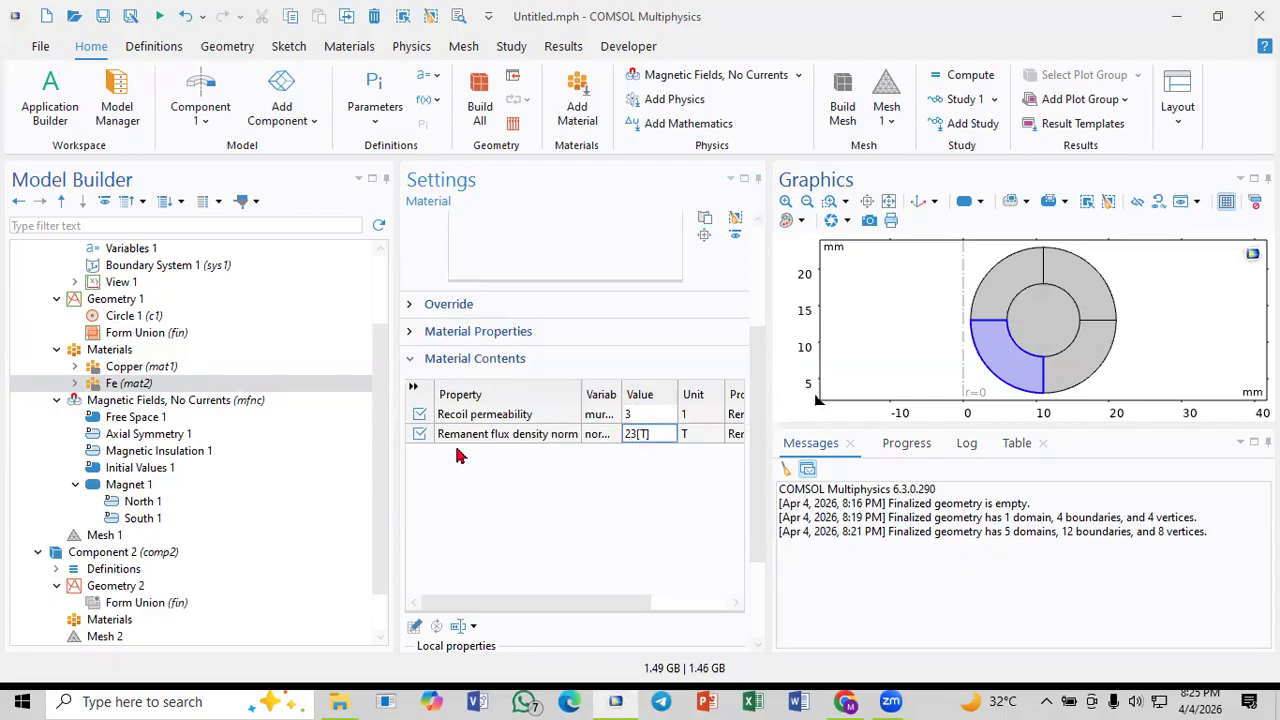
# Step: Add a Thin Low Permeability Gap on boundaries 1 and 3, the left and upper ring dividers, and collapse the magnetic fields node
pyautogui.click(129, 402)
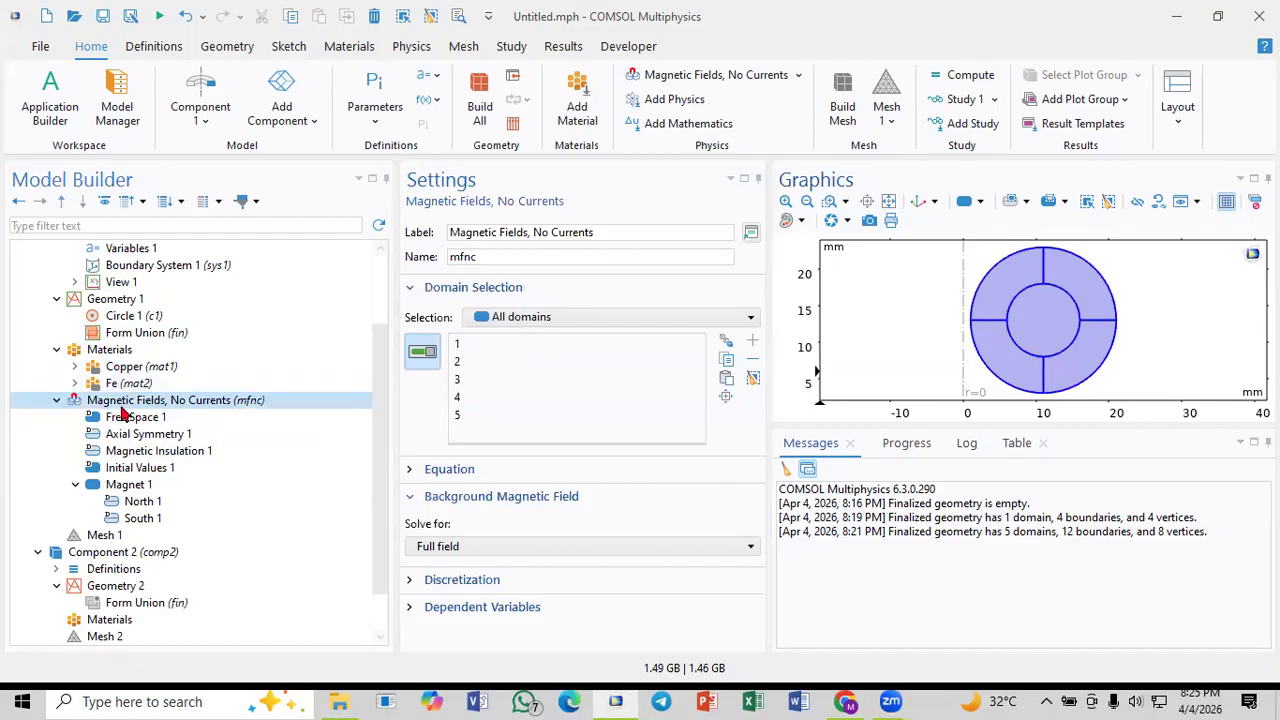
pyautogui.scroll(-1, 122, 413)
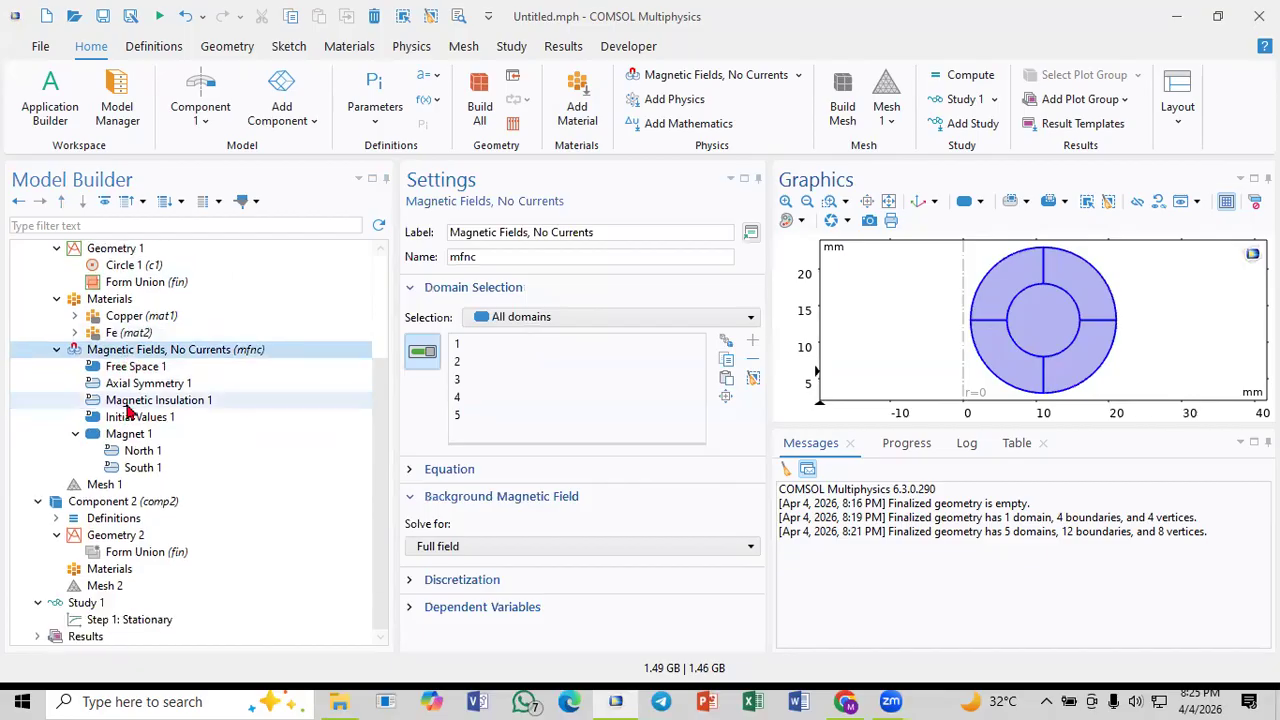
pyautogui.rightClick(89, 356)
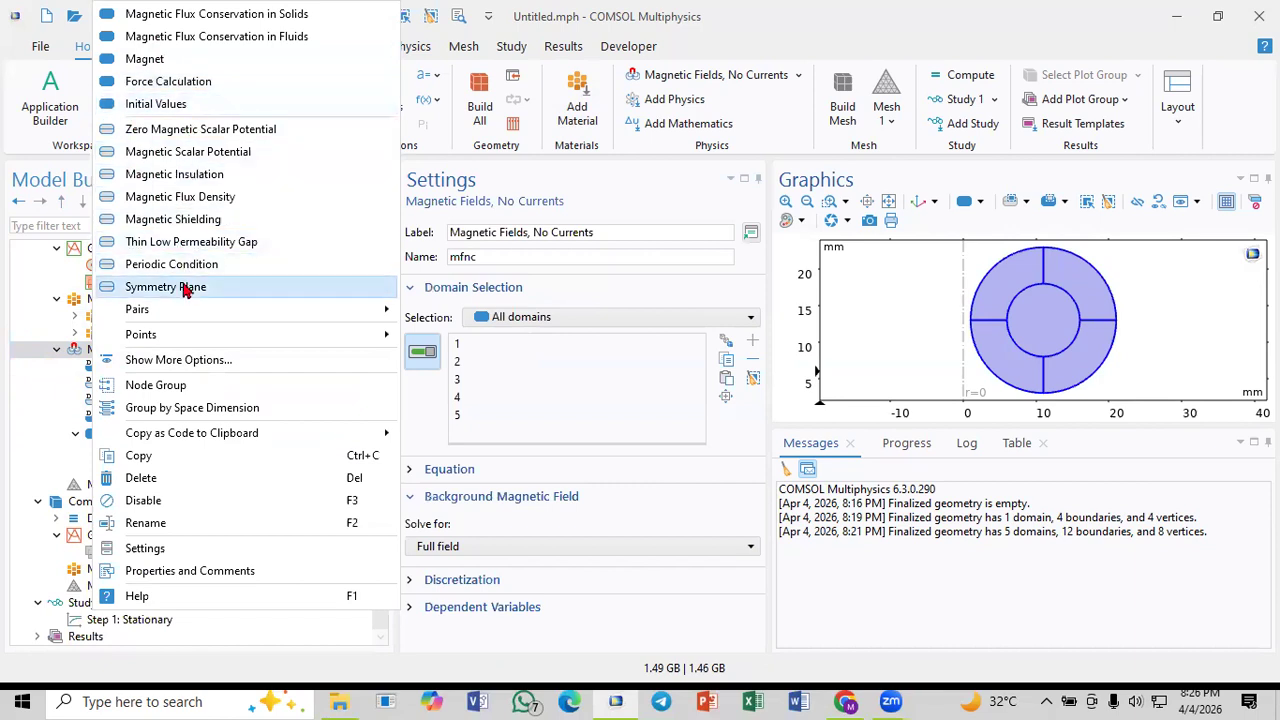
pyautogui.moveTo(176, 311)
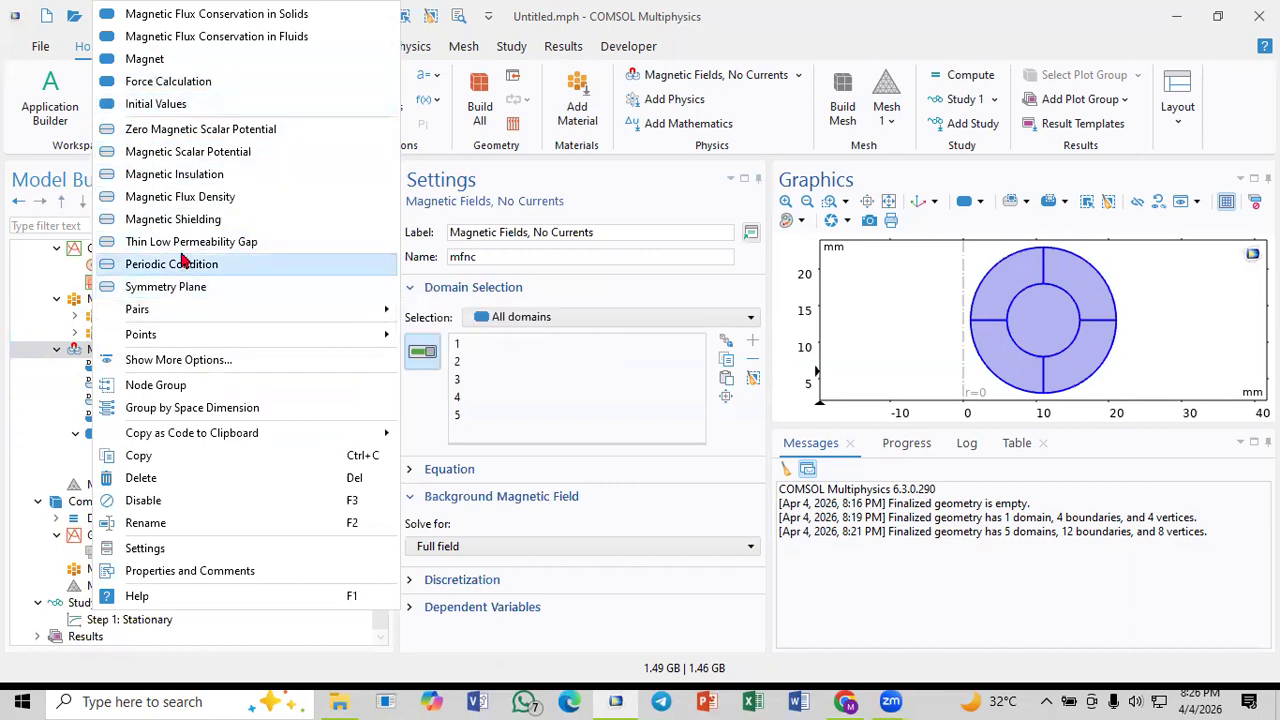
pyautogui.click(238, 253)
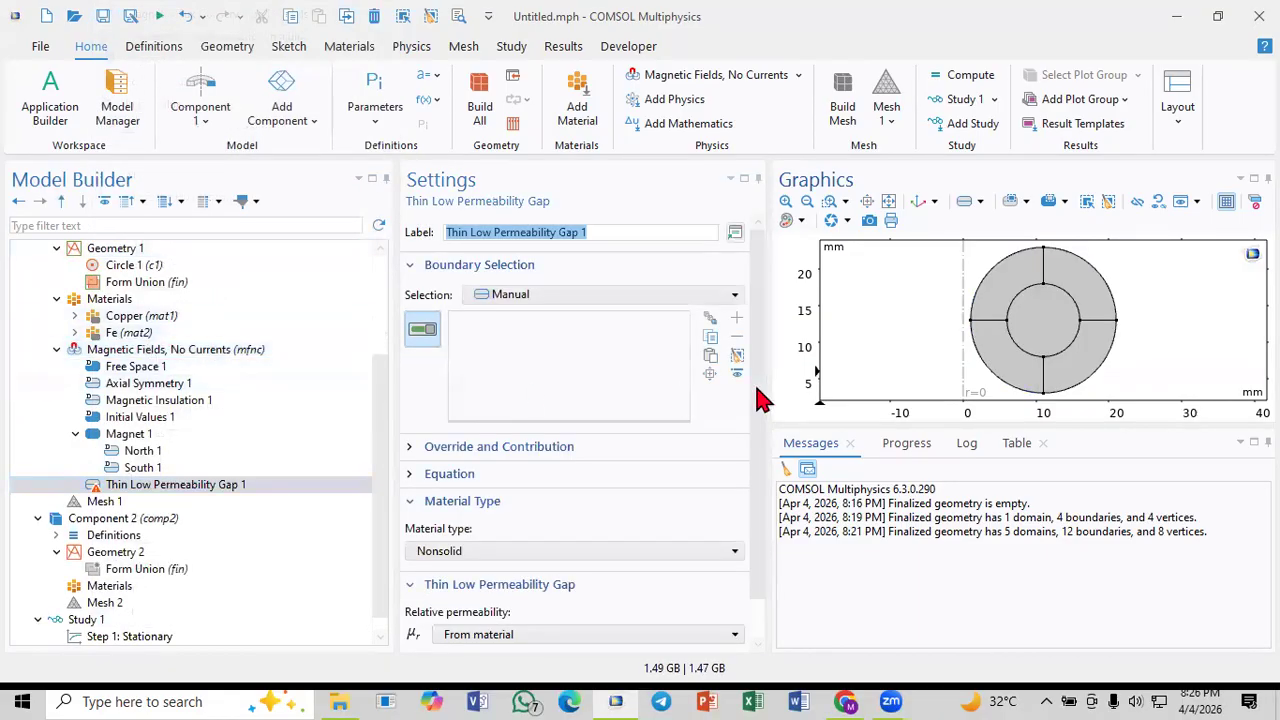
pyautogui.click(988, 321)
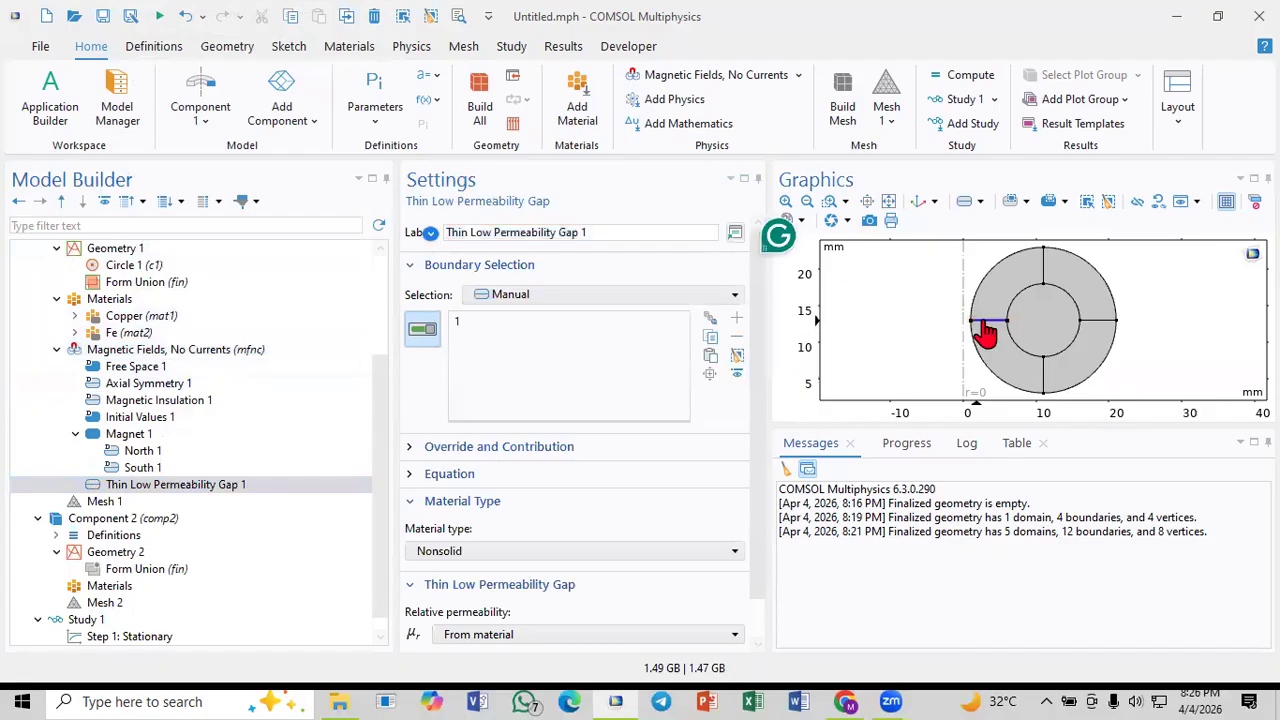
pyautogui.click(1045, 272)
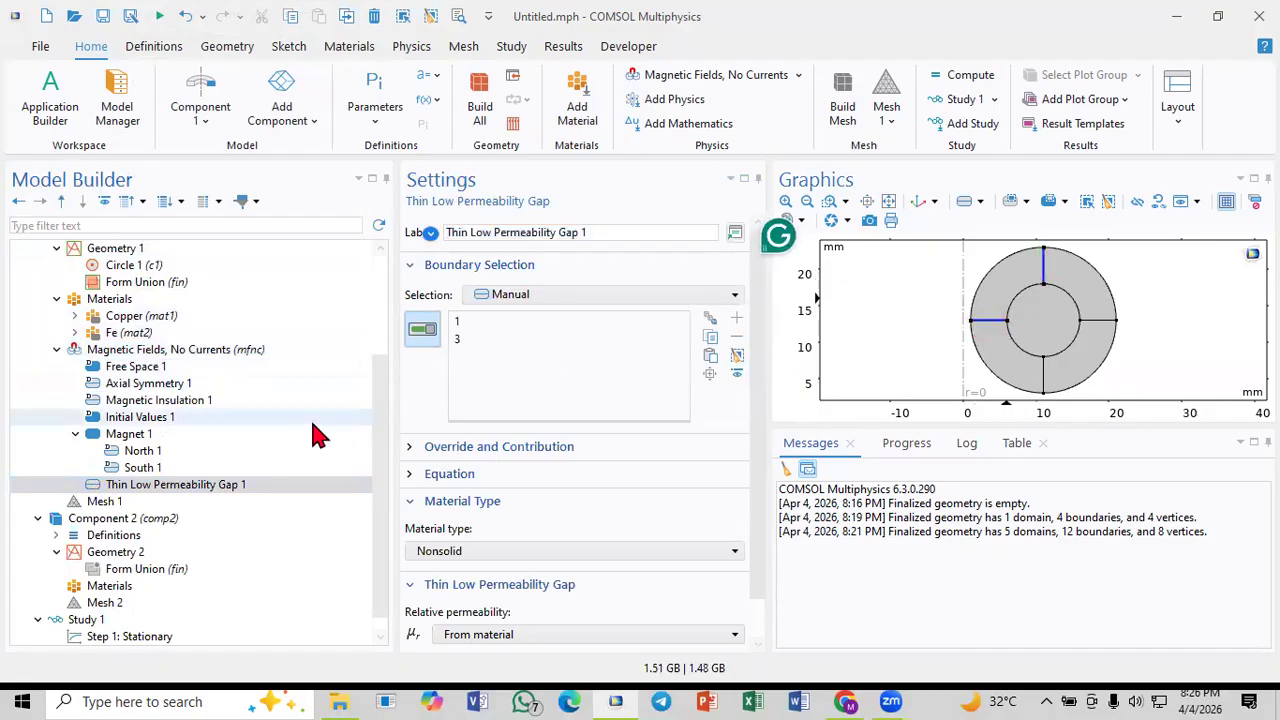
pyautogui.click(145, 352)
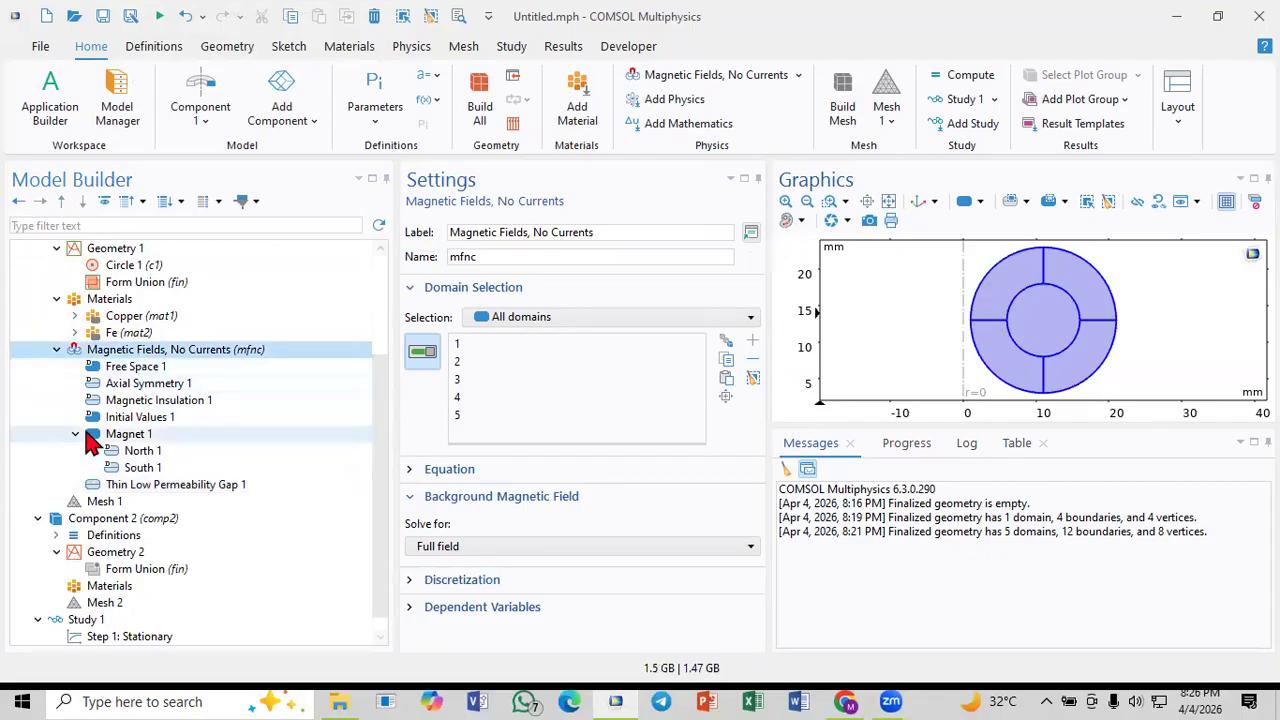
pyautogui.click(57, 350)
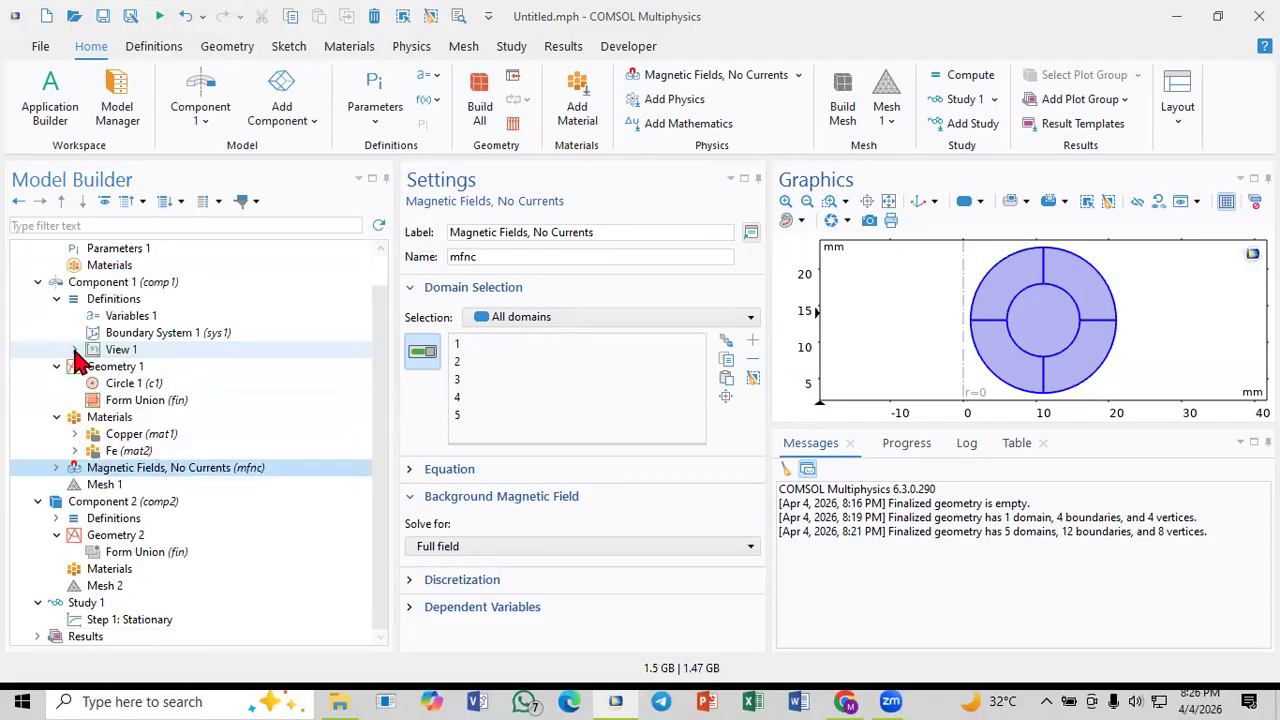
# Step: Build the physics-controlled Mesh 1 of Component 1 with the Normal element size
pyautogui.click(95, 486)
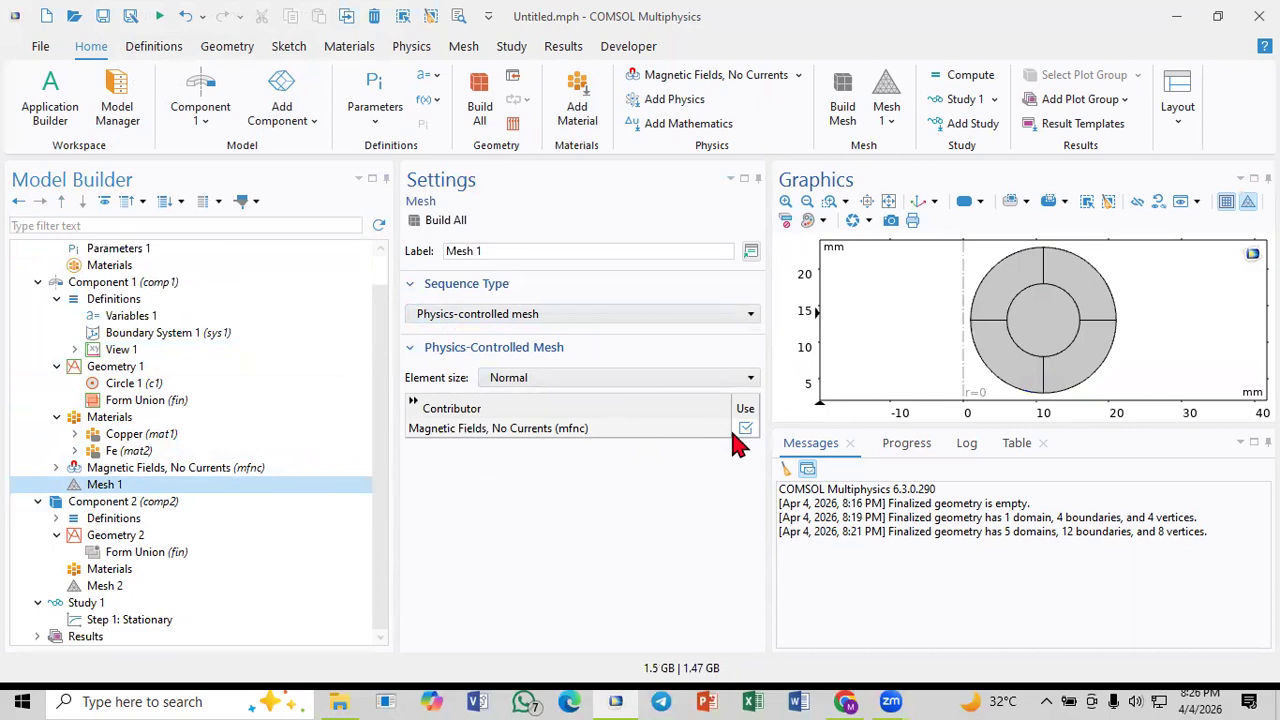
pyautogui.click(440, 220)
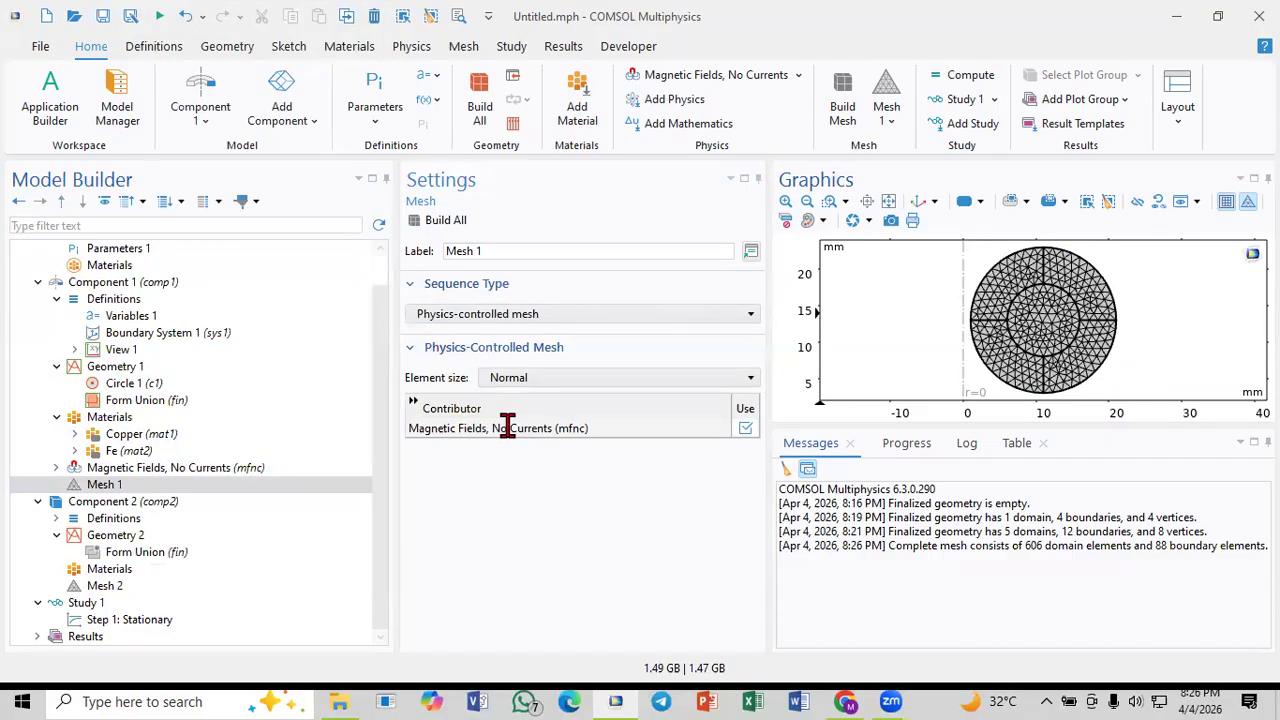
# Step: Try rebuilding Mesh 1 with the Extra fine element size and with the Coarse element size
pyautogui.click(540, 377)
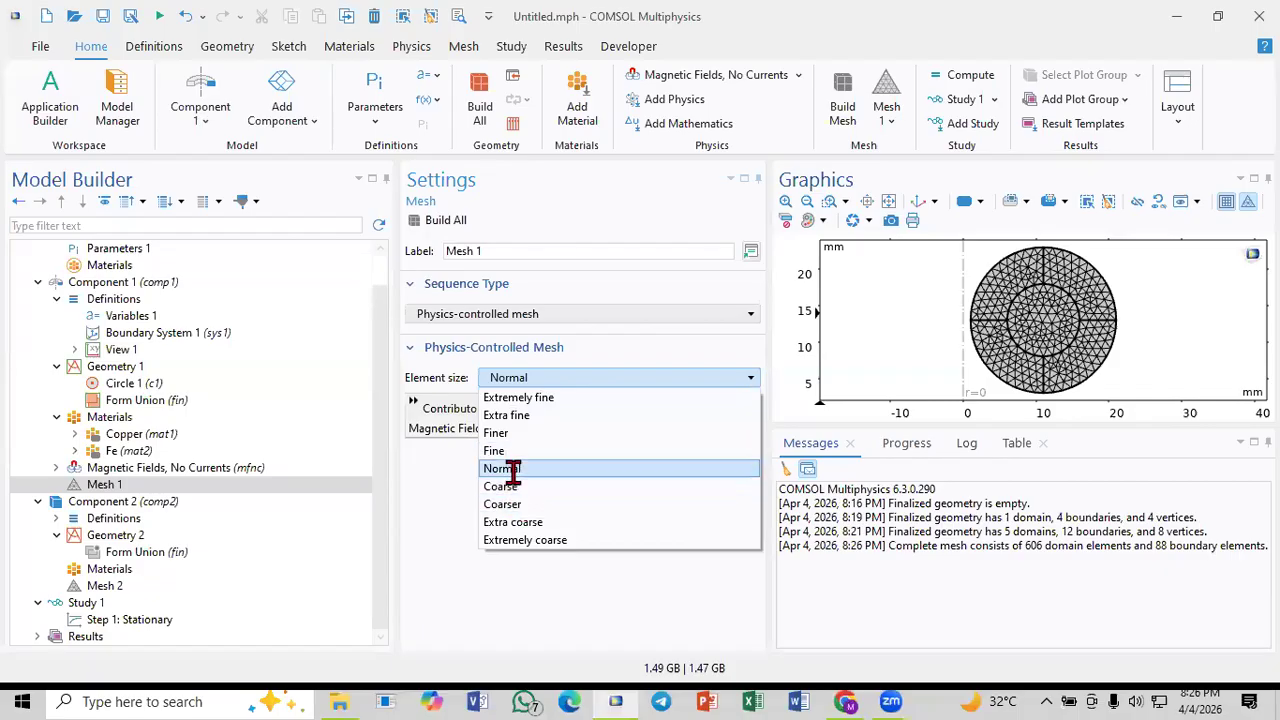
pyautogui.click(515, 415)
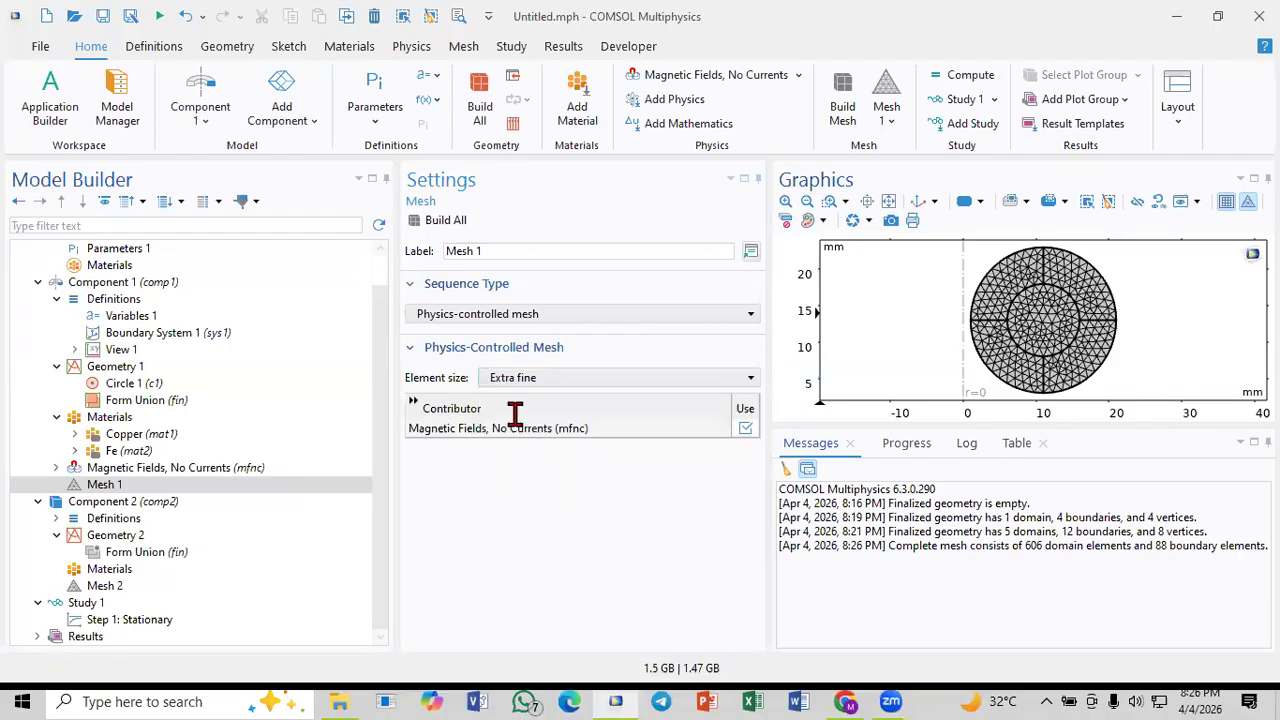
pyautogui.click(425, 215)
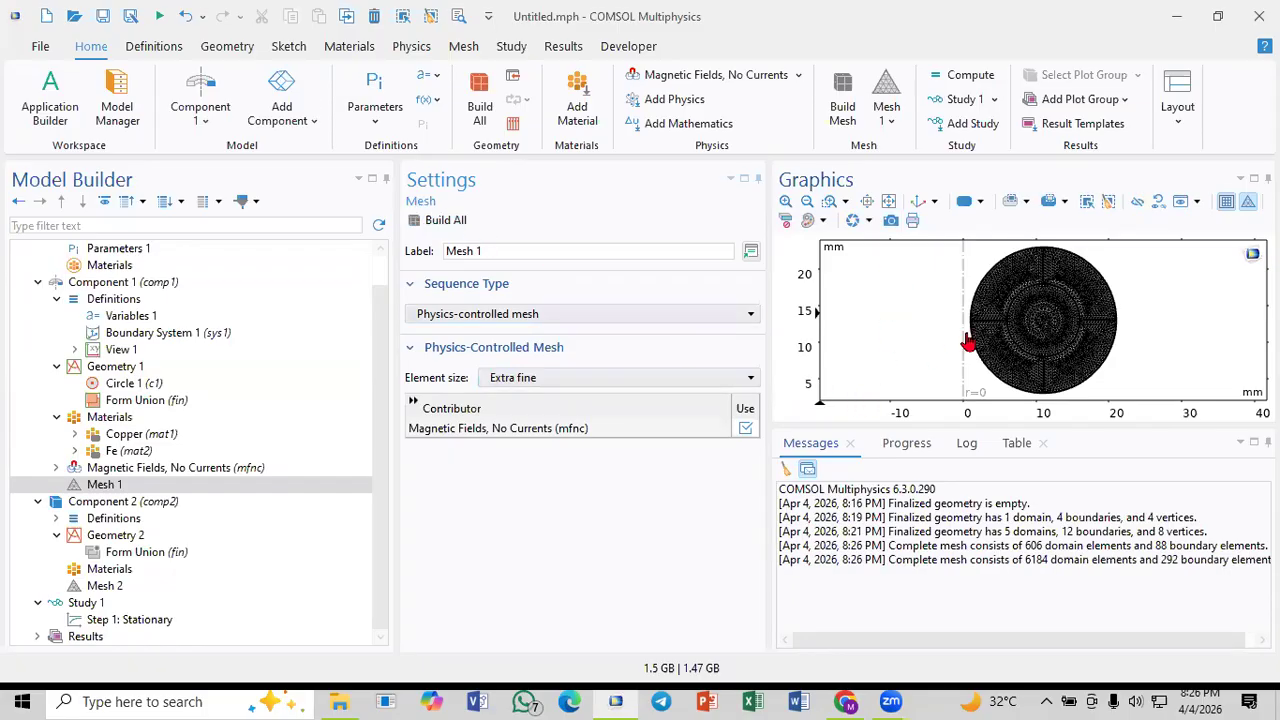
pyautogui.click(617, 380)
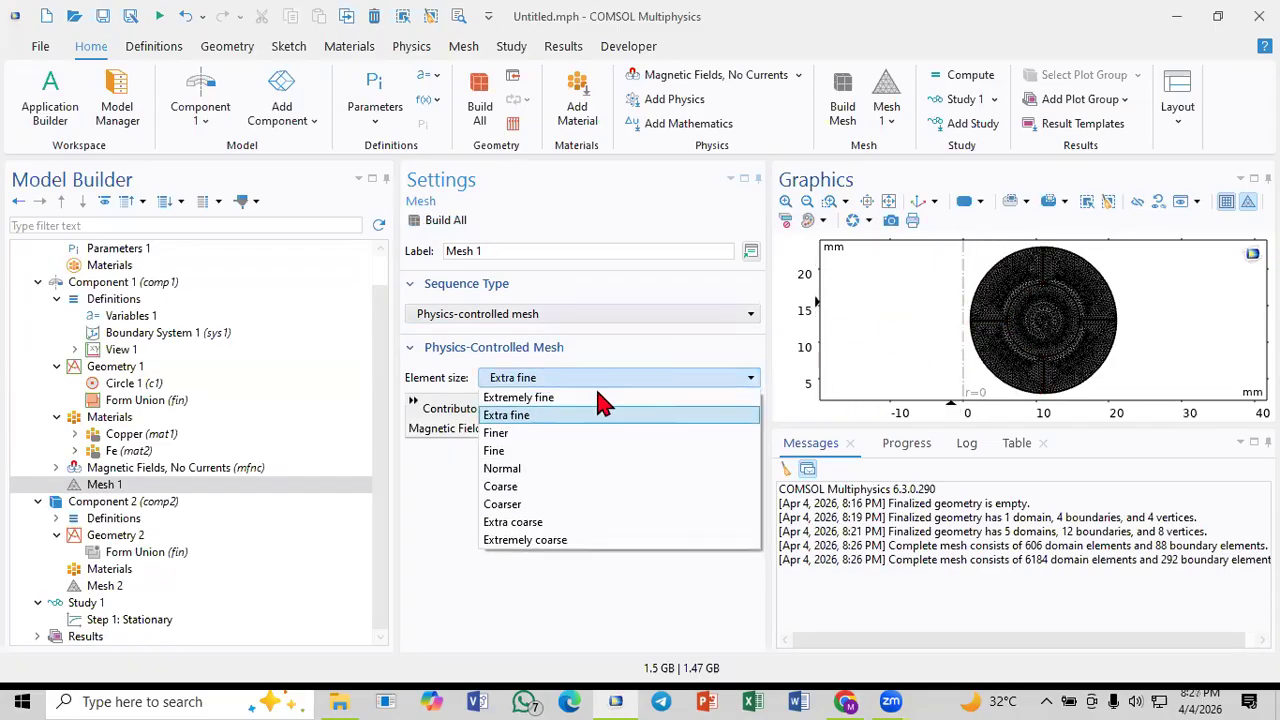
pyautogui.click(543, 488)
pyautogui.click(446, 224)
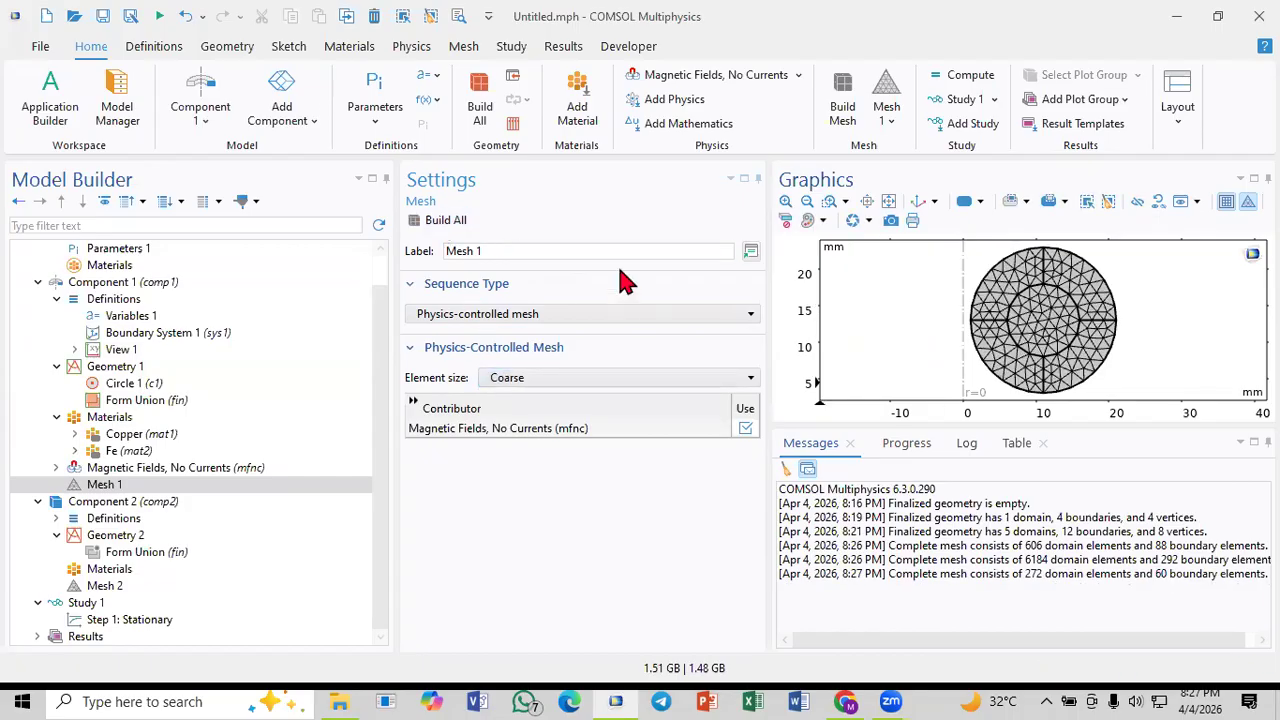
# Step: Set the element size of Mesh 1 back to Normal and rebuild the mesh
pyautogui.click(545, 378)
pyautogui.click(497, 468)
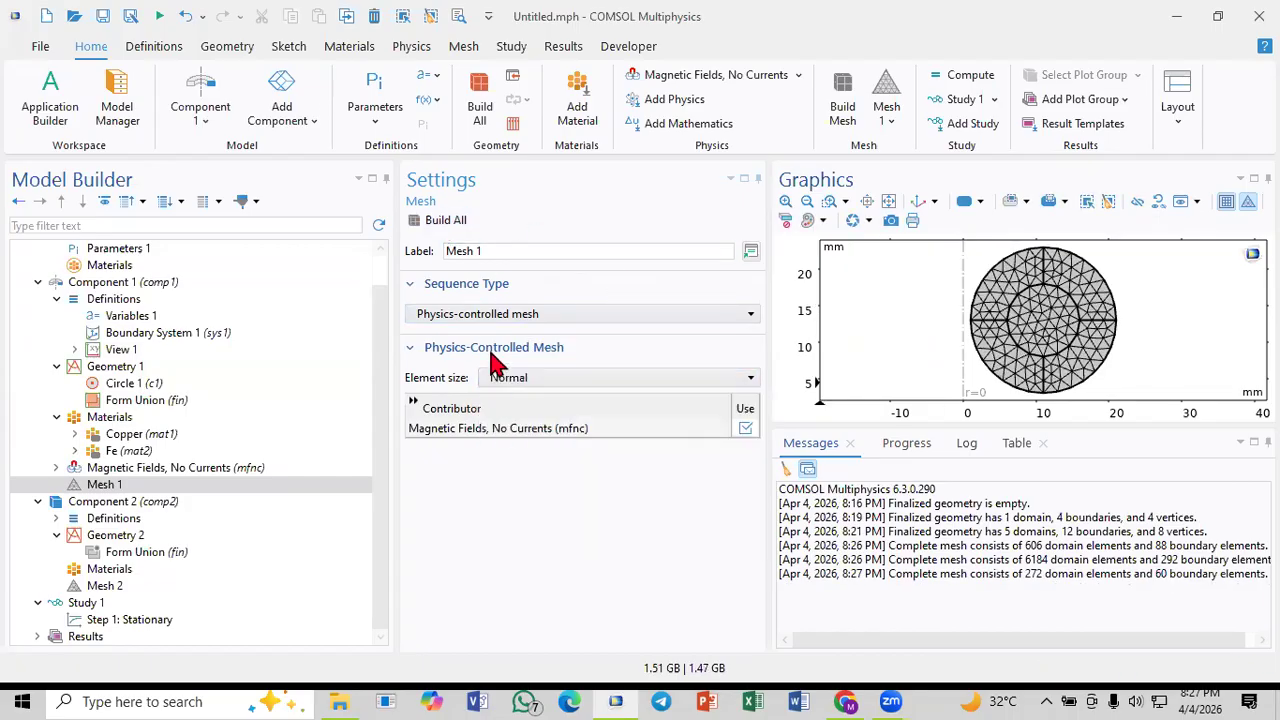
pyautogui.click(449, 228)
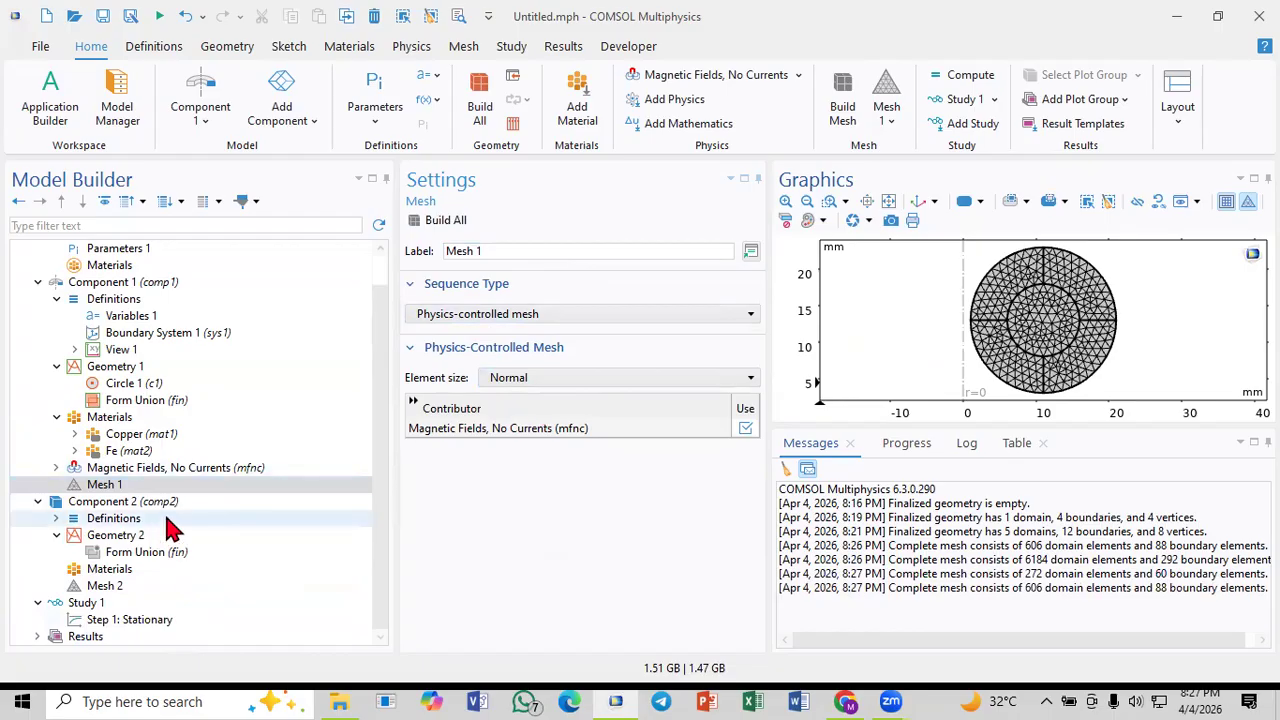
# Step: Collapse Component 2 in the model tree and open the settings of the Stationary step in Study 1
pyautogui.click(37, 501)
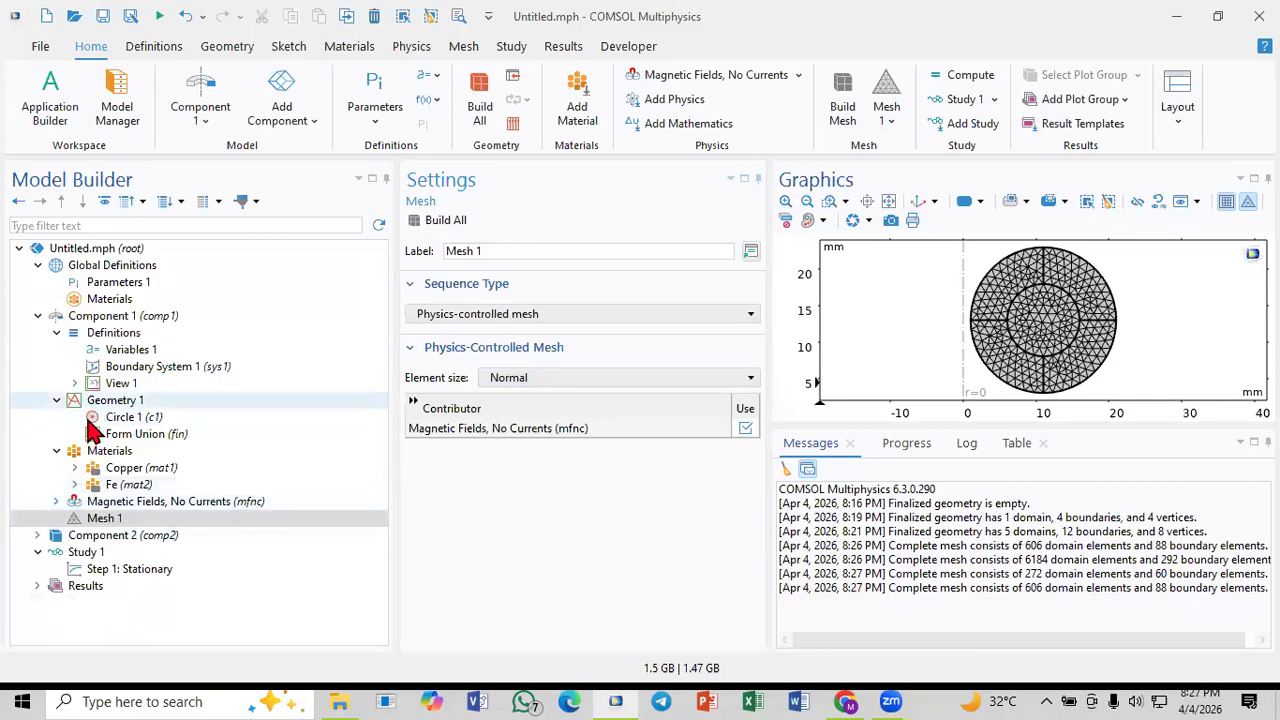
pyautogui.click(84, 558)
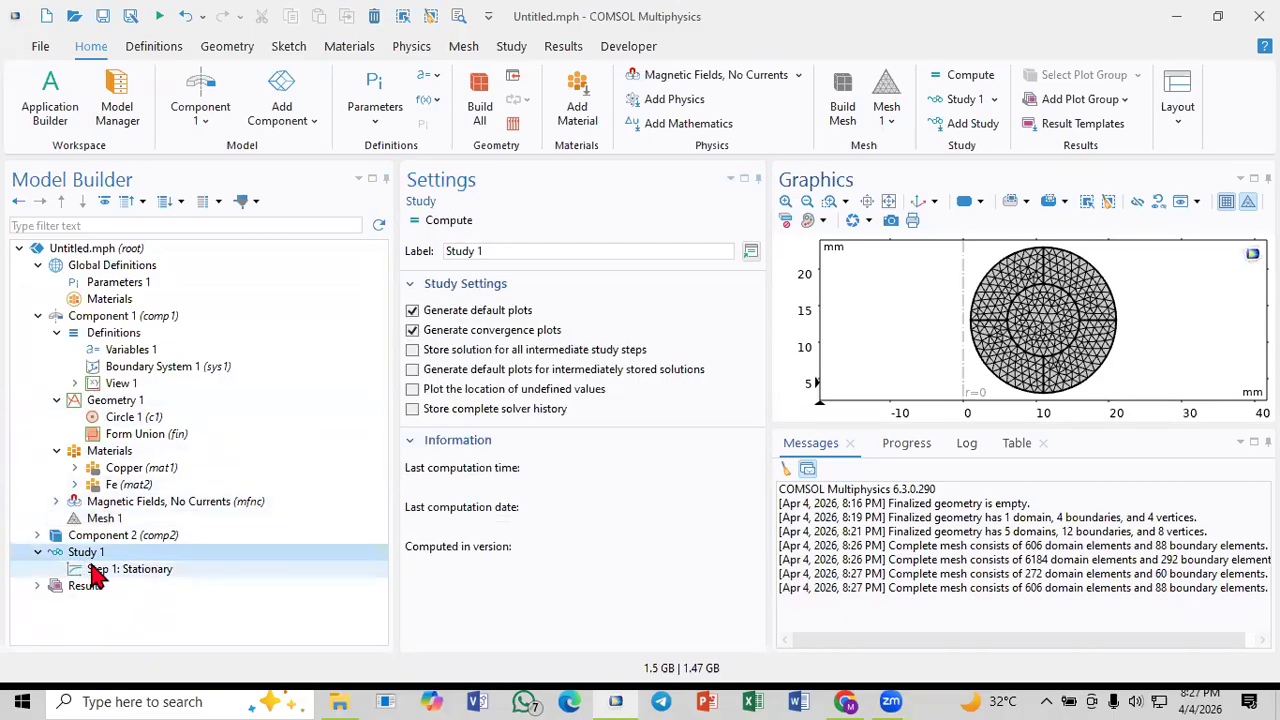
pyautogui.click(87, 572)
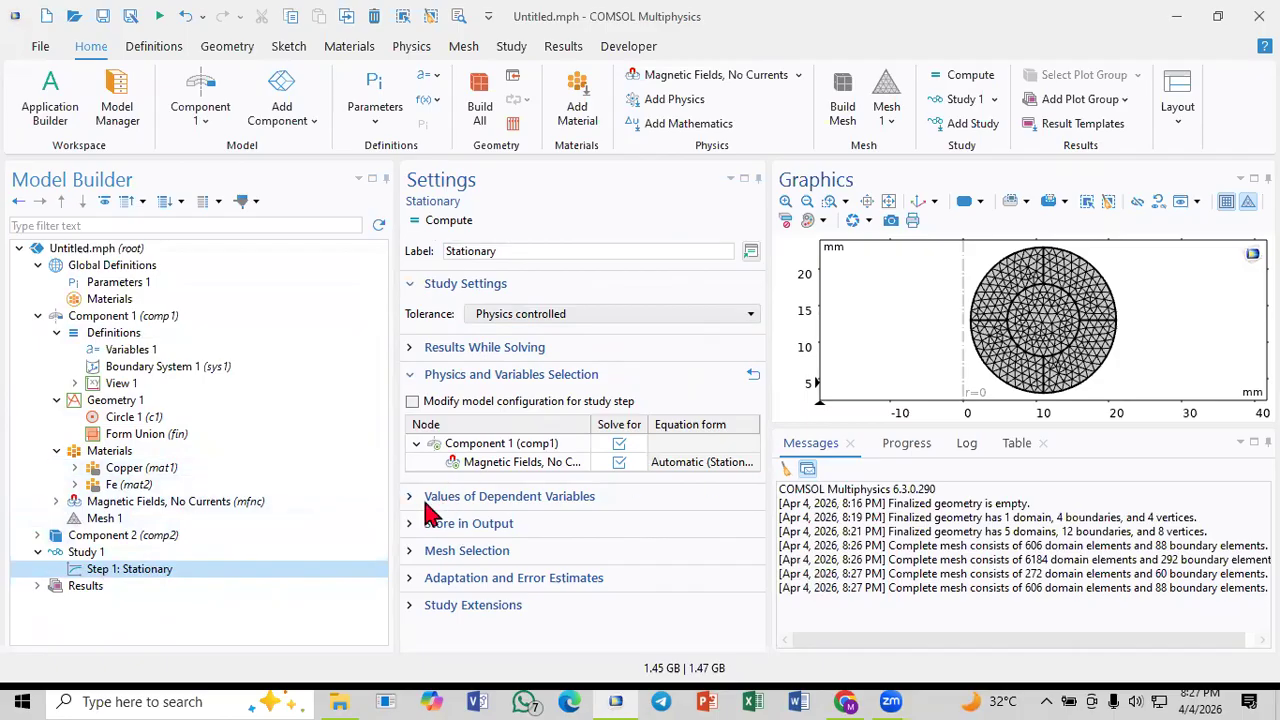
# Step: Try enabling the plot option under Results While Solving for the Stationary step
pyautogui.click(428, 350)
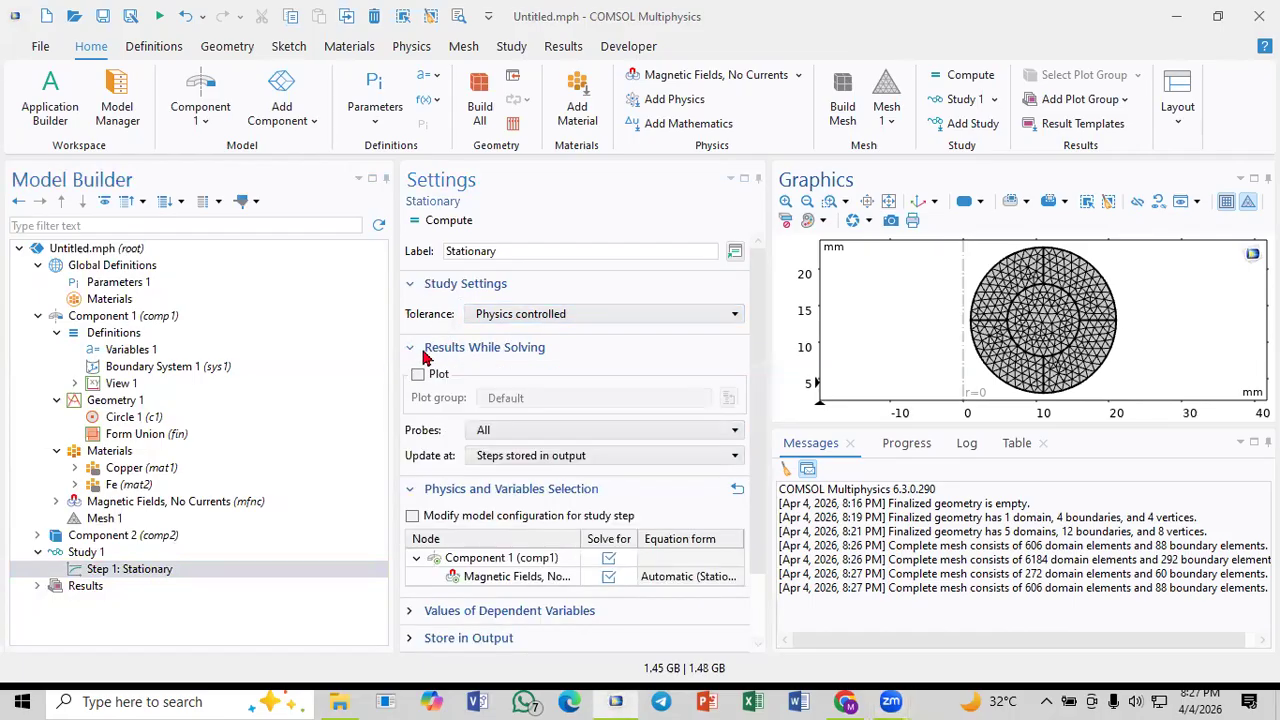
pyautogui.click(418, 377)
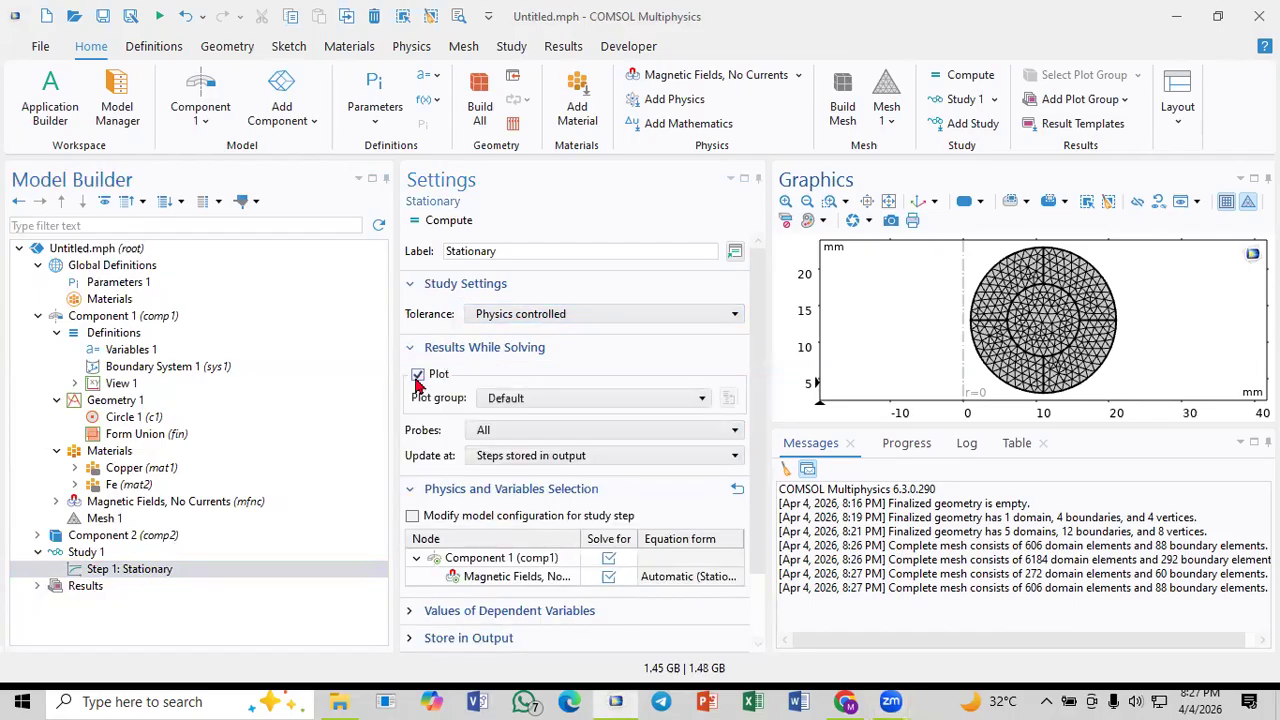
pyautogui.click(418, 376)
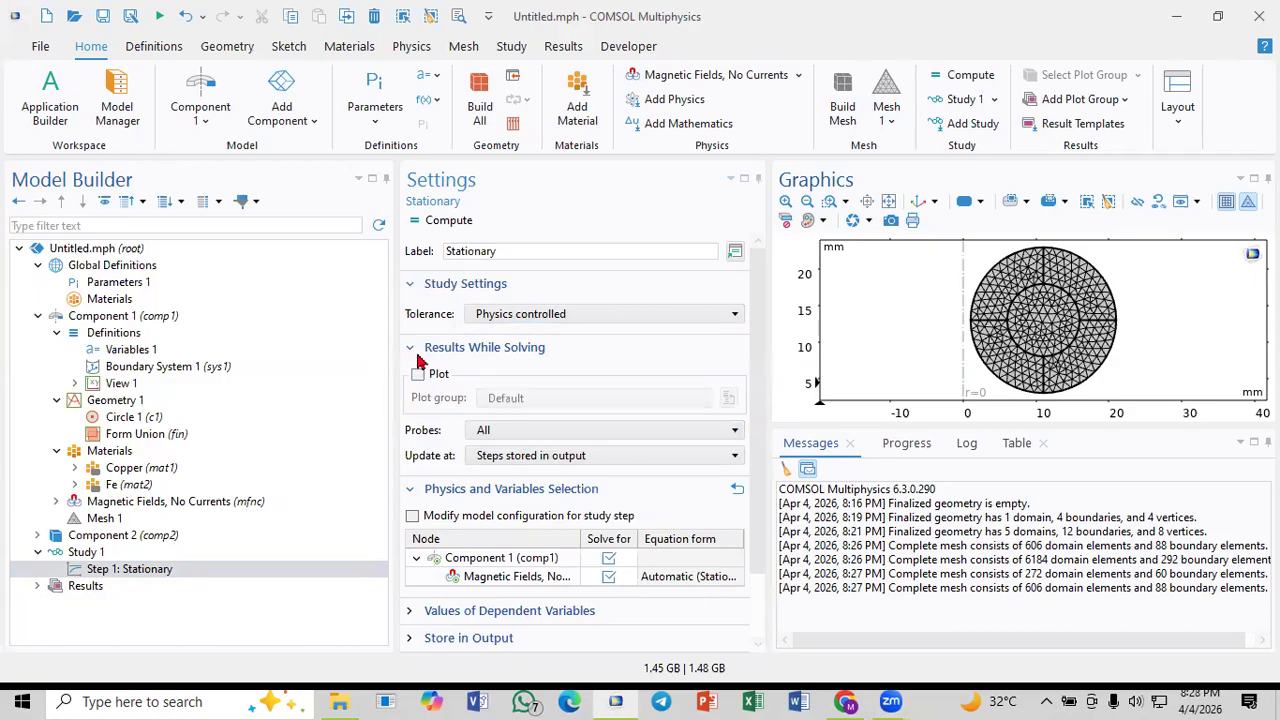
pyautogui.click(417, 352)
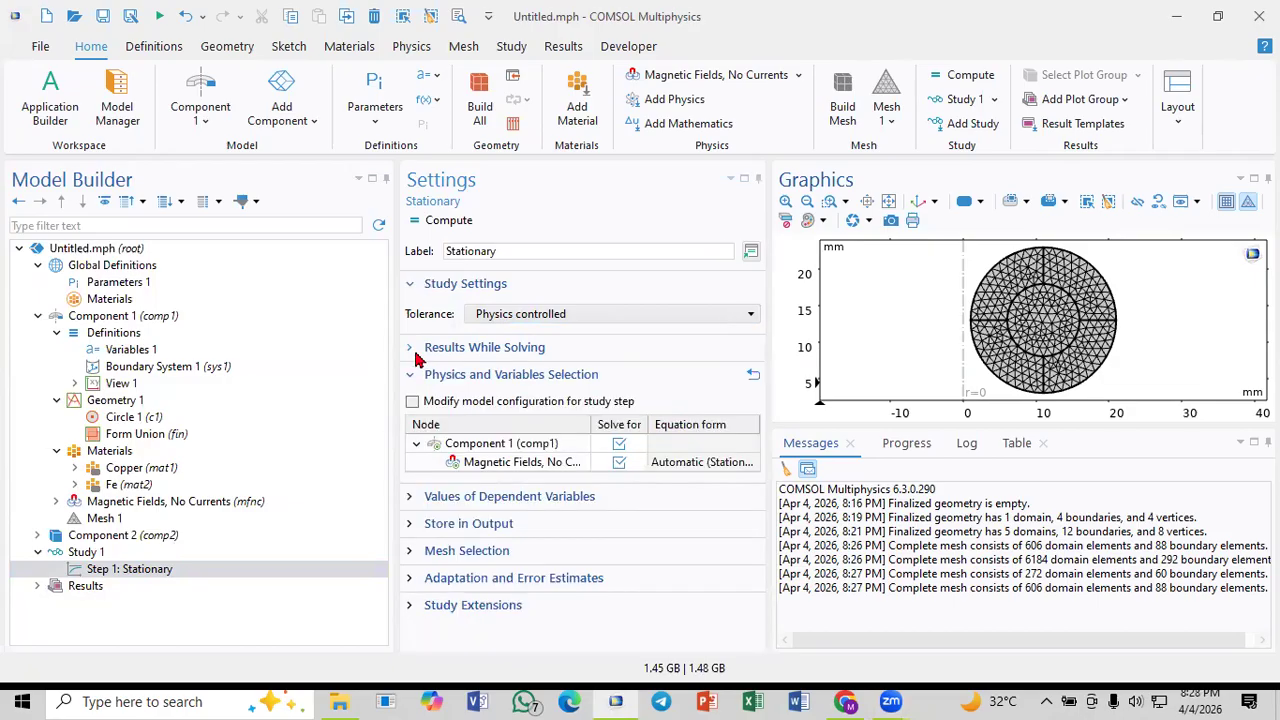
# Step: Look through the Stationary step's settings for values of dependent variables and for what is stored in output
pyautogui.click(432, 500)
pyautogui.click(436, 500)
pyautogui.click(436, 524)
pyautogui.click(436, 524)
# Step: Check which meshes can be chosen for Component 1 and Component 2 in the Stationary step's mesh selection
pyautogui.click(437, 554)
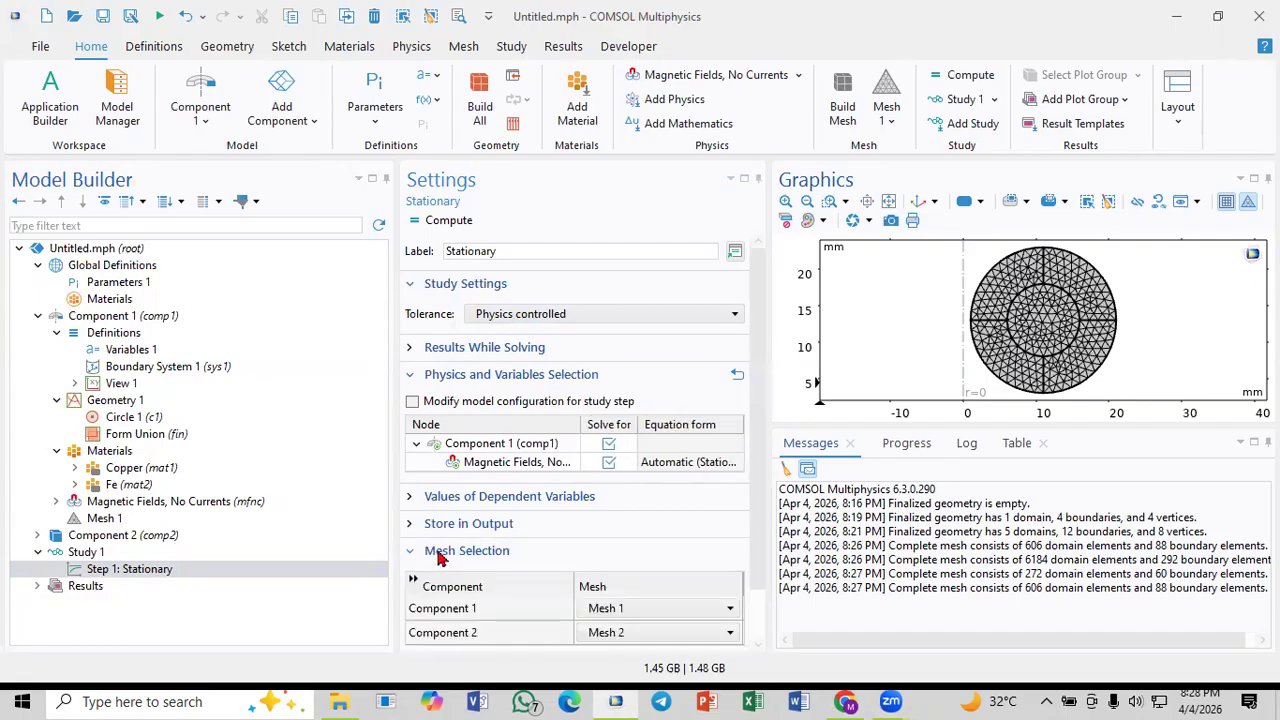
pyautogui.click(632, 612)
pyautogui.click(634, 645)
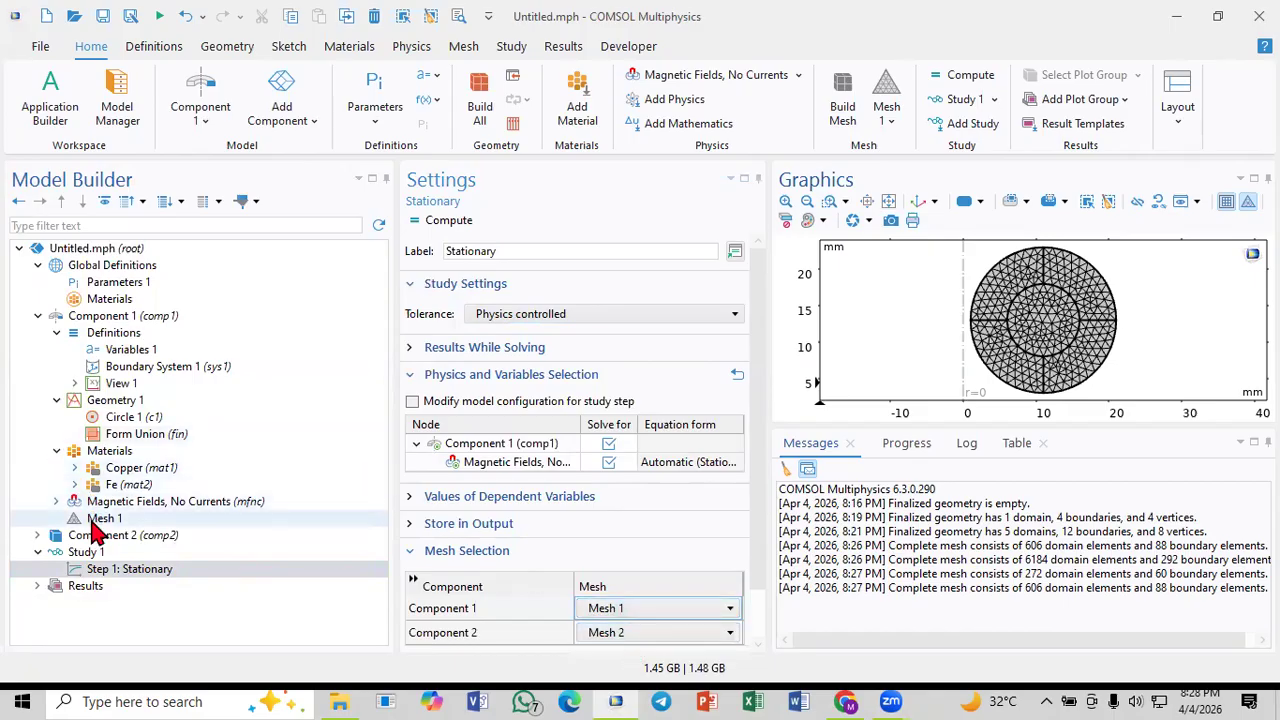
pyautogui.click(632, 610)
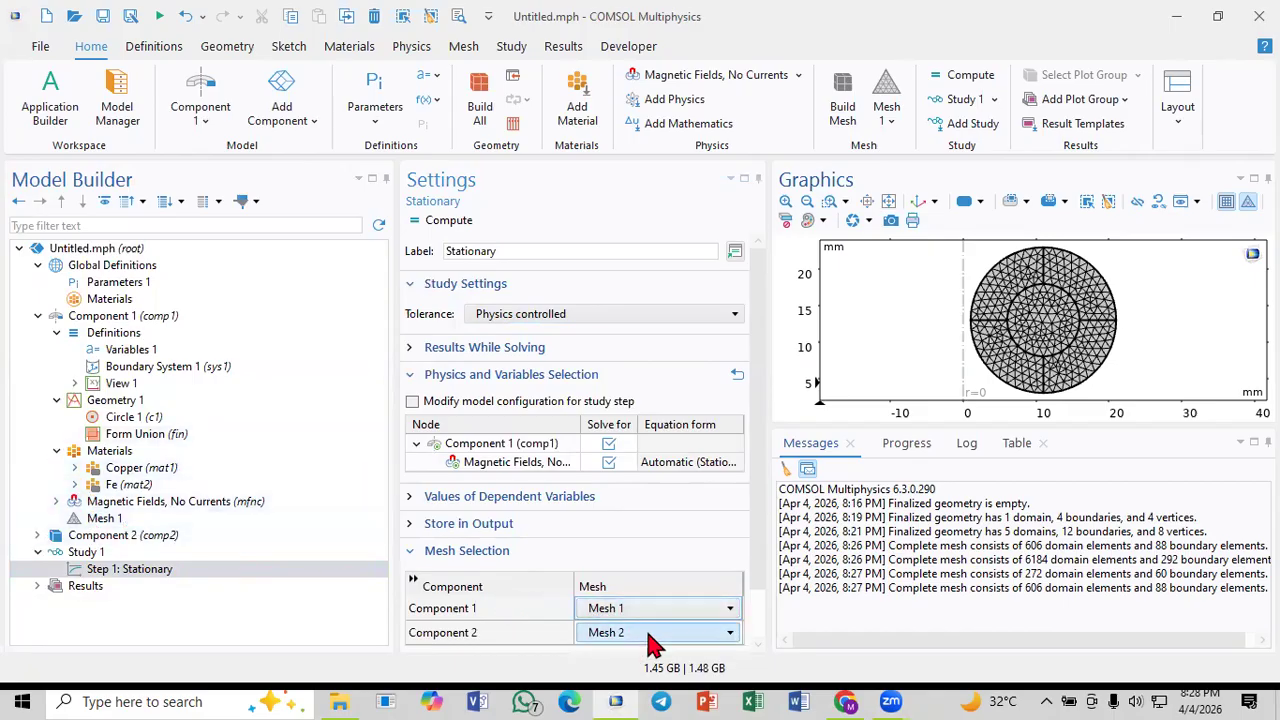
pyautogui.click(647, 612)
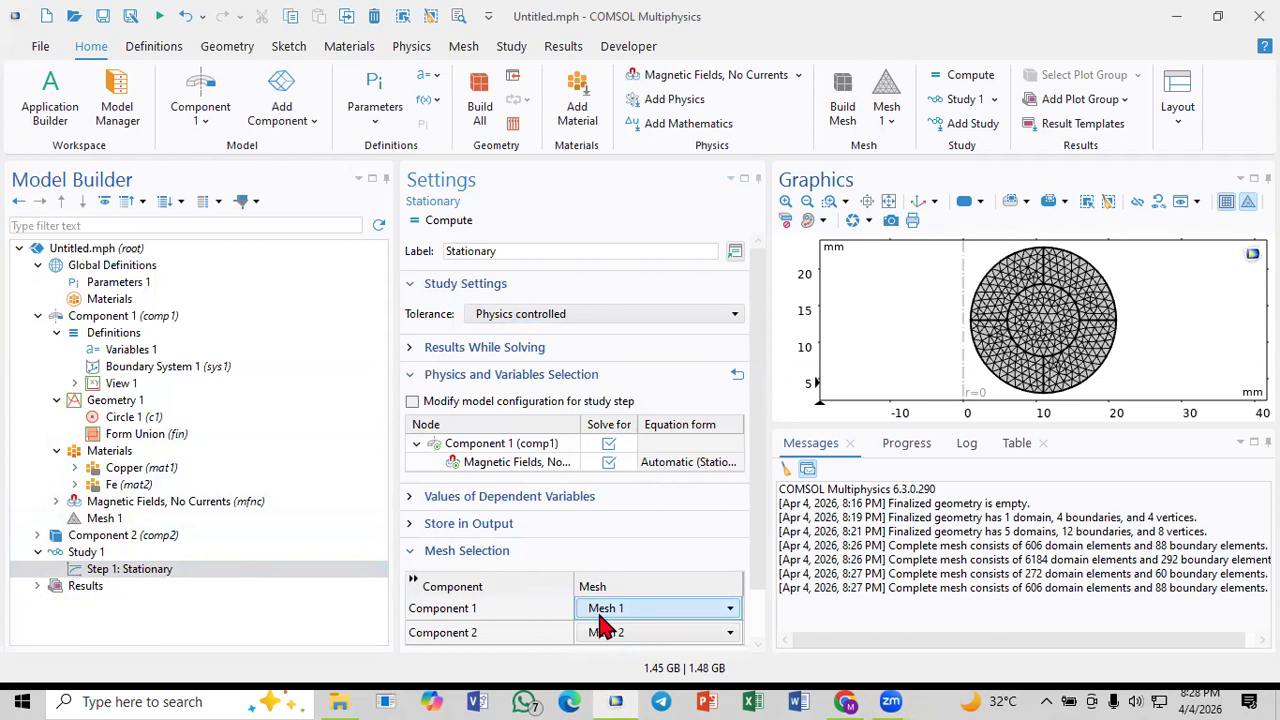
pyautogui.click(640, 632)
pyautogui.click(610, 648)
pyautogui.click(113, 570)
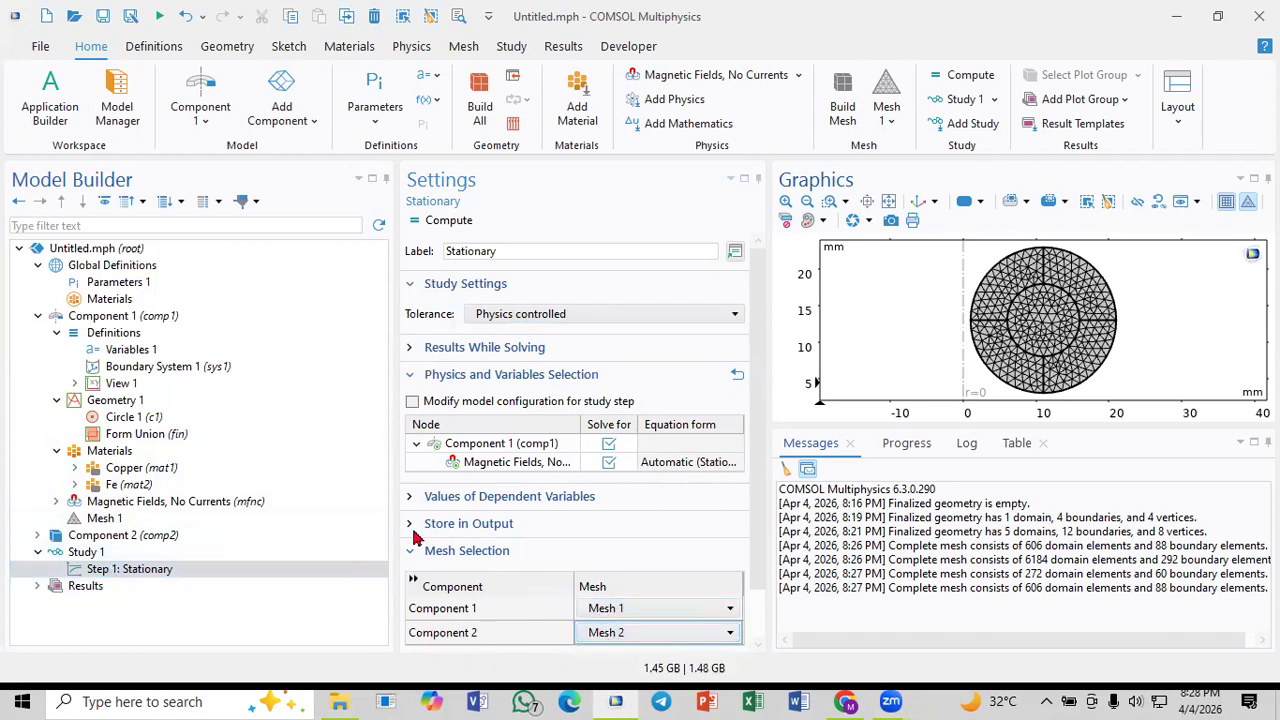
# Step: Collapse the mesh selection and look at the Stationary step's adaptation and error estimate options
pyautogui.click(415, 553)
pyautogui.click(430, 579)
pyautogui.click(430, 580)
# Step: Enable the auxiliary sweep in the Stationary step's study extensions and add a sweep row for parameter a (leangth)
pyautogui.click(445, 608)
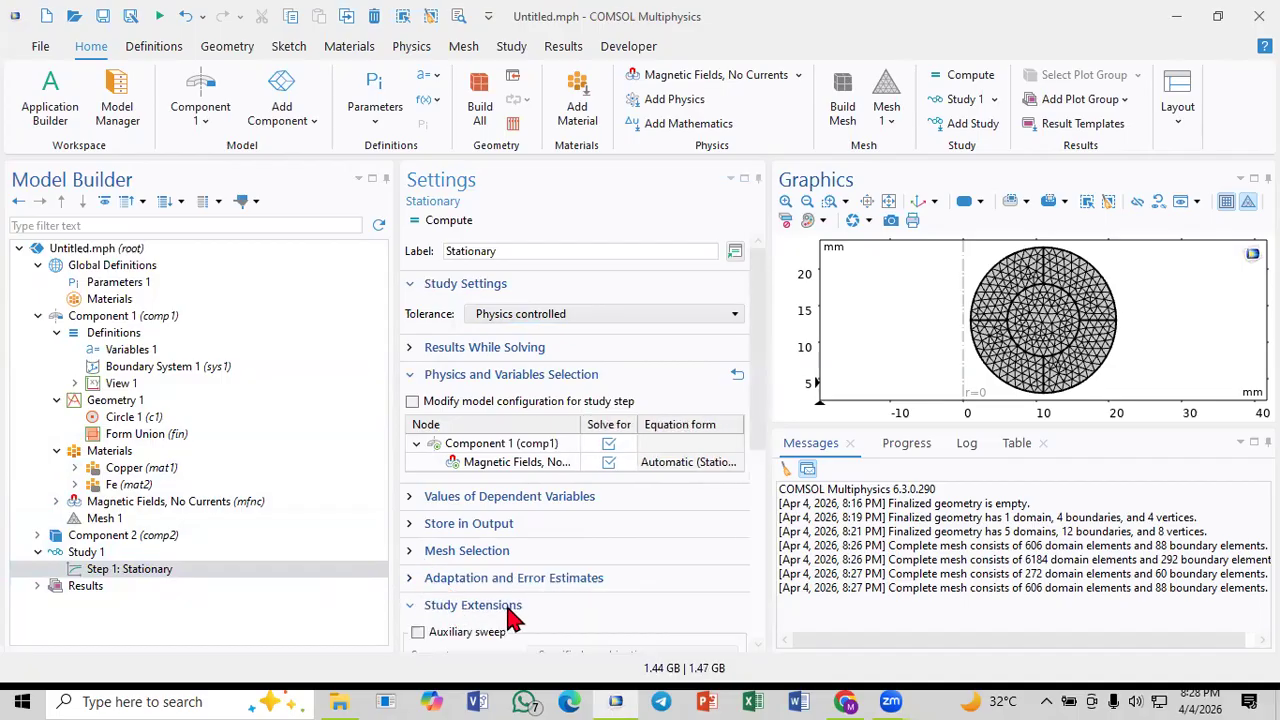
pyautogui.scroll(-2, 480, 580)
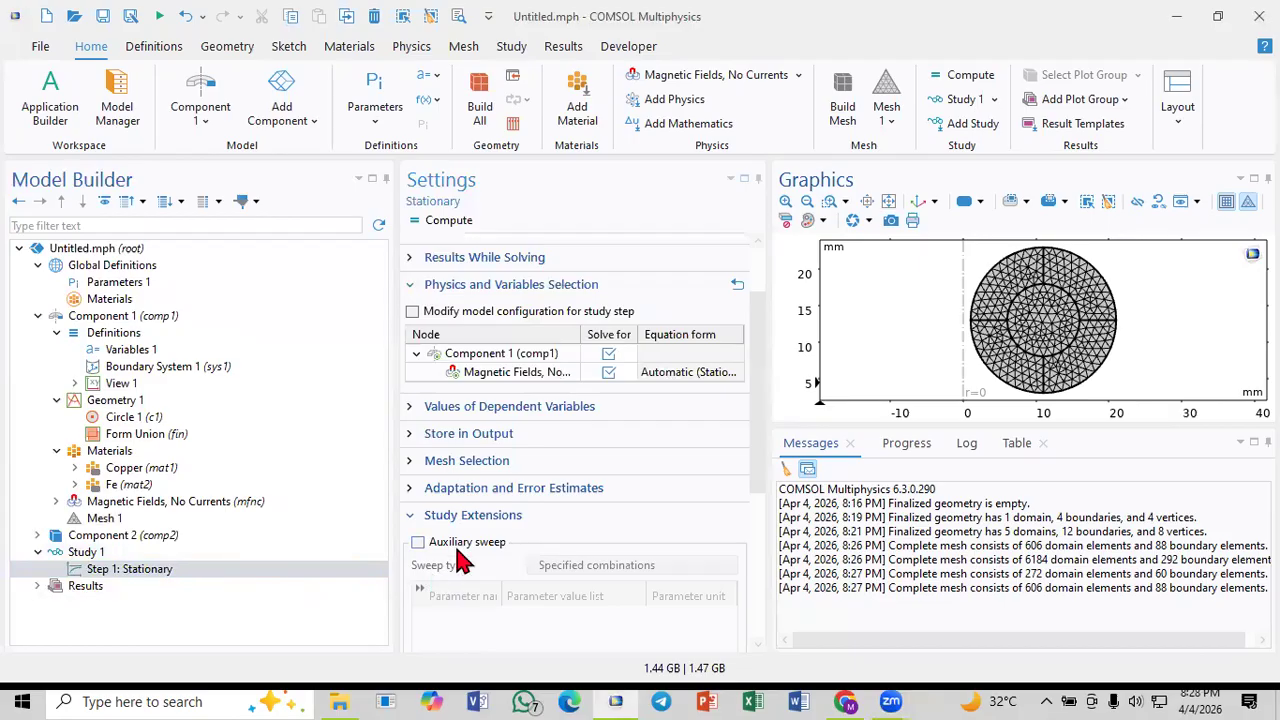
pyautogui.click(417, 543)
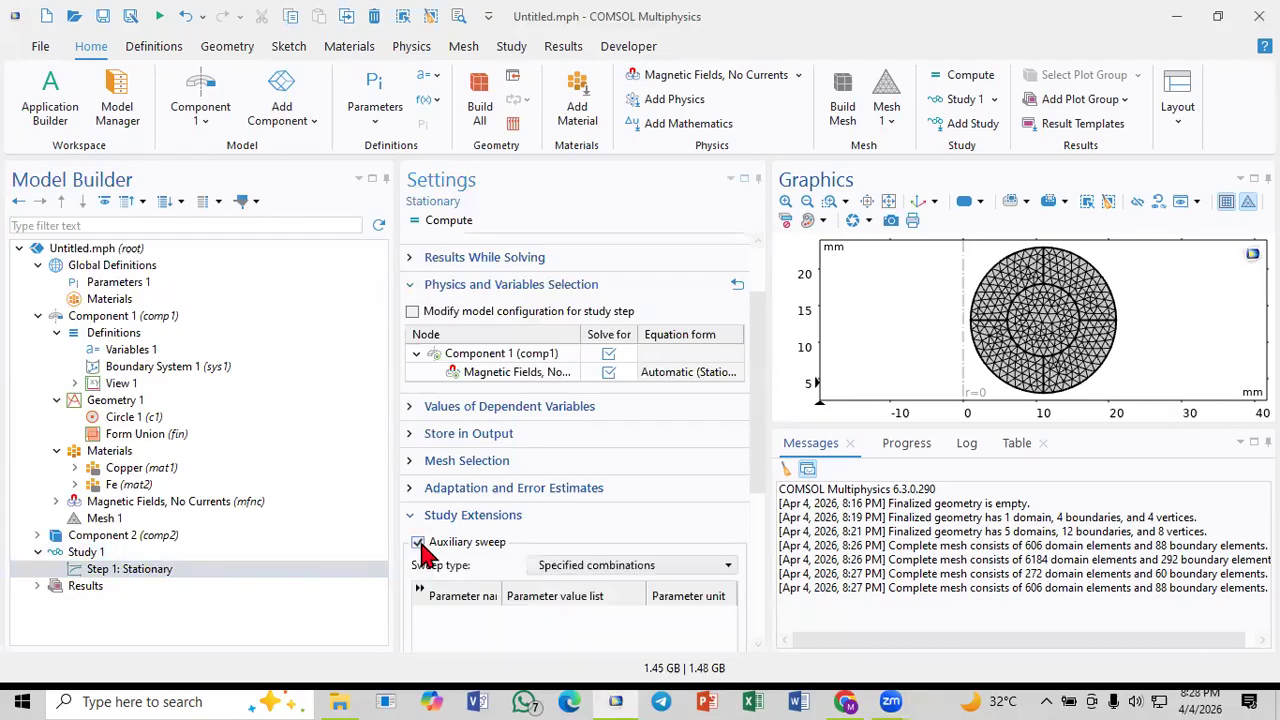
pyautogui.scroll(-2, 480, 570)
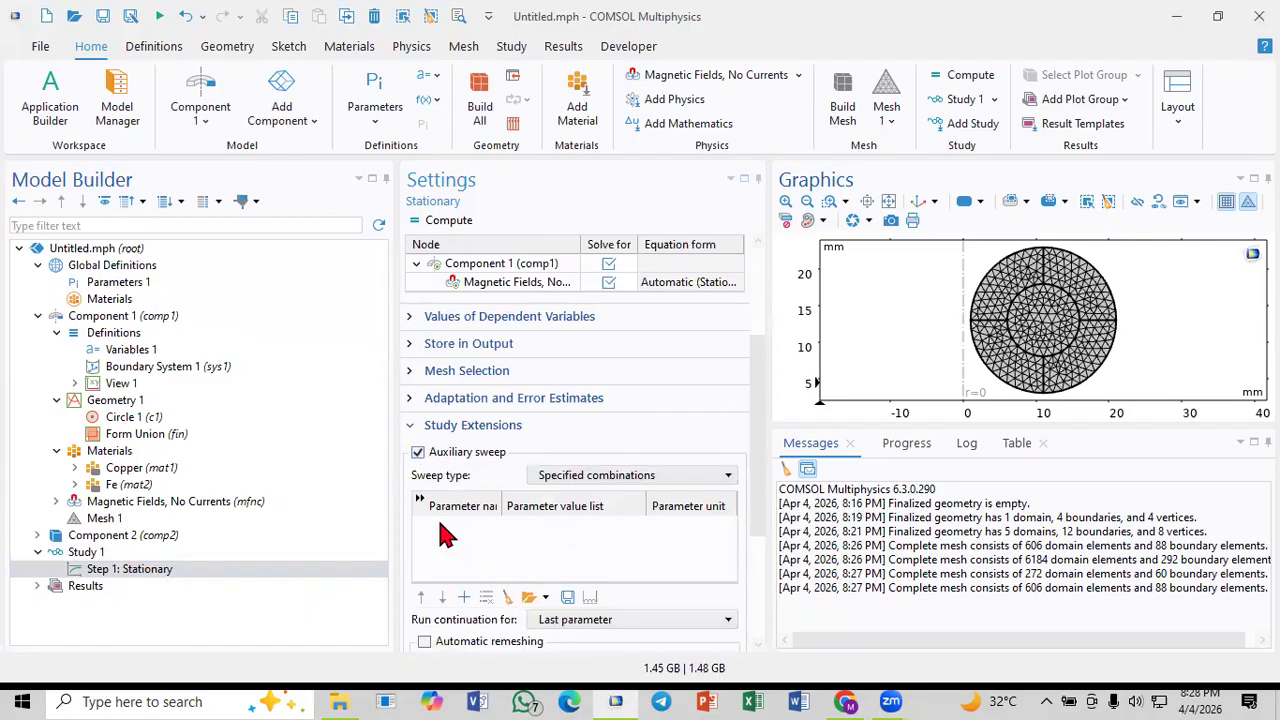
pyautogui.scroll(-1, 450, 540)
pyautogui.click(465, 555)
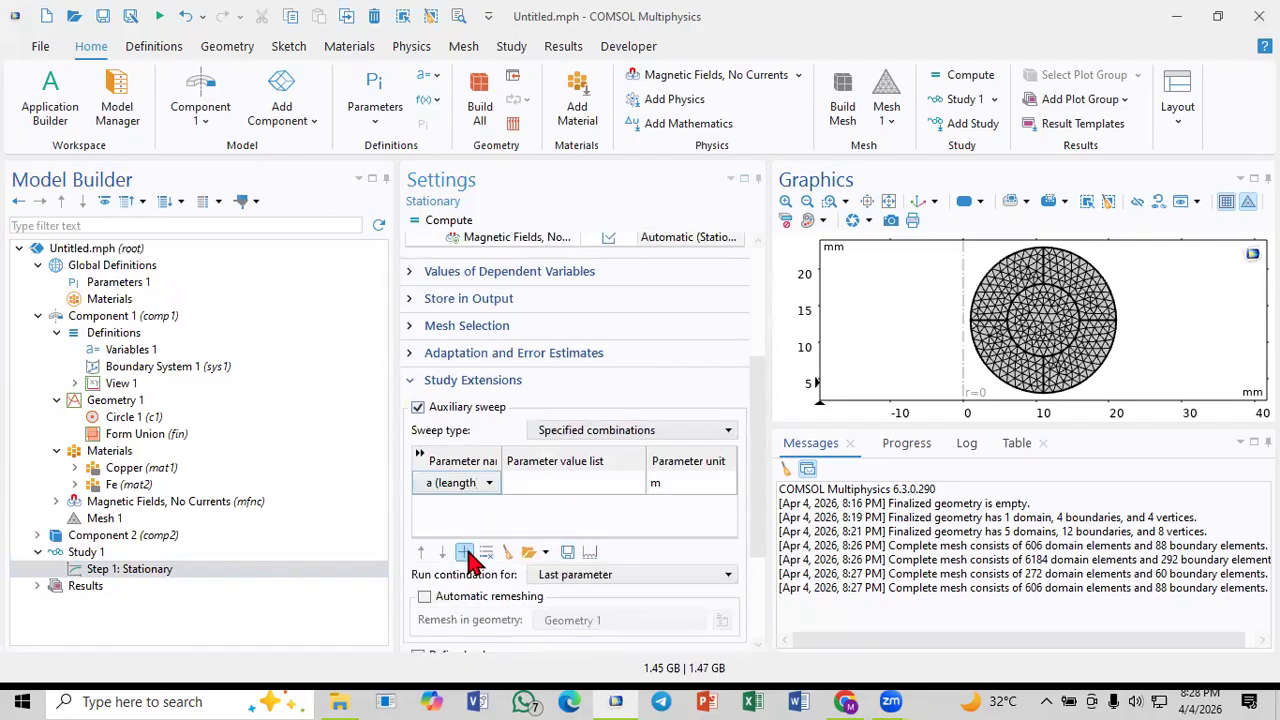
pyautogui.click(464, 486)
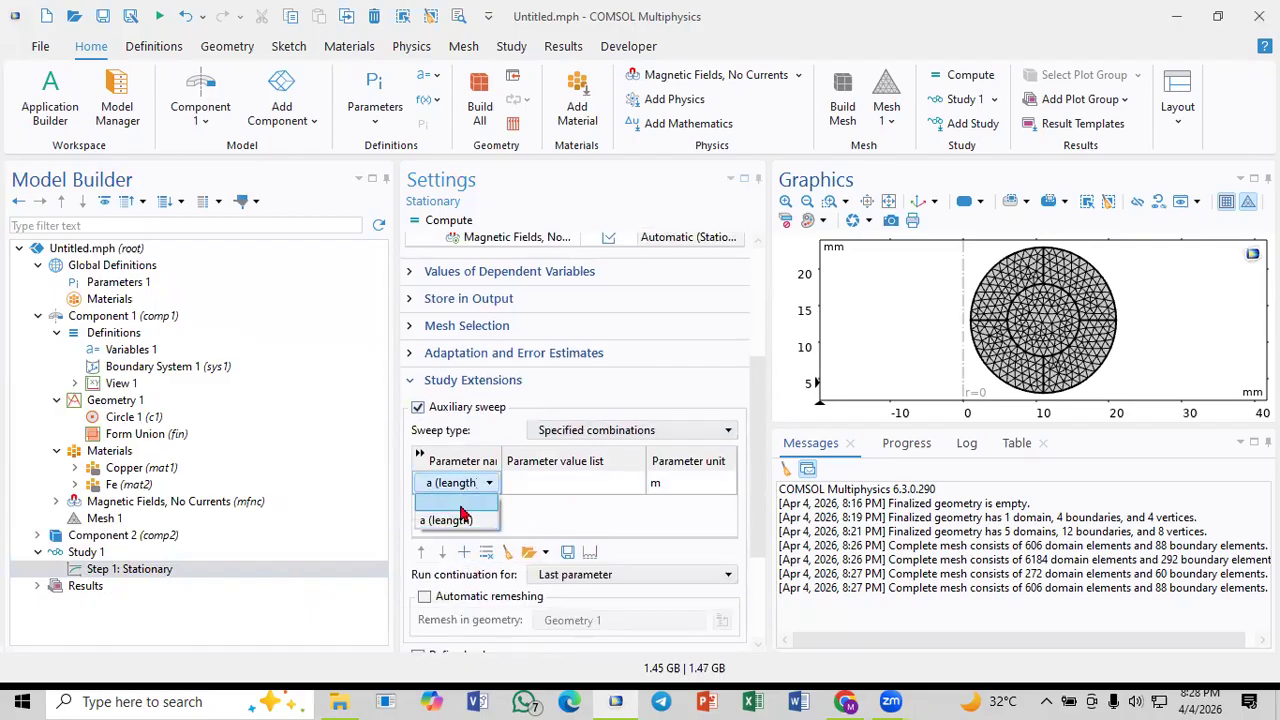
pyautogui.click(458, 520)
# Step: Add two global parameters to Parameters 1: b with expression 2 and c with expression 5
pyautogui.click(130, 282)
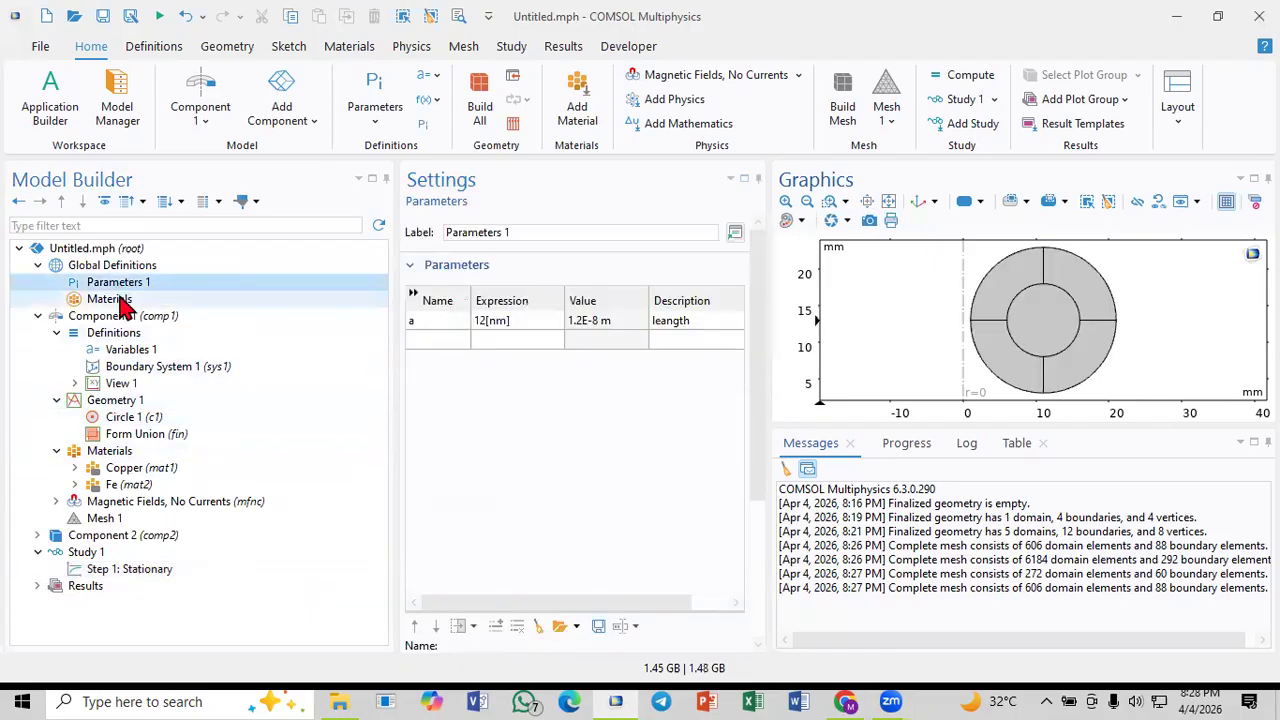
pyautogui.click(438, 341)
pyautogui.write('b')
pyautogui.click(488, 342)
pyautogui.write('2')
pyautogui.click(440, 362)
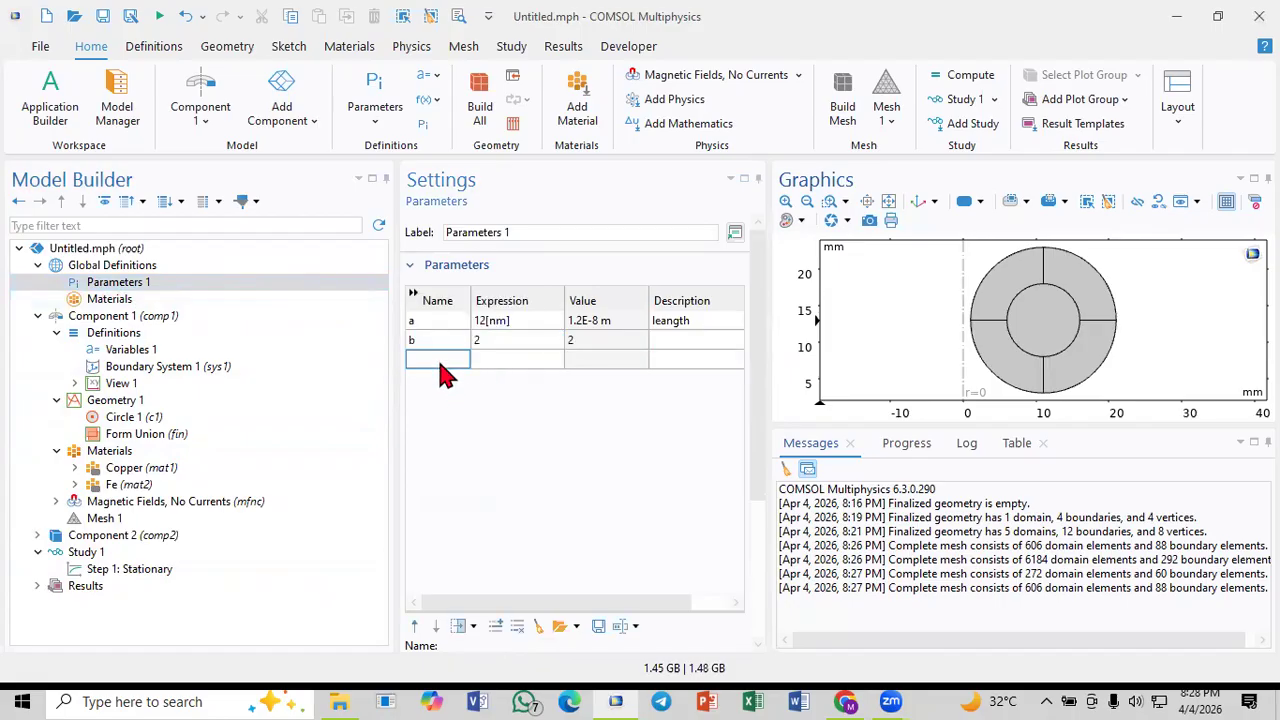
pyautogui.write('c')
pyautogui.click(511, 358)
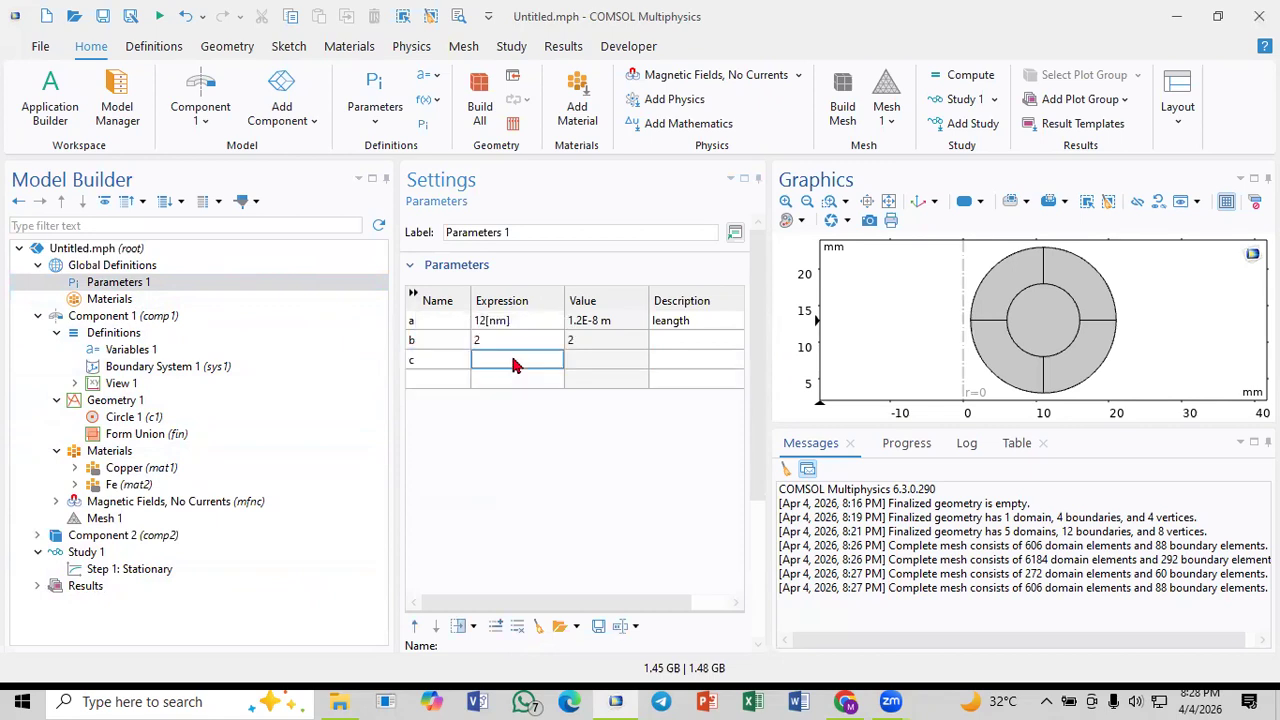
pyautogui.write('5')
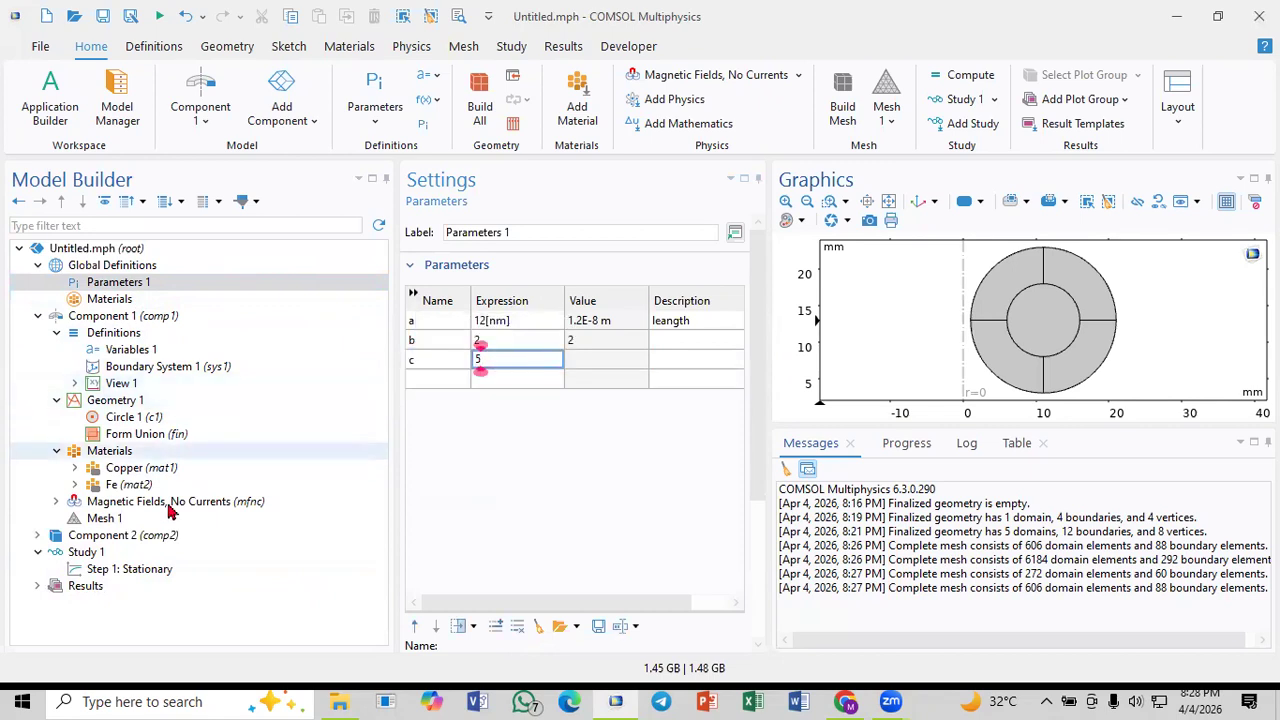
# Step: Set the auxiliary sweep parameter of the Stationary step to b
pyautogui.click(163, 569)
pyautogui.click(481, 480)
pyautogui.click(482, 478)
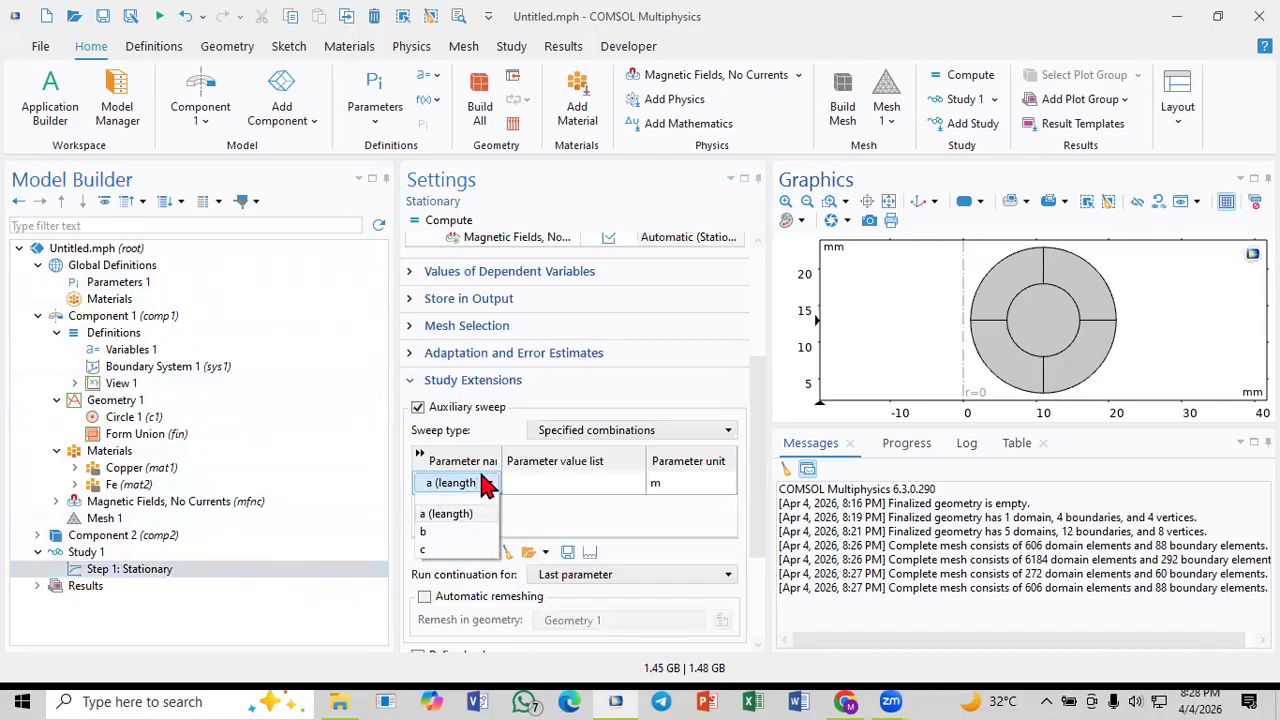
pyautogui.click(432, 531)
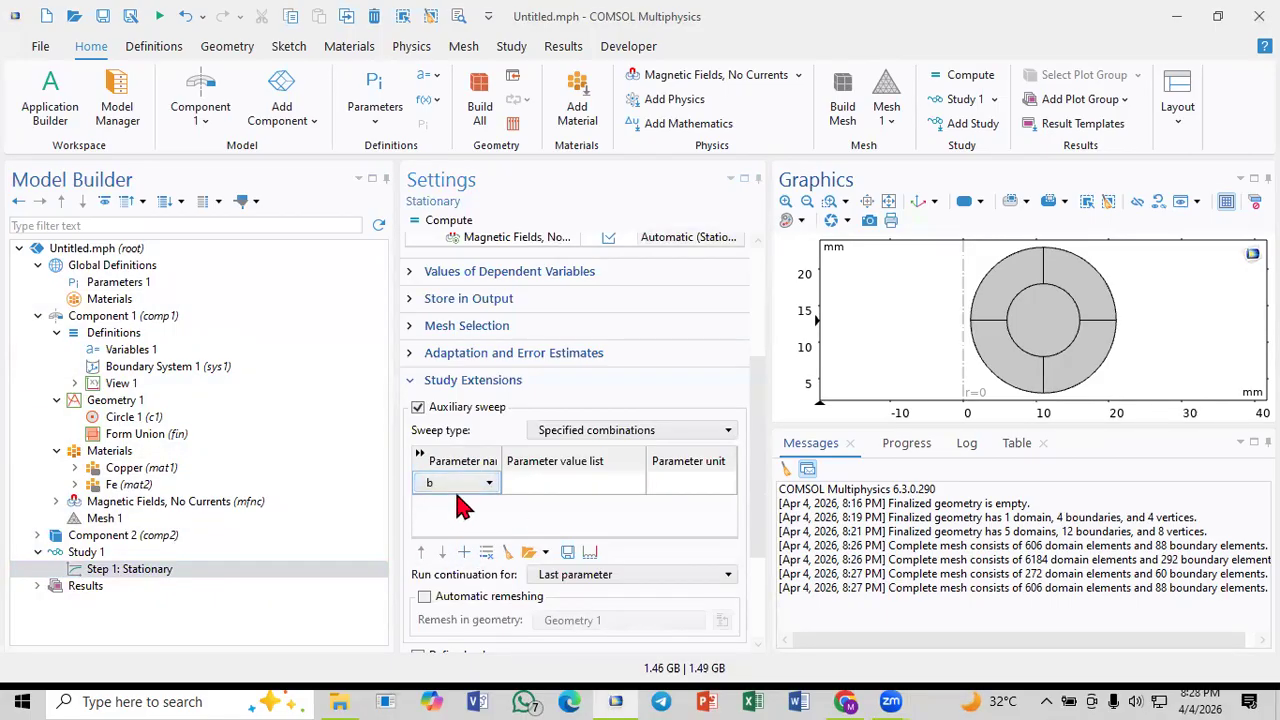
# Step: Fill the auxiliary sweep values for parameter b with a stepped range starting at 1, step 1, stopping at 10
pyautogui.click(549, 486)
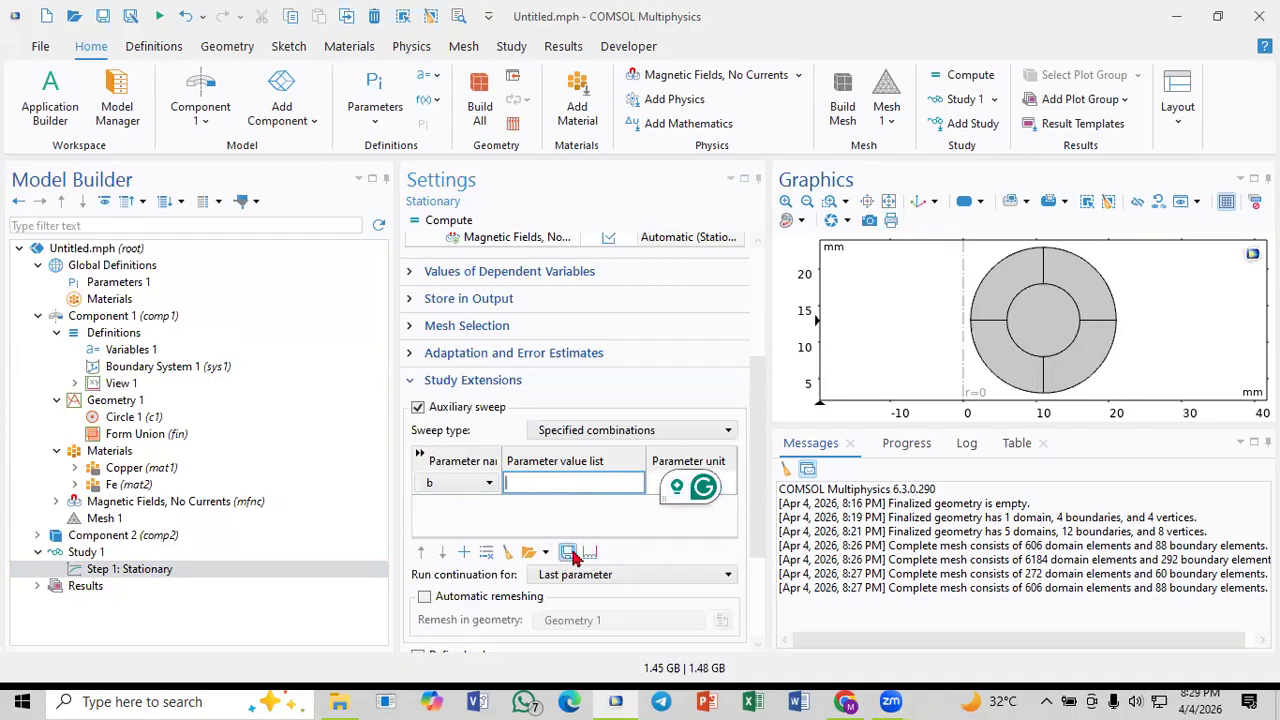
pyautogui.click(592, 555)
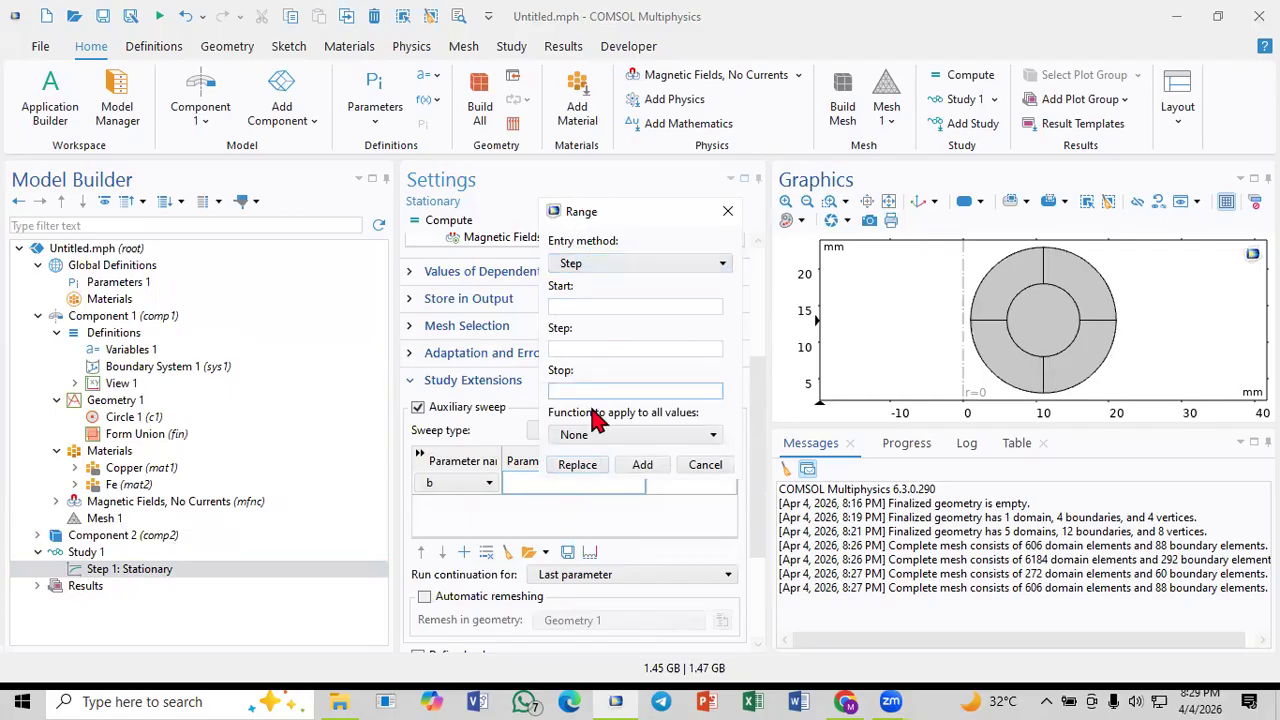
pyautogui.click(618, 263)
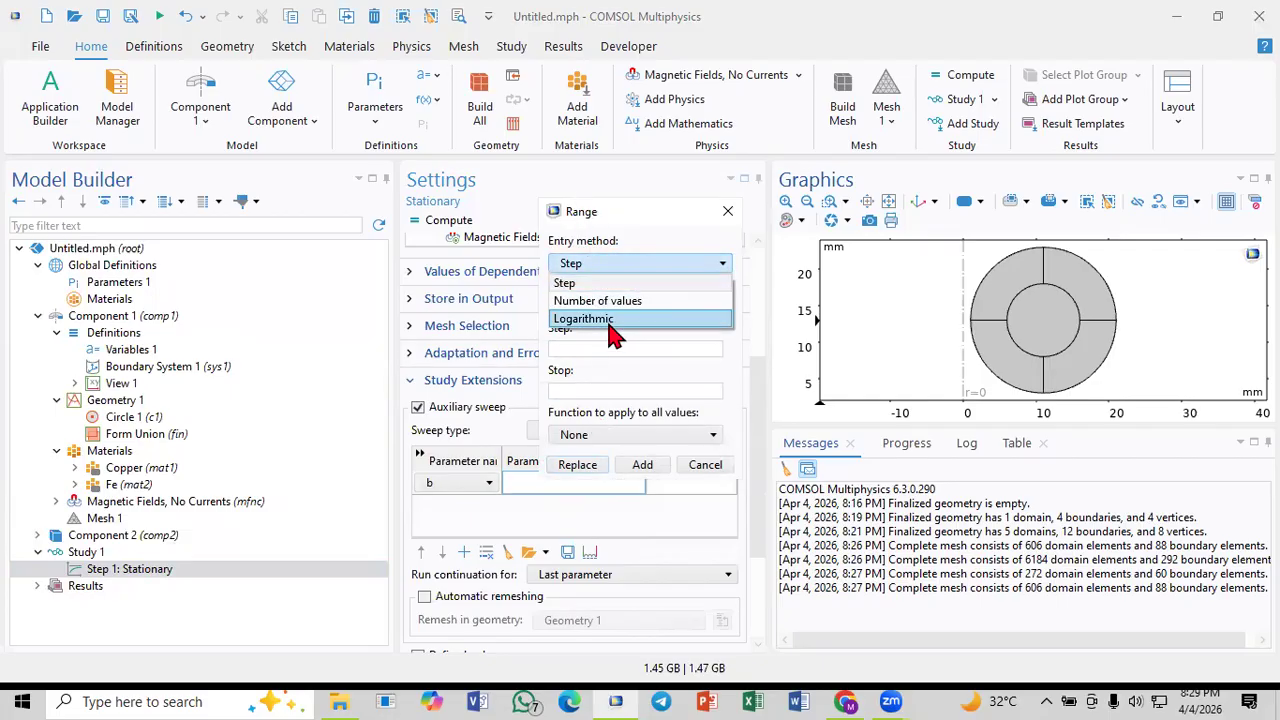
pyautogui.click(610, 283)
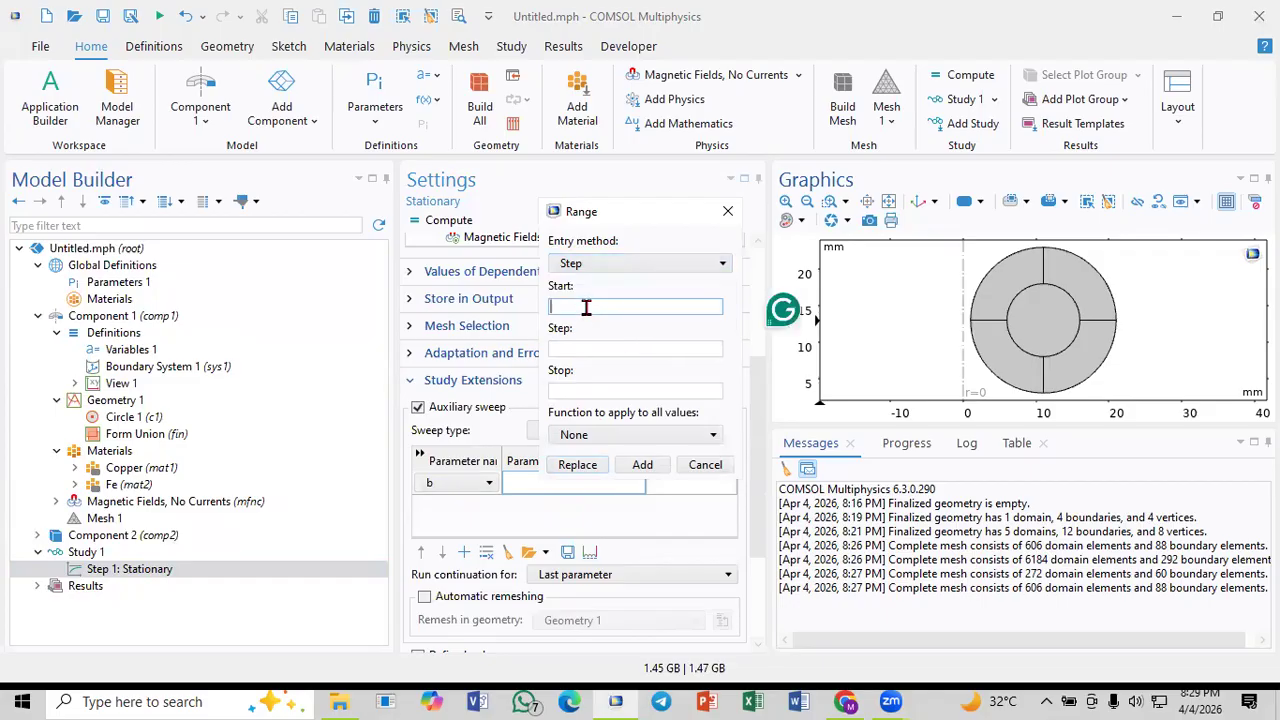
pyautogui.write('1')
pyautogui.click(578, 347)
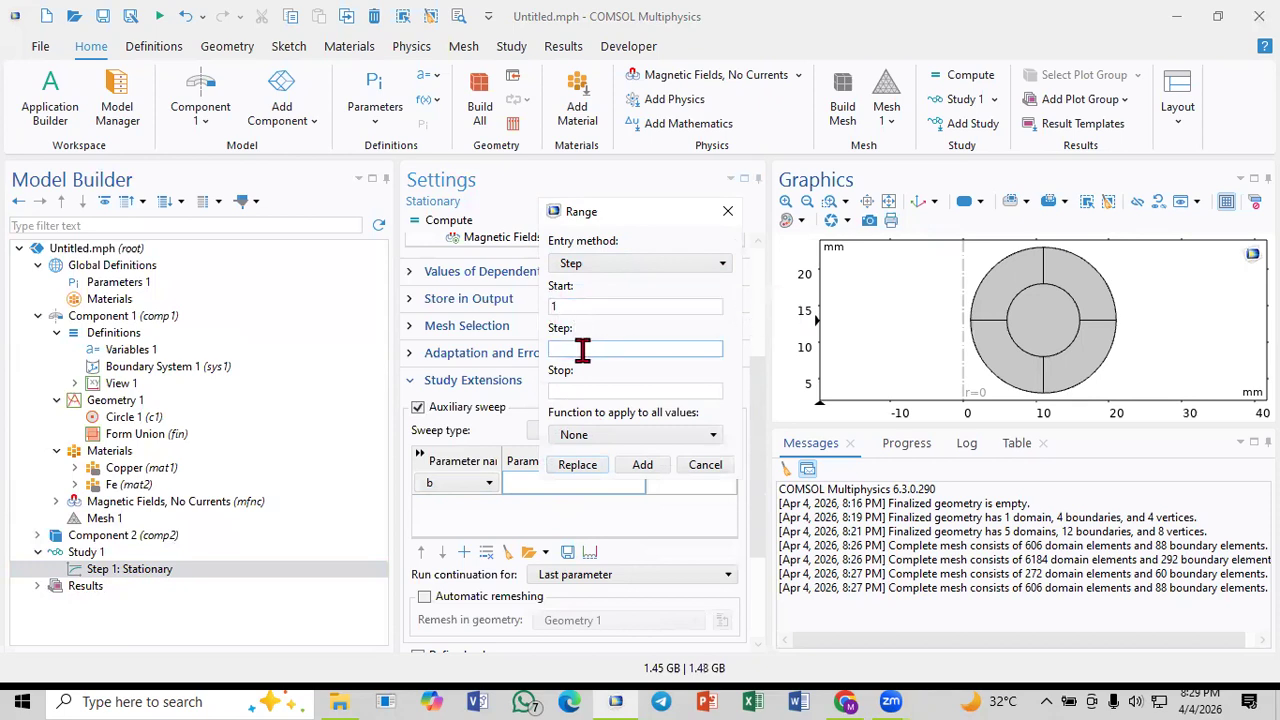
pyautogui.write('1')
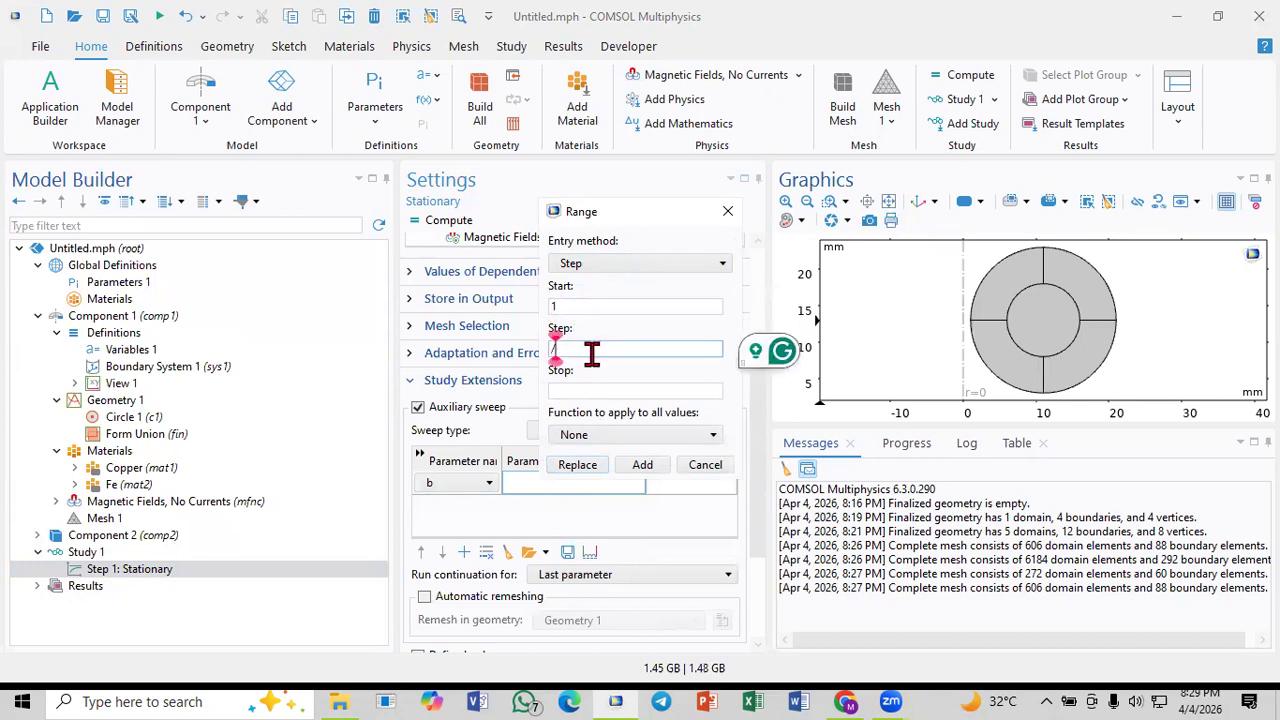
pyautogui.click(593, 392)
pyautogui.write('1')
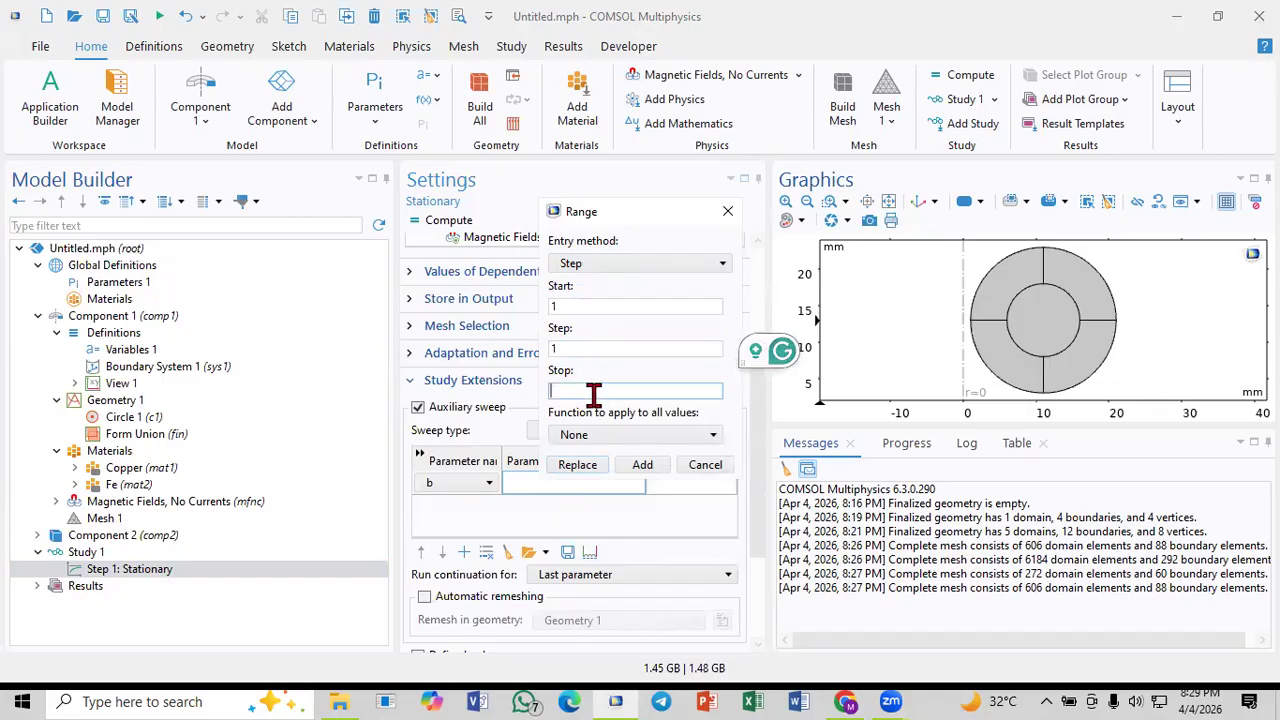
pyautogui.write('0')
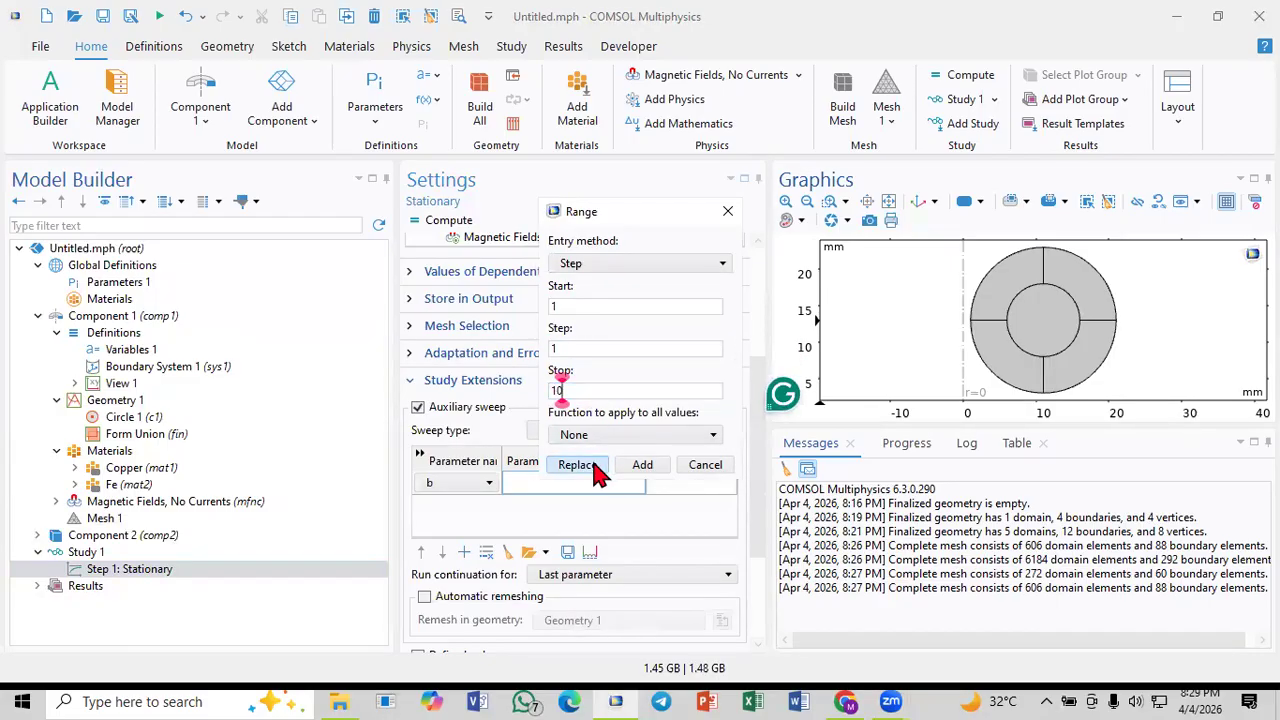
pyautogui.click(596, 464)
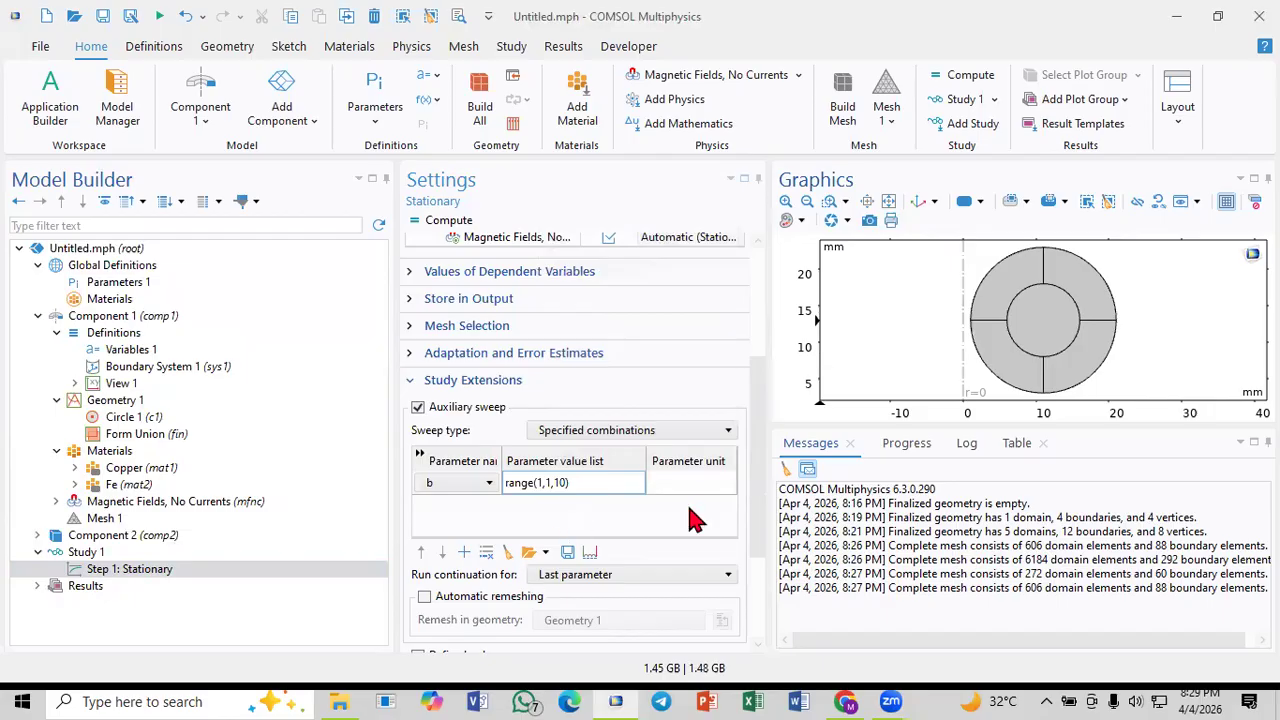
# Step: Add metre units to the sweep range of b, with start 1[m], step 1[m] and stop 10[m]
pyautogui.click(557, 482)
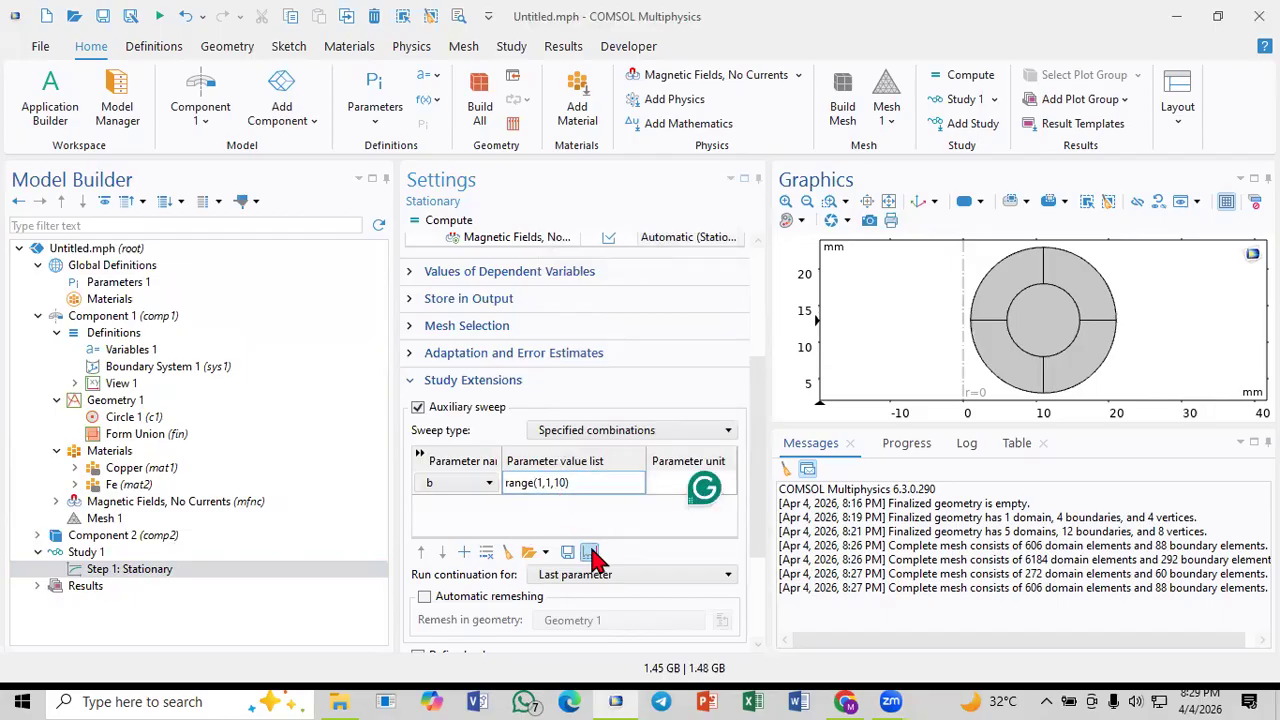
pyautogui.click(589, 552)
pyautogui.click(568, 305)
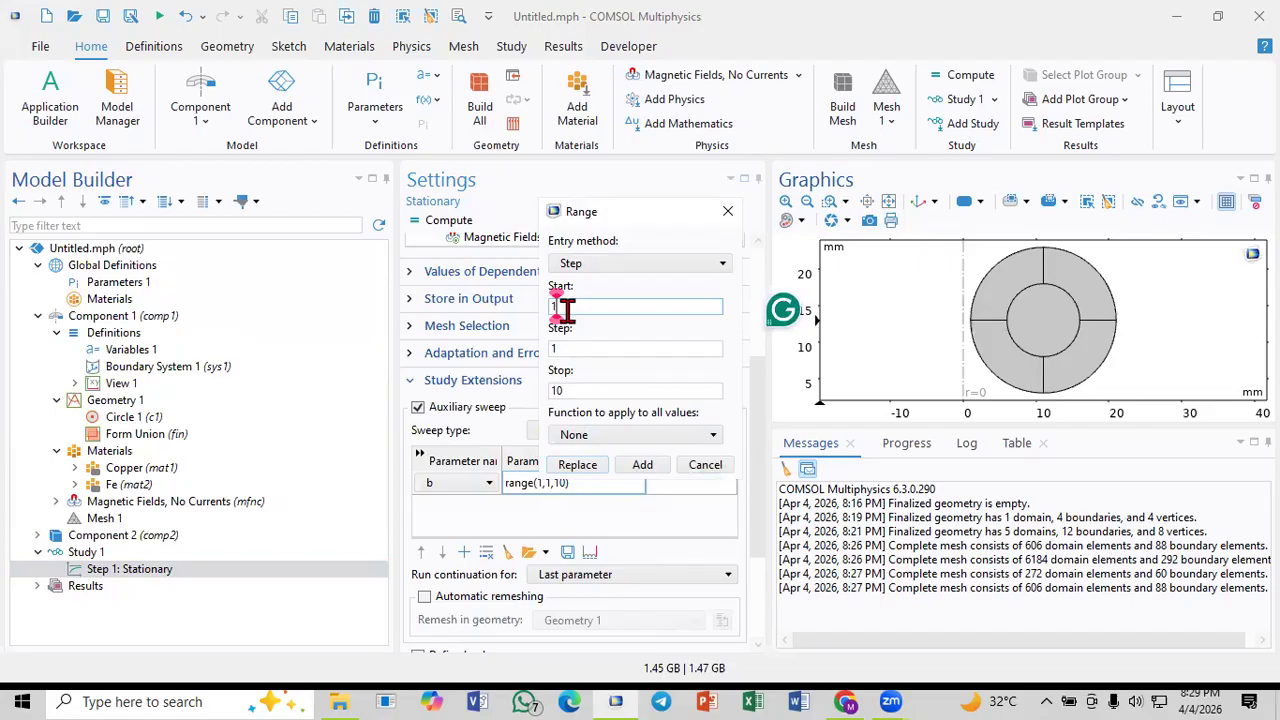
pyautogui.write('.')
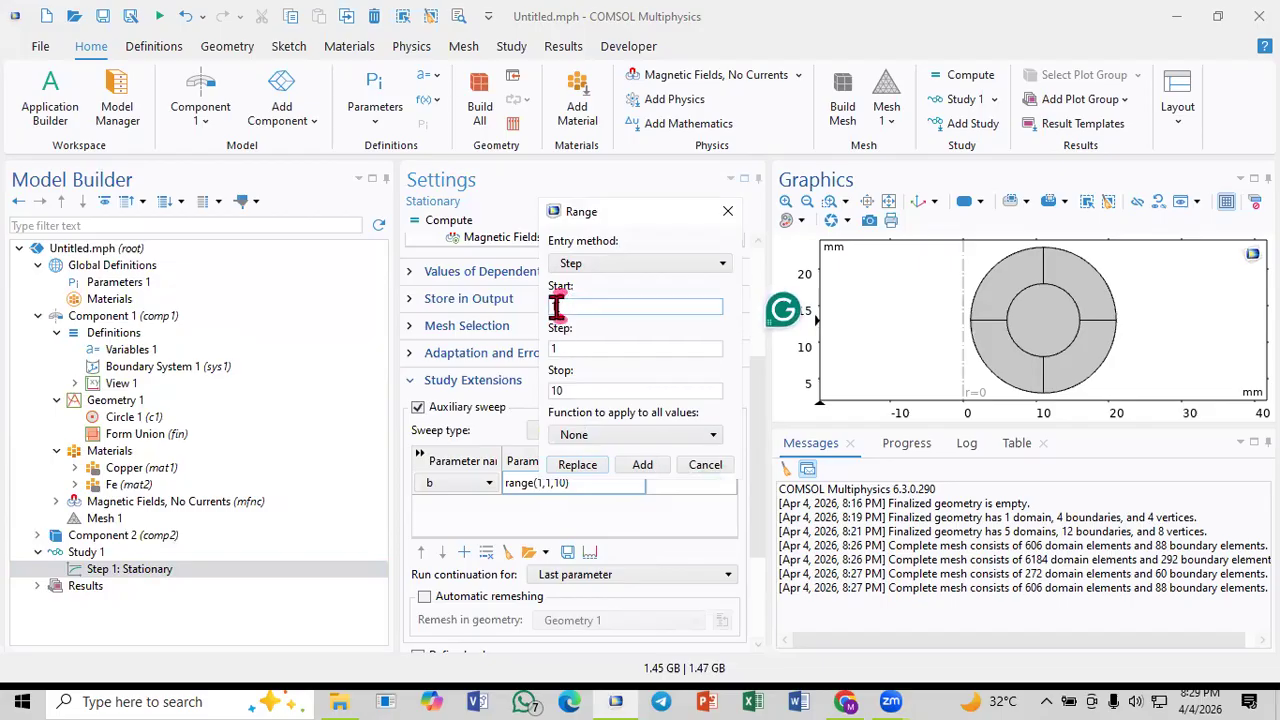
pyautogui.write('m]')
pyautogui.click(571, 349)
pyautogui.write('[m]')
pyautogui.click(586, 389)
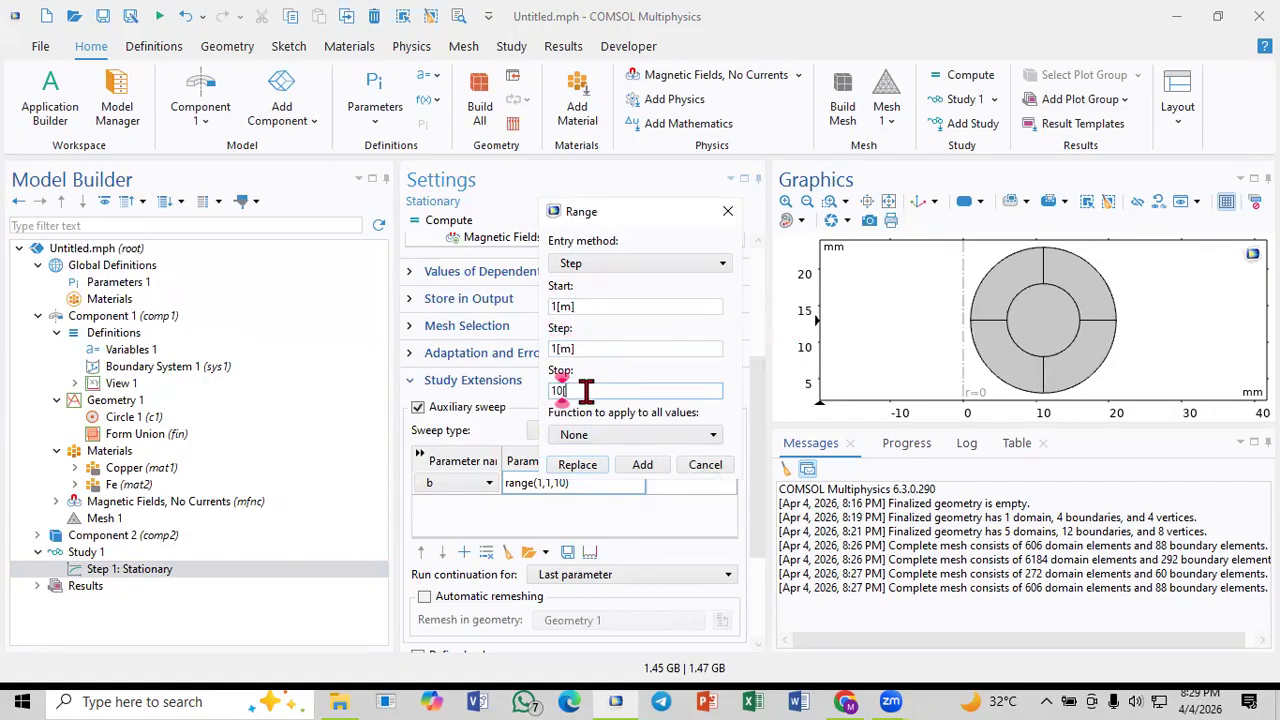
pyautogui.write('[m]')
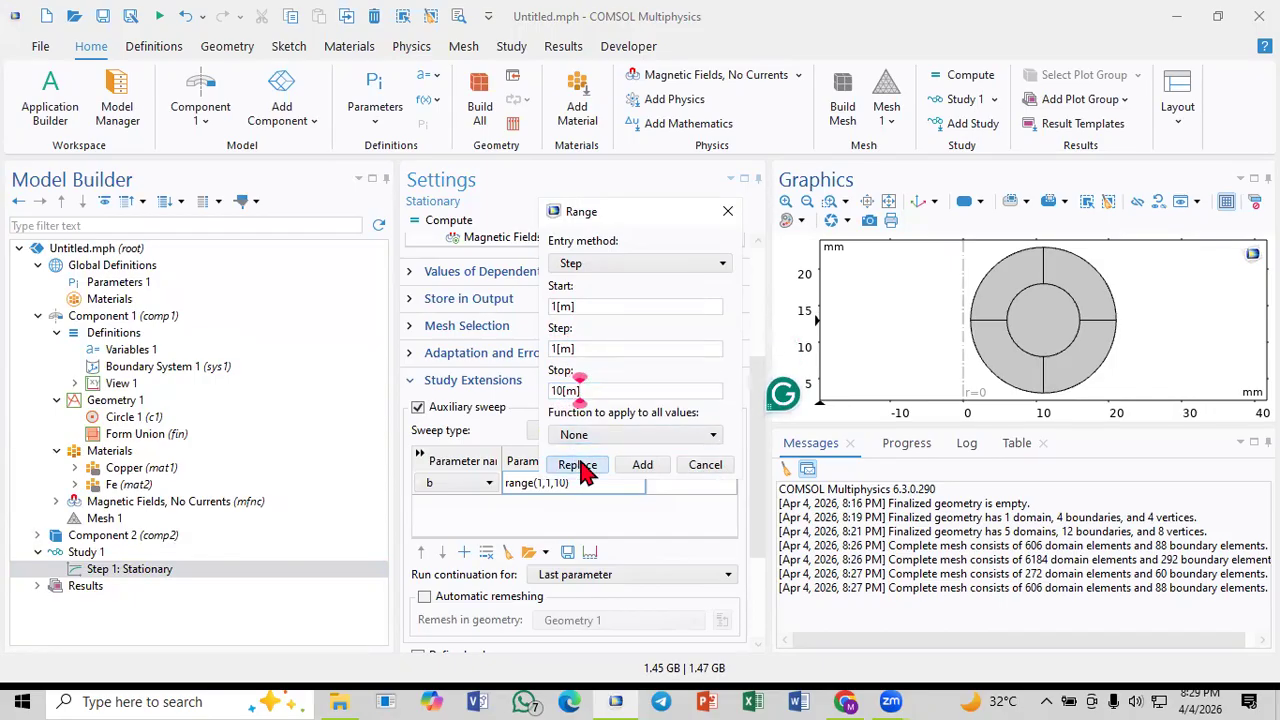
pyautogui.click(578, 465)
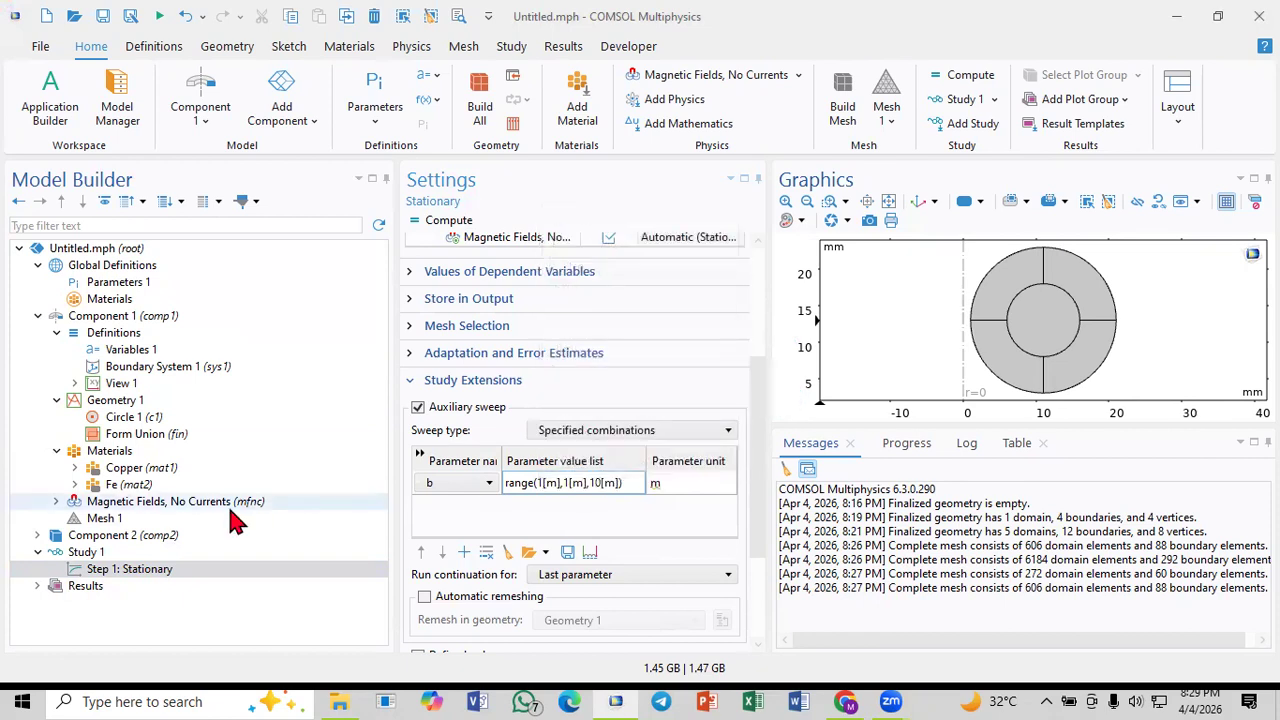
# Step: Expand the Results node and examine its update and plot data saving settings
pyautogui.doubleClick(102, 582)
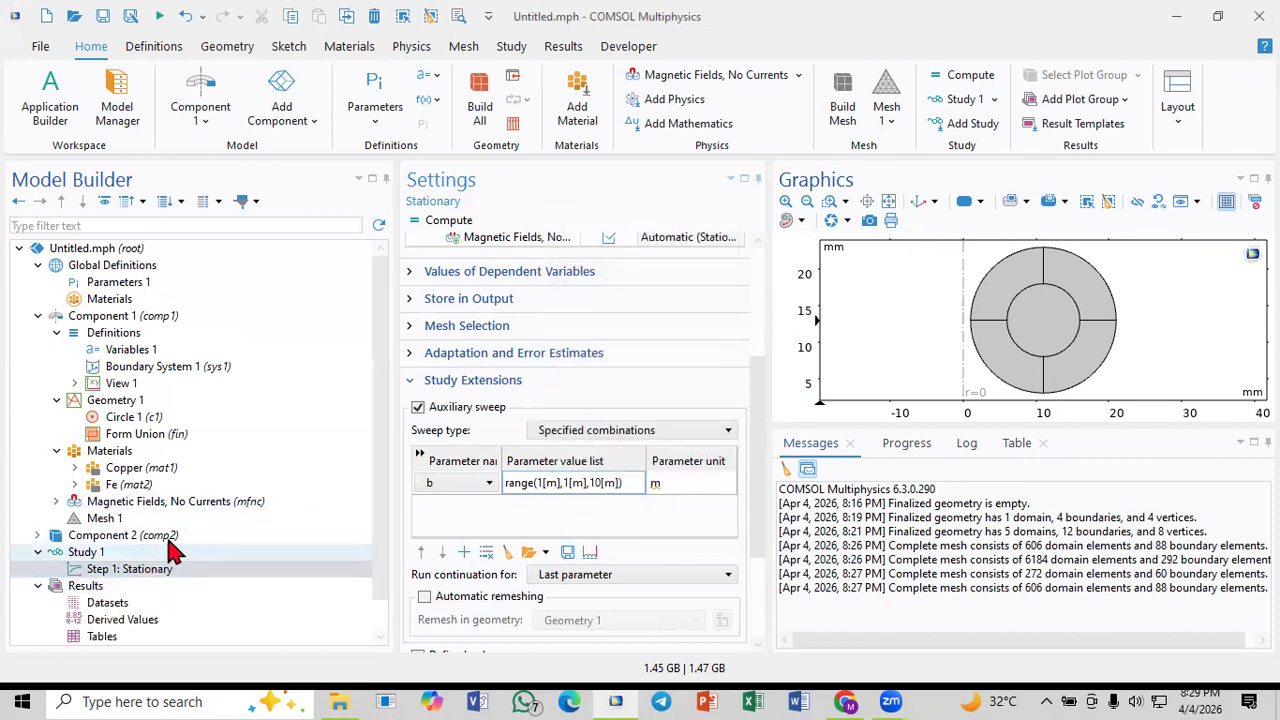
pyautogui.scroll(-2, 150, 538)
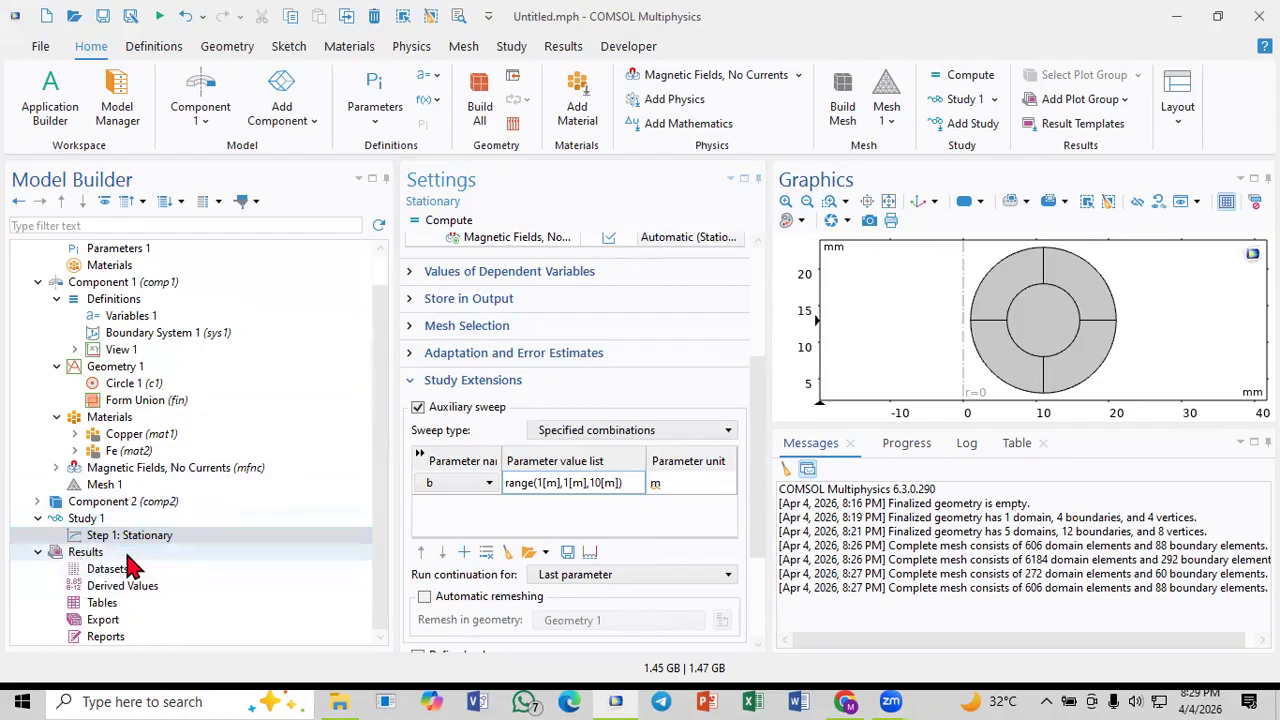
pyautogui.click(128, 556)
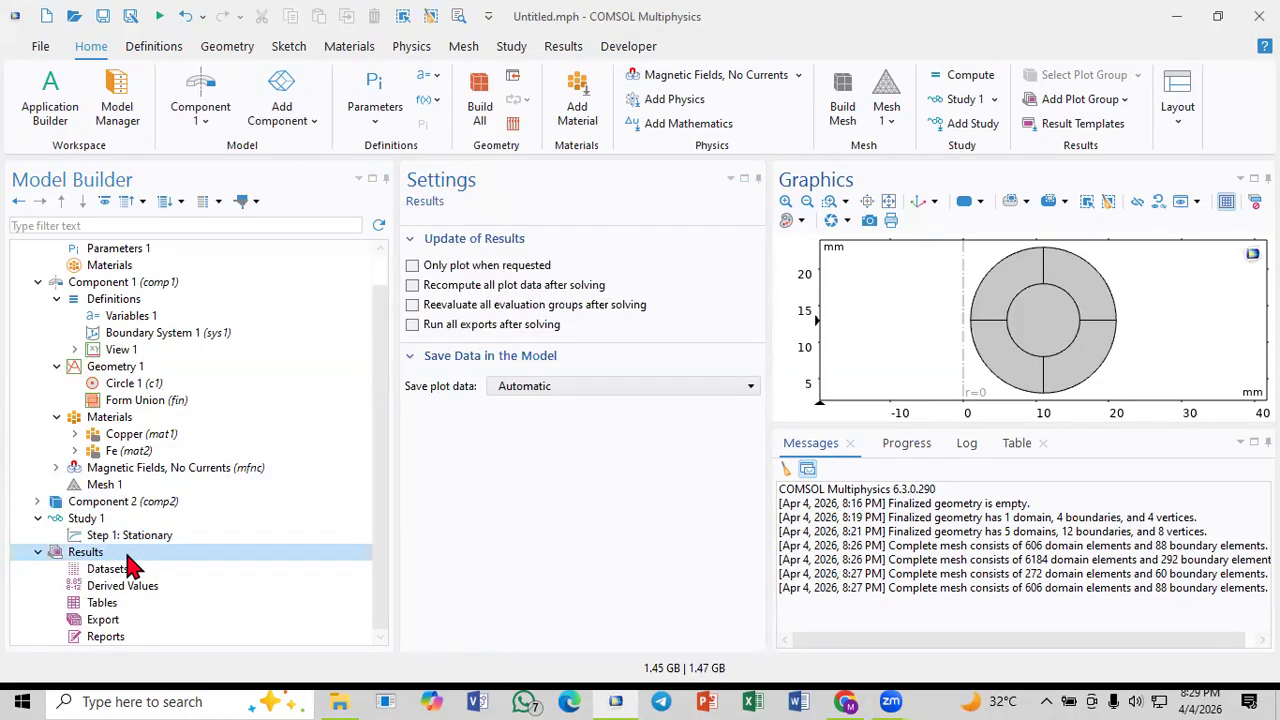
# Step: Examine the Study 1 settings, its available operations and the Stationary step's sweep settings
pyautogui.click(128, 520)
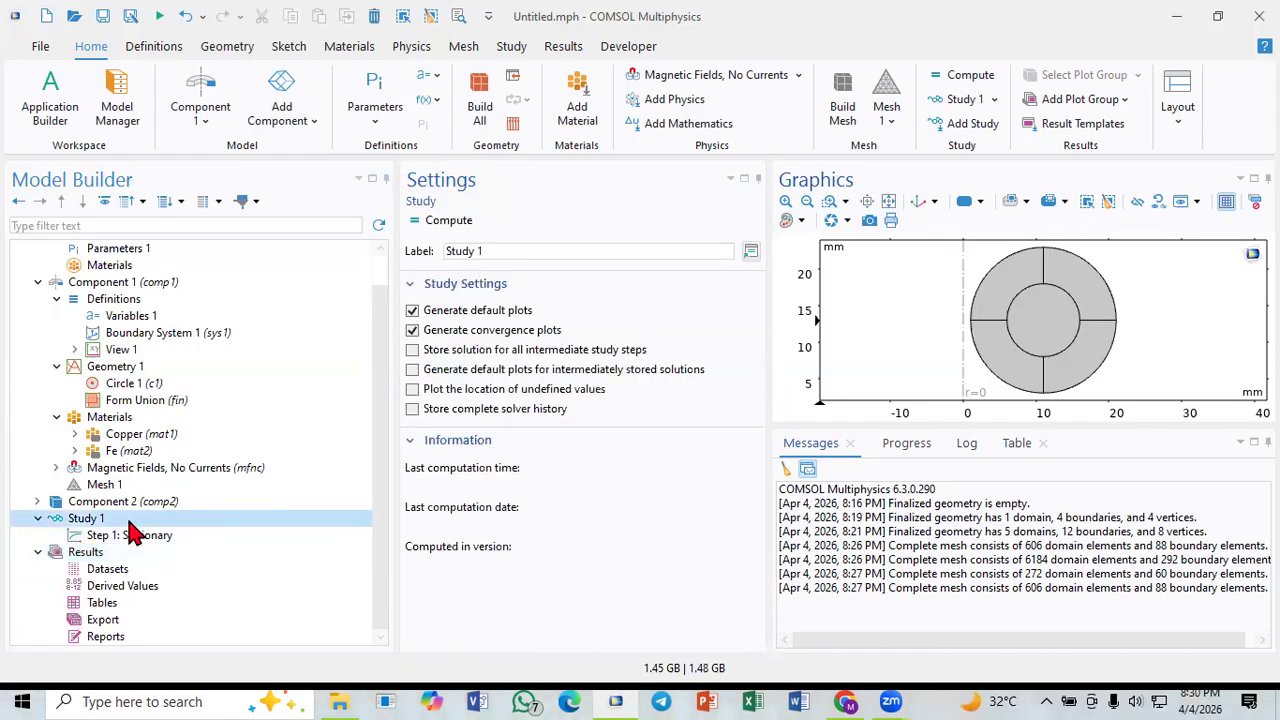
pyautogui.rightClick(108, 520)
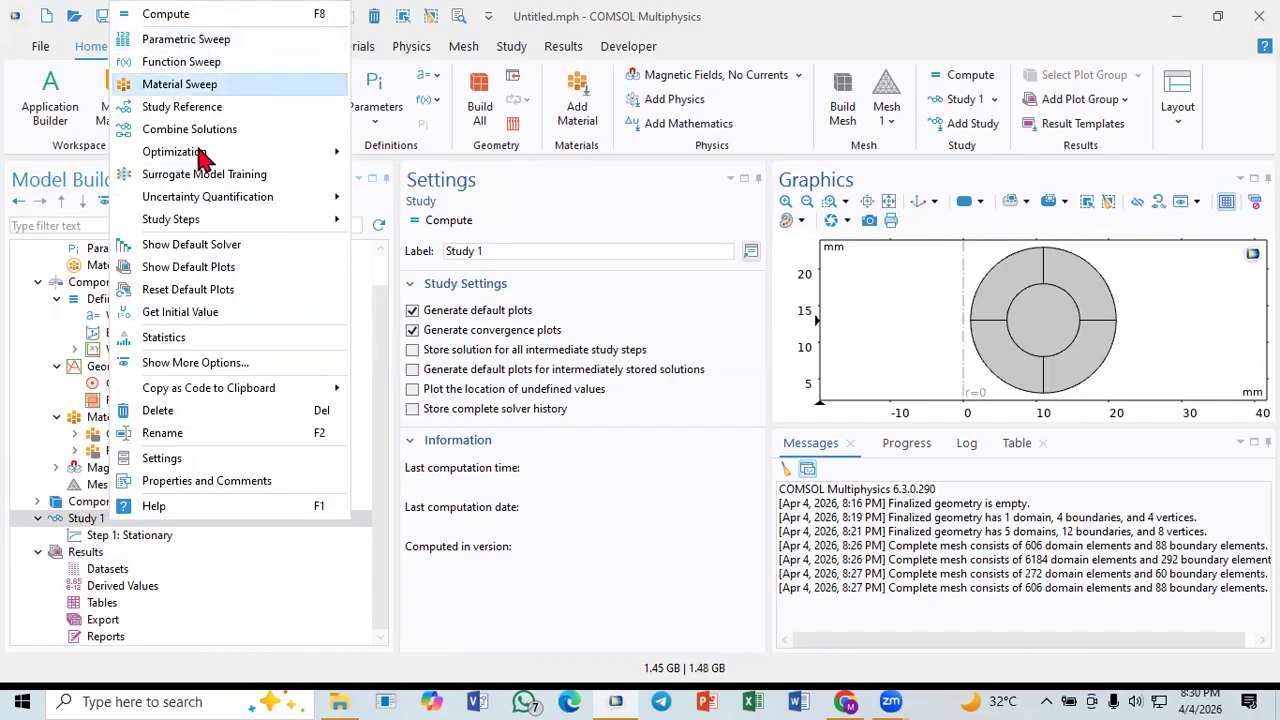
pyautogui.click(113, 545)
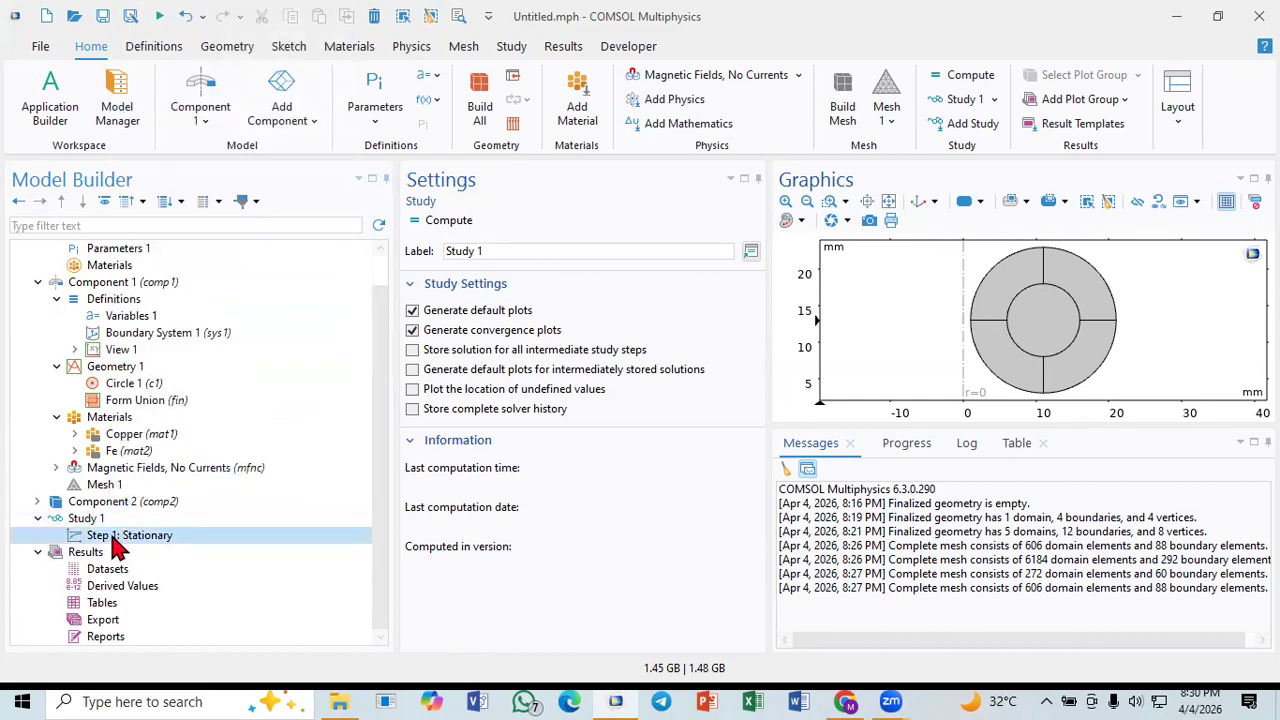
pyautogui.click(120, 535)
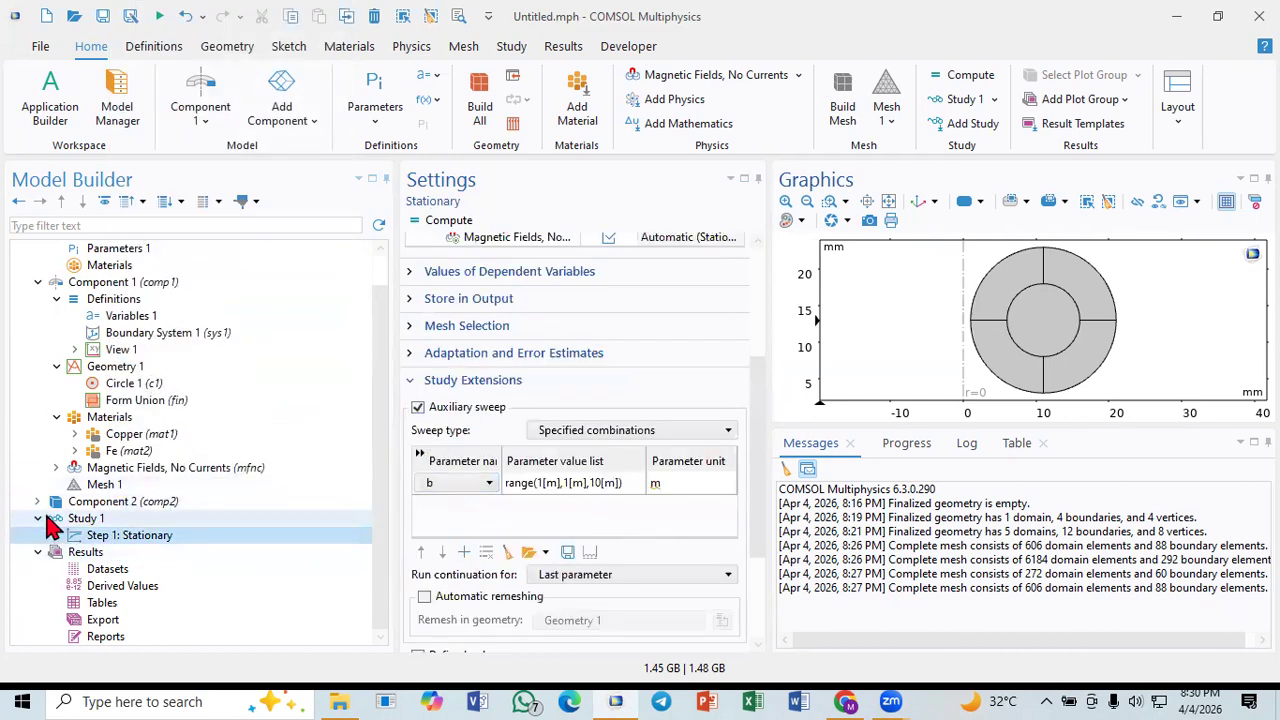
pyautogui.click(76, 522)
pyautogui.rightClick(75, 524)
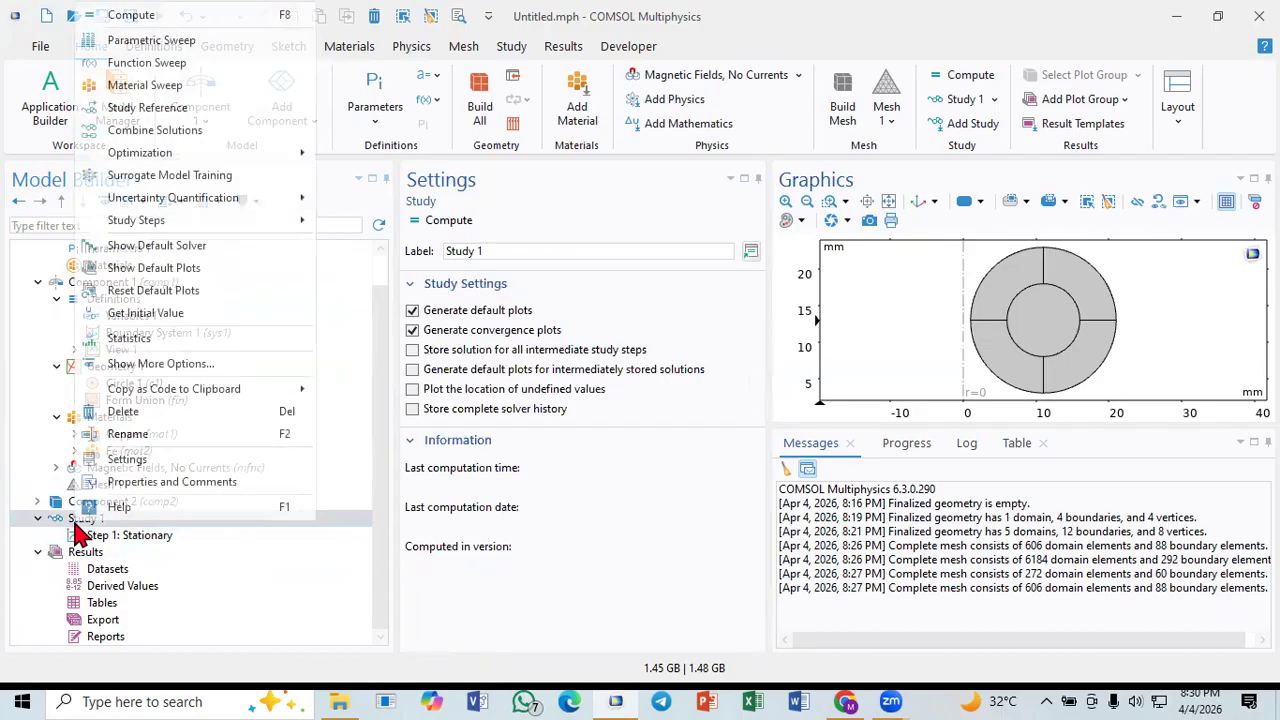
pyautogui.click(99, 540)
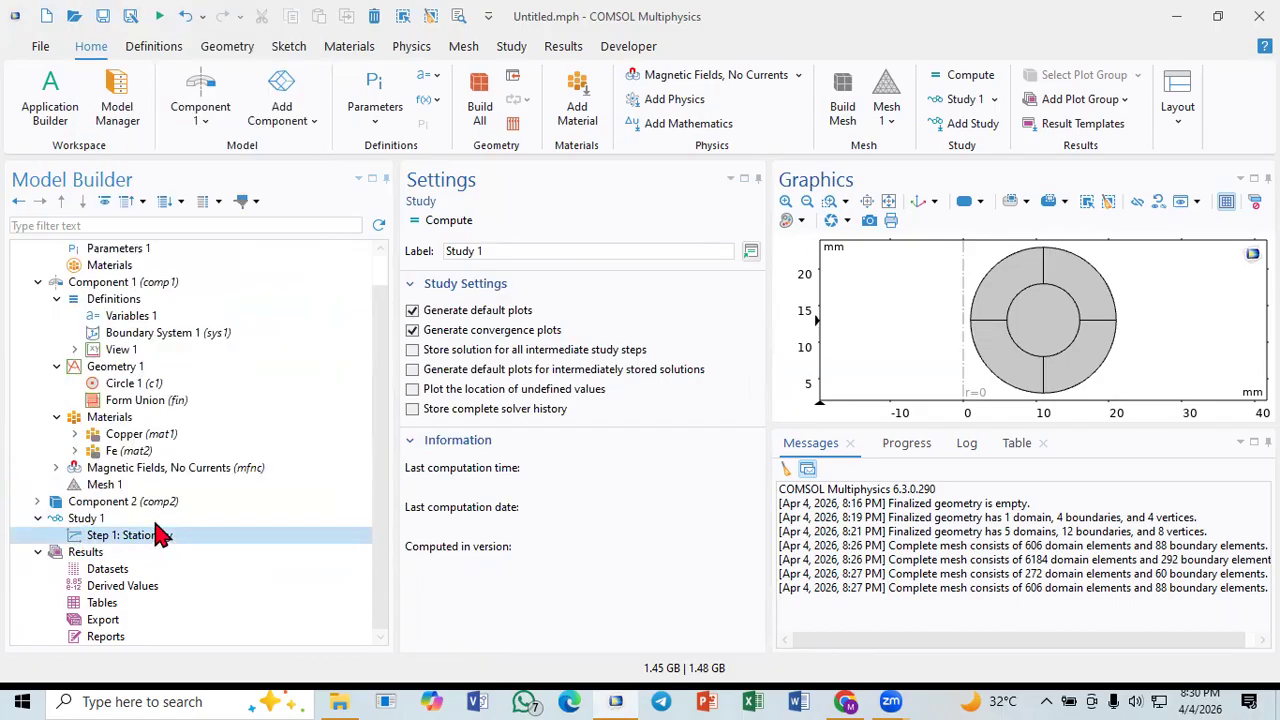
pyautogui.click(100, 520)
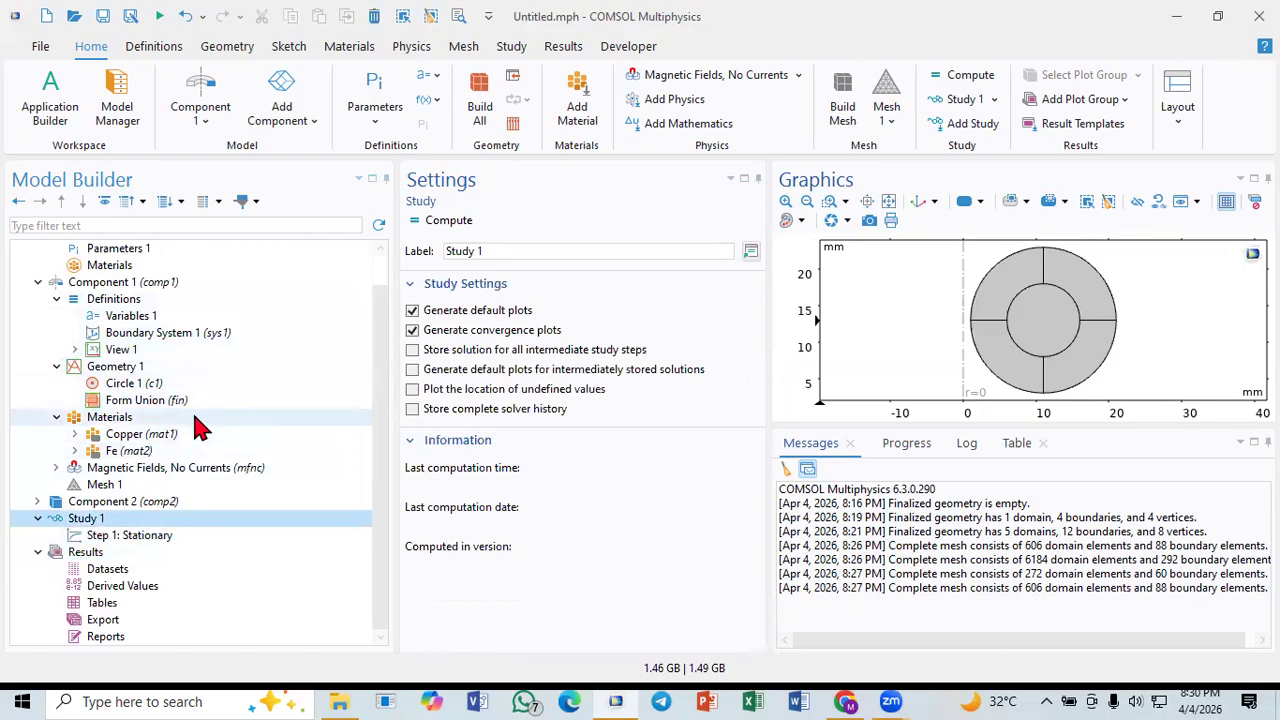
# Step: Try to get the initial value for Study 1
pyautogui.rightClick(88, 527)
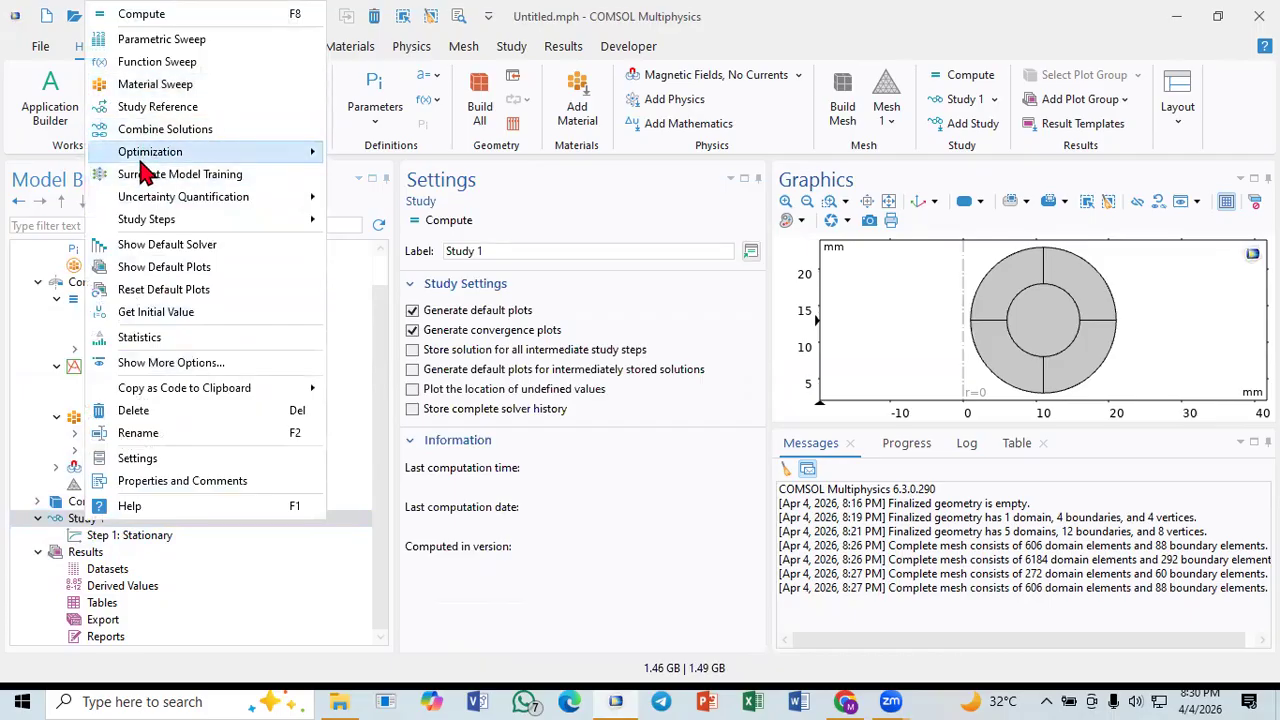
pyautogui.click(170, 318)
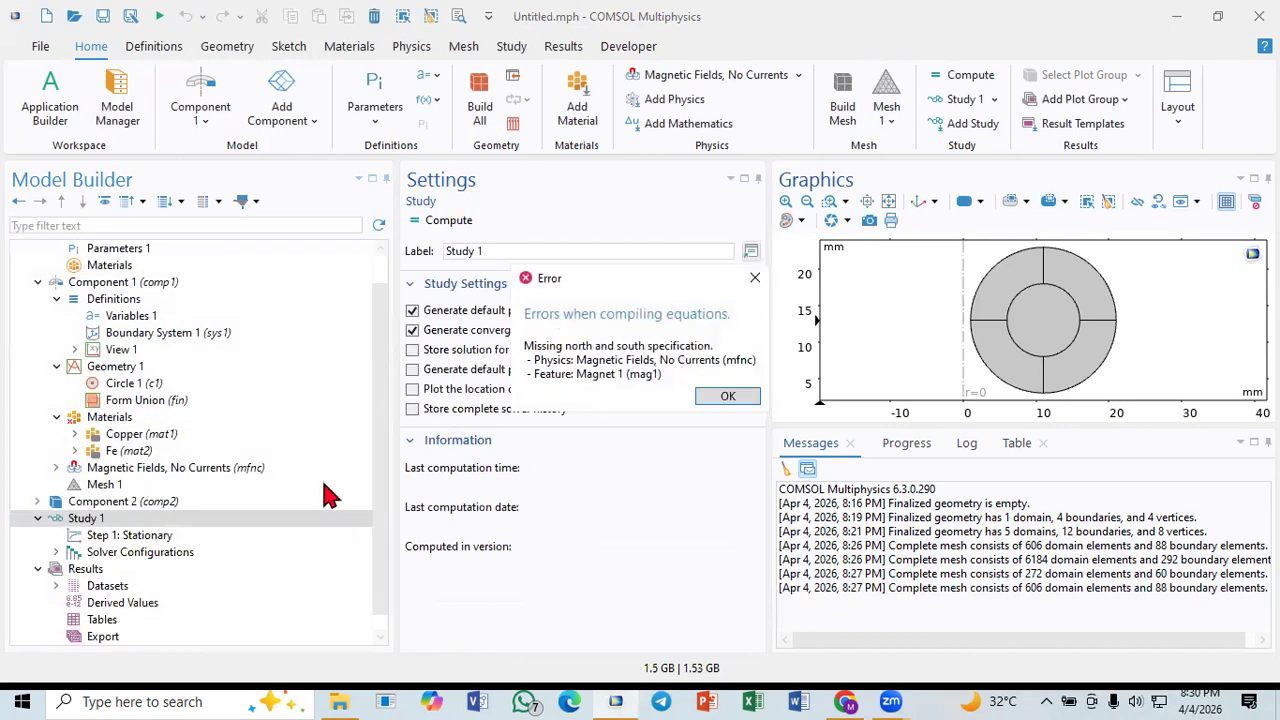
pyautogui.click(715, 398)
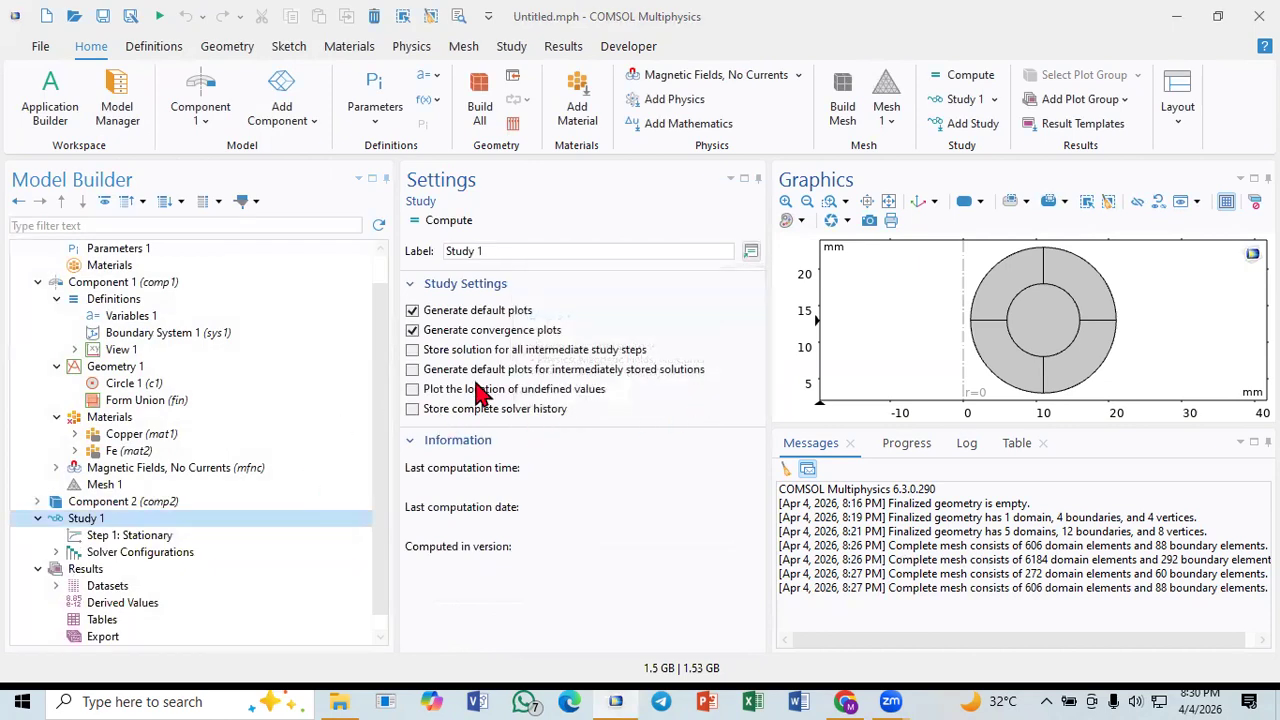
# Step: Delete the Magnetic Fields, No Currents interface and its Magnet feature from Component 1
pyautogui.click(56, 467)
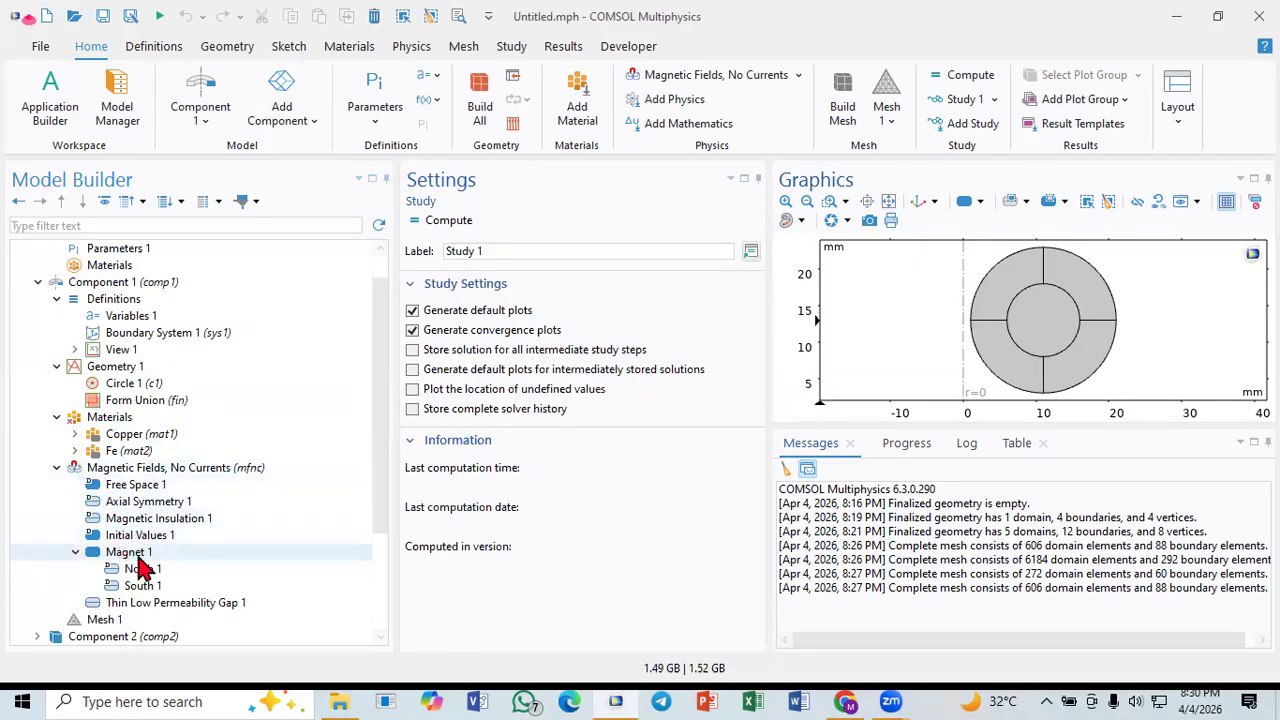
pyautogui.scroll(-3, 104, 575)
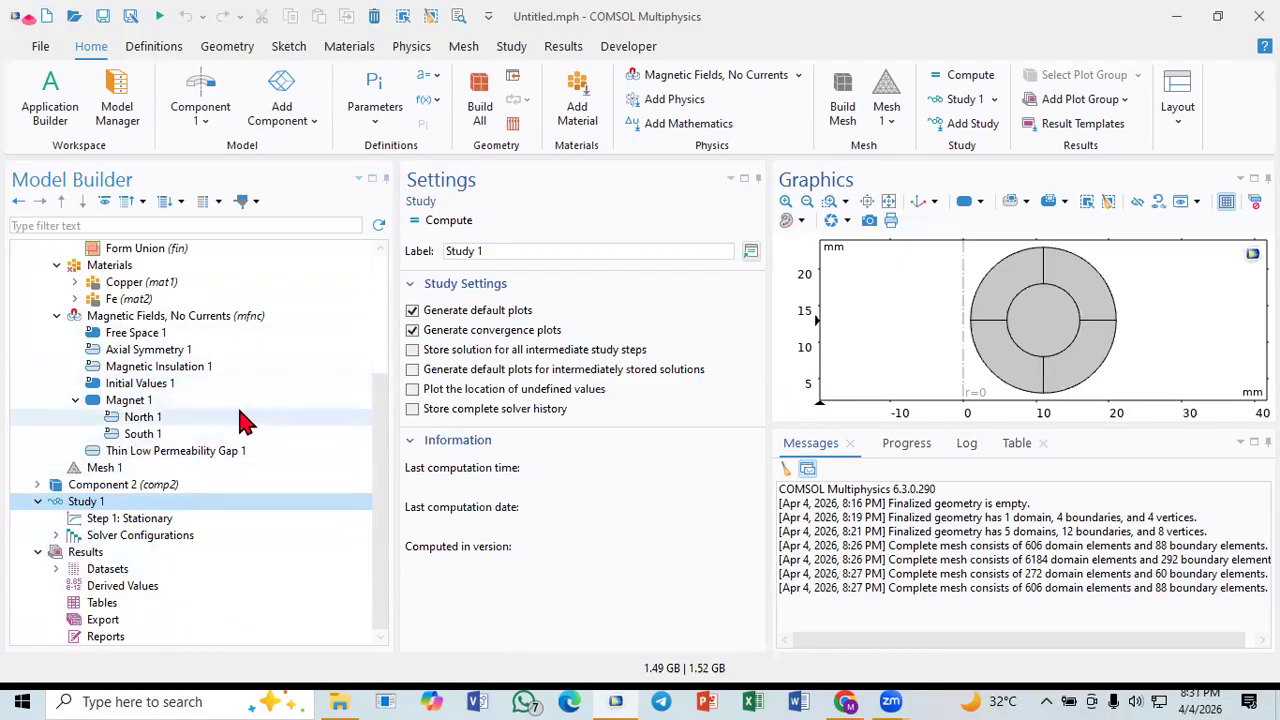
pyautogui.click(197, 318)
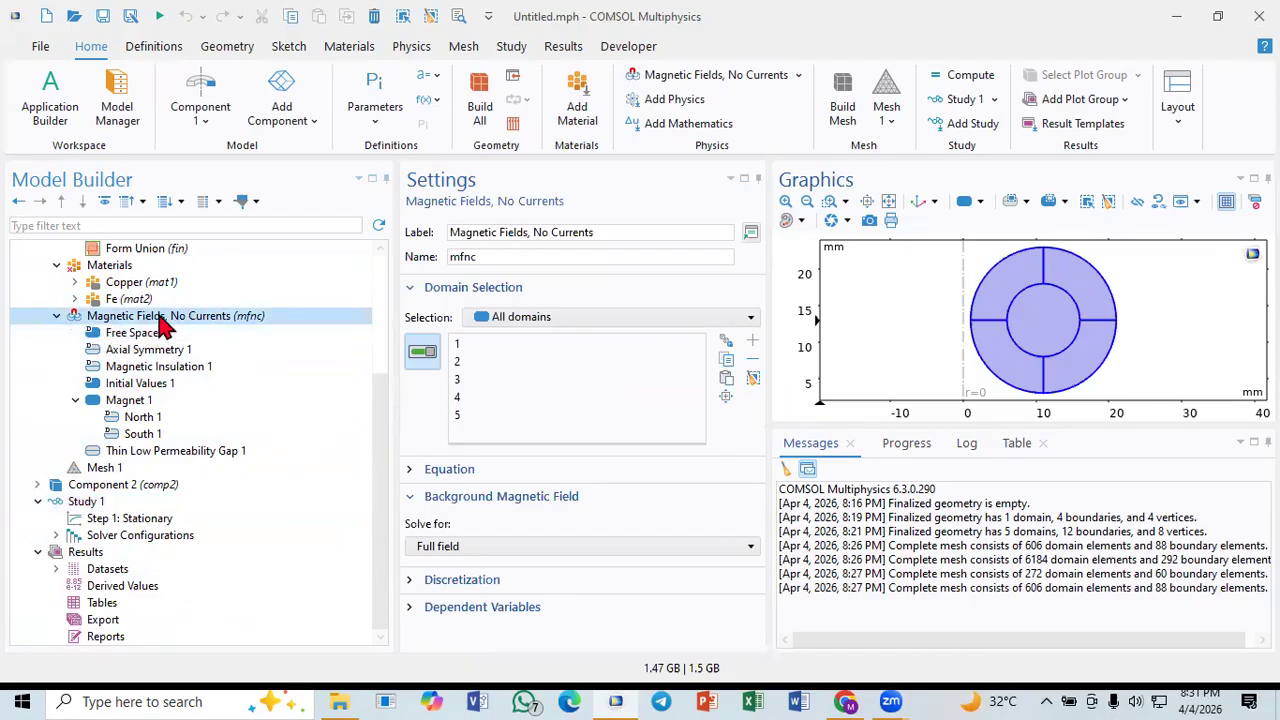
pyautogui.rightClick(159, 318)
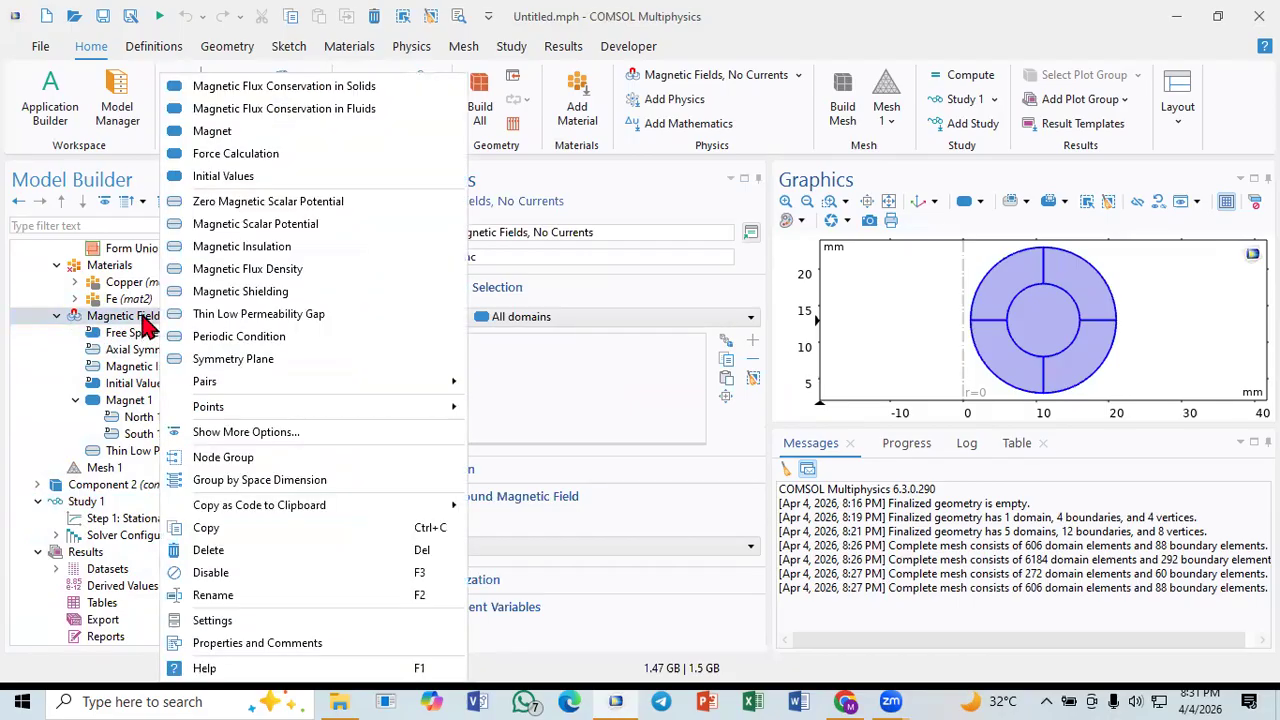
pyautogui.click(235, 550)
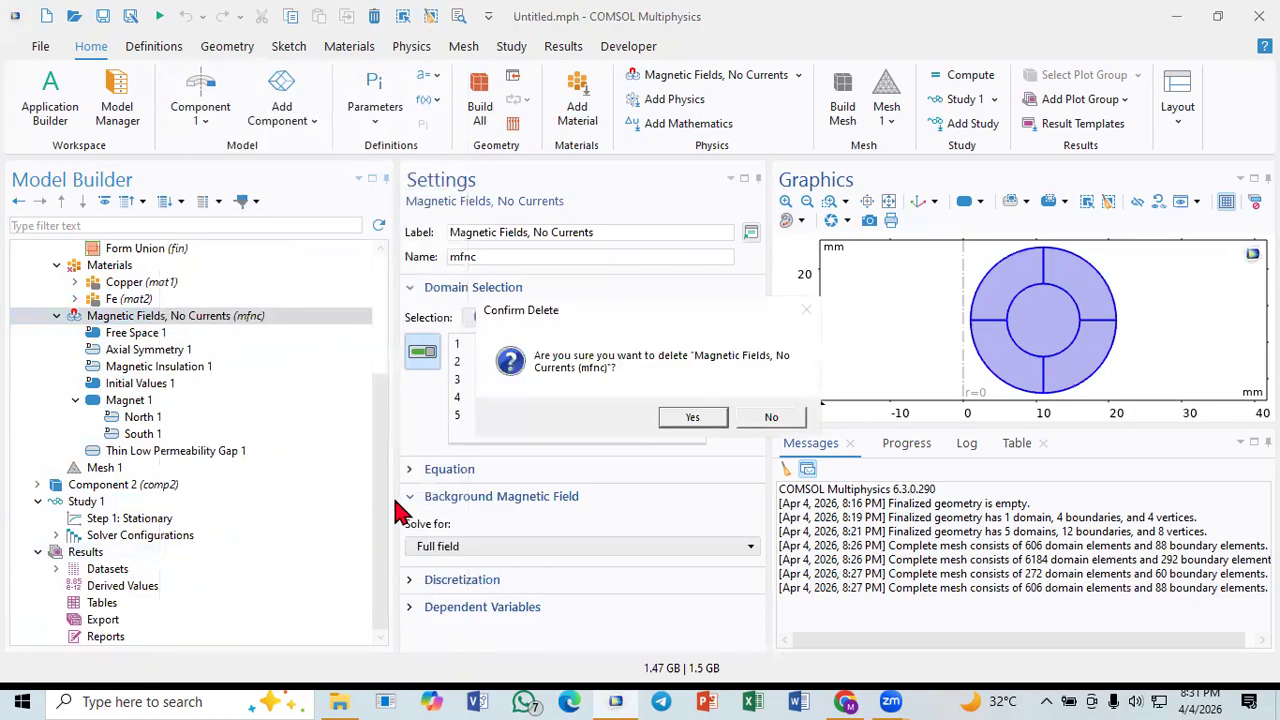
pyautogui.click(693, 420)
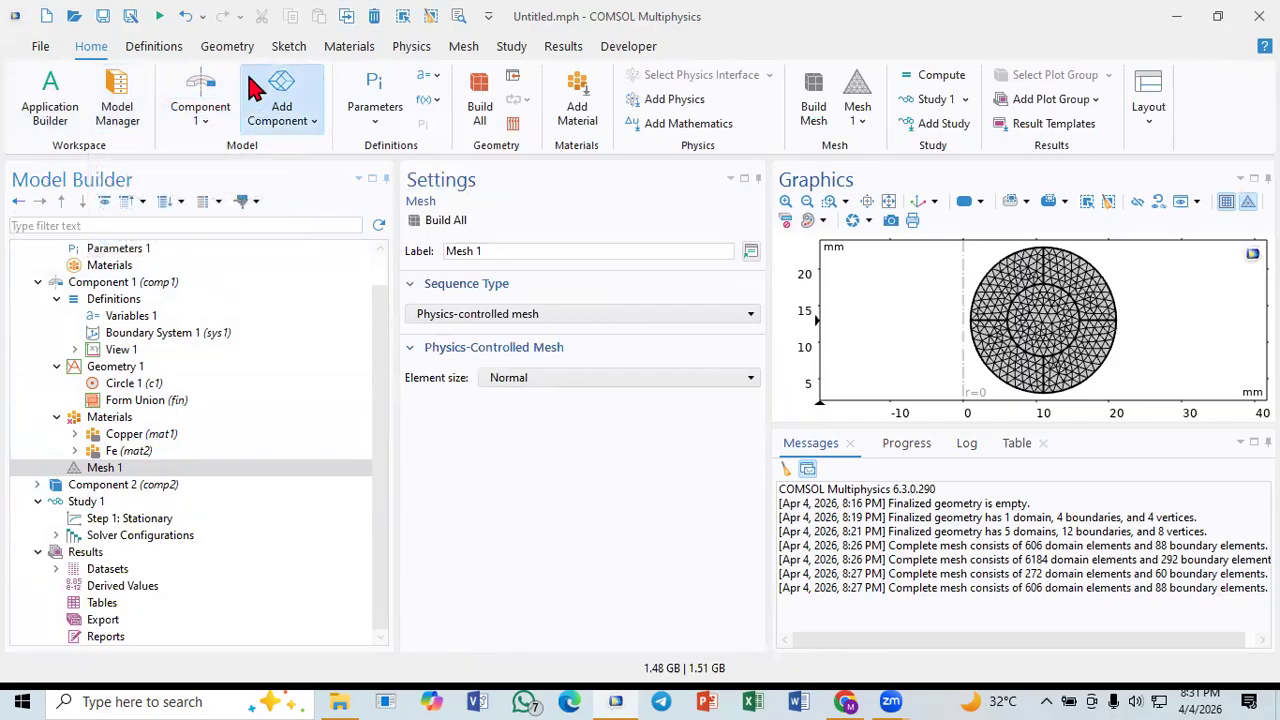
# Step: Add the Wave Optics interface Electromagnetic Waves, Frequency Domain (ewfd) to Component 1 and close the physics list
pyautogui.click(412, 50)
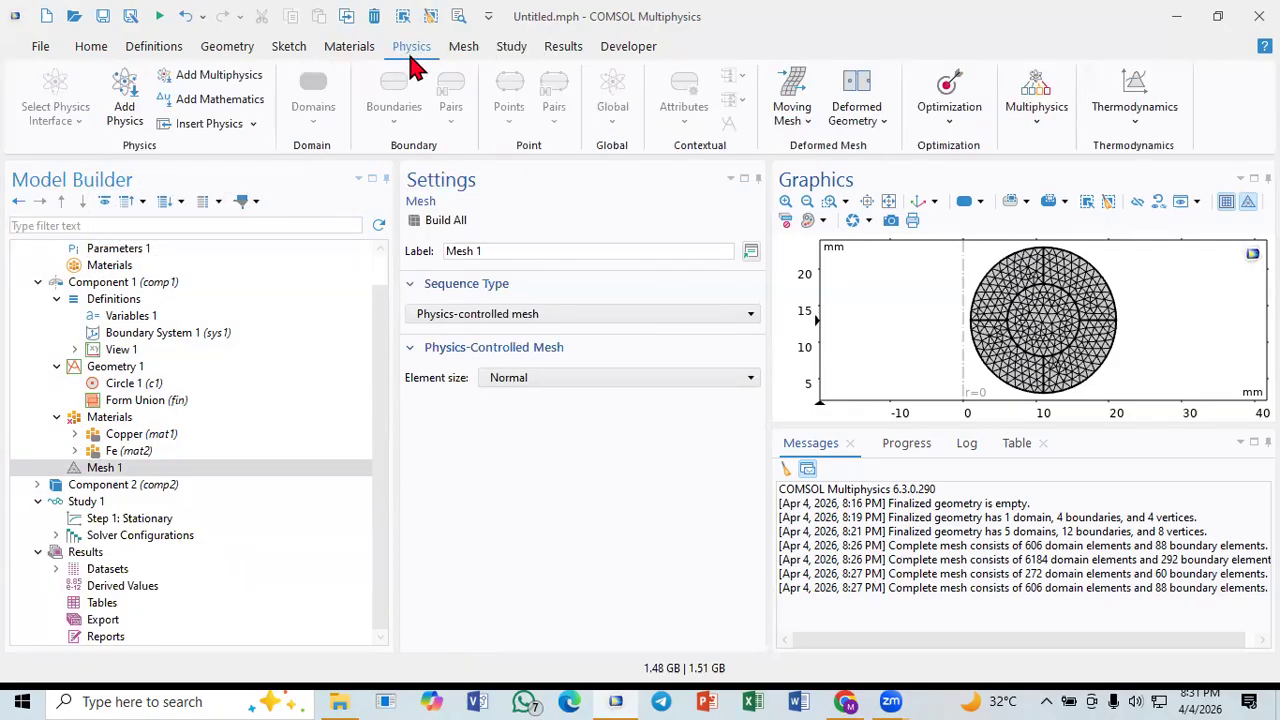
pyautogui.click(128, 106)
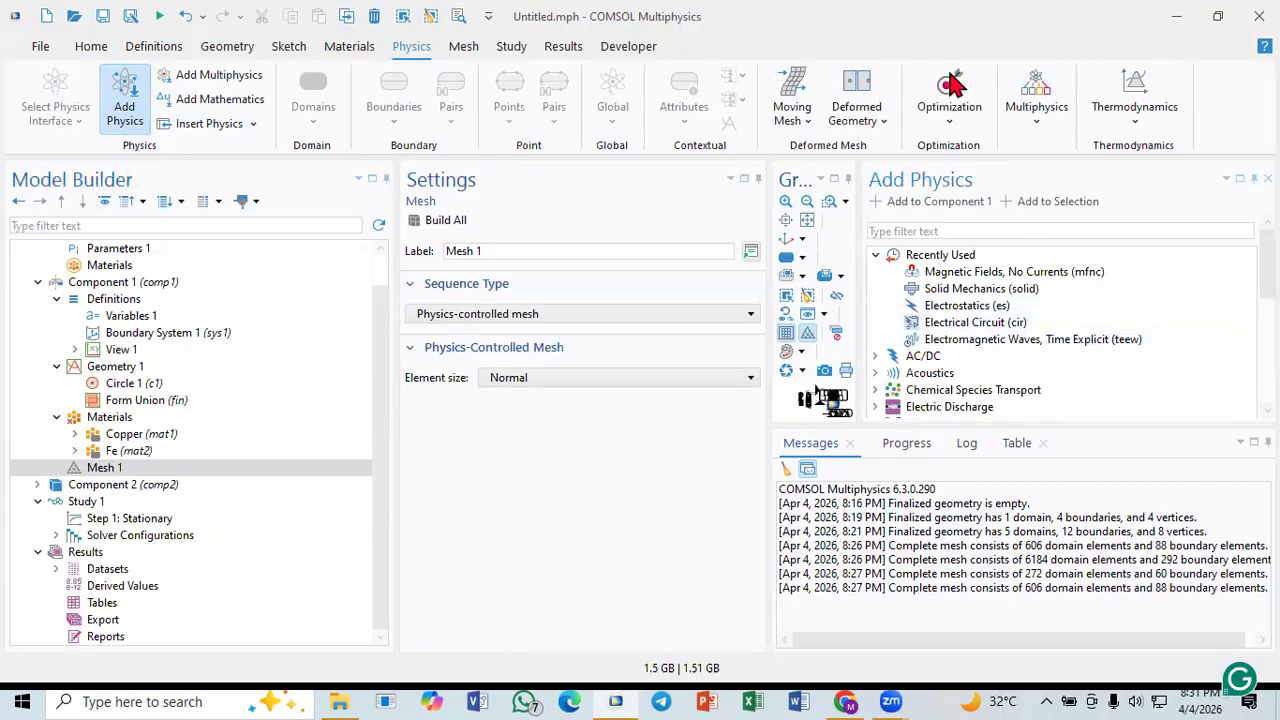
pyautogui.click(874, 256)
pyautogui.scroll(-1, 900, 390)
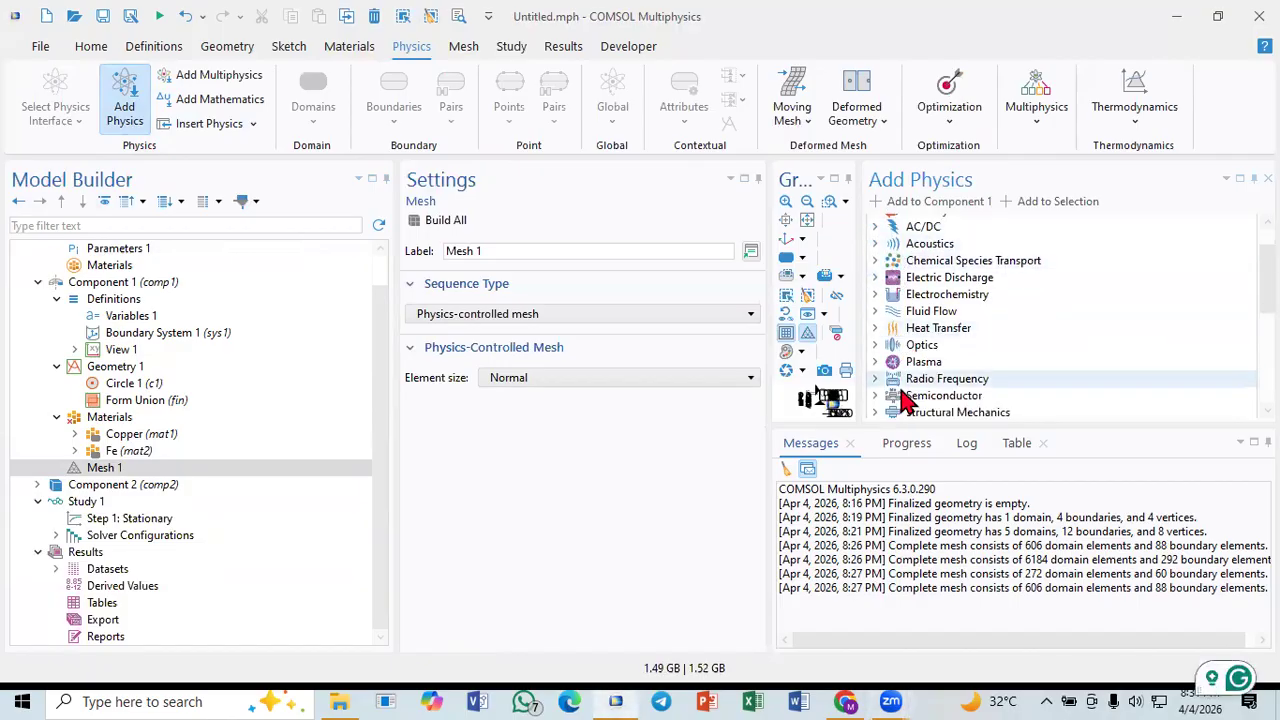
pyautogui.click(875, 345)
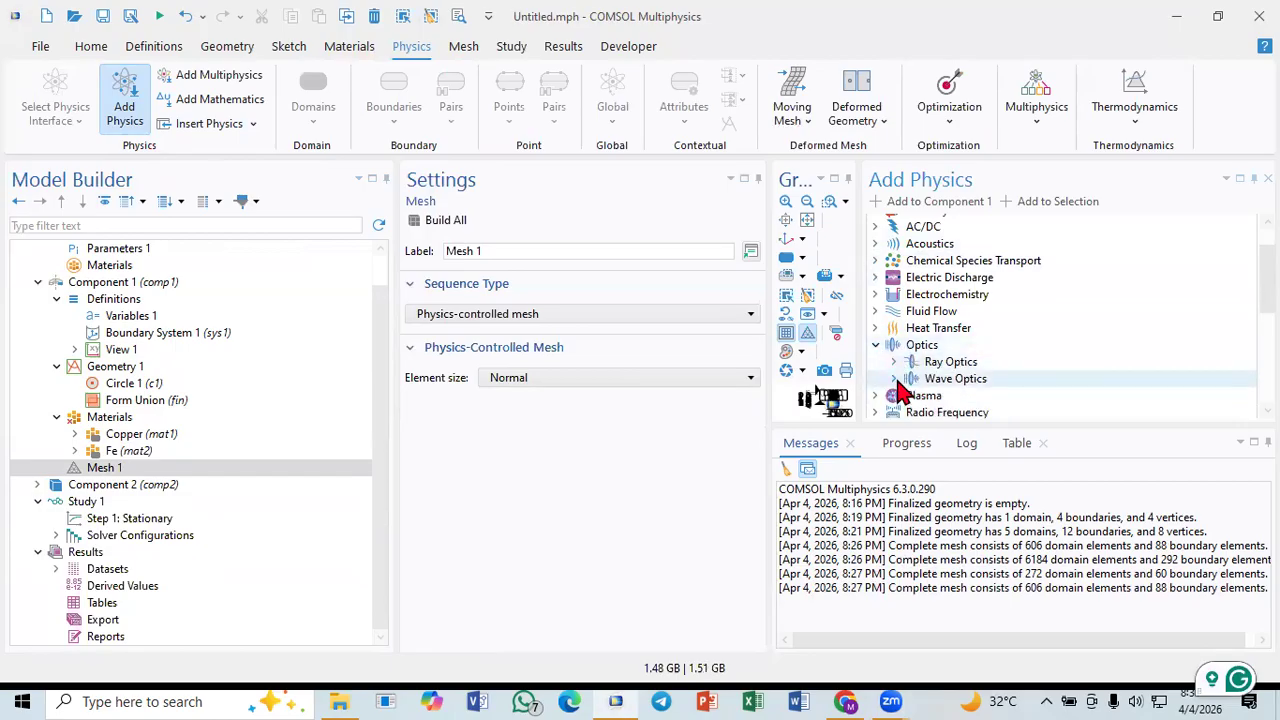
pyautogui.click(894, 379)
pyautogui.scroll(-1, 968, 372)
pyautogui.click(965, 375)
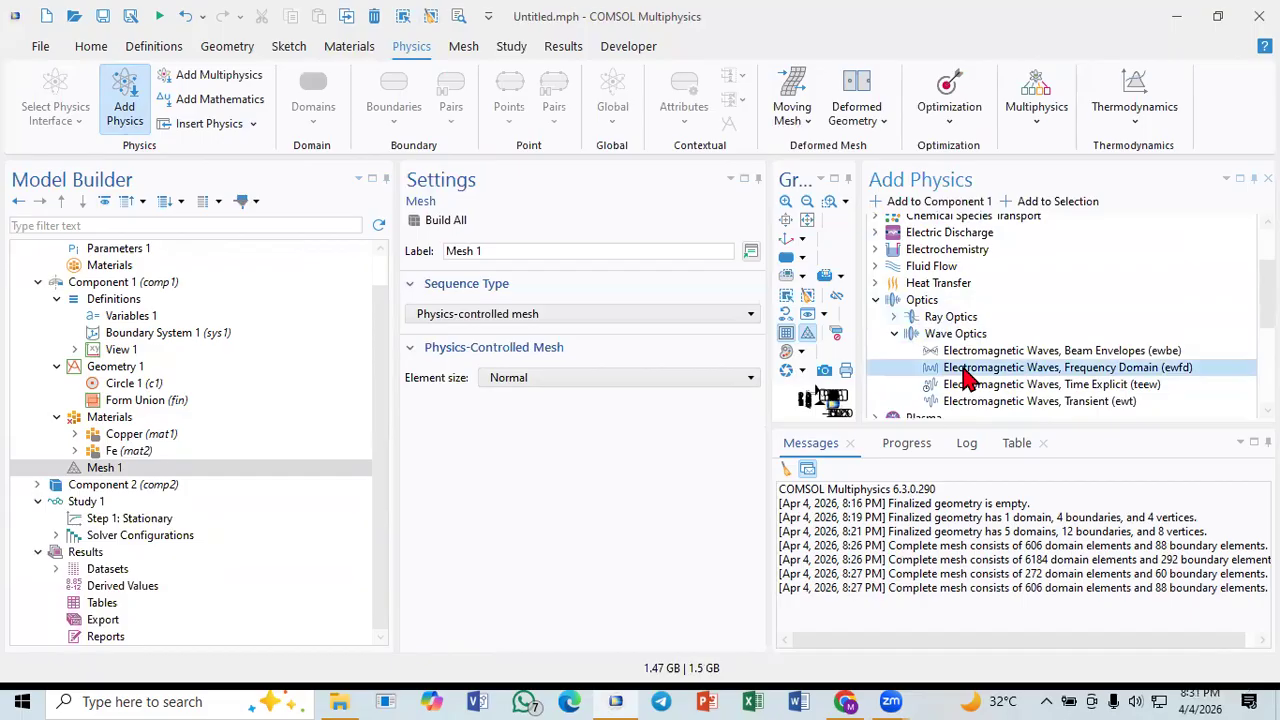
pyautogui.doubleClick(1052, 370)
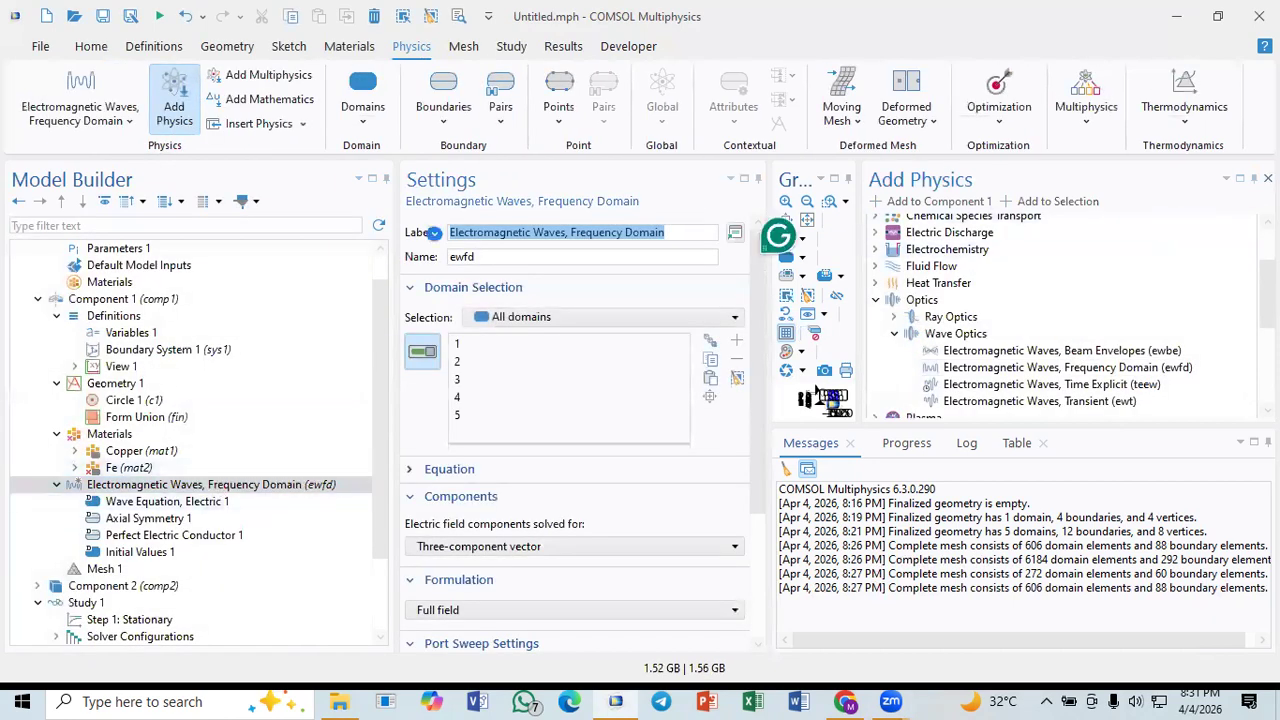
pyautogui.click(1268, 178)
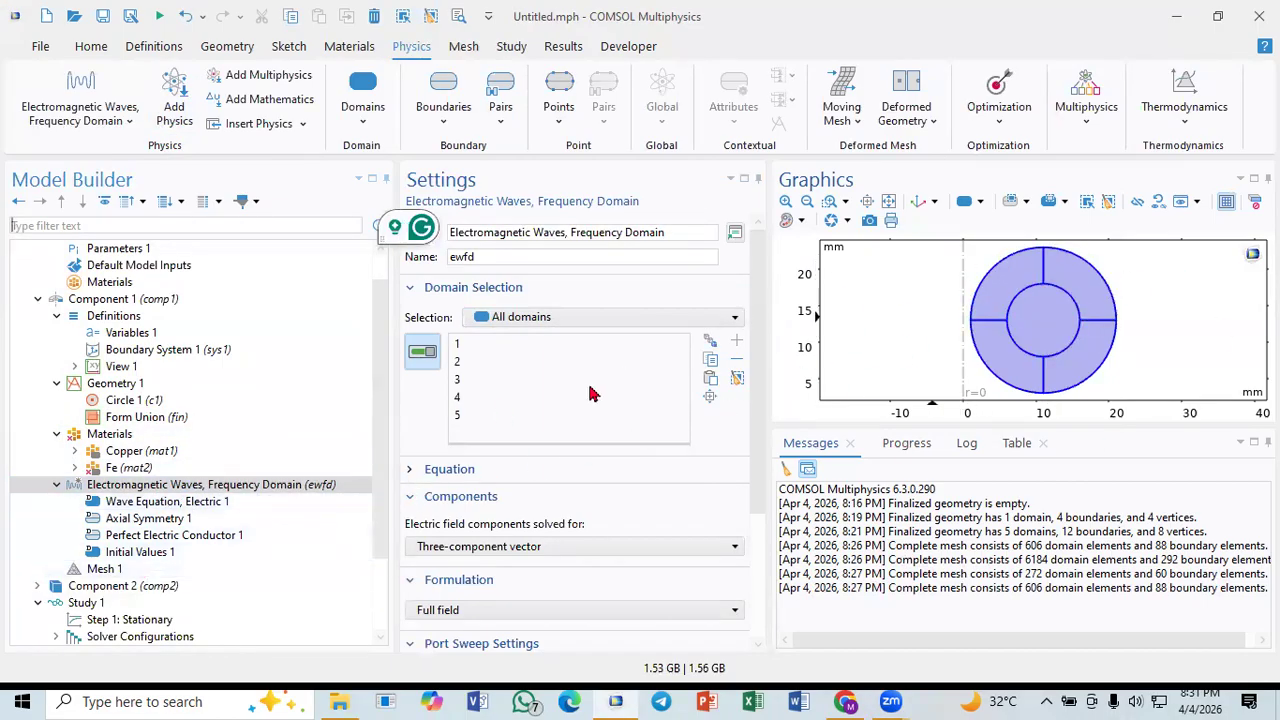
# Step: Examine the material contents of Fe and Copper for the properties required by the new physics interface
pyautogui.click(112, 469)
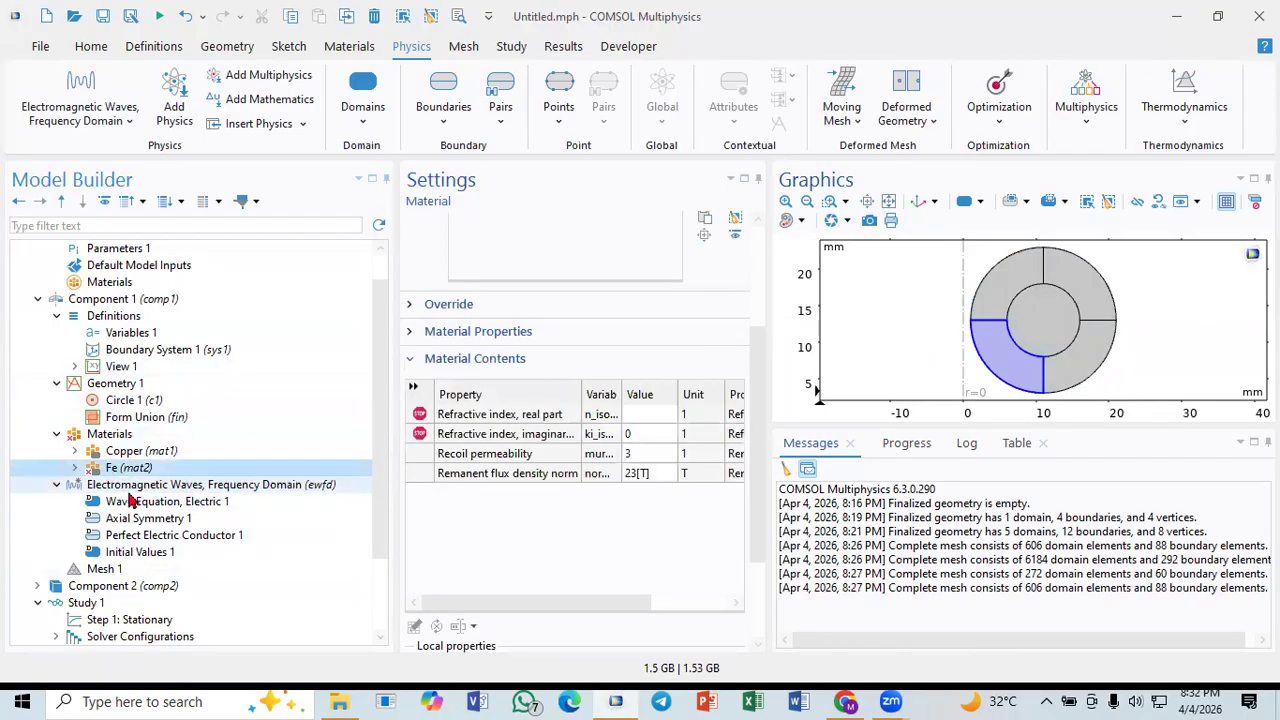
pyautogui.click(131, 482)
pyautogui.click(131, 474)
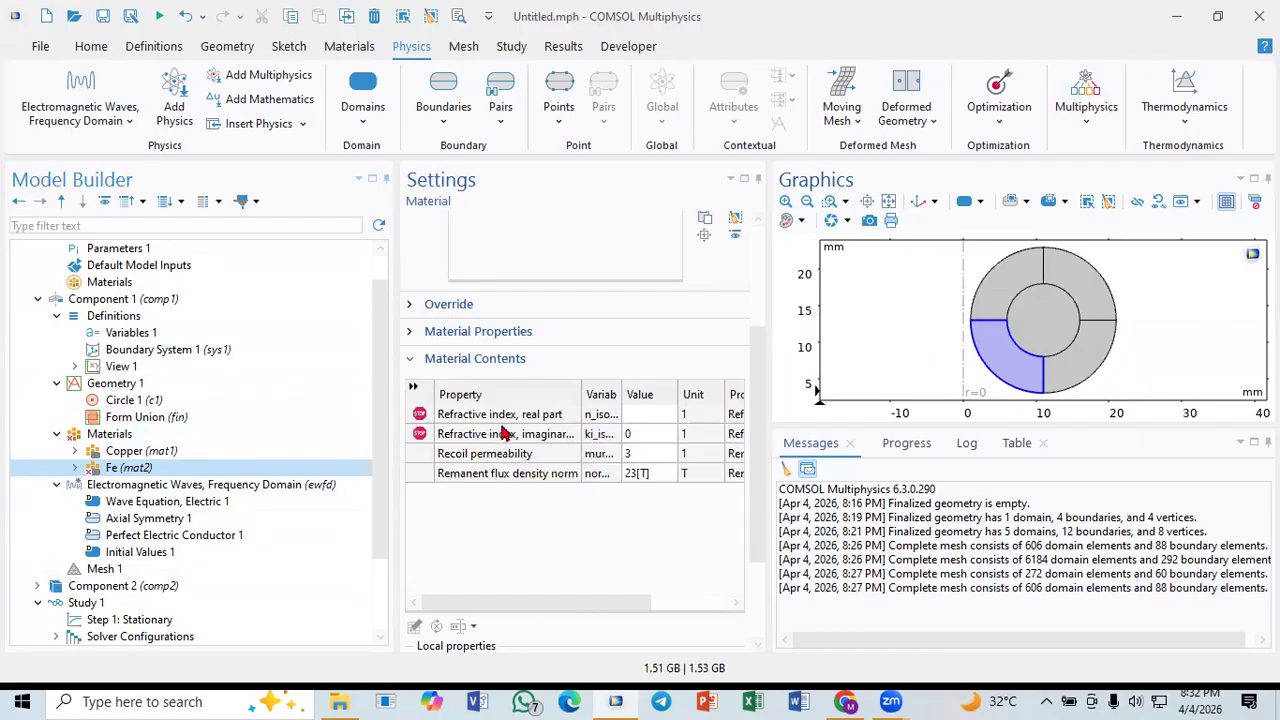
pyautogui.click(664, 432)
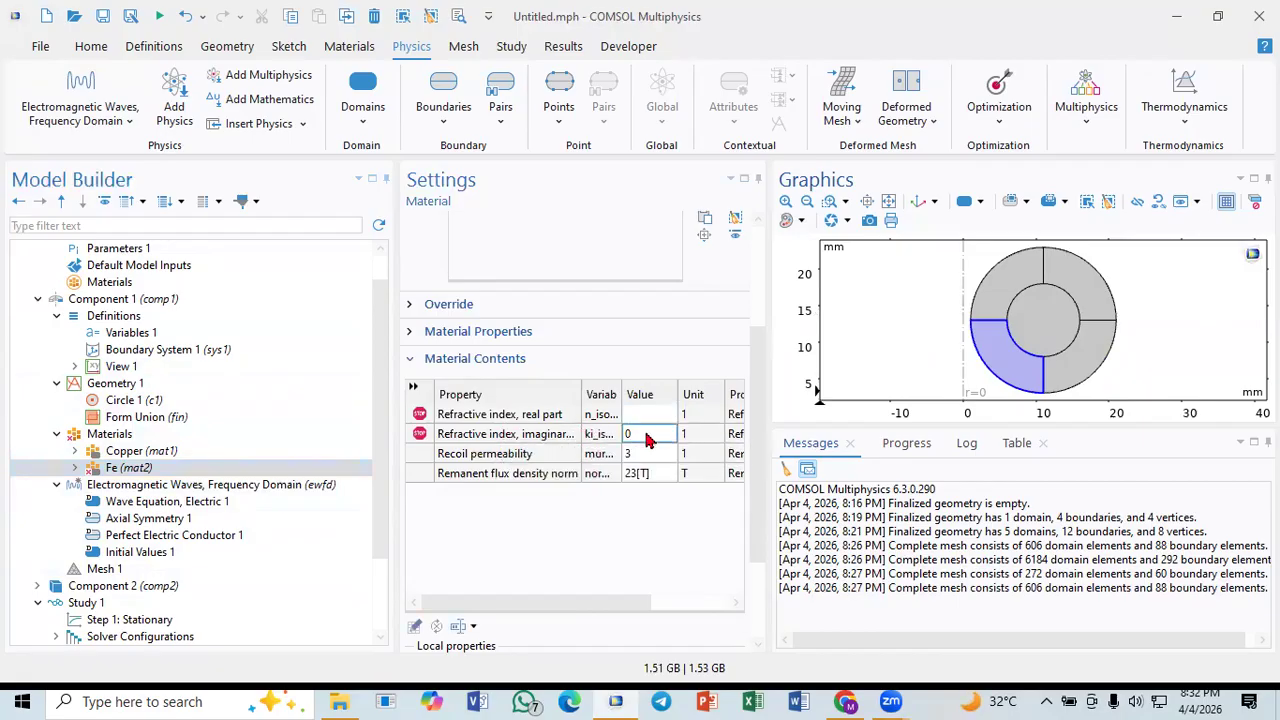
pyautogui.click(113, 452)
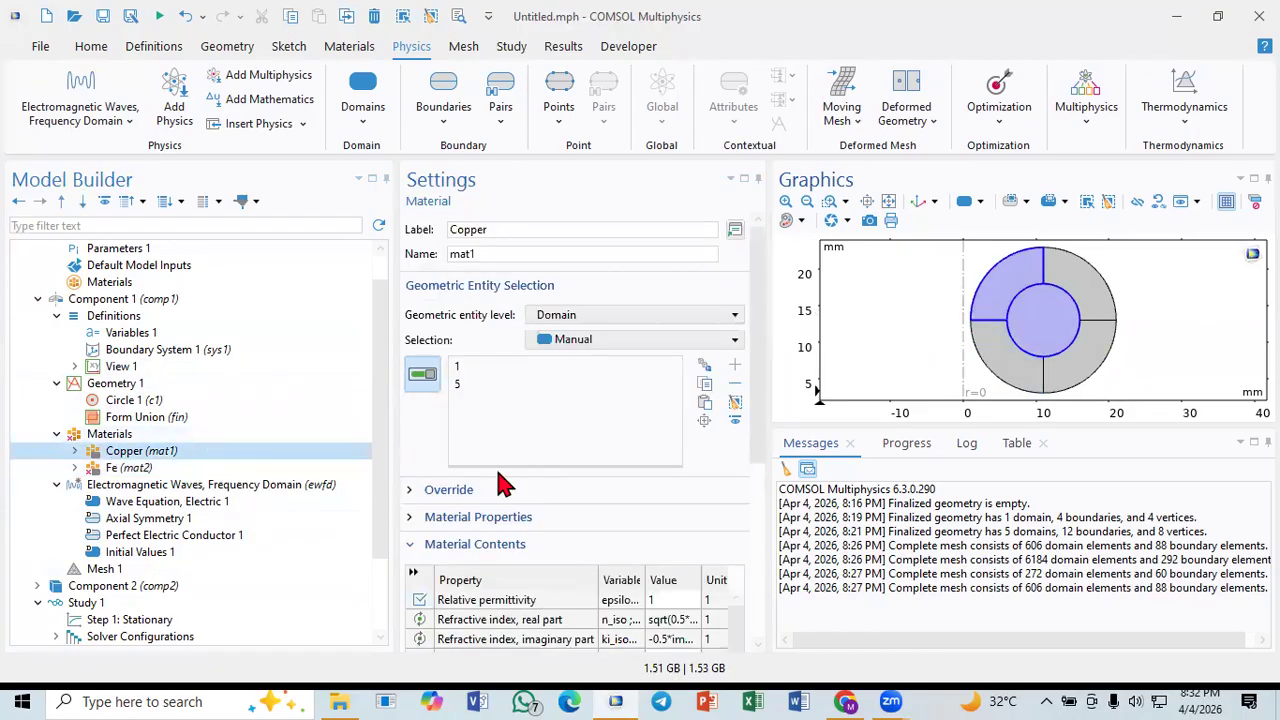
# Step: Try to enable solving for the Electromagnetic Waves interface in Study 1's Stationary step
pyautogui.scroll(-2, 110, 505)
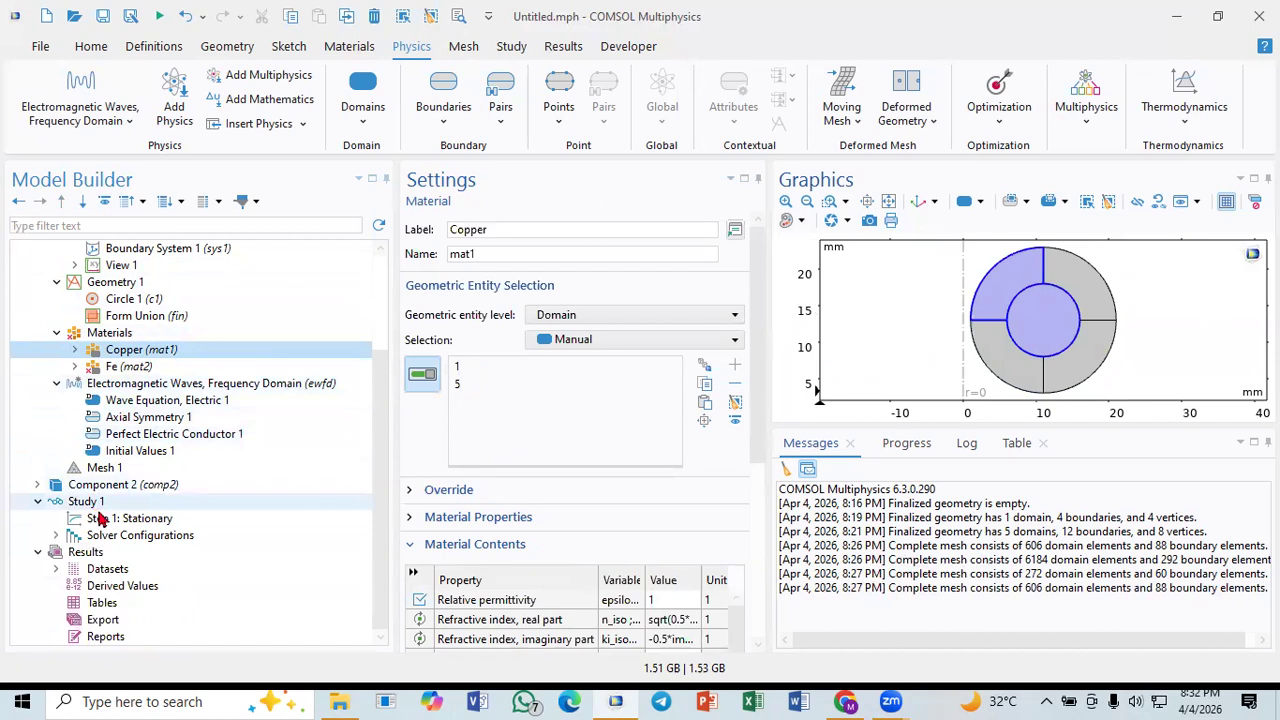
pyautogui.click(103, 519)
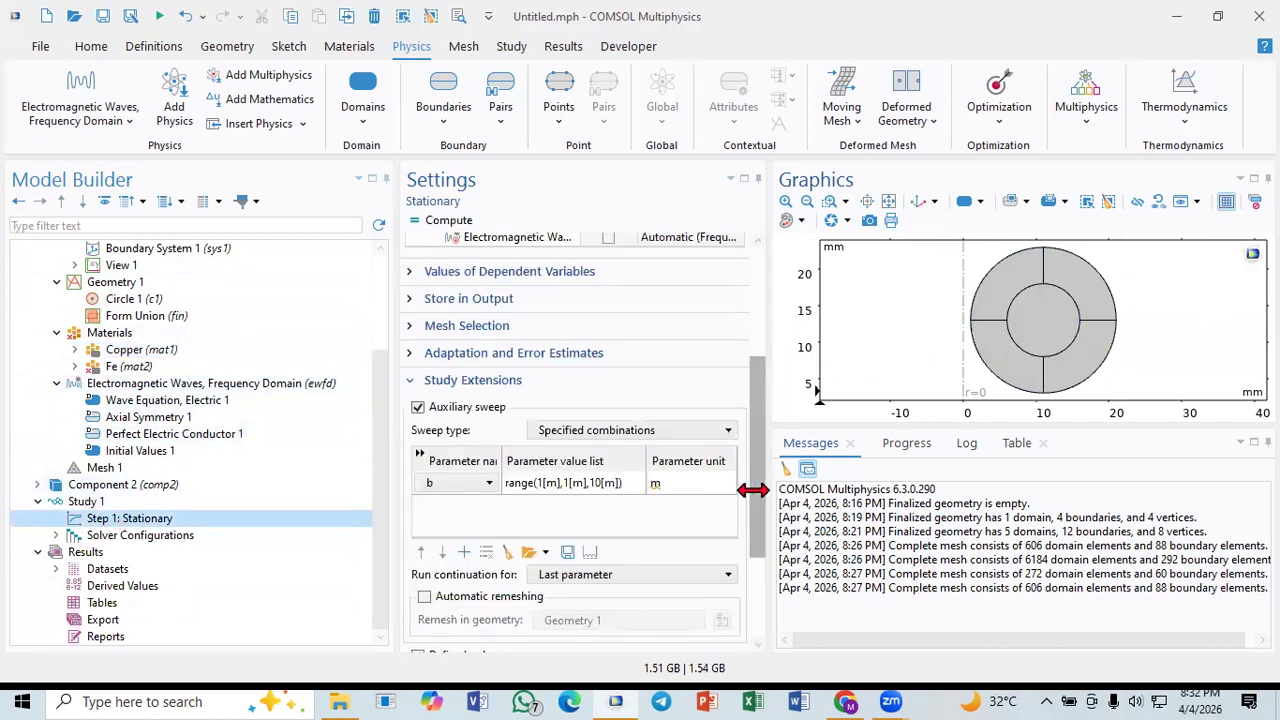
pyautogui.moveTo(753, 488); pyautogui.dragTo(752, 380)
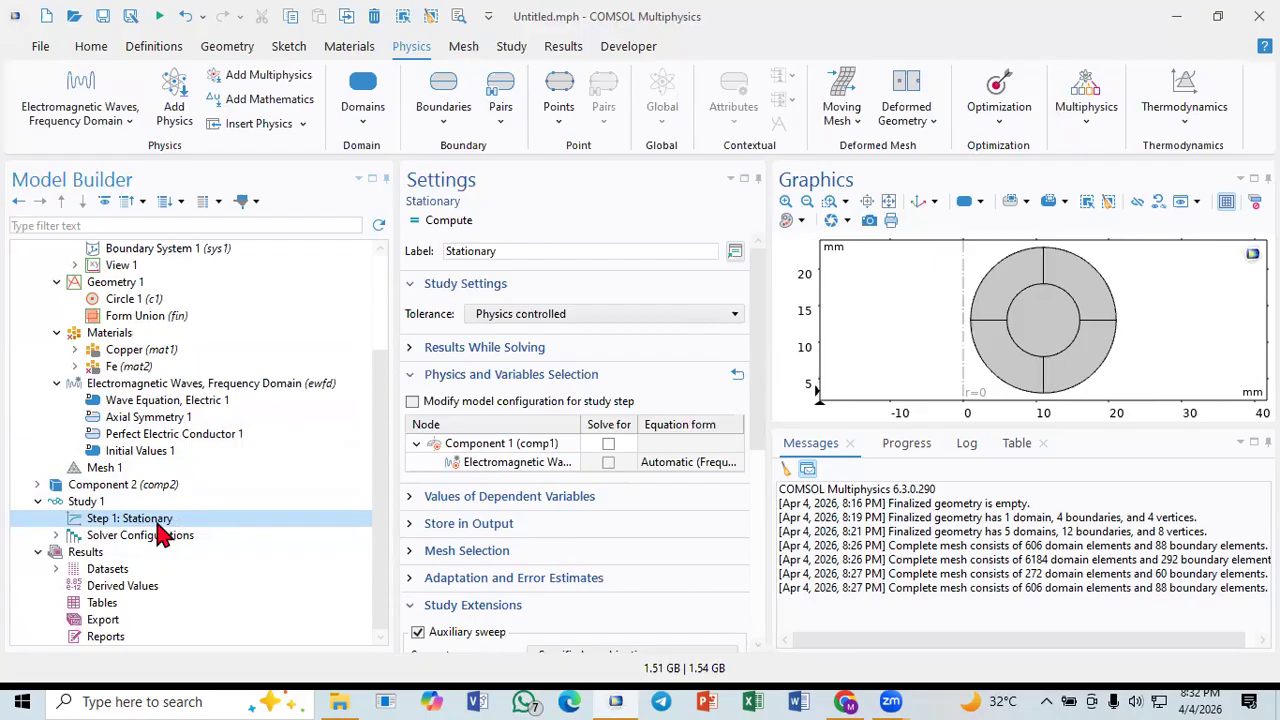
pyautogui.click(609, 470)
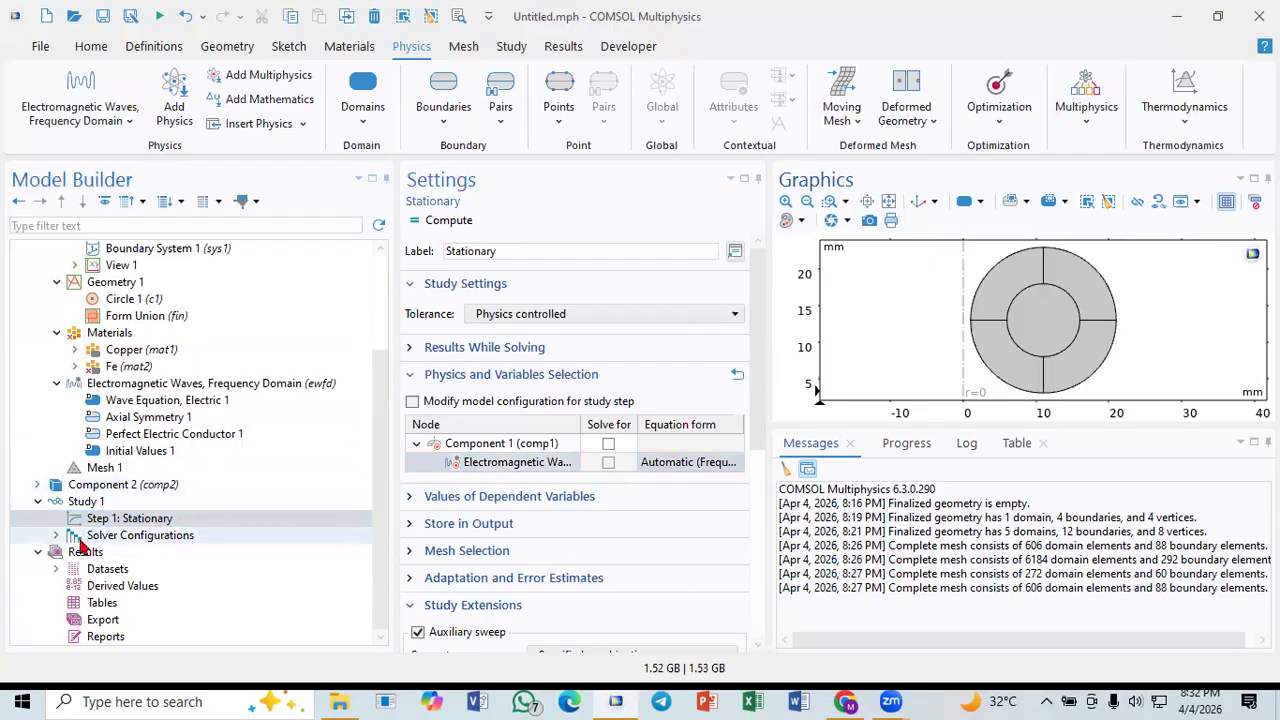
# Step: Delete the Stationary step and all solver configurations from Study 1
pyautogui.rightClick(125, 527)
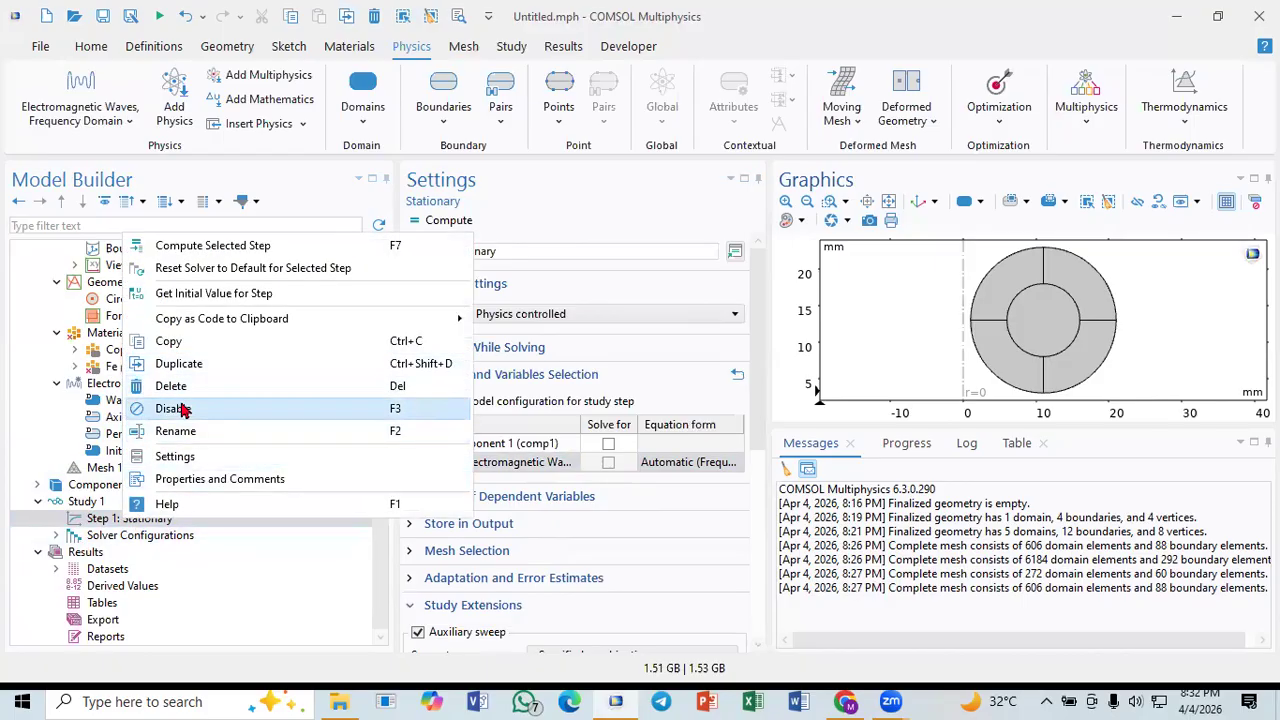
pyautogui.click(171, 386)
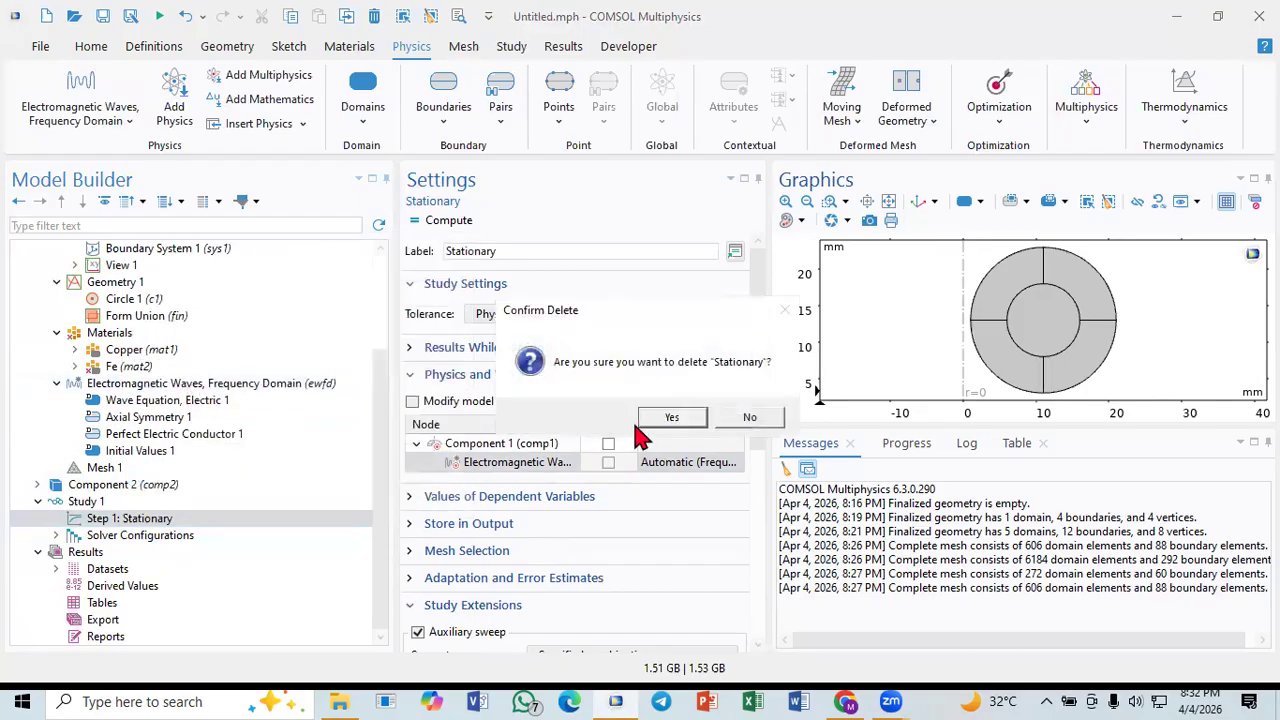
pyautogui.click(683, 420)
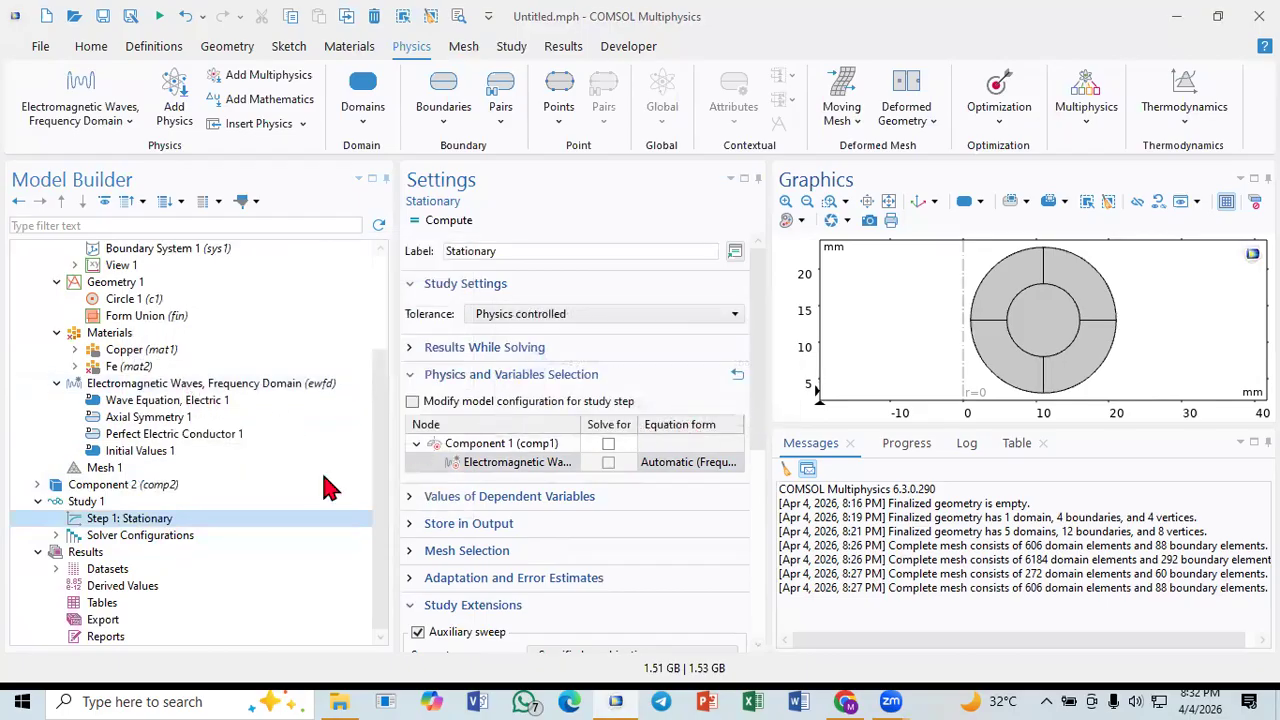
pyautogui.rightClick(157, 542)
pyautogui.click(212, 601)
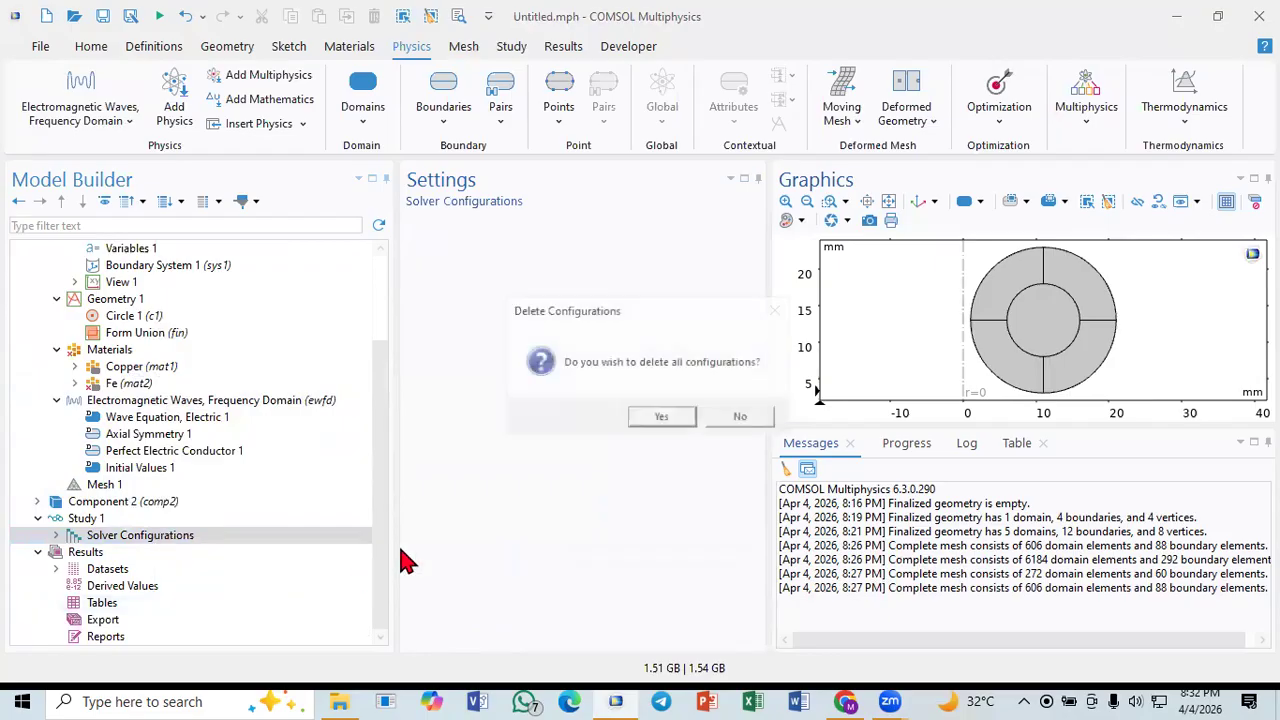
pyautogui.click(672, 421)
pyautogui.click(700, 420)
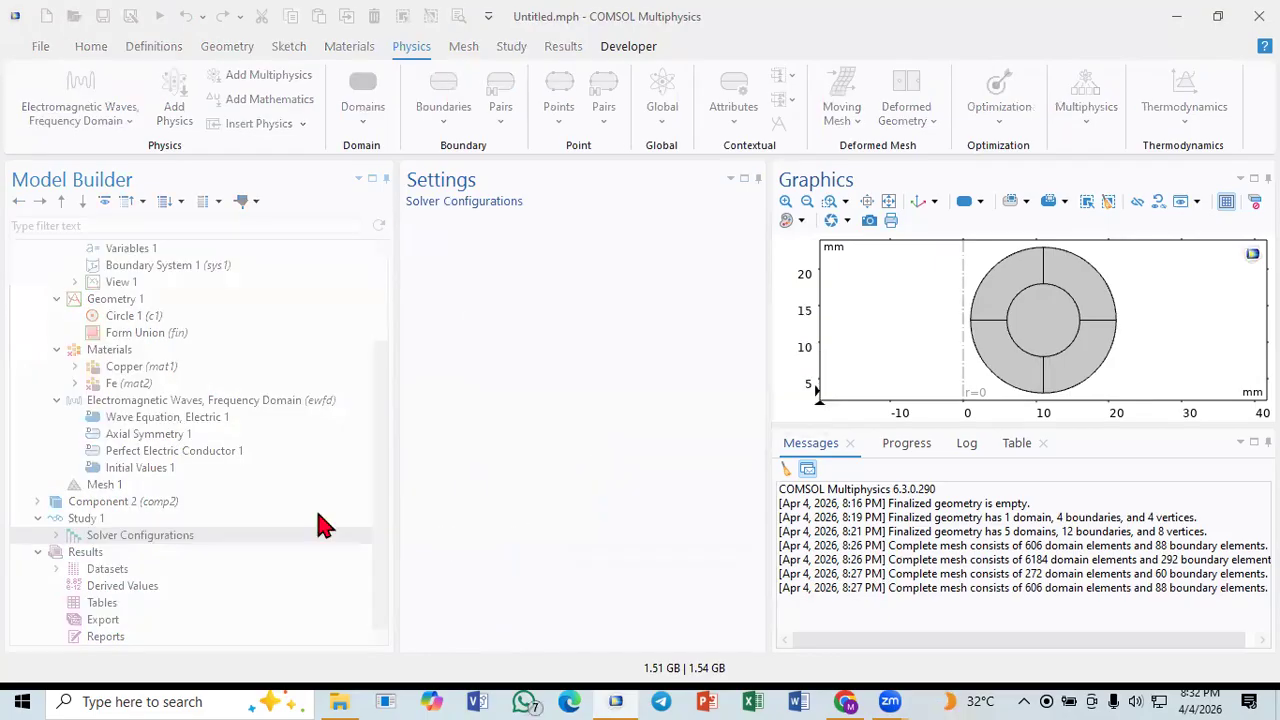
# Step: Examine the operations available for the emptied Study 1
pyautogui.click(90, 537)
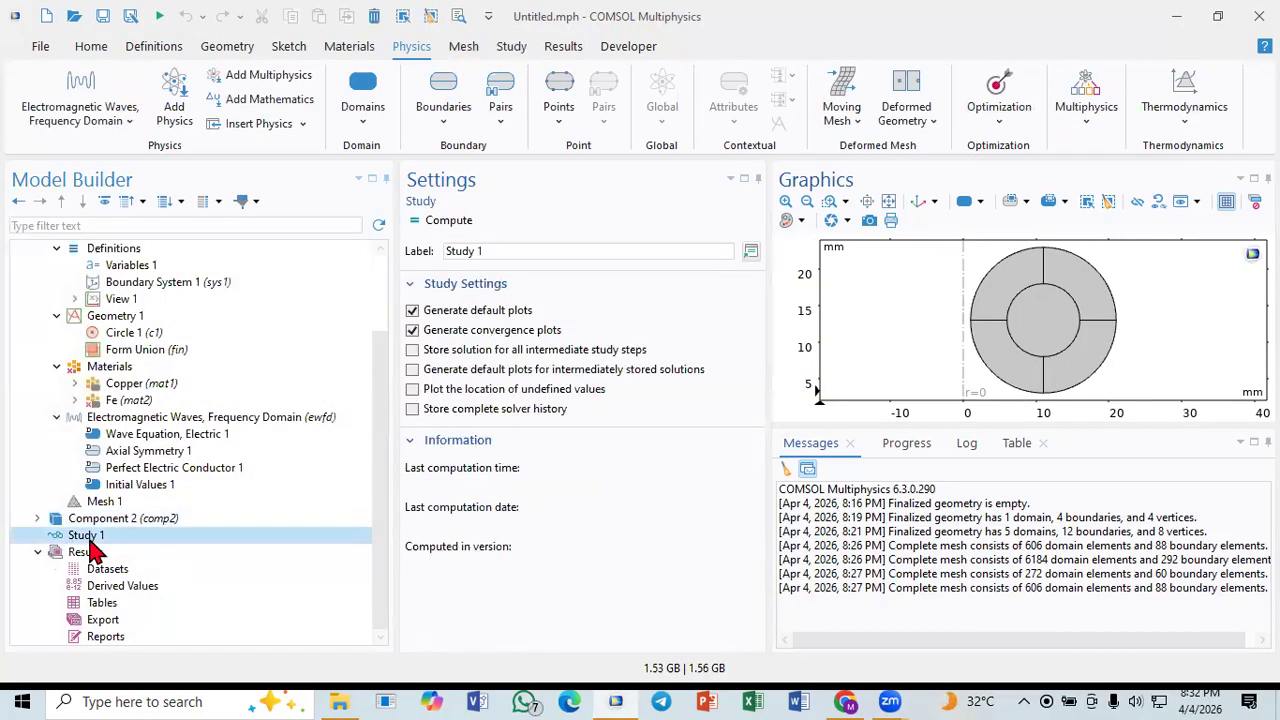
pyautogui.rightClick(90, 537)
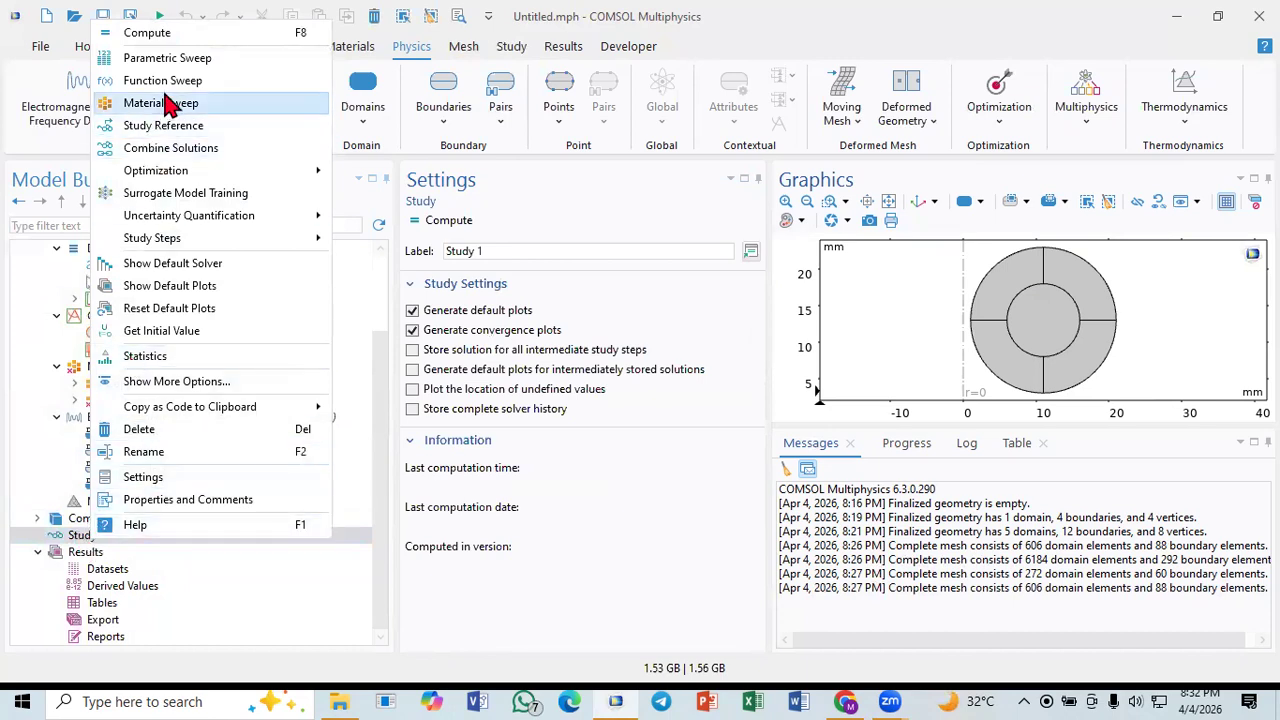
pyautogui.click(34, 533)
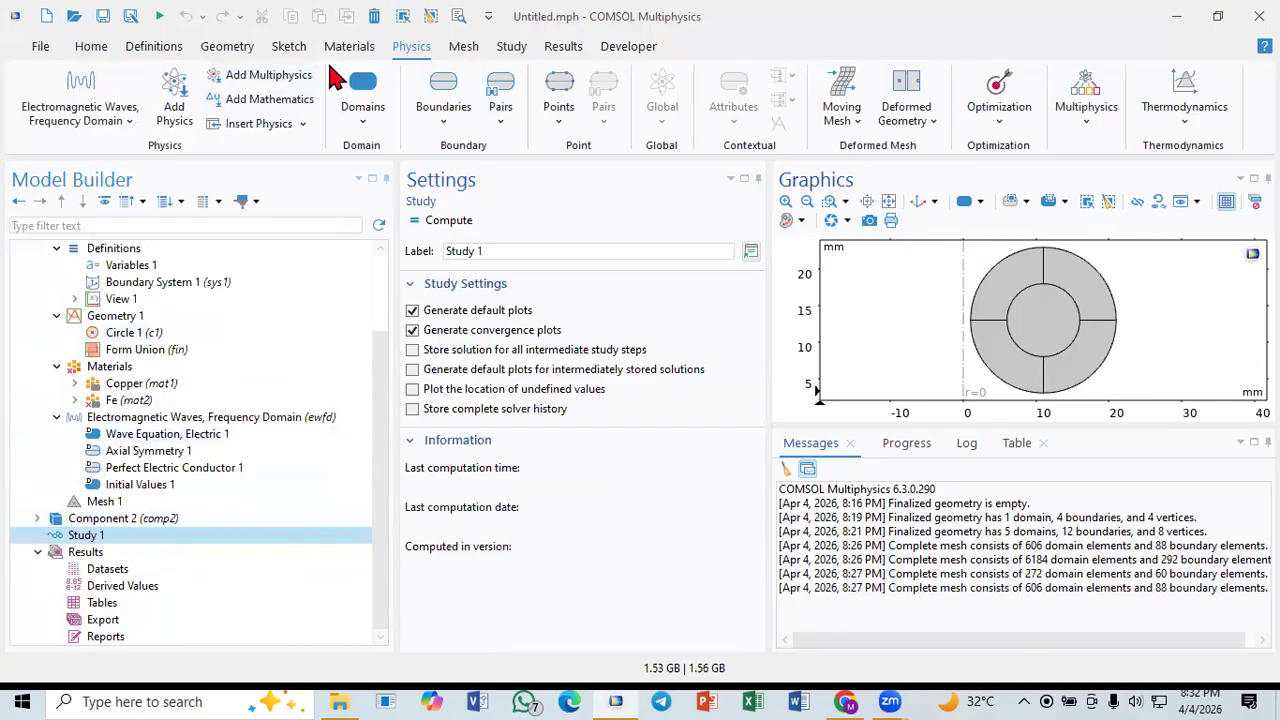
# Step: Add a new Mode Analysis study from the preset studies for the selected physics interfaces
pyautogui.click(510, 47)
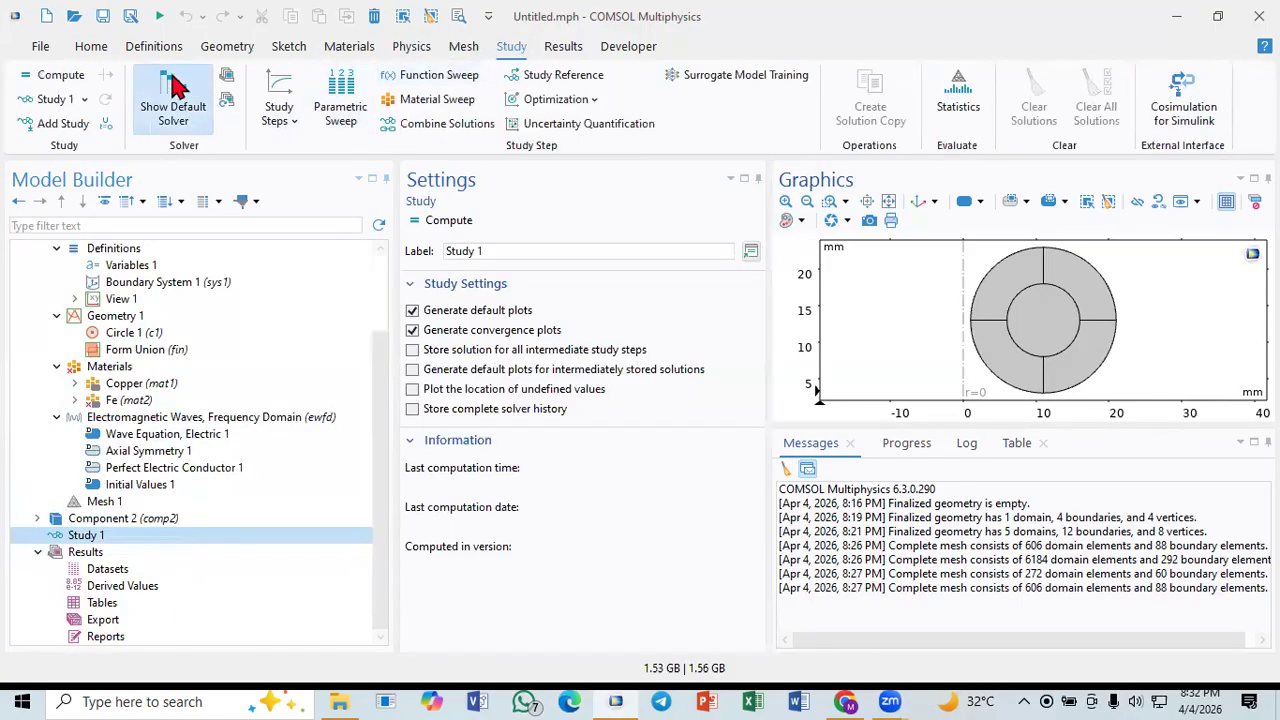
pyautogui.click(62, 133)
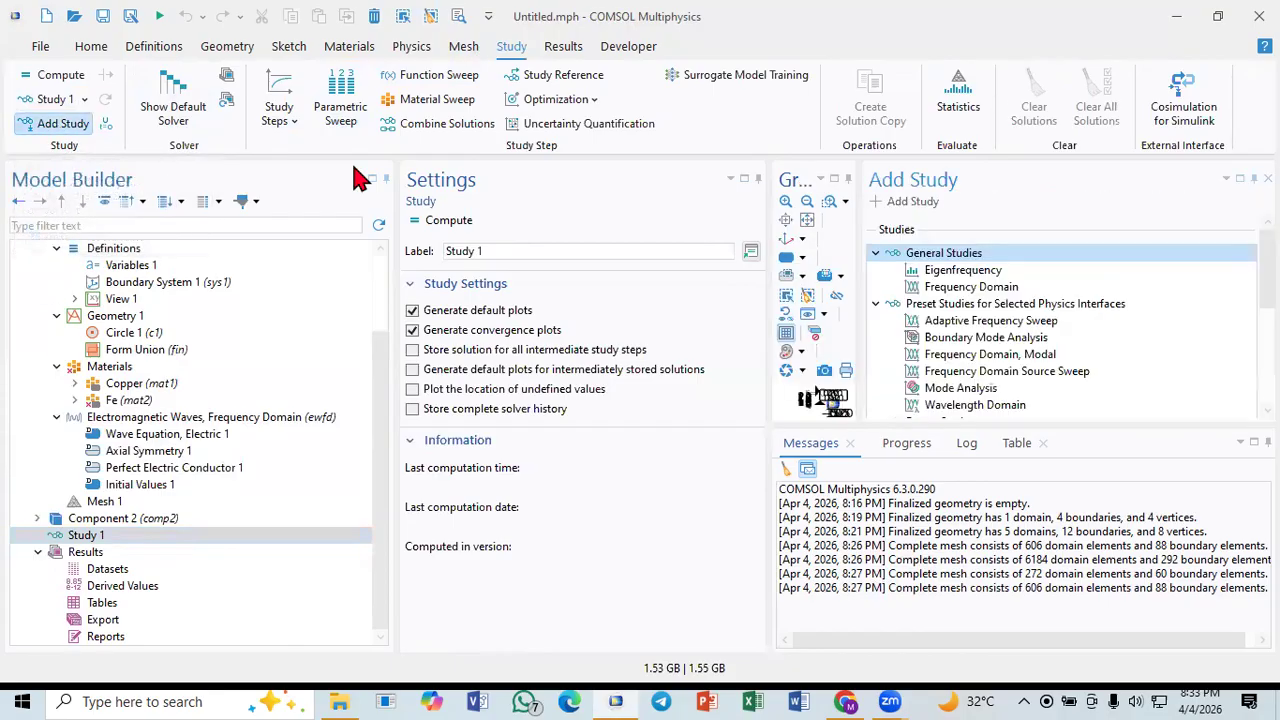
pyautogui.scroll(-1, 930, 375)
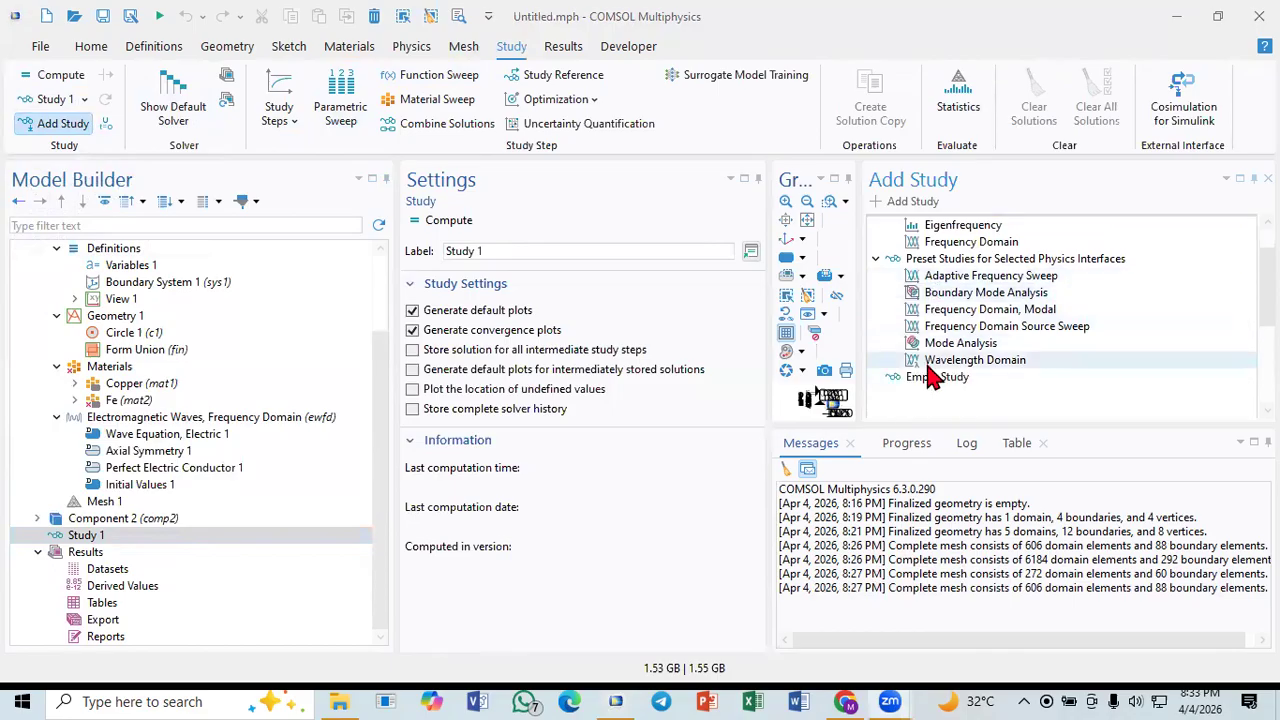
pyautogui.scroll(2, 940, 360)
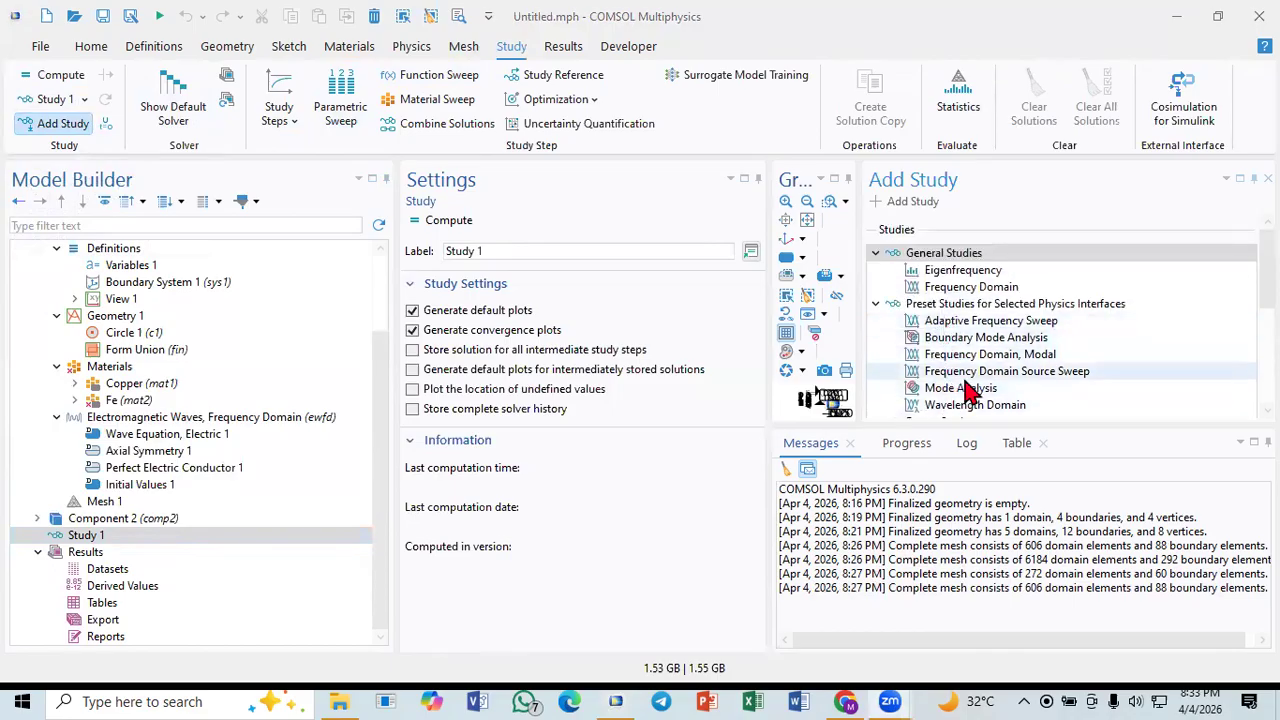
pyautogui.click(962, 389)
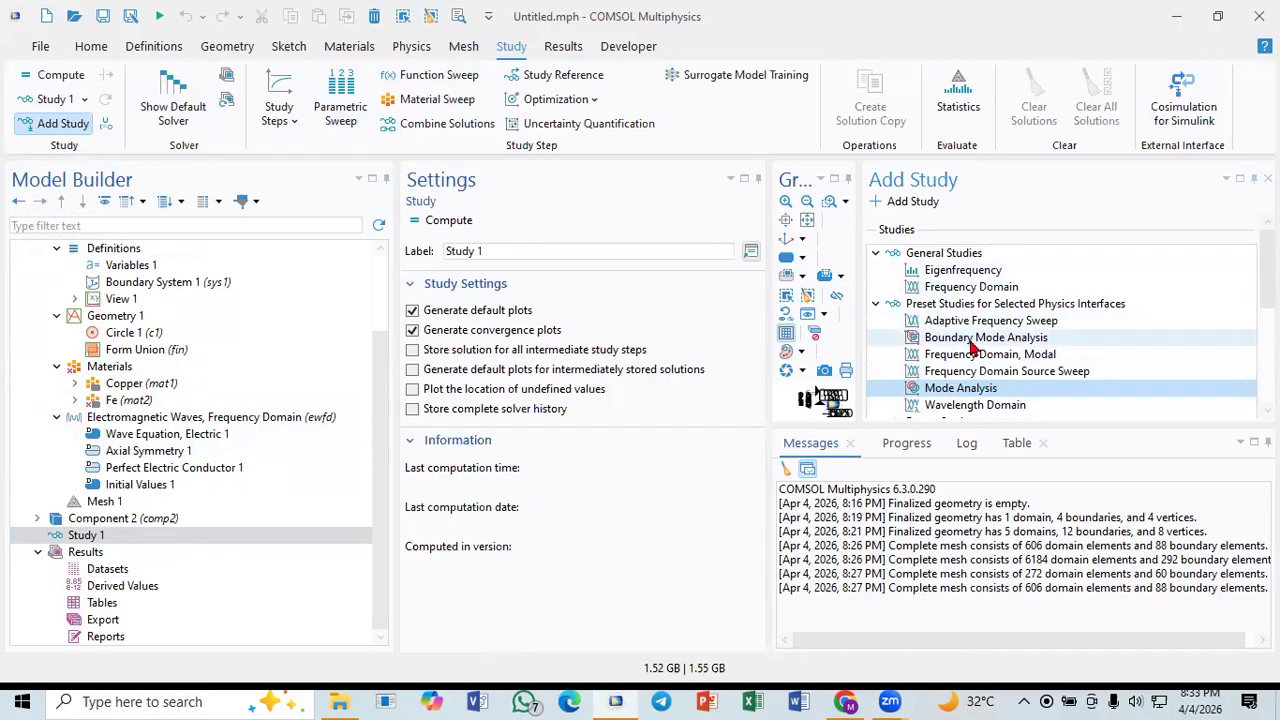
pyautogui.scroll(-1, 973, 355)
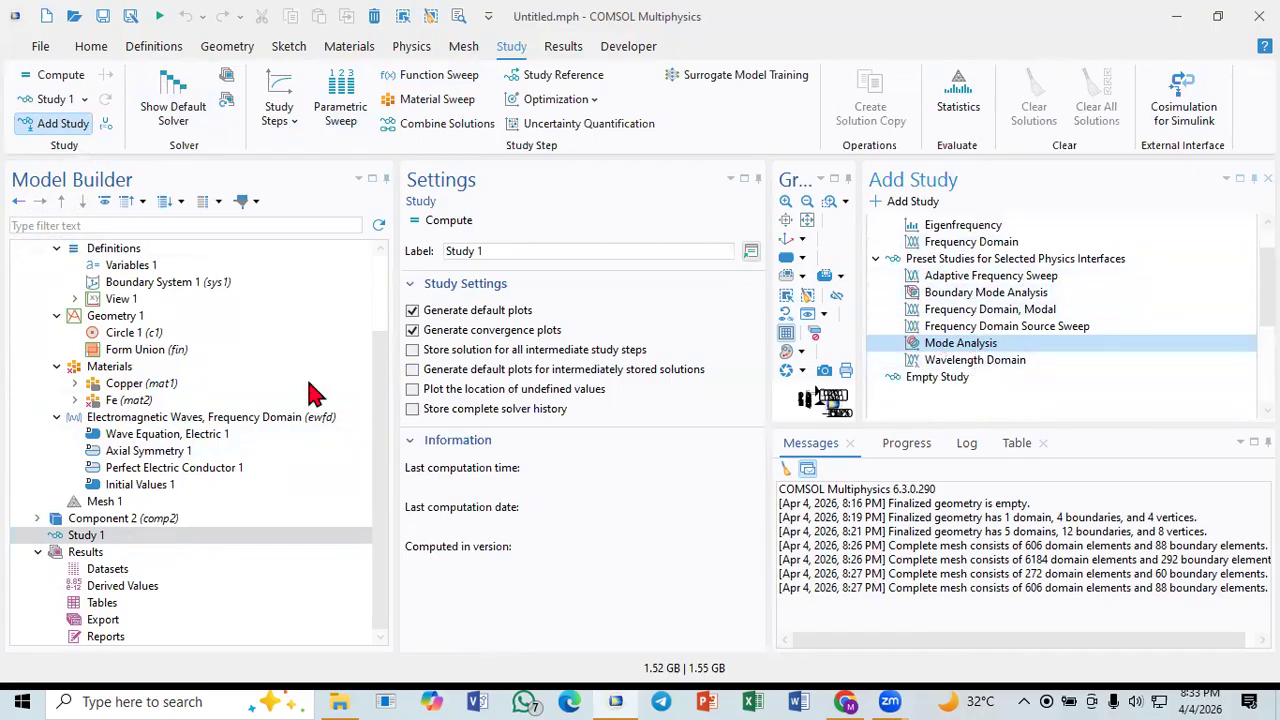
pyautogui.click(955, 330)
pyautogui.click(957, 311)
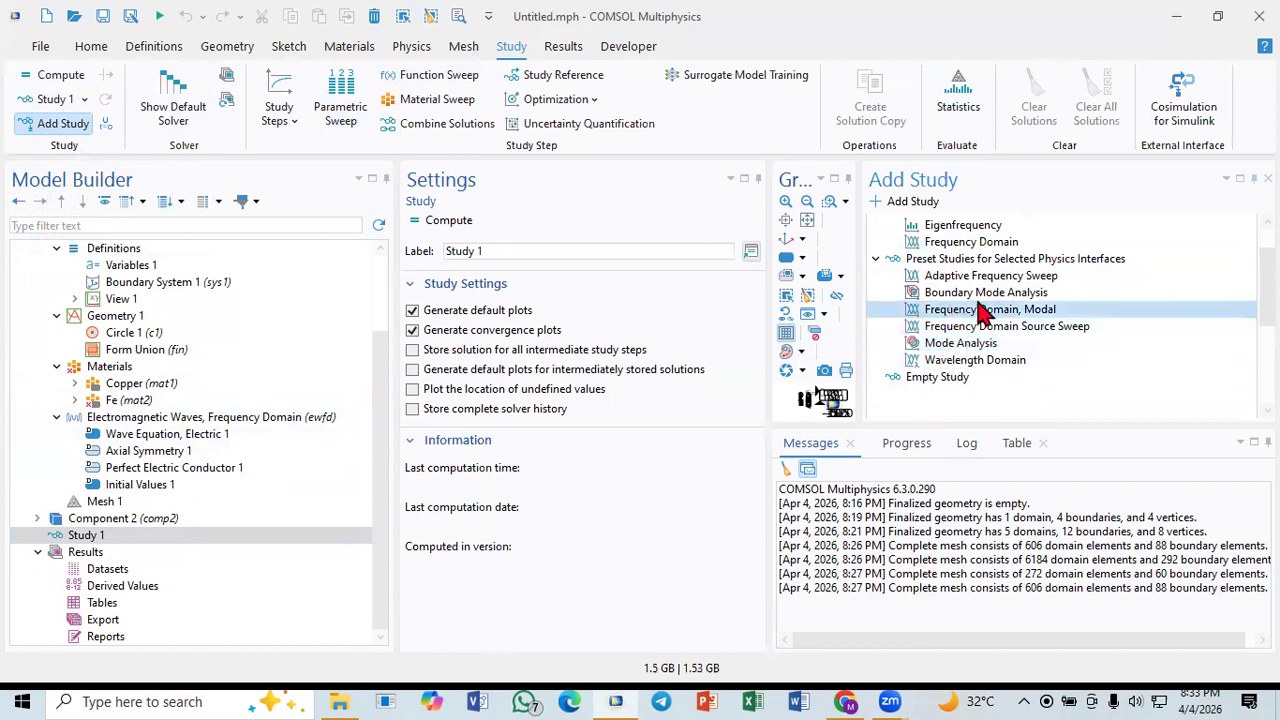
pyautogui.click(950, 292)
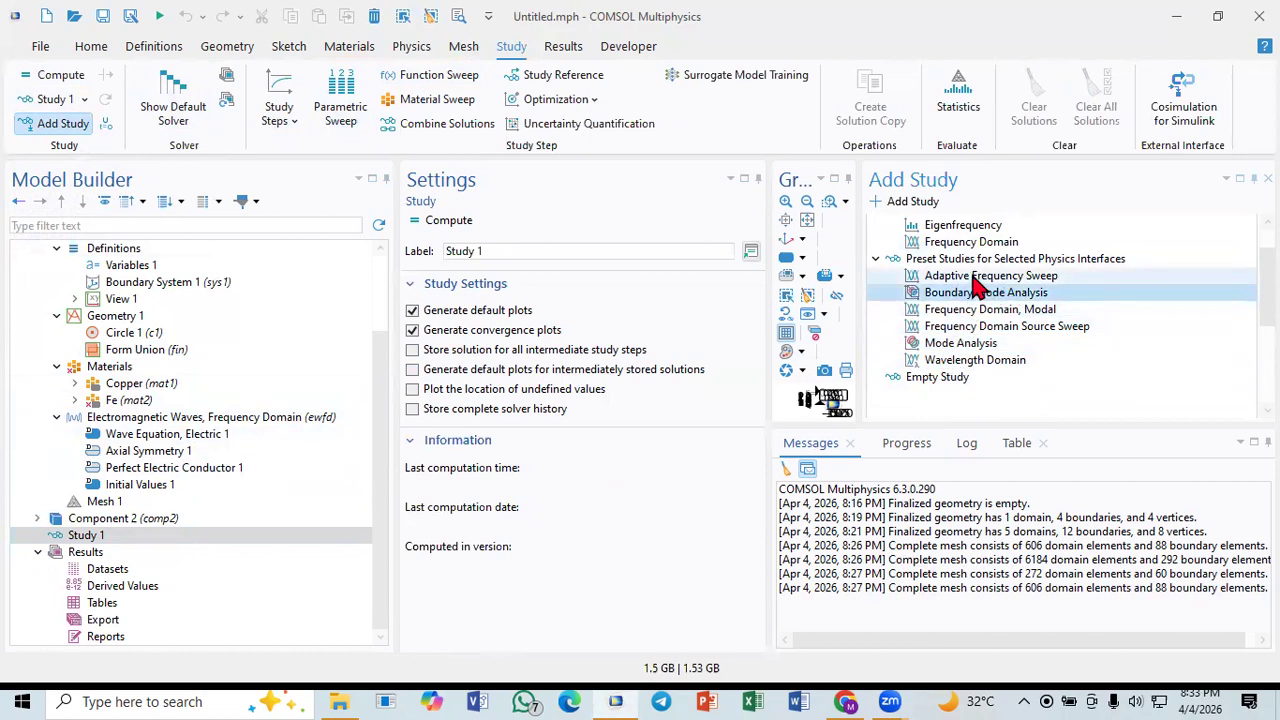
pyautogui.click(975, 276)
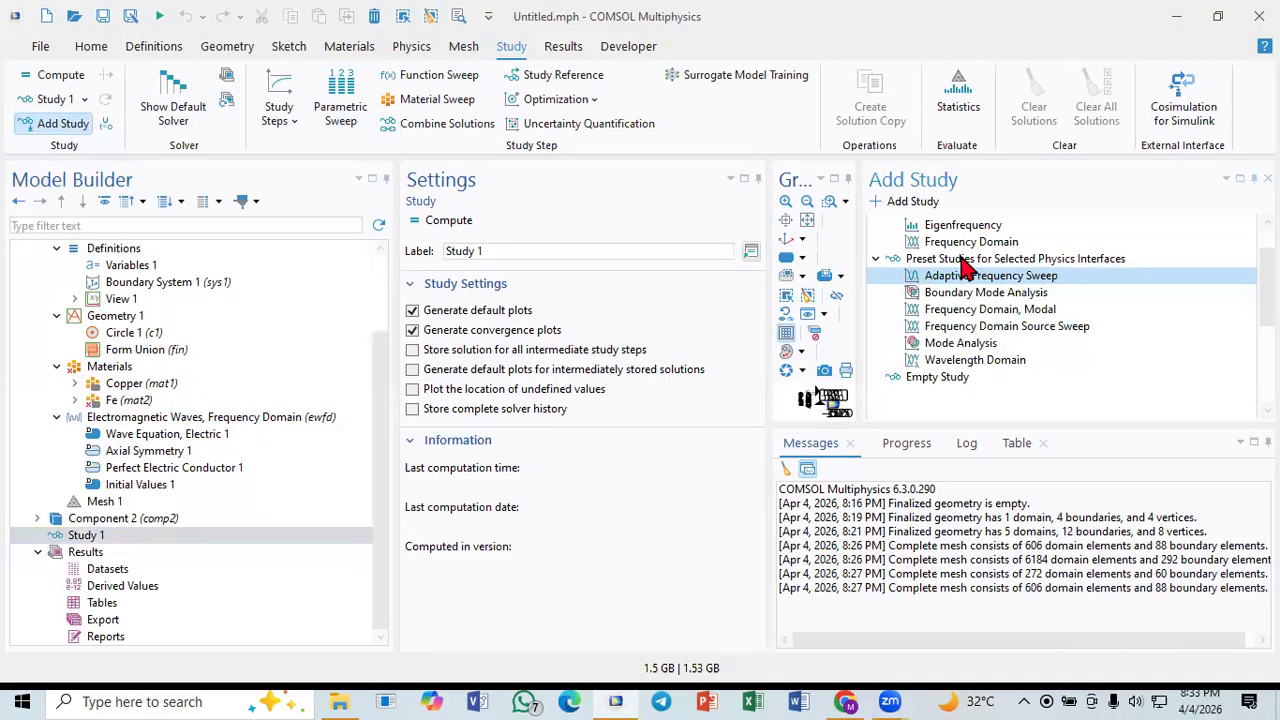
pyautogui.click(987, 360)
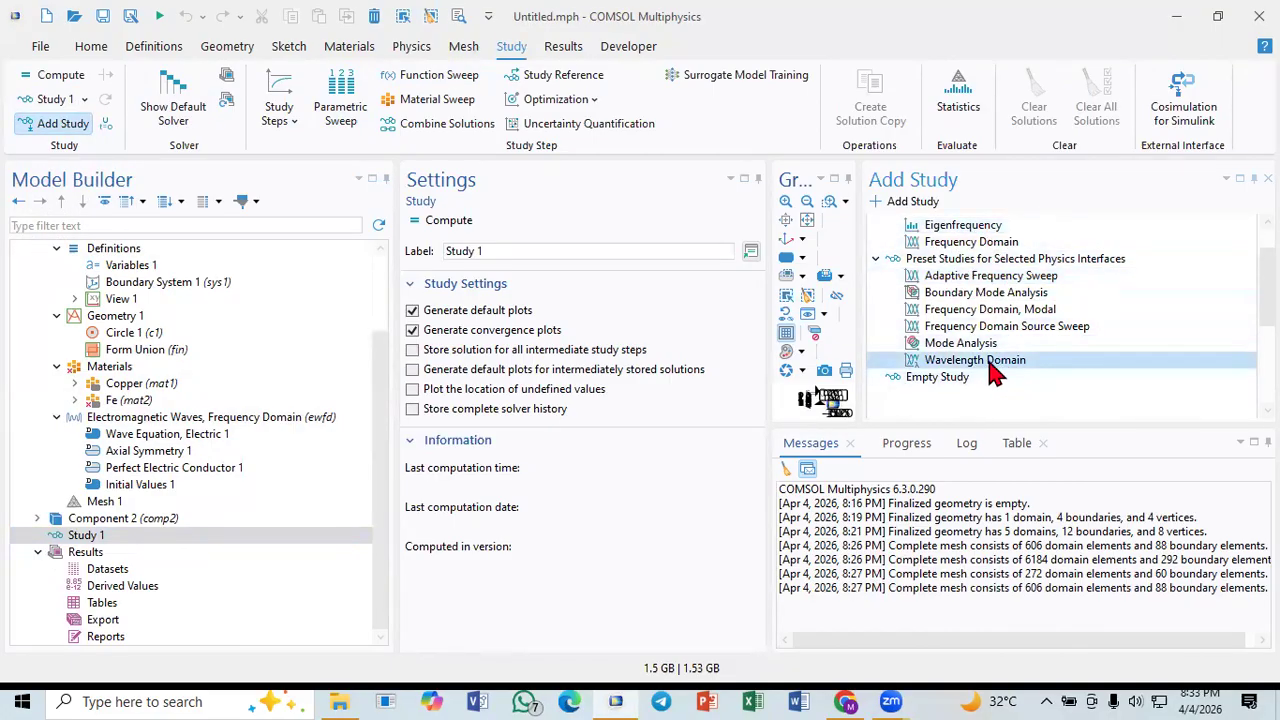
pyautogui.click(974, 349)
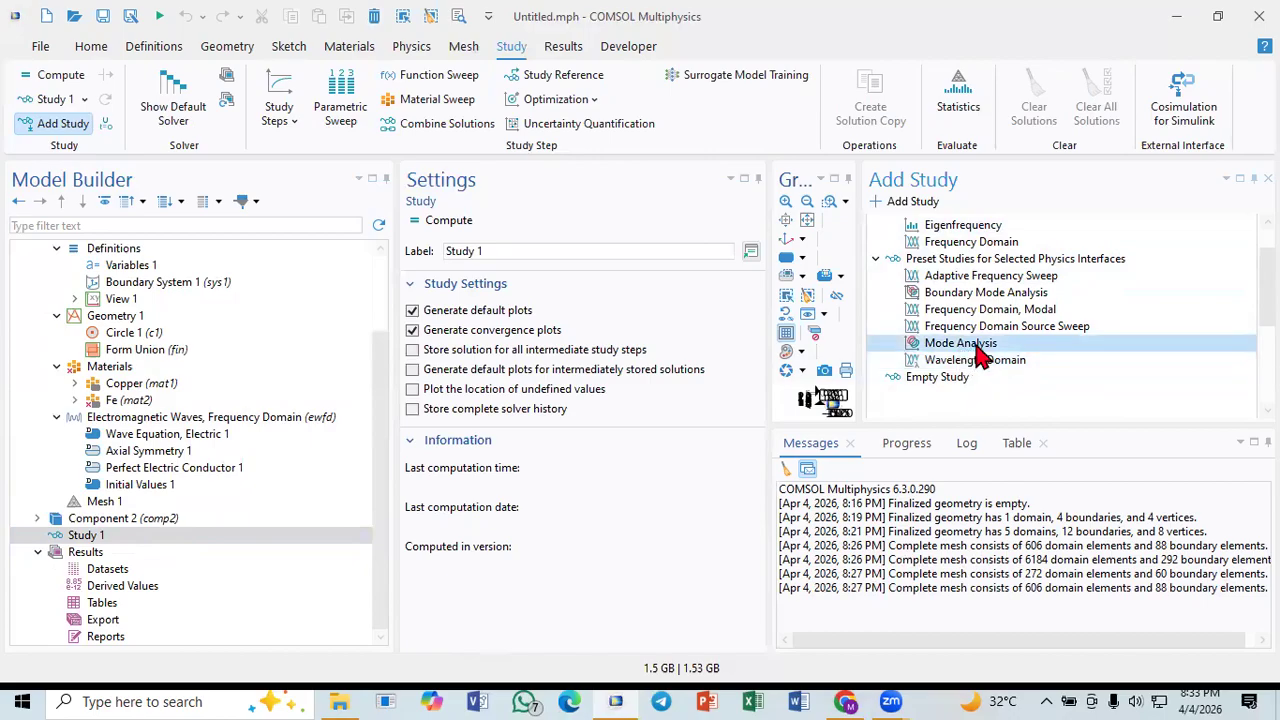
pyautogui.doubleClick(880, 350)
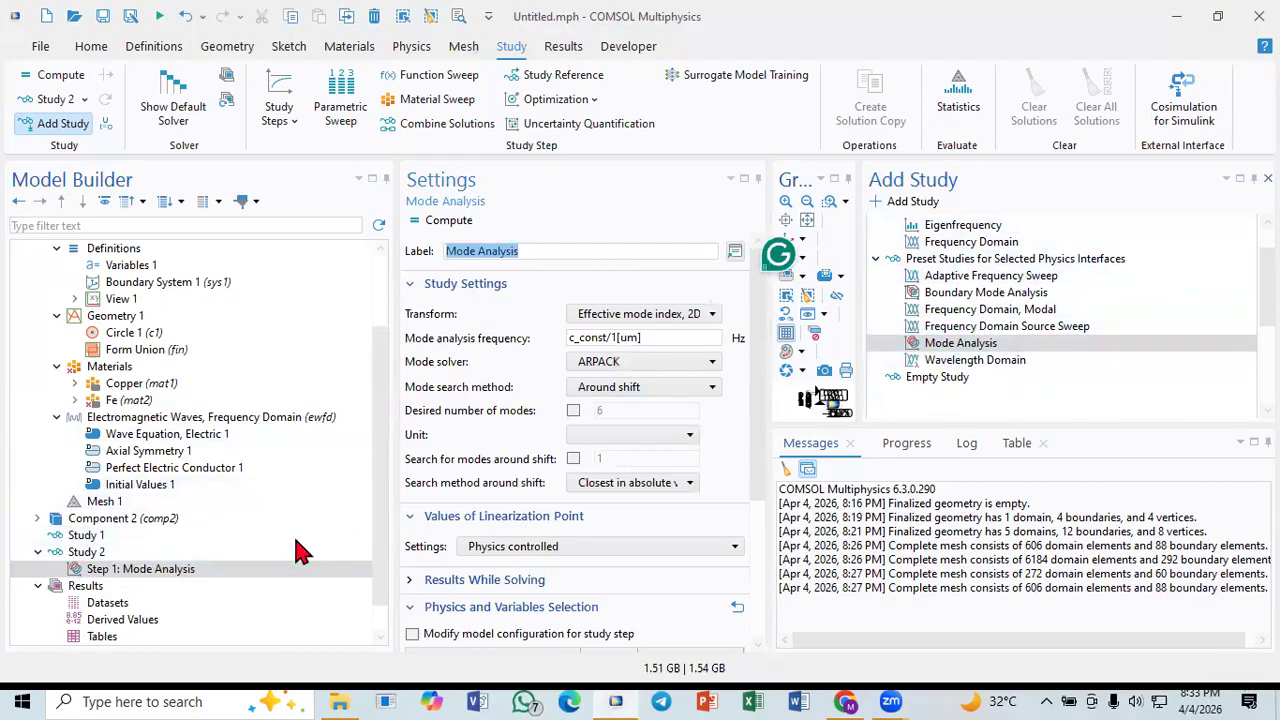
# Step: Delete the Fe material from the first component's materials
pyautogui.click(125, 400)
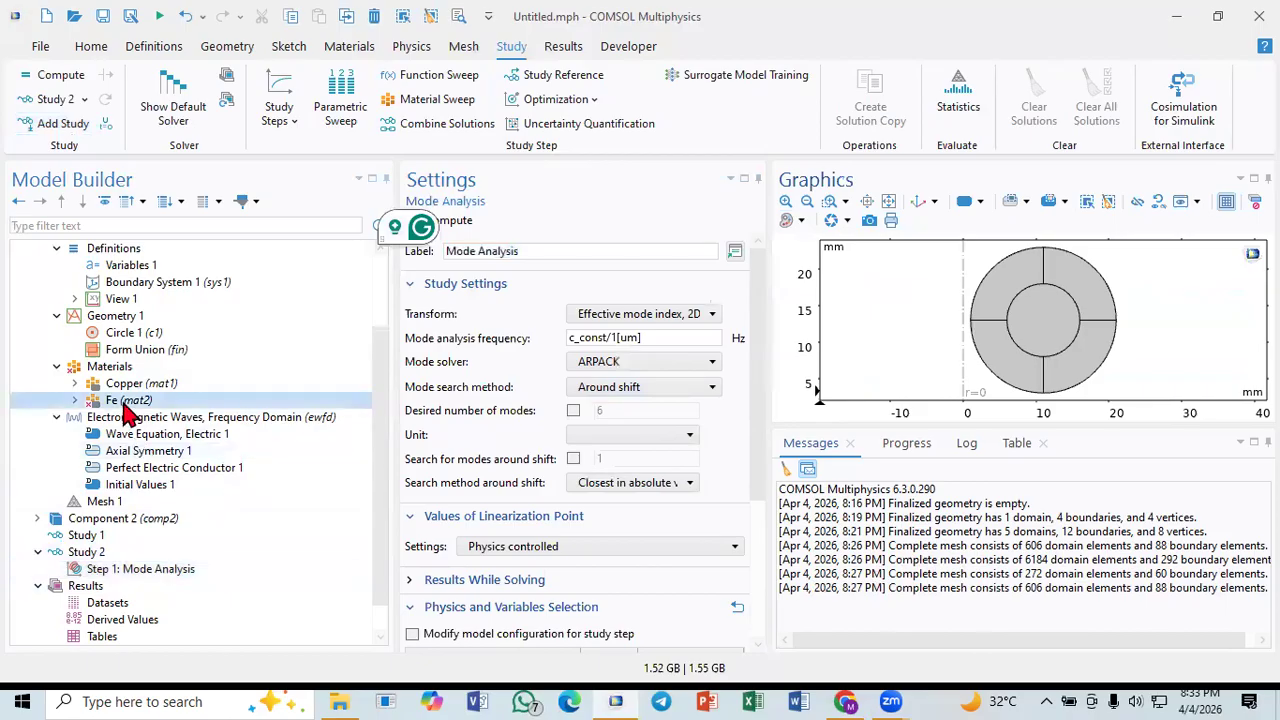
pyautogui.rightClick(125, 400)
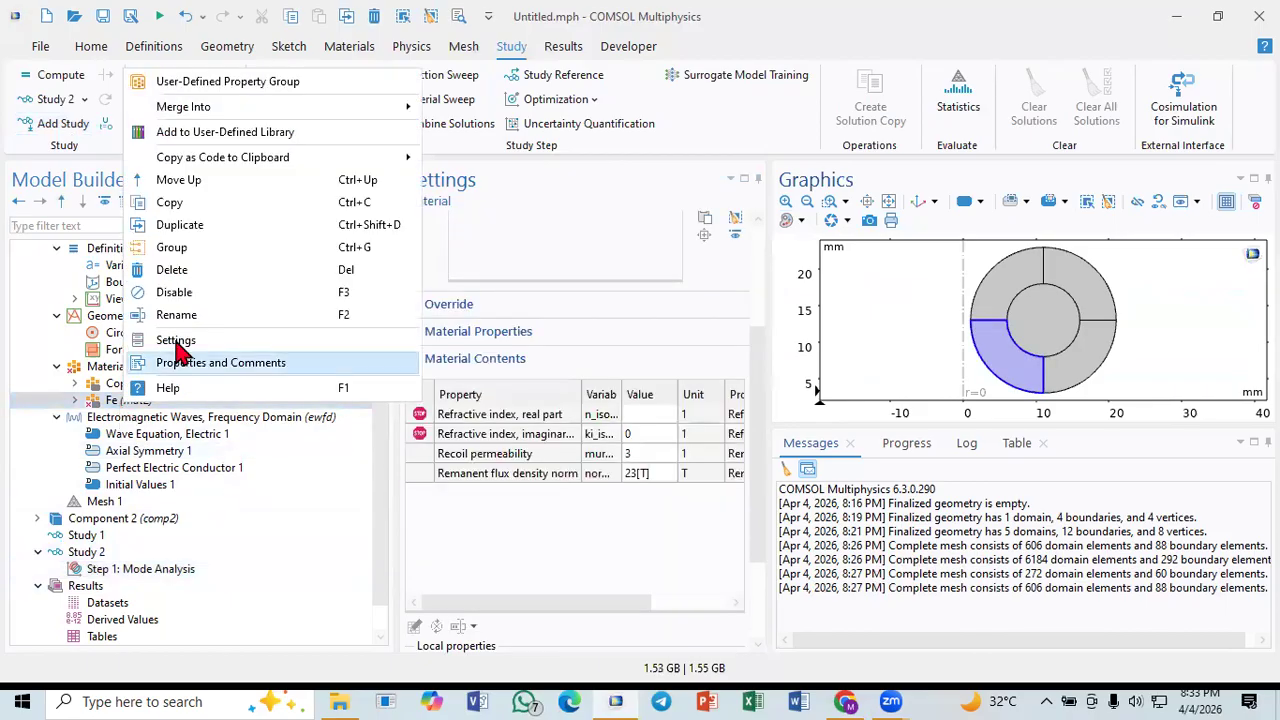
pyautogui.click(194, 272)
pyautogui.click(667, 418)
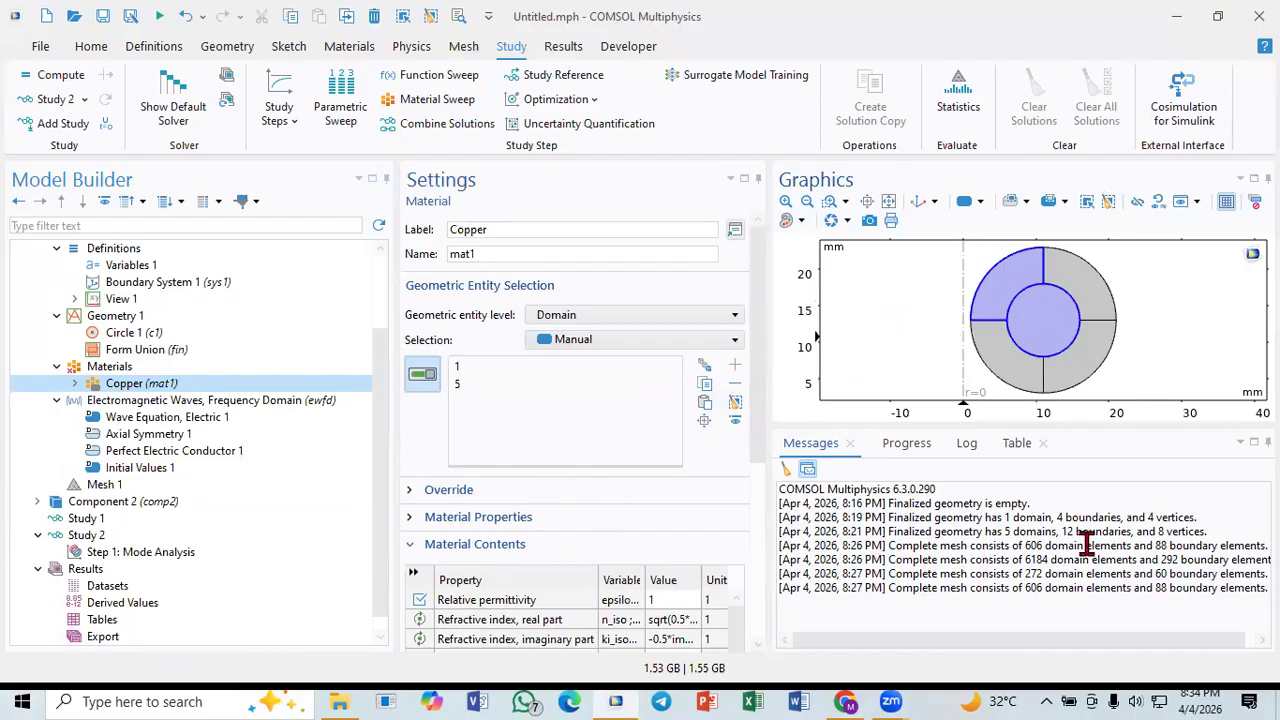
# Step: Assign Copper to all five domains of the layered circle, trying clearing and box selection of individual domains before selecting everything
pyautogui.click(1093, 210)
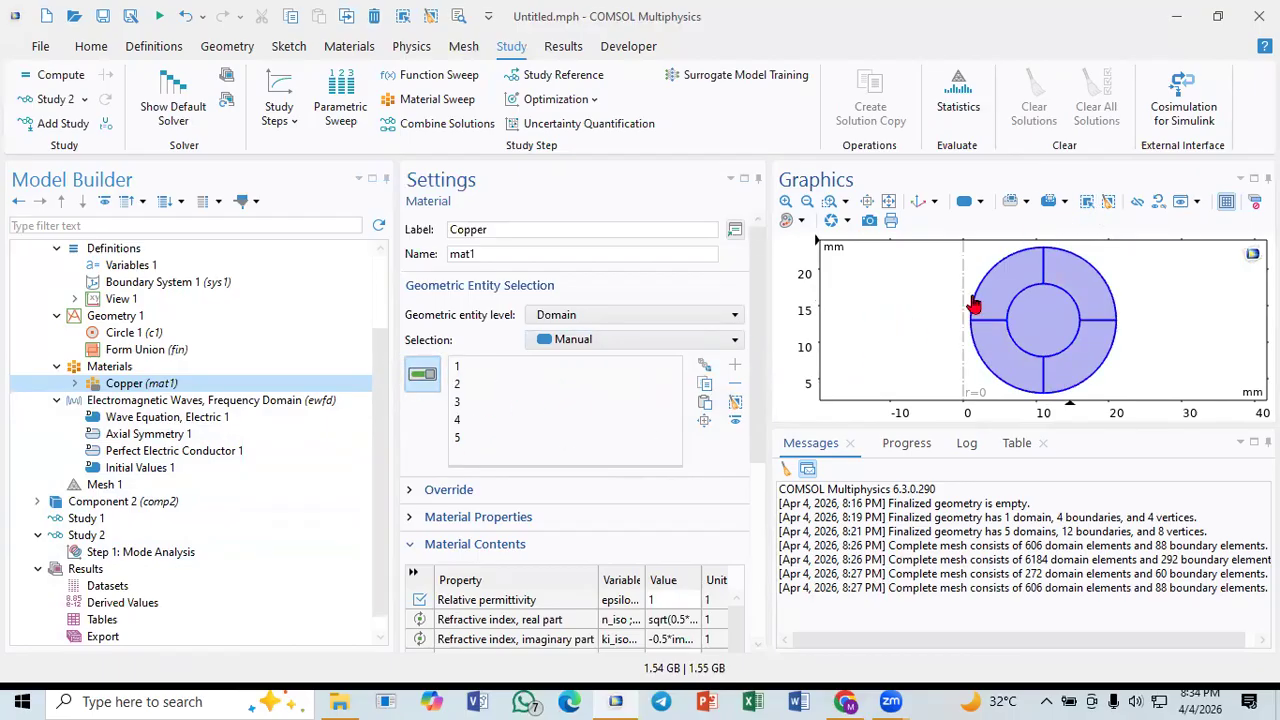
pyautogui.click(1108, 203)
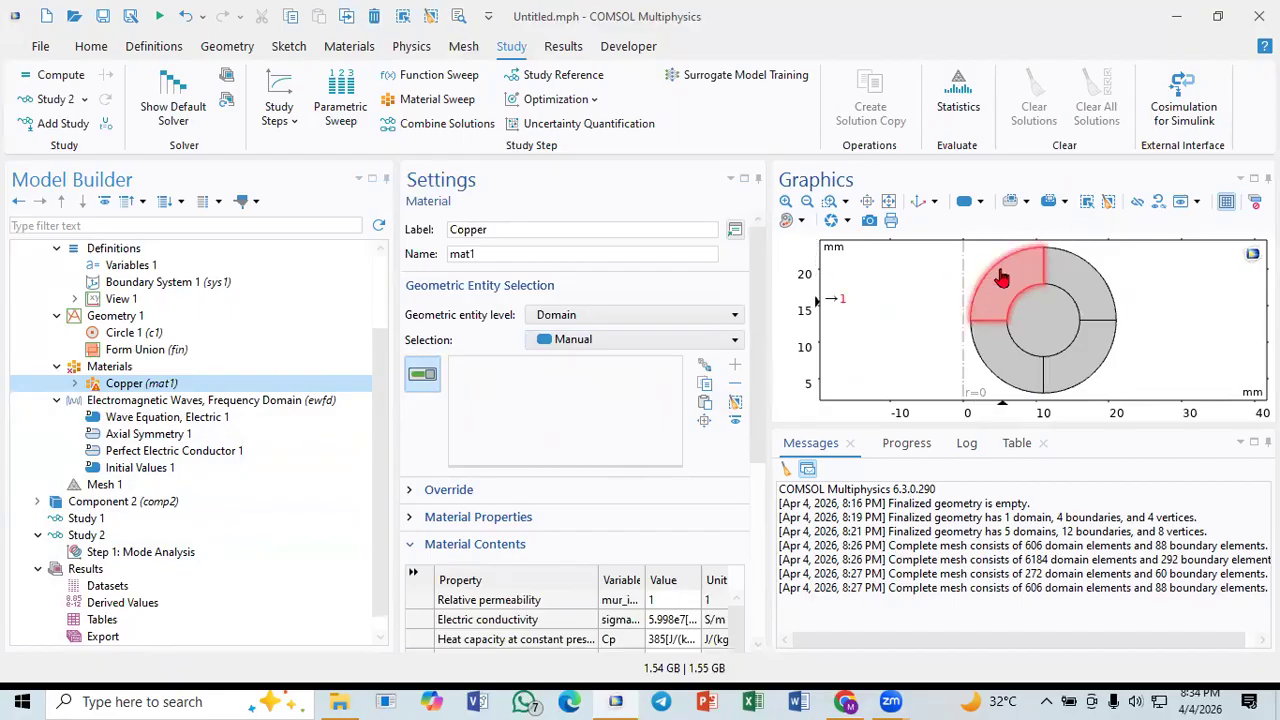
pyautogui.click(1011, 202)
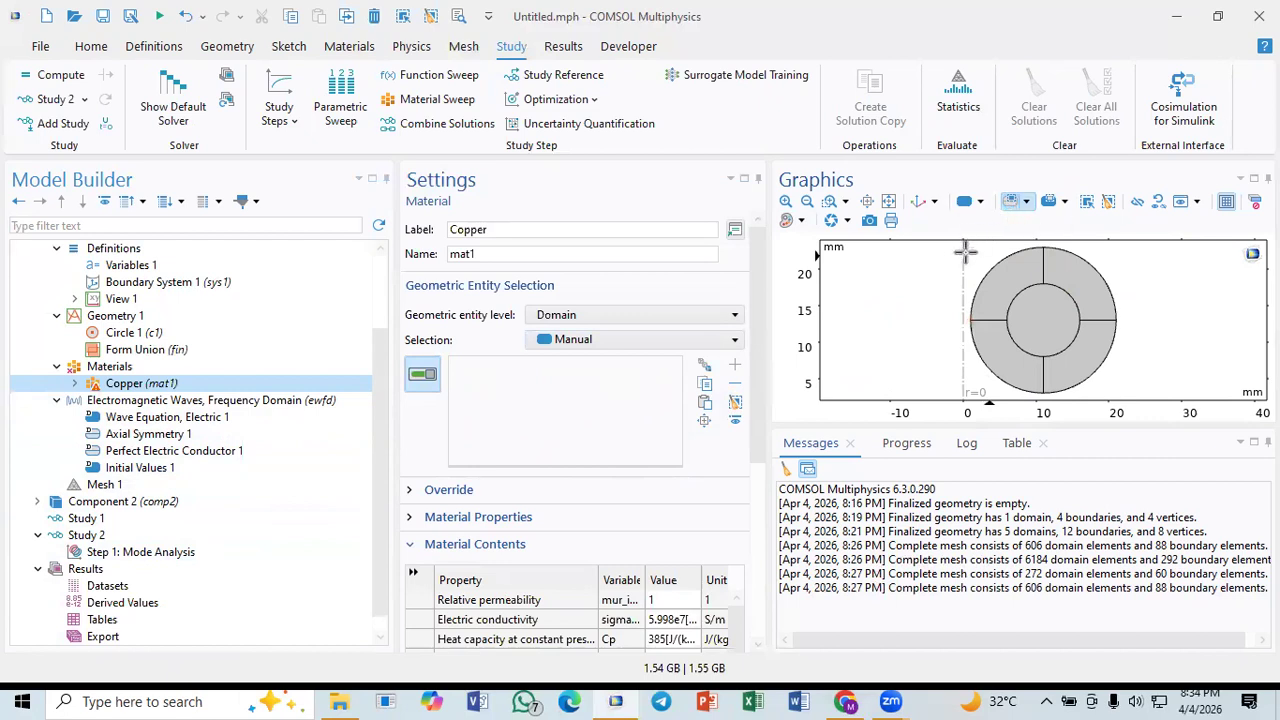
pyautogui.moveTo(941, 241); pyautogui.dragTo(1056, 334)
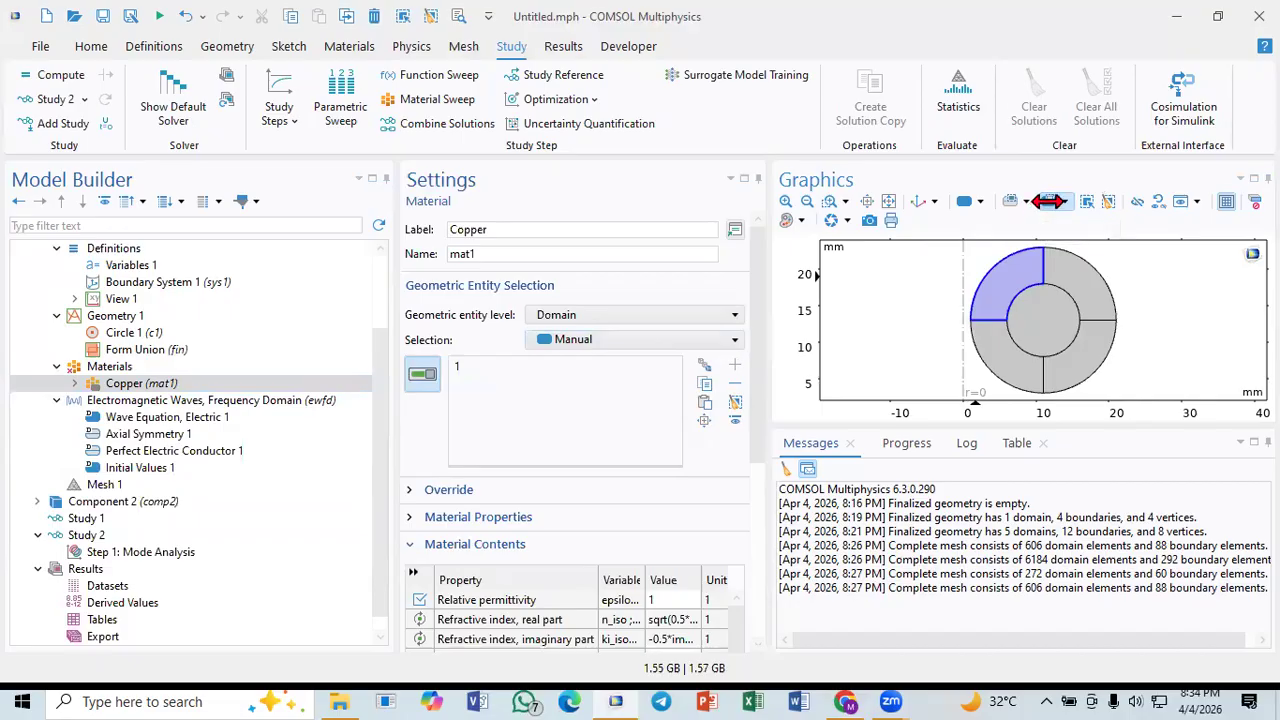
pyautogui.moveTo(936, 242); pyautogui.dragTo(1049, 346)
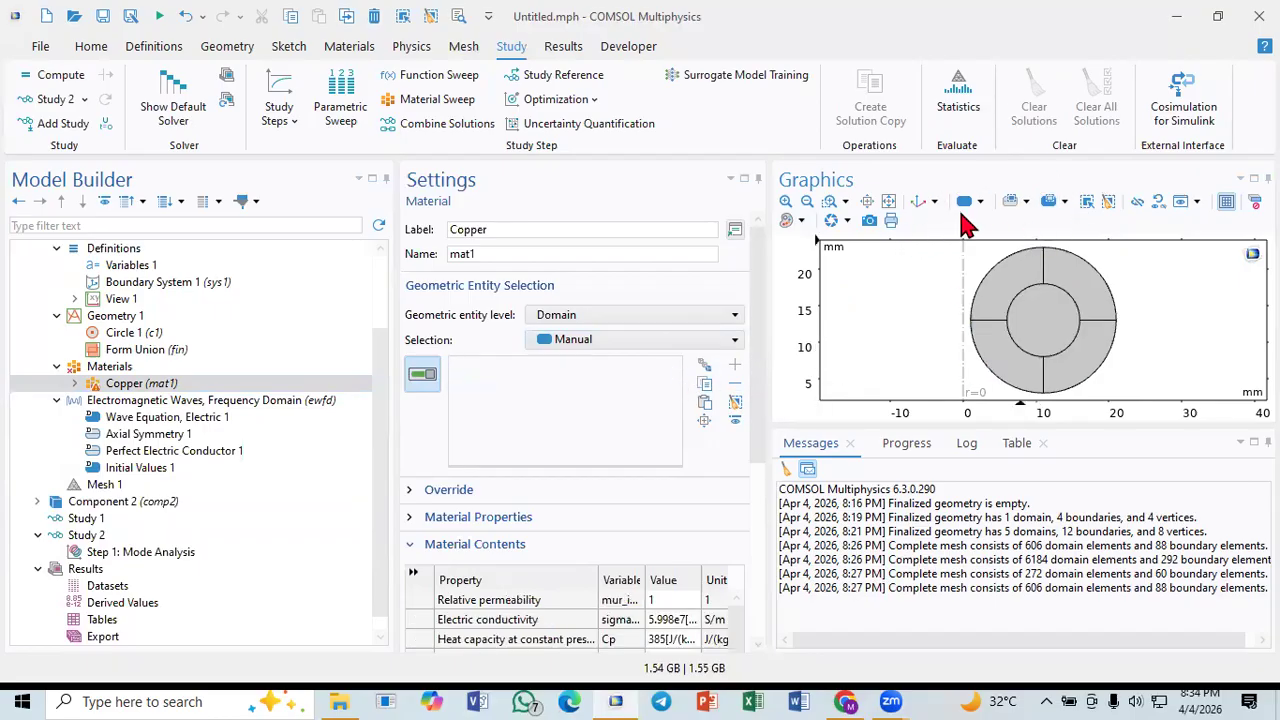
pyautogui.click(1088, 203)
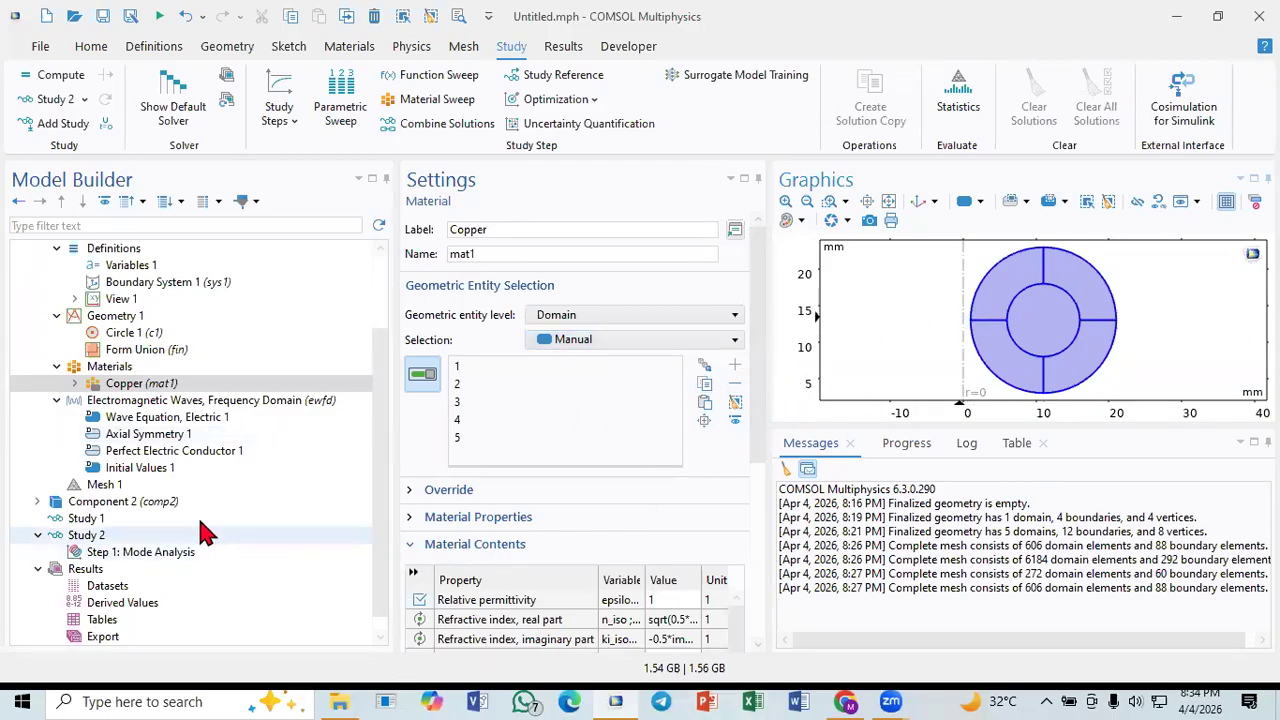
# Step: Review the Mode Analysis and Mesh 1 settings and try to get the initial value for Study 2
pyautogui.click(140, 558)
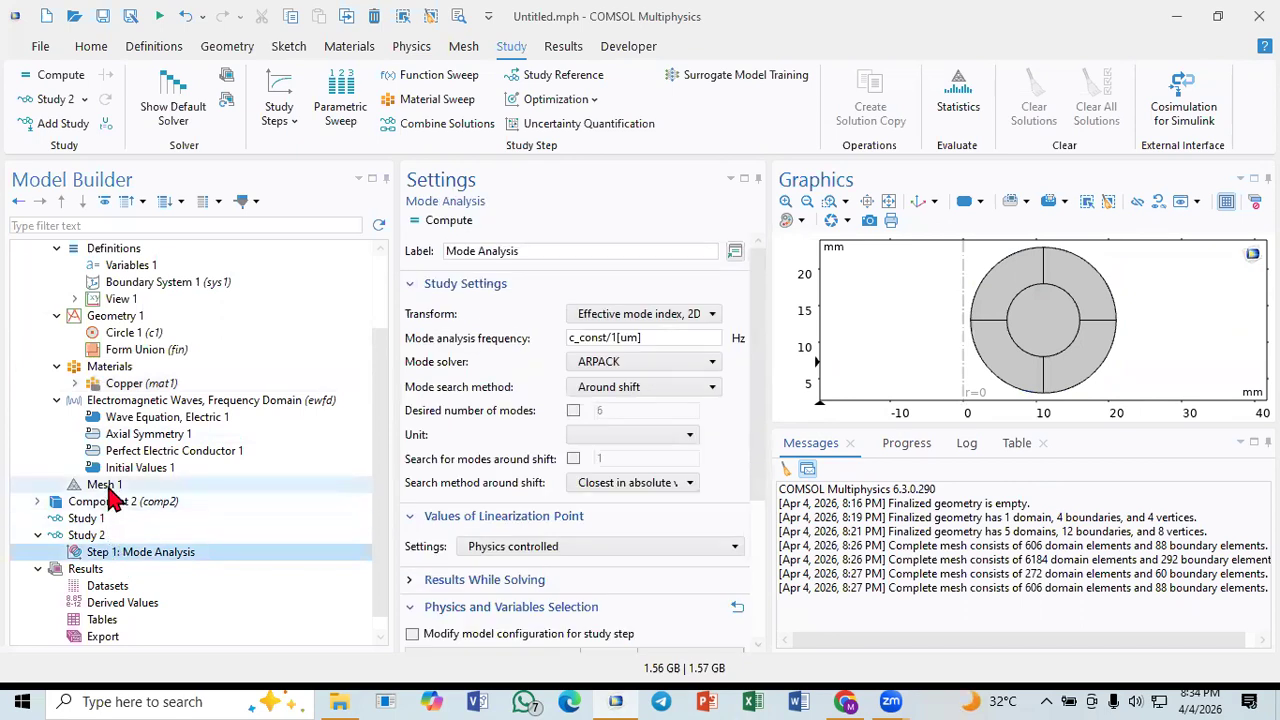
pyautogui.click(106, 487)
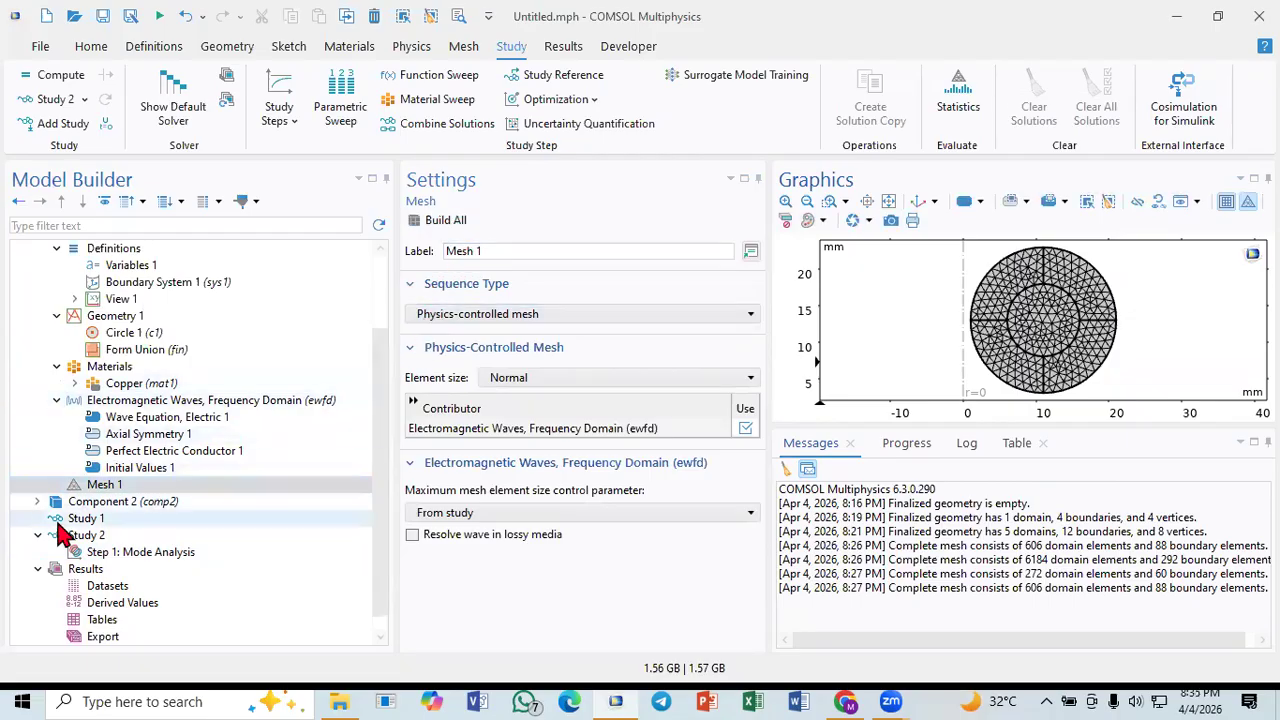
pyautogui.click(87, 556)
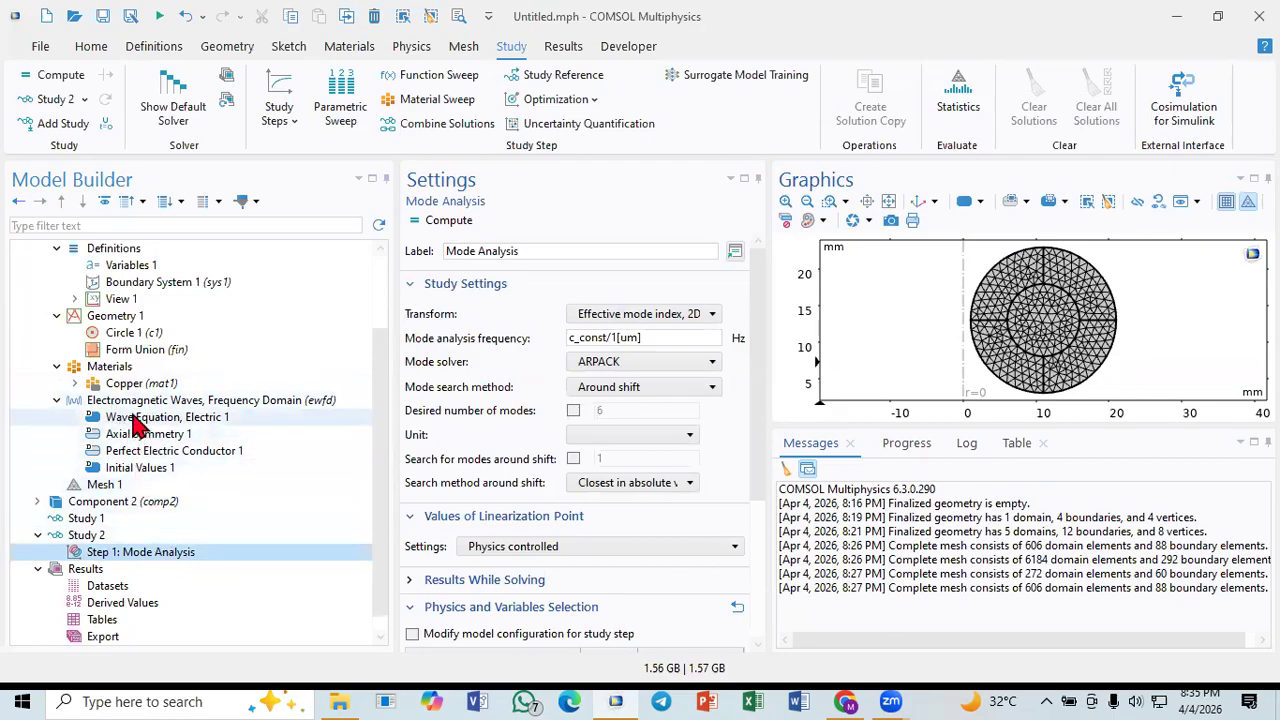
pyautogui.rightClick(165, 566)
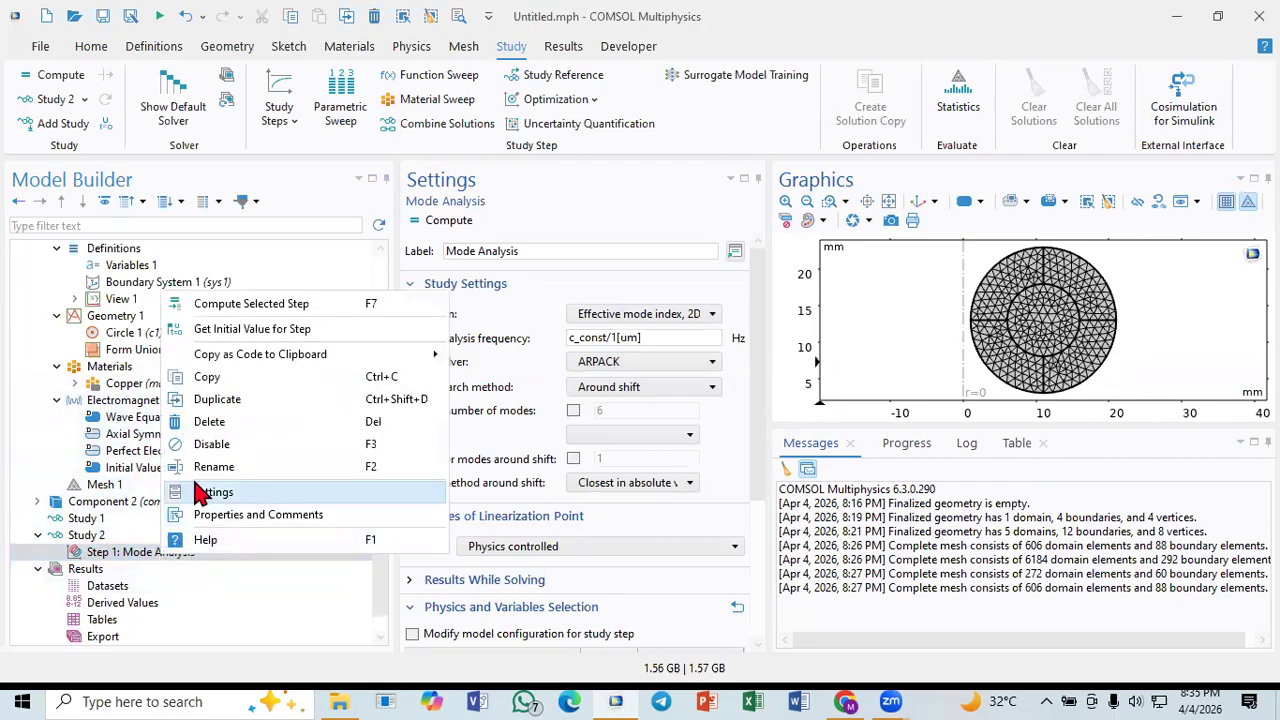
pyautogui.click(85, 537)
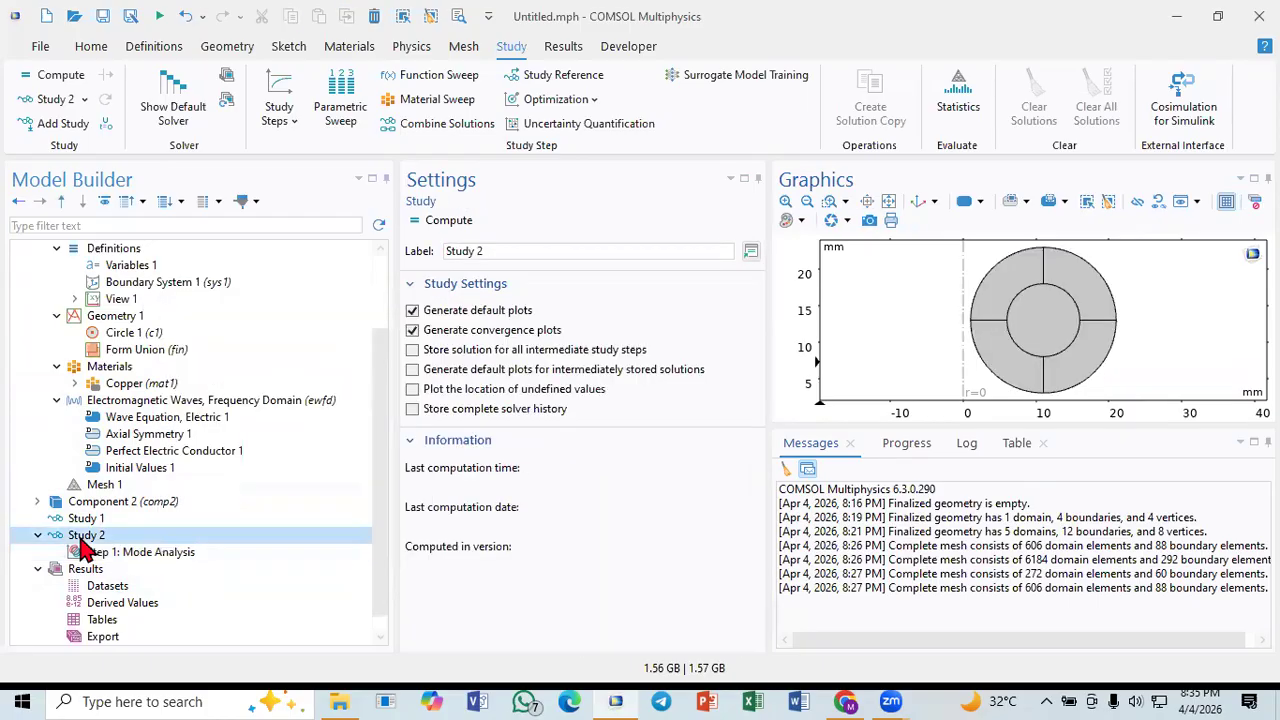
pyautogui.rightClick(82, 541)
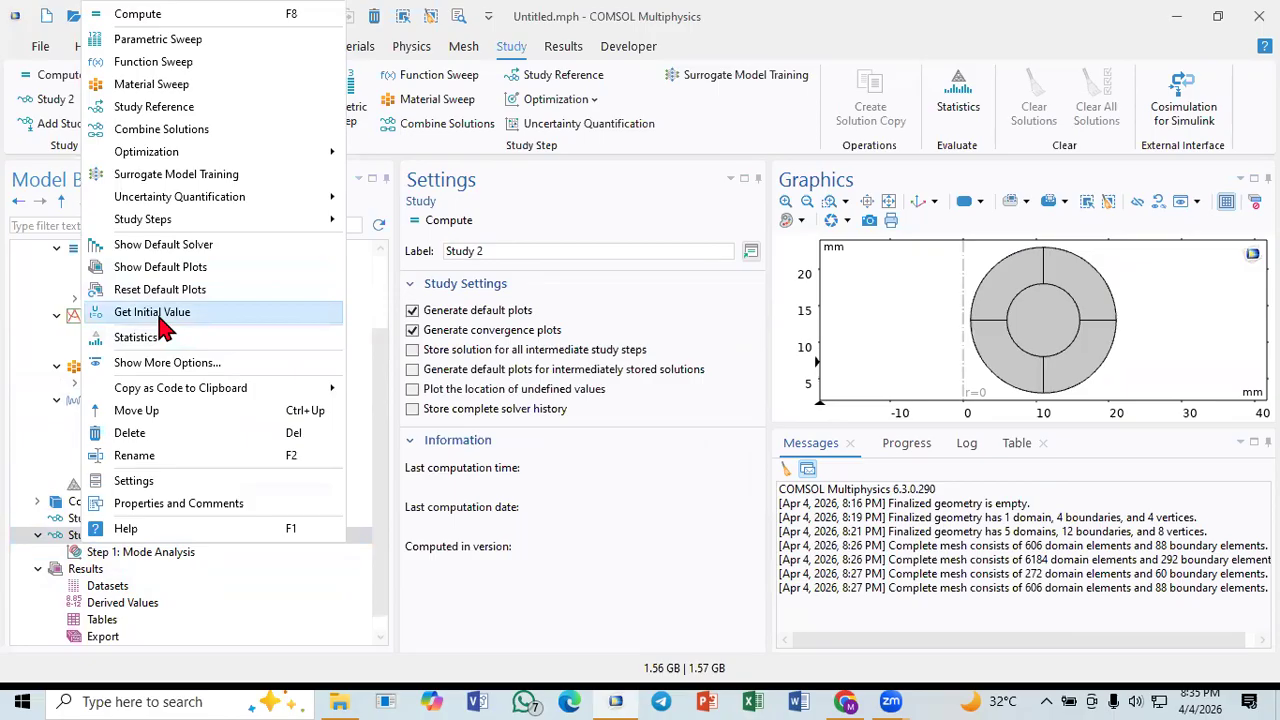
pyautogui.click(163, 318)
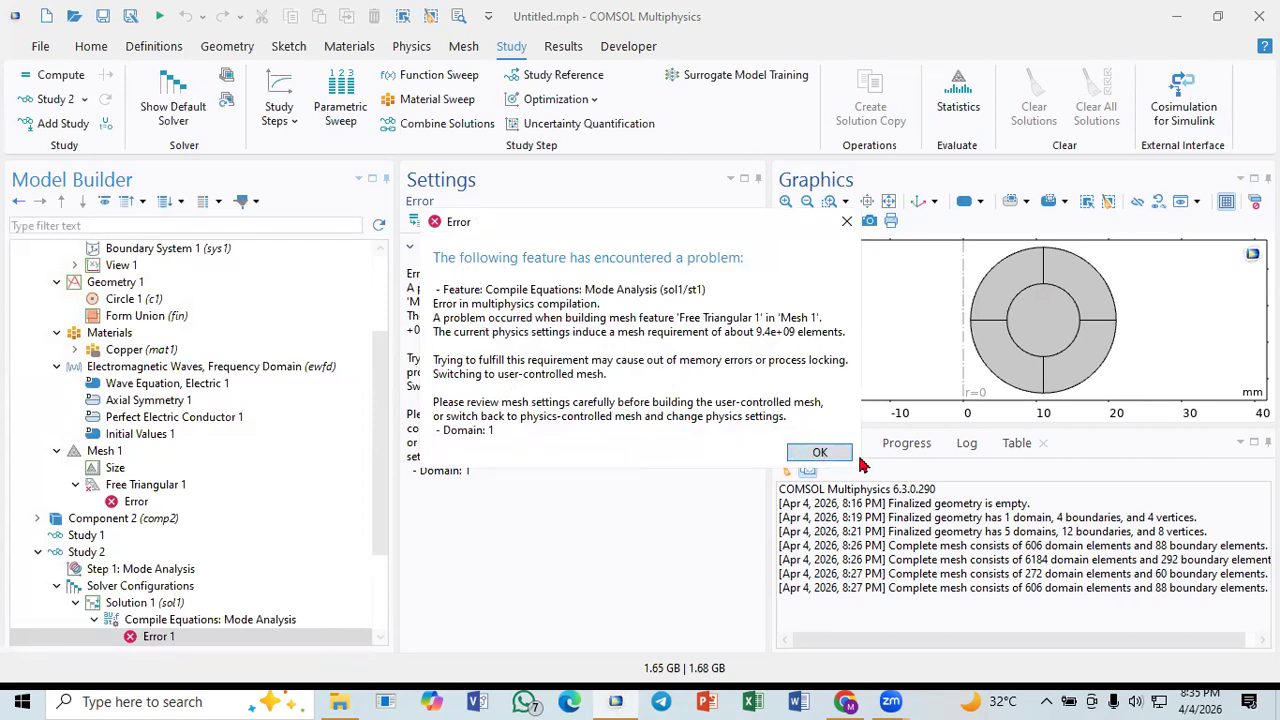
pyautogui.click(820, 453)
# Step: Inspect the Free Triangular 1 error and Copper's domain selection, and try to build the entire mesh
pyautogui.click(170, 487)
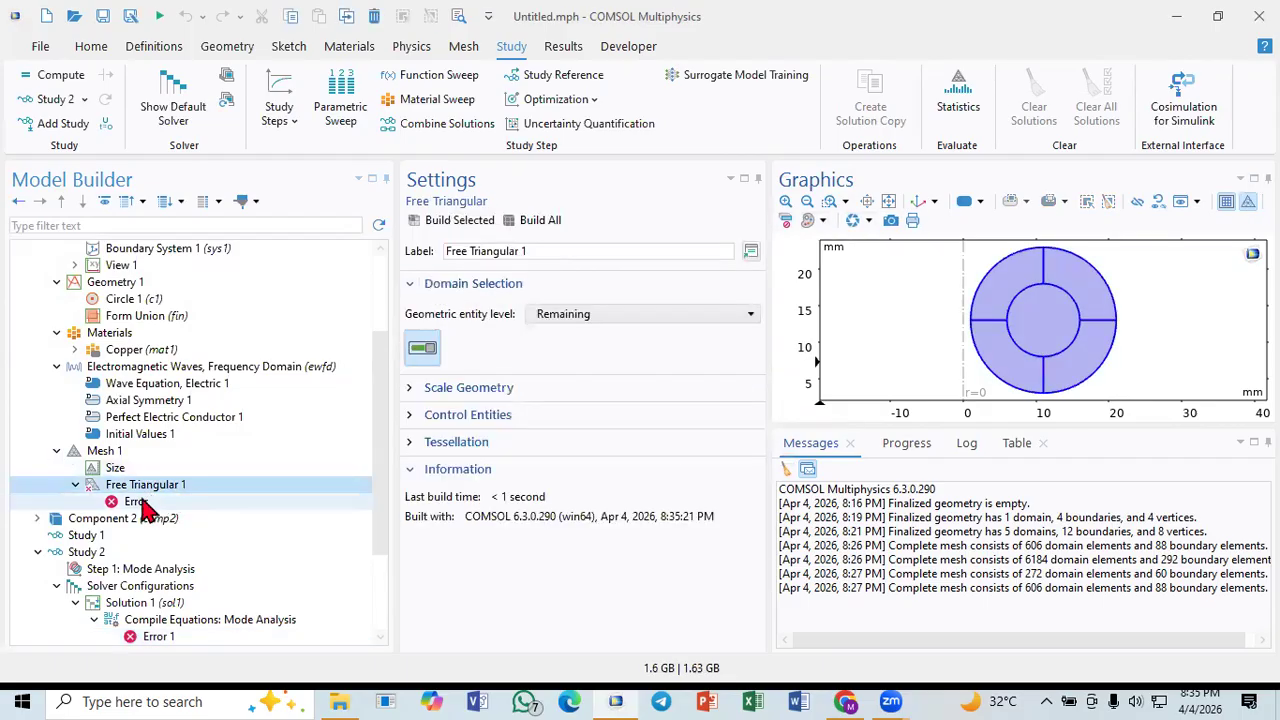
pyautogui.click(137, 501)
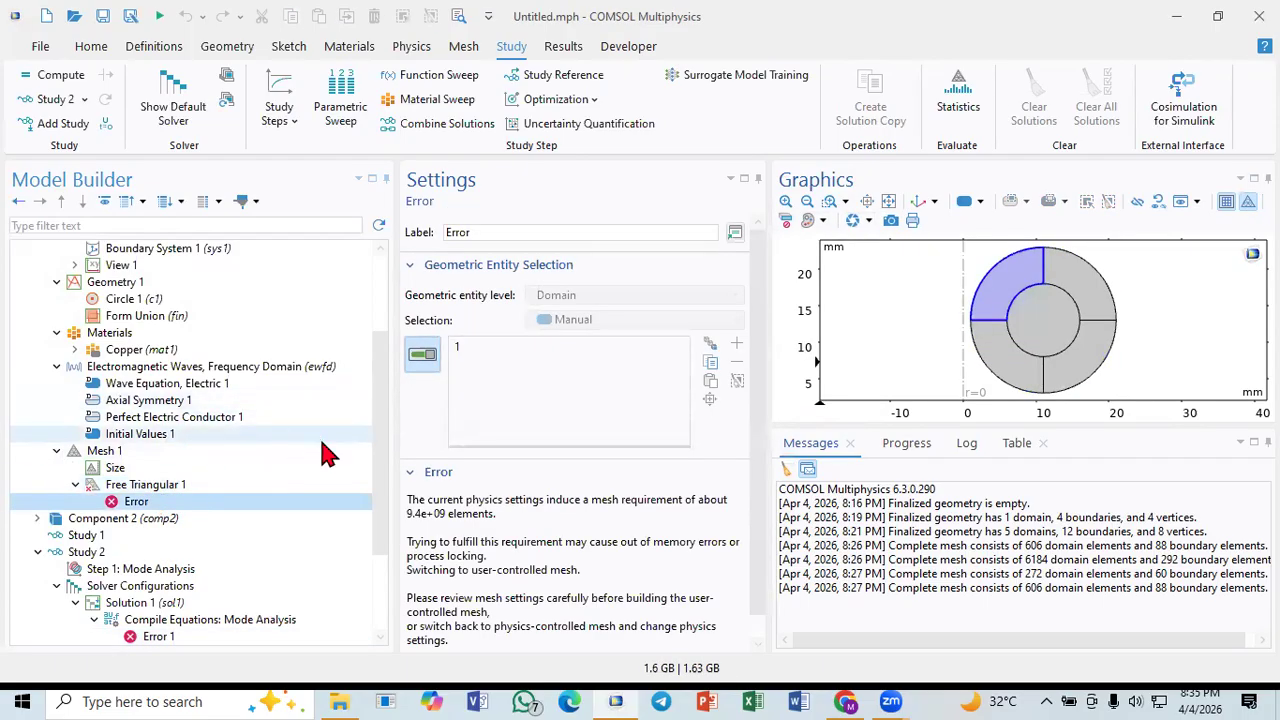
pyautogui.click(130, 356)
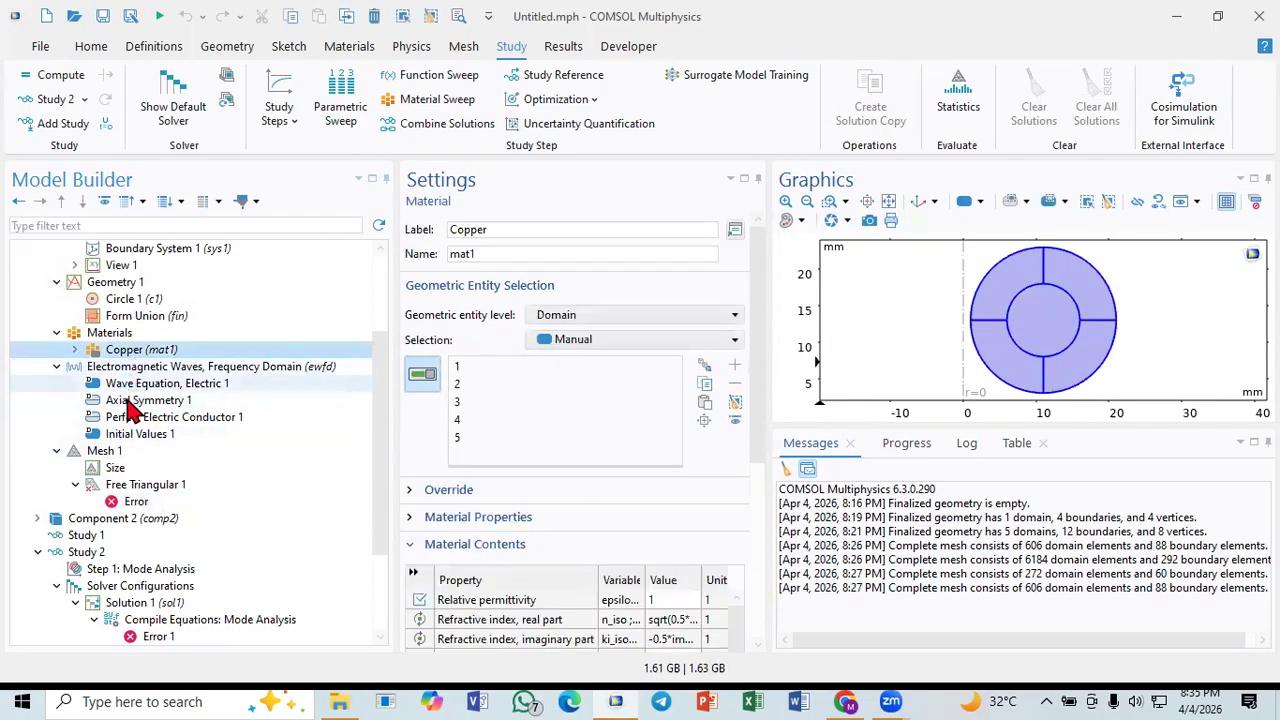
pyautogui.click(128, 488)
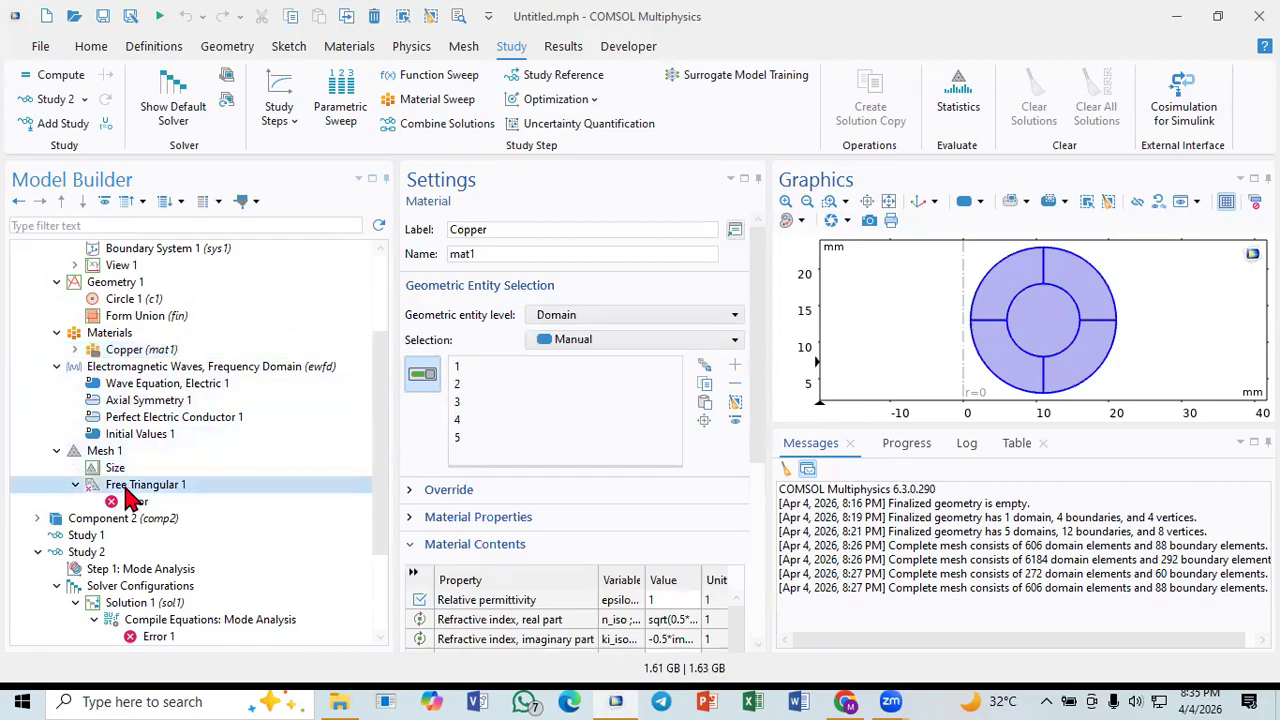
pyautogui.click(531, 229)
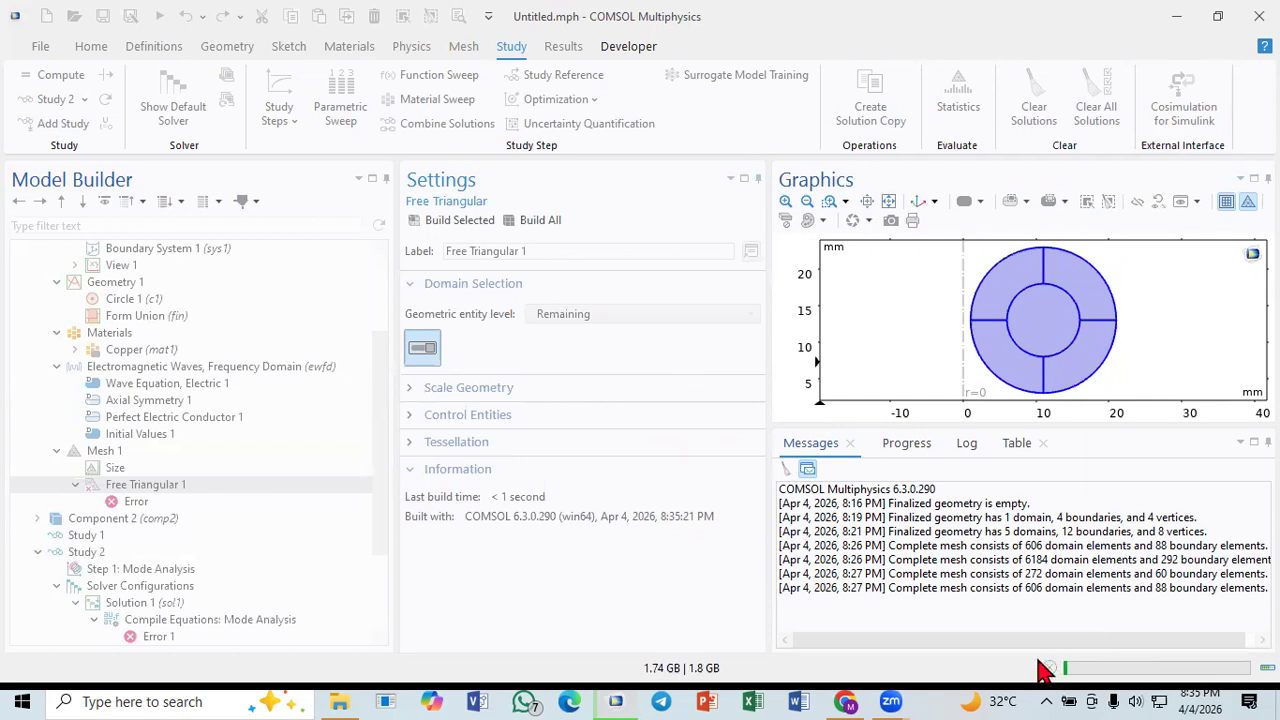
# Step: Switch Mesh 1 to a physics-controlled mesh with Coarse element size and try to build it
pyautogui.click(104, 455)
pyautogui.click(455, 318)
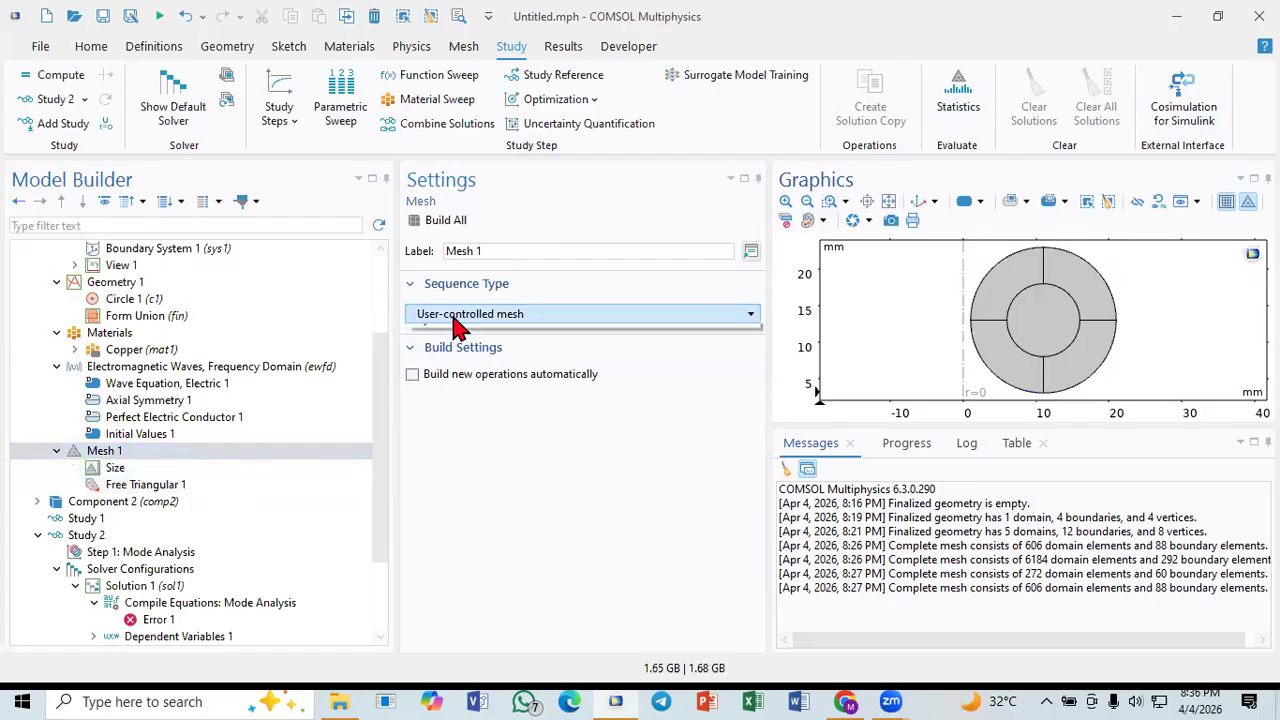
pyautogui.click(480, 356)
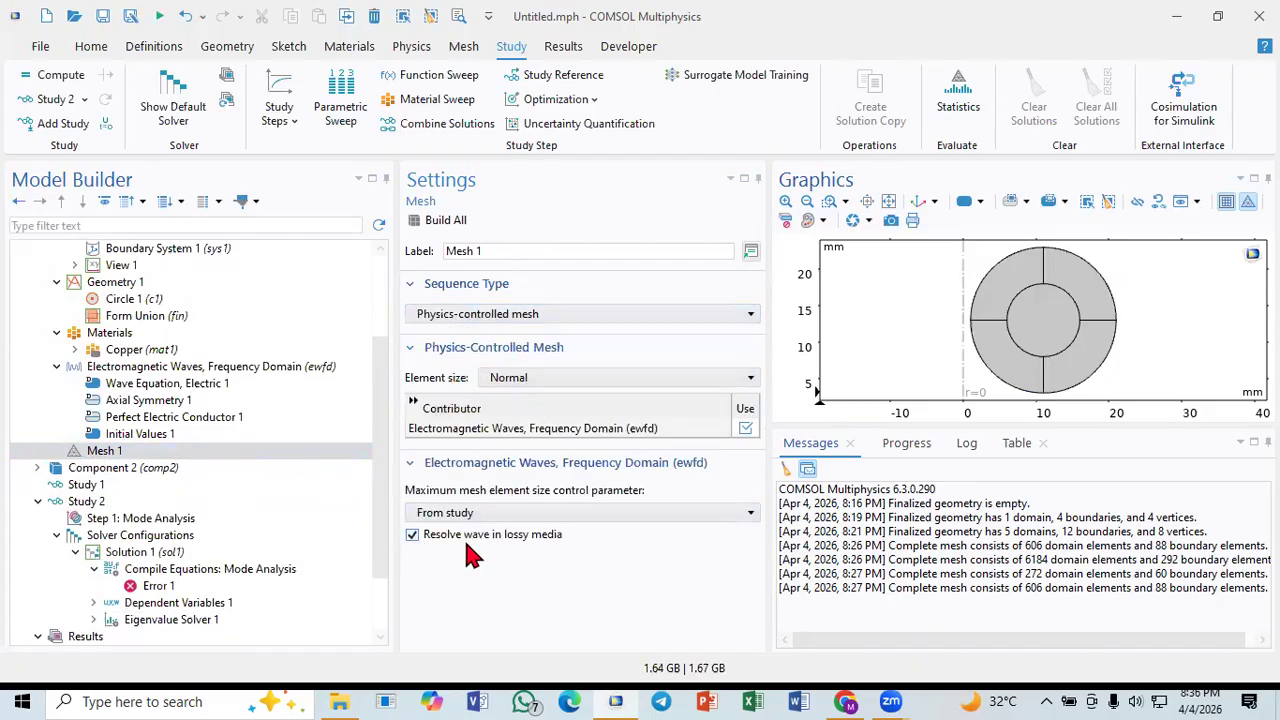
pyautogui.click(540, 378)
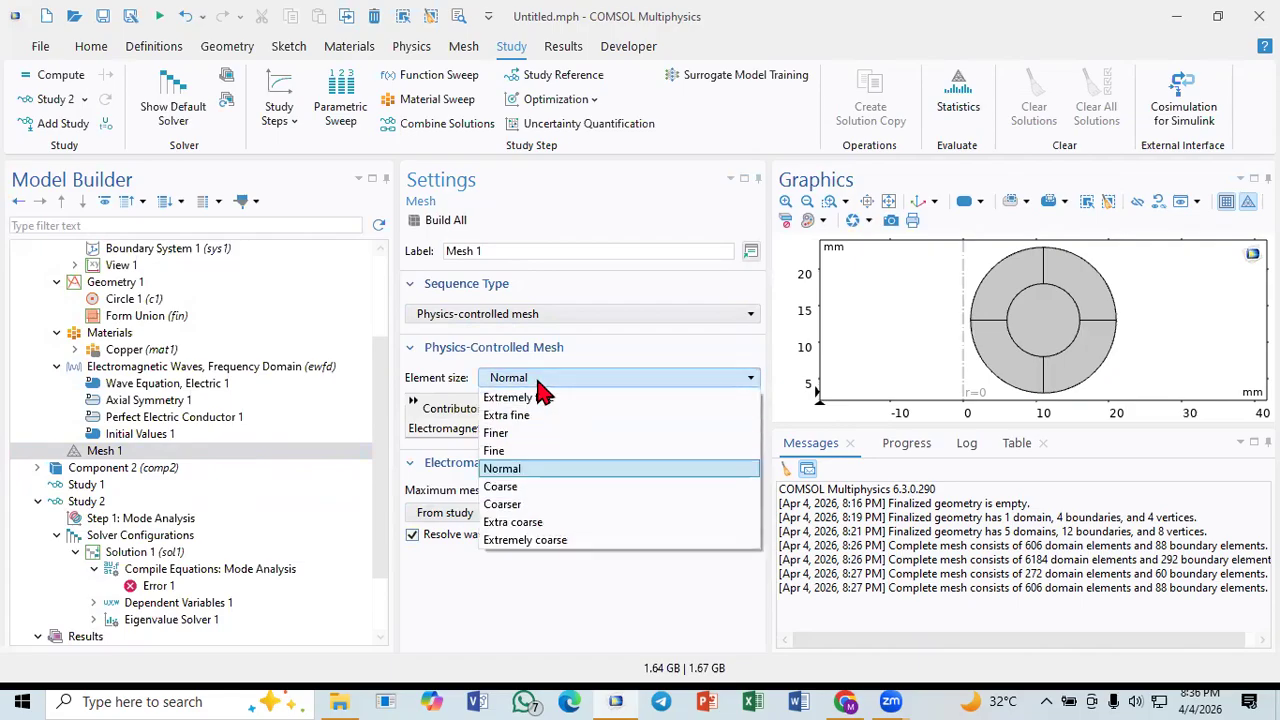
pyautogui.click(512, 487)
pyautogui.click(446, 221)
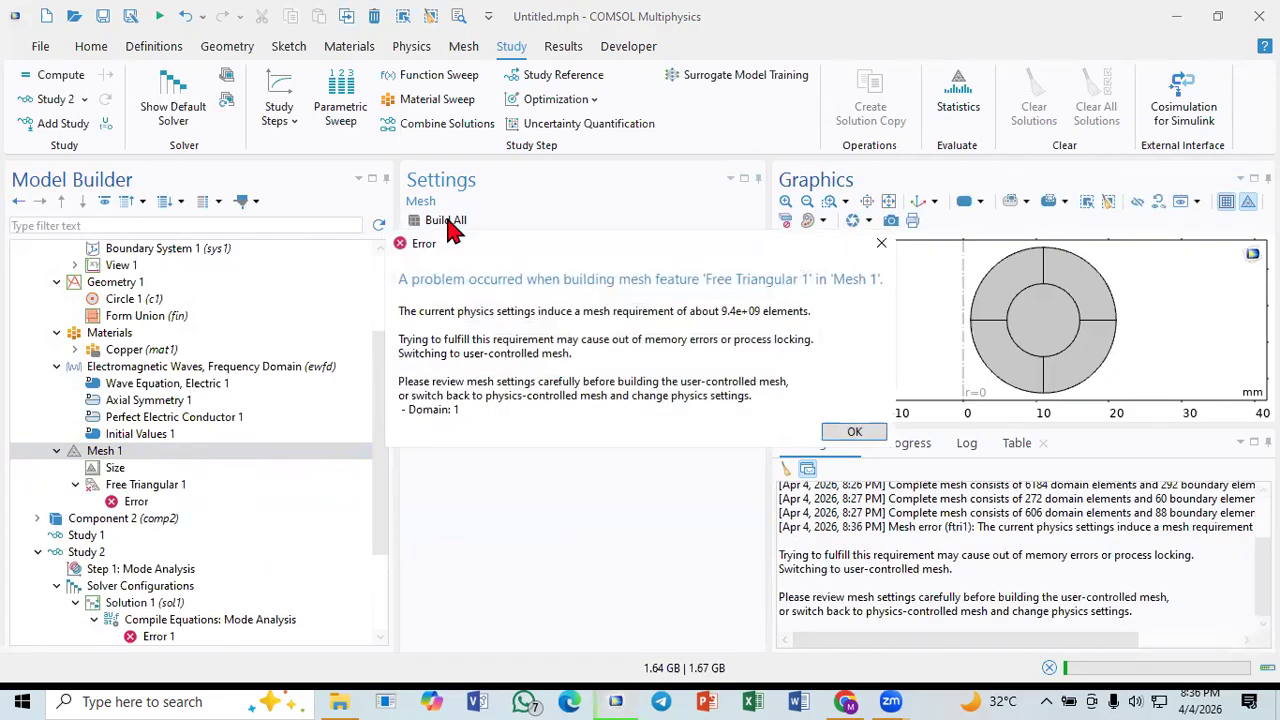
pyautogui.click(880, 248)
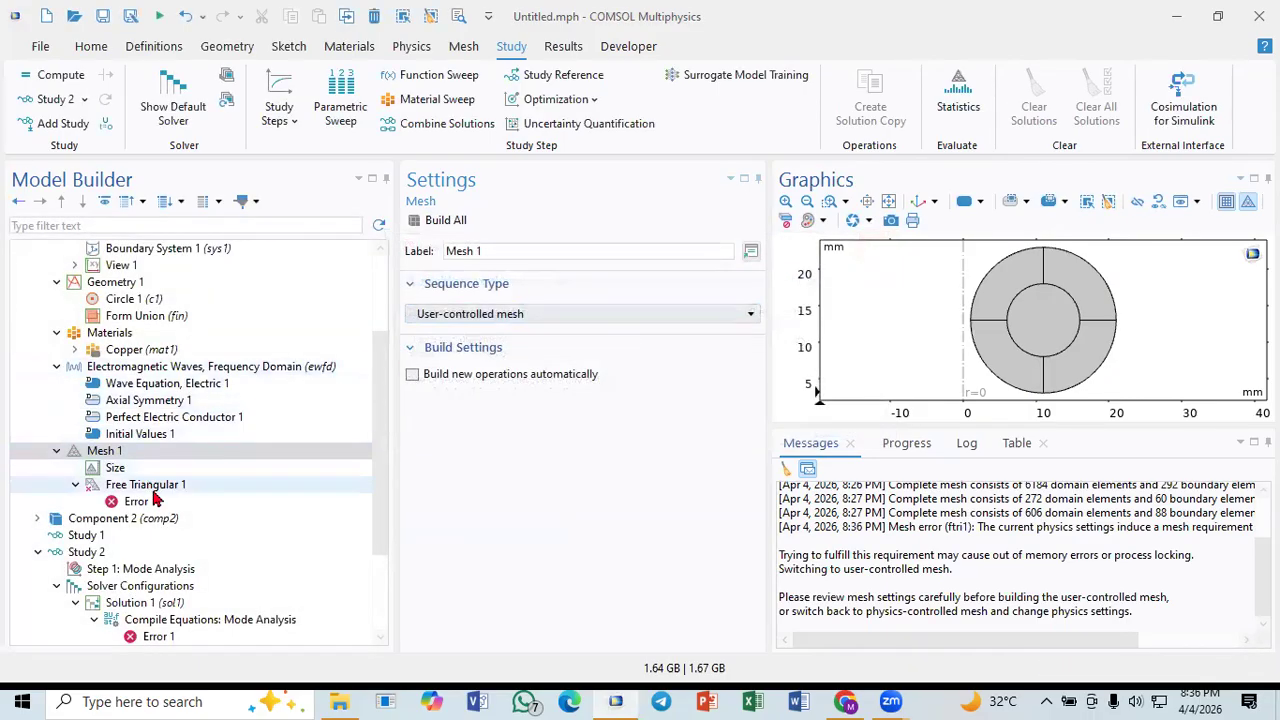
pyautogui.click(505, 316)
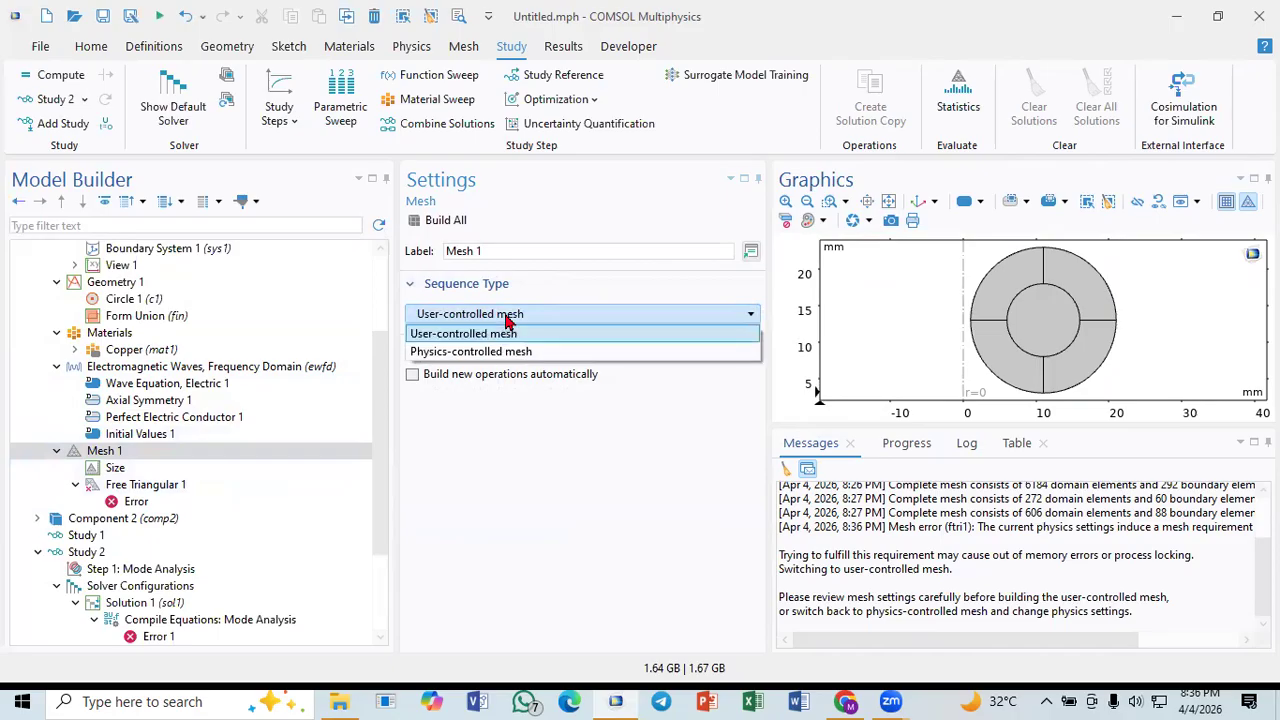
pyautogui.click(506, 318)
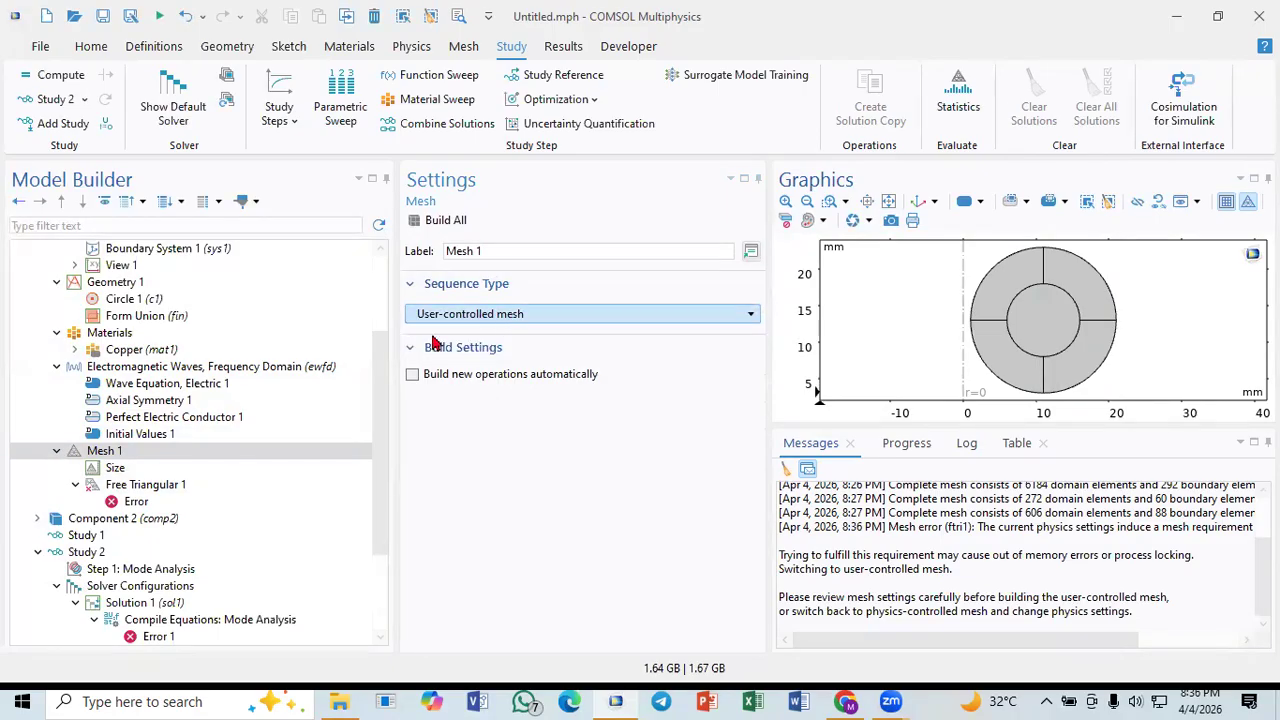
pyautogui.click(148, 485)
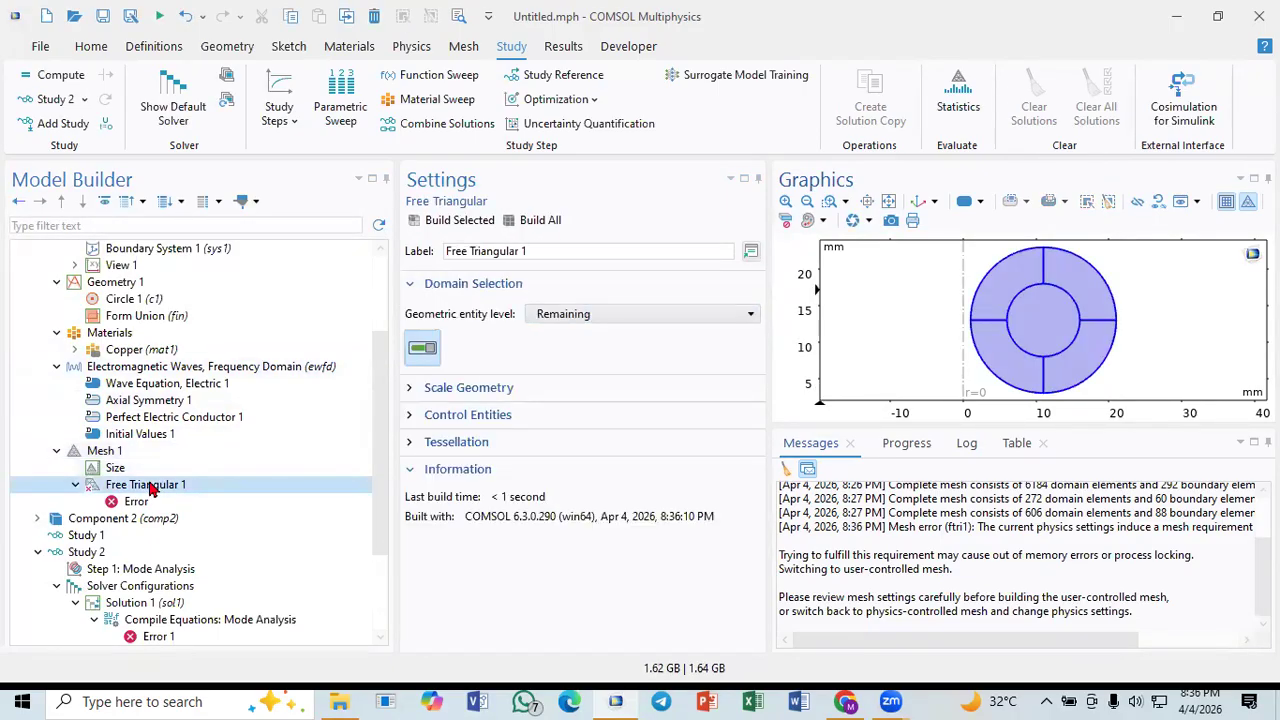
# Step: Delete the 5 mm Layer 1 from the layers of Circle 1
pyautogui.click(130, 300)
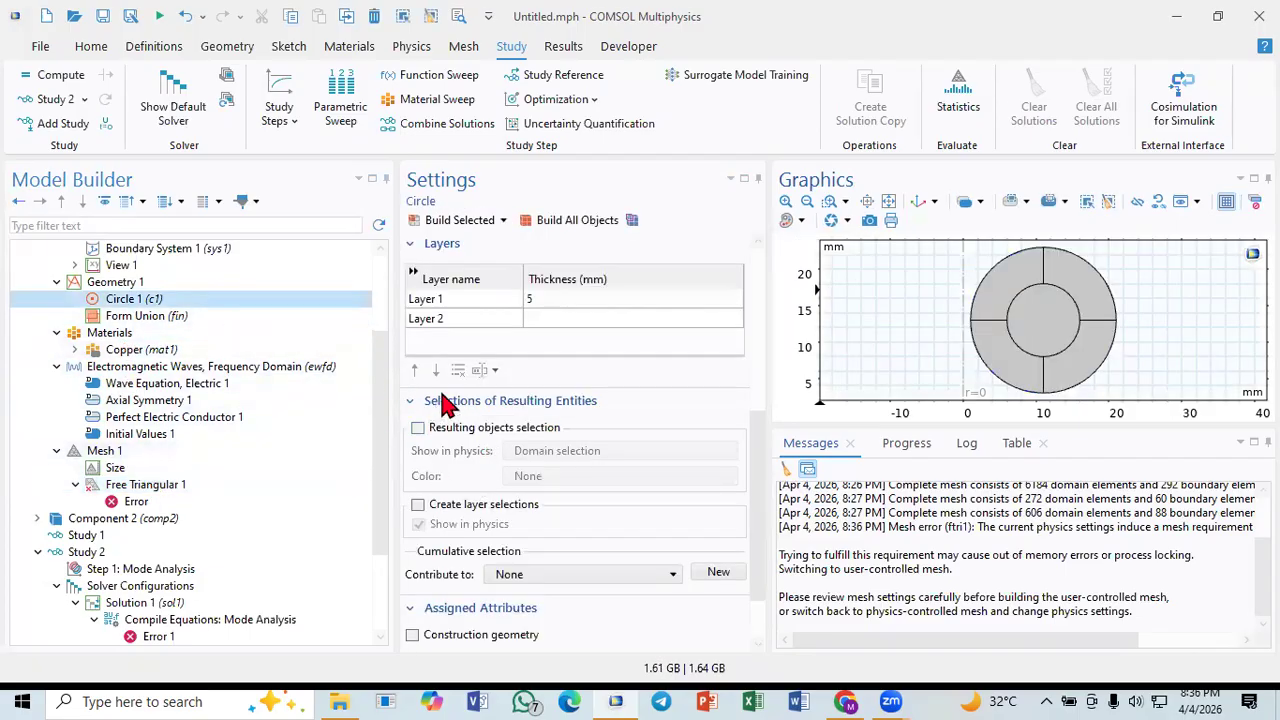
pyautogui.click(537, 298)
pyautogui.rightClick(541, 296)
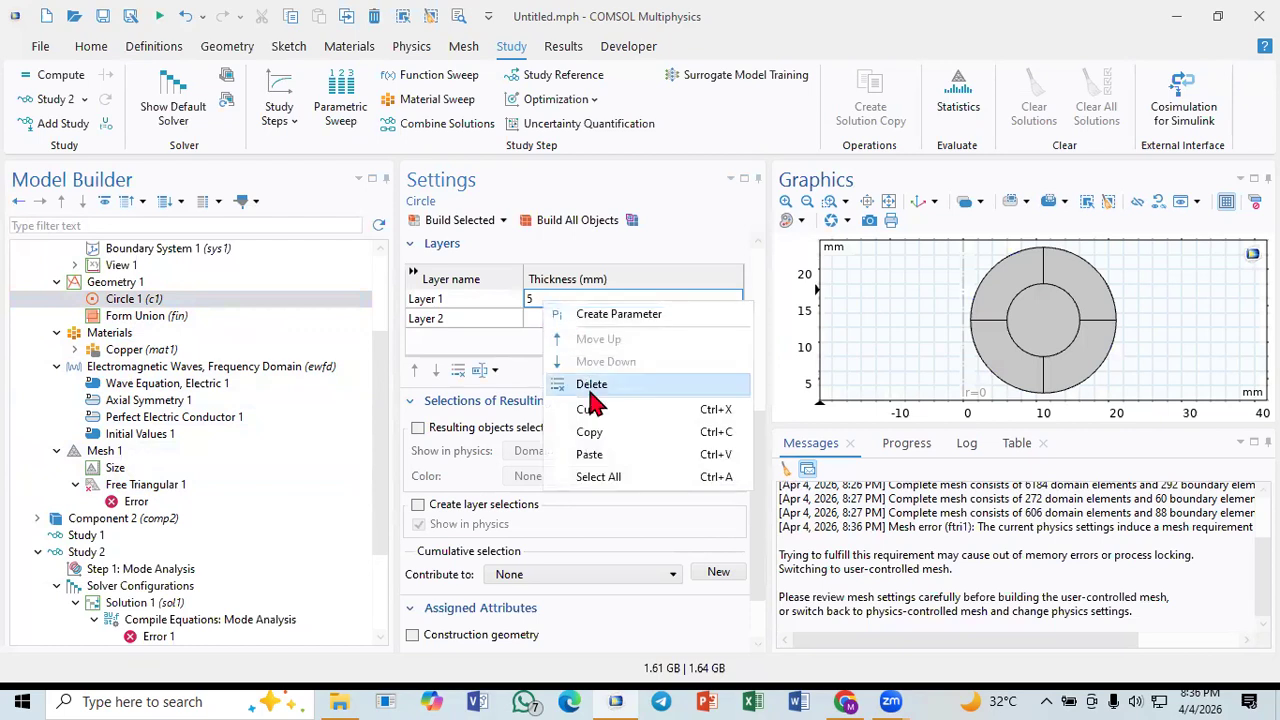
pyautogui.click(591, 386)
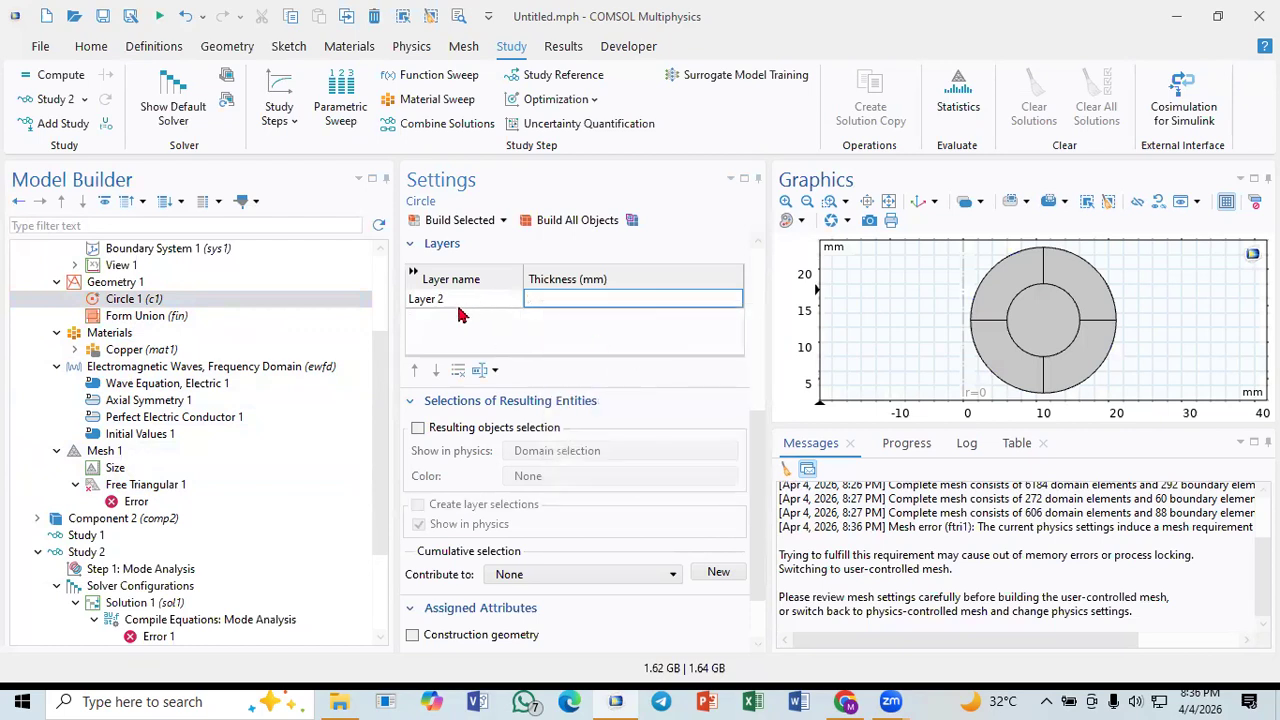
# Step: Delete the Copper material from the first component's materials
pyautogui.click(127, 355)
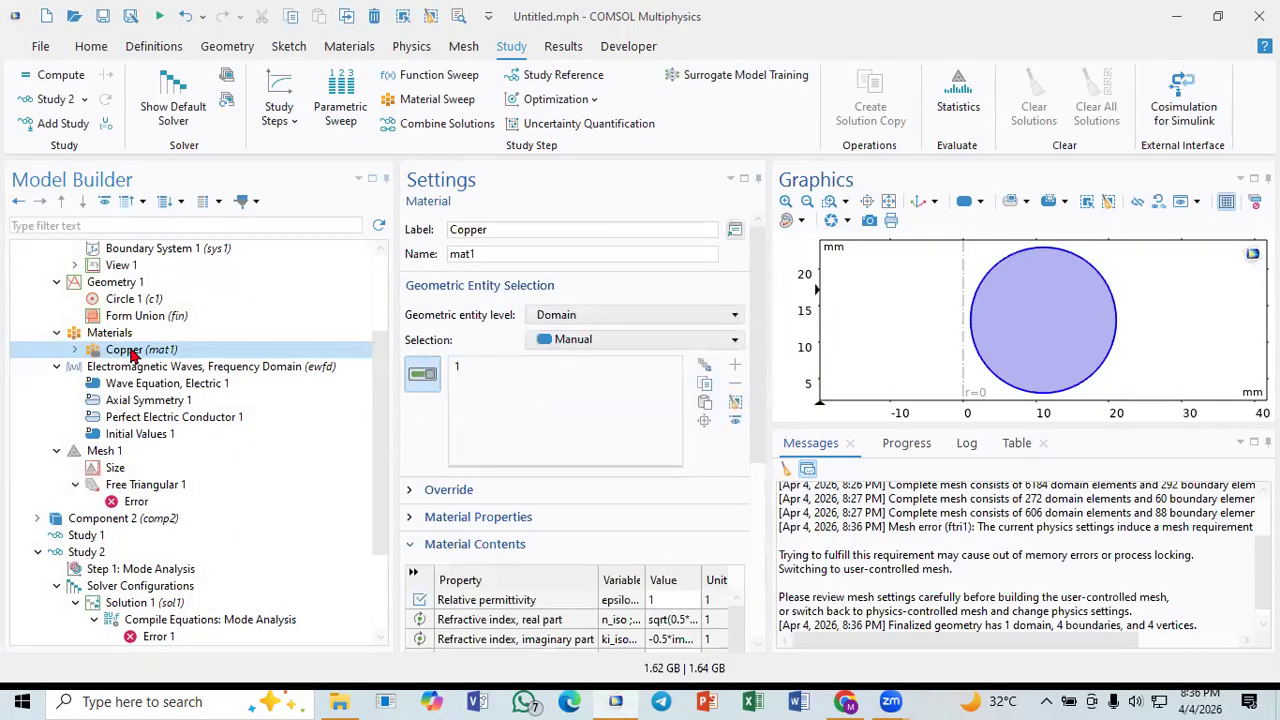
pyautogui.rightClick(130, 356)
pyautogui.click(172, 500)
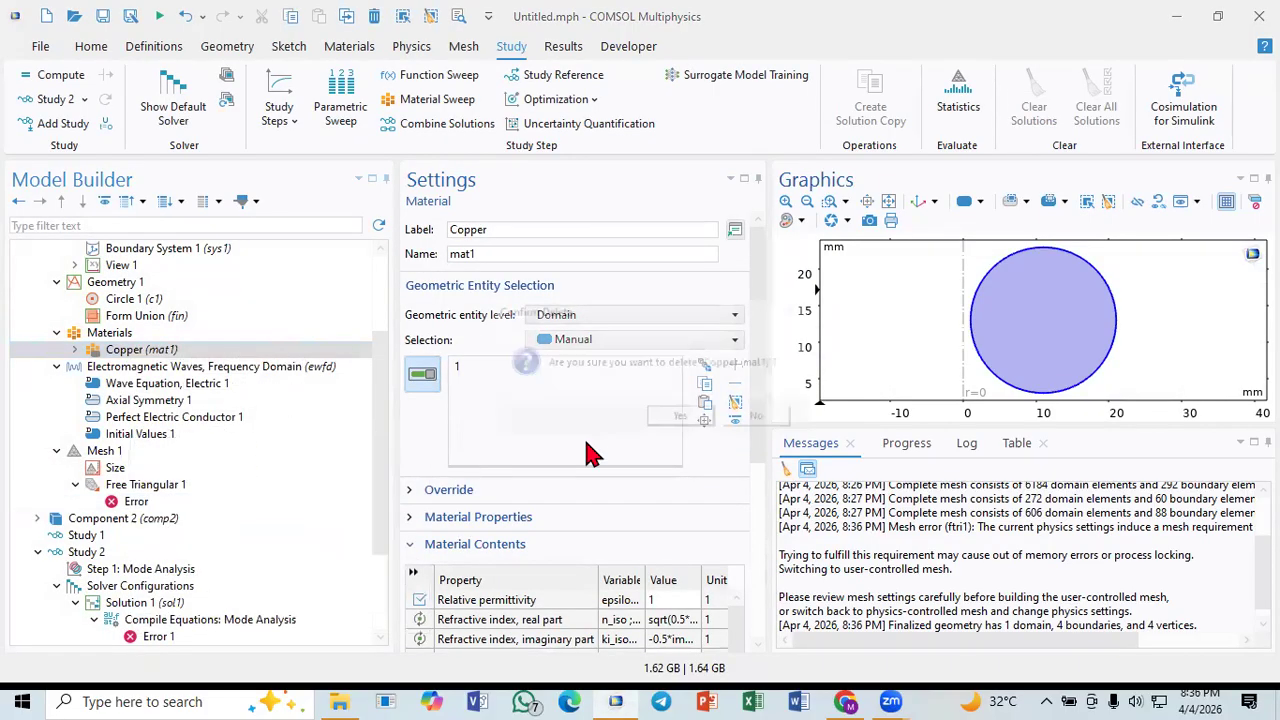
pyautogui.click(686, 418)
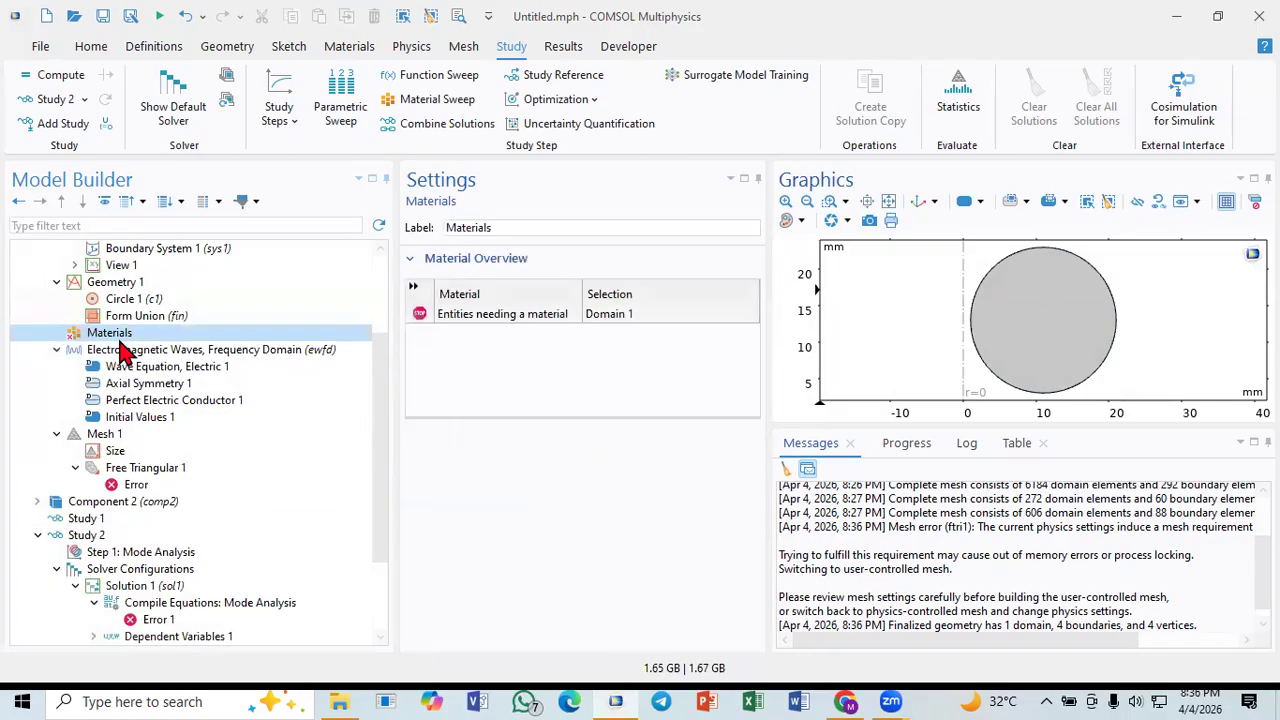
# Step: Open the material library for the first component and browse the Optical group's glass and organic categories down to Inorganic Materials
pyautogui.rightClick(120, 339)
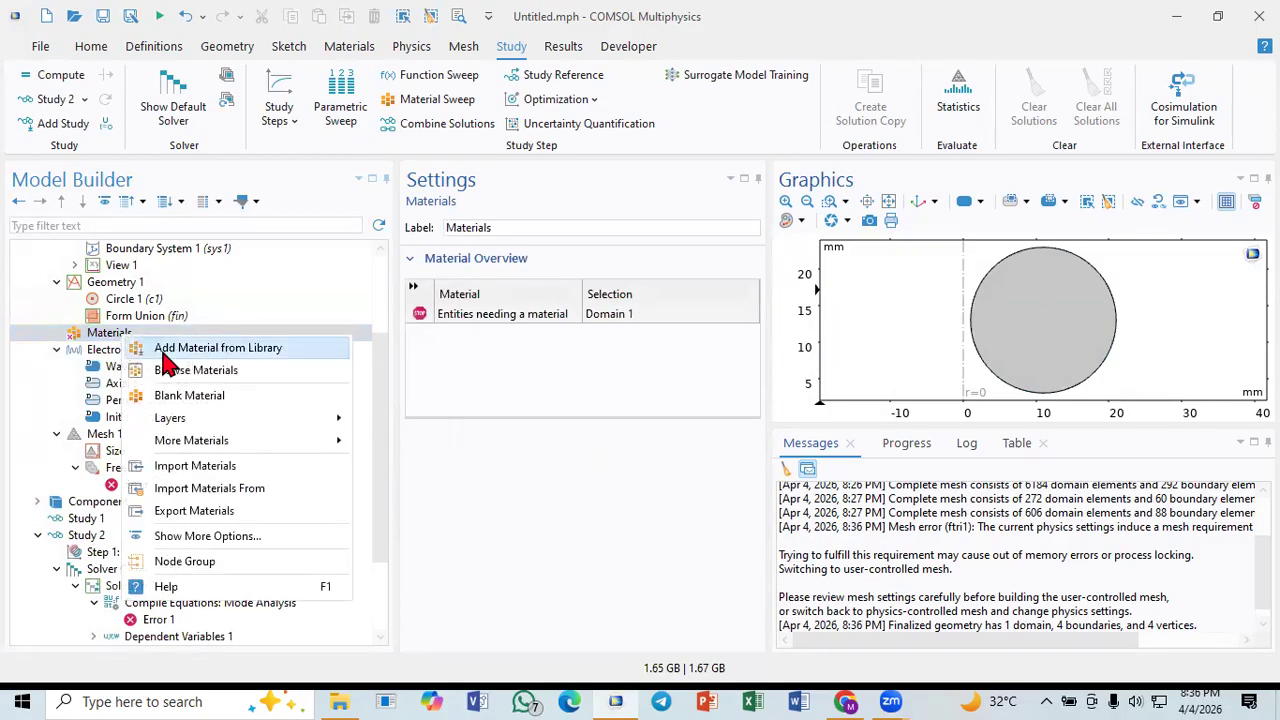
pyautogui.scroll(-5, 905, 370)
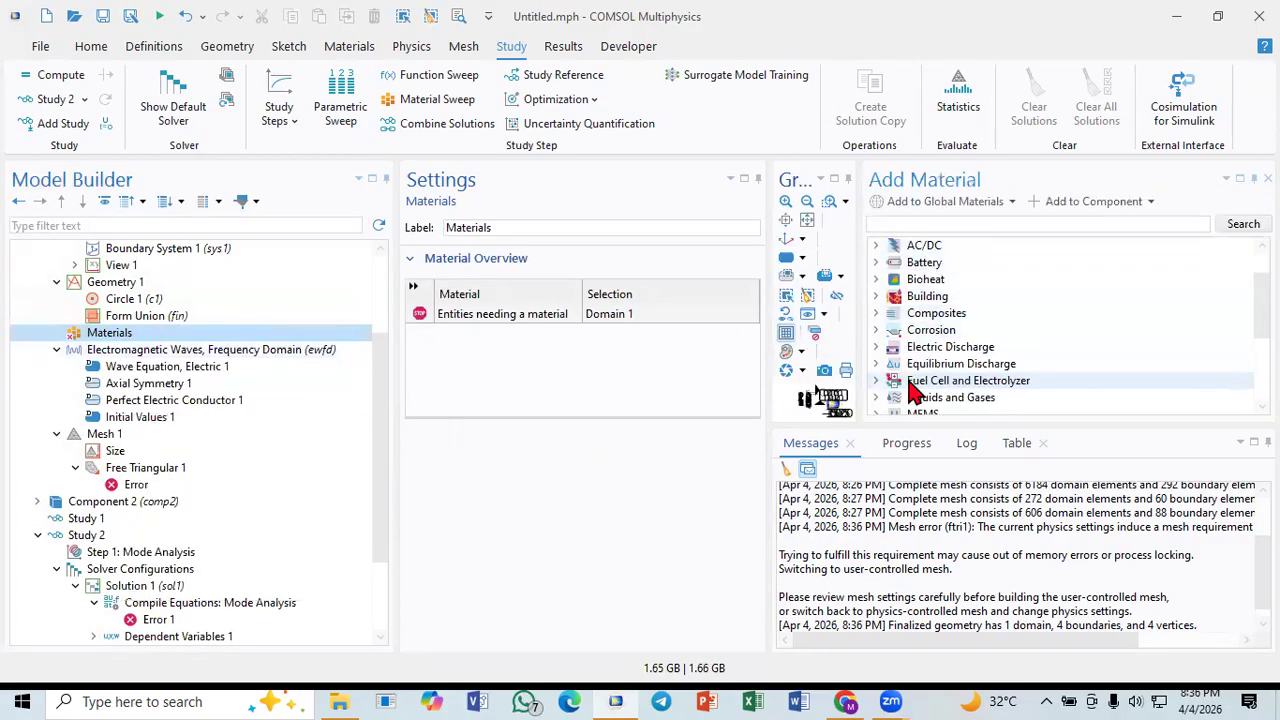
pyautogui.click(876, 296)
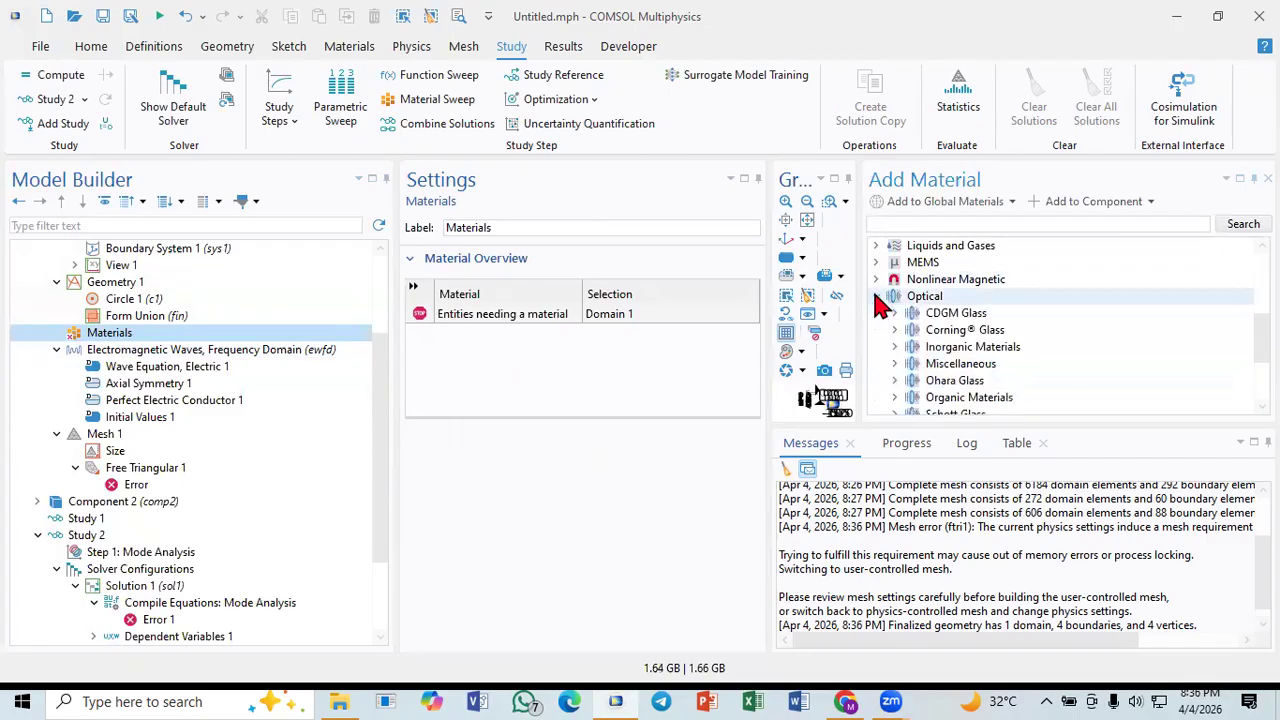
pyautogui.scroll(-2, 895, 320)
pyautogui.click(895, 313)
pyautogui.click(895, 296)
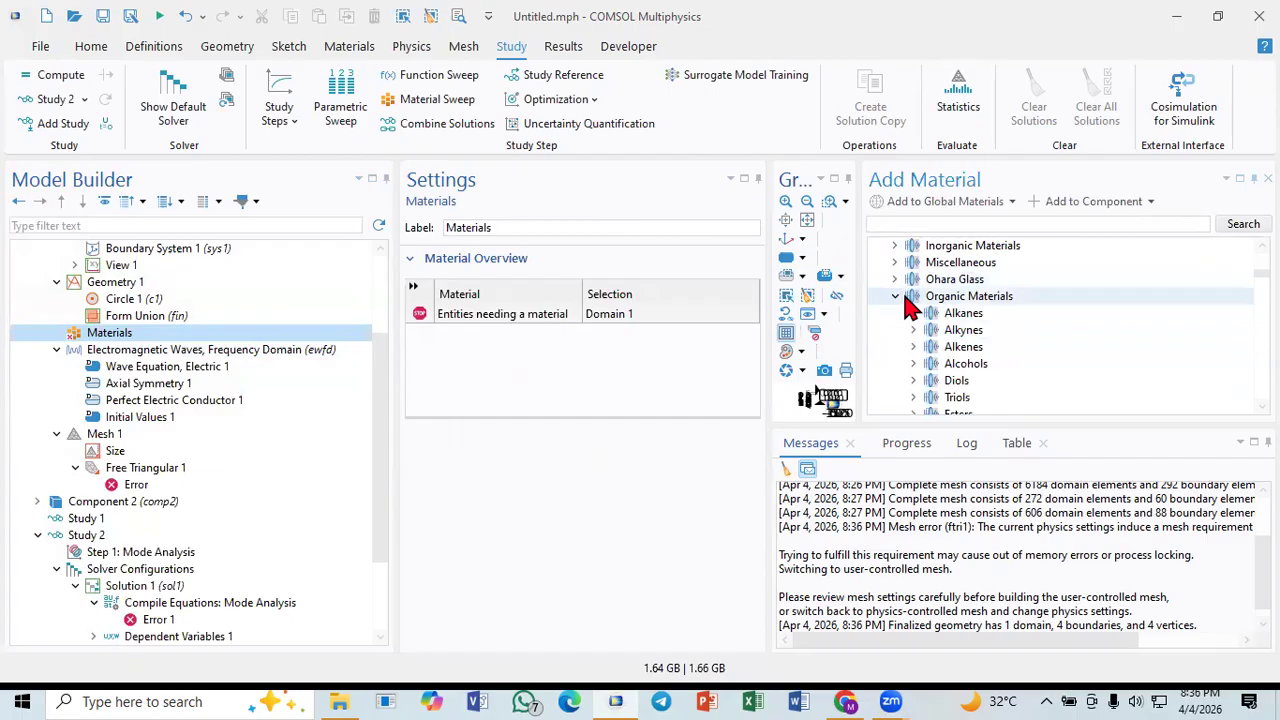
pyautogui.click(896, 279)
pyautogui.click(940, 298)
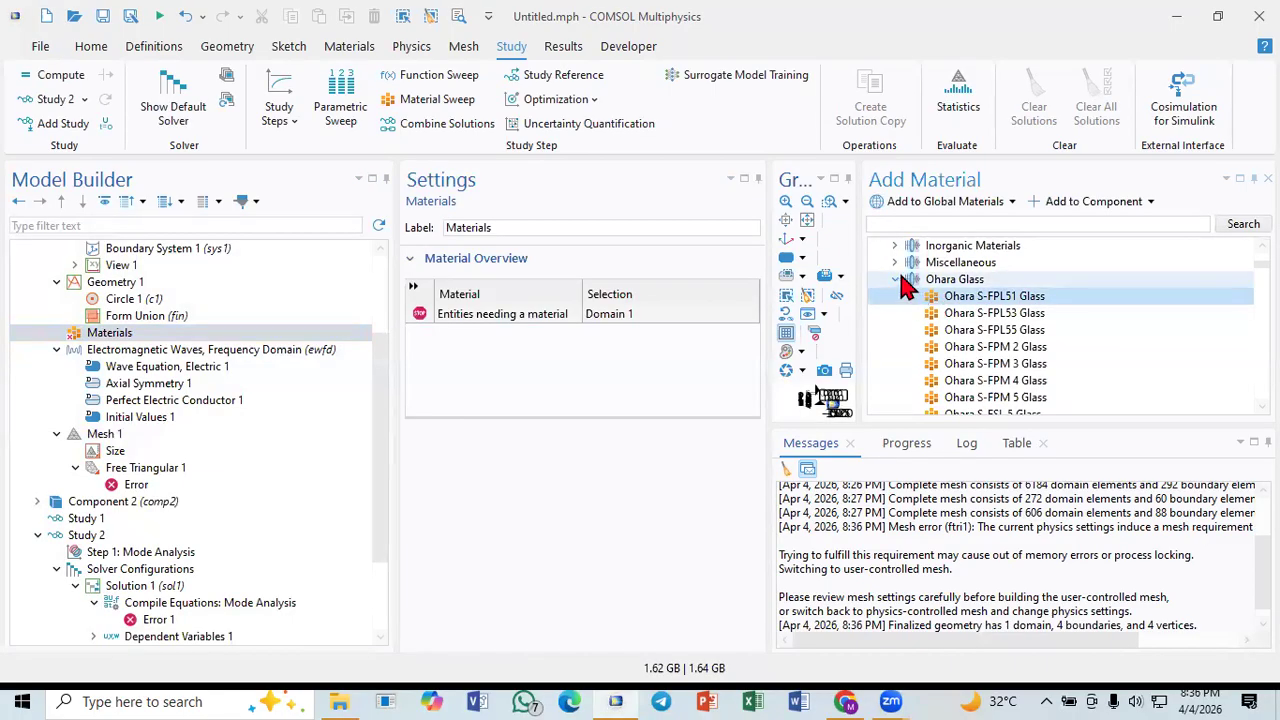
pyautogui.click(895, 279)
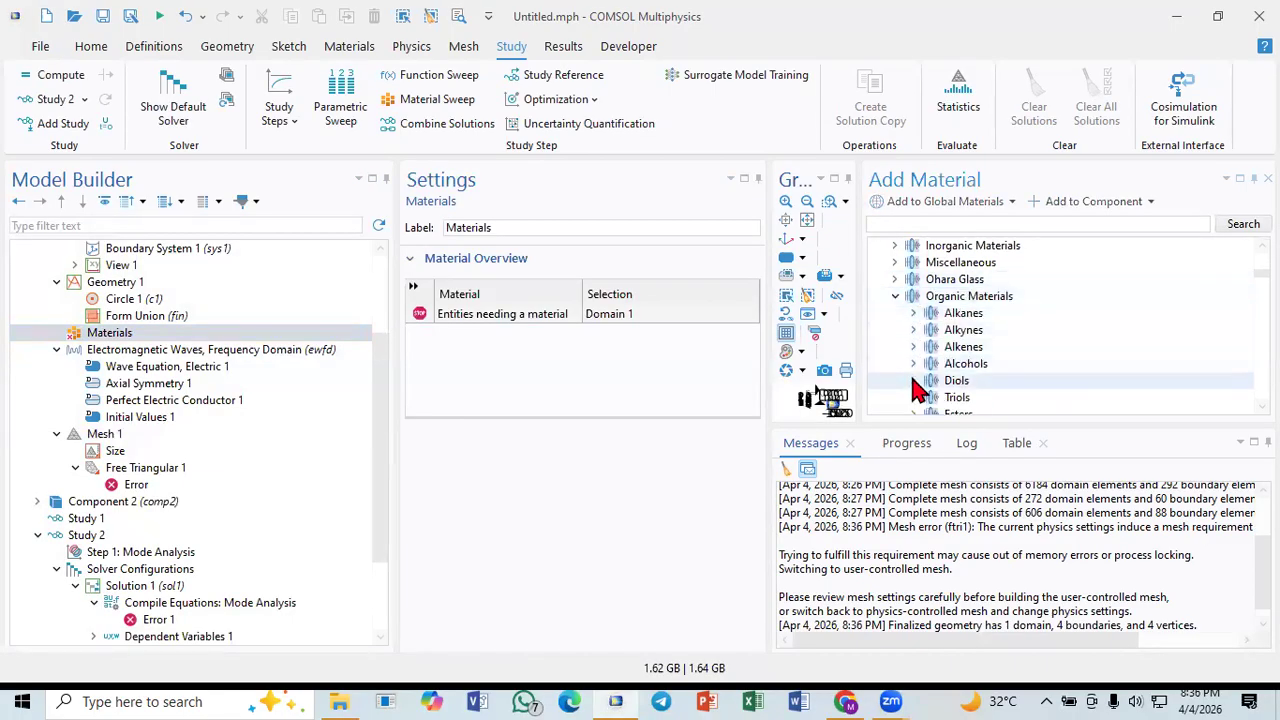
pyautogui.click(895, 296)
pyautogui.click(896, 245)
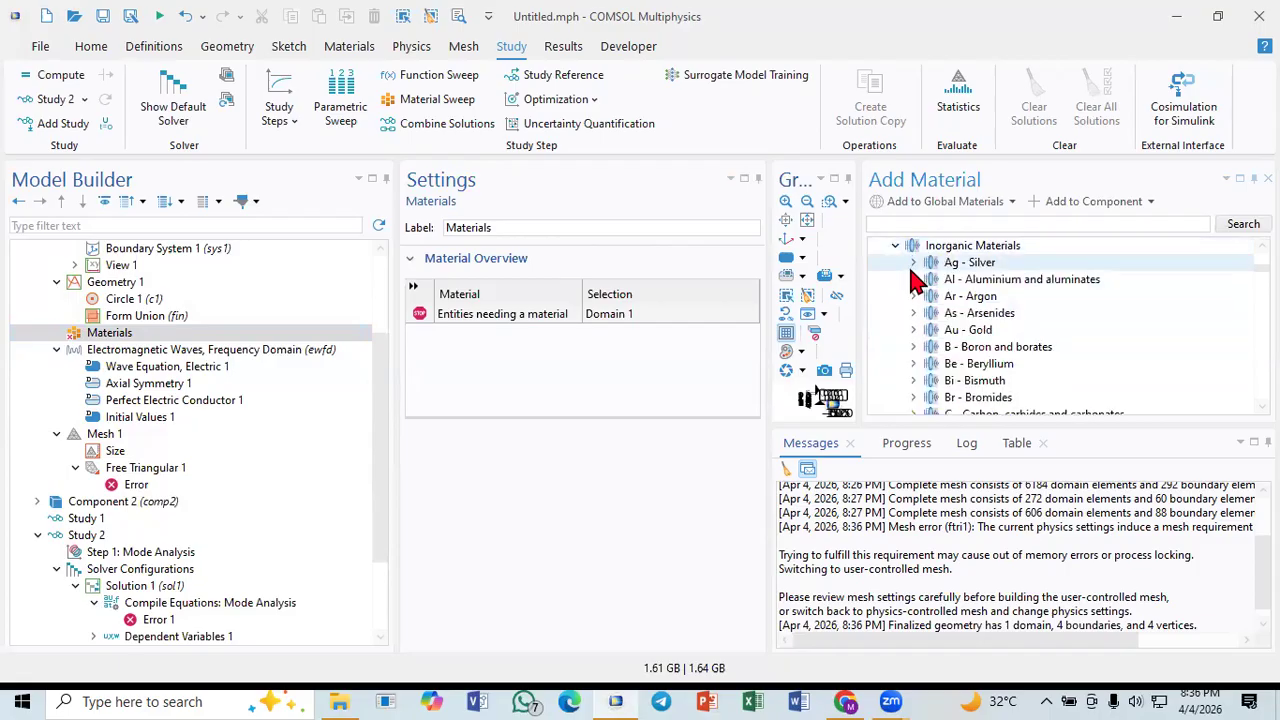
# Step: Add the crystalline silicon material Si (Silicon) (Aspnes and Studna 1983: n,k 0.21-0.83 um) to the component and close the library
pyautogui.scroll(-5, 915, 330)
pyautogui.scroll(-15, 925, 390)
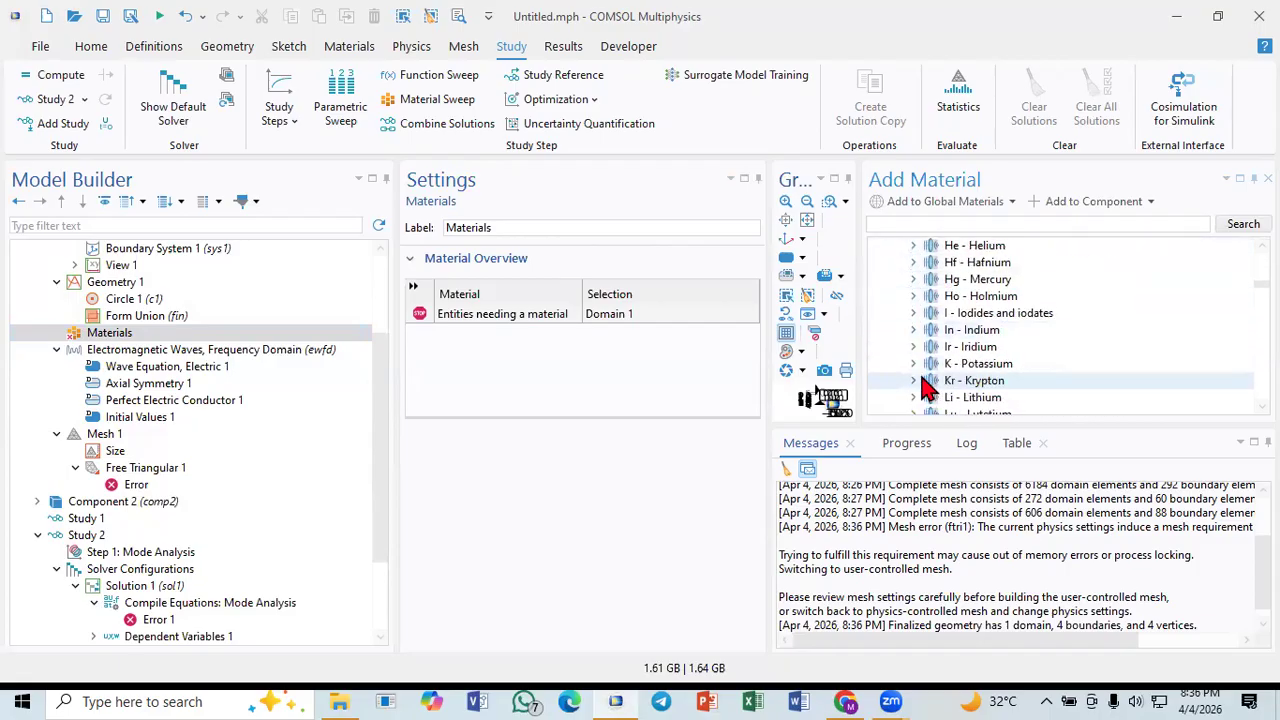
pyautogui.scroll(2, 915, 370)
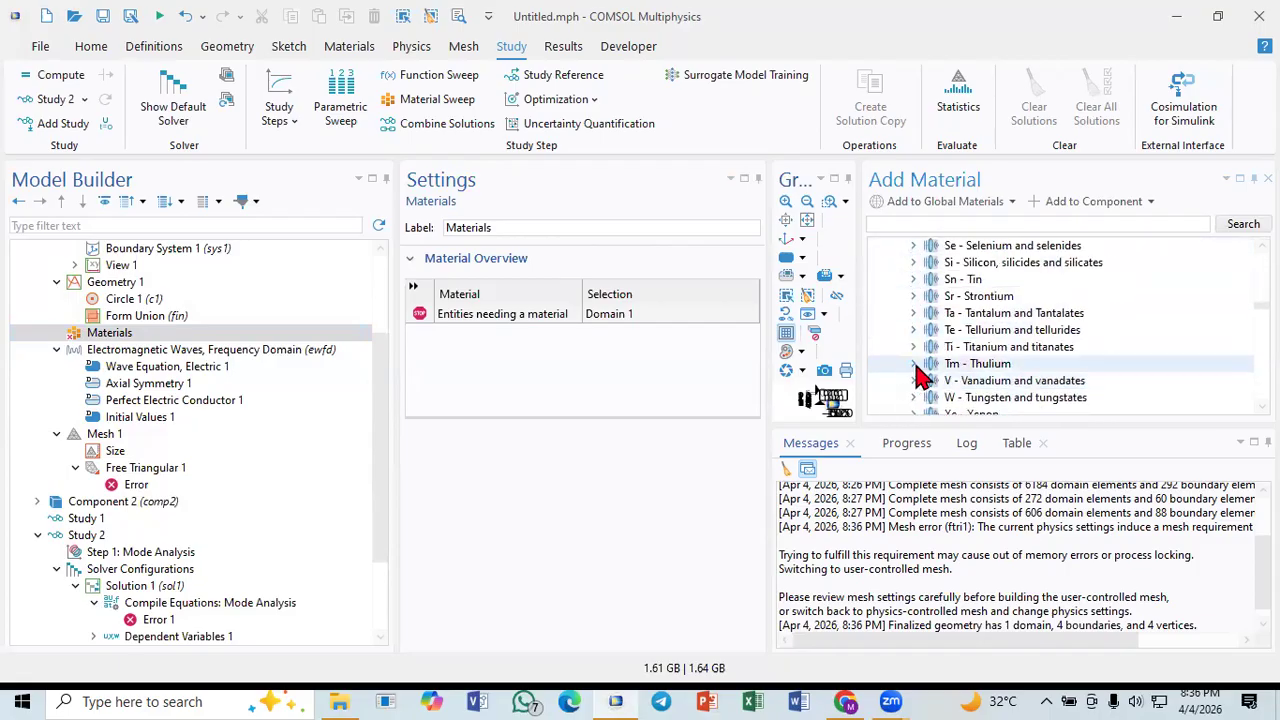
pyautogui.click(913, 262)
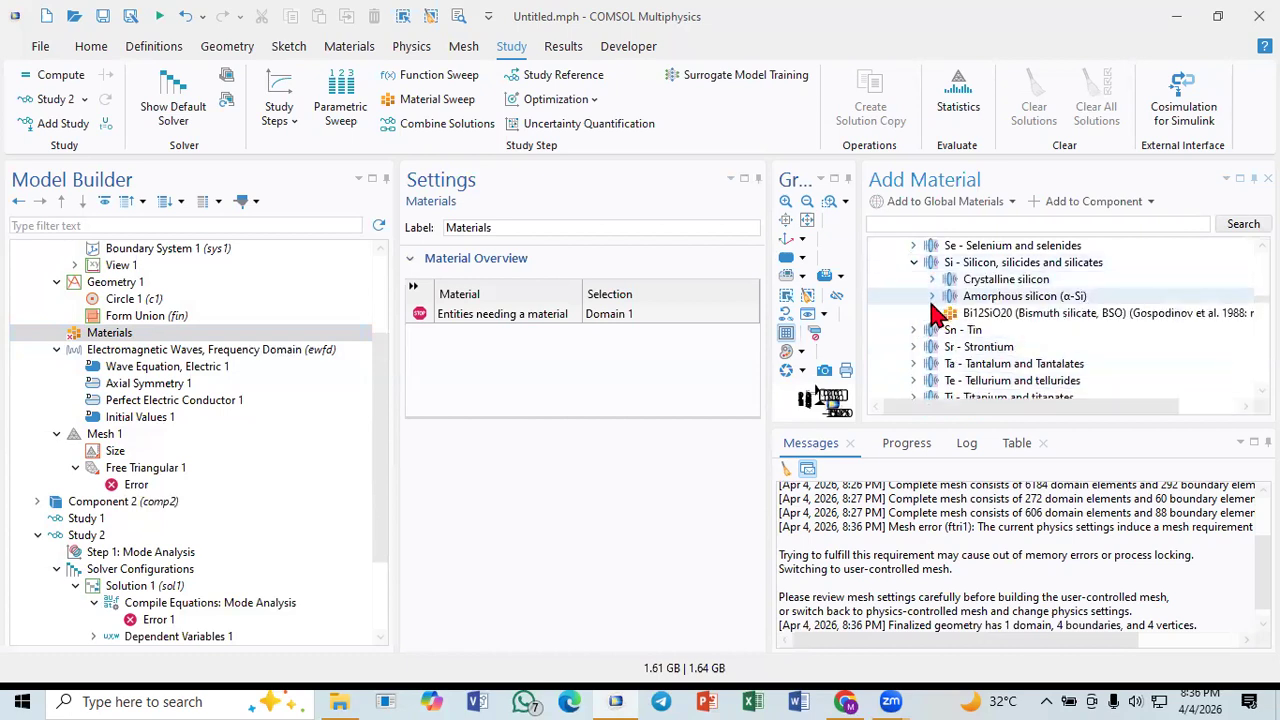
pyautogui.click(933, 296)
pyautogui.click(932, 279)
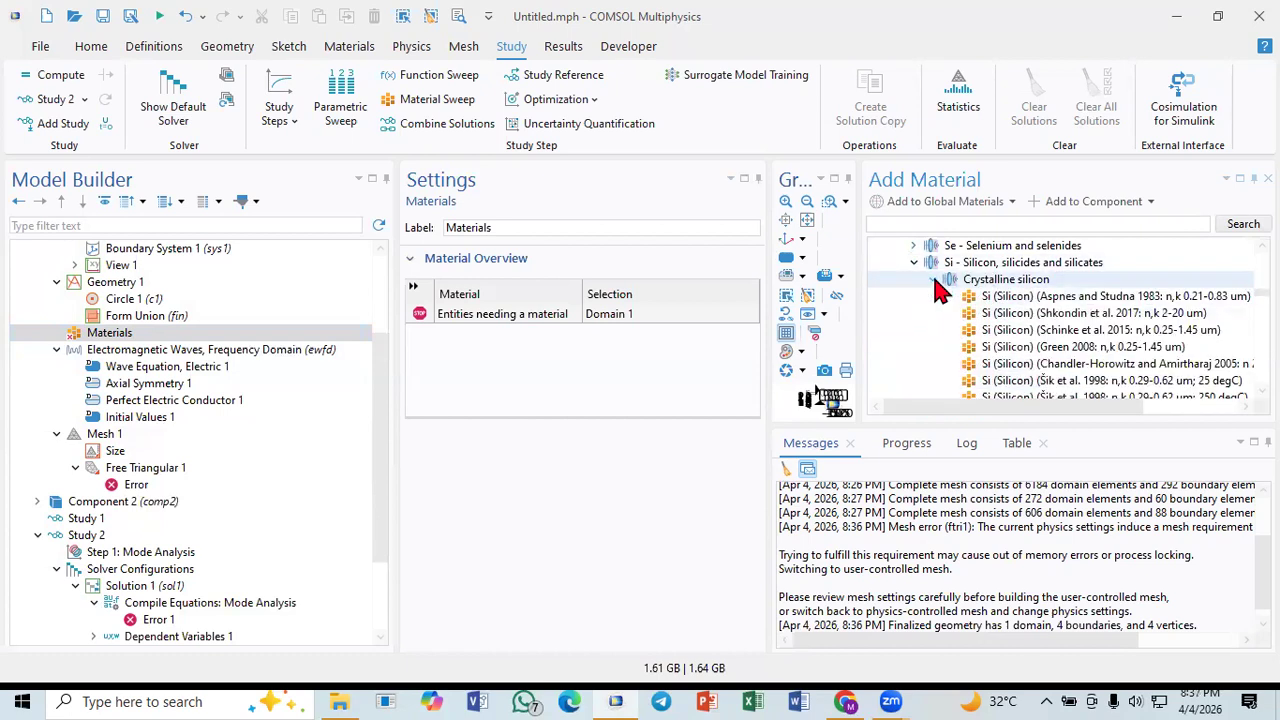
pyautogui.click(990, 297)
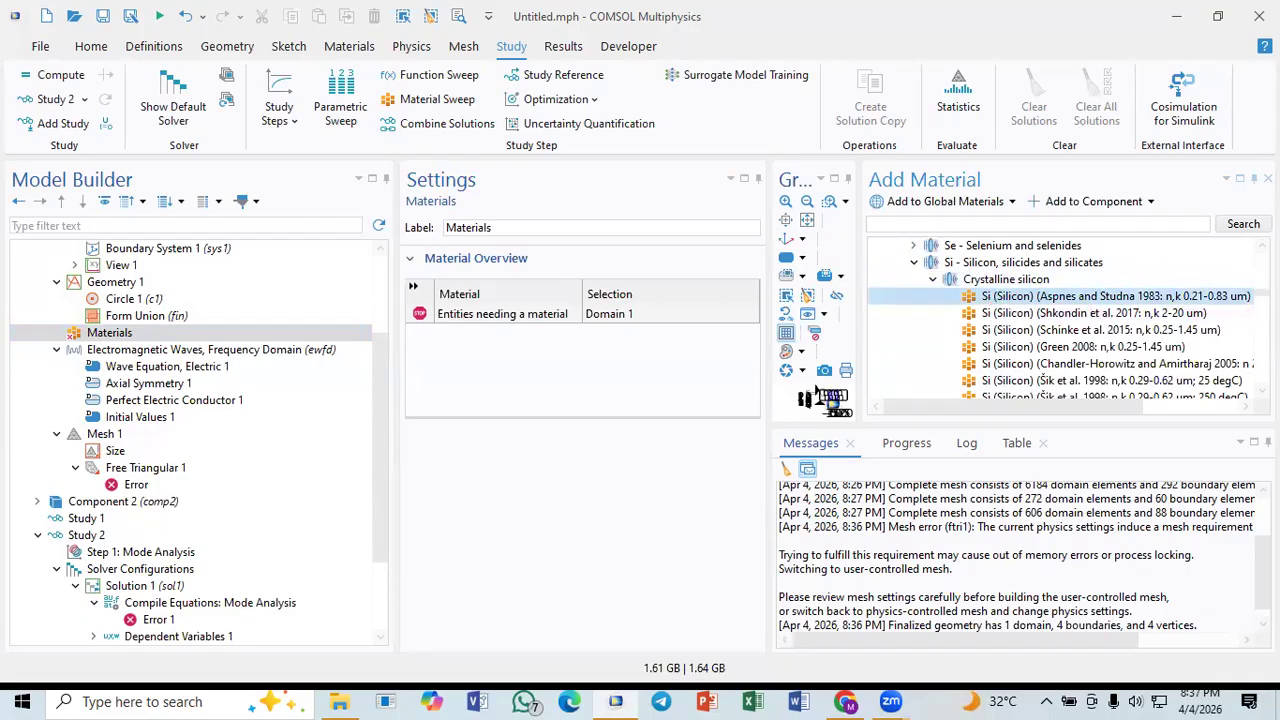
pyautogui.doubleClick(990, 298)
pyautogui.click(1269, 178)
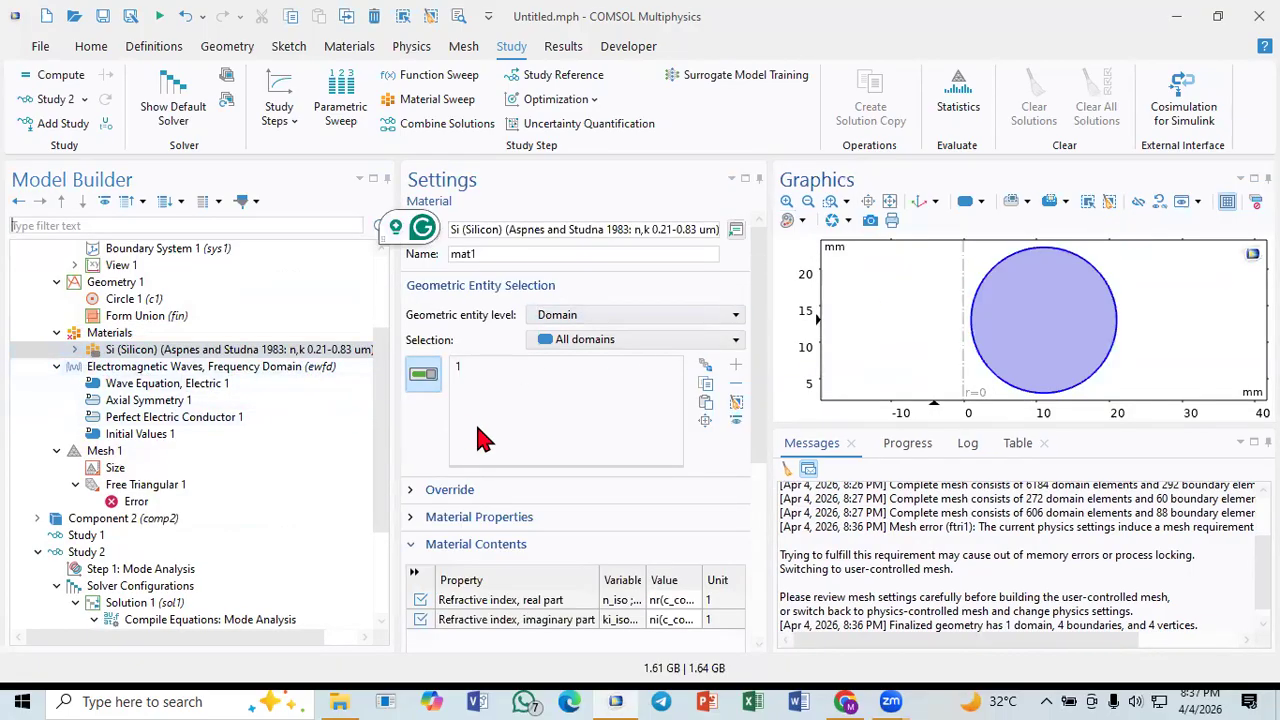
# Step: Review the silicon material's domain assignment and try to build the entire Mesh 1
pyautogui.click(64, 334)
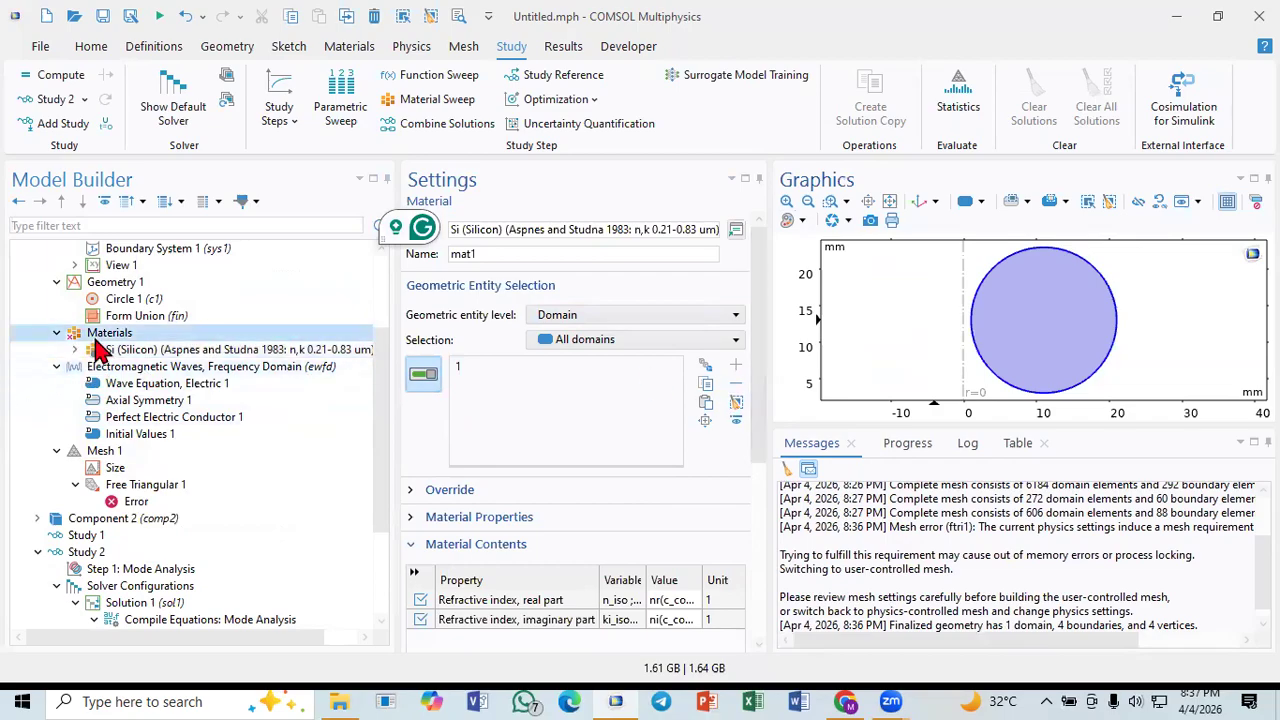
pyautogui.click(118, 351)
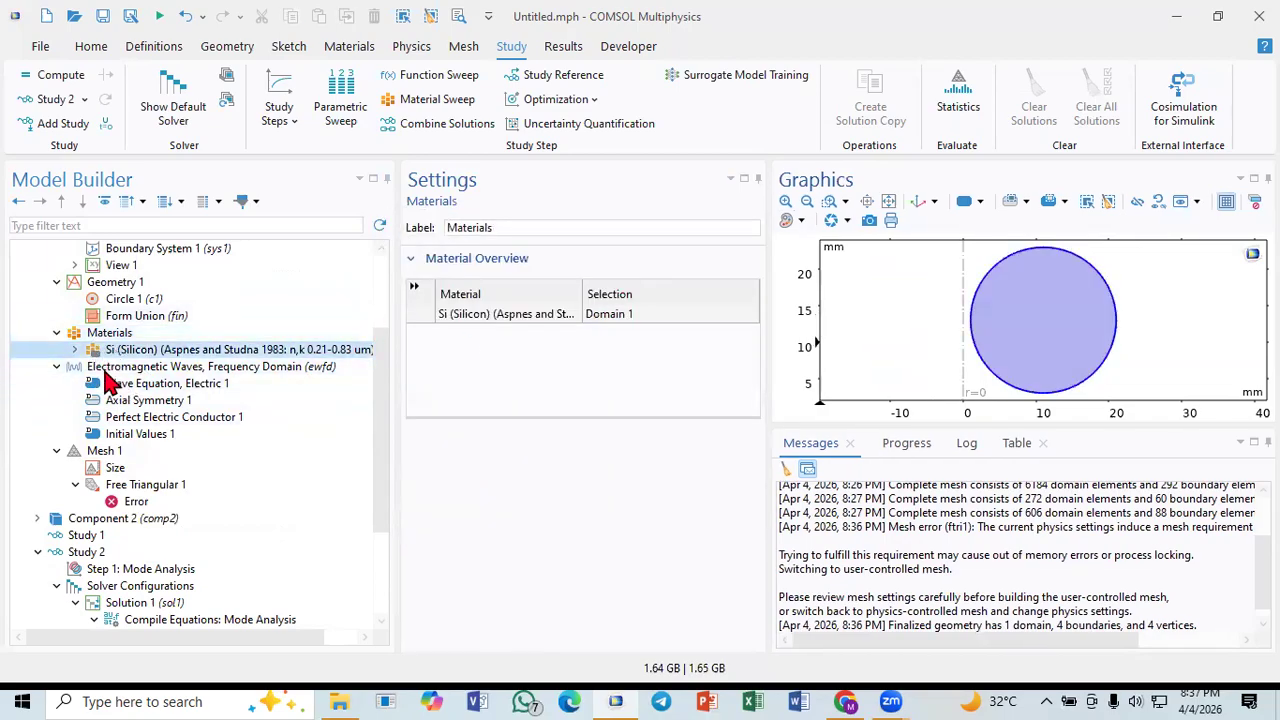
pyautogui.click(106, 452)
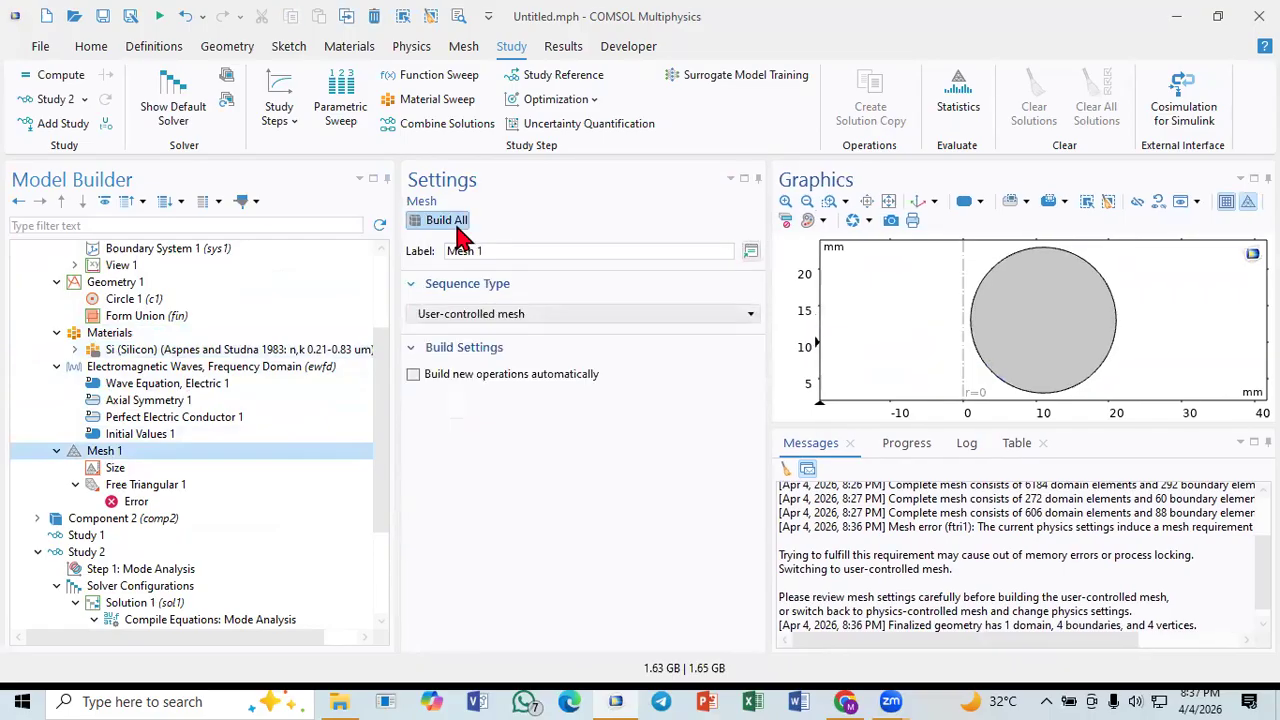
pyautogui.click(455, 226)
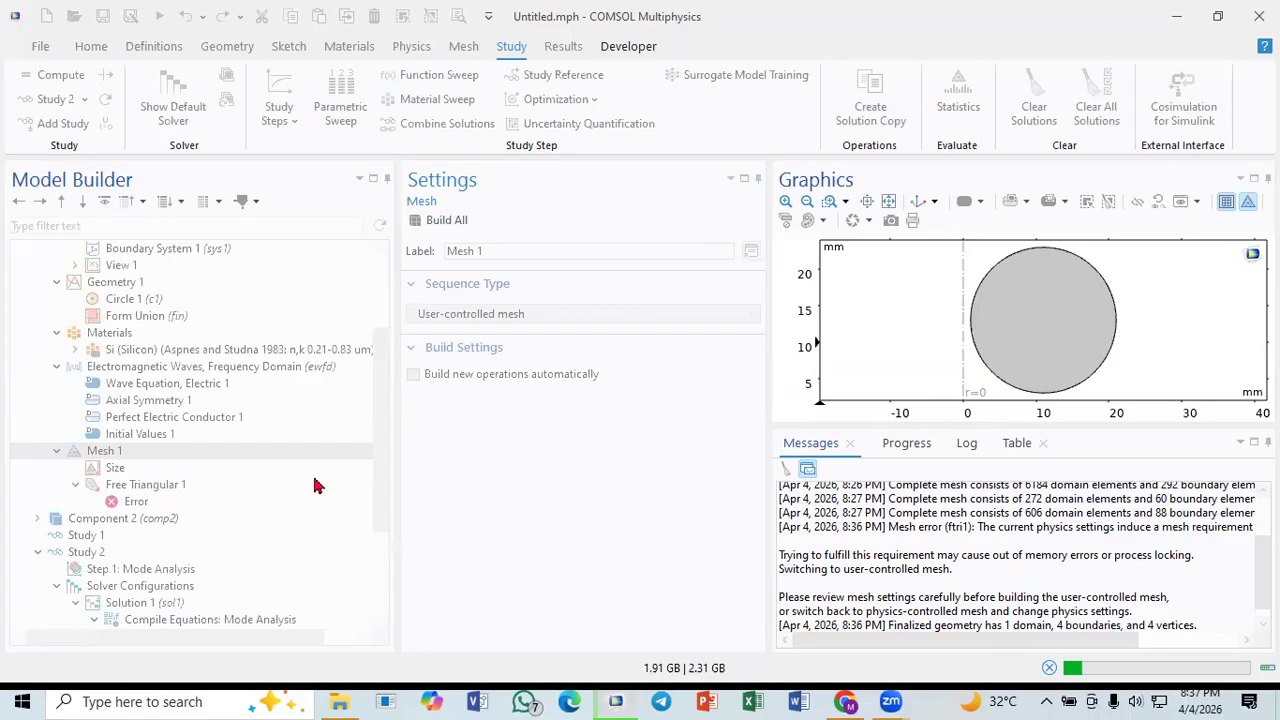
# Step: Check the running mesh build's log and progress, and cancel the build
pyautogui.click(972, 446)
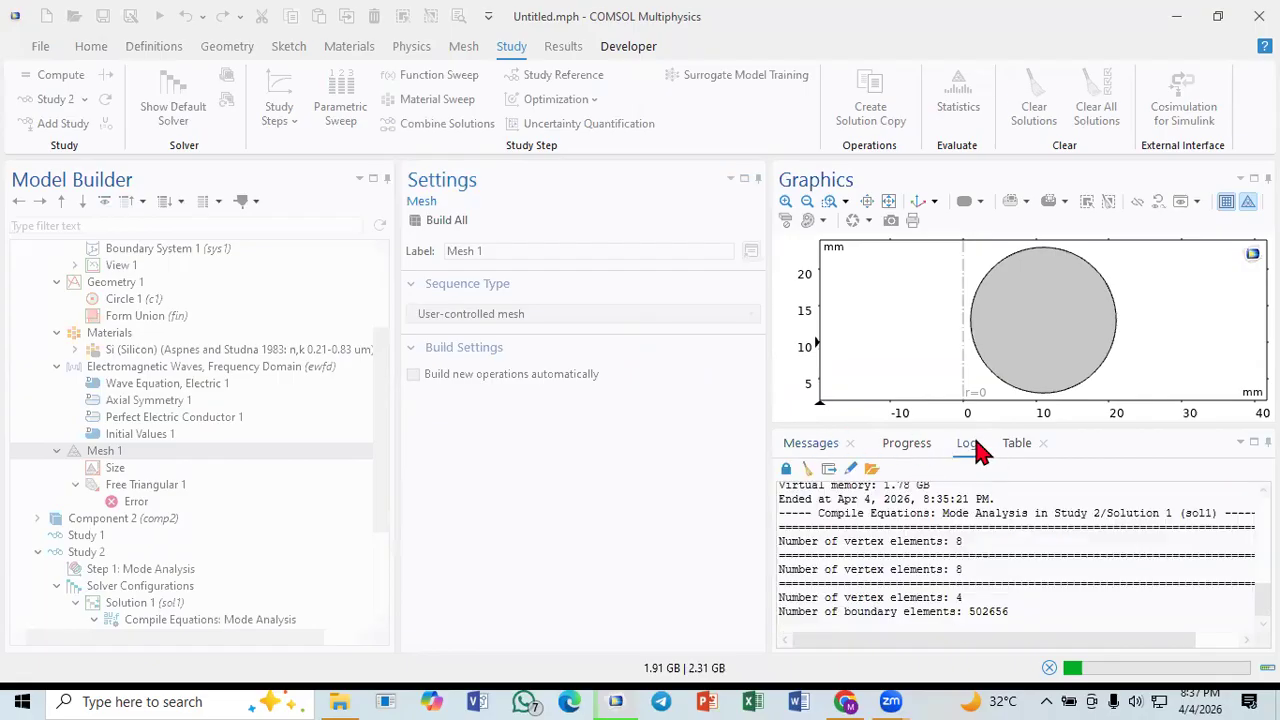
pyautogui.click(1017, 446)
pyautogui.click(926, 449)
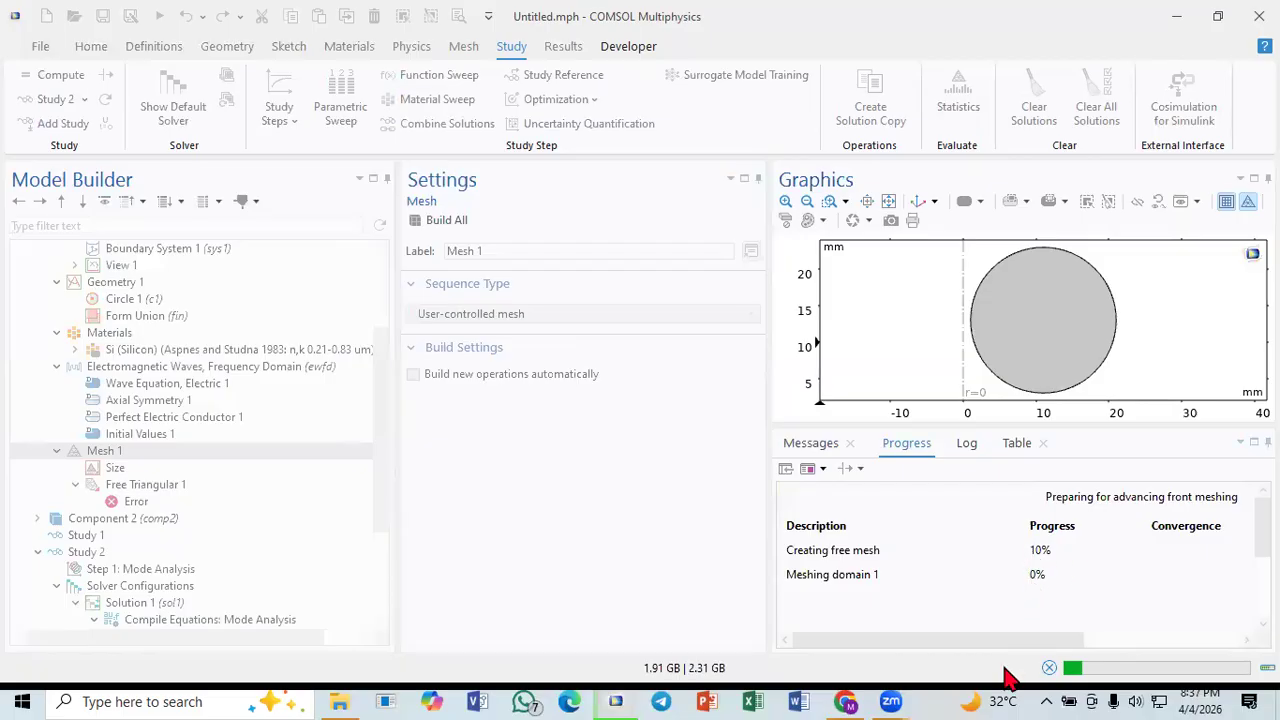
pyautogui.moveTo(997, 641); pyautogui.dragTo(940, 641)
pyautogui.click(970, 444)
pyautogui.scroll(2, 975, 540)
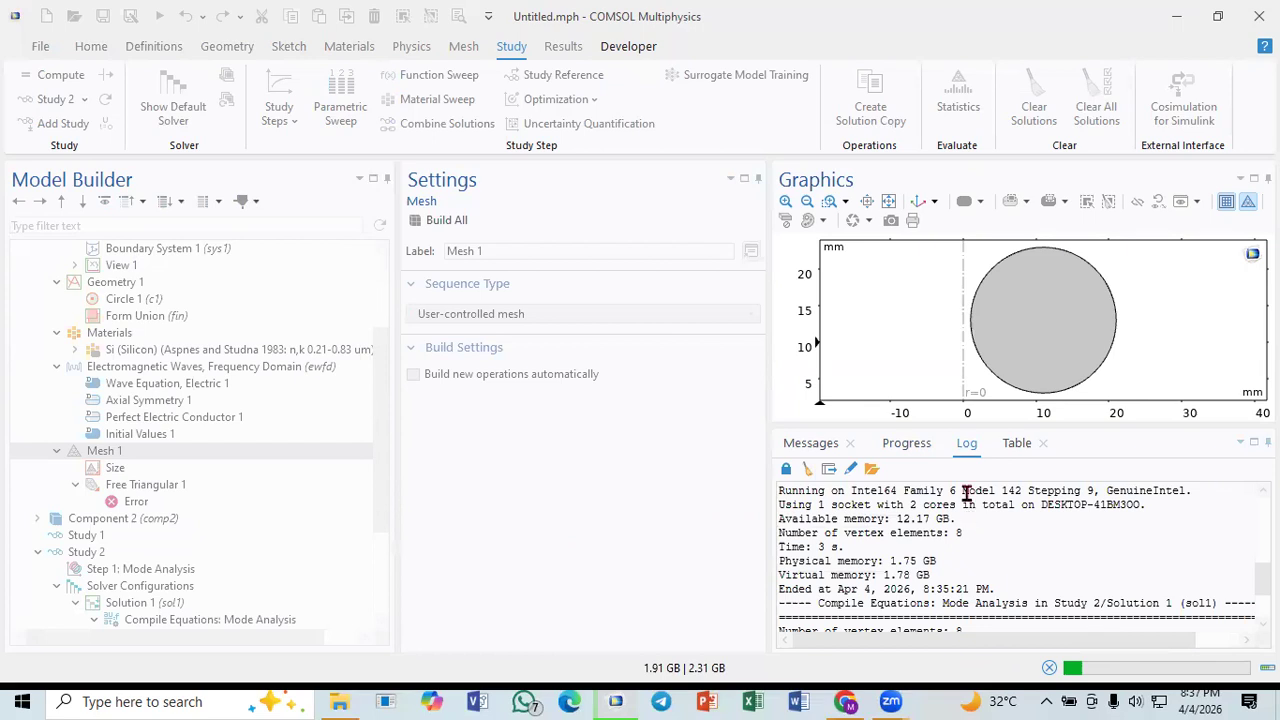
pyautogui.click(918, 447)
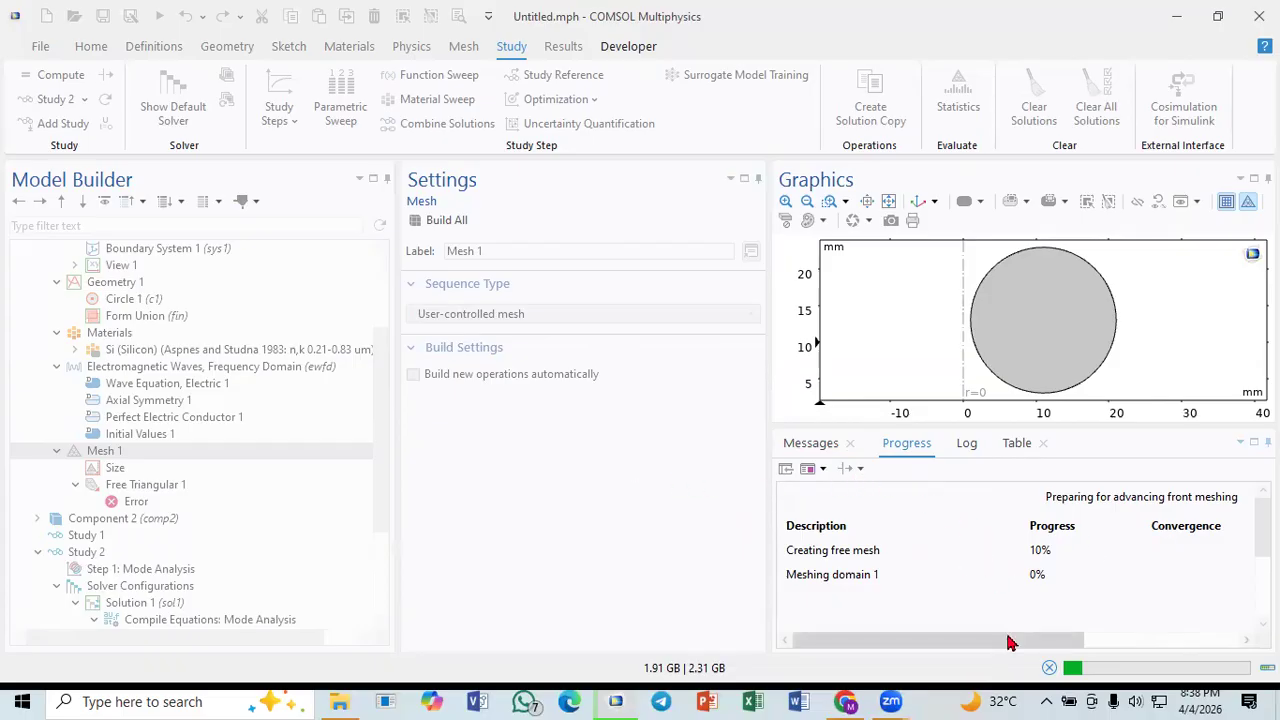
pyautogui.moveTo(1008, 642); pyautogui.dragTo(866, 668)
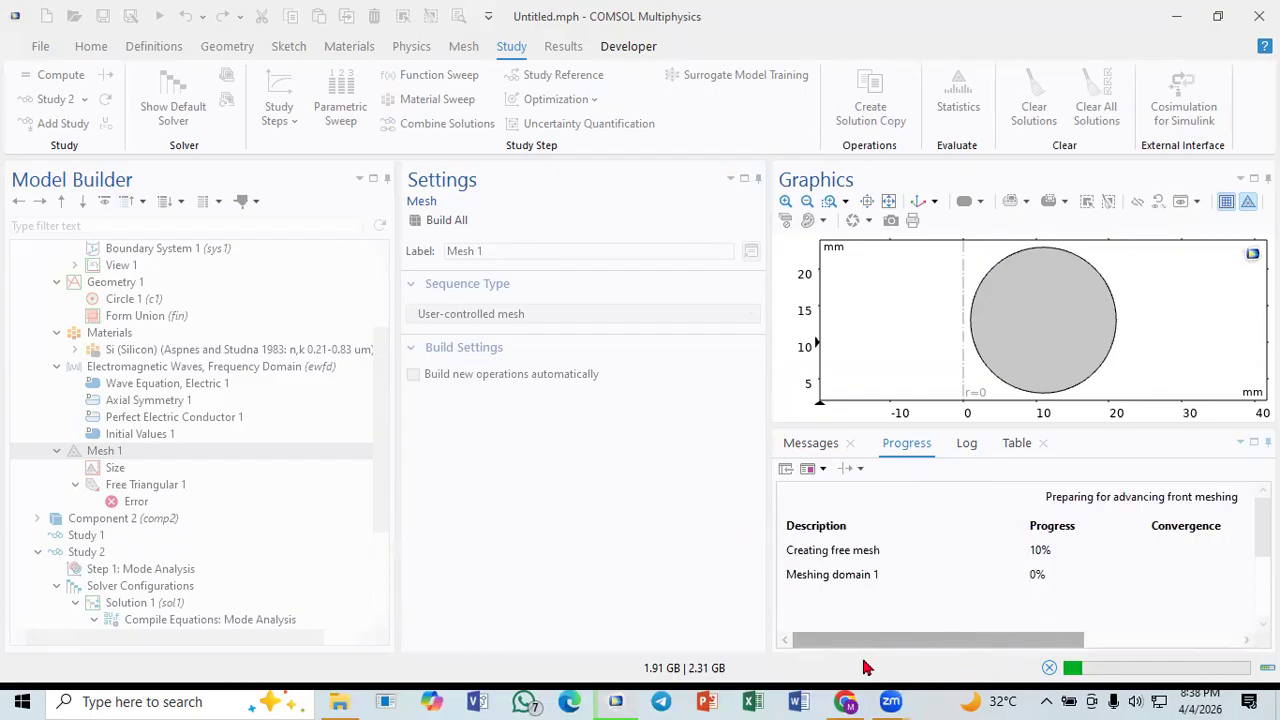
pyautogui.click(1048, 670)
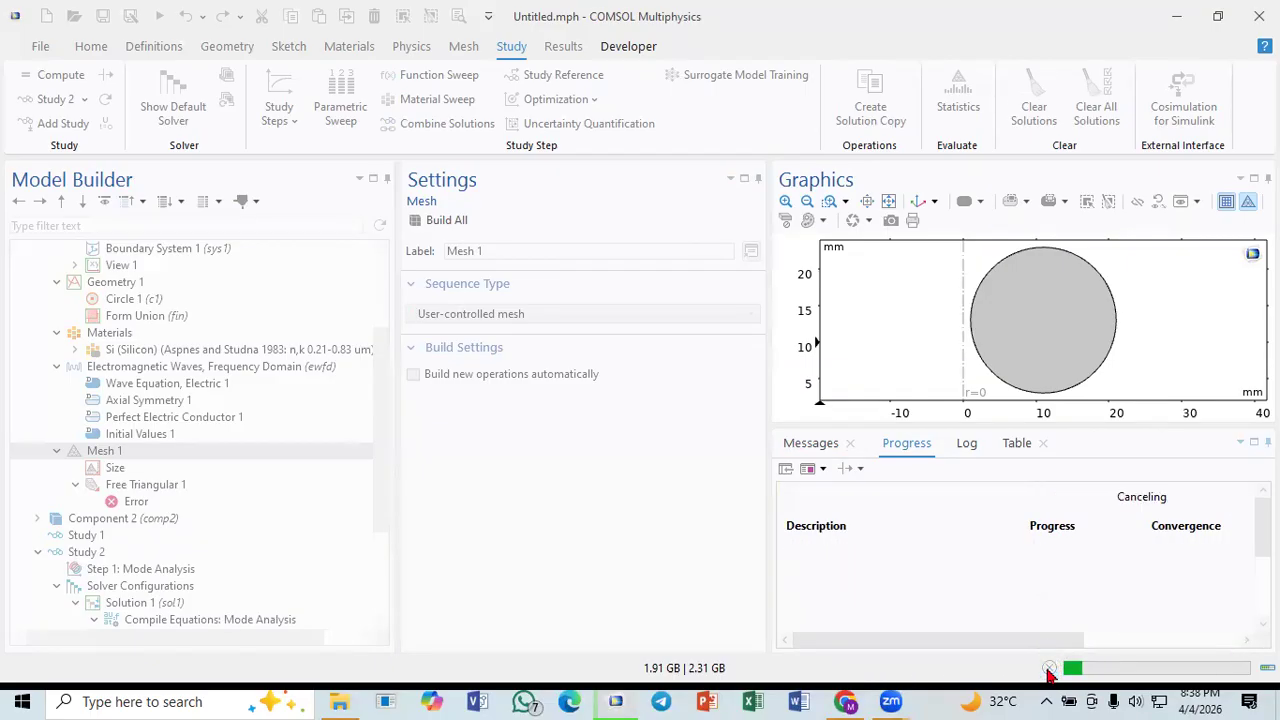